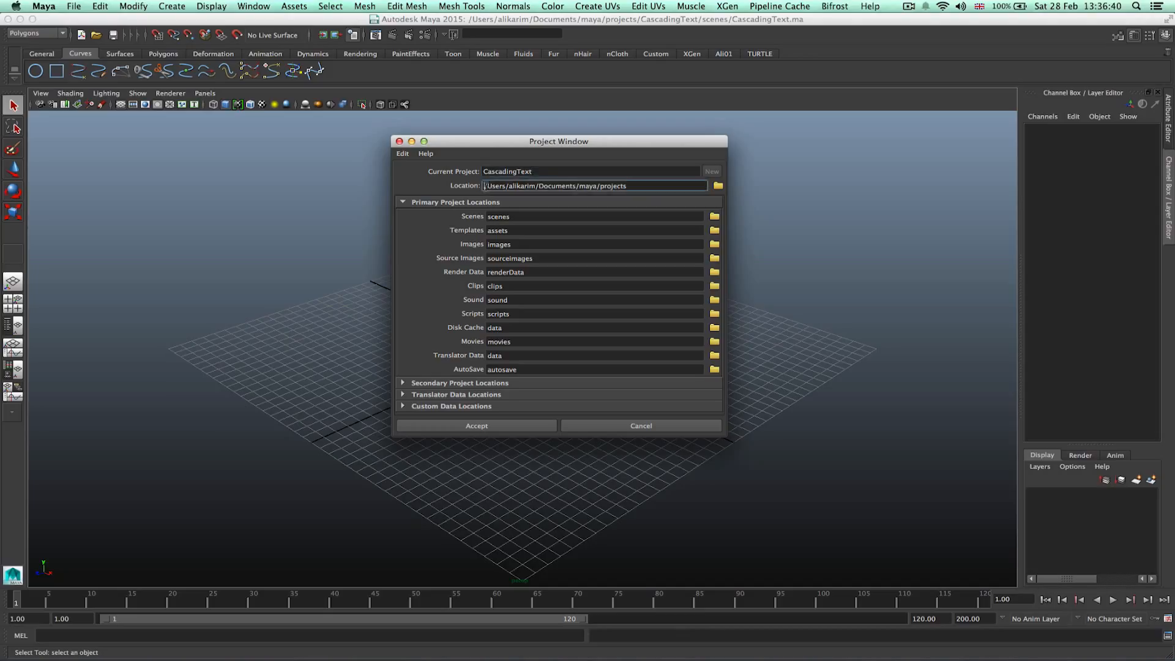
Accept the CascadingText project settings in the Project Window, closing the location browser without choosing a folder.
{"action": "left_click", "coordinate": [648, 183]}
{"action": "left_click", "coordinate": [718, 186]}
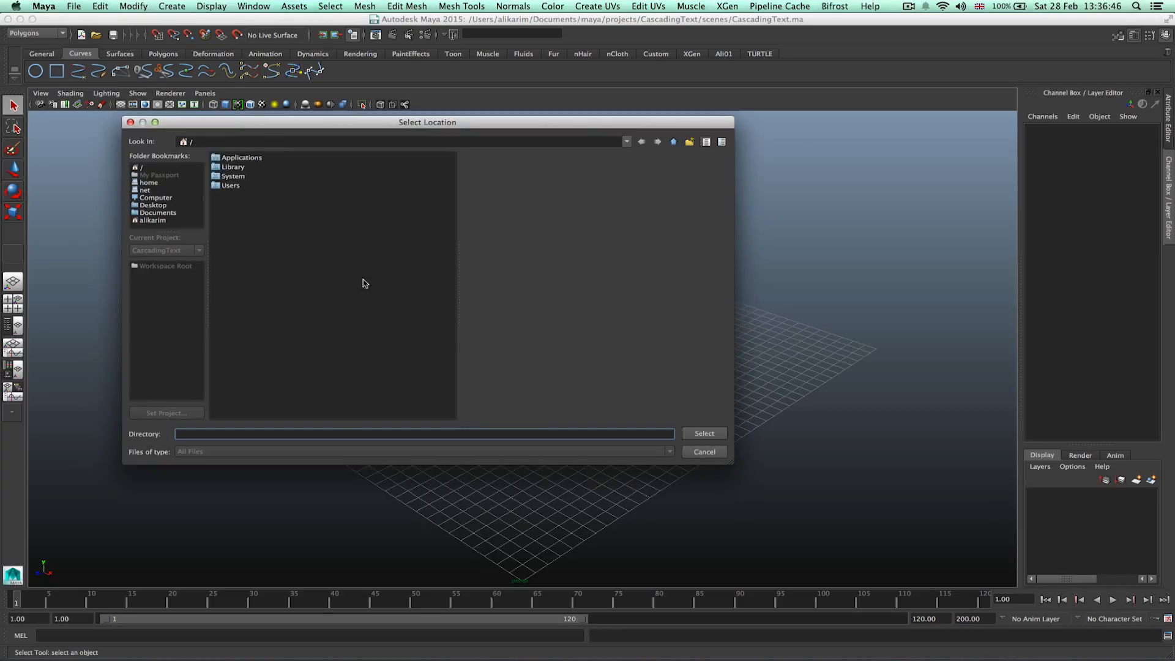
{"action": "key", "text": "Escape"}
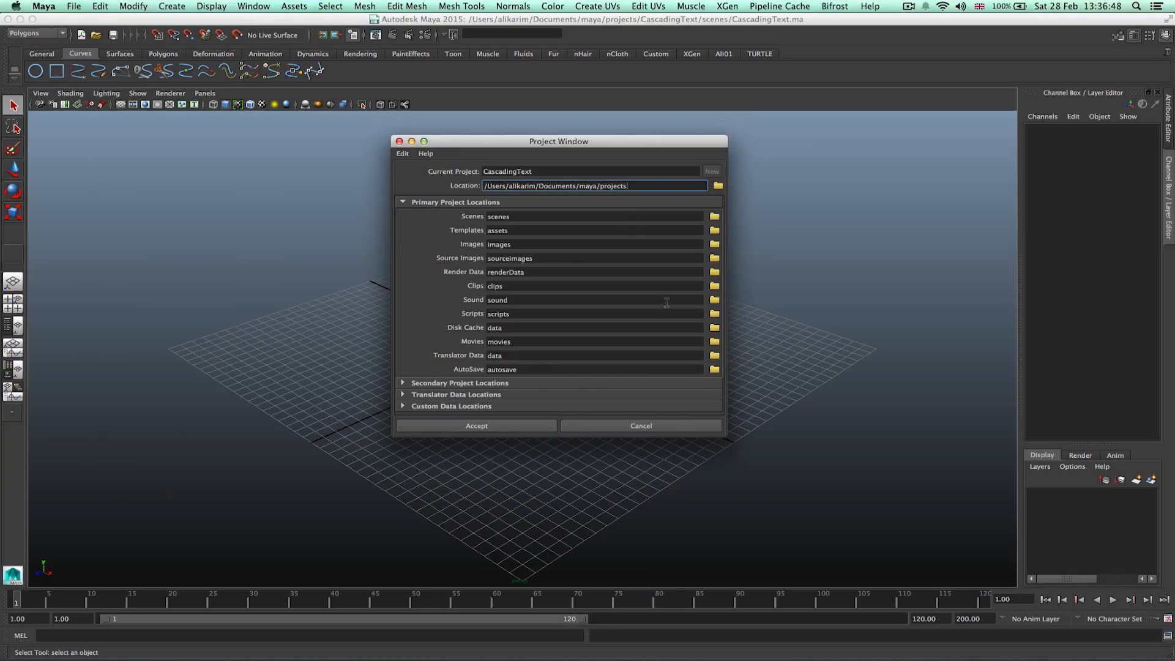
{"action": "left_click", "coordinate": [531, 423]}
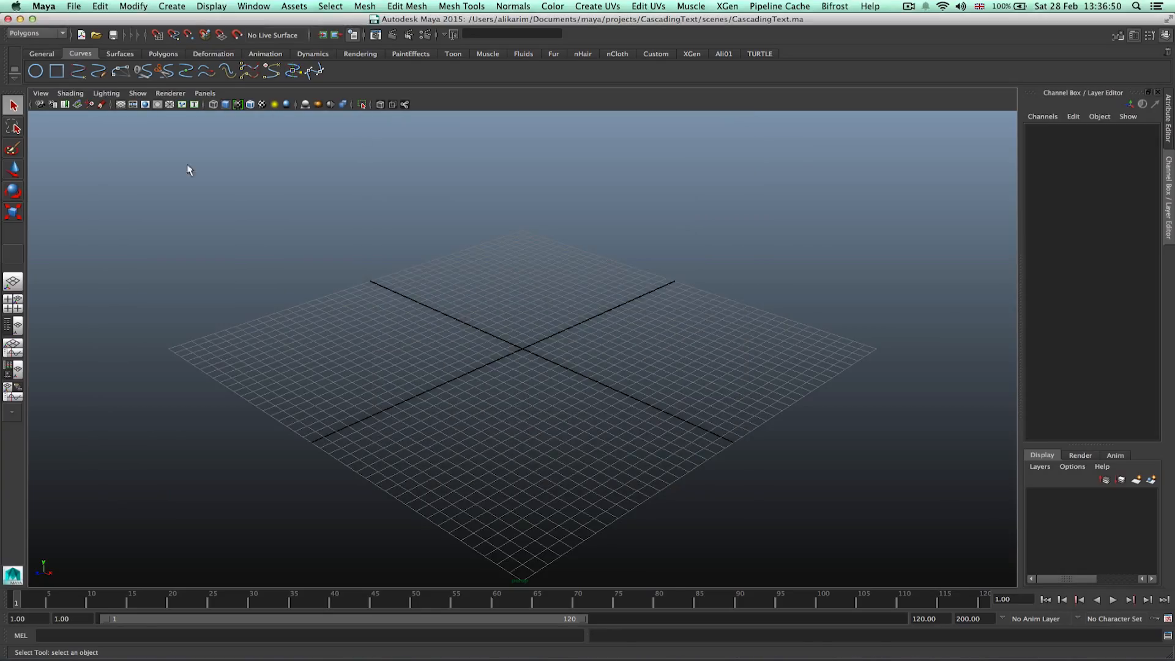
Save the scene as CascadingText.ma in Maya ASCII format in the project's scenes folder, replacing the existing file.
{"action": "left_click", "coordinate": [73, 6]}
{"action": "left_click", "coordinate": [106, 65]}
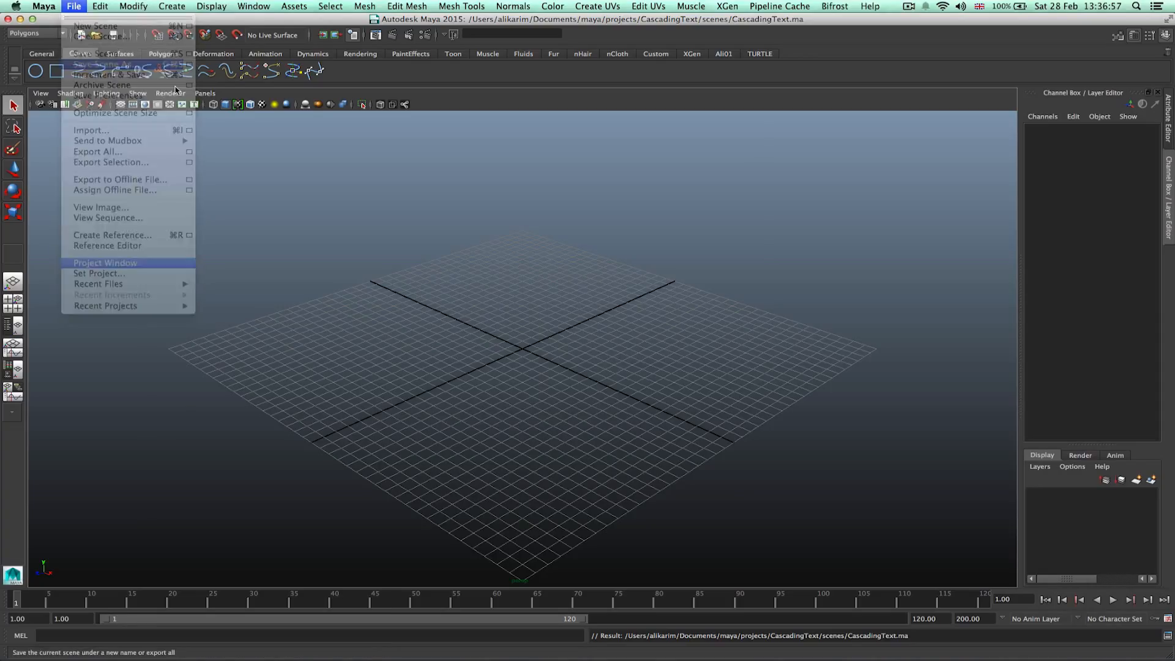
{"action": "left_click", "coordinate": [272, 161]}
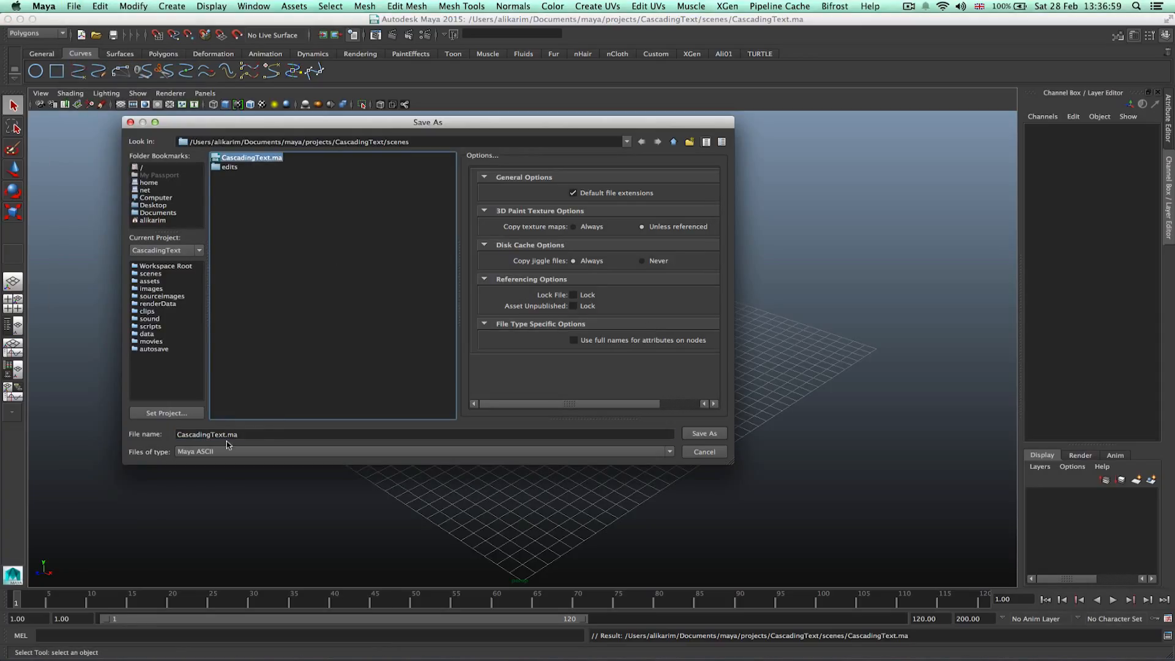
{"action": "left_click", "coordinate": [199, 451]}
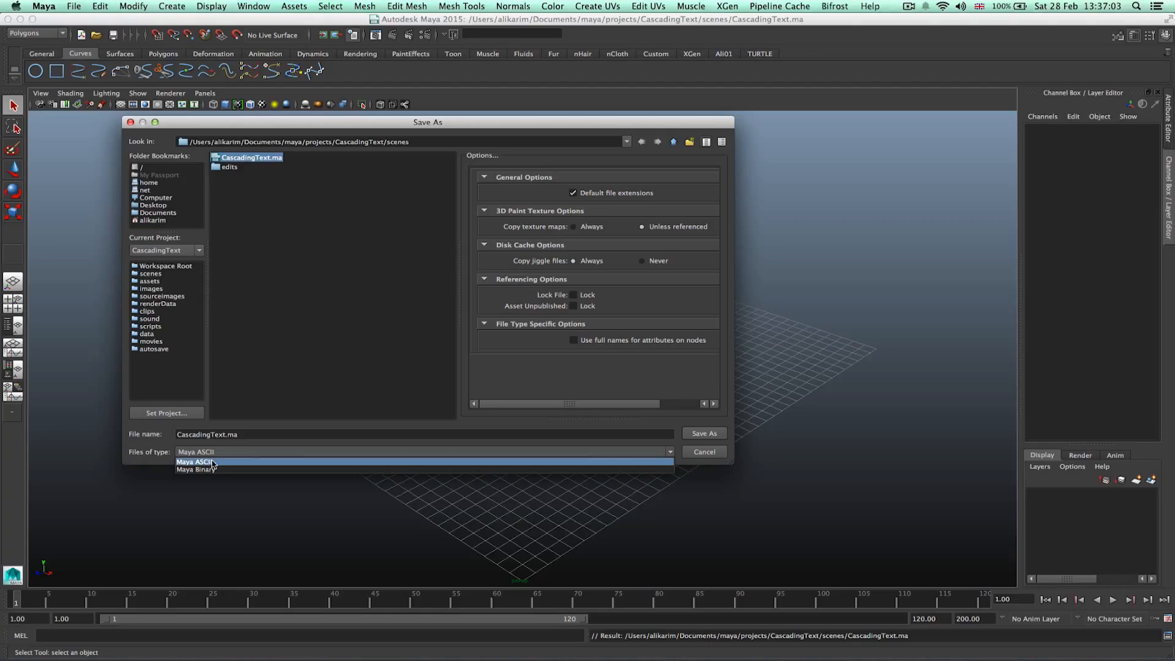
{"action": "left_click", "coordinate": [209, 462]}
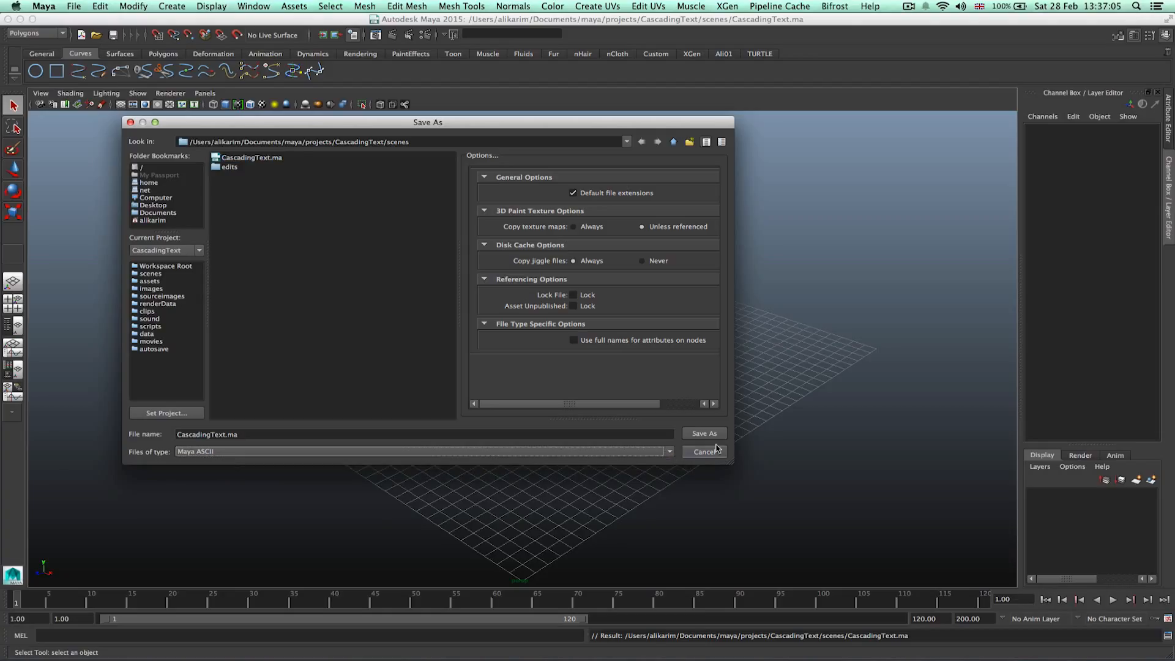
{"action": "left_click", "coordinate": [248, 158]}
{"action": "left_click", "coordinate": [703, 433]}
{"action": "left_click", "coordinate": [420, 300]}
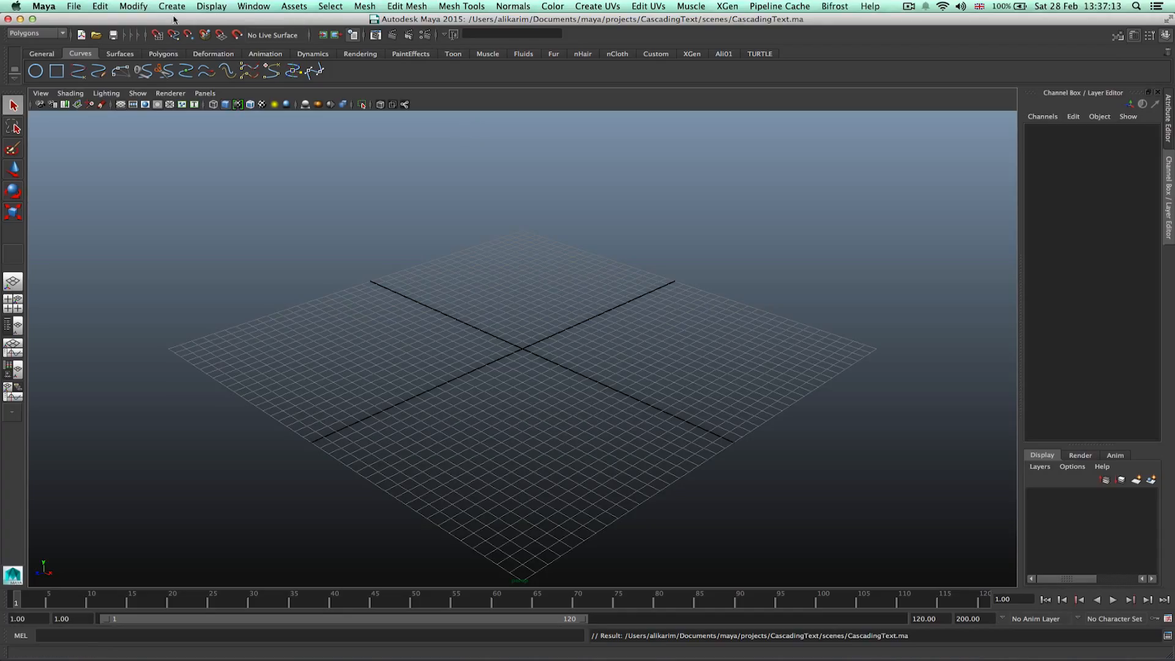
Enable autosave in the Files/Projects preferences and save the preferences.
{"action": "left_click", "coordinate": [247, 13]}
{"action": "mouse_move", "coordinate": [367, 71]}
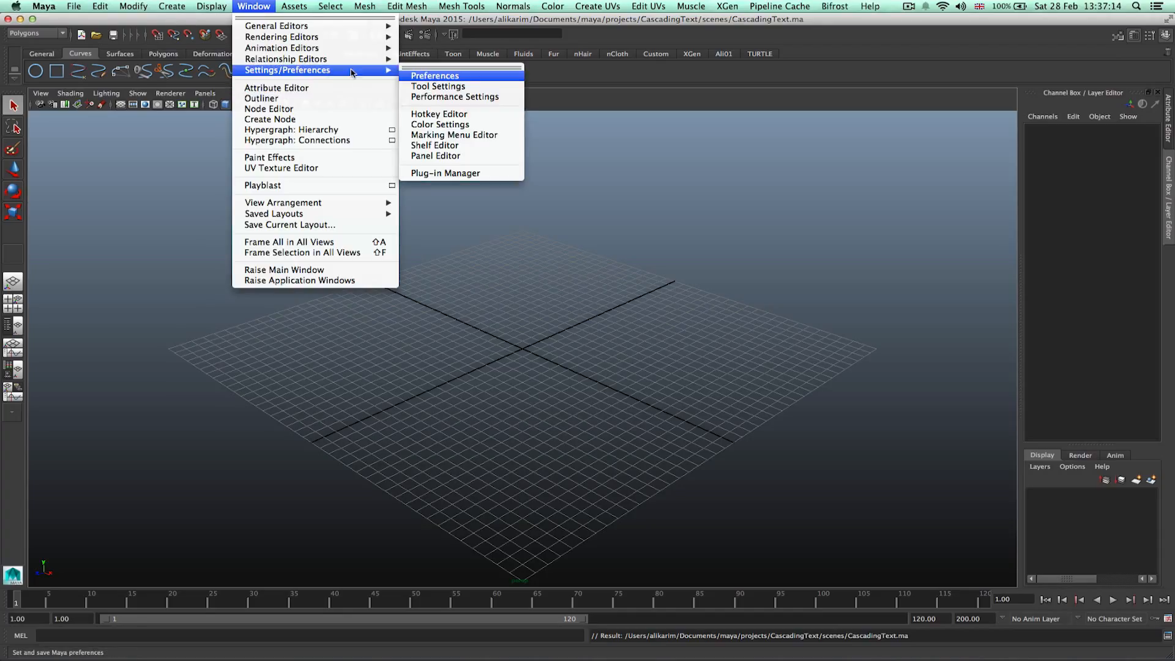
{"action": "left_click", "coordinate": [478, 80]}
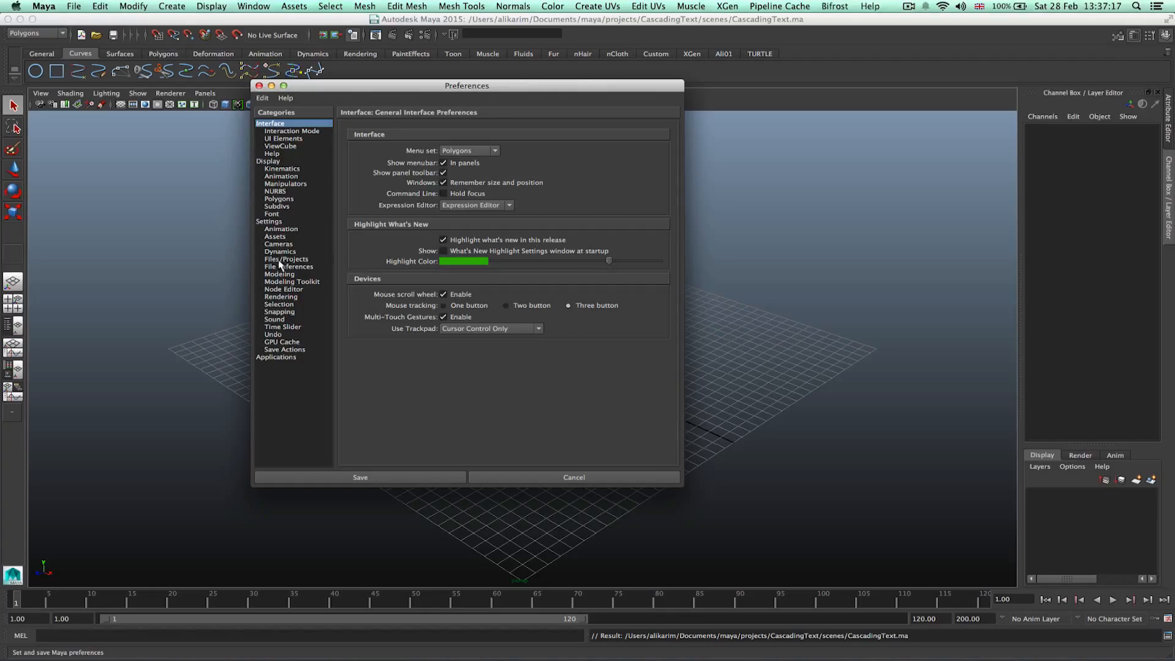
{"action": "left_click", "coordinate": [284, 259]}
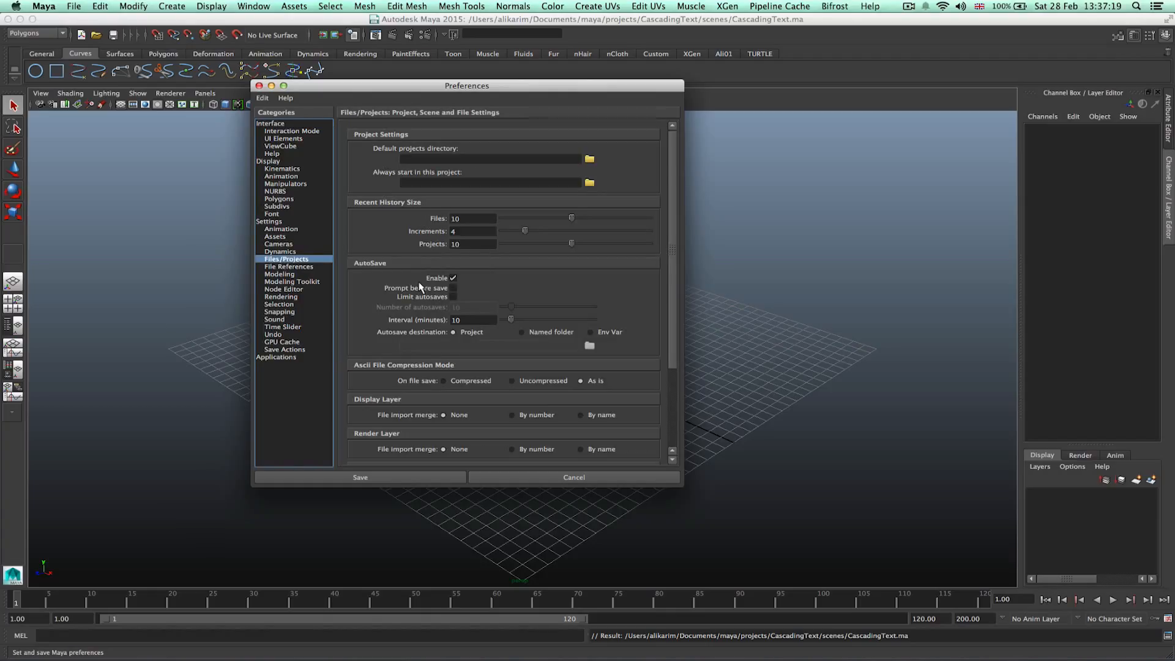
{"action": "left_click", "coordinate": [454, 278]}
{"action": "left_click", "coordinate": [418, 480]}
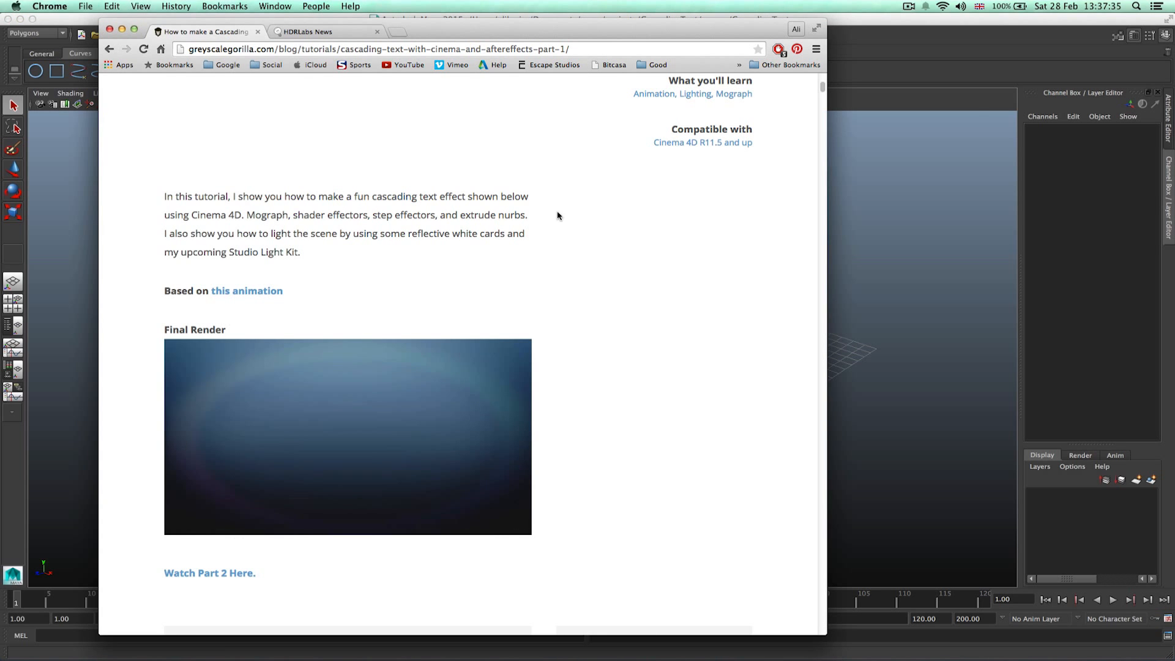
Watch the final render video of the cascading text effect on the tutorial web page.
{"action": "scroll", "coordinate": [557, 215], "scroll_direction": "up", "scroll_amount": 7}
{"action": "scroll", "coordinate": [543, 346], "scroll_direction": "down", "scroll_amount": 4}
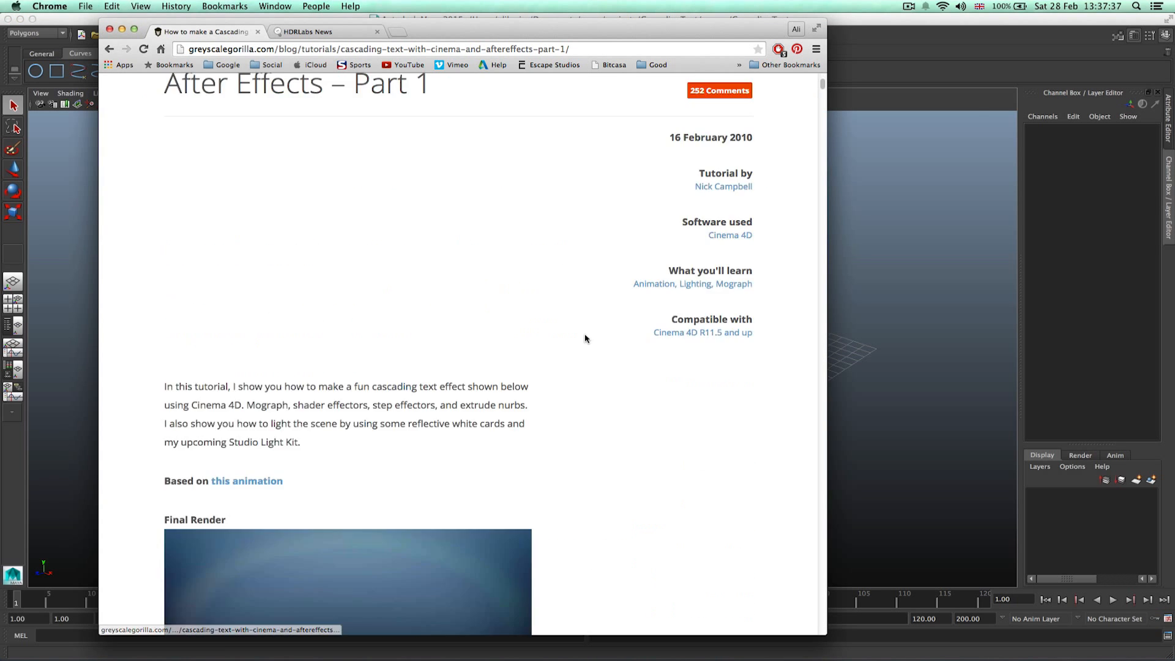
{"action": "scroll", "coordinate": [585, 338], "scroll_direction": "down", "scroll_amount": 5}
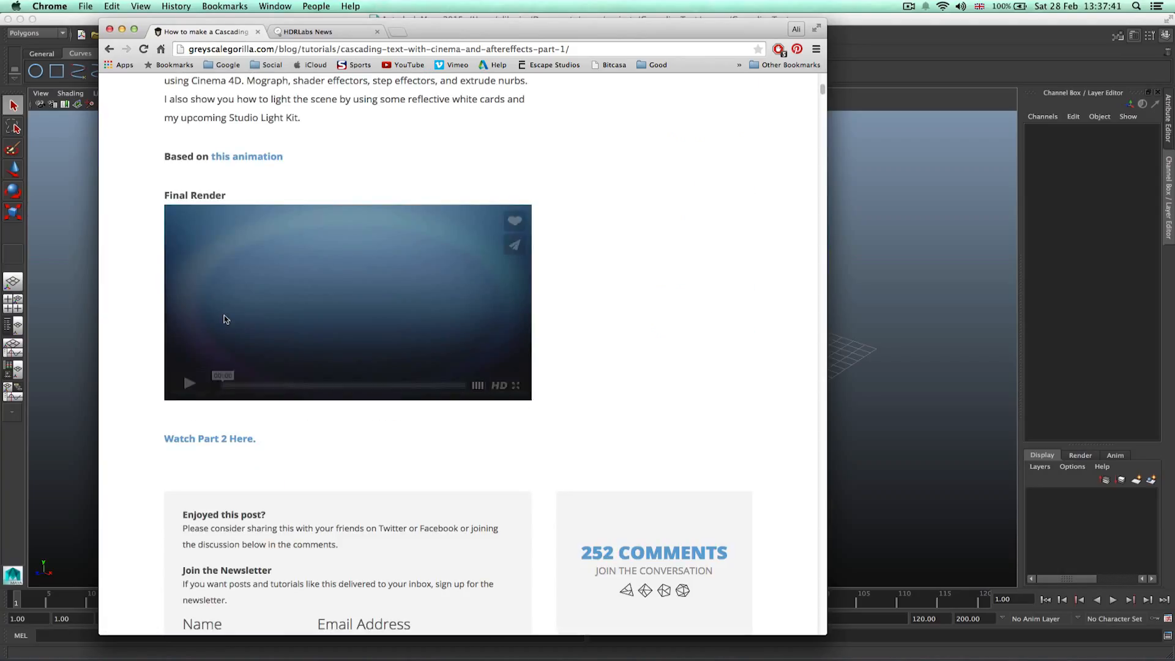
{"action": "left_click", "coordinate": [196, 384]}
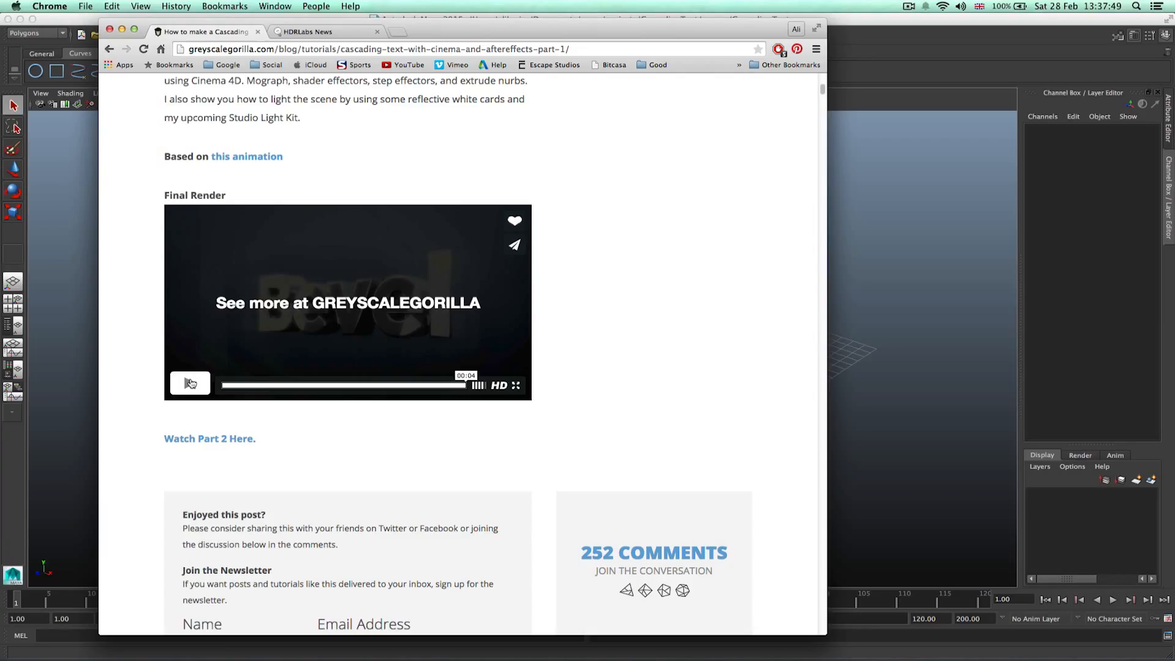
{"action": "left_click", "coordinate": [191, 383]}
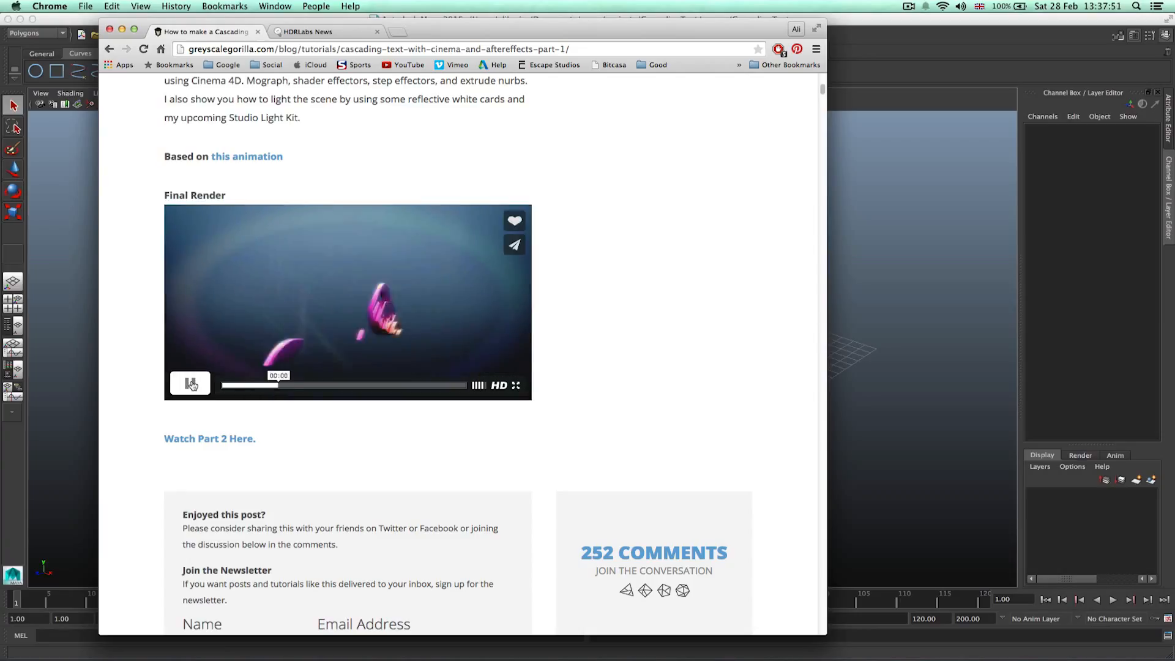
{"action": "left_click", "coordinate": [191, 384]}
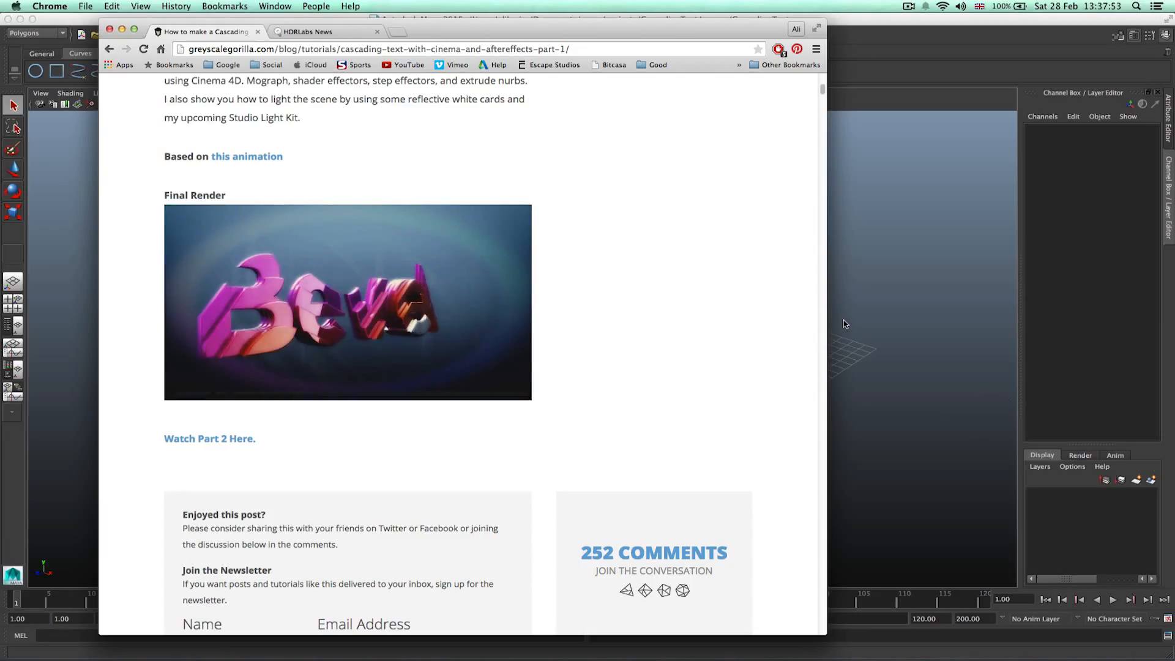
{"action": "left_click", "coordinate": [193, 385]}
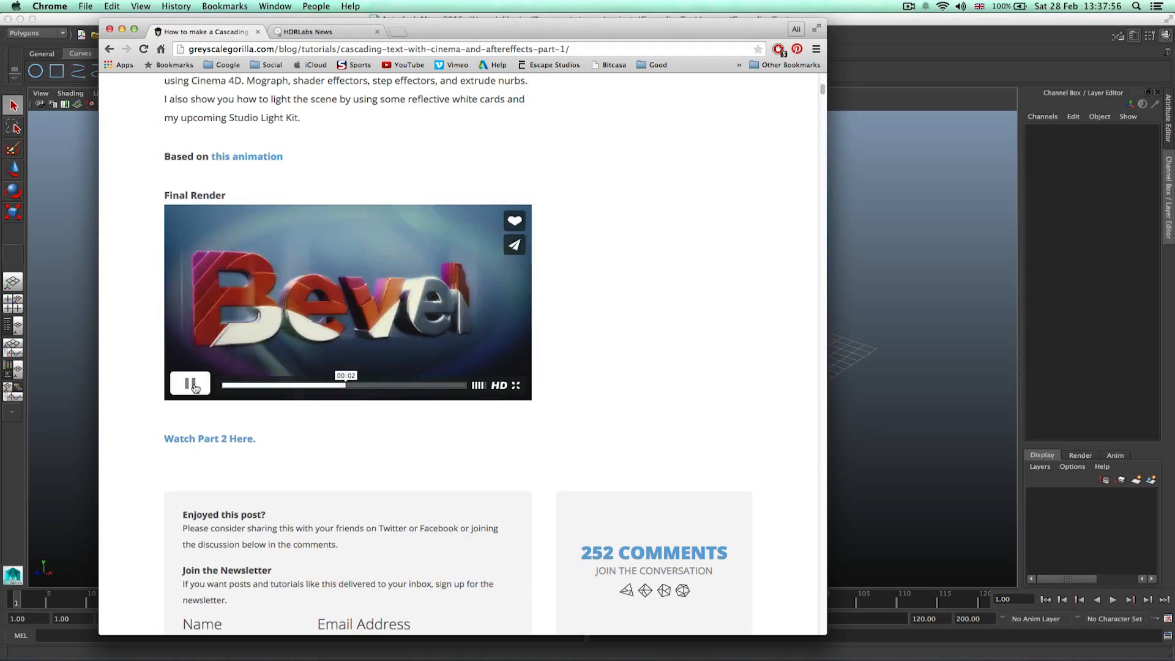
{"action": "left_click", "coordinate": [190, 383]}
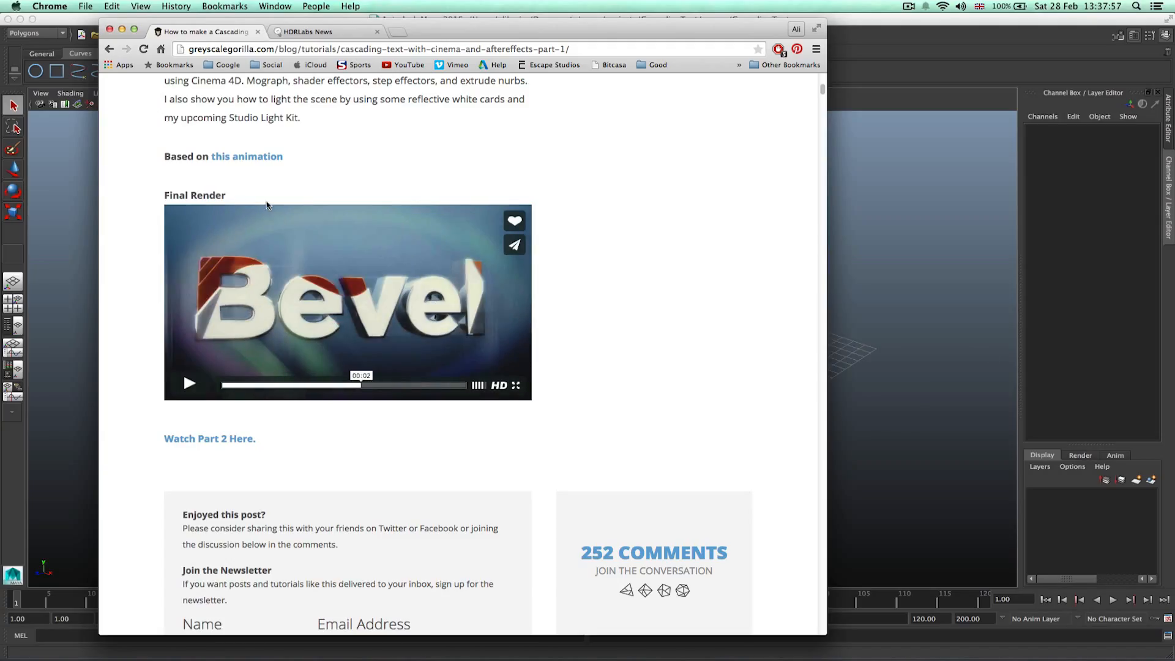
Browse the sIBL Archive of free HDRI sets on the HDRLabs website.
{"action": "left_click", "coordinate": [321, 35]}
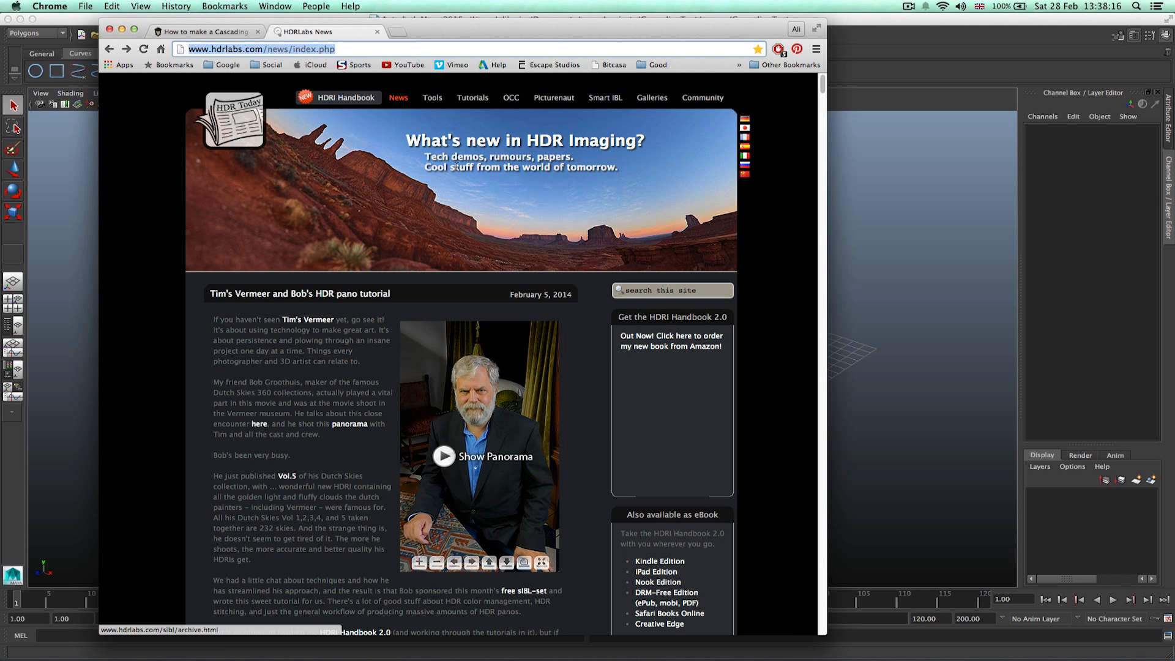
{"action": "left_click", "coordinate": [614, 103]}
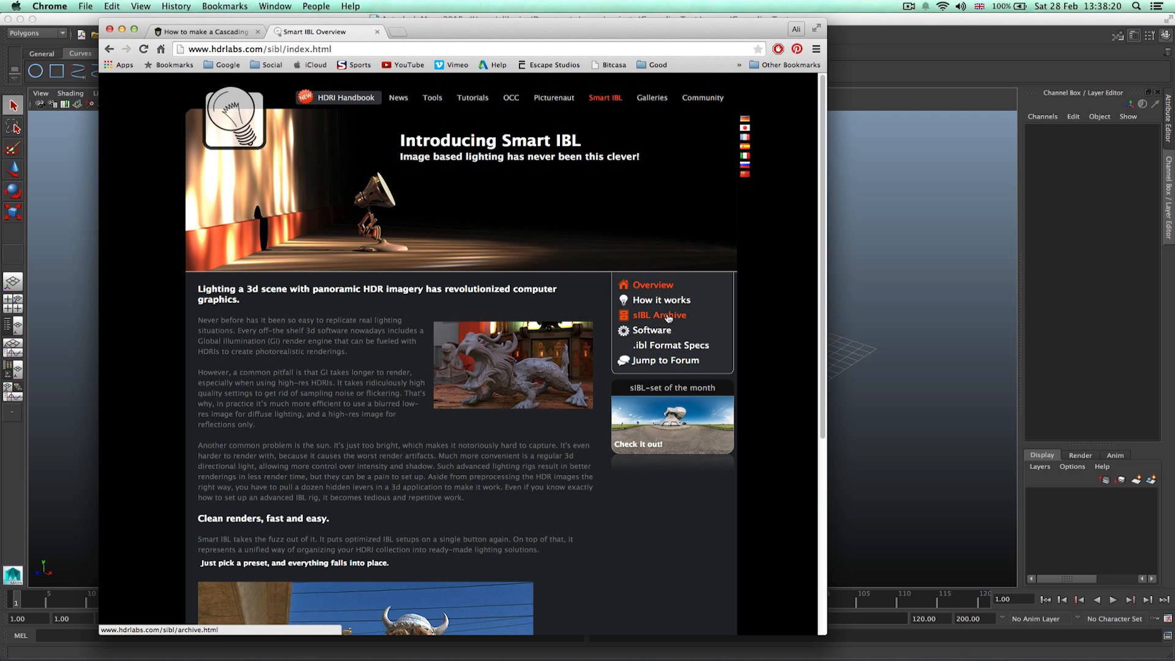
{"action": "left_click", "coordinate": [668, 317]}
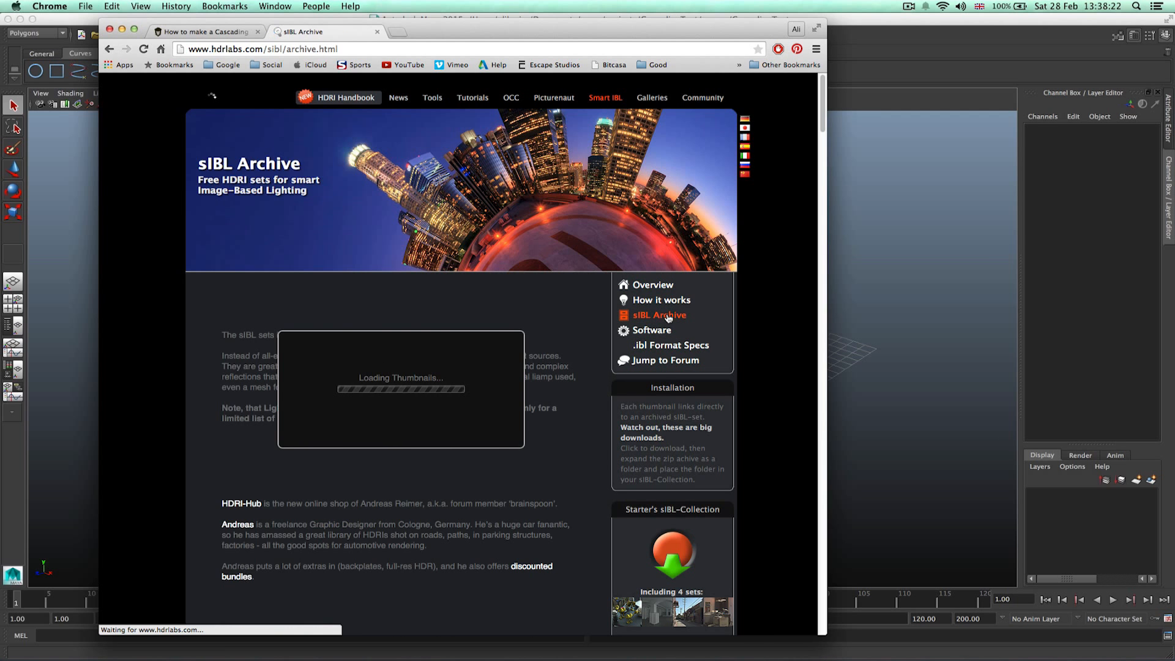
{"action": "scroll", "coordinate": [592, 329], "scroll_direction": "down", "scroll_amount": 7}
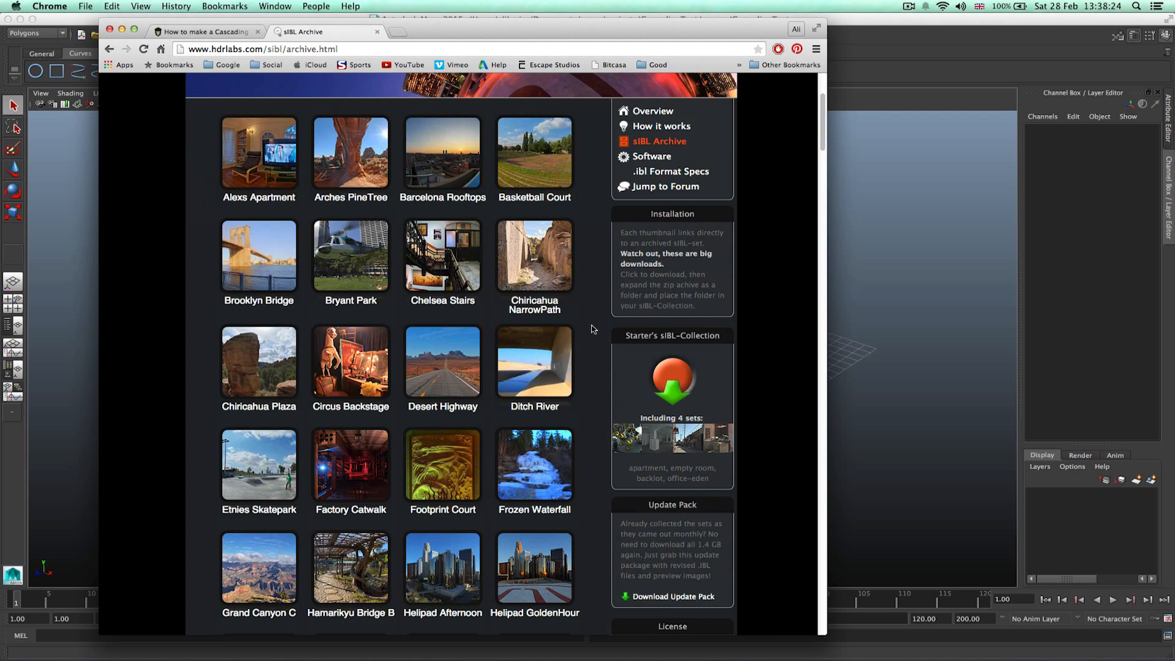
{"action": "scroll", "coordinate": [597, 324], "scroll_direction": "down", "scroll_amount": 5}
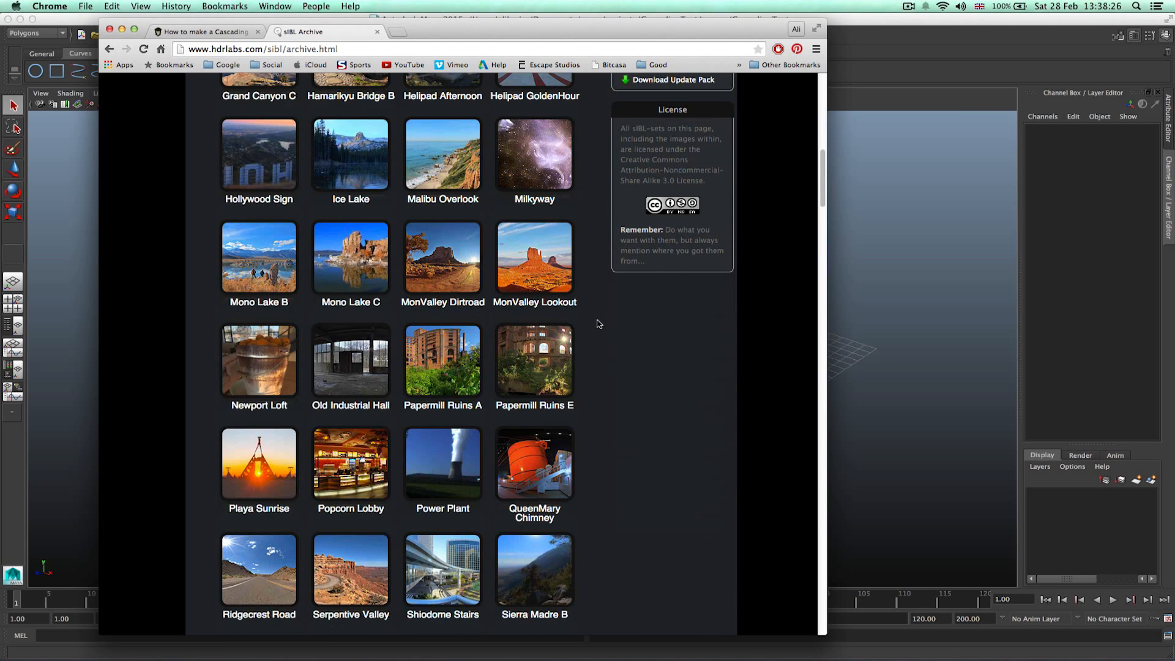
{"action": "scroll", "coordinate": [598, 323], "scroll_direction": "up", "scroll_amount": 12}
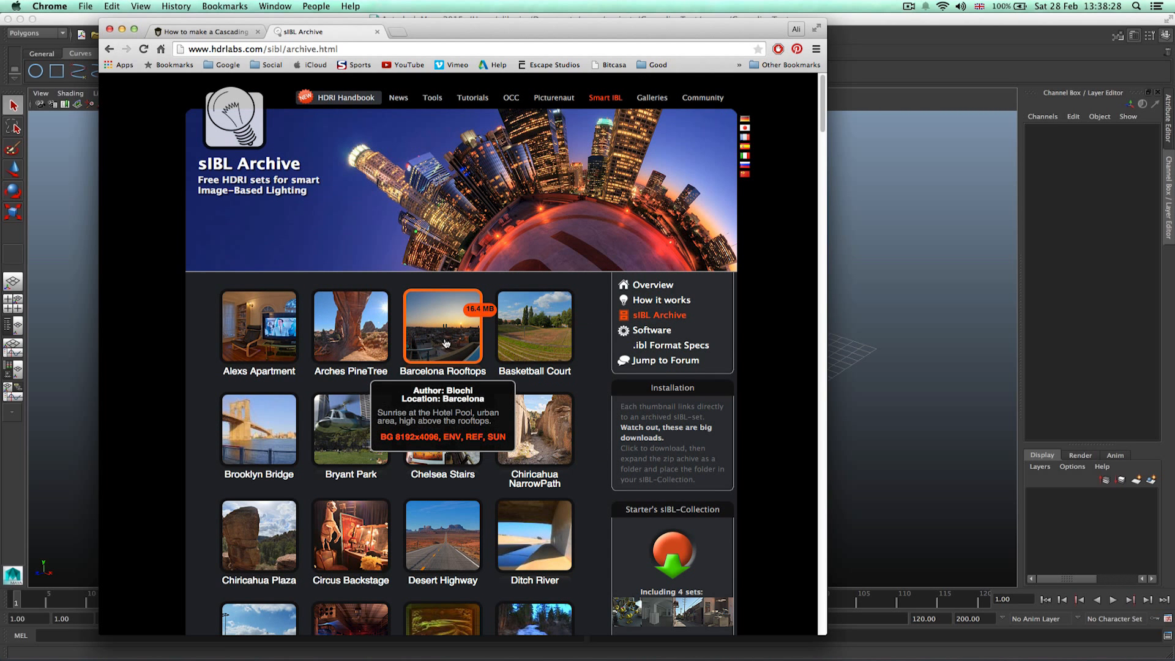
Move the downloaded Barcelona_Rooftops folder from Downloads into Documents.
{"action": "left_click", "coordinate": [123, 30]}
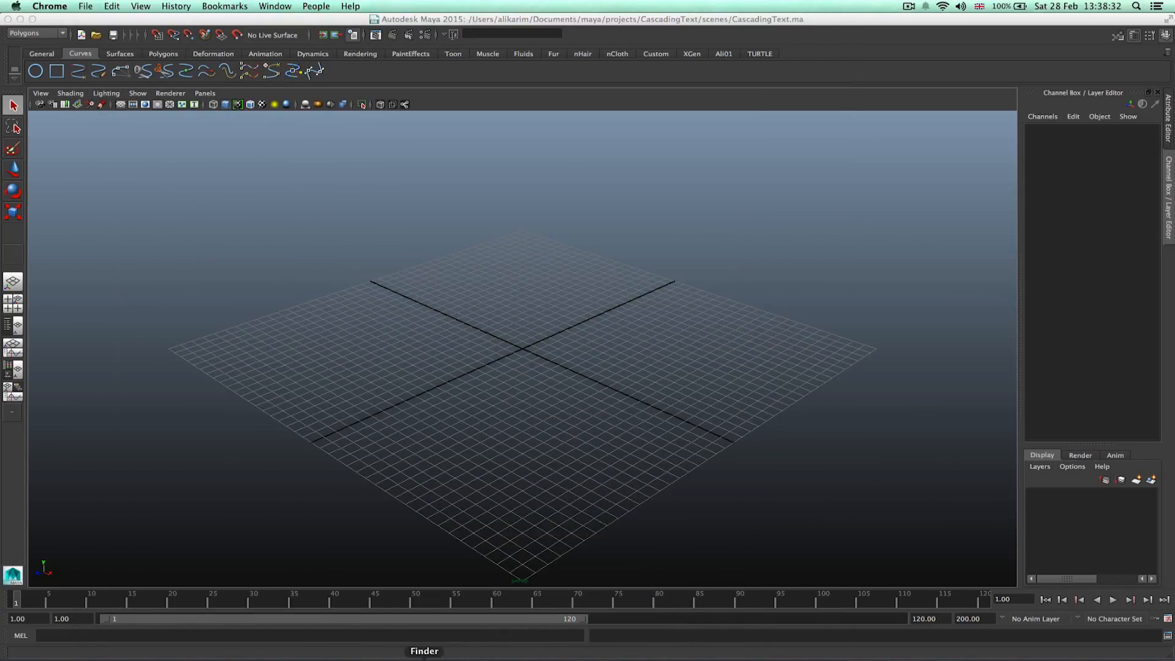
{"action": "left_click", "coordinate": [424, 658]}
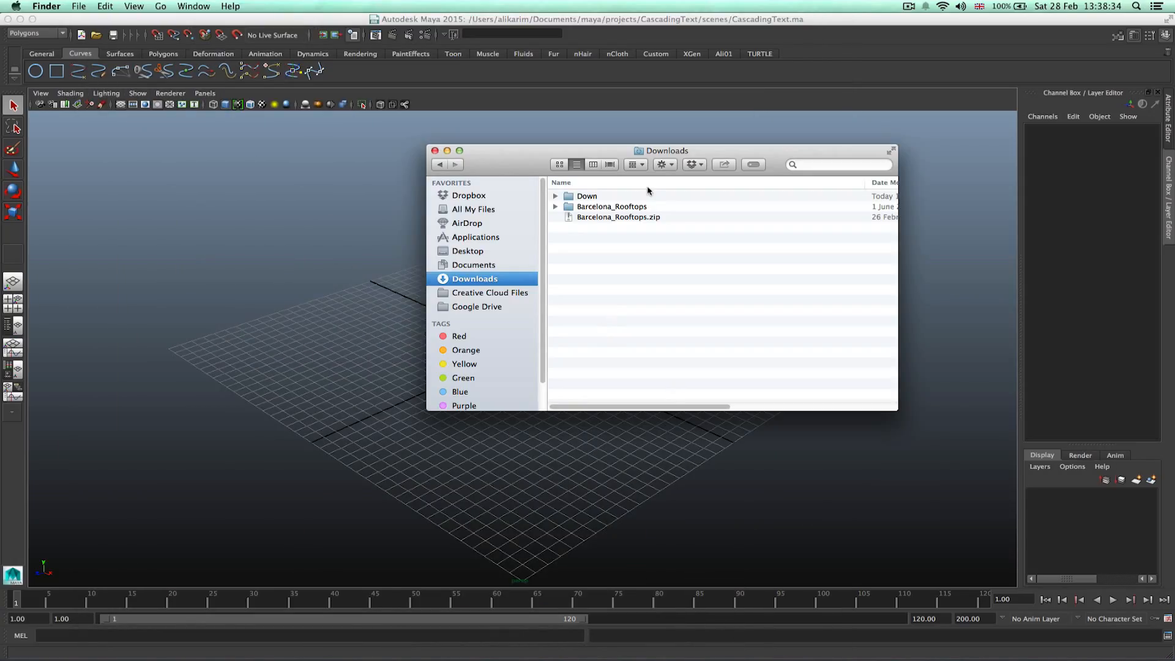
{"action": "left_click", "coordinate": [609, 219]}
{"action": "left_click_drag", "start_coordinate": [602, 210], "coordinate": [480, 265]}
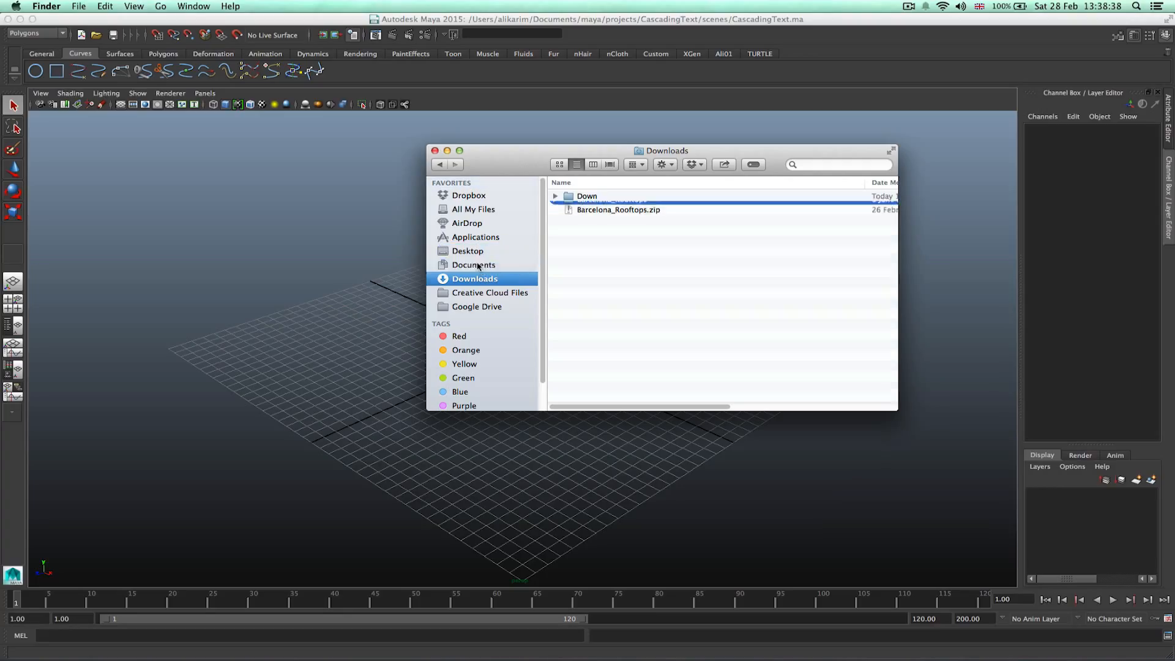
Move the Barcelona_Rooftops folder into the CascadingText project's sourceimages folder and return to Maya.
{"action": "left_click", "coordinate": [480, 265]}
{"action": "left_click", "coordinate": [631, 260]}
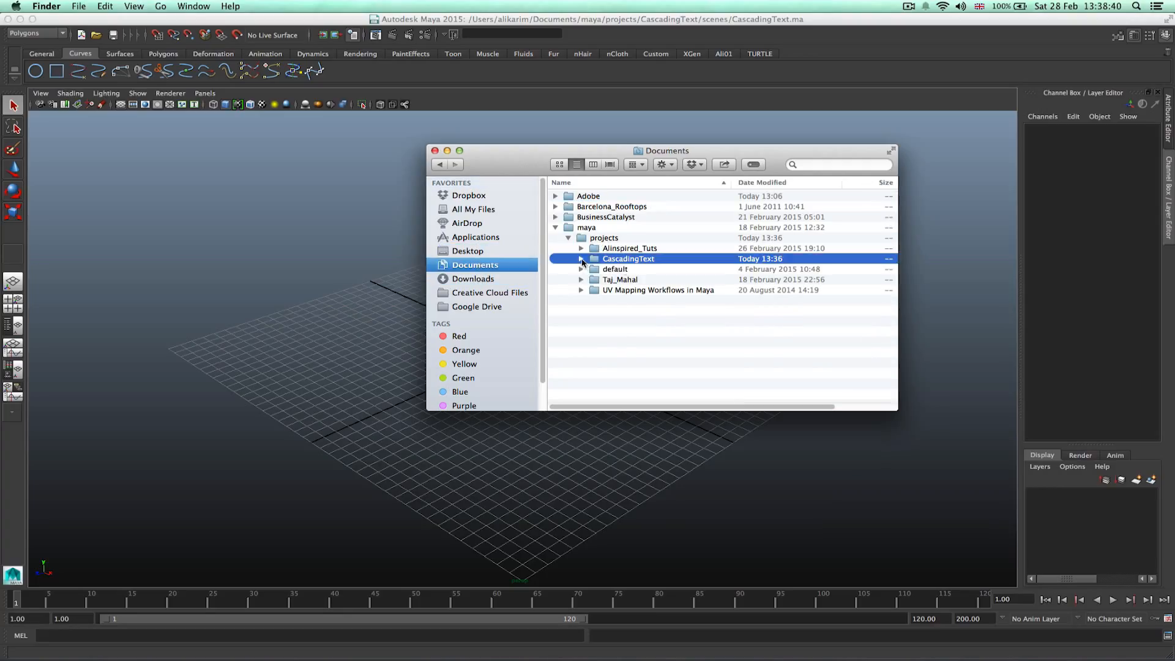
{"action": "left_click", "coordinate": [582, 259]}
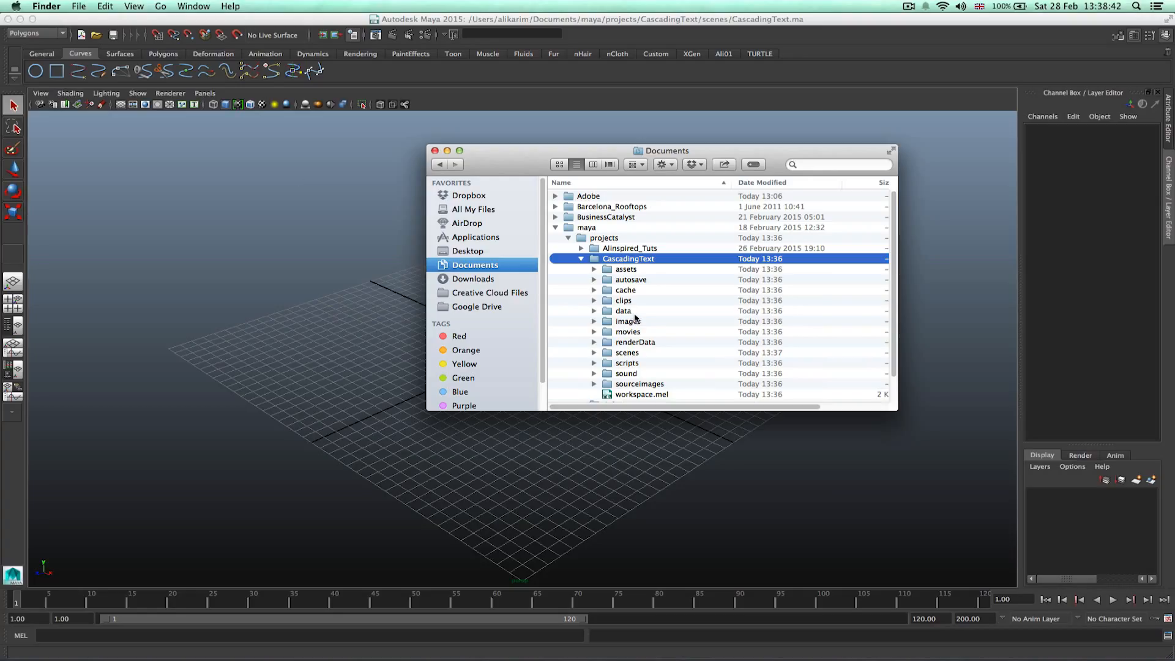
{"action": "left_click", "coordinate": [630, 386]}
{"action": "left_click_drag", "start_coordinate": [583, 209], "coordinate": [643, 385]}
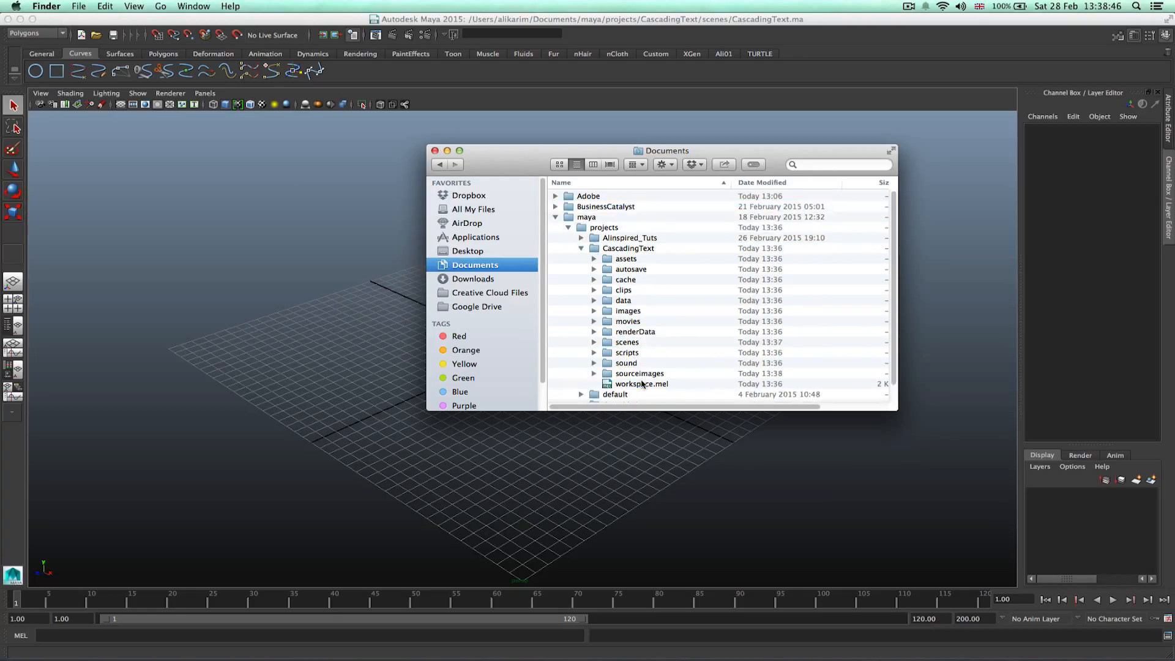
{"action": "left_click", "coordinate": [612, 249]}
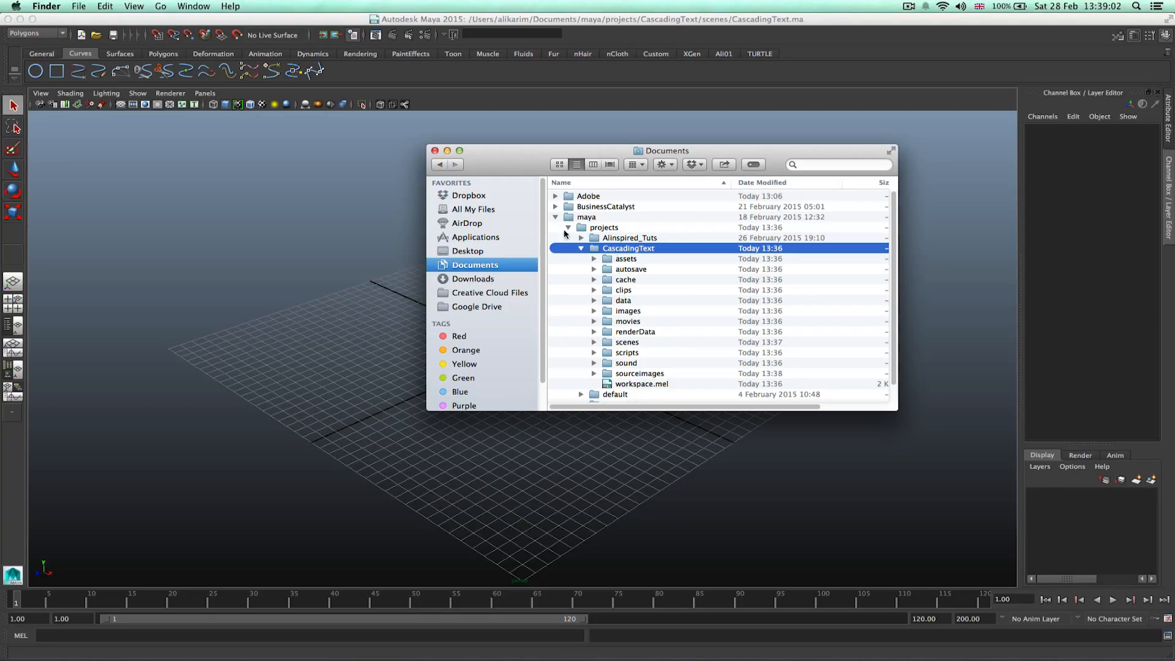
{"action": "left_click", "coordinate": [321, 236]}
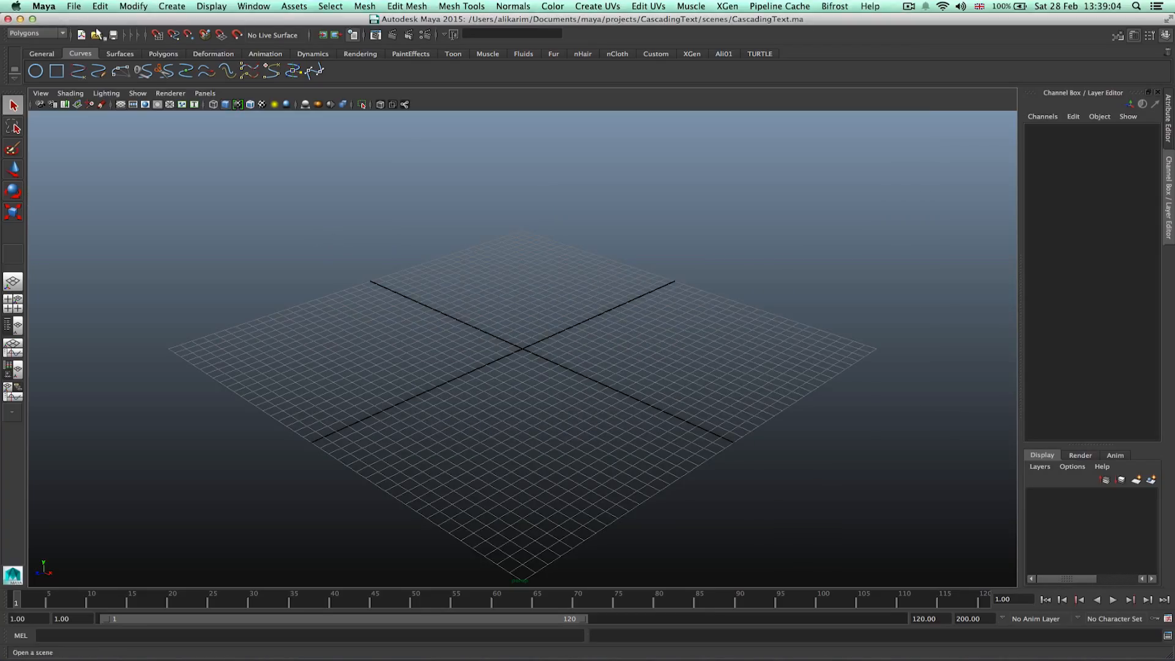
Open the Text creation options and enter the text A.
{"action": "left_click", "coordinate": [172, 6]}
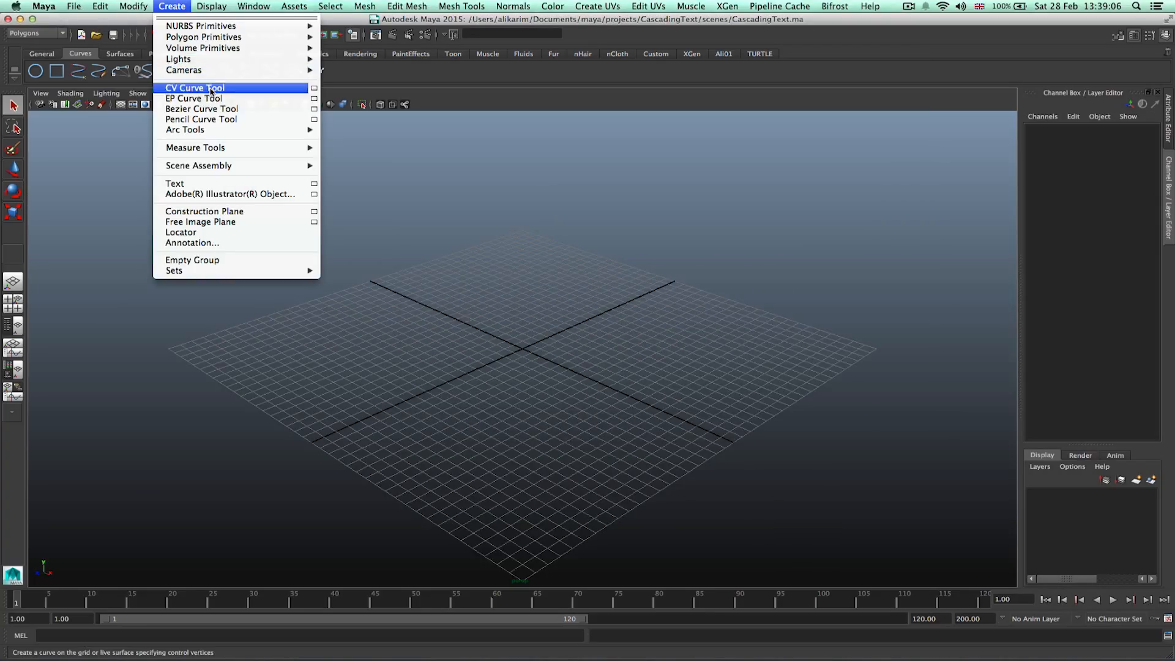
{"action": "left_click", "coordinate": [314, 183]}
{"action": "double_click", "coordinate": [278, 112]}
{"action": "type", "text": "A"}
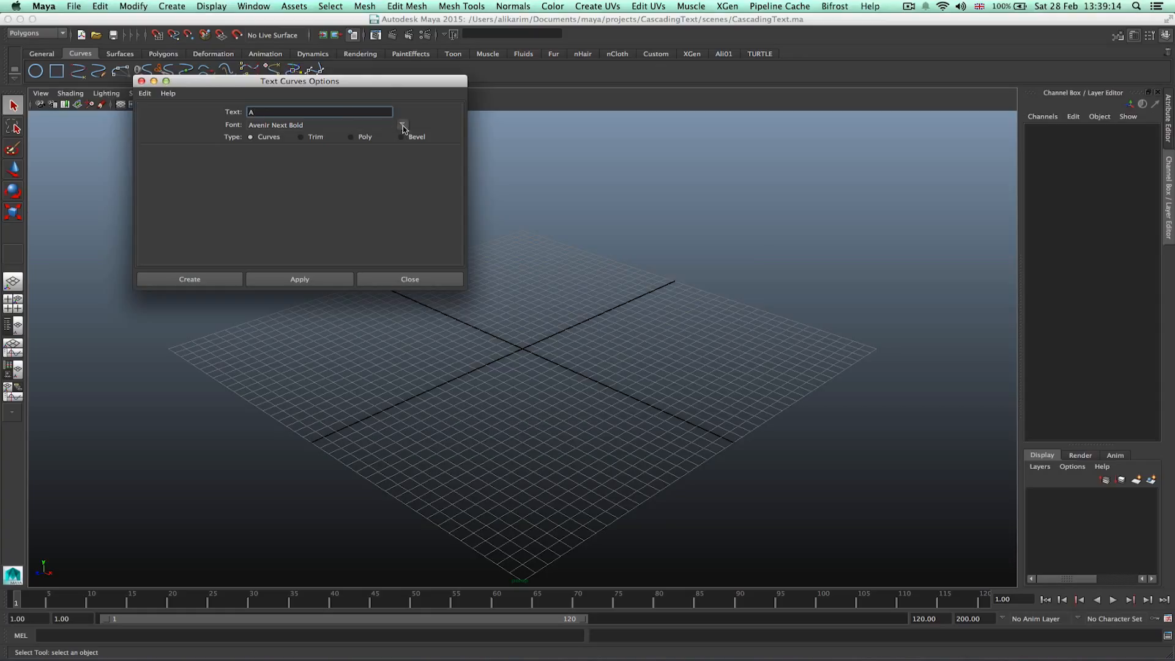
Browse the available fonts and reselect Avenir Next in Bold style.
{"action": "left_click", "coordinate": [402, 125]}
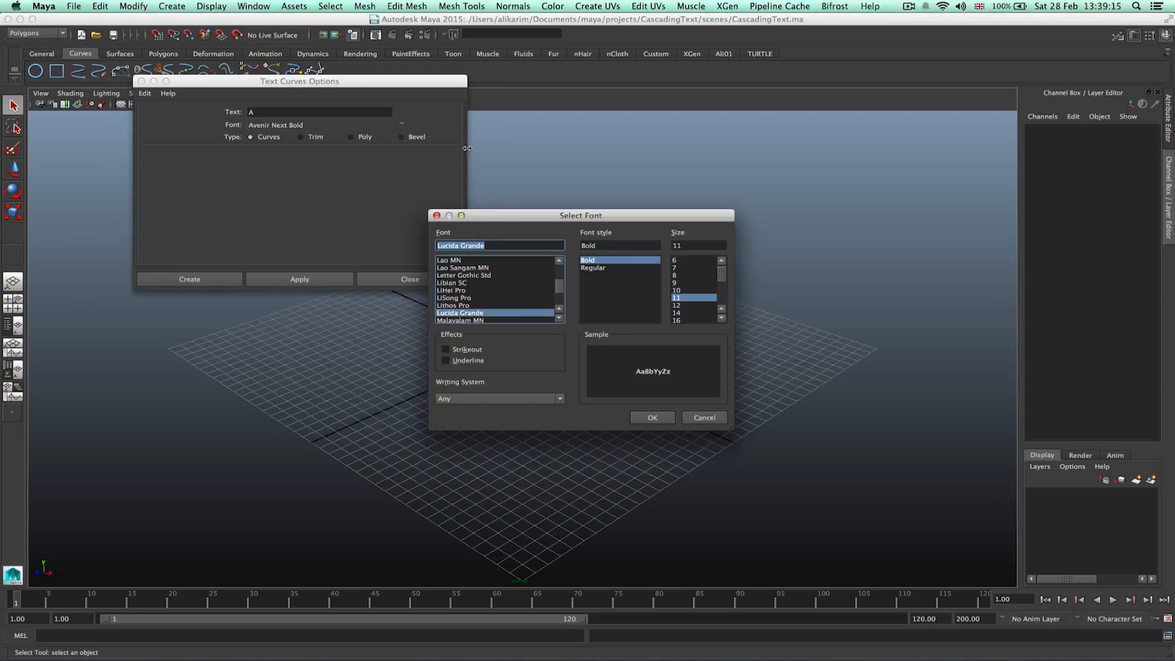
{"action": "left_click_drag", "start_coordinate": [559, 289], "coordinate": [563, 272]}
{"action": "left_click", "coordinate": [484, 312]}
{"action": "scroll", "coordinate": [480, 313], "scroll_direction": "down", "scroll_amount": 3}
{"action": "scroll", "coordinate": [470, 297], "scroll_direction": "down", "scroll_amount": 2}
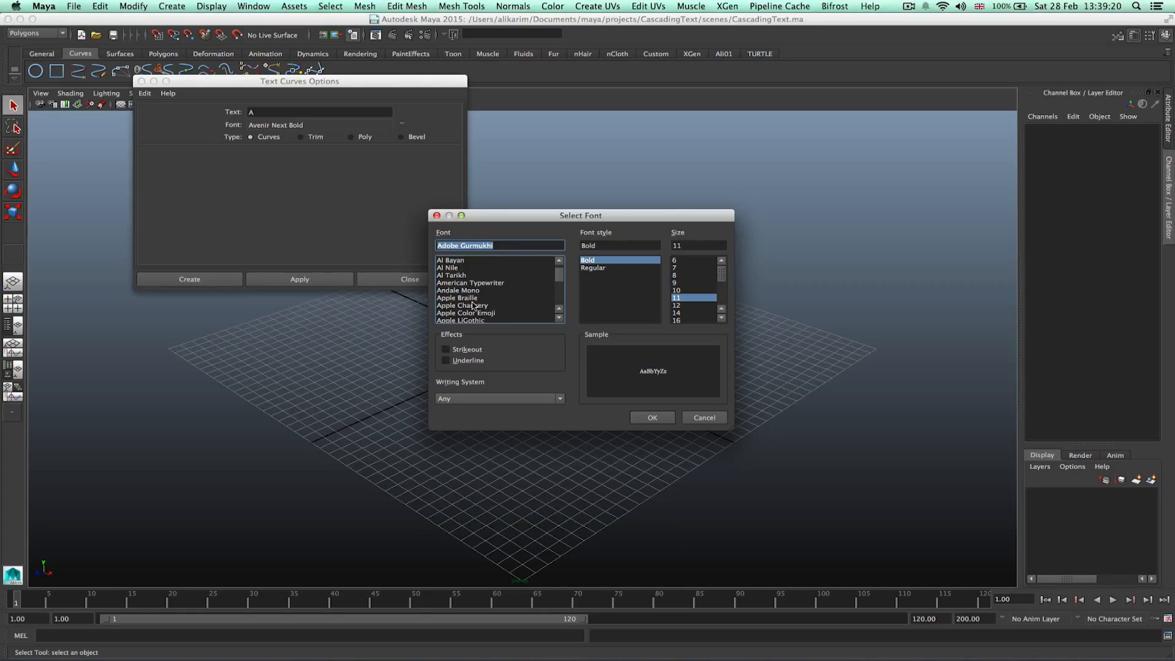
{"action": "left_click", "coordinate": [483, 284]}
{"action": "left_click", "coordinate": [480, 291]}
{"action": "left_click", "coordinate": [474, 298]}
{"action": "left_click", "coordinate": [472, 305]}
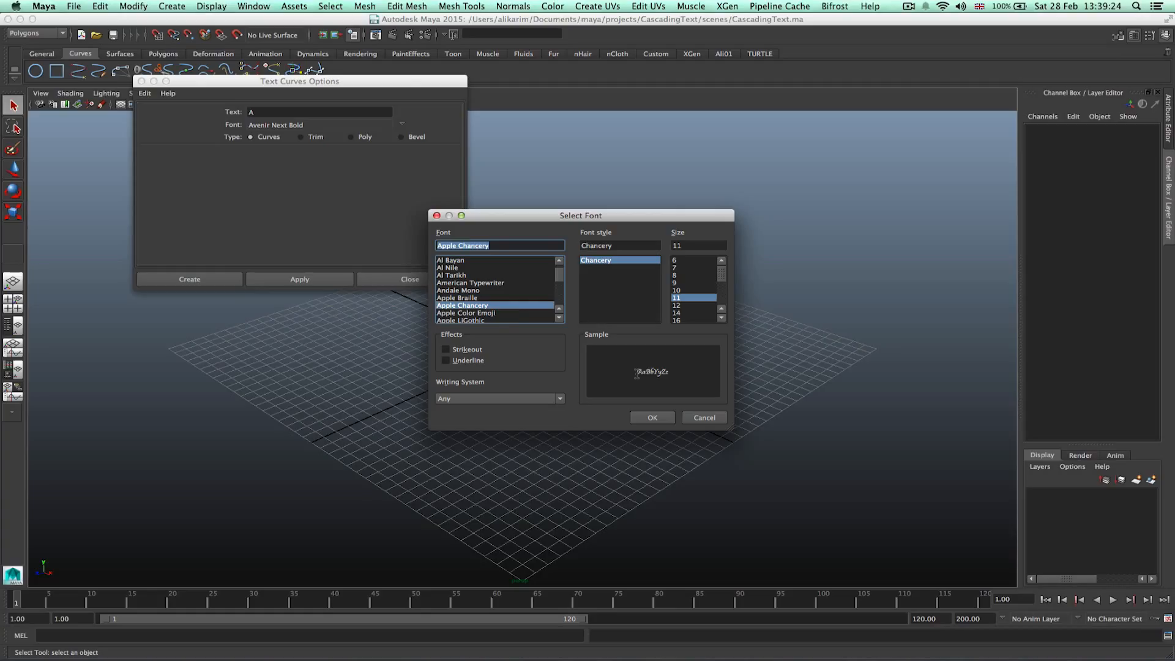
{"action": "left_click", "coordinate": [518, 313]}
{"action": "left_click", "coordinate": [490, 320]}
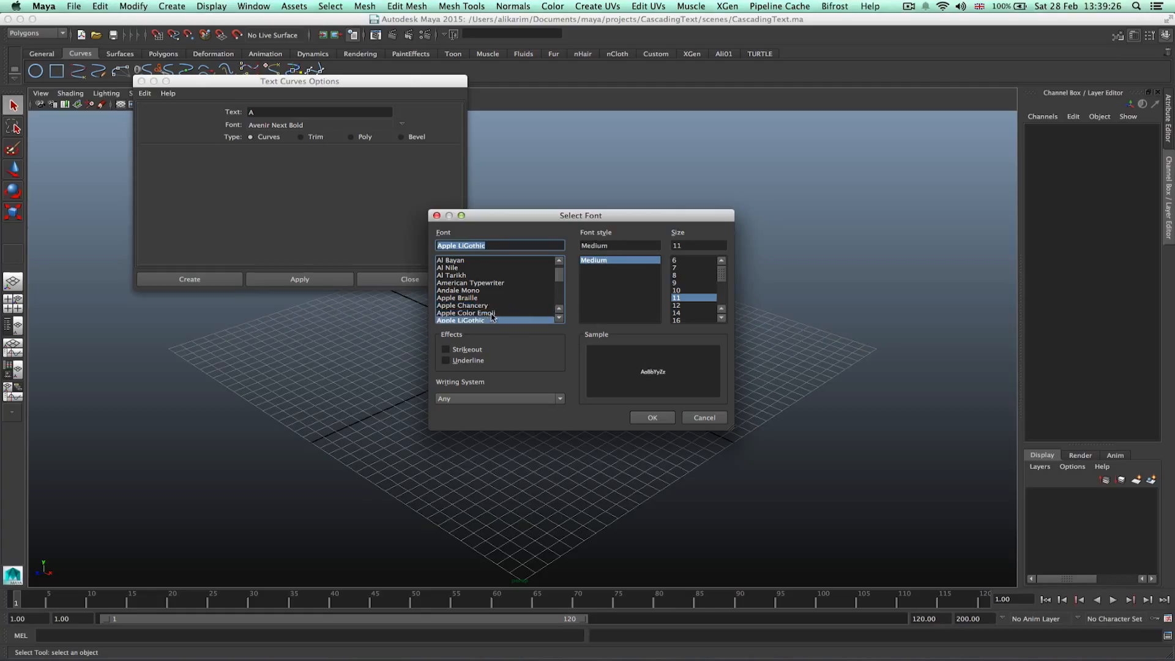
{"action": "scroll", "coordinate": [492, 315], "scroll_direction": "down", "scroll_amount": 2}
{"action": "left_click", "coordinate": [485, 306]}
{"action": "left_click", "coordinate": [481, 313]}
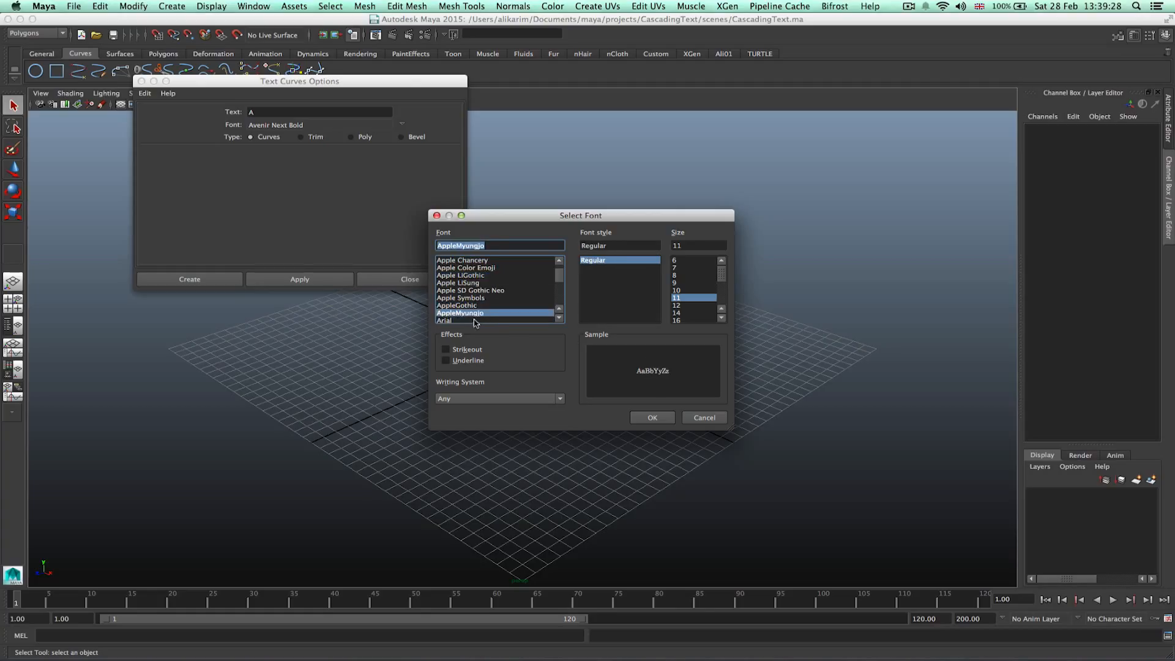
{"action": "left_click", "coordinate": [476, 320]}
{"action": "scroll", "coordinate": [487, 313], "scroll_direction": "down", "scroll_amount": 3}
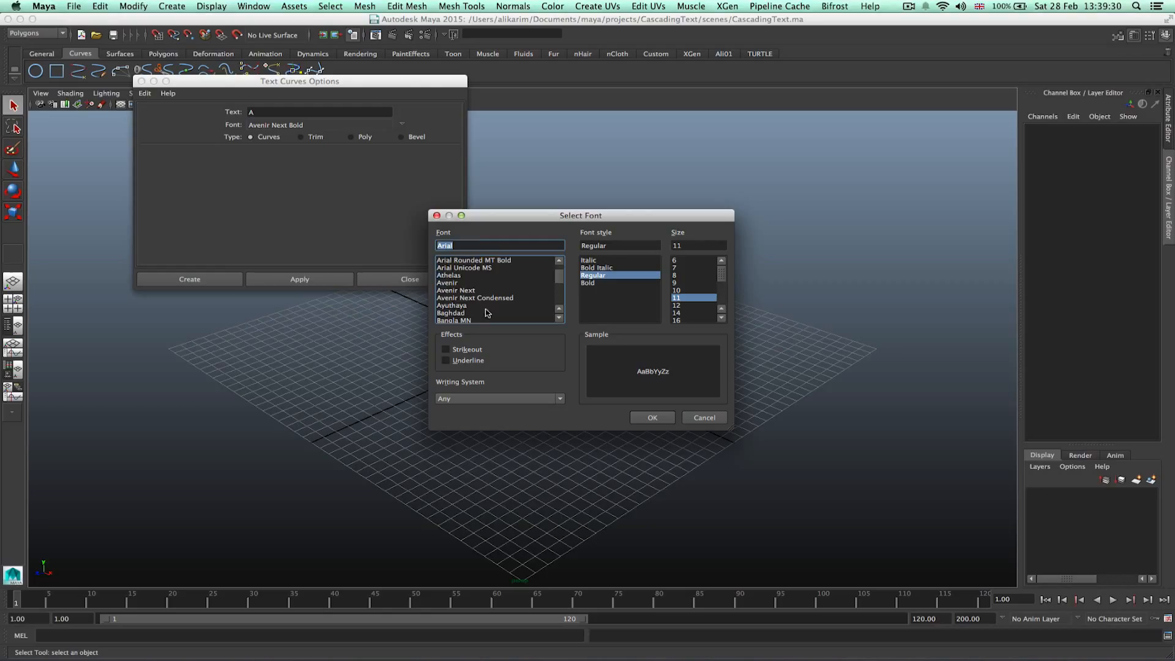
{"action": "left_click", "coordinate": [453, 292]}
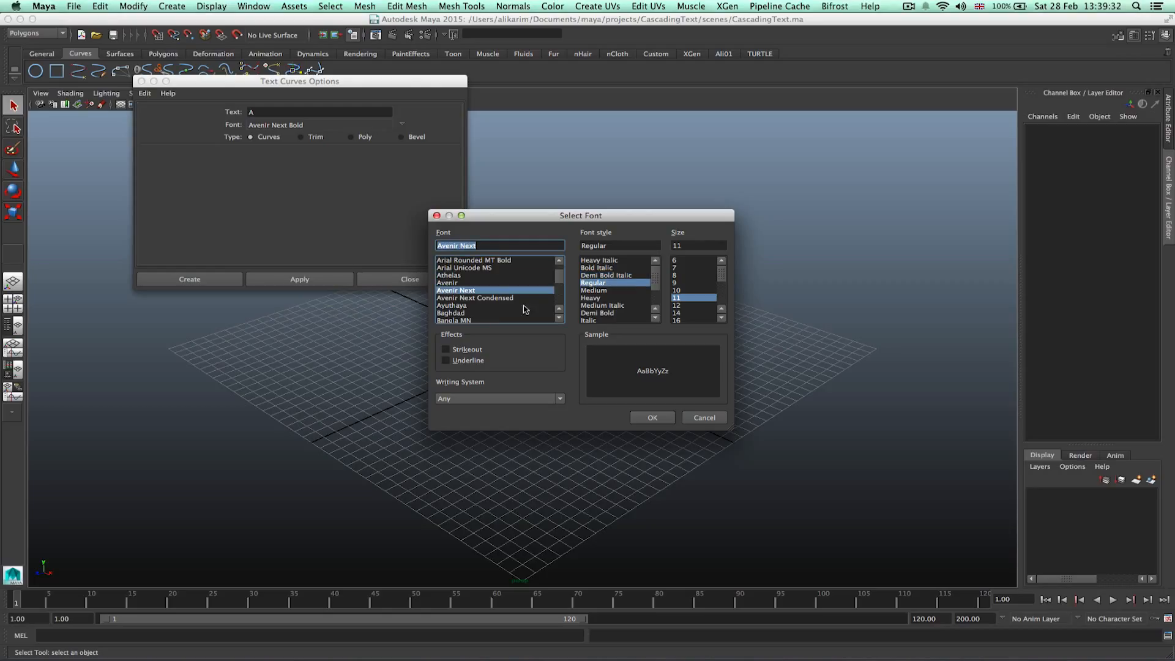
{"action": "left_click_drag", "start_coordinate": [655, 283], "coordinate": [657, 299]}
{"action": "left_click", "coordinate": [609, 313]}
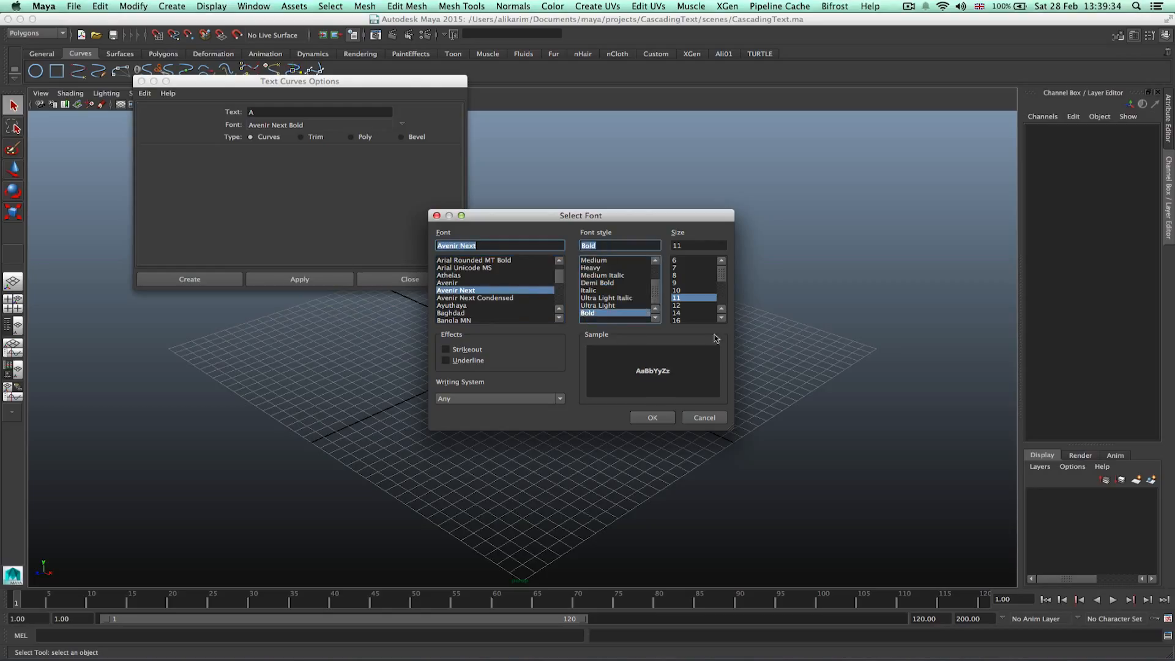
{"action": "left_click", "coordinate": [666, 419]}
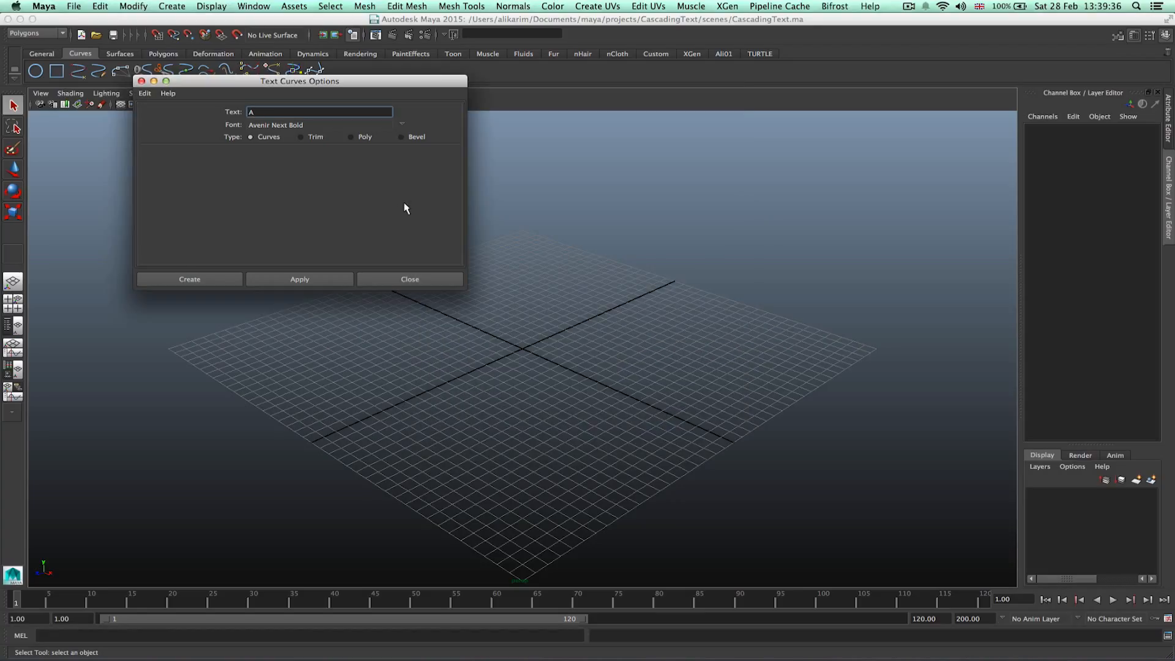
Create the letter A as curves text, keeping the Curves type.
{"action": "left_click", "coordinate": [401, 137]}
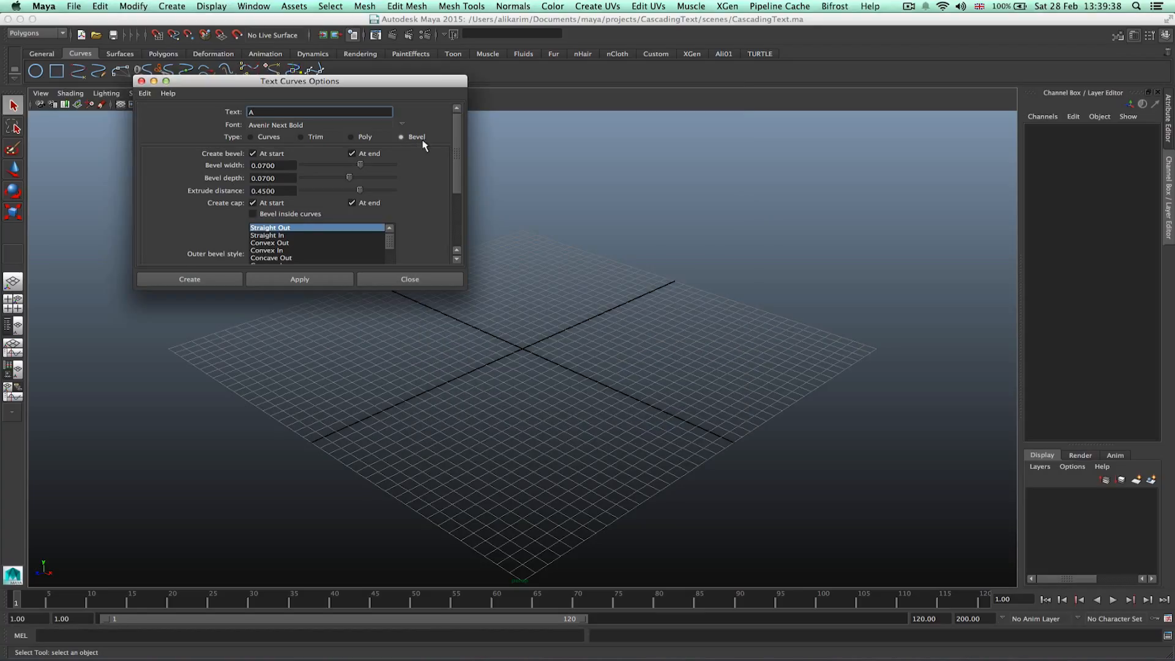
{"action": "left_click", "coordinate": [267, 138]}
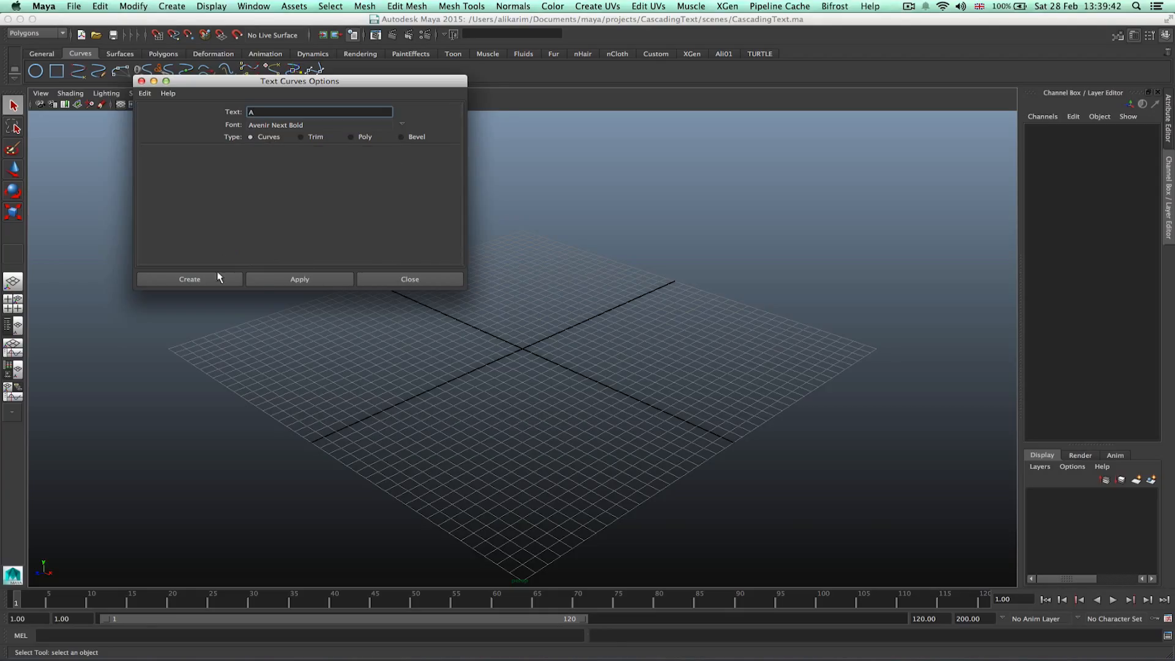
{"action": "left_click", "coordinate": [190, 279]}
Show the Outliner beside the perspective view and select the Text_A_1 group.
{"action": "left_click_drag", "start_coordinate": [472, 383], "coordinate": [516, 348], "text": "alt"}
{"action": "right_click_drag", "start_coordinate": [517, 349], "coordinate": [720, 347], "text": "alt"}
{"action": "left_click_drag", "start_coordinate": [577, 268], "coordinate": [524, 357]}
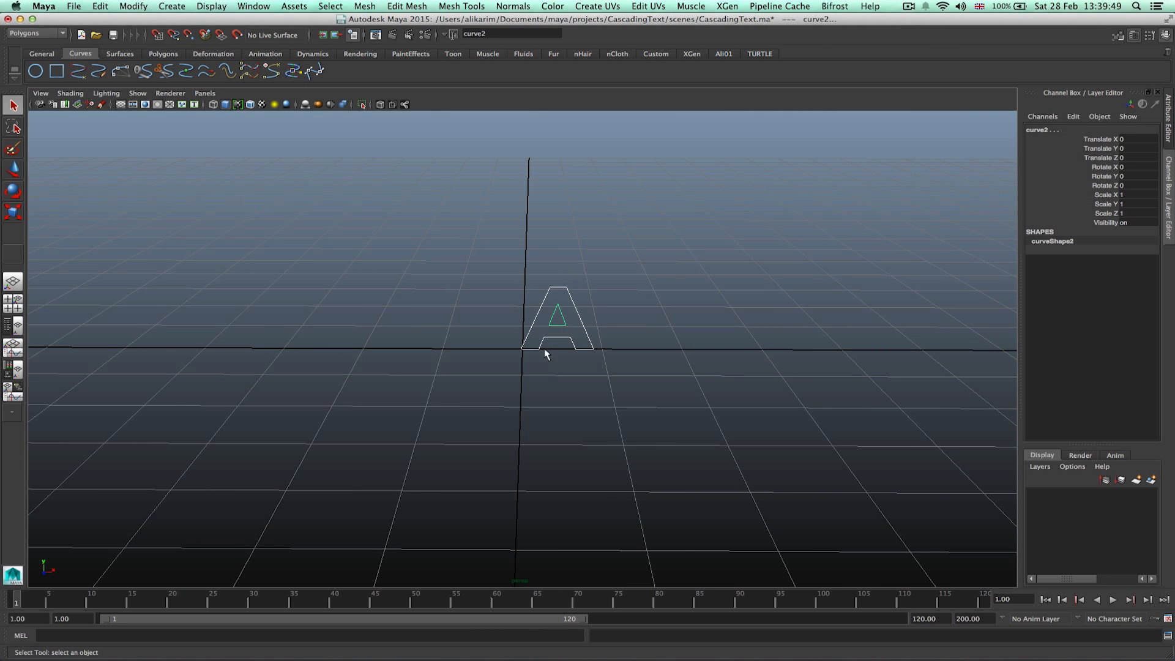
{"action": "left_click", "coordinate": [13, 327]}
{"action": "left_click", "coordinate": [76, 178]}
{"action": "left_click", "coordinate": [77, 168]}
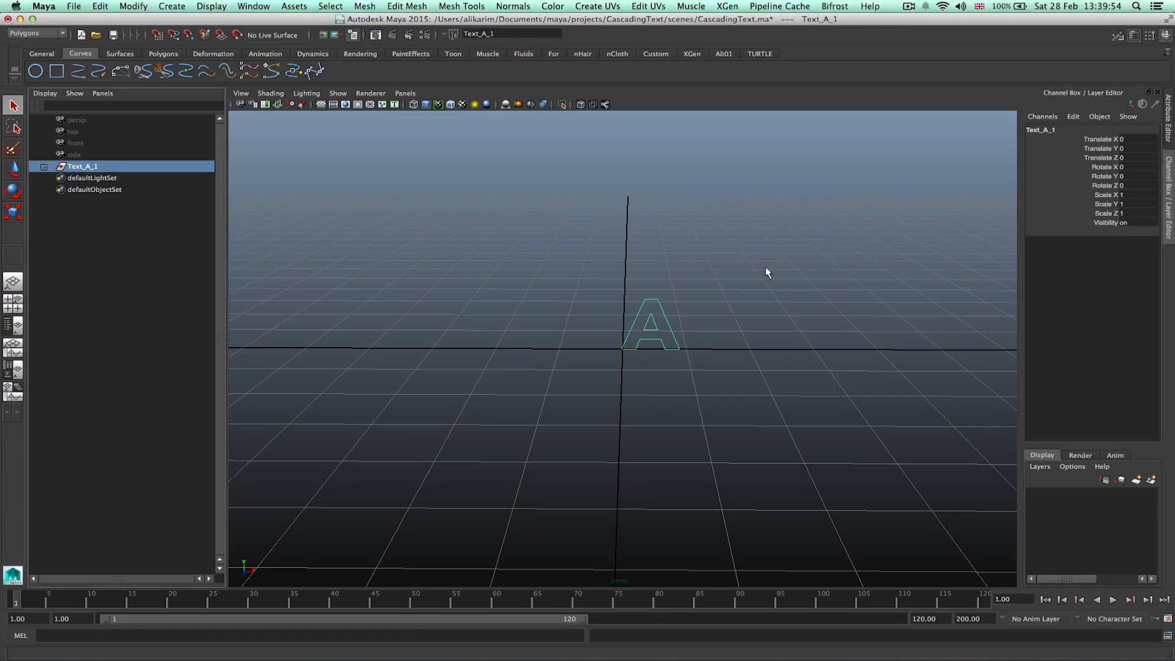
Scale the Text_A_1 group uniformly to about 3.36.
{"action": "key", "text": "r"}
{"action": "left_click_drag", "start_coordinate": [622, 349], "coordinate": [806, 300]}
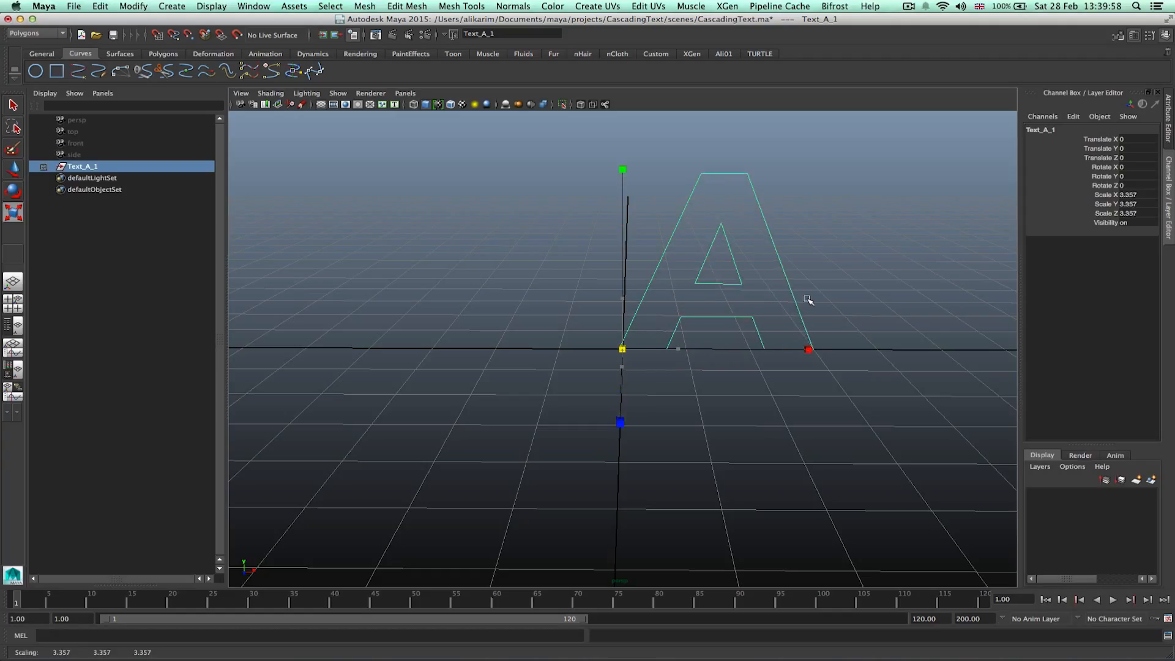
{"action": "left_click", "coordinate": [866, 265]}
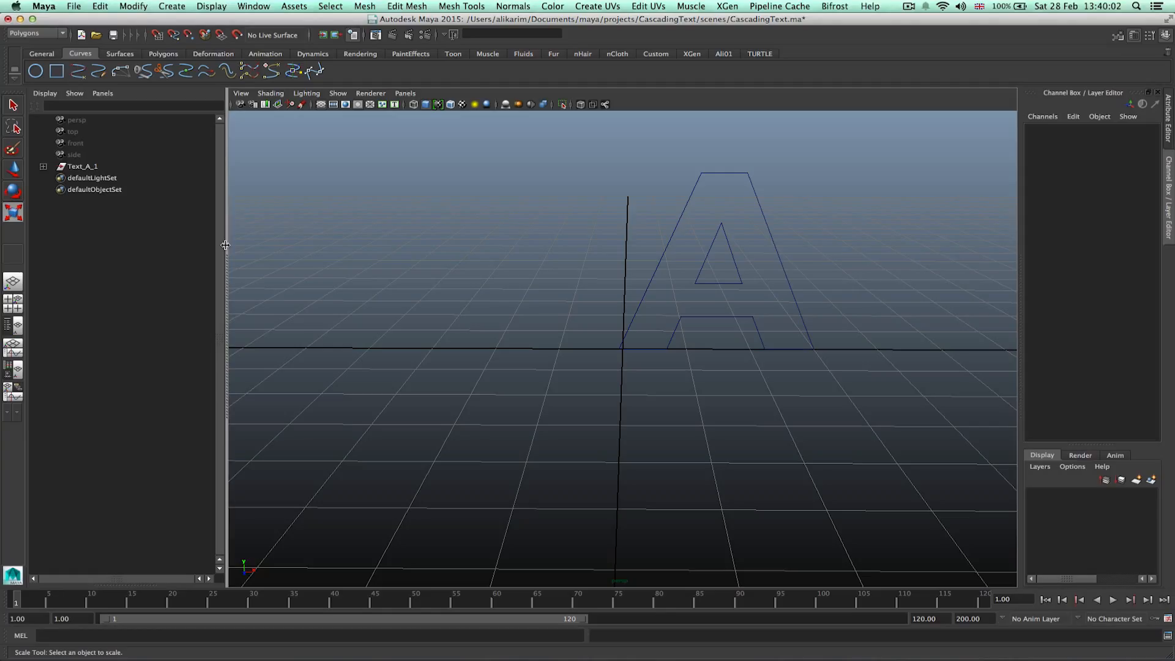
Select the letter's outer and inner curves and switch to the Surfaces menu set.
{"action": "left_click_drag", "start_coordinate": [672, 163], "coordinate": [781, 182]}
{"action": "left_click_drag", "start_coordinate": [702, 234], "coordinate": [743, 245]}
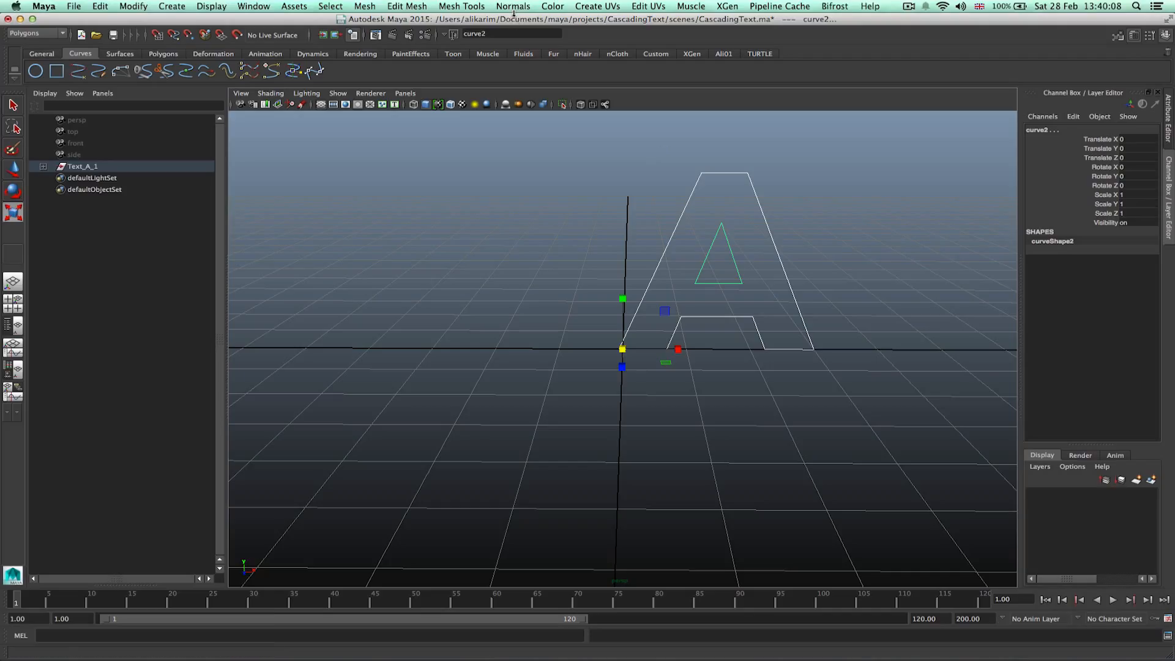
{"action": "left_click", "coordinate": [60, 34]}
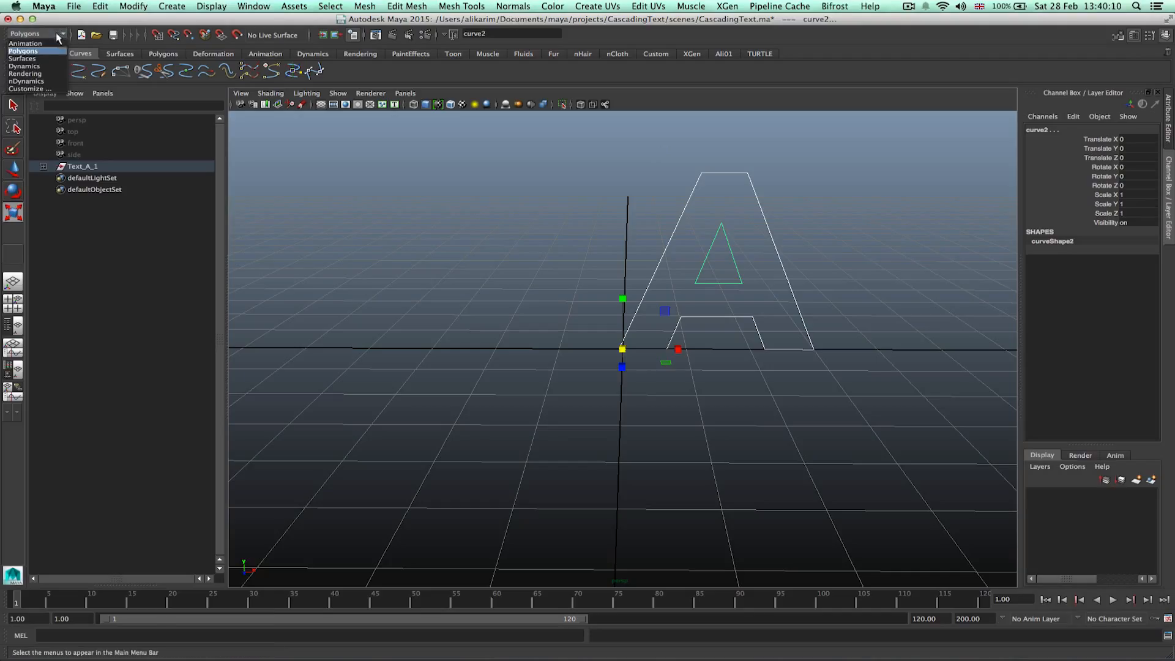
{"action": "left_click", "coordinate": [30, 58]}
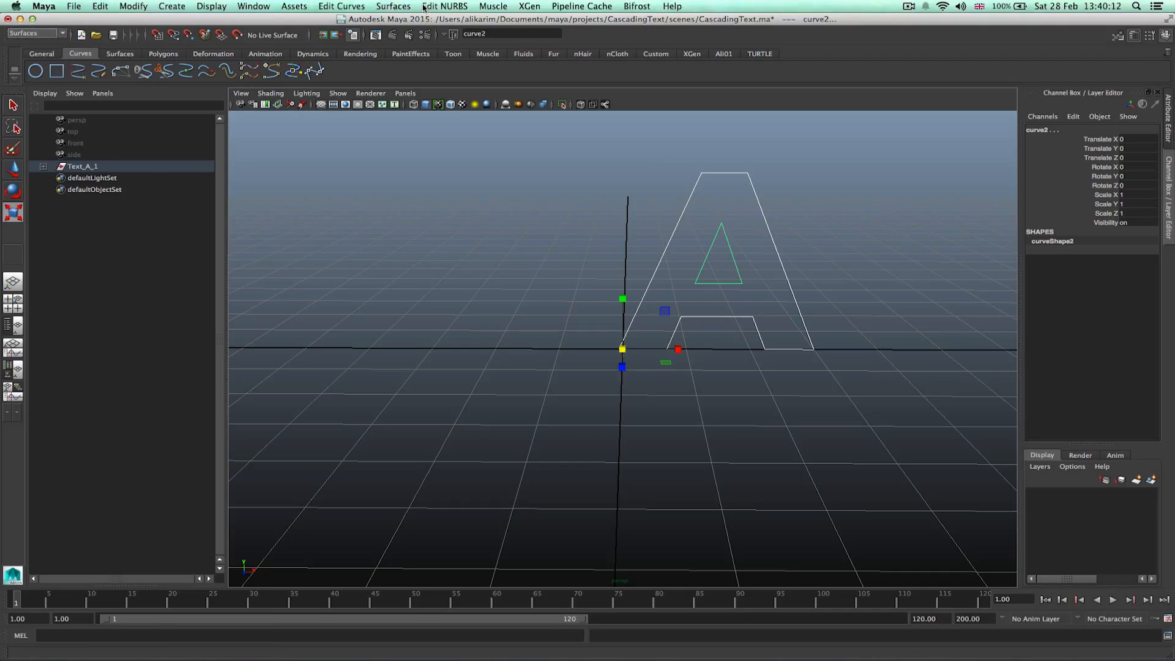
Open Bevel Plus options, reset the settings, set extrude distance to 1, and bevel the curves.
{"action": "left_click", "coordinate": [393, 6]}
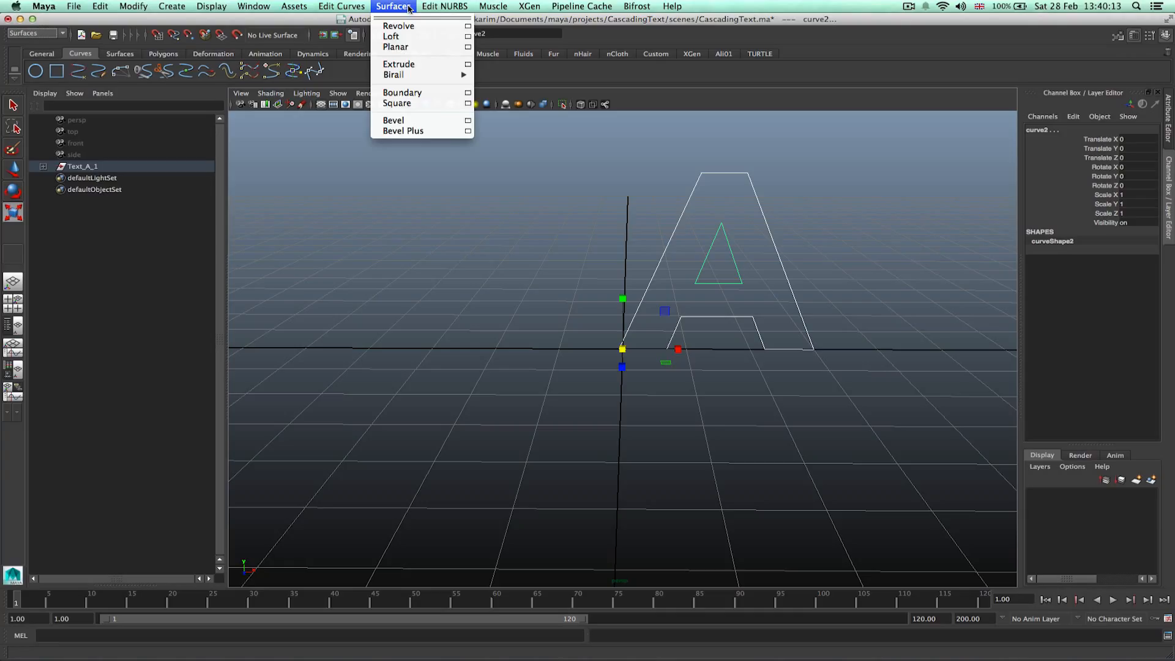
{"action": "left_click", "coordinate": [468, 131]}
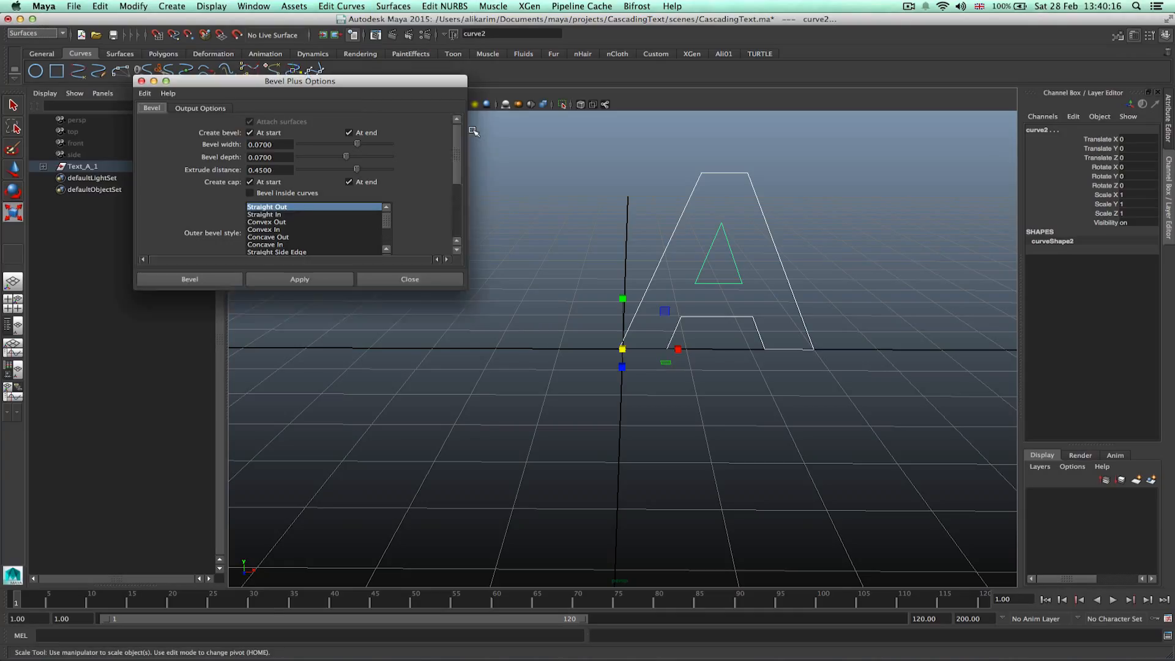
{"action": "left_click", "coordinate": [145, 94]}
{"action": "left_click", "coordinate": [153, 116]}
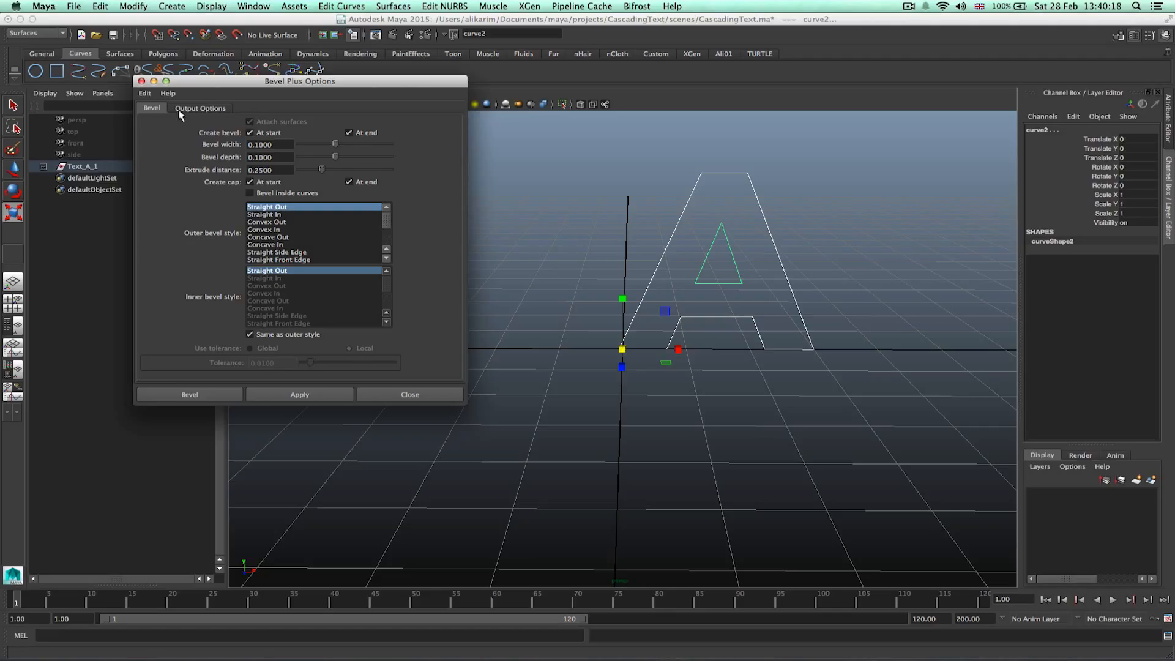
{"action": "left_click_drag", "start_coordinate": [408, 86], "coordinate": [376, 77]}
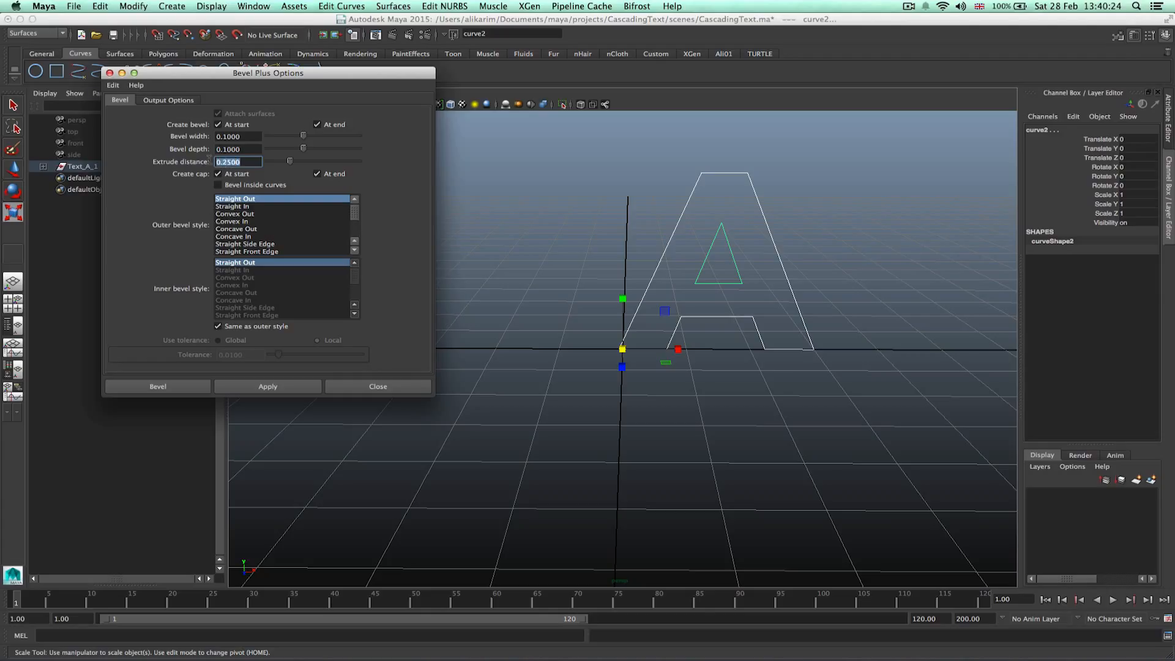
{"action": "type", "text": "1"}
{"action": "left_click", "coordinate": [250, 149]}
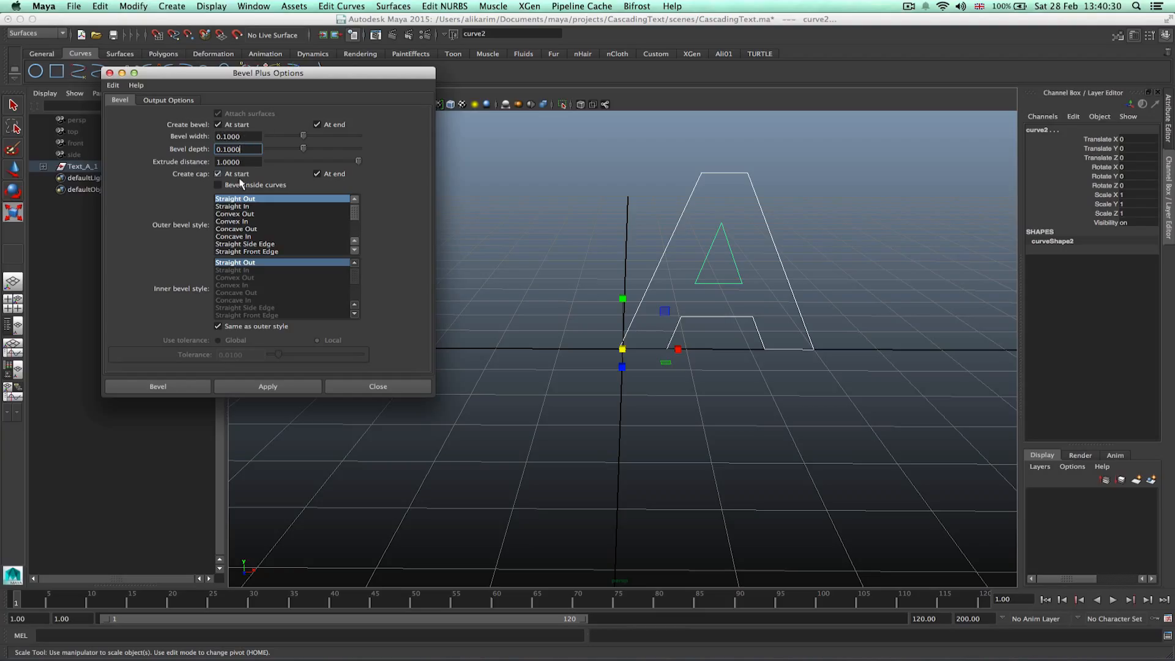
{"action": "left_click", "coordinate": [158, 386]}
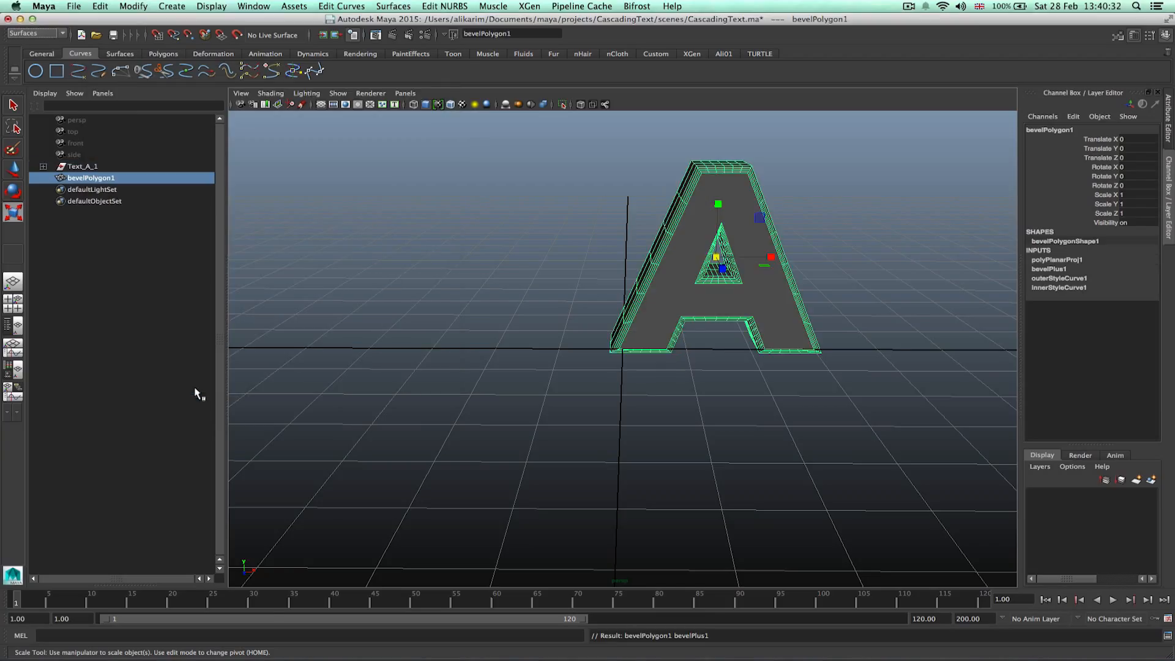
Hide the bevelPolygon1 letter mesh.
{"action": "mouse_move", "coordinate": [569, 313]}
{"action": "left_mouse_down", "text": "alt"}
{"action": "mouse_move", "coordinate": [718, 304]}
{"action": "mouse_move", "coordinate": [563, 299]}
{"action": "left_mouse_up", "text": "alt"}
{"action": "left_click", "coordinate": [603, 248]}
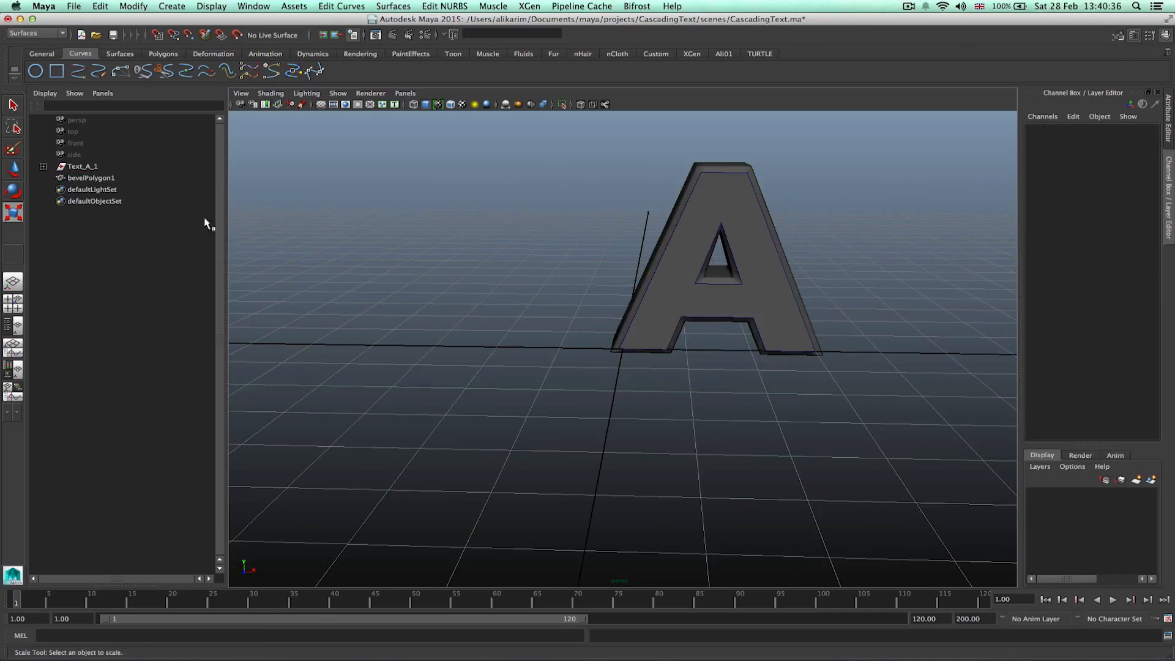
{"action": "left_click", "coordinate": [104, 180]}
{"action": "key", "text": "ctrl+h"}
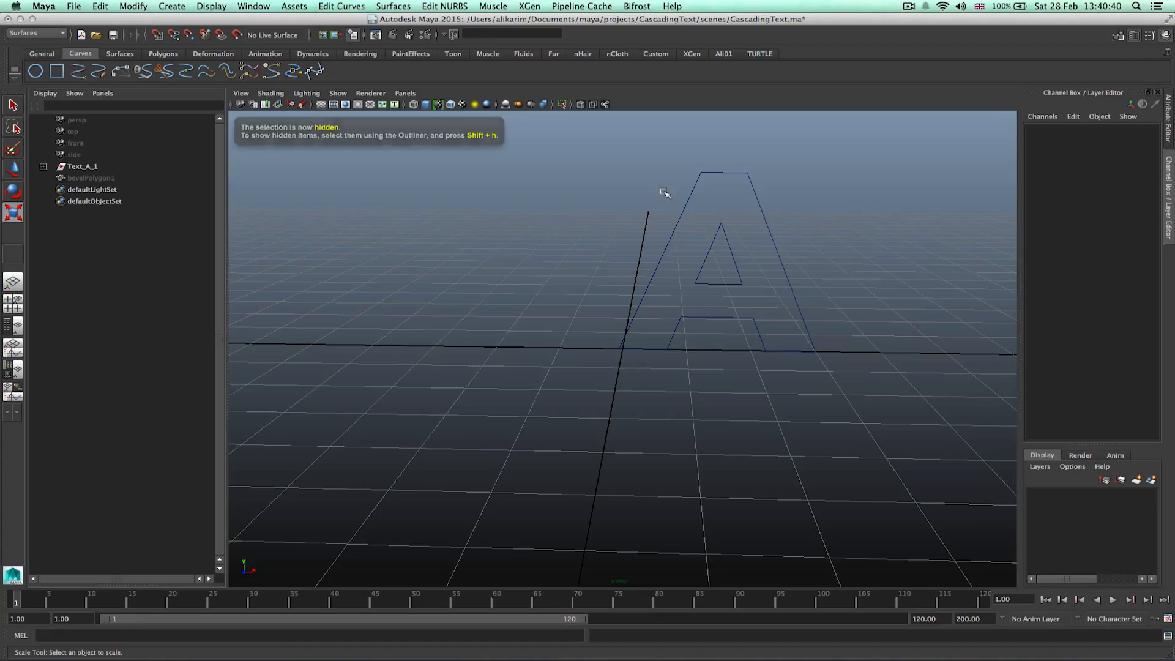
Reselect both letter curves and apply Bevel Plus with width 0.07, depth 0.07 and extrude distance 0.45.
{"action": "left_click", "coordinate": [690, 190]}
{"action": "left_click", "coordinate": [729, 243], "text": "shift"}
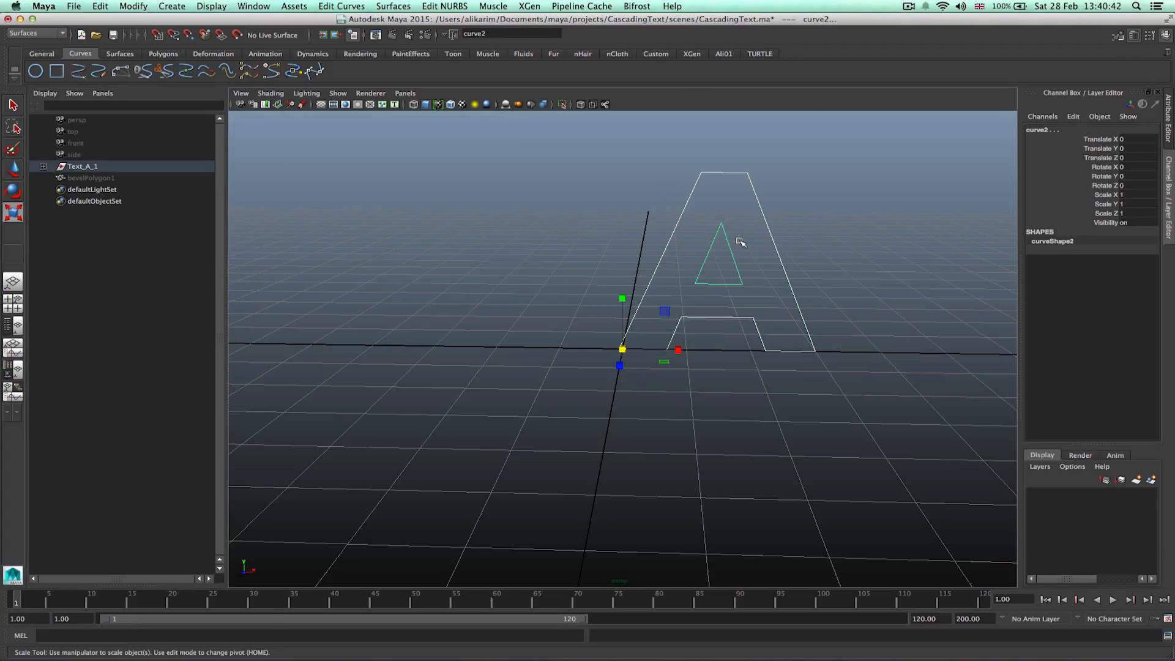
{"action": "left_click", "coordinate": [404, 8]}
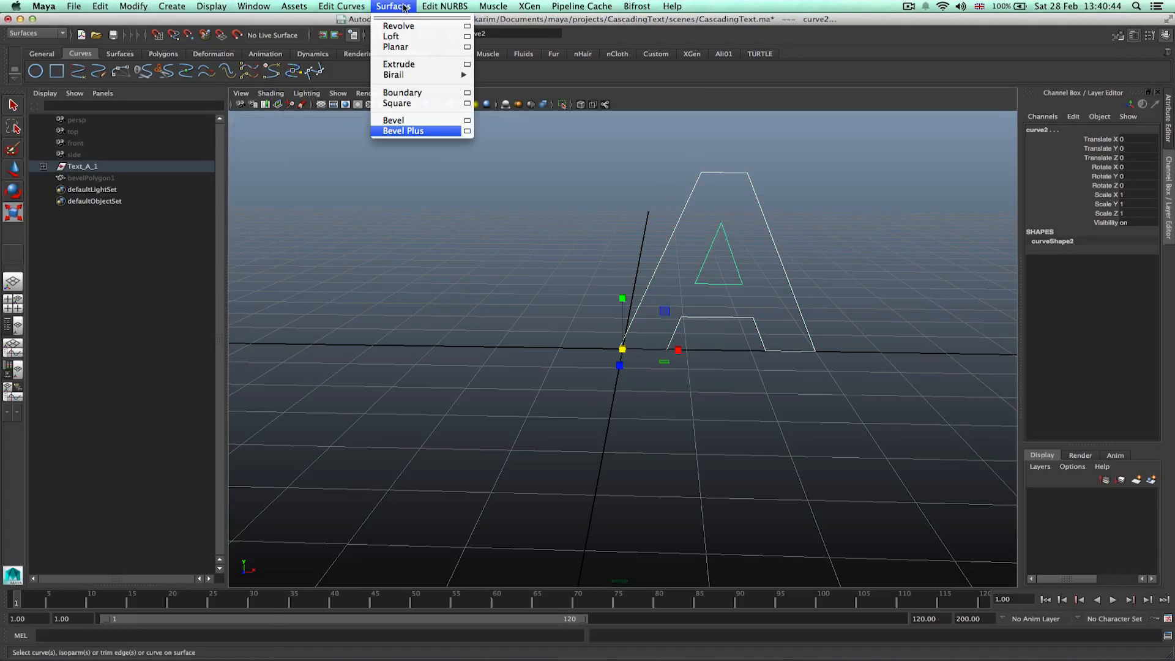
{"action": "left_click", "coordinate": [467, 132]}
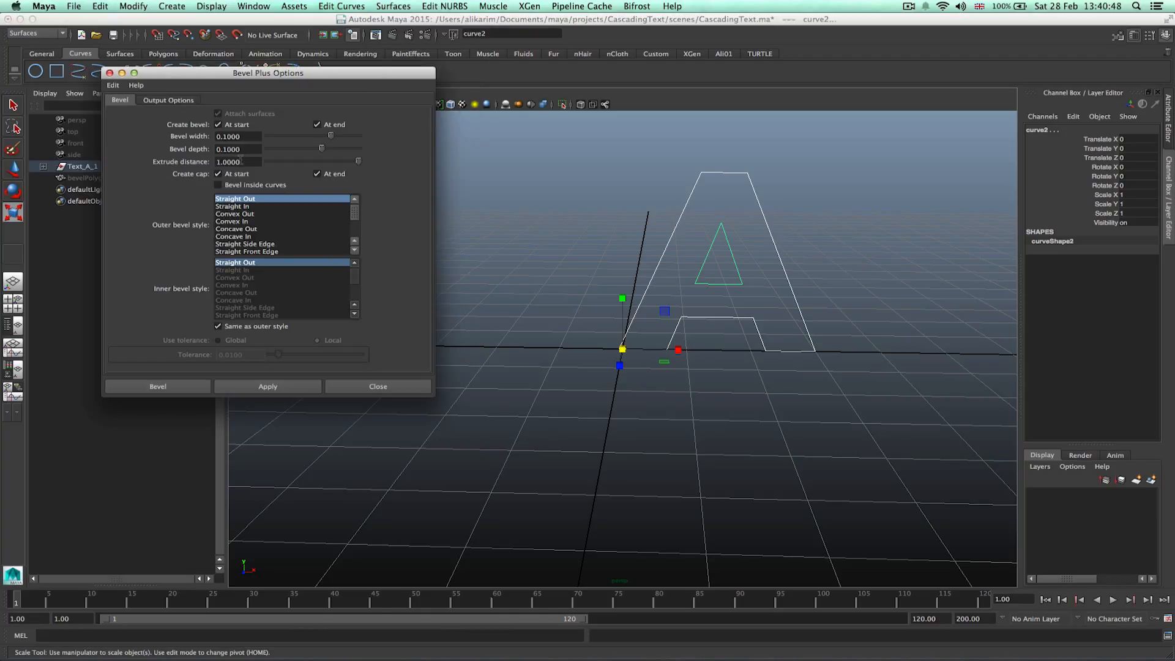
{"action": "left_click_drag", "start_coordinate": [243, 161], "coordinate": [199, 160]}
{"action": "key", "text": "BackSpace"}
{"action": "left_click", "coordinate": [243, 149]}
{"action": "left_click_drag", "start_coordinate": [241, 136], "coordinate": [224, 136]}
{"action": "type", "text": "07"}
{"action": "key", "text": "Tab"}
{"action": "key", "text": "BackSpace"}
{"action": "left_click", "coordinate": [261, 136]}
{"action": "left_click", "coordinate": [194, 386]}
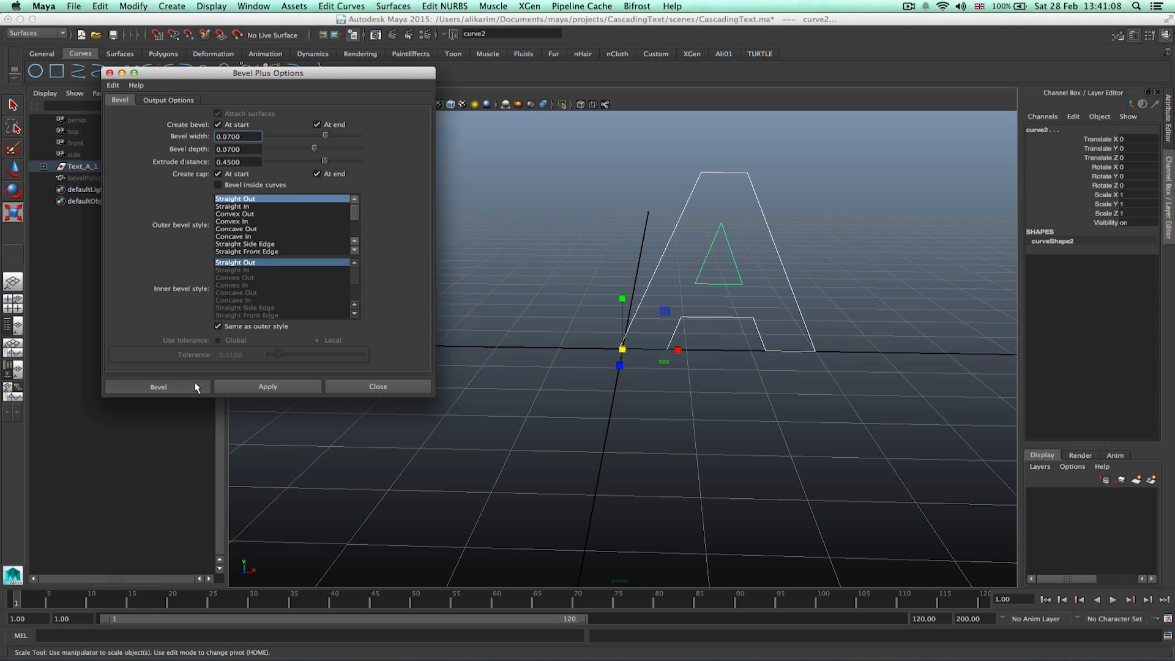
Hide the Text_A_1 curve group.
{"action": "mouse_move", "coordinate": [563, 270]}
{"action": "left_mouse_down", "text": "alt"}
{"action": "mouse_move", "coordinate": [698, 263]}
{"action": "mouse_move", "coordinate": [703, 281]}
{"action": "mouse_move", "coordinate": [551, 262]}
{"action": "left_mouse_up", "text": "alt"}
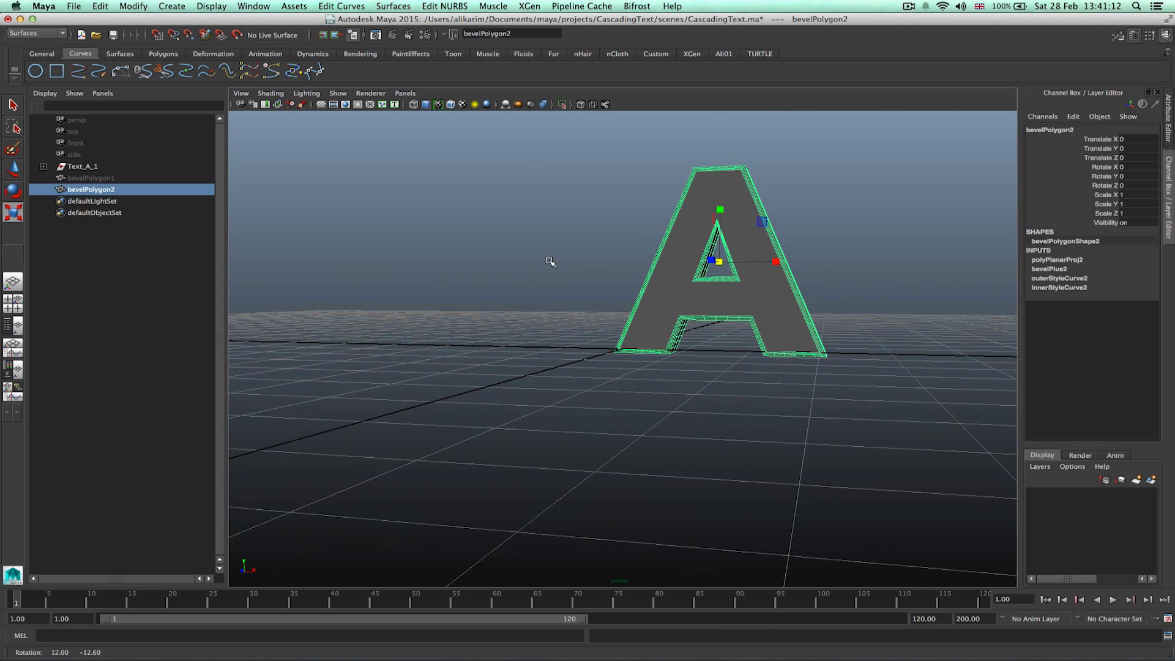
{"action": "left_click", "coordinate": [593, 264]}
{"action": "left_click", "coordinate": [83, 166]}
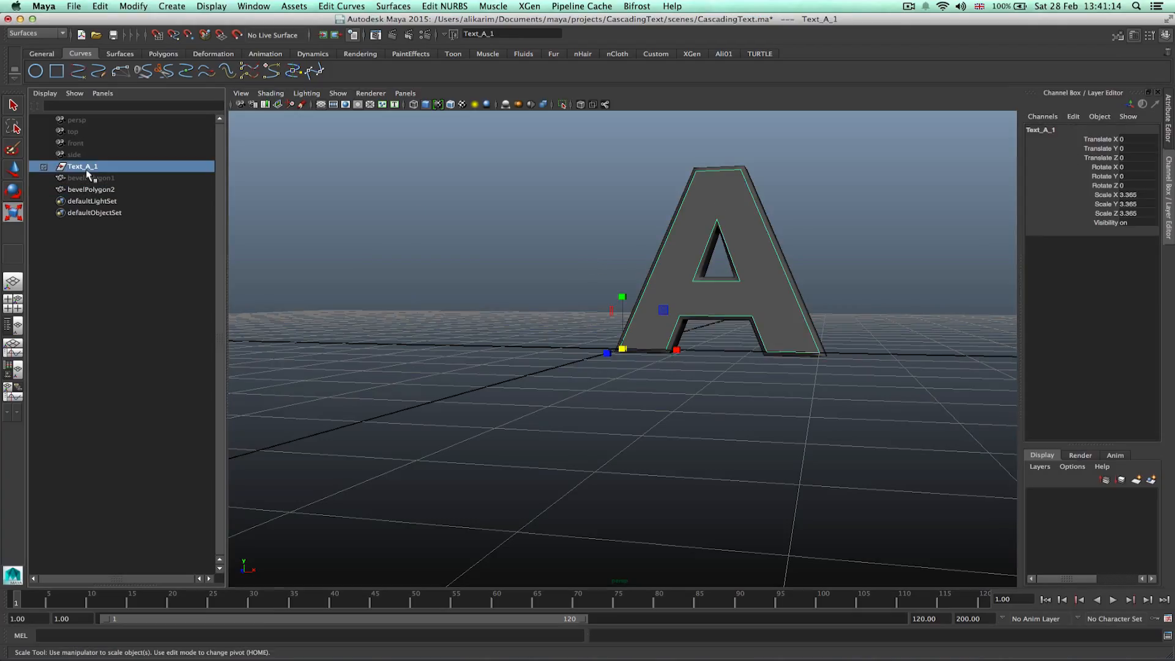
{"action": "key", "text": "ctrl+h"}
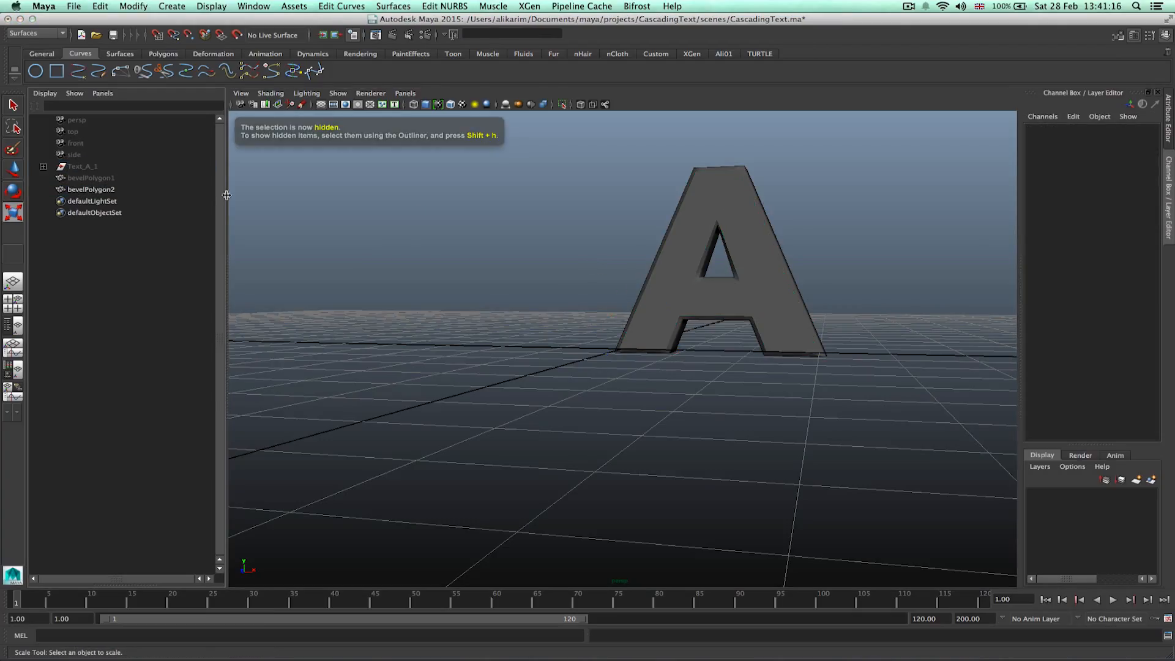
Duplicate the bevelPolygon2 letter mesh.
{"action": "left_click", "coordinate": [106, 191]}
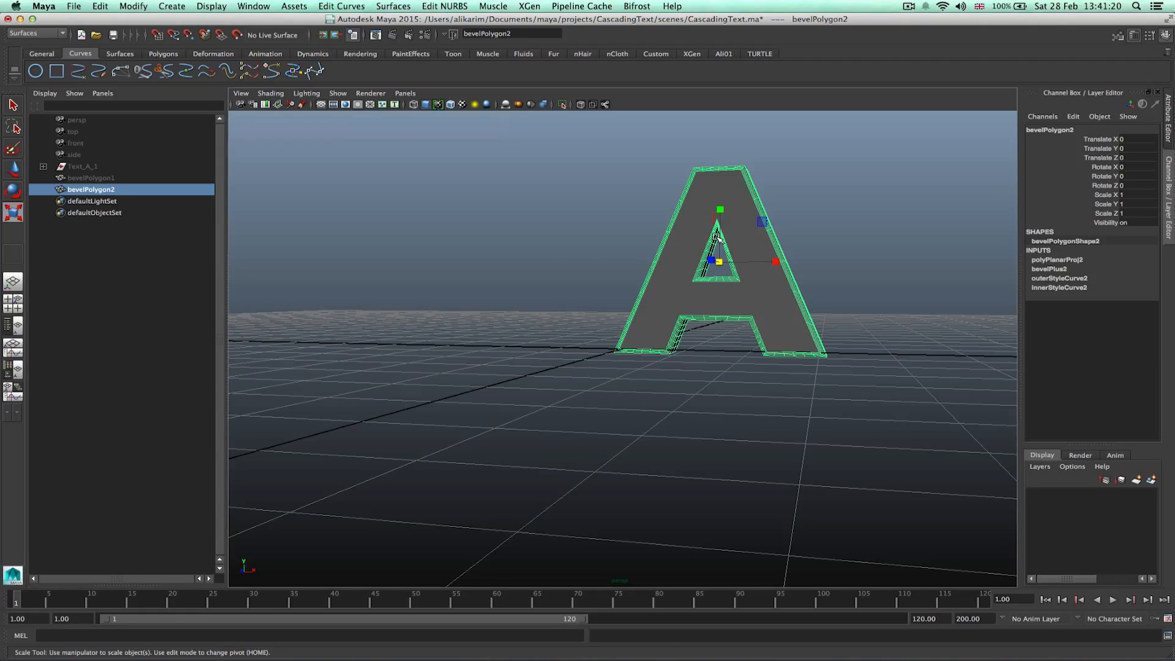
{"action": "key", "text": "ctrl+d"}
{"action": "left_click_drag", "start_coordinate": [593, 255], "coordinate": [622, 279], "text": "alt"}
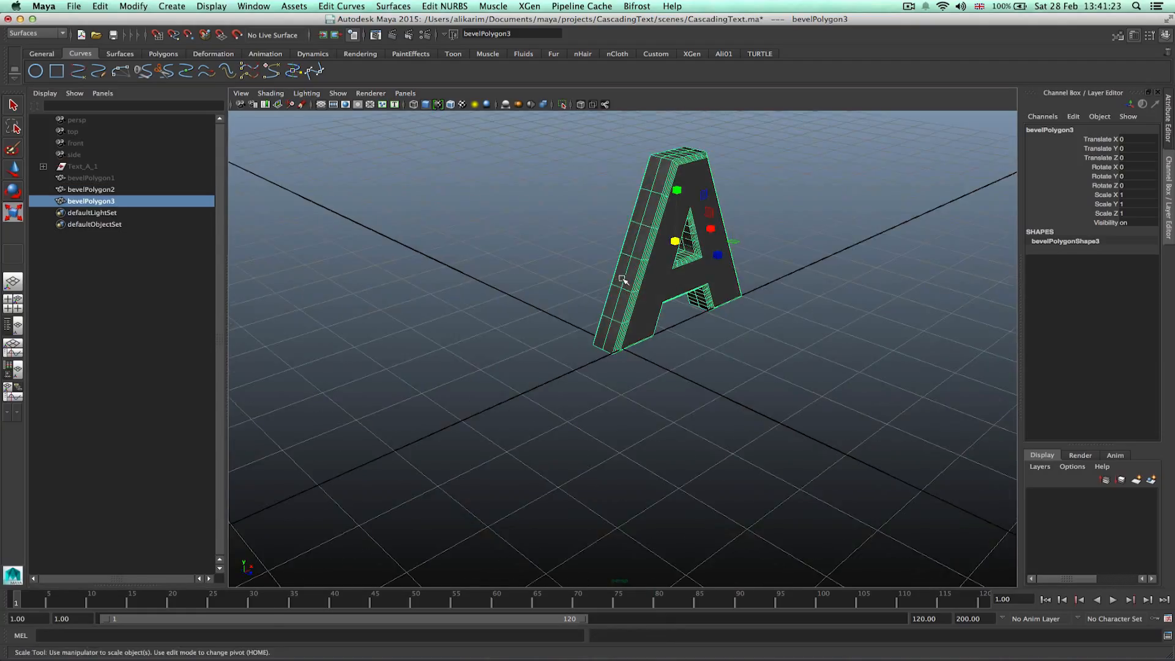
Open a floating Outliner window over a maximized side view.
{"action": "left_click", "coordinate": [15, 306]}
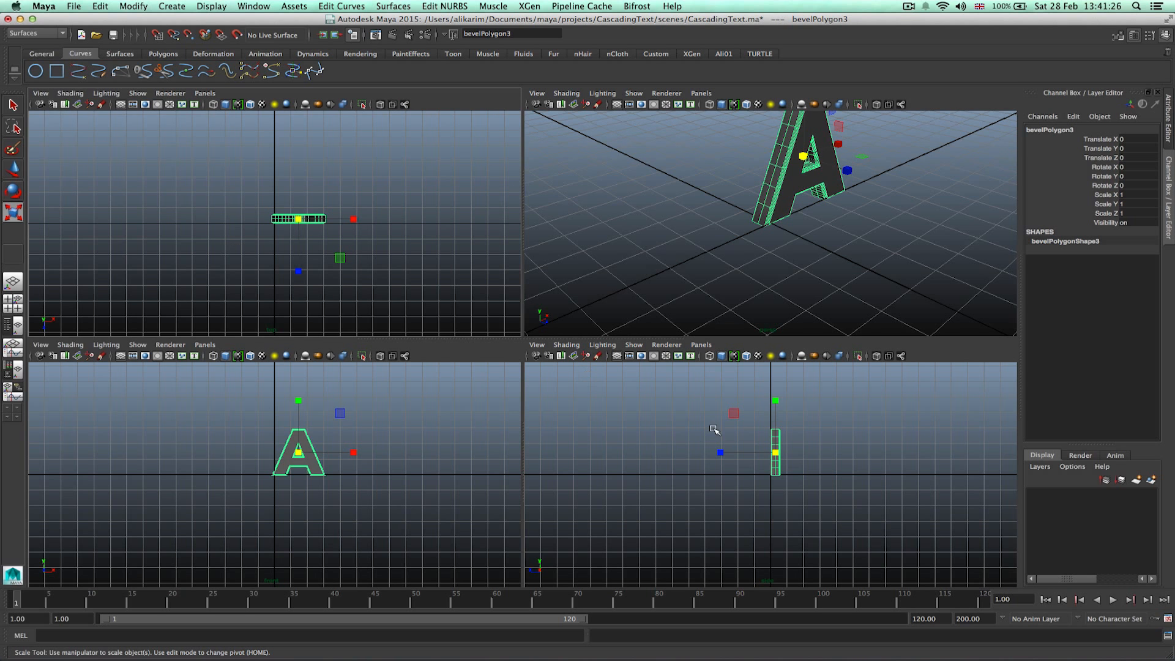
{"action": "key", "text": "space"}
{"action": "scroll", "coordinate": [574, 310], "scroll_direction": "up", "scroll_amount": 10}
{"action": "middle_click_drag", "start_coordinate": [861, 322], "coordinate": [708, 341], "text": "alt"}
{"action": "key", "text": "w"}
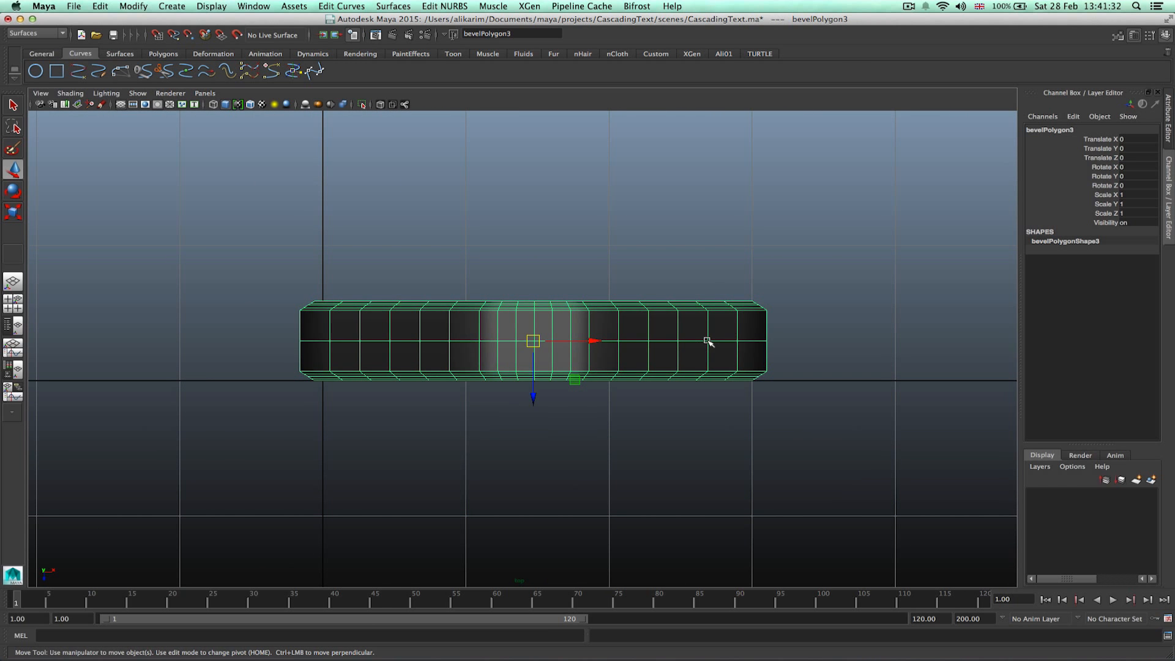
{"action": "left_click", "coordinate": [253, 6]}
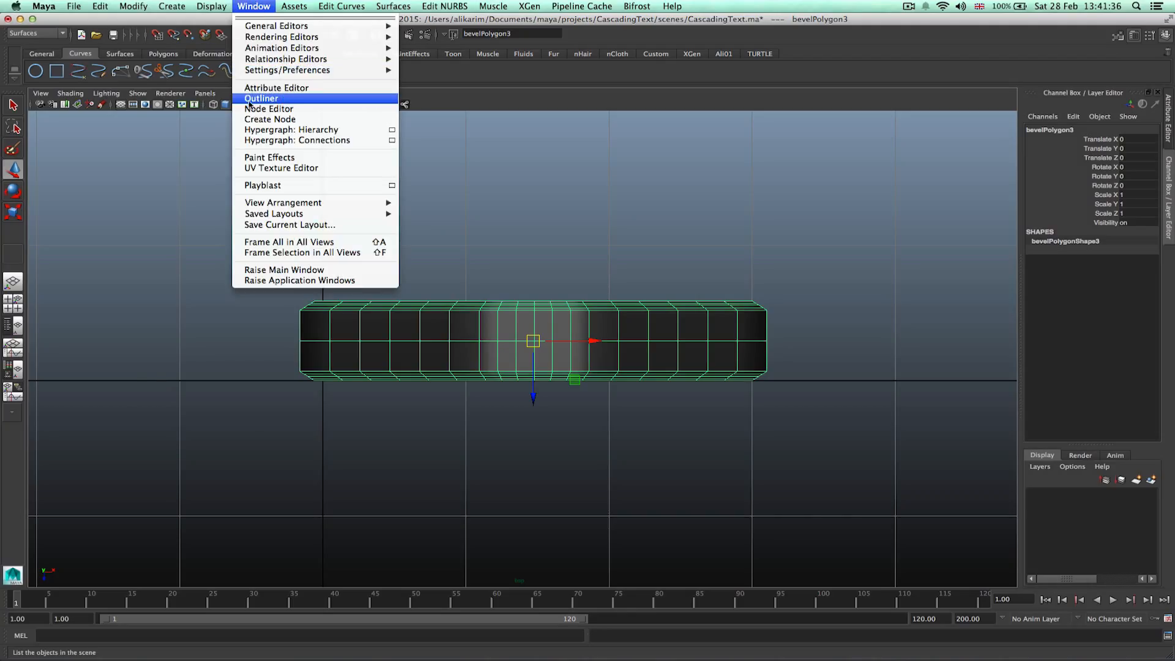
{"action": "left_click", "coordinate": [267, 99]}
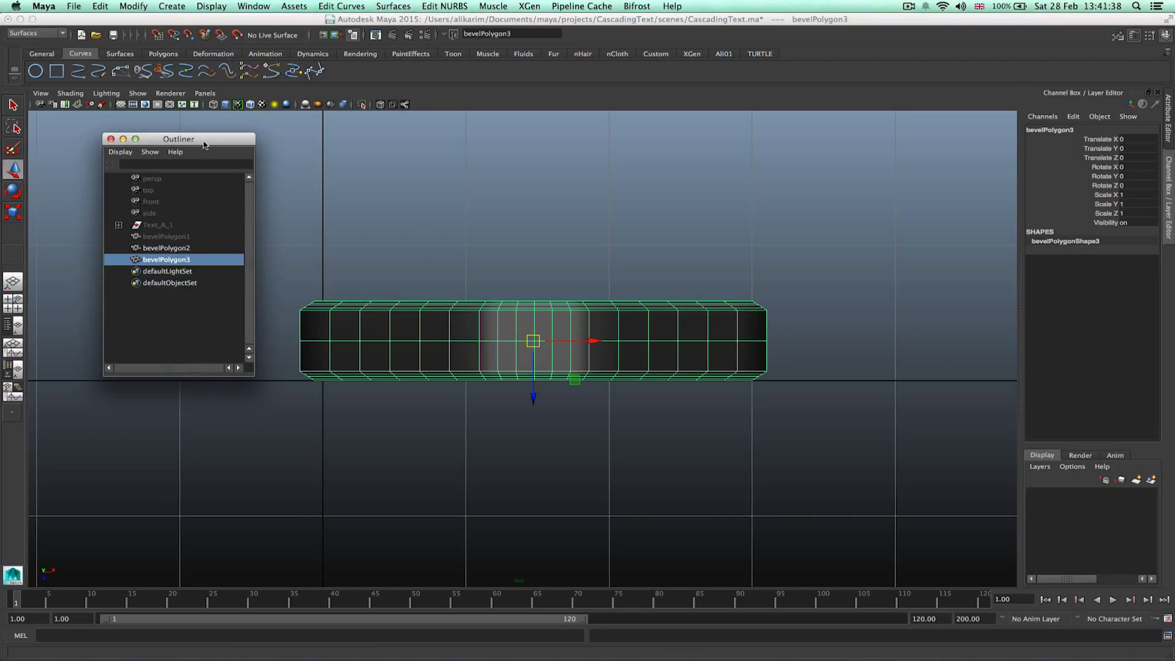
{"action": "left_click", "coordinate": [123, 314]}
{"action": "left_click", "coordinate": [131, 263]}
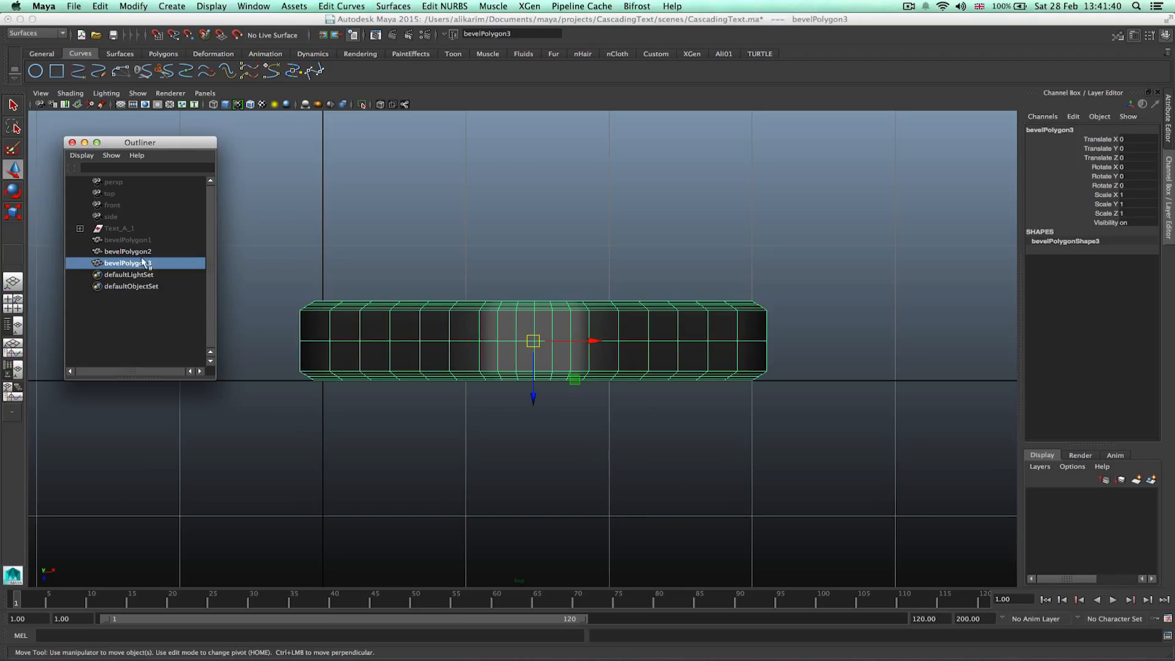
Move the duplicated letter back along Z to about -0.9, behind the original, in wireframe.
{"action": "left_click_drag", "start_coordinate": [533, 398], "coordinate": [542, 325]}
{"action": "left_click", "coordinate": [214, 105]}
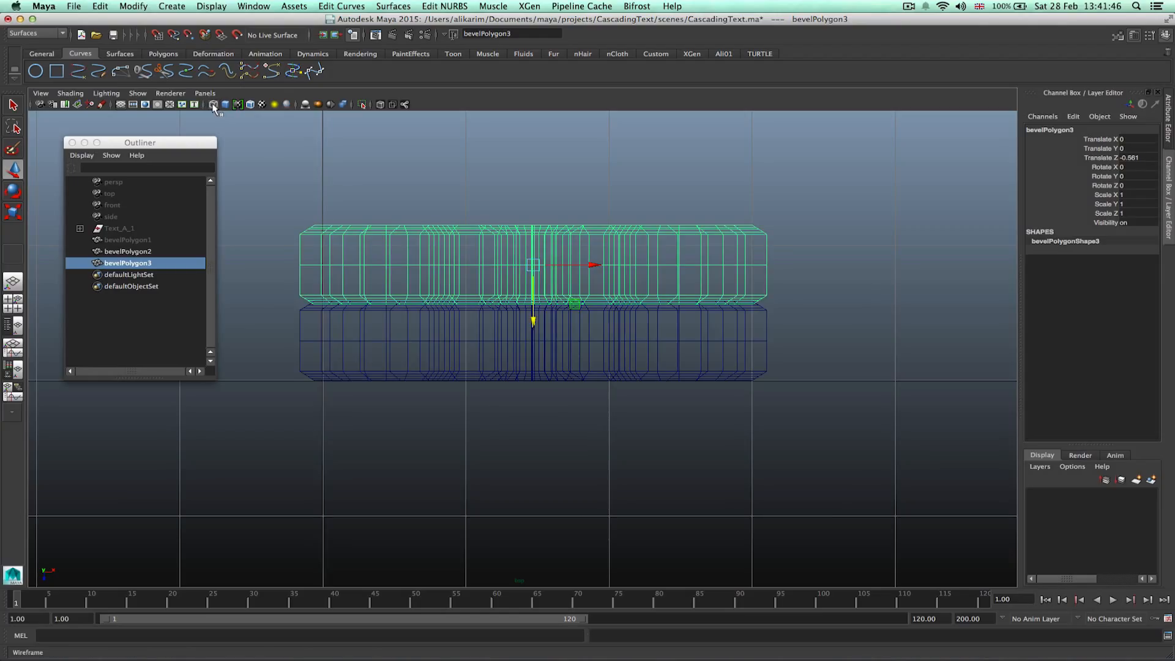
{"action": "left_click_drag", "start_coordinate": [533, 322], "coordinate": [532, 314]}
{"action": "right_click_drag", "start_coordinate": [395, 344], "coordinate": [717, 314], "text": "alt"}
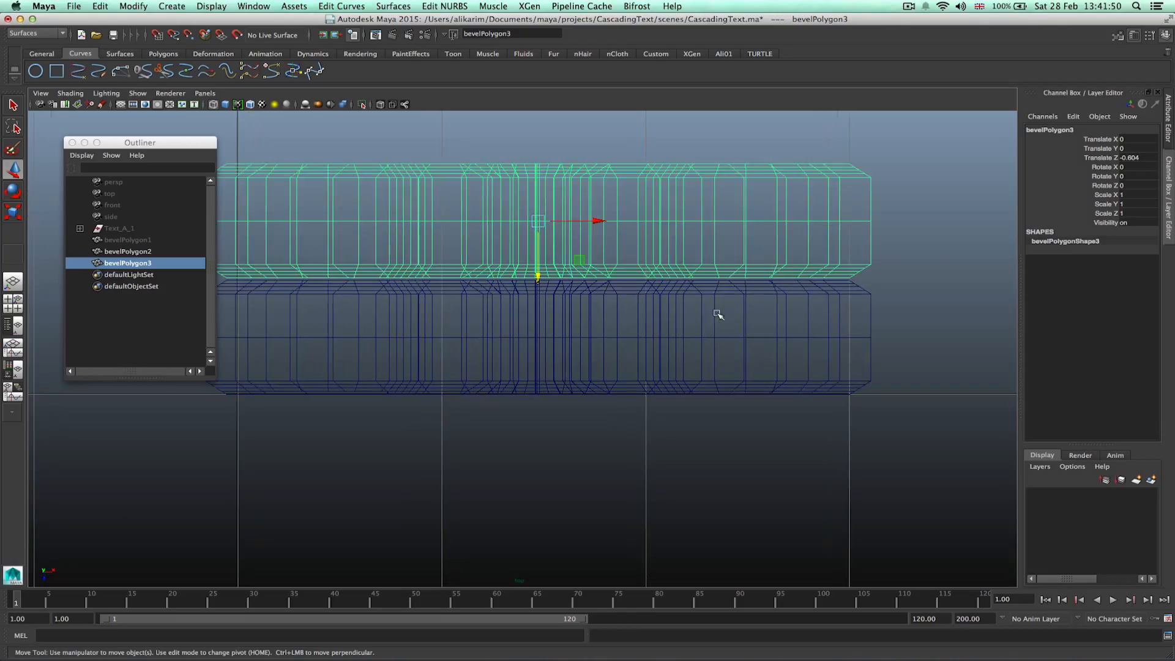
{"action": "left_click_drag", "start_coordinate": [538, 276], "coordinate": [539, 279]}
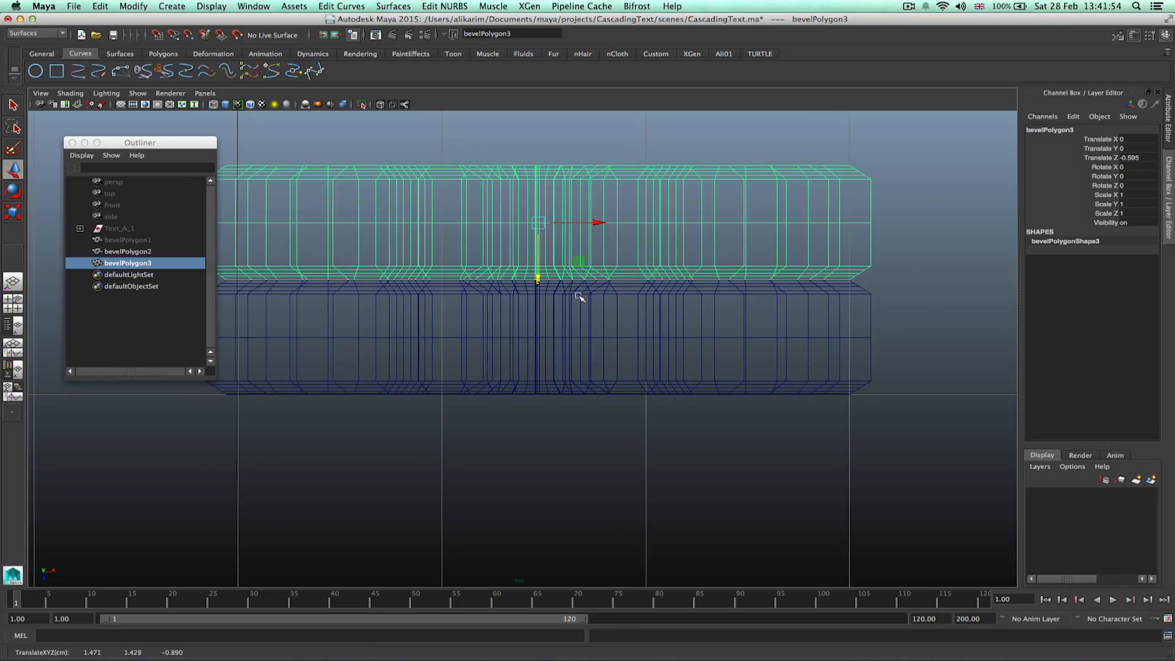
Unhide the bevelPolygon1 letter mesh.
{"action": "scroll", "coordinate": [577, 307], "scroll_direction": "down", "scroll_amount": 6}
{"action": "scroll", "coordinate": [577, 306], "scroll_direction": "up", "scroll_amount": 4}
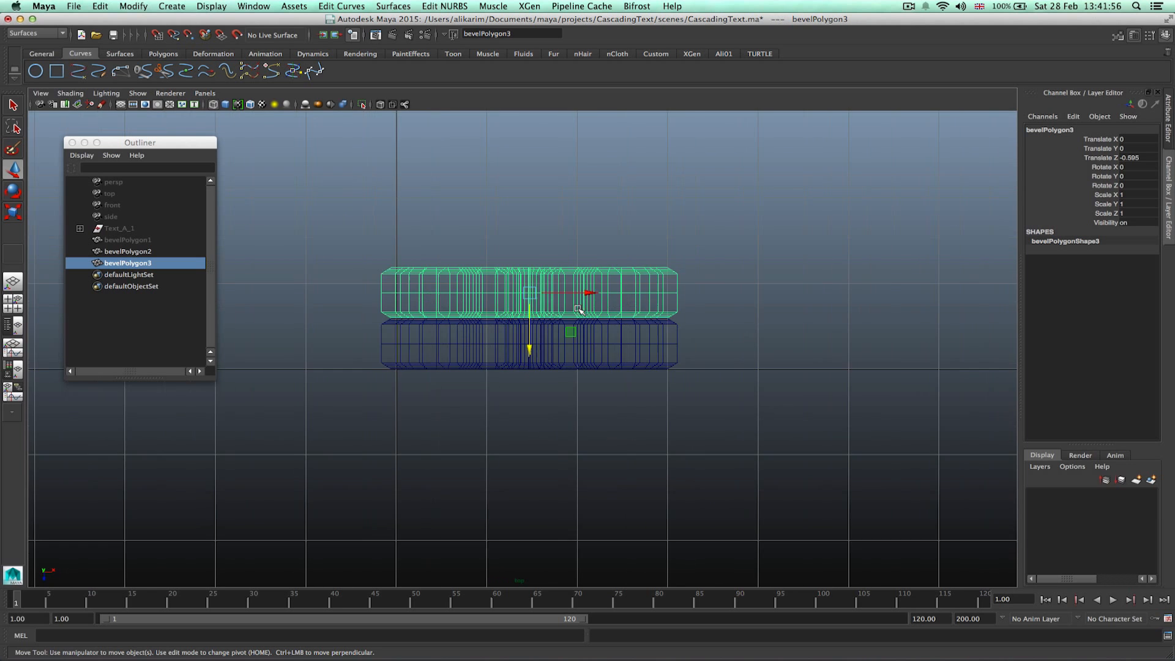
{"action": "middle_click_drag", "start_coordinate": [553, 249], "coordinate": [598, 288], "text": "alt"}
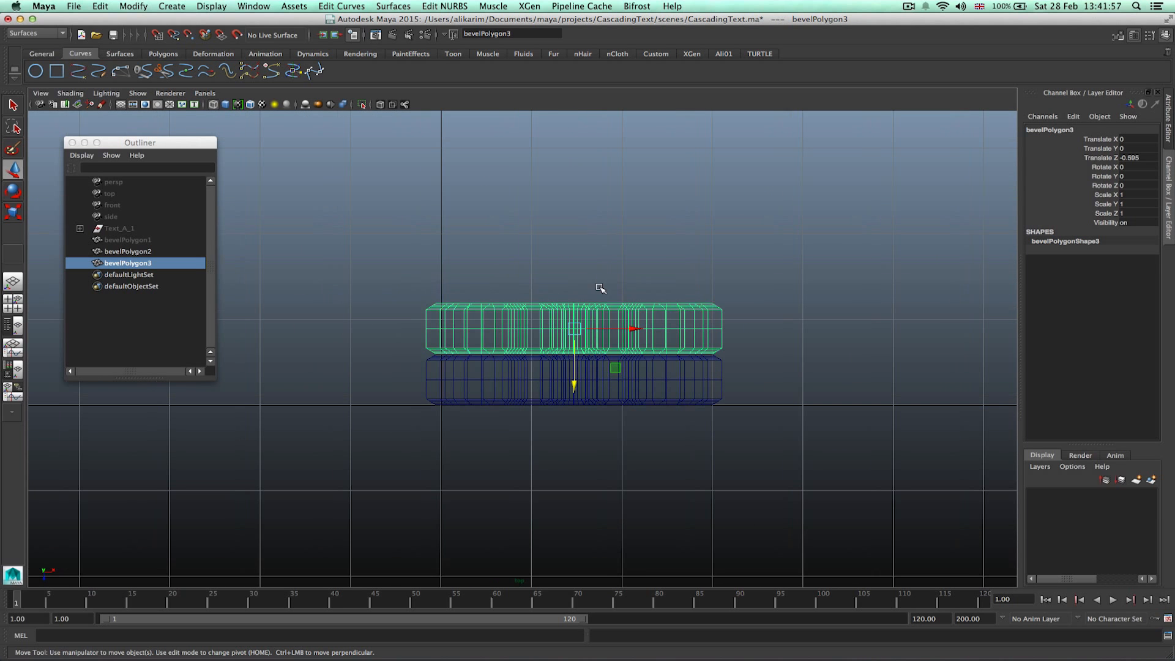
{"action": "left_click", "coordinate": [134, 240]}
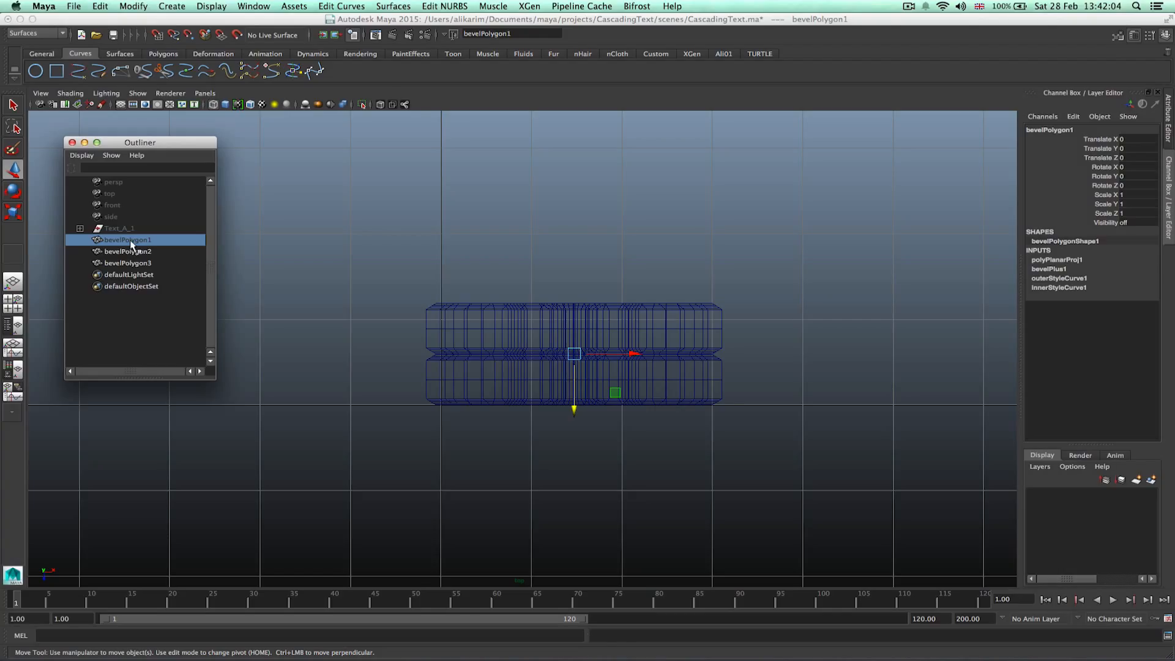
{"action": "key", "text": "shift+h"}
{"action": "scroll", "coordinate": [538, 363], "scroll_direction": "up", "scroll_amount": 3}
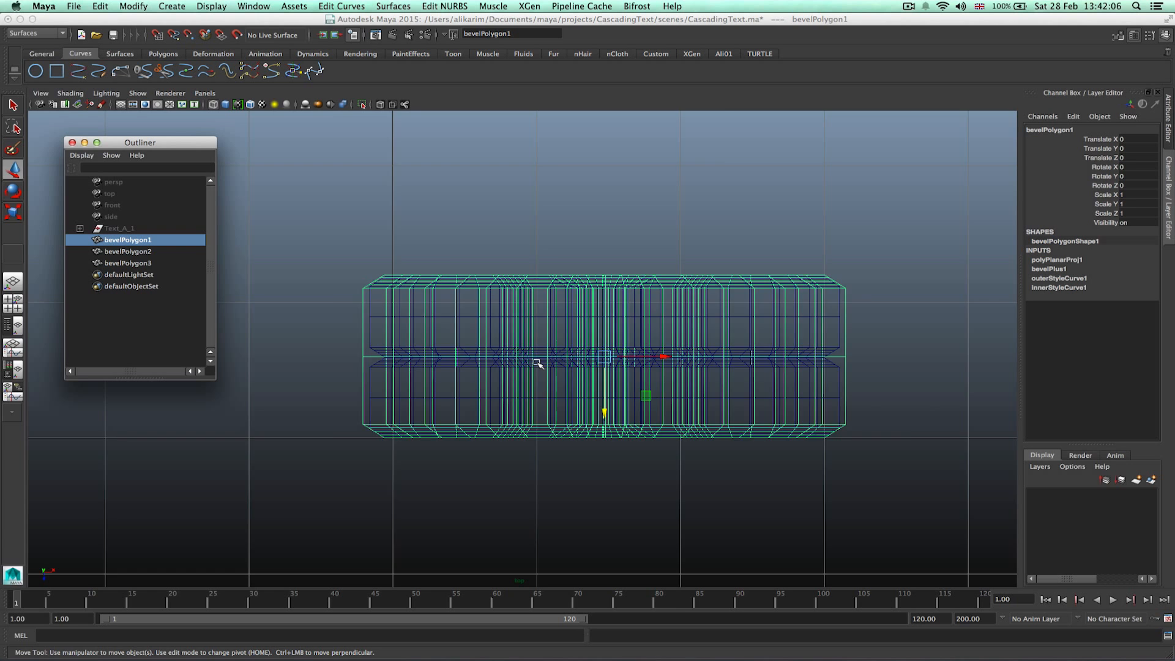
{"action": "scroll", "coordinate": [538, 363], "scroll_direction": "up", "scroll_amount": 2}
{"action": "scroll", "coordinate": [537, 364], "scroll_direction": "up", "scroll_amount": 1}
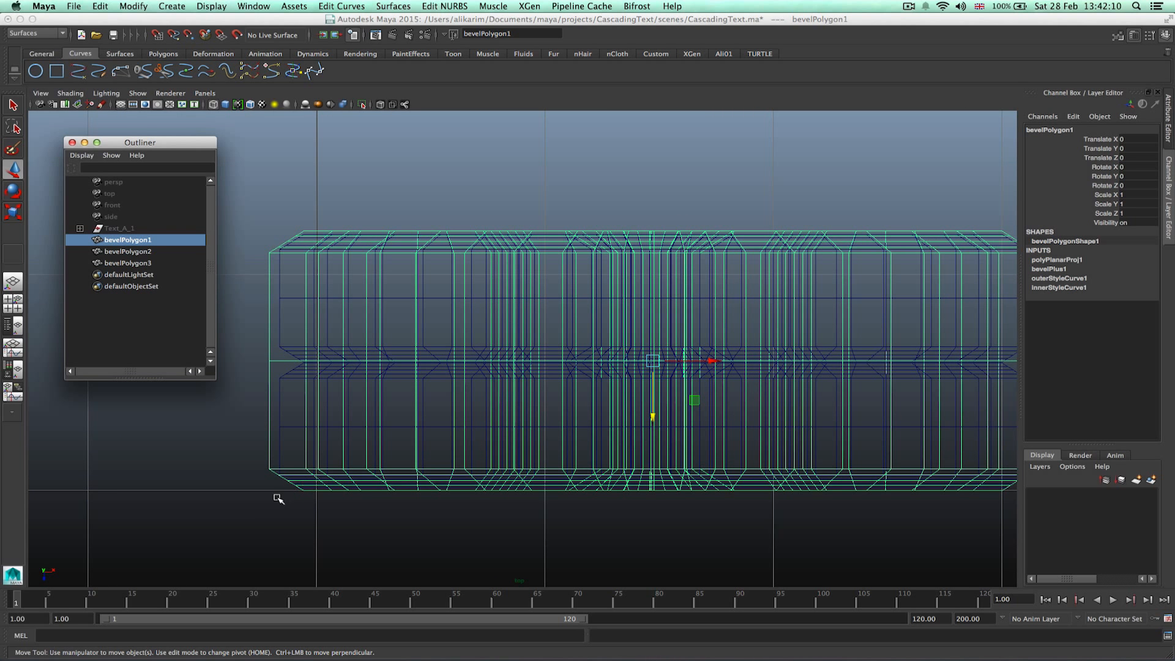
Group bevelPolygon2 and bevelPolygon3 and scale the group to about 0.87 in Z.
{"action": "left_click", "coordinate": [293, 361]}
{"action": "left_click_drag", "start_coordinate": [132, 263], "coordinate": [133, 256]}
{"action": "key", "text": "ctrl+g"}
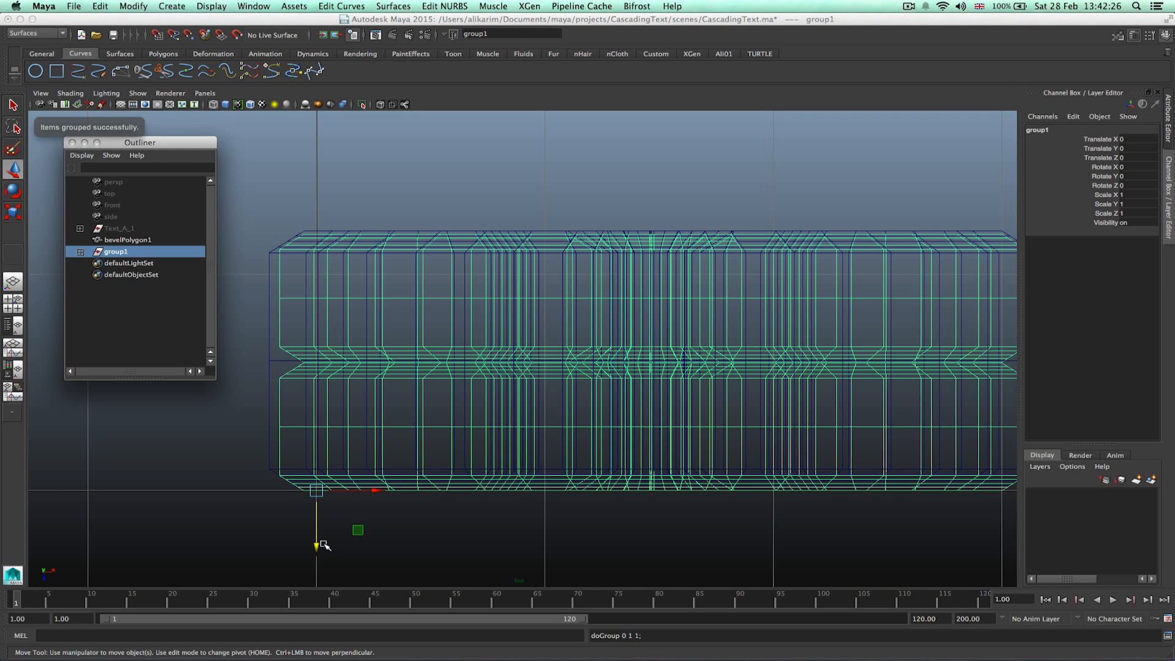
{"action": "key", "text": "r"}
{"action": "left_click_drag", "start_coordinate": [316, 545], "coordinate": [316, 541]}
{"action": "key", "text": "w"}
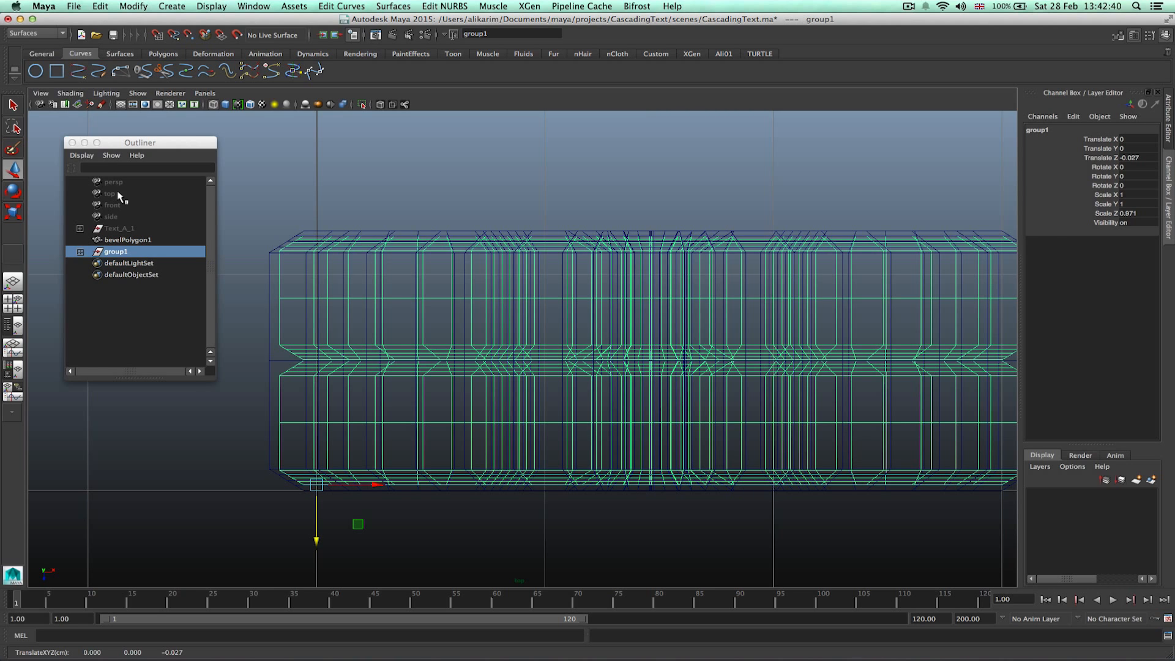
Move bevelPolygon2 and bevelPolygon3 out of group1 and delete the empty group.
{"action": "left_click", "coordinate": [121, 303]}
{"action": "left_click", "coordinate": [80, 251]}
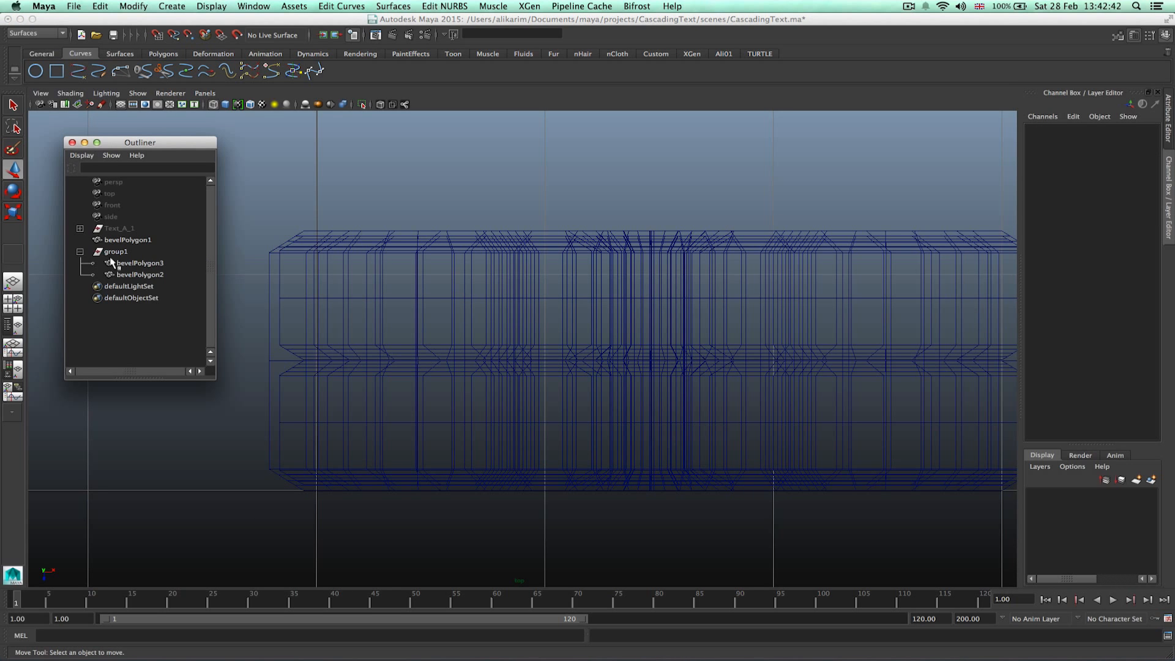
{"action": "left_click", "coordinate": [130, 275]}
{"action": "left_click", "coordinate": [133, 264], "text": "shift"}
{"action": "middle_click_drag", "start_coordinate": [135, 274], "coordinate": [133, 326]}
{"action": "left_click", "coordinate": [133, 325]}
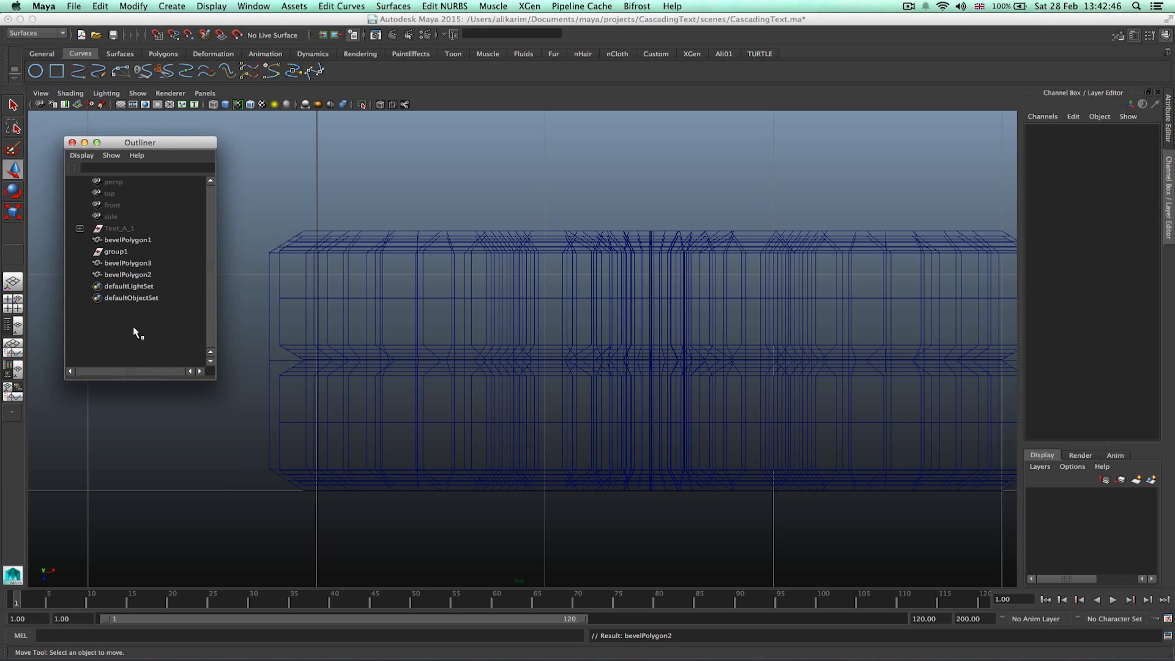
{"action": "left_click", "coordinate": [127, 249]}
{"action": "key", "text": "Delete"}
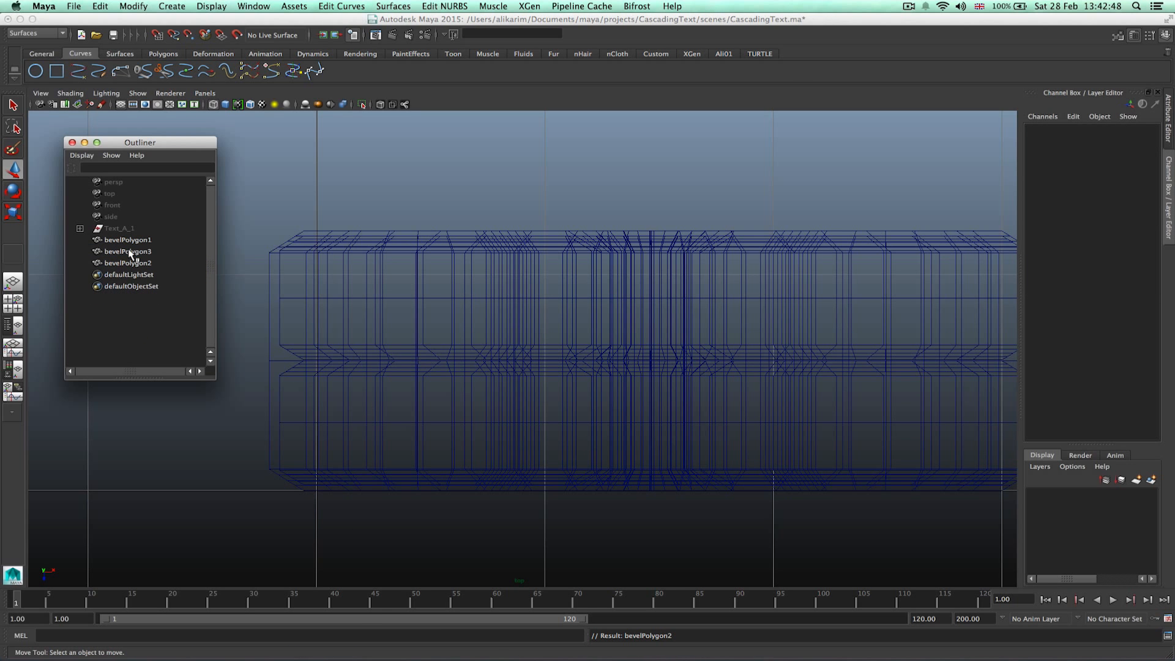
Close the Outliner, return to a single perspective view, and set the renderer to mental ray.
{"action": "left_click", "coordinate": [72, 142]}
{"action": "left_click", "coordinate": [13, 282]}
{"action": "left_click_drag", "start_coordinate": [630, 296], "coordinate": [697, 334], "text": "alt"}
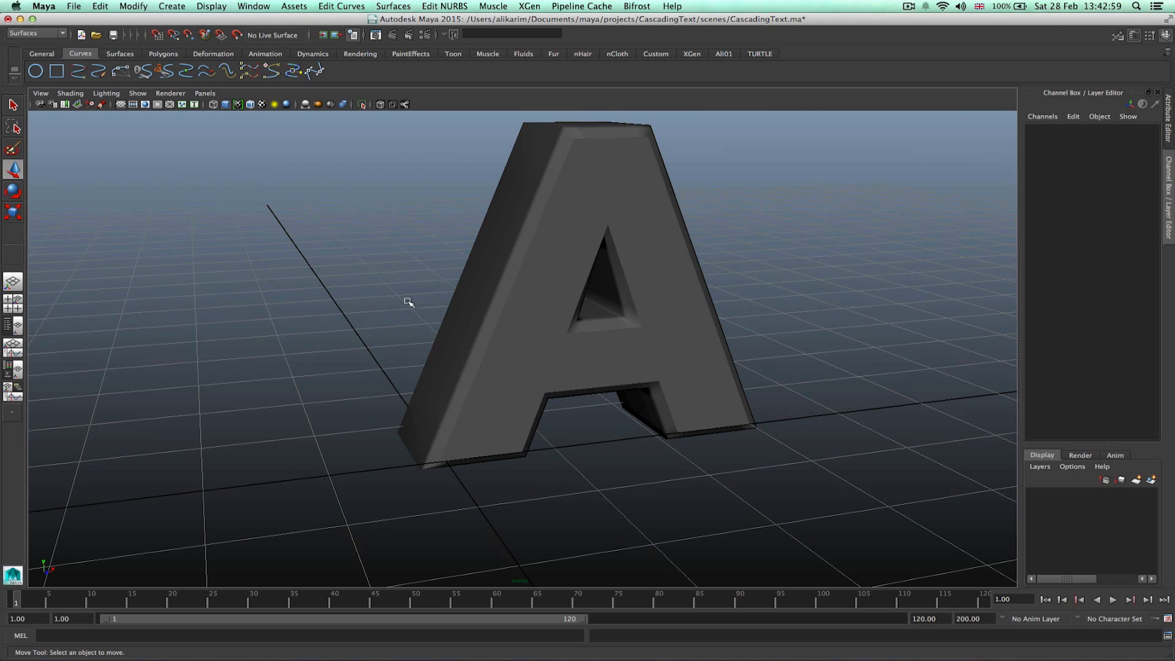
{"action": "middle_click_drag", "start_coordinate": [675, 279], "coordinate": [626, 301], "text": "alt"}
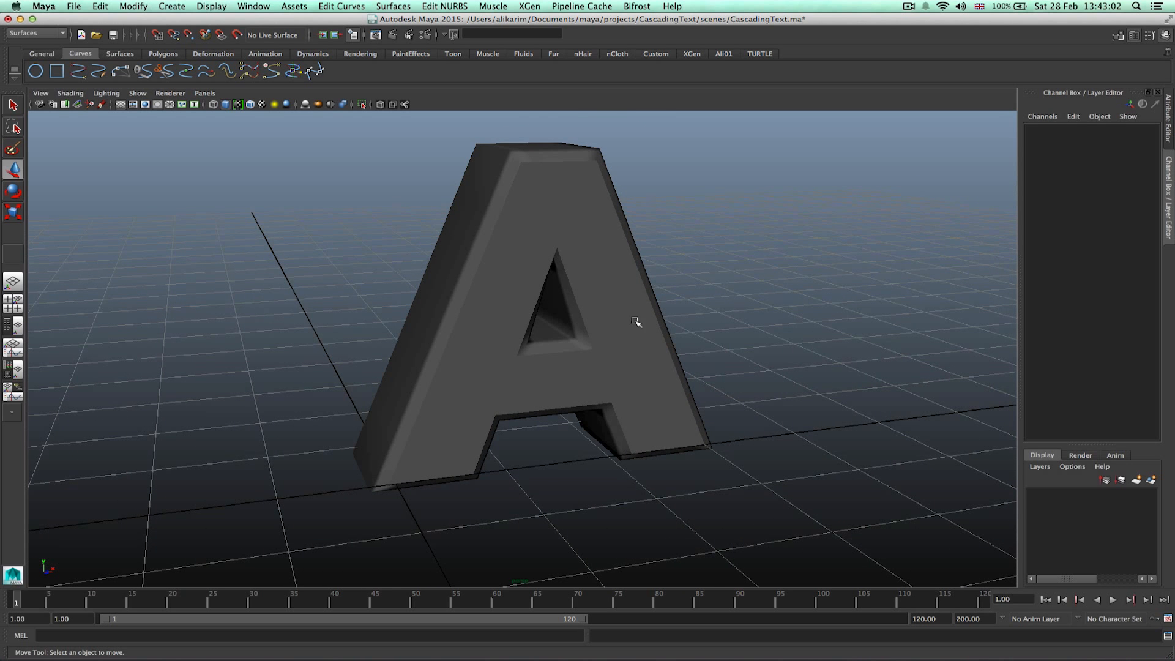
{"action": "scroll", "coordinate": [511, 386], "scroll_direction": "up", "scroll_amount": 2}
{"action": "scroll", "coordinate": [512, 385], "scroll_direction": "down", "scroll_amount": 5}
{"action": "scroll", "coordinate": [513, 383], "scroll_direction": "up", "scroll_amount": 1}
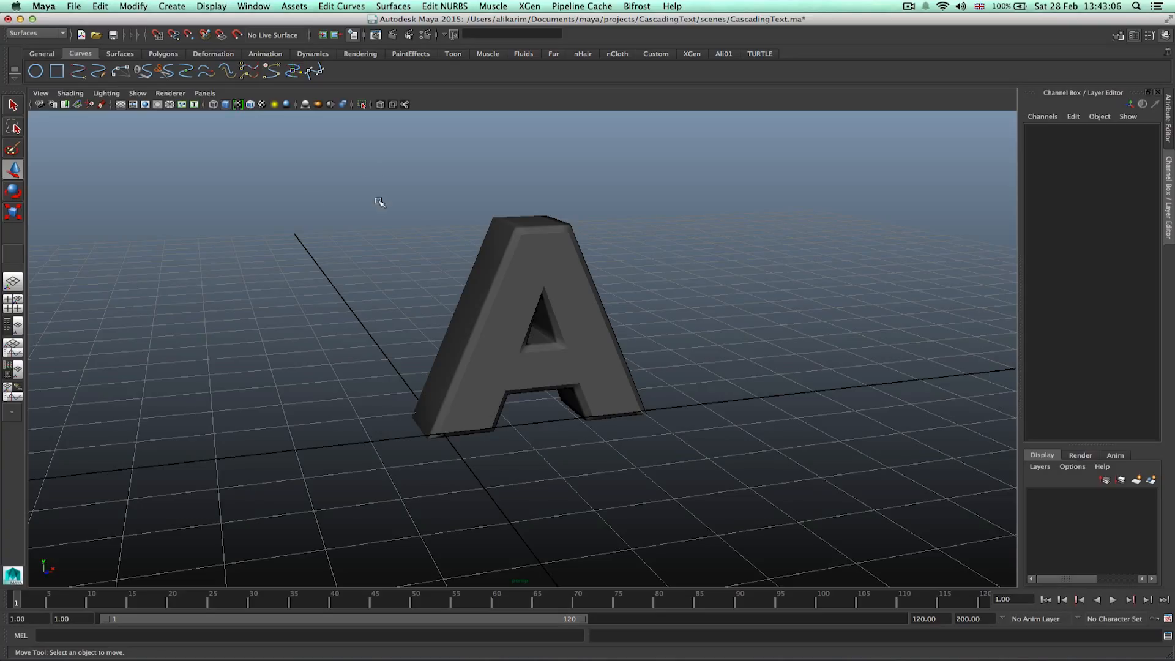
{"action": "left_click", "coordinate": [454, 35]}
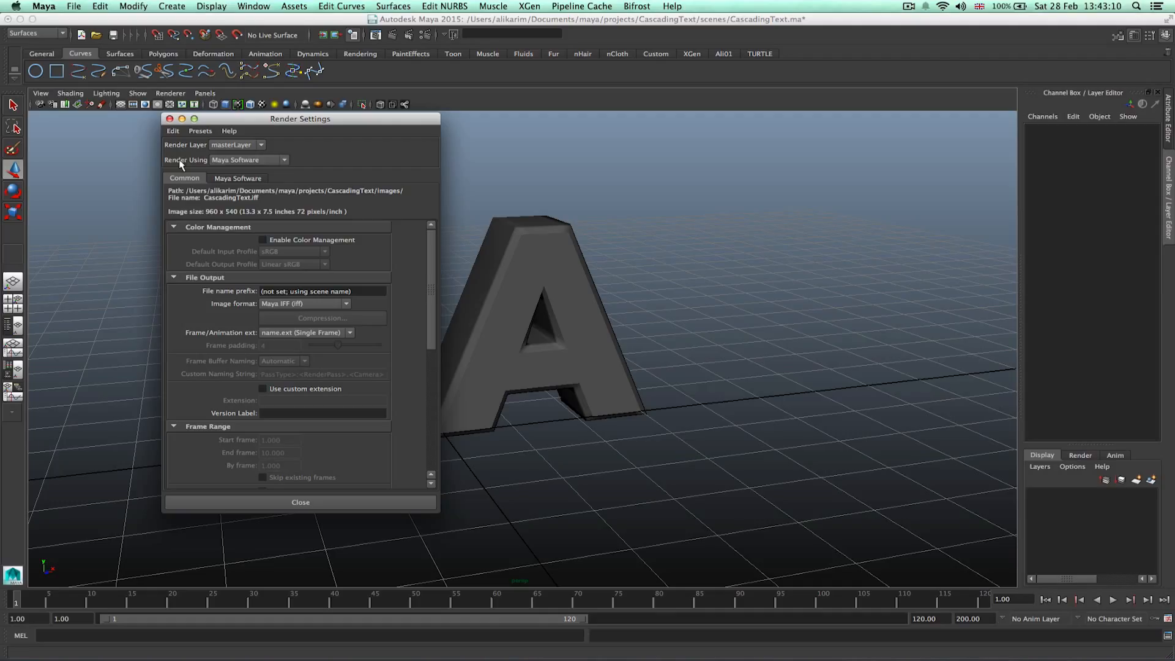
{"action": "left_click", "coordinate": [245, 159]}
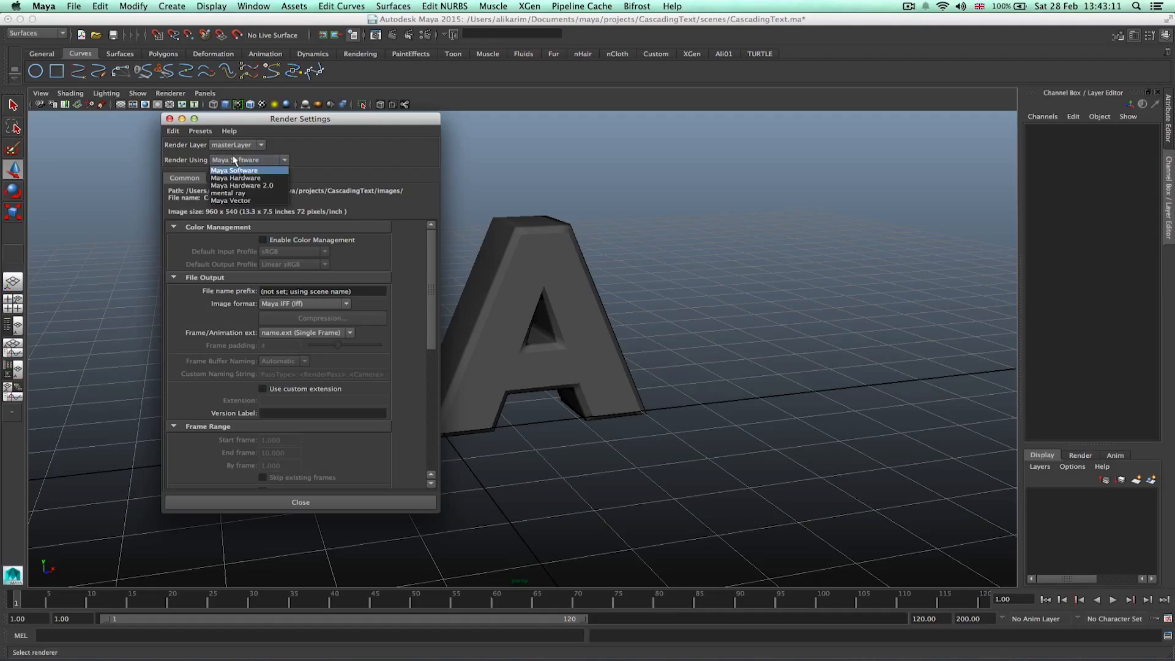
{"action": "left_click", "coordinate": [248, 197]}
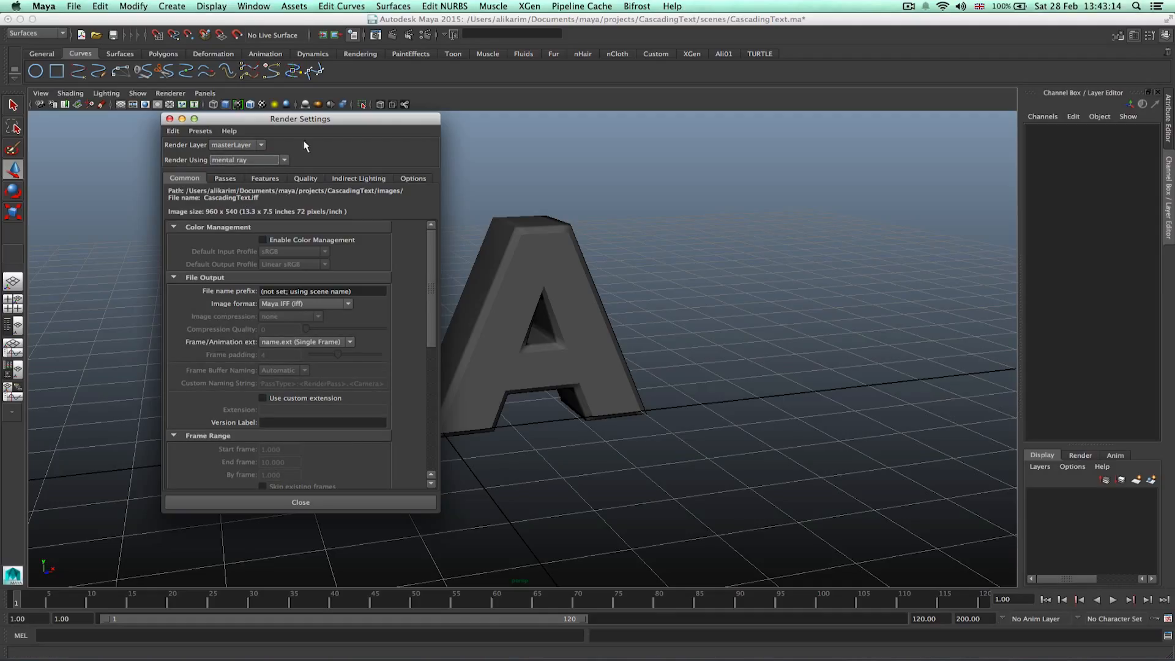
Check the Mayatomr plug-in status in the Plug-in Manager.
{"action": "left_click", "coordinate": [256, 8]}
{"action": "mouse_move", "coordinate": [276, 61]}
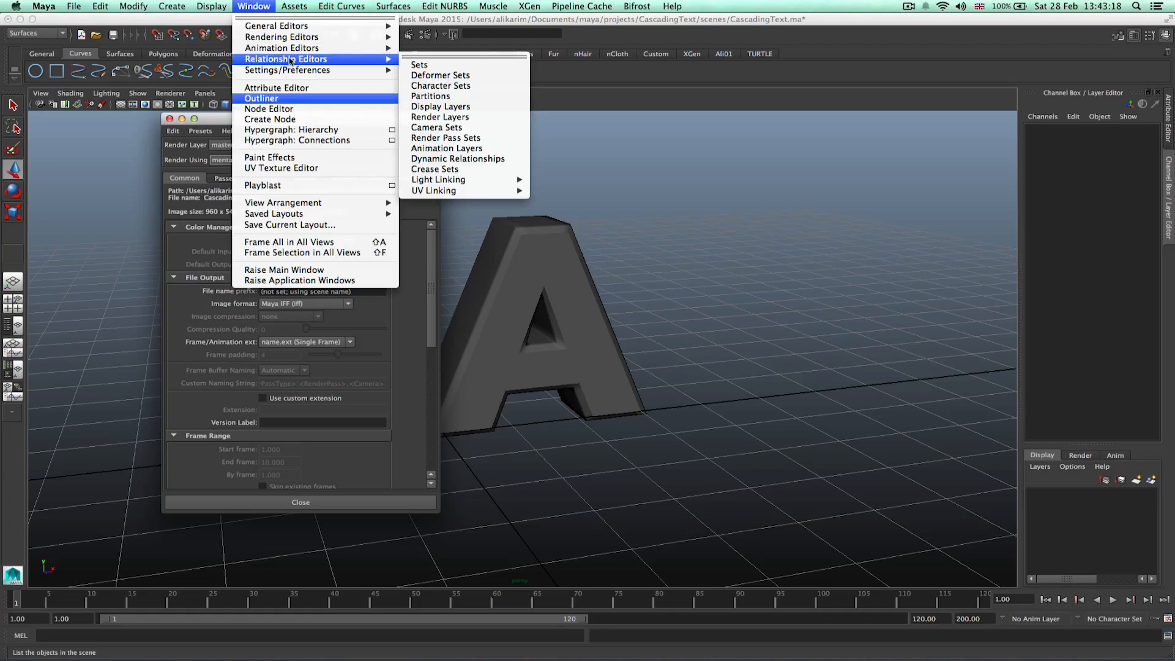
{"action": "mouse_move", "coordinate": [336, 70]}
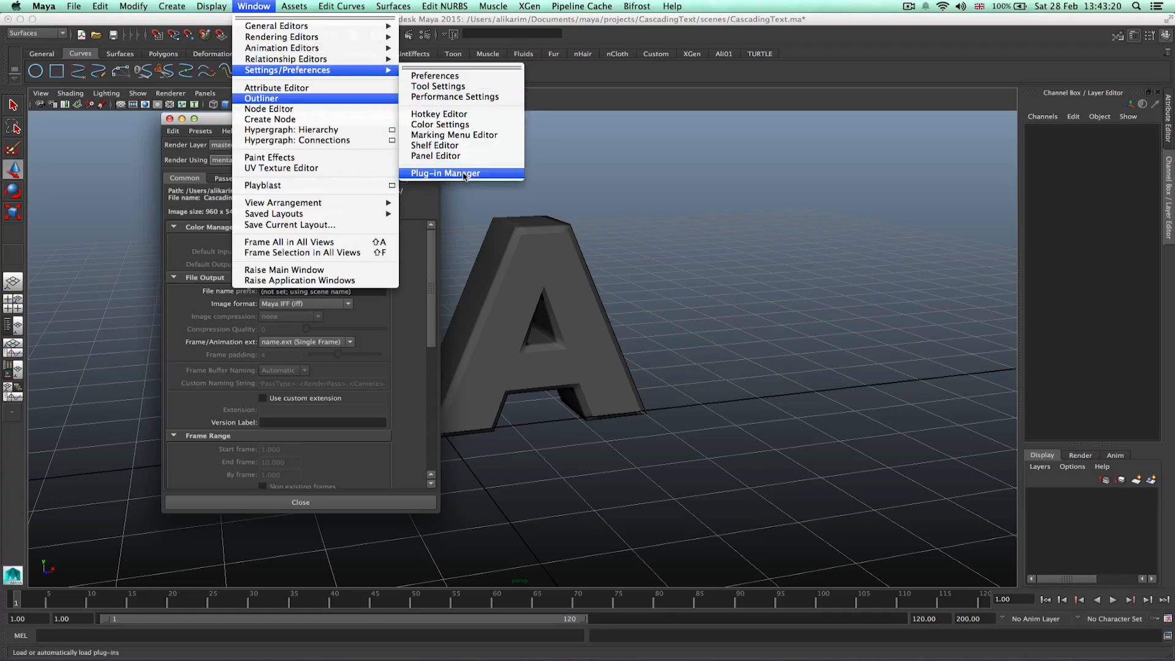
{"action": "left_click", "coordinate": [445, 173]}
{"action": "left_click_drag", "start_coordinate": [717, 276], "coordinate": [715, 312]}
{"action": "scroll", "coordinate": [699, 409], "scroll_direction": "down", "scroll_amount": 10}
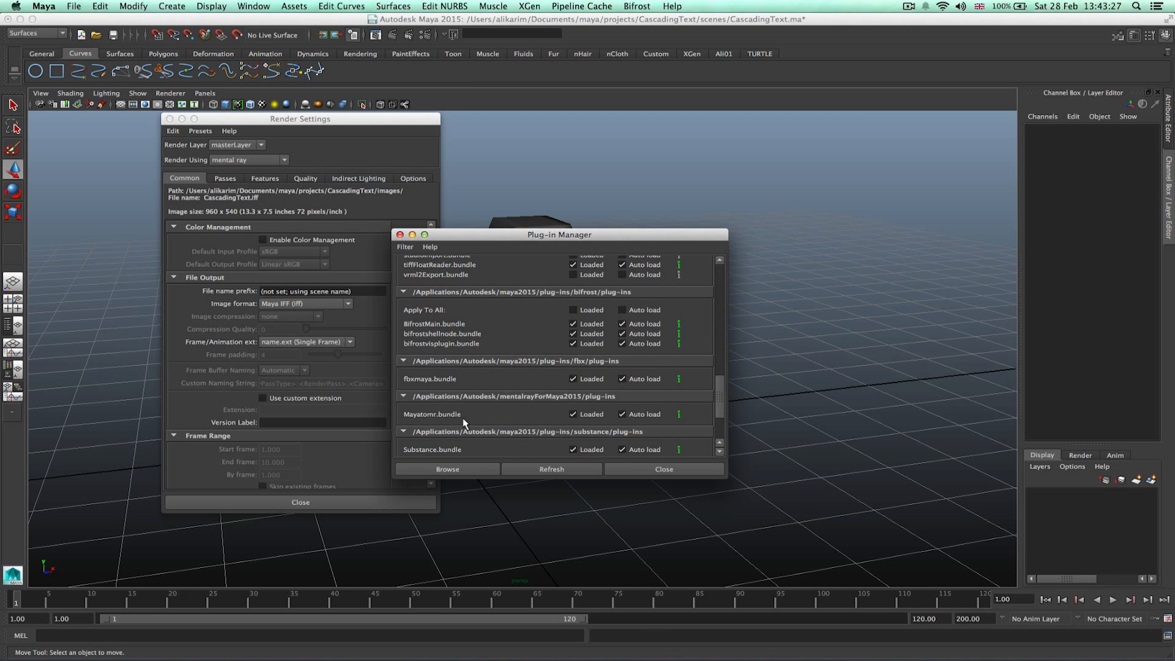
{"action": "left_click", "coordinate": [633, 468]}
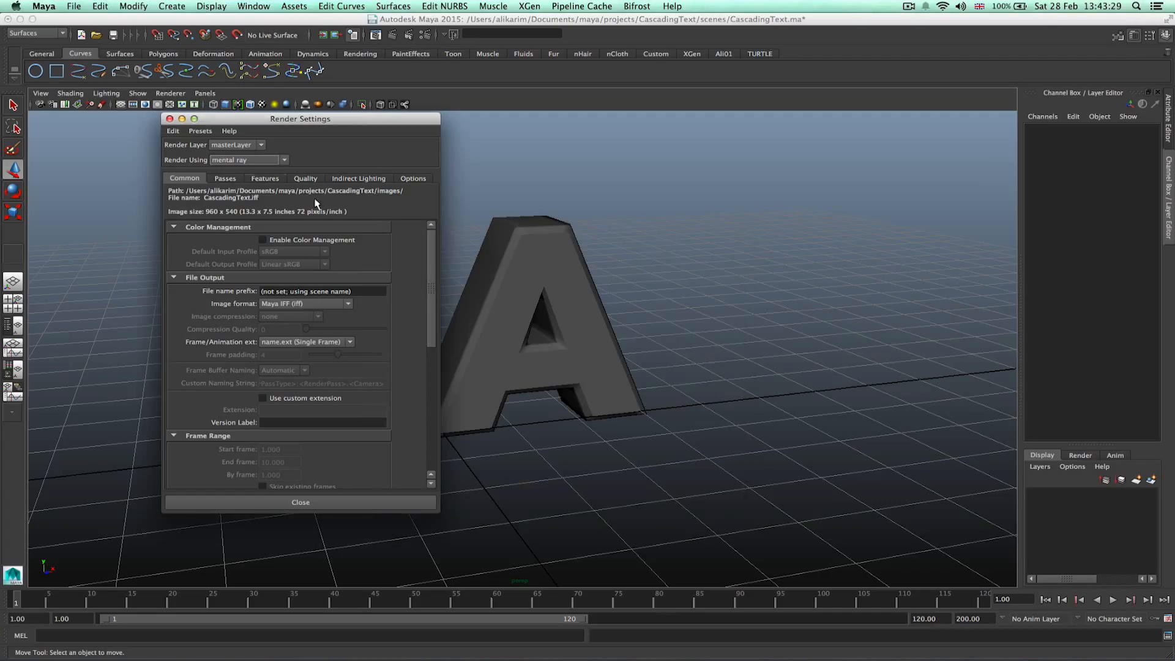
Create mental ray image-based lighting and load Barce_Rooftop_C_3k.hdr from the Barcelona_Rooftops source images folder as its image.
{"action": "left_click", "coordinate": [359, 179]}
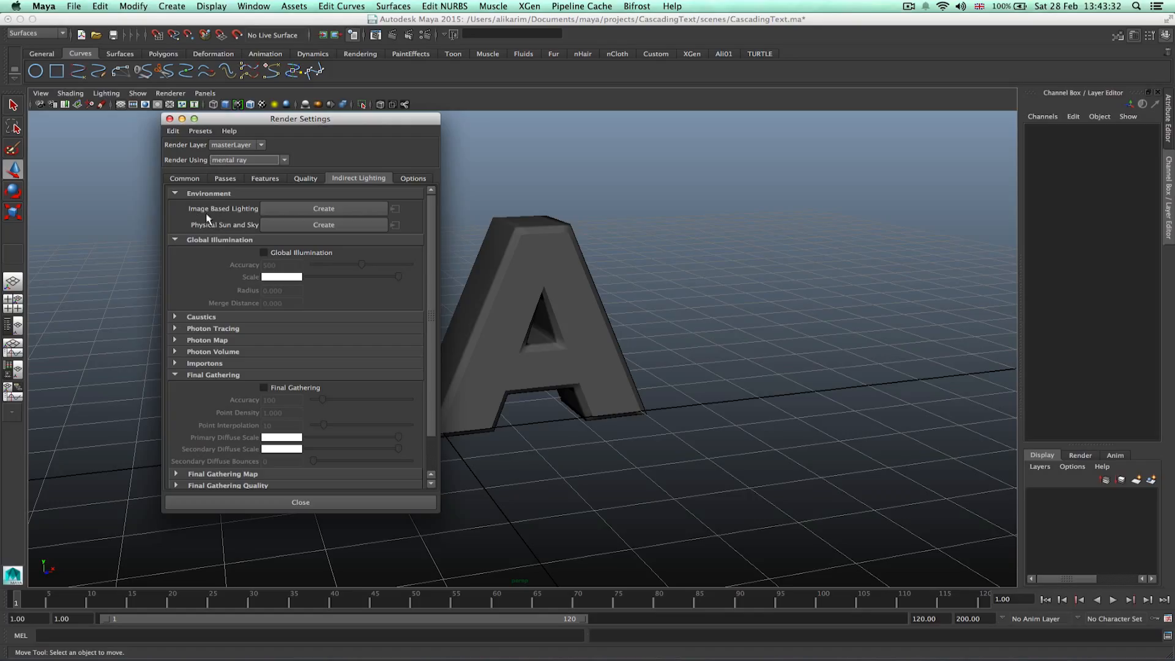
{"action": "left_click", "coordinate": [312, 210]}
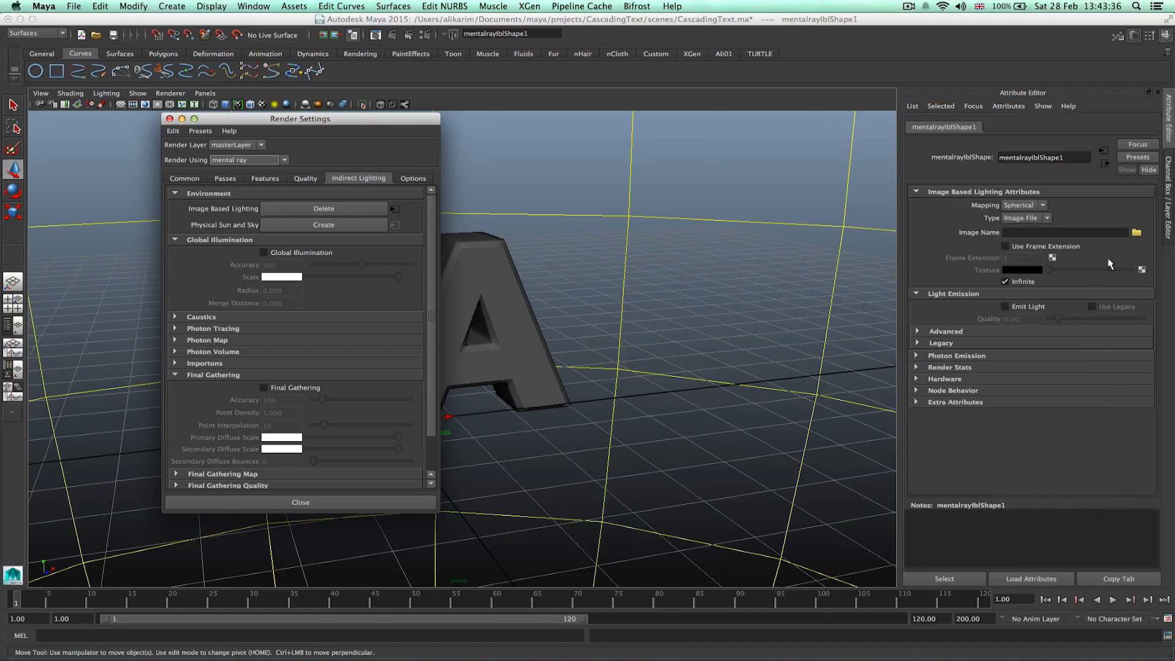
{"action": "left_click", "coordinate": [1137, 234]}
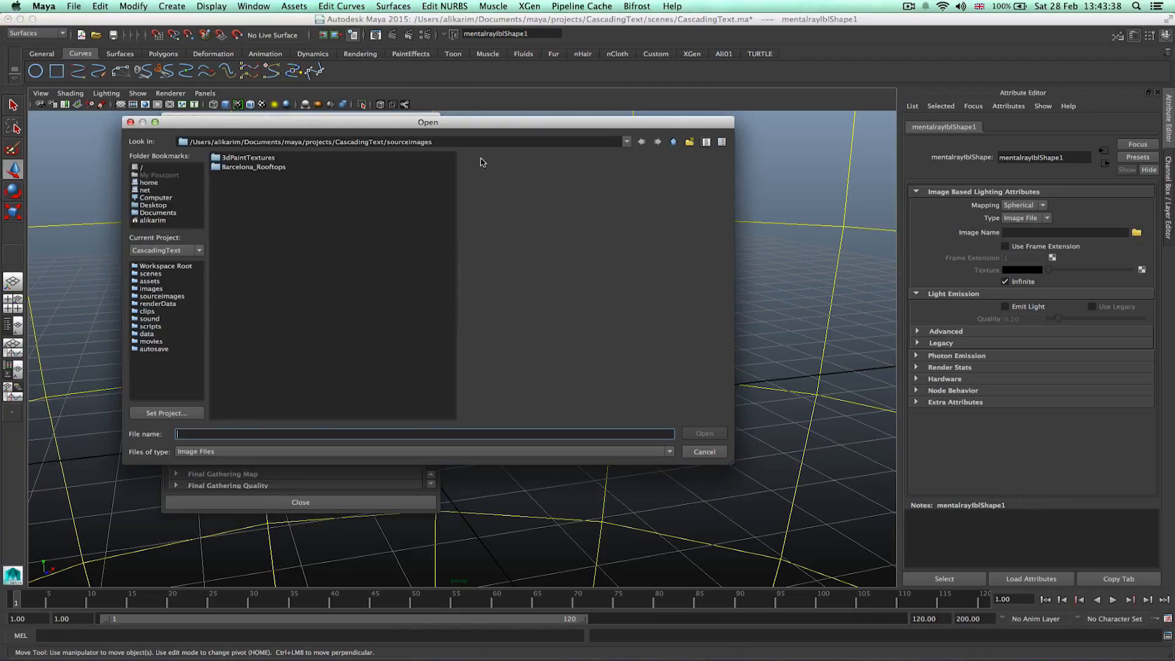
{"action": "double_click", "coordinate": [240, 168]}
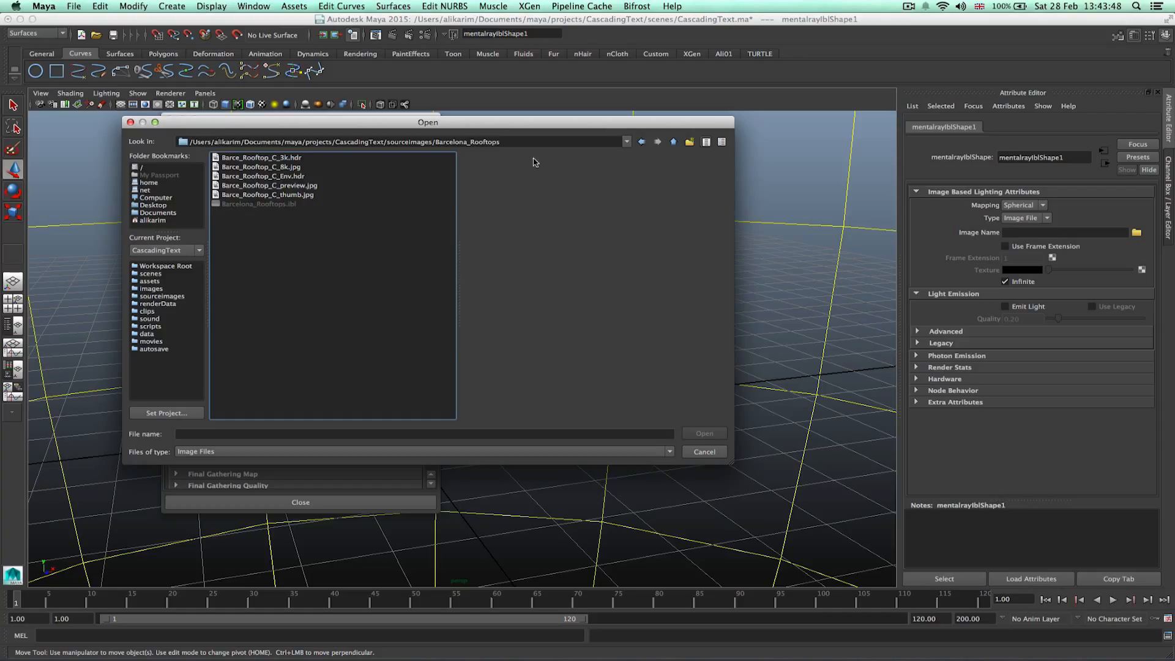
{"action": "left_click", "coordinate": [674, 142]}
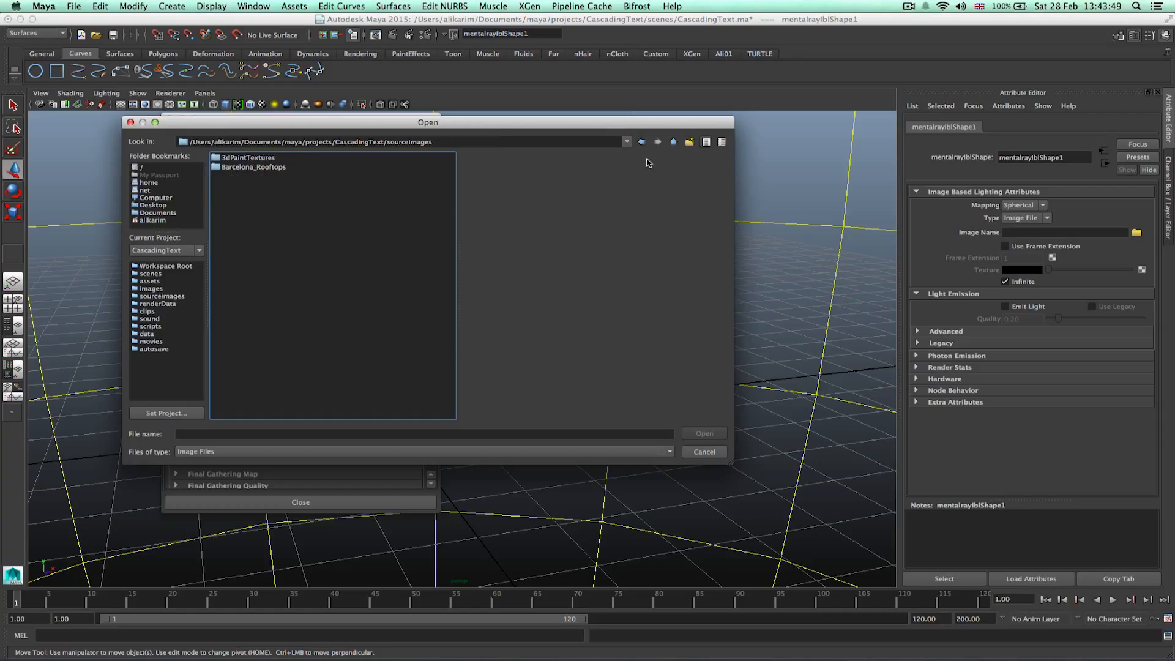
{"action": "double_click", "coordinate": [273, 168]}
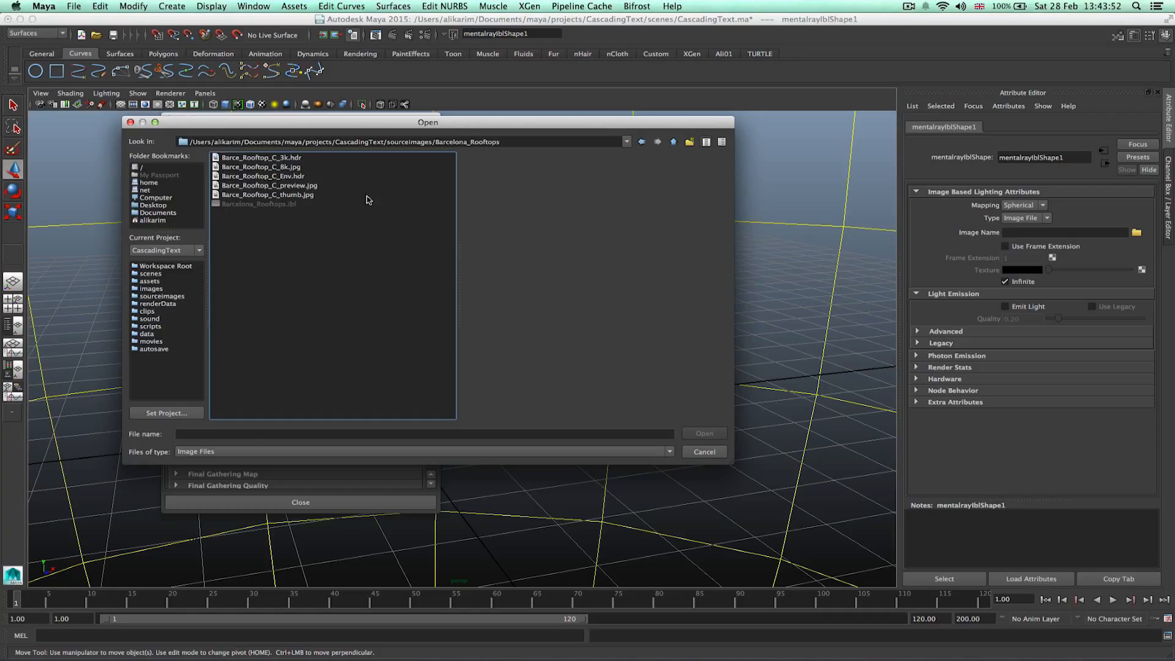
{"action": "left_click", "coordinate": [263, 167]}
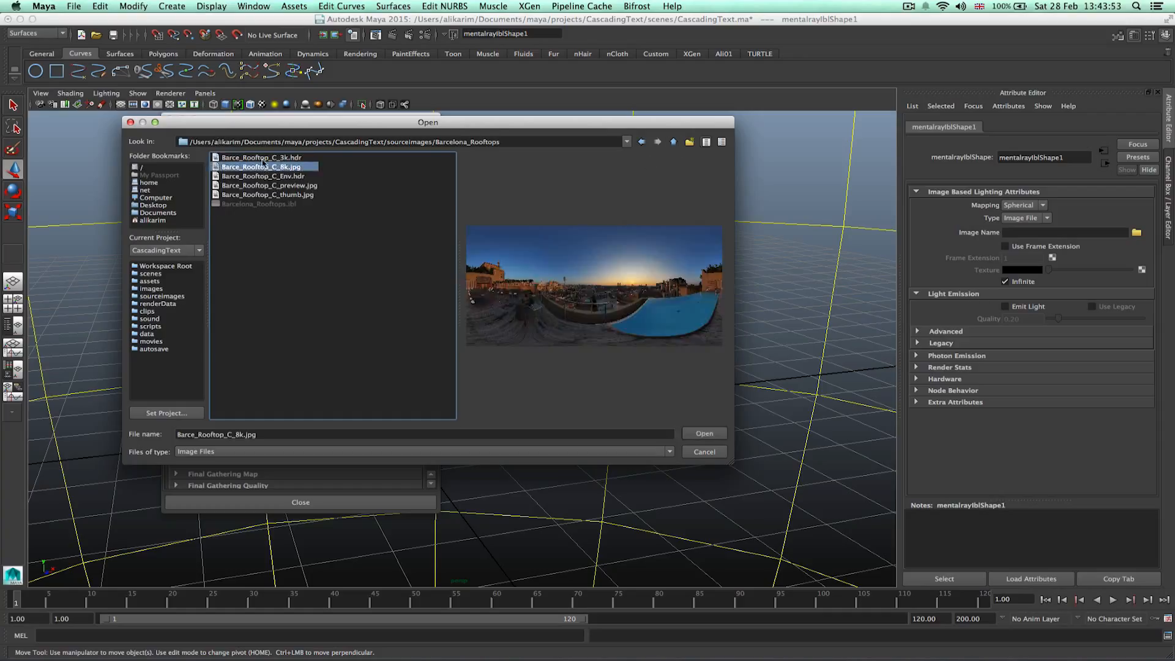
{"action": "left_click", "coordinate": [705, 434]}
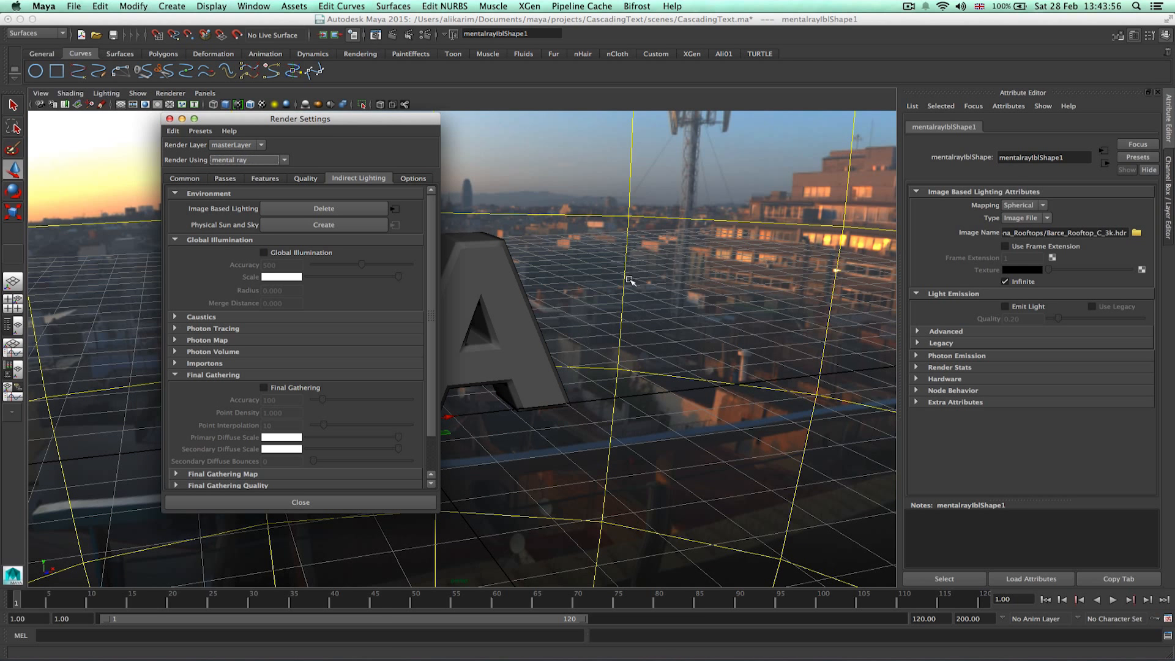
Enable Final Gathering and close the Render Settings.
{"action": "left_click", "coordinate": [281, 387]}
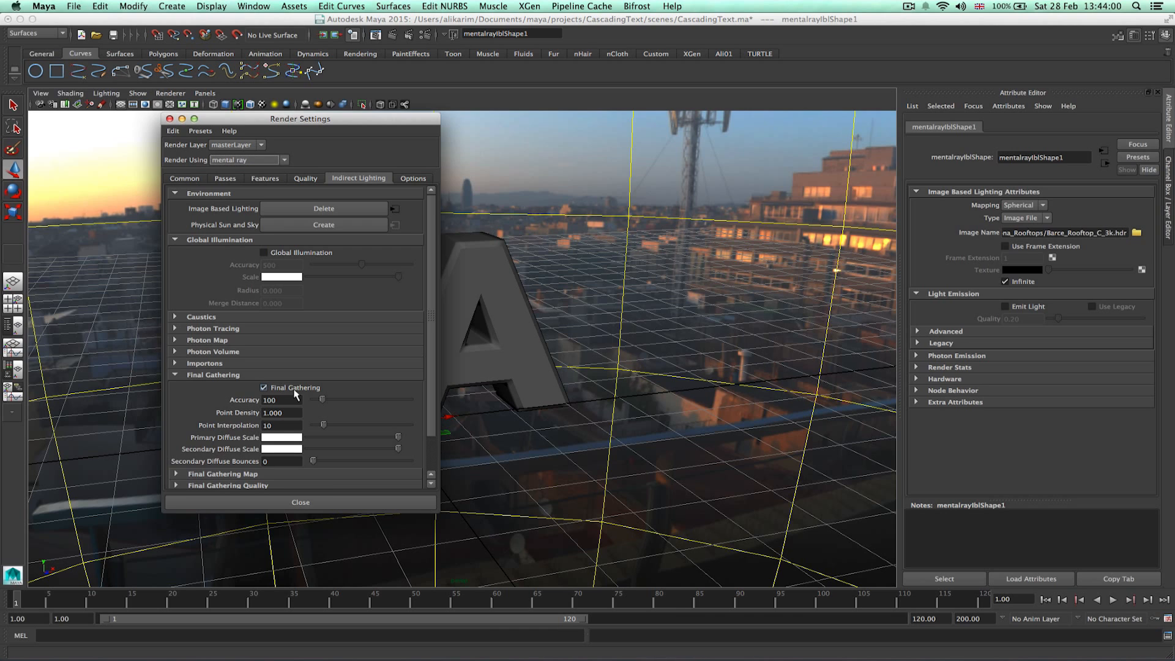
{"action": "left_click", "coordinate": [301, 503]}
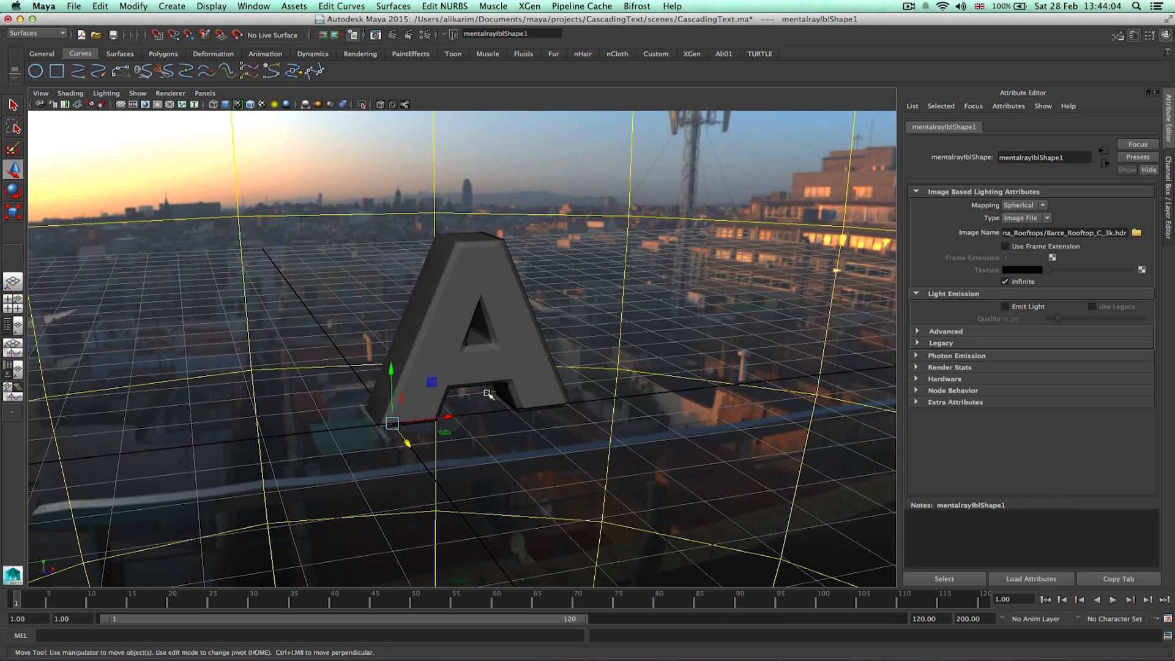
Select the image-based lighting sphere and rotate it to reorient the rooftop environment behind the letter.
{"action": "scroll", "coordinate": [526, 363], "scroll_direction": "down", "scroll_amount": 5}
{"action": "scroll", "coordinate": [527, 363], "scroll_direction": "down", "scroll_amount": 4}
{"action": "left_click_drag", "start_coordinate": [526, 362], "coordinate": [265, 191], "text": "alt"}
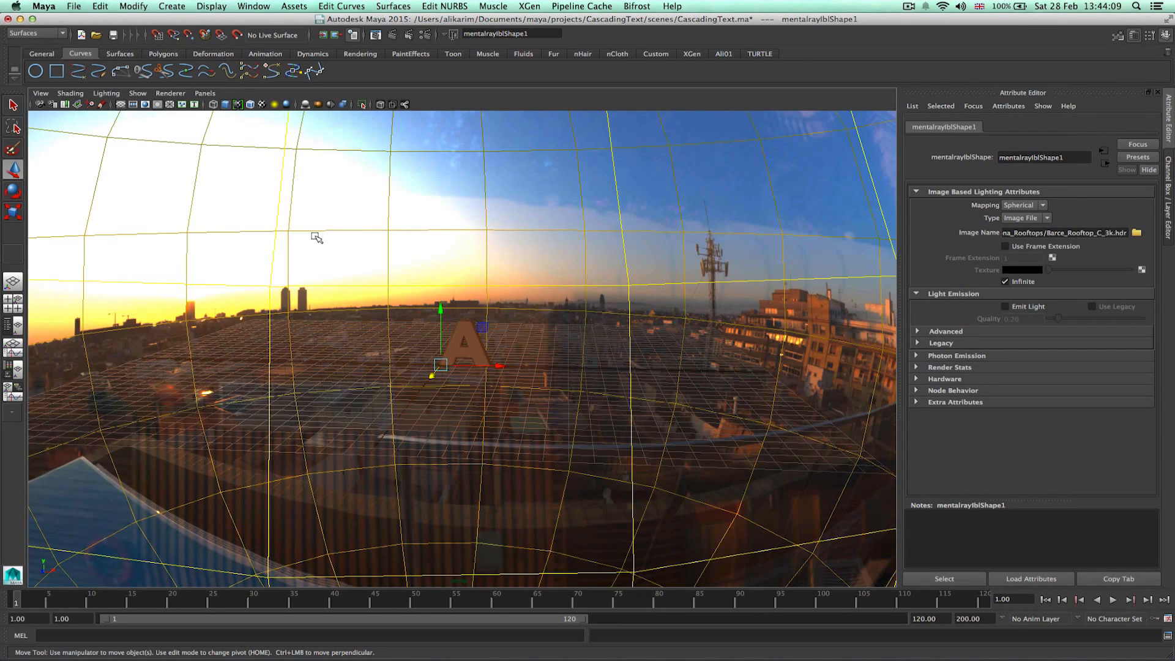
{"action": "left_click_drag", "start_coordinate": [170, 172], "coordinate": [376, 228], "text": "alt"}
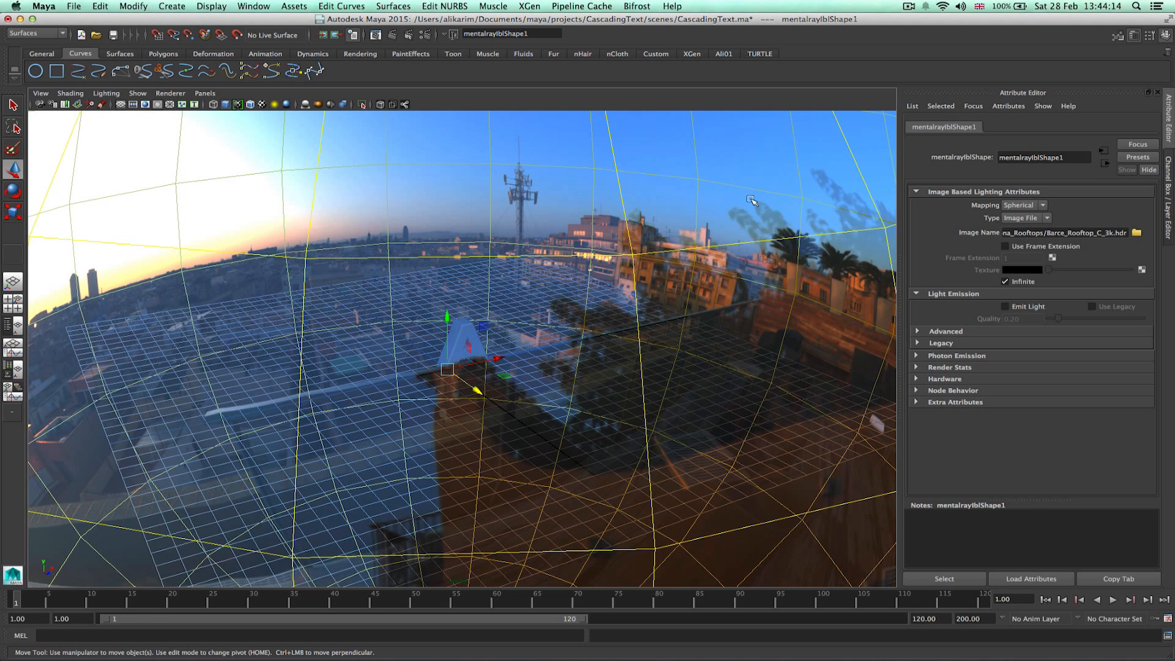
{"action": "left_click", "coordinate": [758, 228]}
{"action": "left_click_drag", "start_coordinate": [757, 228], "coordinate": [810, 274]}
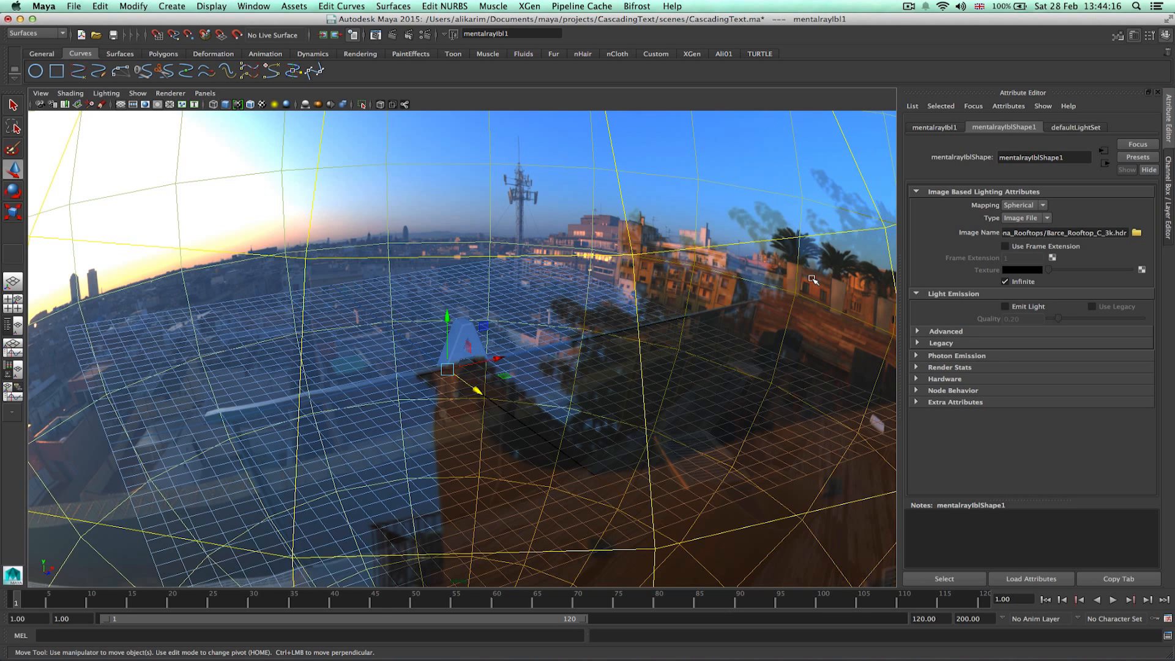
{"action": "key", "text": "e"}
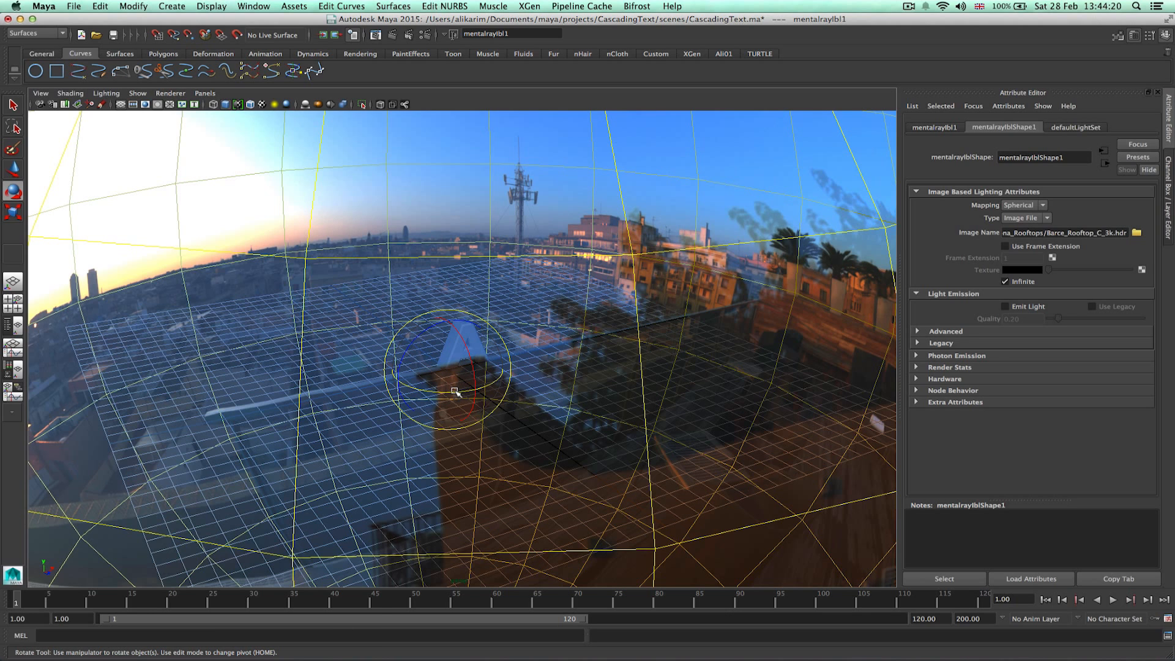
{"action": "left_click_drag", "start_coordinate": [455, 390], "coordinate": [661, 414]}
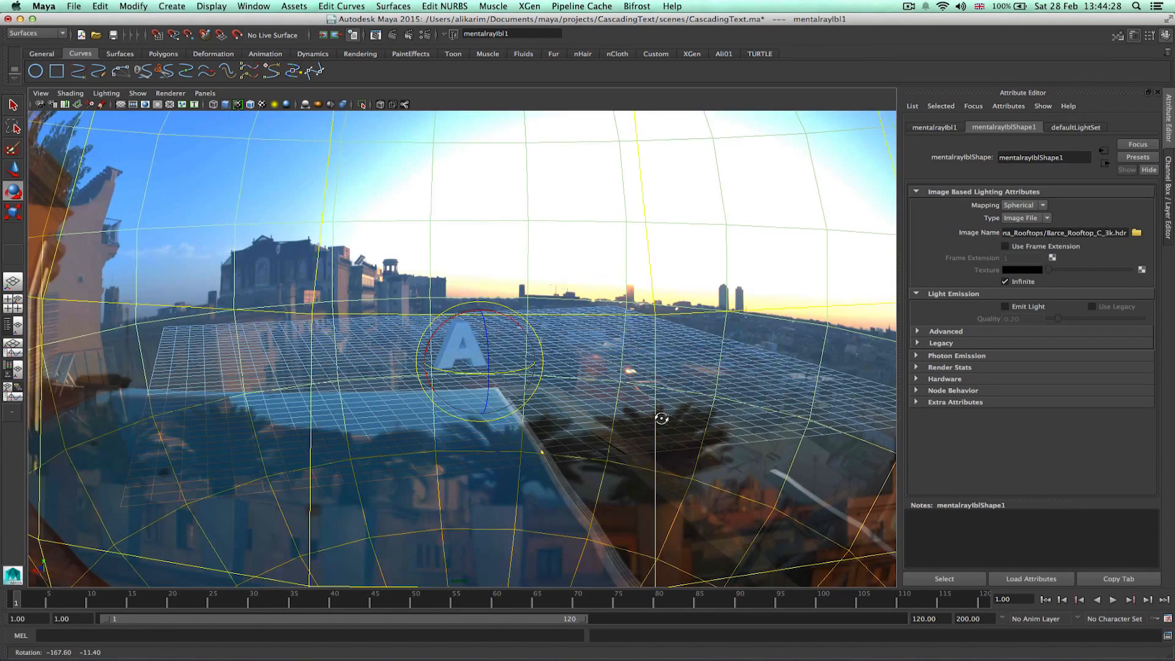
{"action": "left_click_drag", "start_coordinate": [507, 377], "coordinate": [534, 374], "text": "alt"}
{"action": "left_click_drag", "start_coordinate": [623, 396], "coordinate": [356, 392], "text": "alt"}
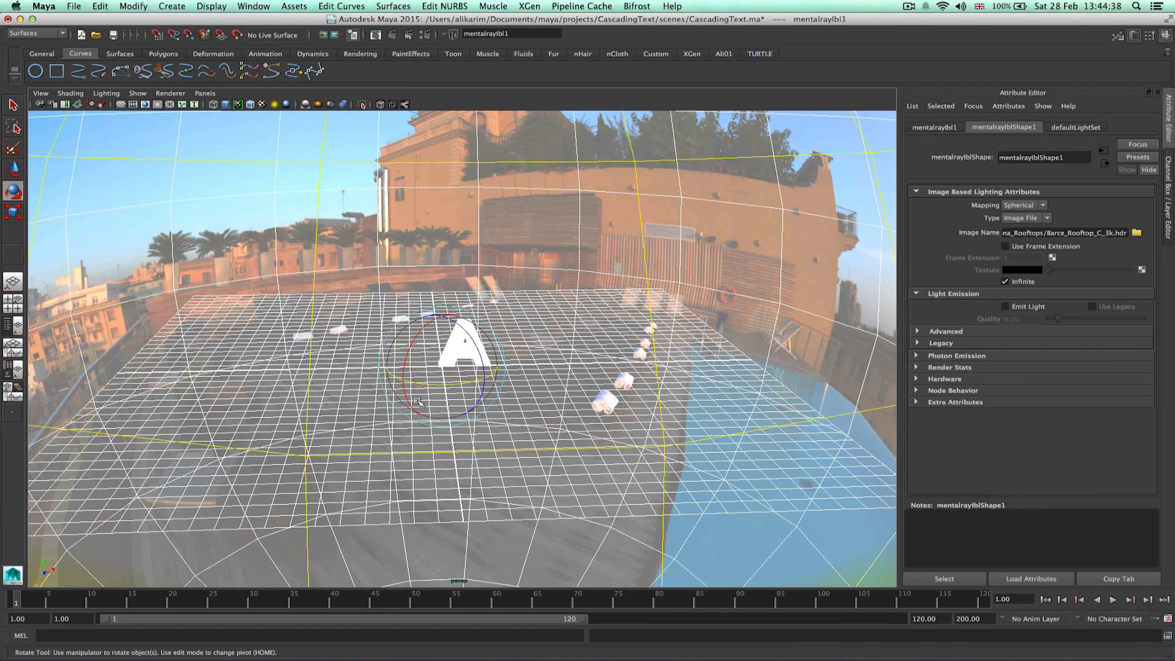
{"action": "left_click_drag", "start_coordinate": [477, 352], "coordinate": [477, 348]}
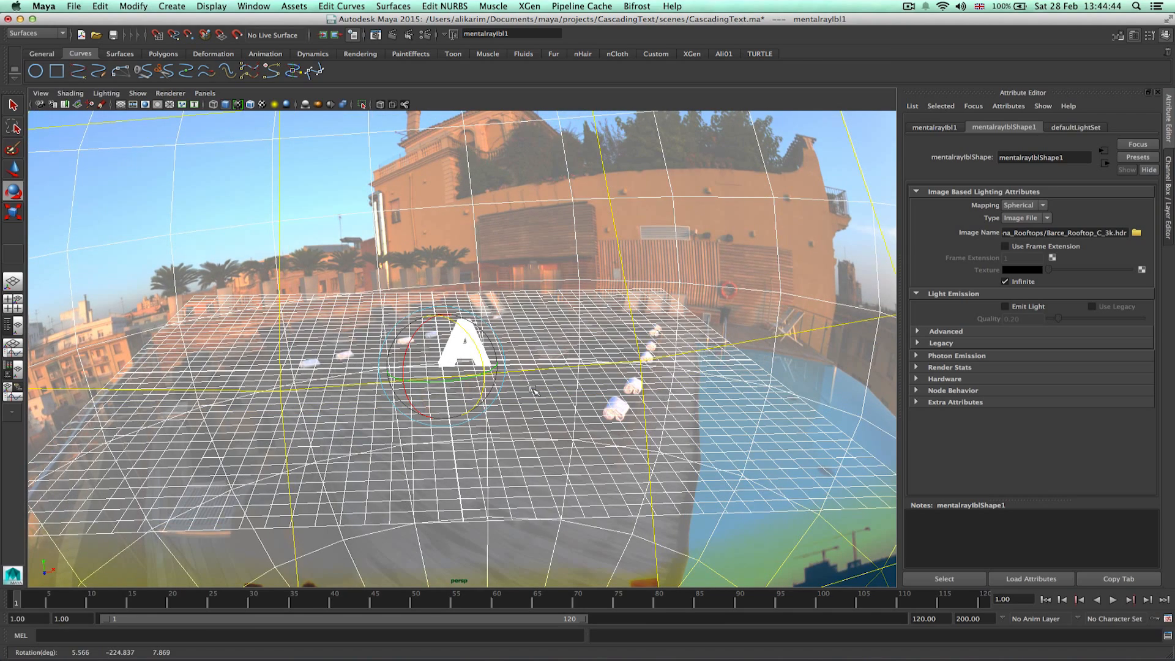
{"action": "scroll", "coordinate": [533, 390], "scroll_direction": "up", "scroll_amount": 10}
{"action": "left_click_drag", "start_coordinate": [526, 402], "coordinate": [583, 387], "text": "alt"}
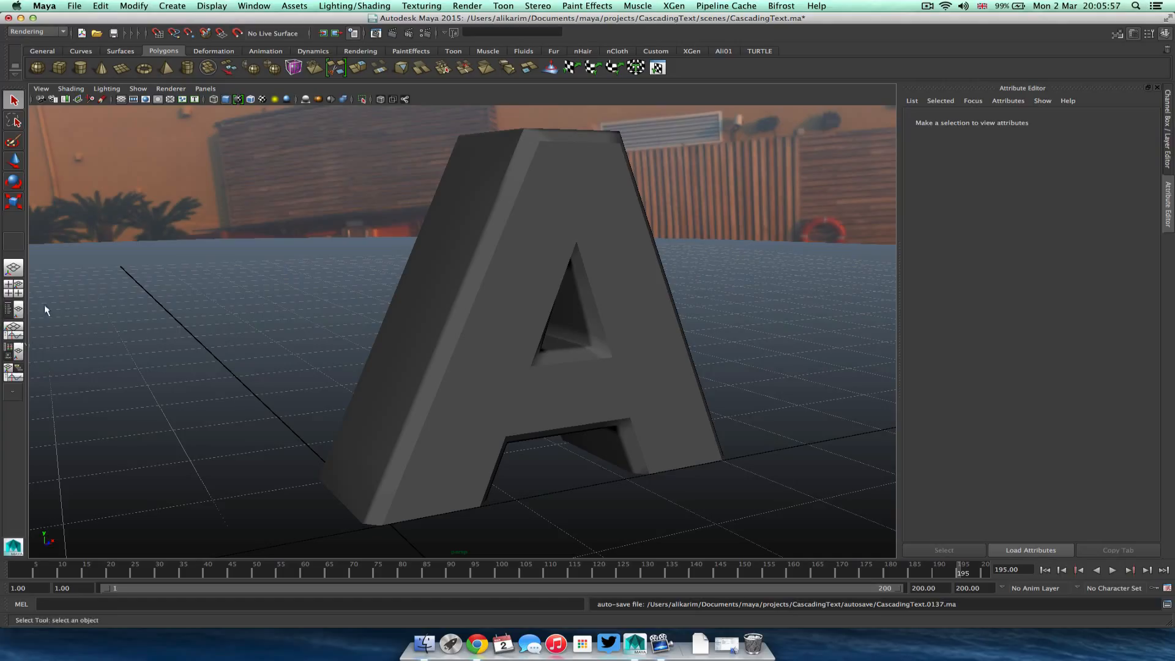
Switch to the Hypershade layout, select the letter A and assign it a new Blinn material.
{"action": "left_click", "coordinate": [11, 353]}
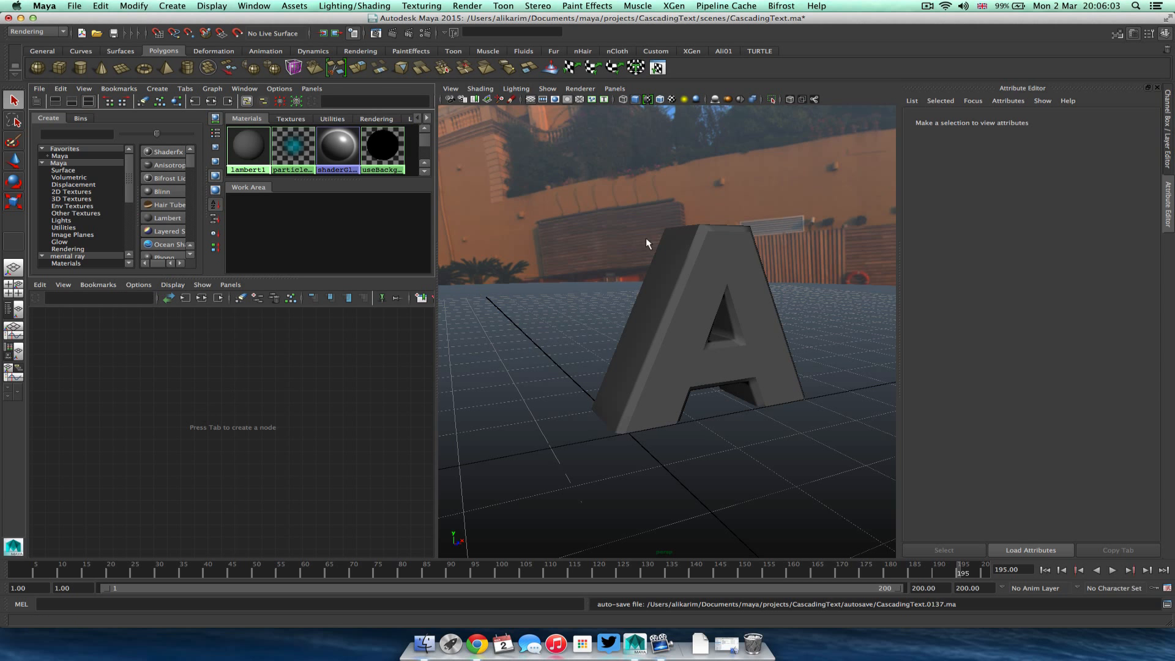
{"action": "left_click_drag", "start_coordinate": [538, 320], "coordinate": [603, 319], "text": "alt"}
{"action": "mouse_move", "coordinate": [603, 318]}
{"action": "right_mouse_down", "text": "alt"}
{"action": "mouse_move", "coordinate": [729, 310]}
{"action": "mouse_move", "coordinate": [603, 320]}
{"action": "right_mouse_up", "text": "alt"}
{"action": "mouse_move", "coordinate": [604, 320]}
{"action": "middle_mouse_down", "text": "alt"}
{"action": "mouse_move", "coordinate": [637, 317]}
{"action": "mouse_move", "coordinate": [623, 321]}
{"action": "middle_mouse_up", "text": "alt"}
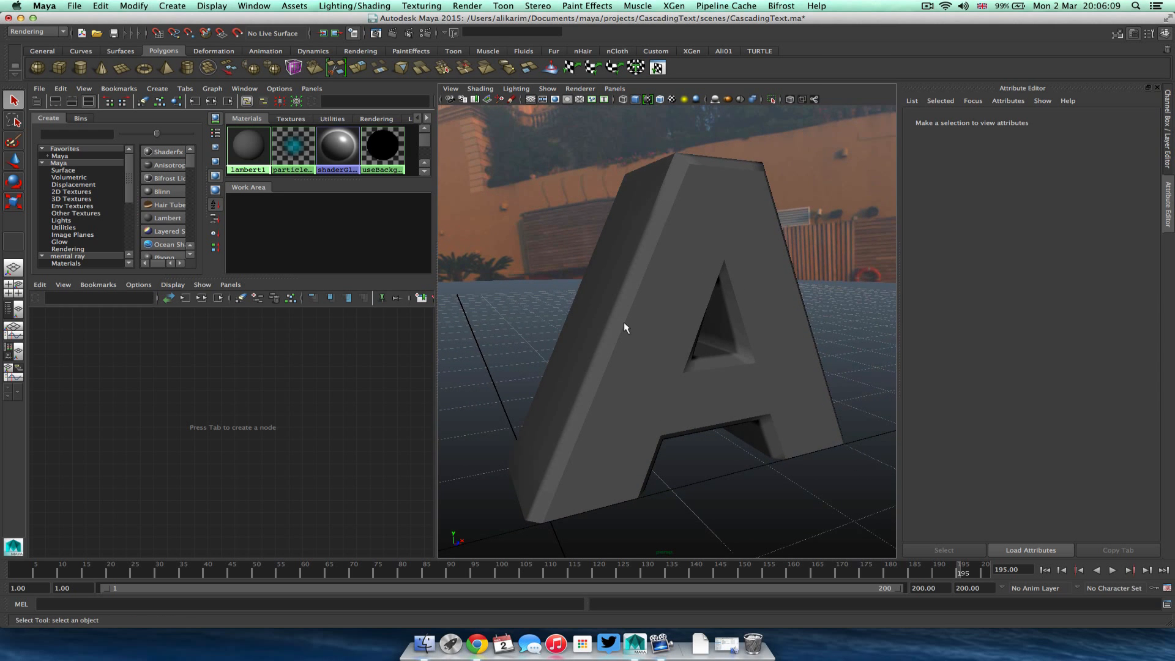
{"action": "left_click", "coordinate": [623, 322]}
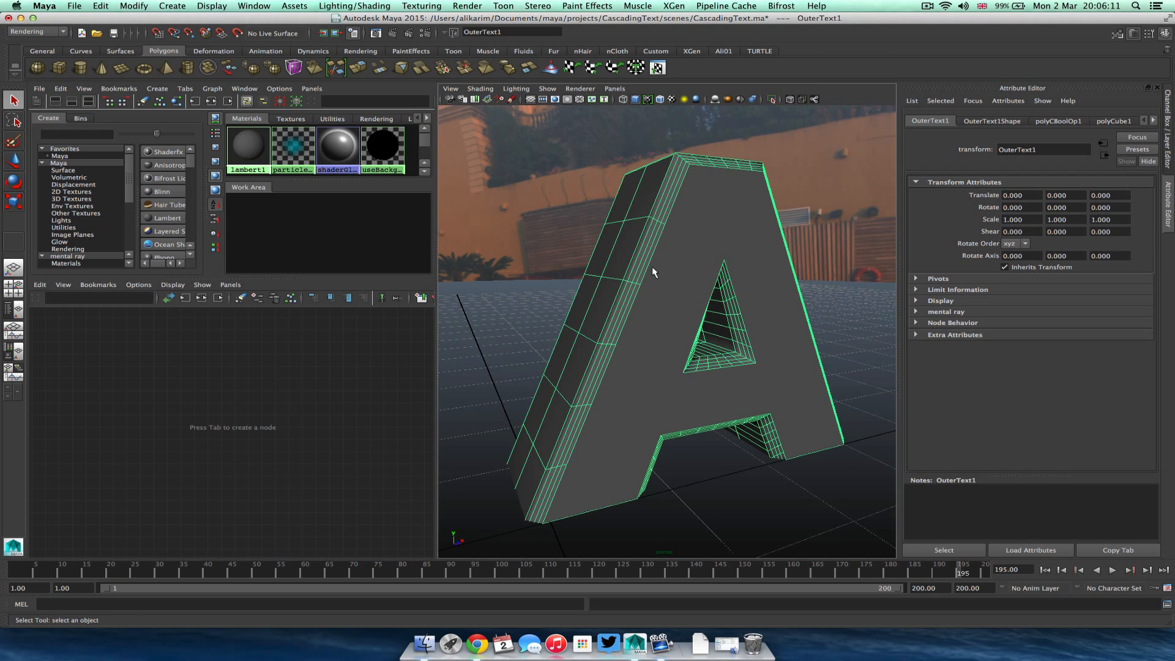
{"action": "right_click_drag", "start_coordinate": [652, 265], "coordinate": [755, 497]}
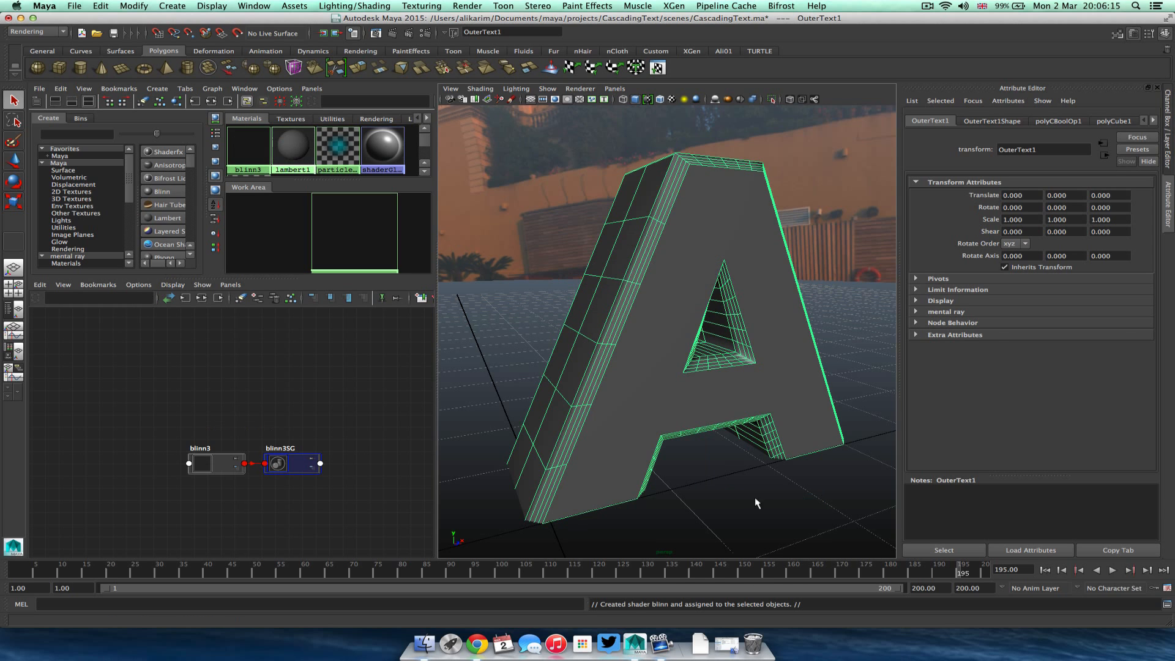
Rename the new Blinn material to OuterText_SHDR.
{"action": "left_click_drag", "start_coordinate": [295, 469], "coordinate": [377, 451]}
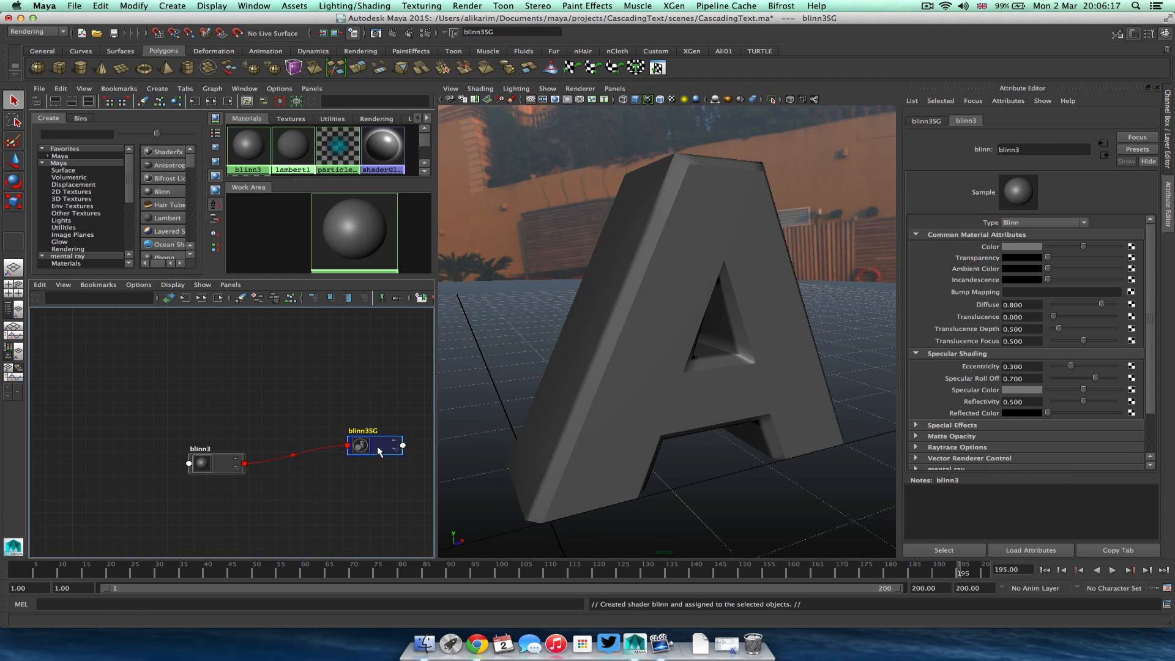
{"action": "left_click_drag", "start_coordinate": [219, 462], "coordinate": [264, 447]}
{"action": "double_click", "coordinate": [1006, 149]}
{"action": "type", "text": "OuterText"}
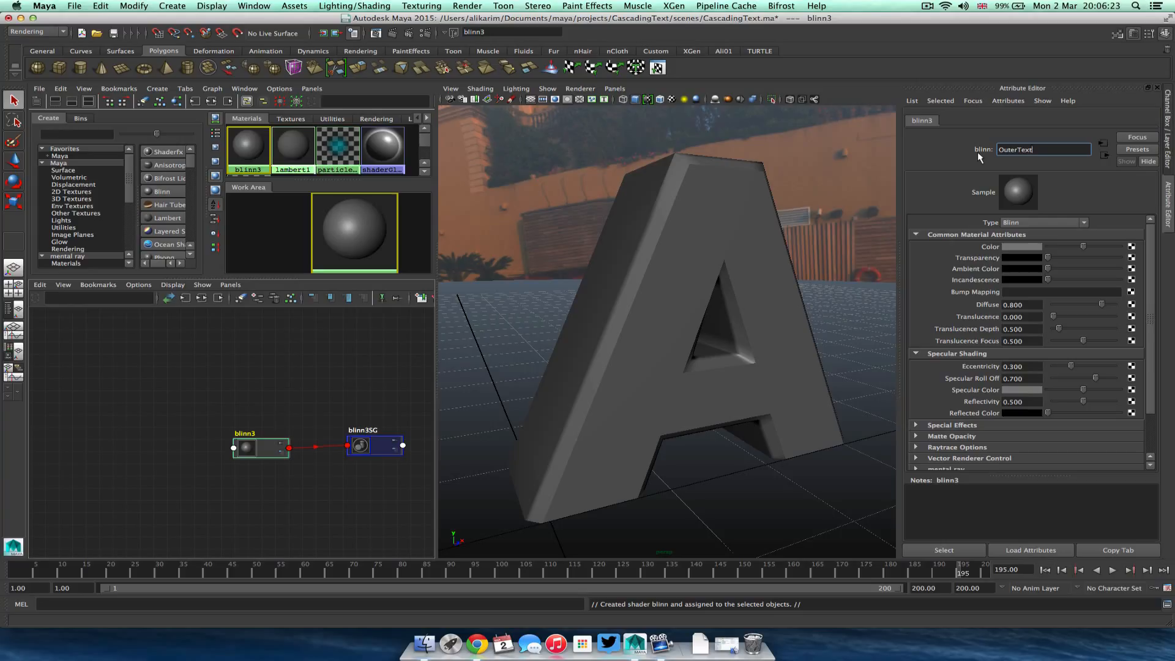
{"action": "type", "text": "_SHDR"}
{"action": "key", "text": "Return"}
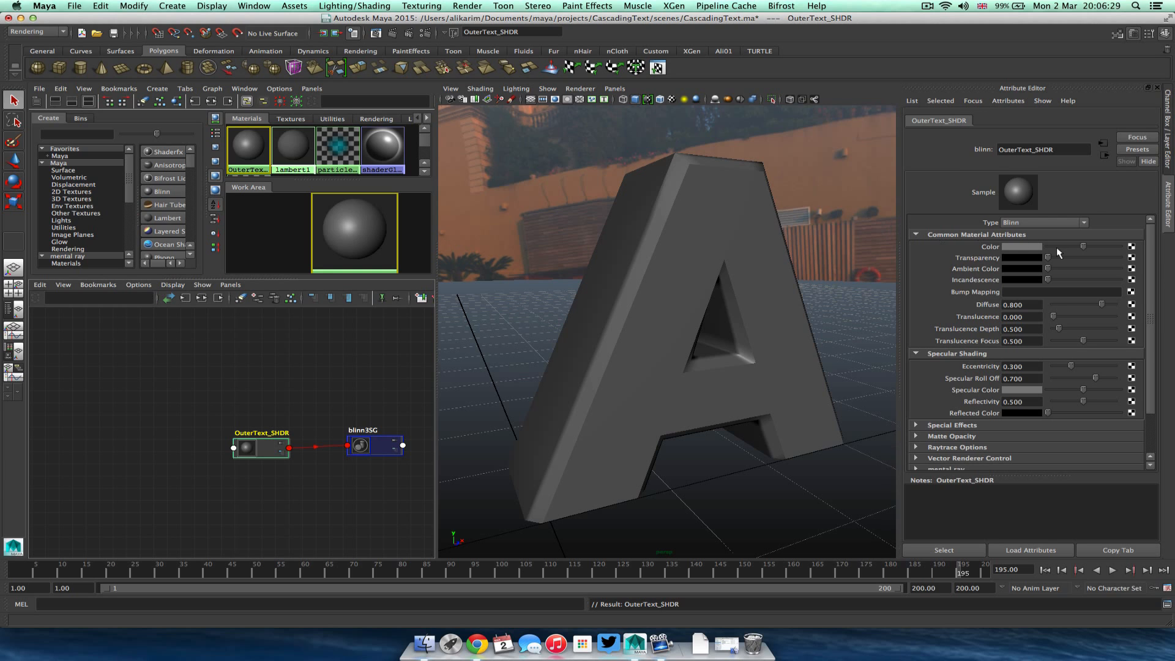
Set OuterText_SHDR's color to a light grey with value 0.890 and rearrange its nodes in the node editor.
{"action": "left_click", "coordinate": [1029, 248]}
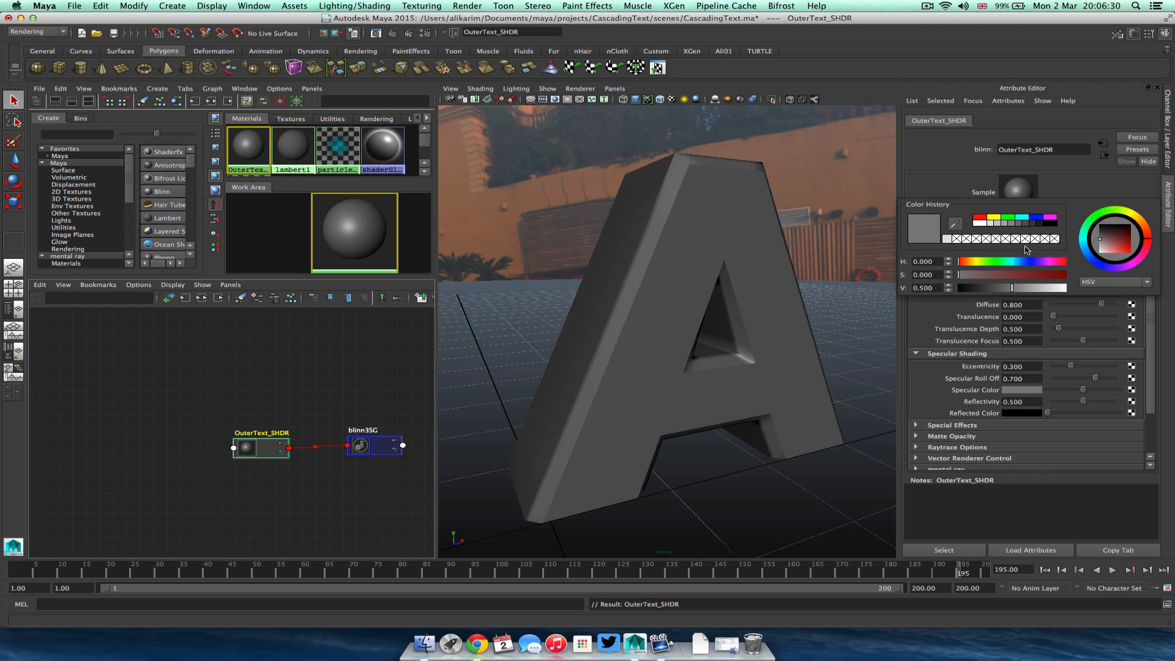
{"action": "left_click", "coordinate": [993, 226]}
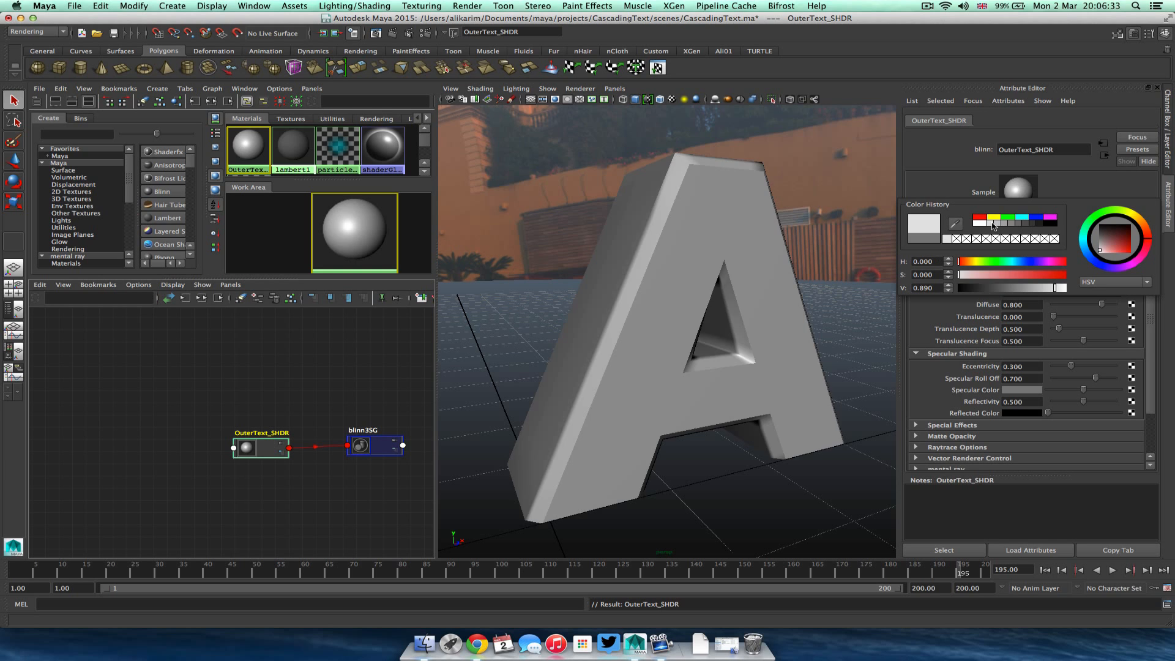
{"action": "left_click", "coordinate": [395, 462]}
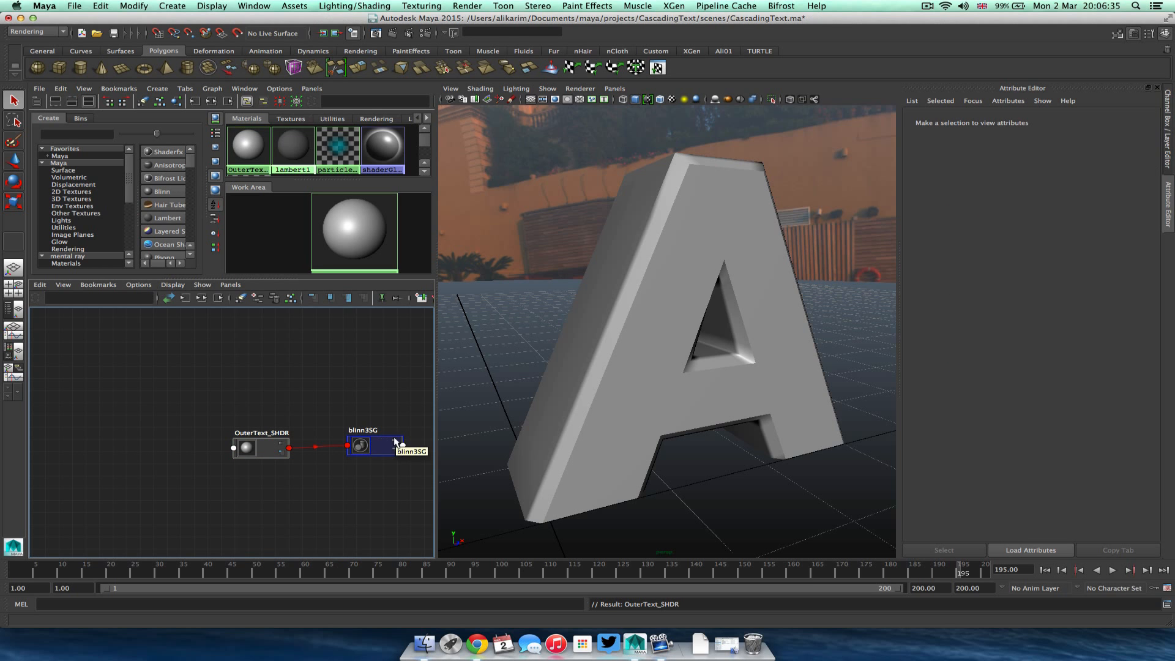
{"action": "left_click_drag", "start_coordinate": [248, 449], "coordinate": [321, 364]}
{"action": "left_click", "coordinate": [316, 404]}
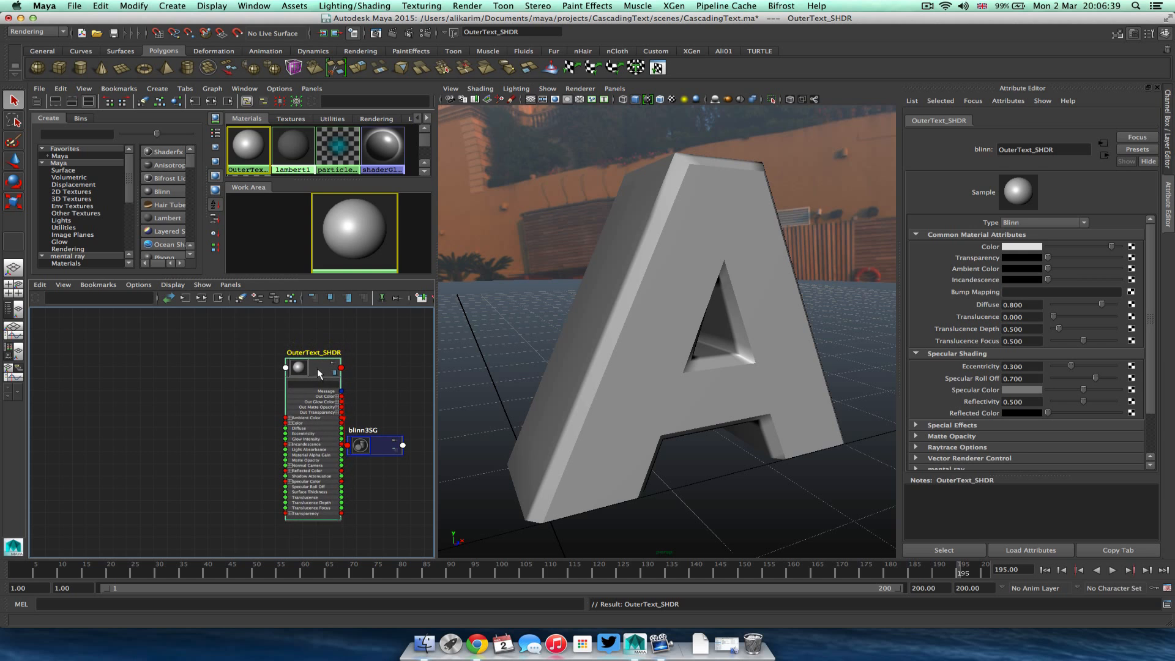
{"action": "left_click_drag", "start_coordinate": [367, 447], "coordinate": [401, 428]}
{"action": "left_click_drag", "start_coordinate": [314, 374], "coordinate": [334, 372]}
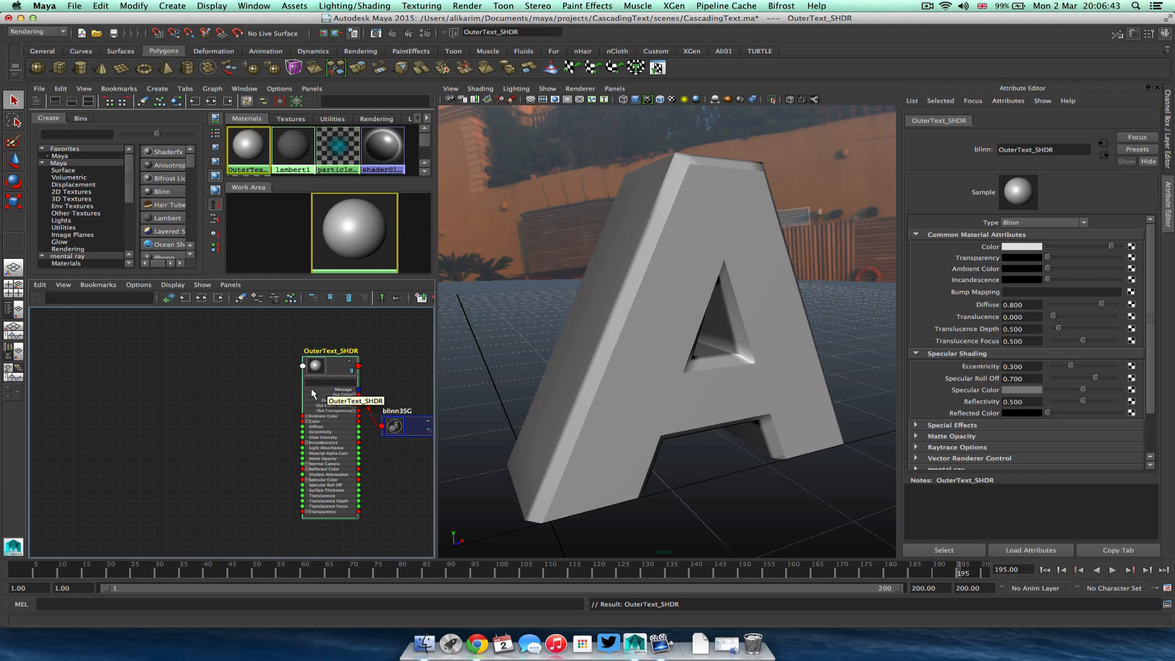
Create a ramp texture node in the node editor beside OuterText_SHDR.
{"action": "left_click", "coordinate": [117, 390]}
{"action": "key", "text": "Tab"}
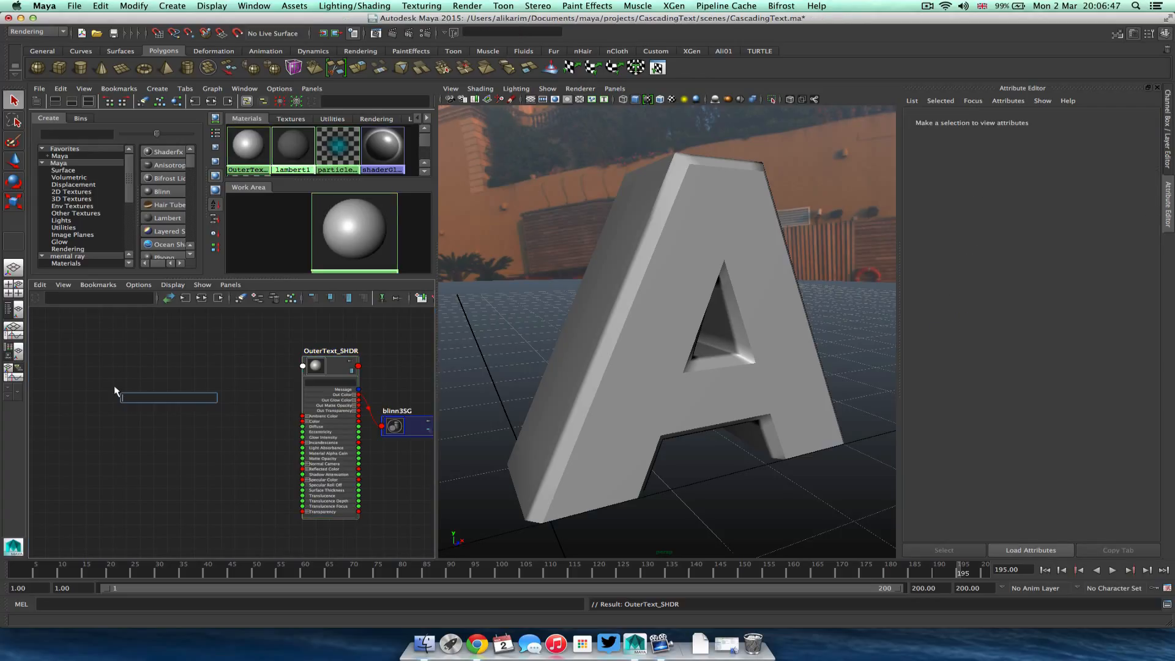
{"action": "type", "text": "ramp"}
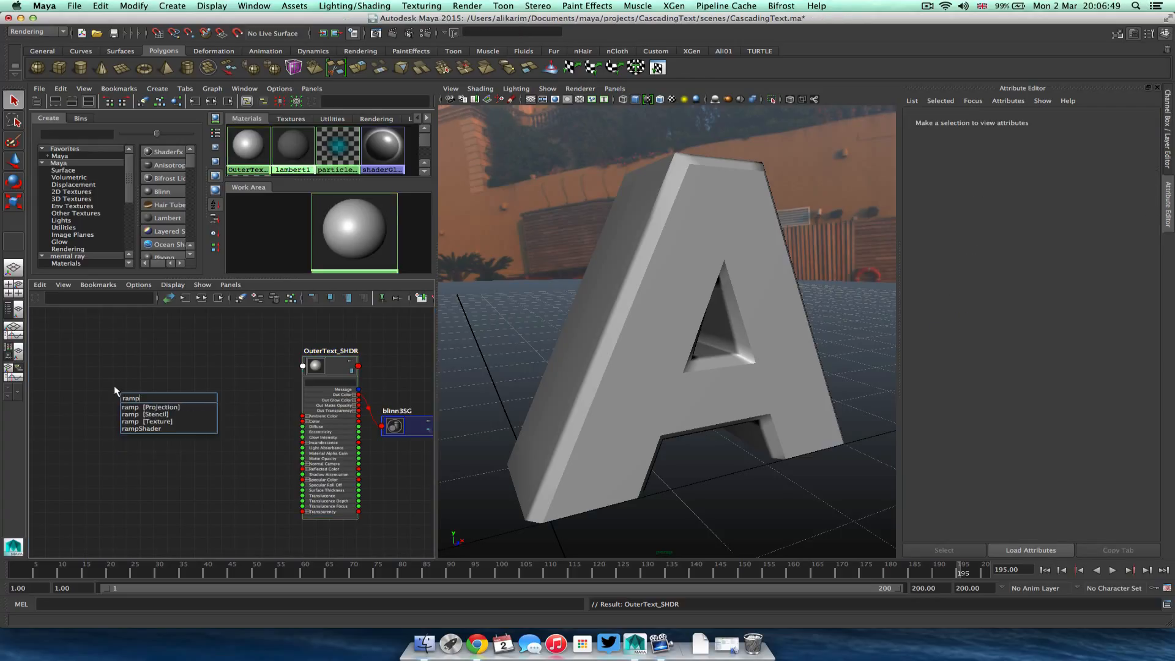
{"action": "left_click", "coordinate": [155, 421]}
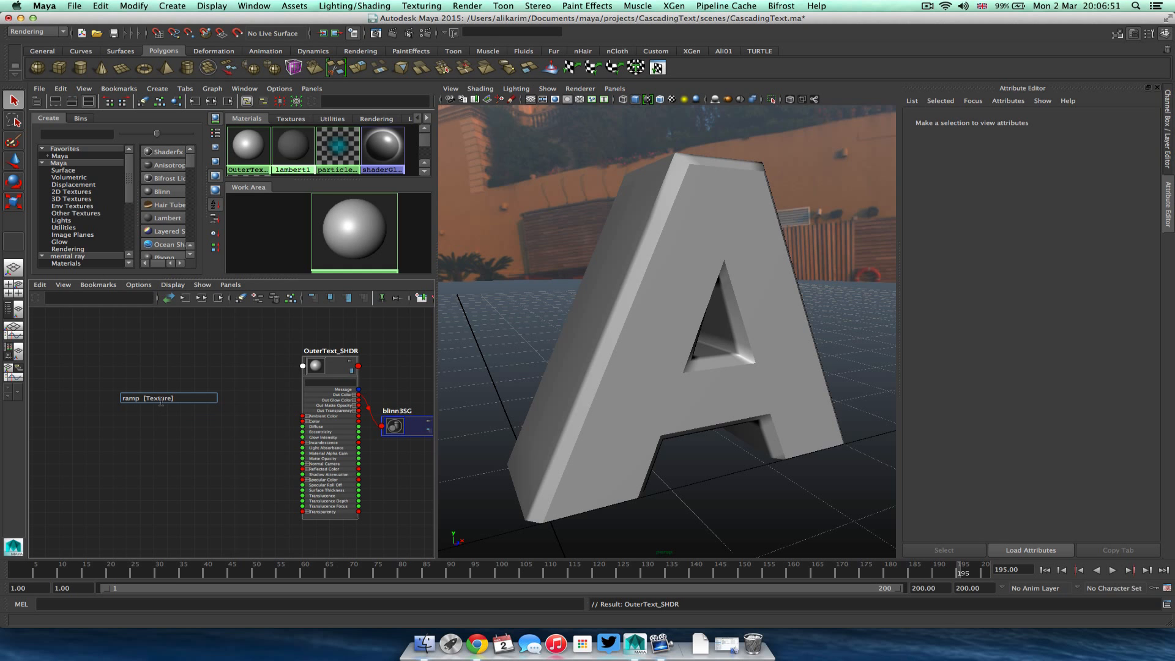
{"action": "key", "text": "Return"}
{"action": "mouse_move", "coordinate": [160, 406]}
{"action": "left_mouse_down"}
{"action": "mouse_move", "coordinate": [108, 501]}
{"action": "mouse_move", "coordinate": [84, 446]}
{"action": "mouse_move", "coordinate": [86, 397]}
{"action": "mouse_move", "coordinate": [148, 391]}
{"action": "left_mouse_up"}
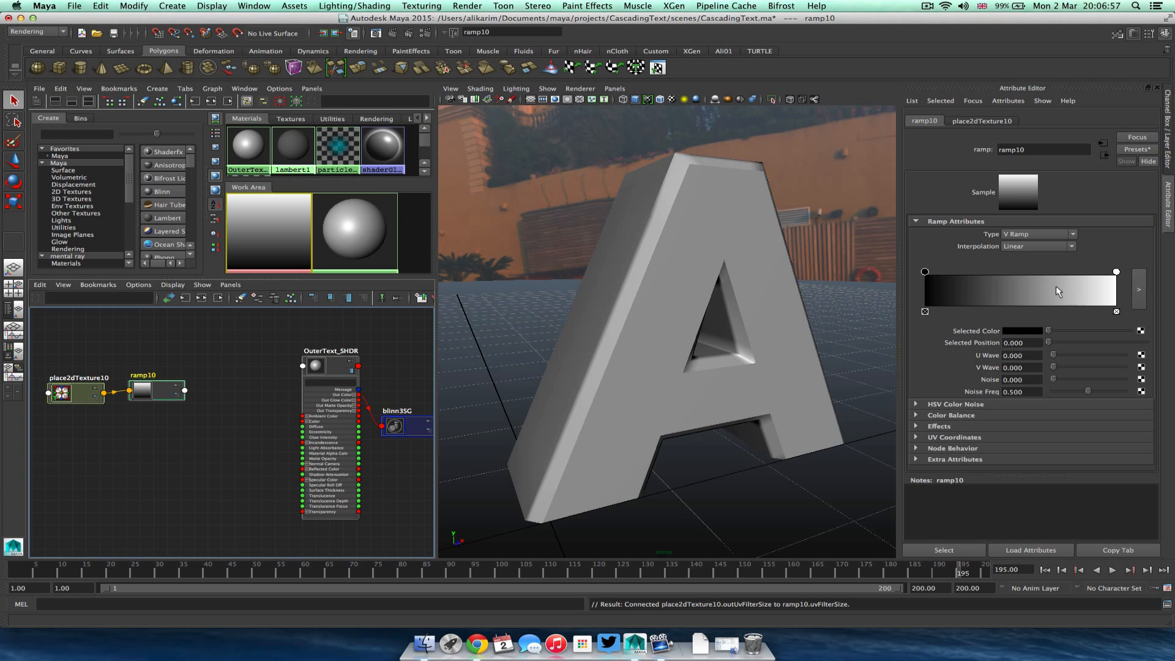
Create a samplerInfo node and place it below the ramp node.
{"action": "left_click_drag", "start_coordinate": [306, 460], "coordinate": [203, 442]}
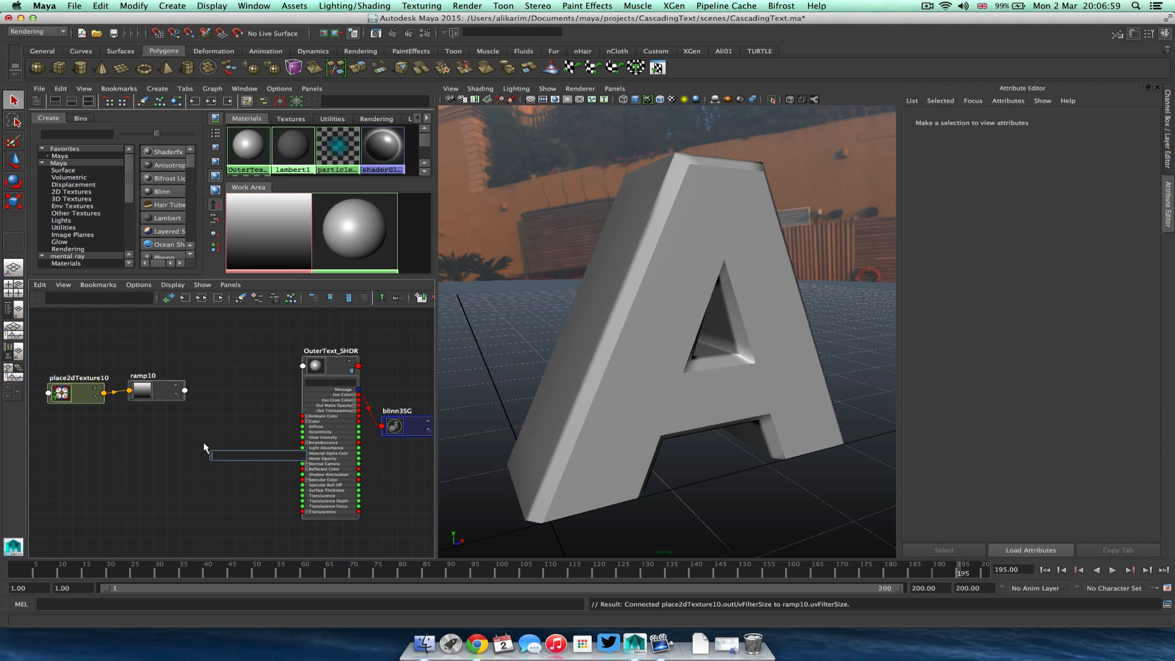
{"action": "type", "text": "sampler"}
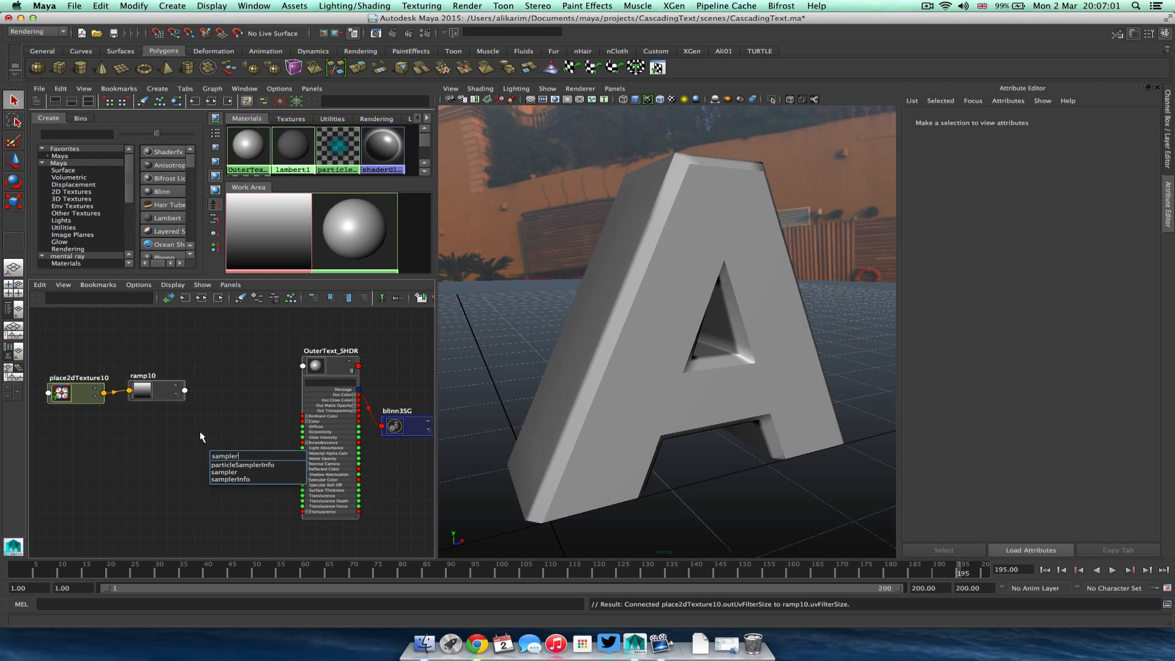
{"action": "left_click", "coordinate": [240, 479]}
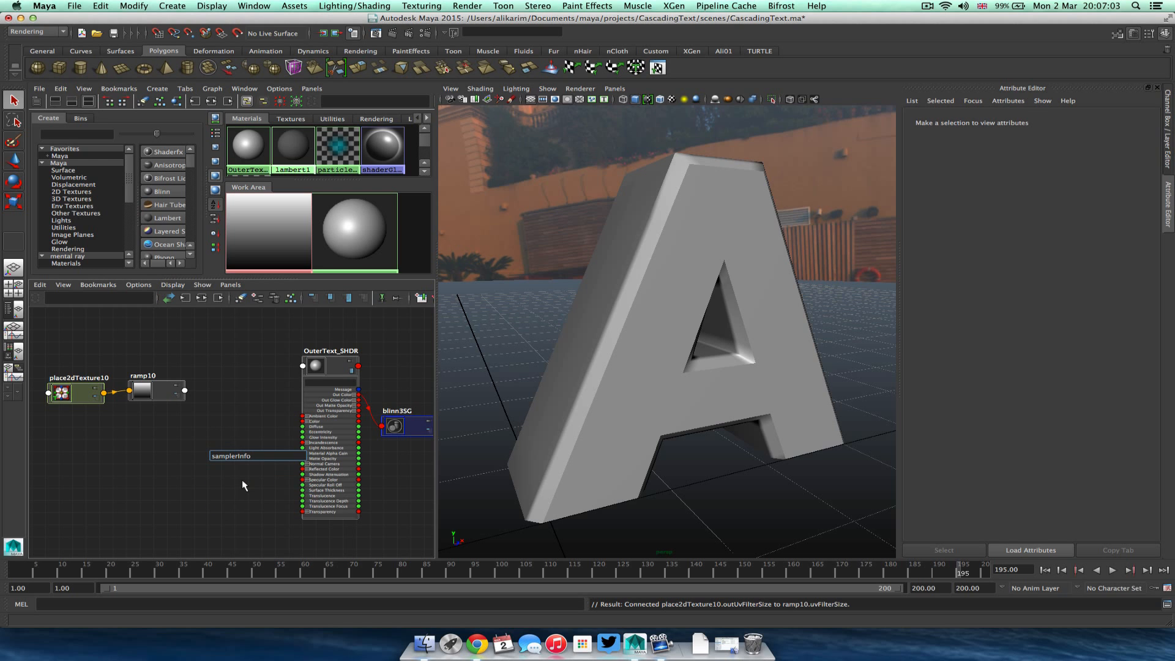
{"action": "key", "text": "Return"}
{"action": "left_click_drag", "start_coordinate": [221, 438], "coordinate": [103, 448]}
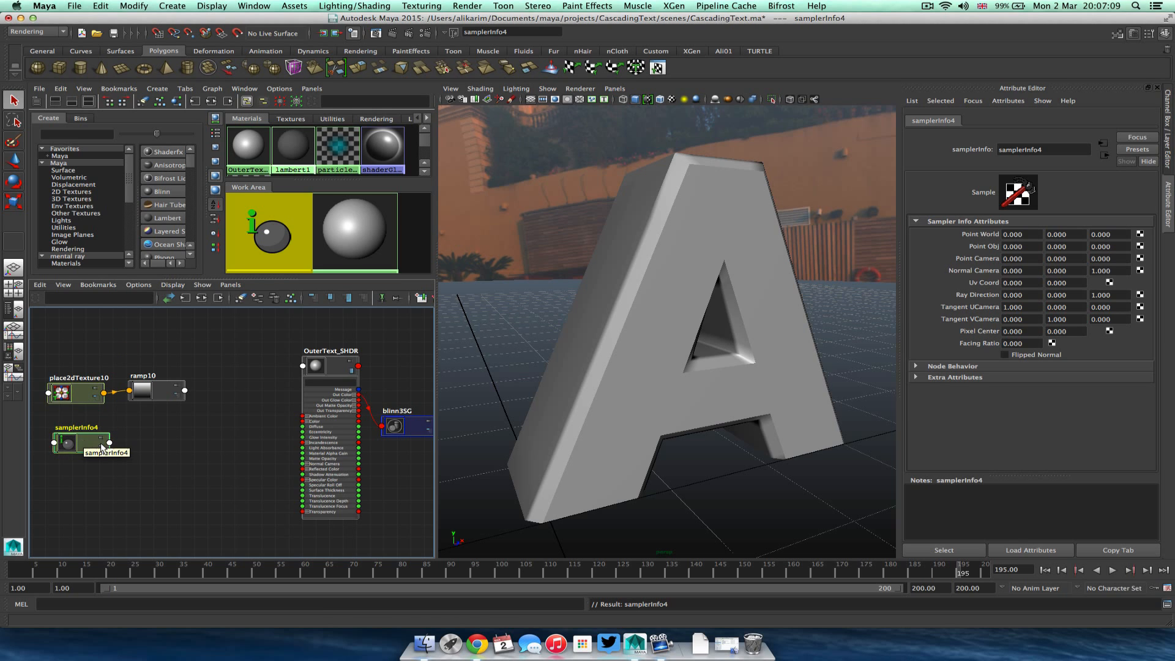
Connect the samplerInfo node's Facing Ratio to ramp10's V Coord.
{"action": "left_click", "coordinate": [111, 444]}
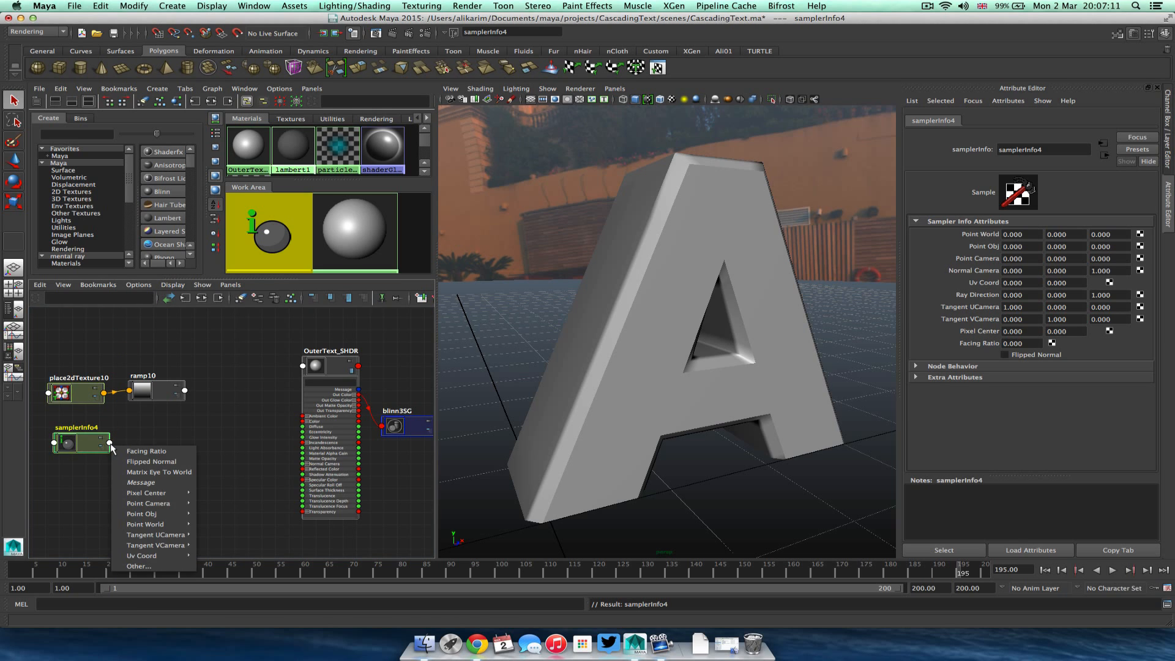
{"action": "left_click", "coordinate": [141, 452]}
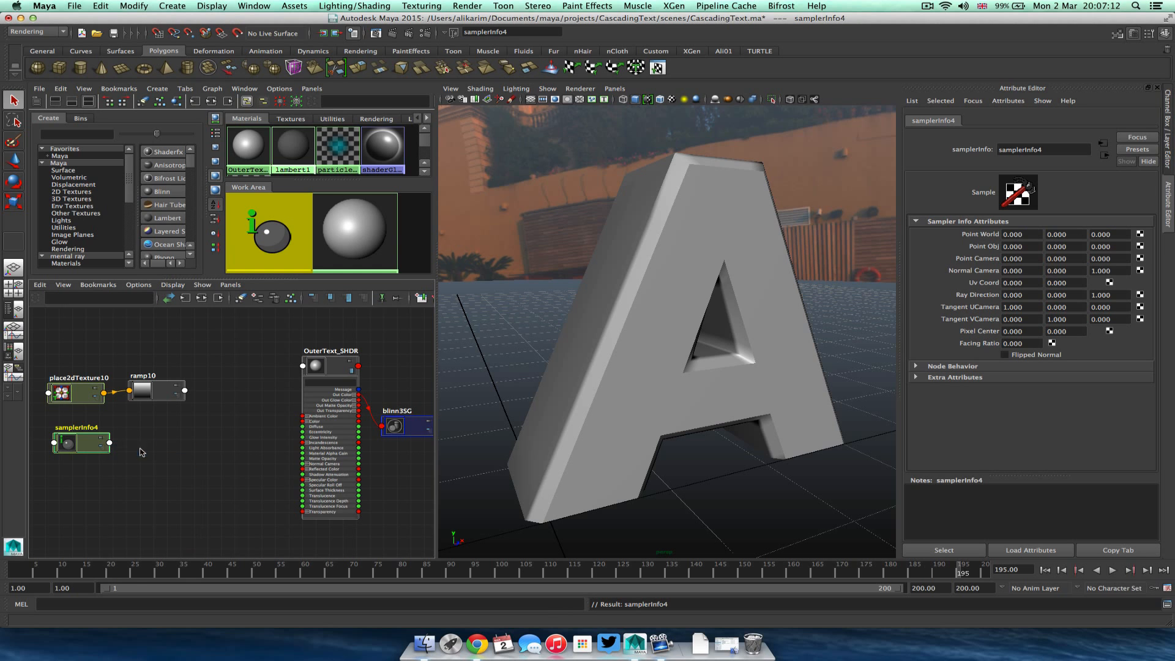
{"action": "left_click", "coordinate": [129, 390]}
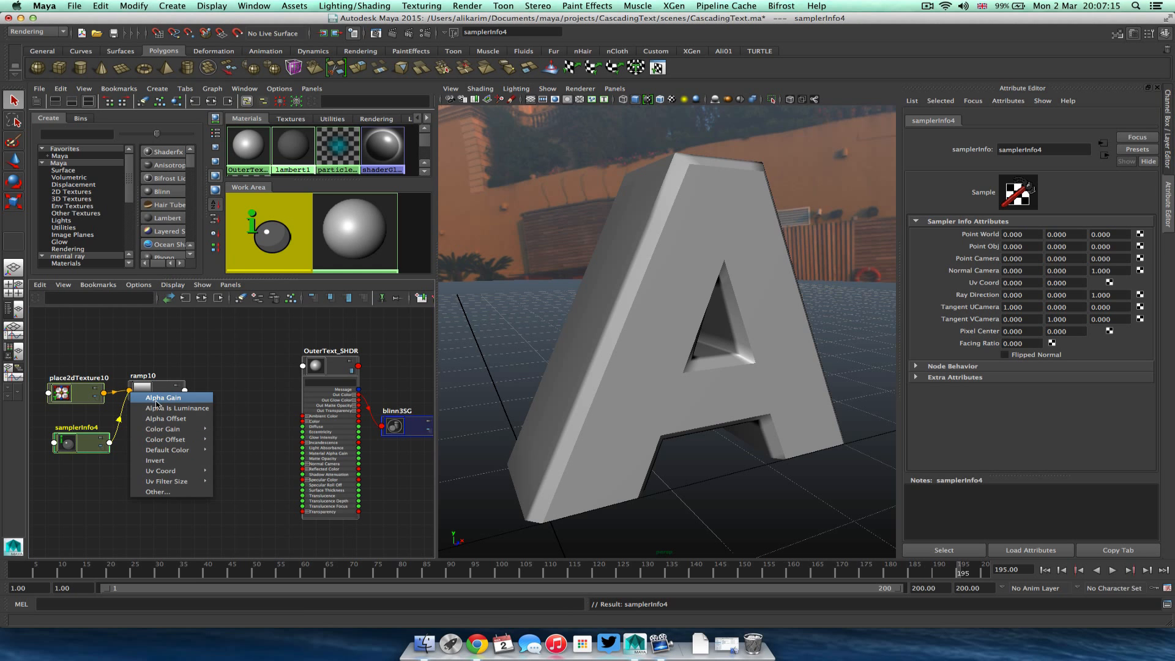
{"action": "mouse_move", "coordinate": [166, 471]}
{"action": "left_click", "coordinate": [236, 482]}
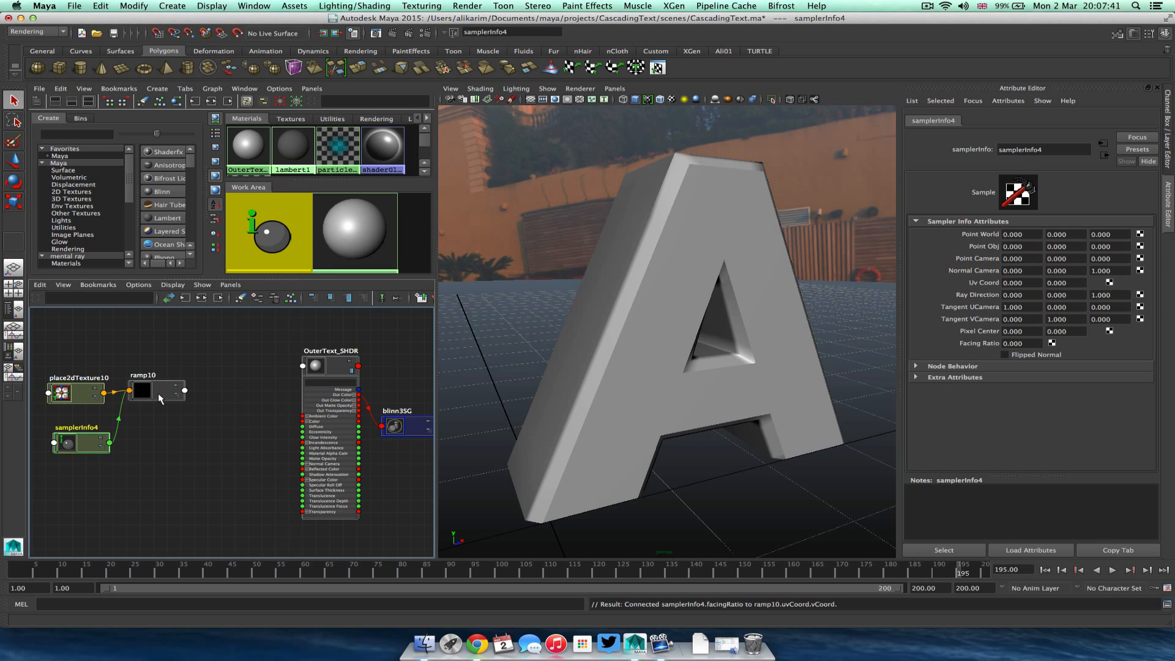
{"action": "left_click", "coordinate": [927, 11]}
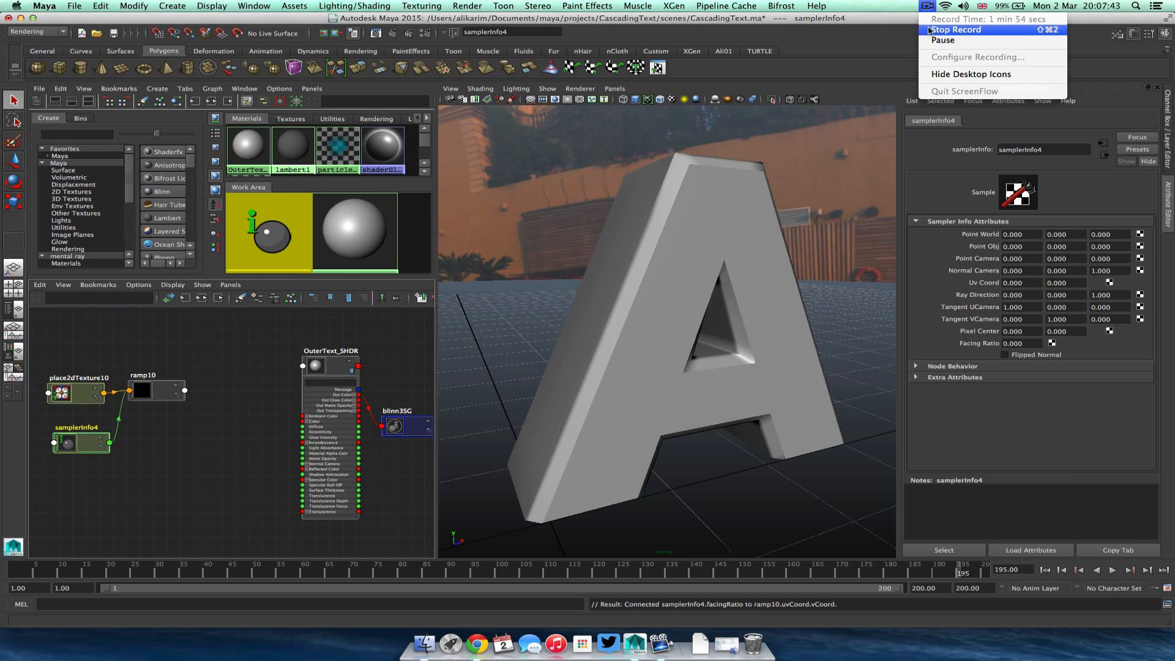
{"action": "left_click", "coordinate": [960, 29]}
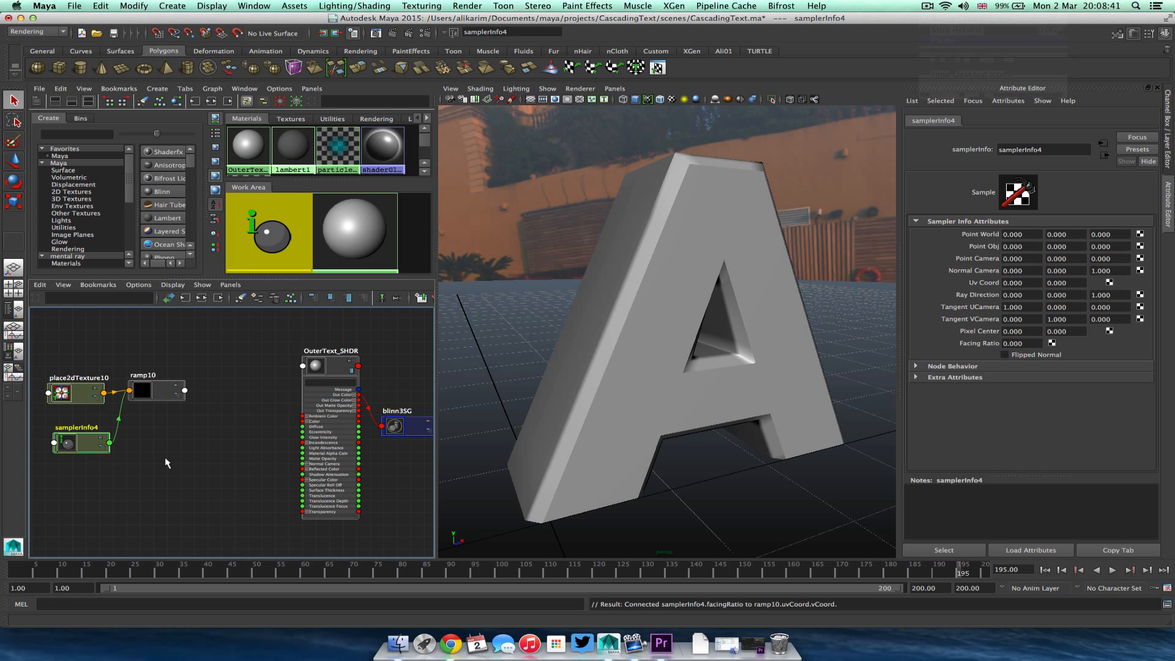
Create a second ramp texture node below the samplerInfo node.
{"action": "left_click", "coordinate": [214, 465]}
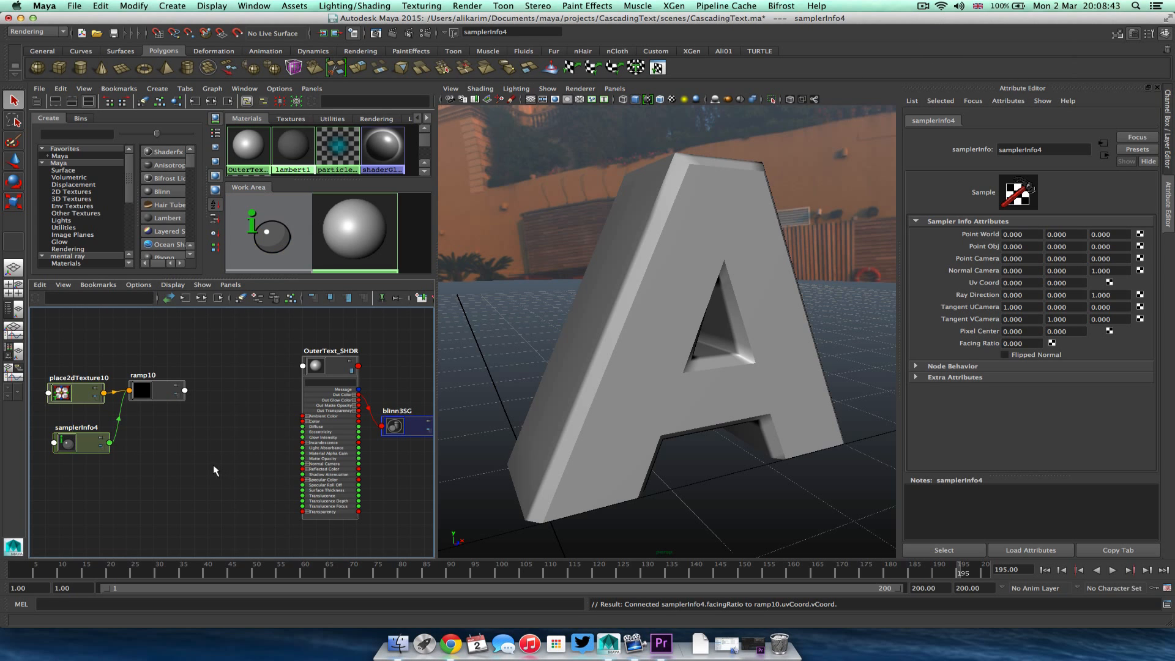
{"action": "key", "text": "Tab"}
{"action": "type", "text": "ramp"}
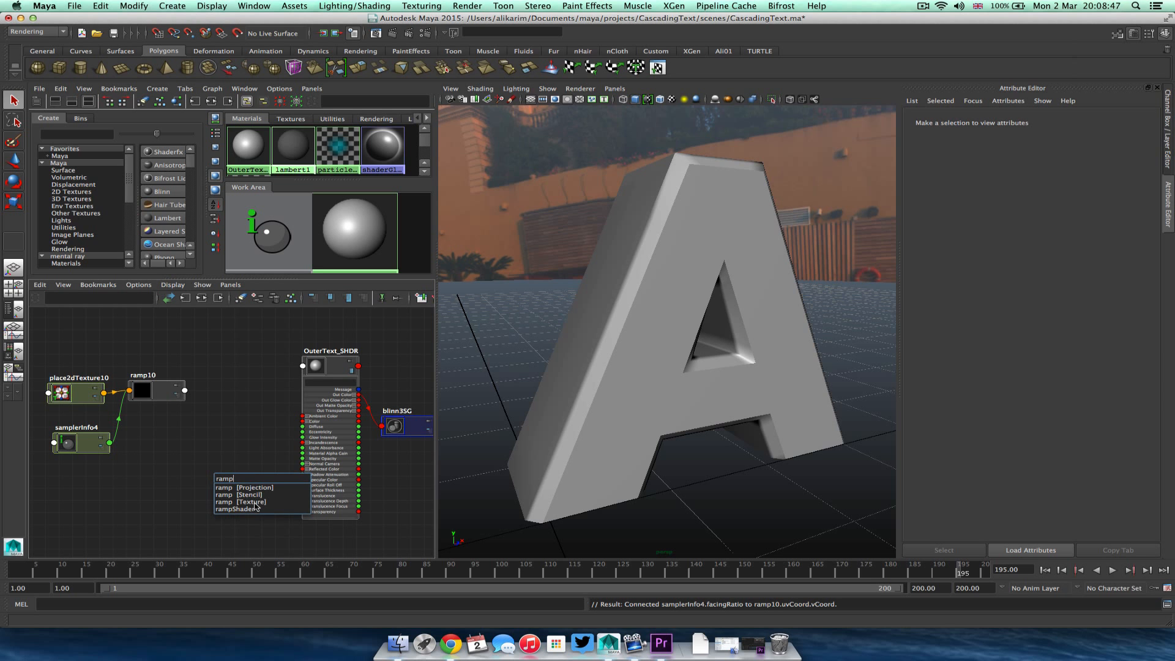
{"action": "left_click", "coordinate": [255, 503]}
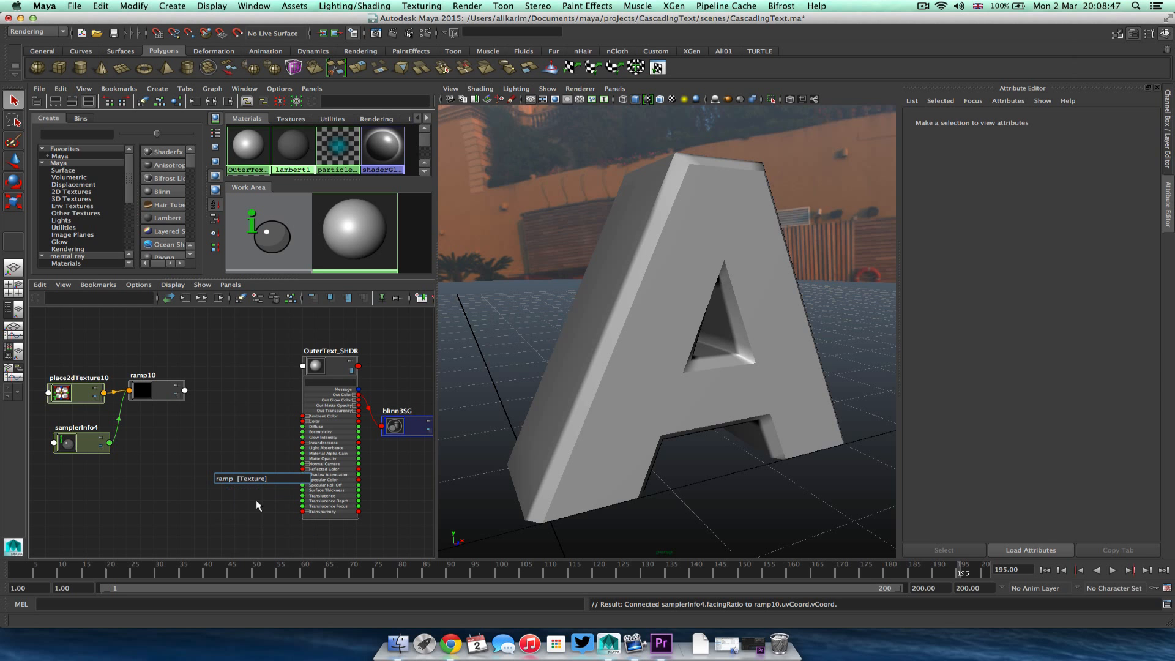
{"action": "key", "text": "Return"}
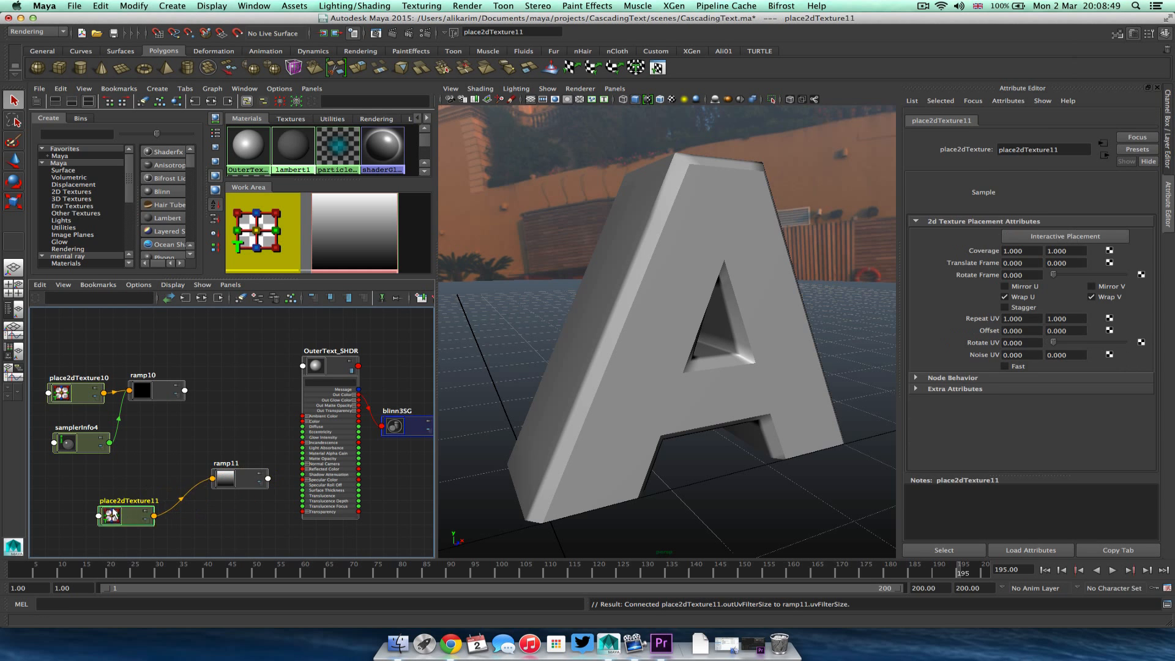
{"action": "left_click_drag", "start_coordinate": [235, 480], "coordinate": [171, 498]}
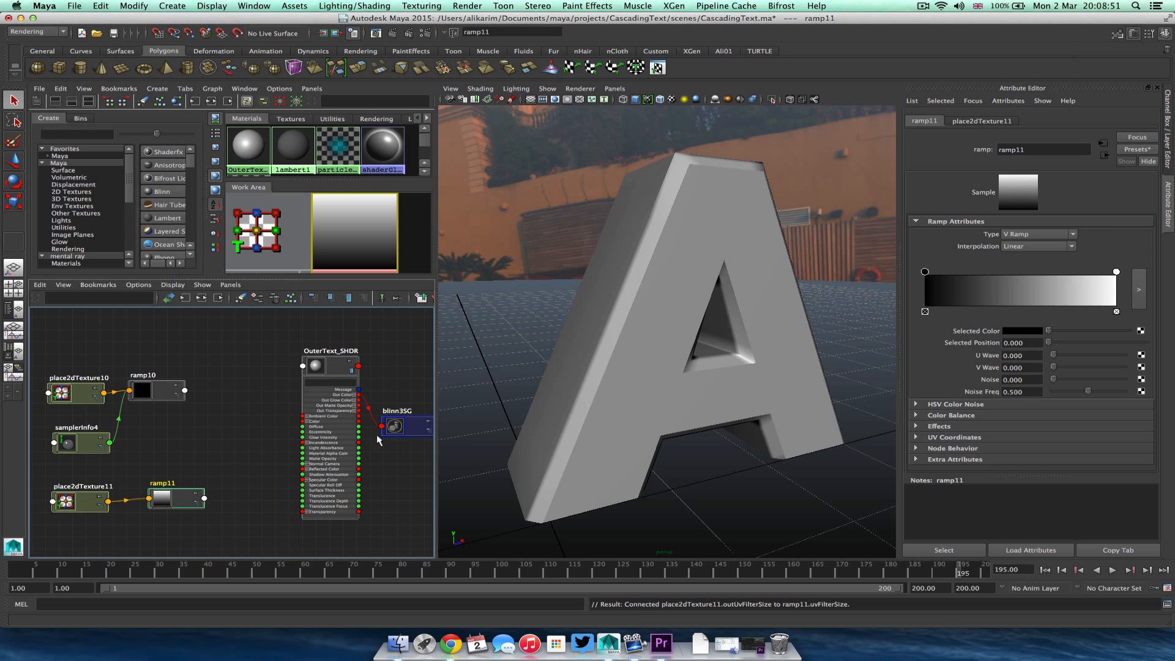
Reverse ramp11's gradient to run from white to black and set its interpolation to Exponential Down.
{"action": "mouse_move", "coordinate": [925, 271]}
{"action": "left_mouse_down"}
{"action": "mouse_move", "coordinate": [1046, 271]}
{"action": "mouse_move", "coordinate": [925, 271]}
{"action": "left_mouse_up"}
{"action": "left_click_drag", "start_coordinate": [1045, 271], "coordinate": [1120, 272]}
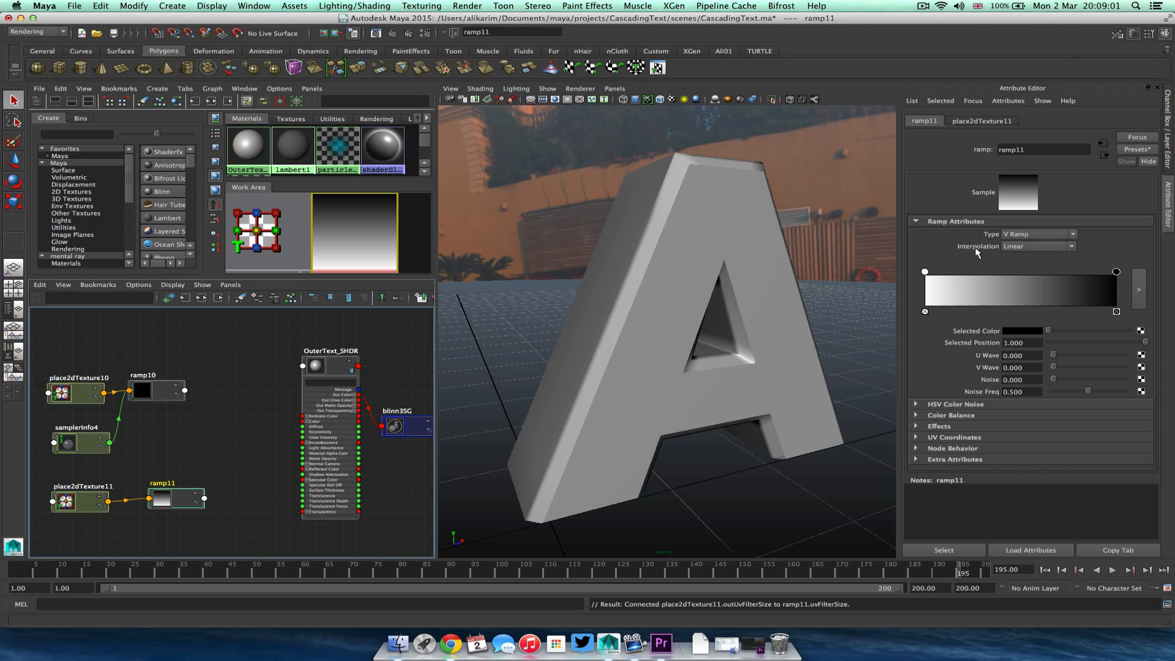
{"action": "left_click", "coordinate": [1037, 246]}
{"action": "left_click", "coordinate": [1051, 279]}
{"action": "left_click", "coordinate": [1056, 247]}
{"action": "left_click", "coordinate": [1041, 270]}
{"action": "left_click", "coordinate": [1057, 248]}
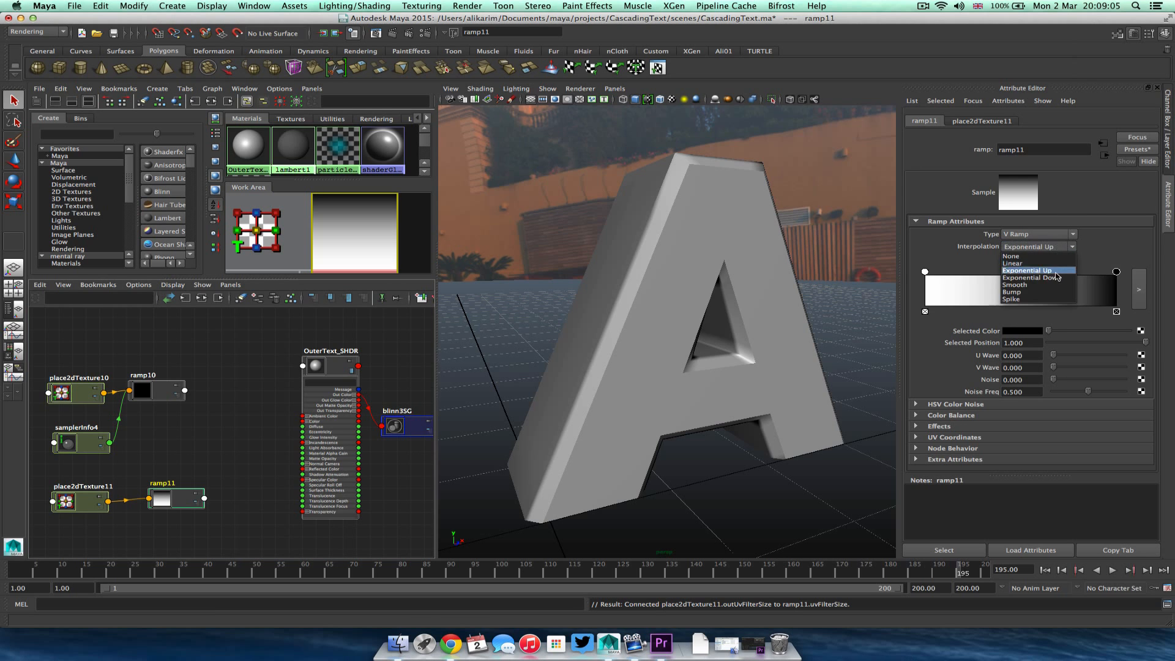
{"action": "left_click", "coordinate": [1058, 277]}
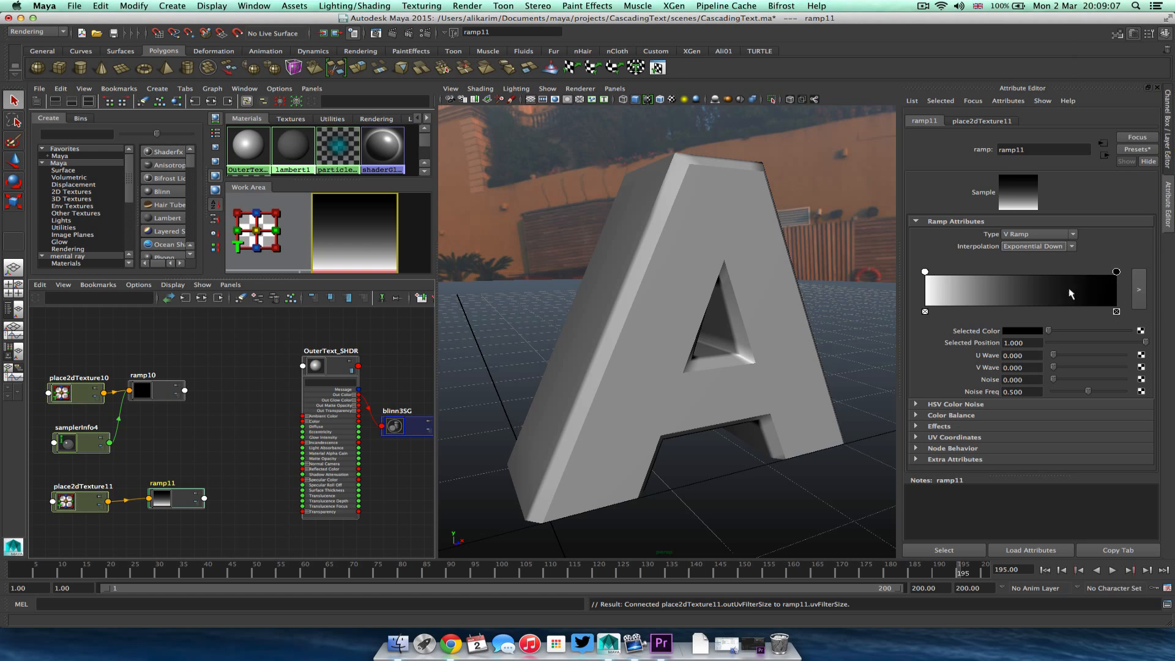
Connect the samplerInfo node's Facing Ratio to ramp11's V Coord.
{"action": "left_click", "coordinate": [110, 443]}
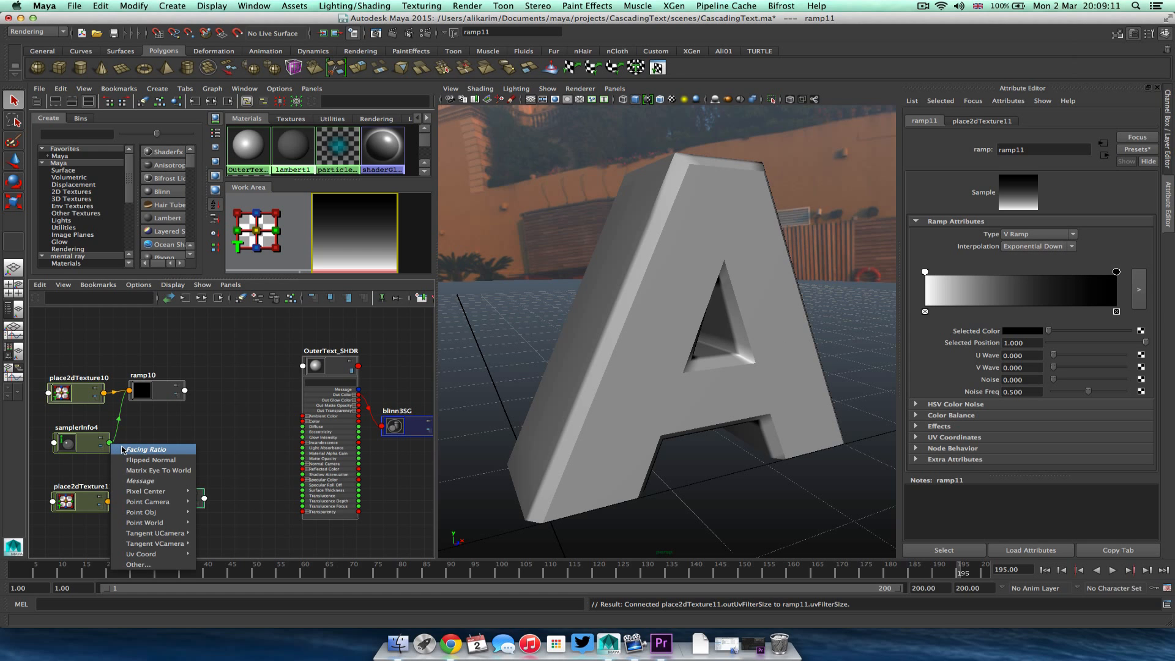
{"action": "left_click_drag", "start_coordinate": [169, 484], "coordinate": [150, 498]}
{"action": "mouse_move", "coordinate": [205, 588]}
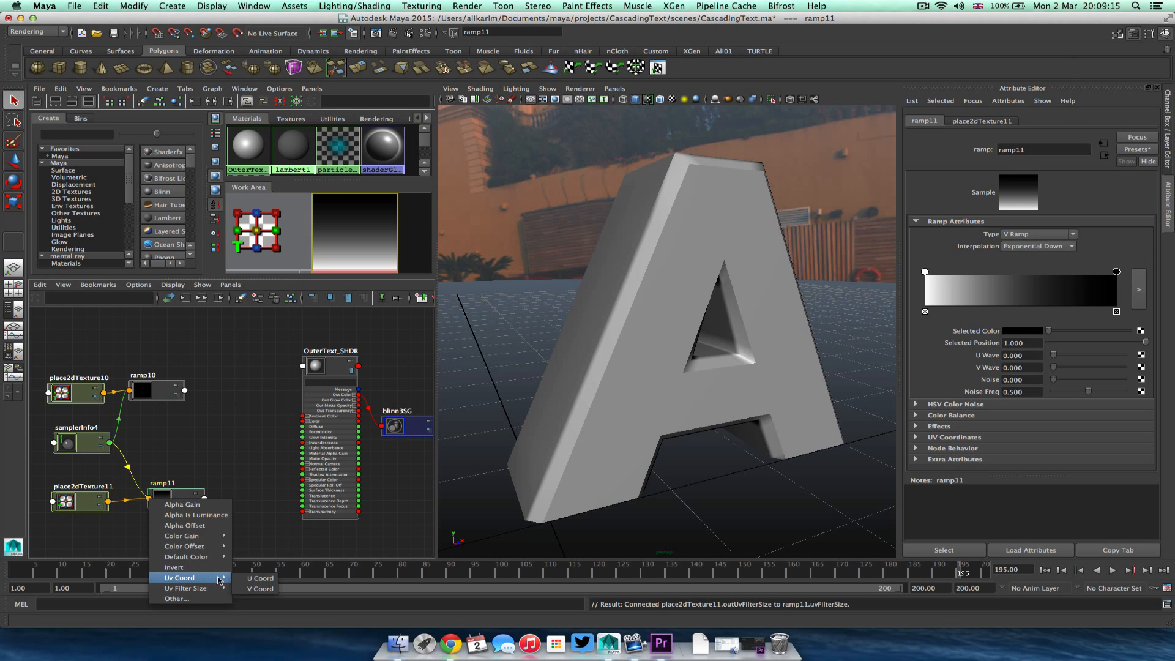
{"action": "left_click", "coordinate": [257, 589]}
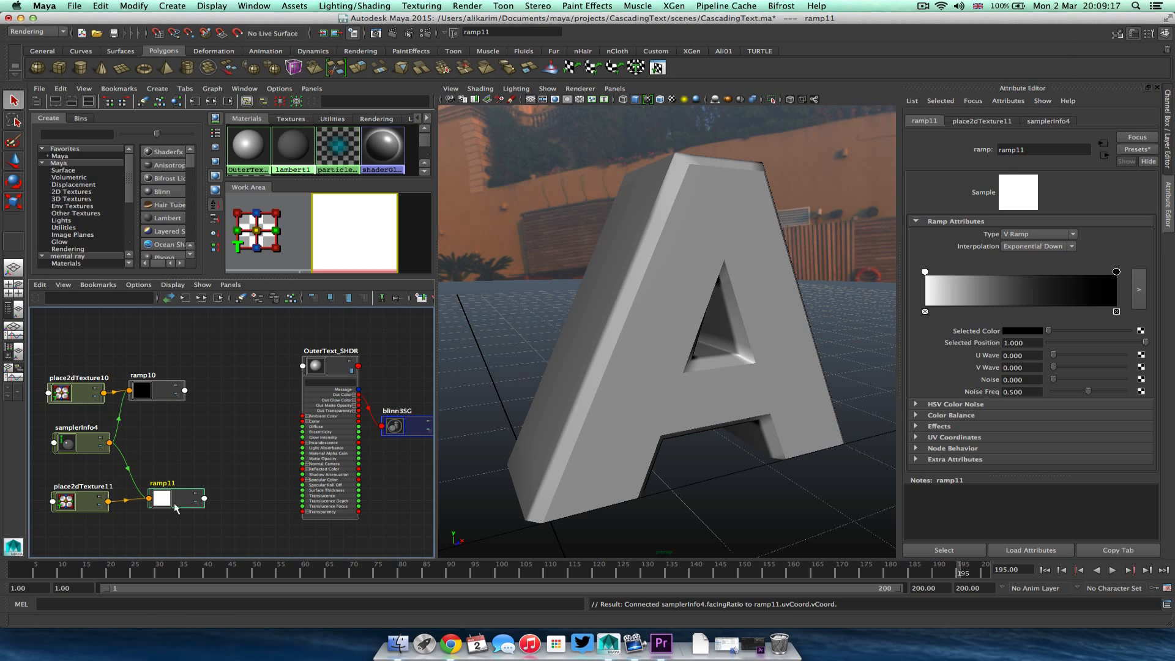
Connect ramp11 to OuterText_SHDR's Specular Color and Reflectivity, and ramp10 to its Diffuse.
{"action": "left_click", "coordinate": [168, 399]}
{"action": "left_click_drag", "start_coordinate": [168, 399], "coordinate": [190, 398]}
{"action": "left_click_drag", "start_coordinate": [175, 503], "coordinate": [175, 496]}
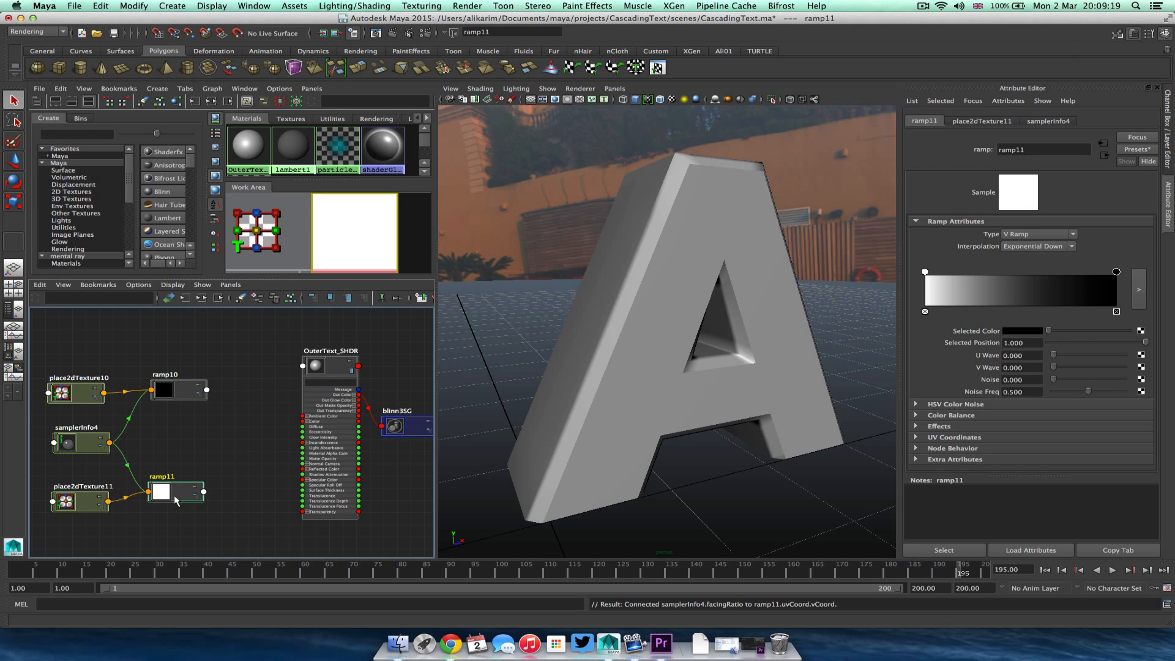
{"action": "left_click", "coordinate": [334, 373]}
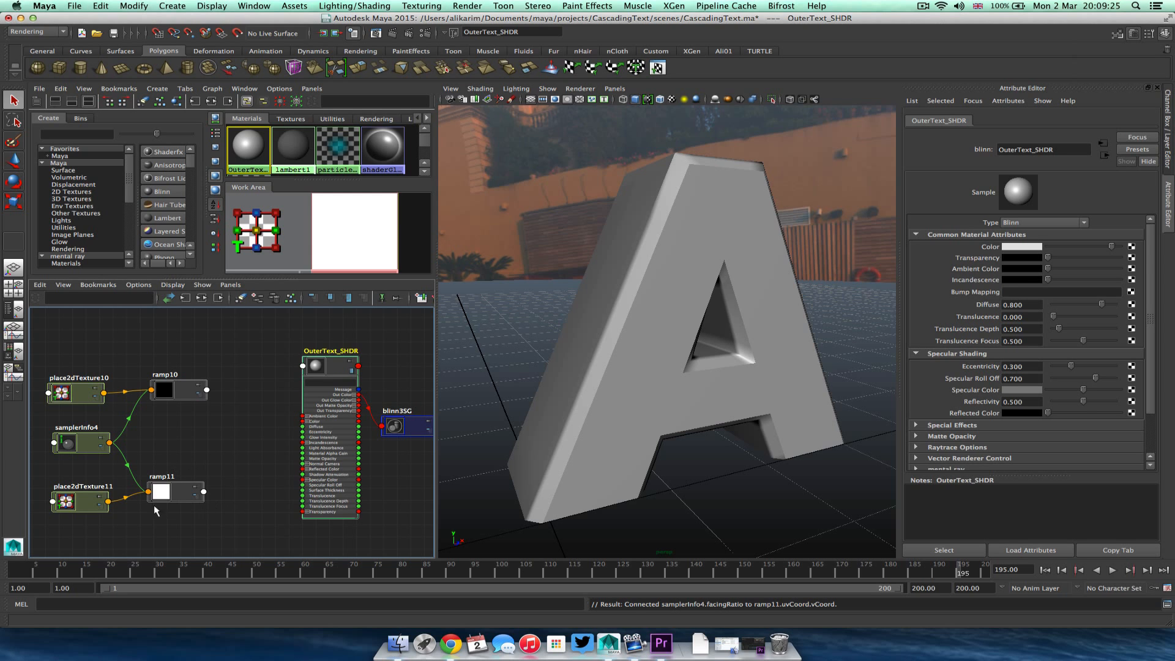
{"action": "middle_click_drag", "start_coordinate": [185, 492], "coordinate": [982, 391]}
{"action": "middle_click_drag", "start_coordinate": [180, 495], "coordinate": [976, 399]}
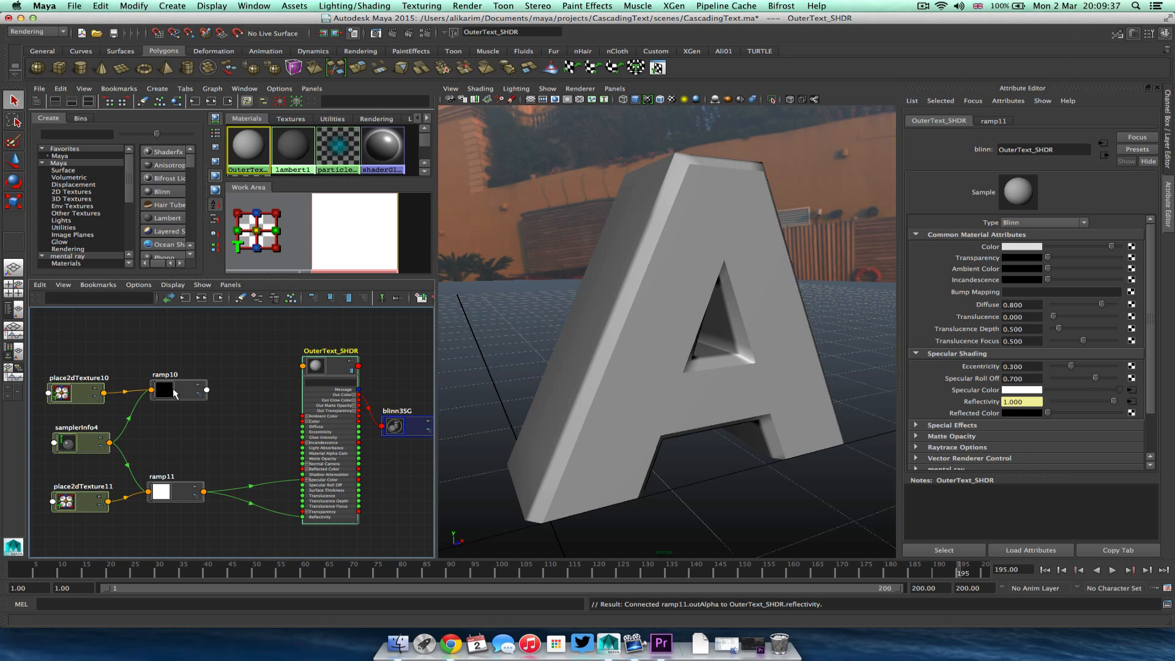
{"action": "middle_click_drag", "start_coordinate": [174, 393], "coordinate": [982, 304]}
{"action": "left_click", "coordinate": [152, 436]}
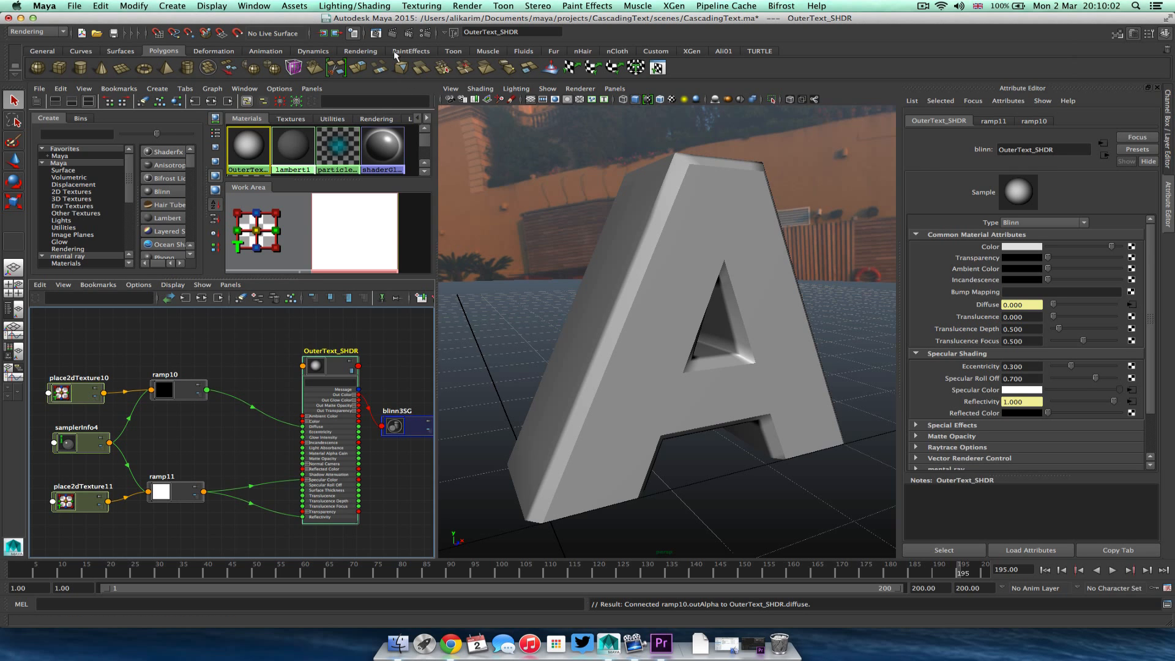
Render the current frame to preview the shaded letter, then close the render window.
{"action": "left_click", "coordinate": [375, 33]}
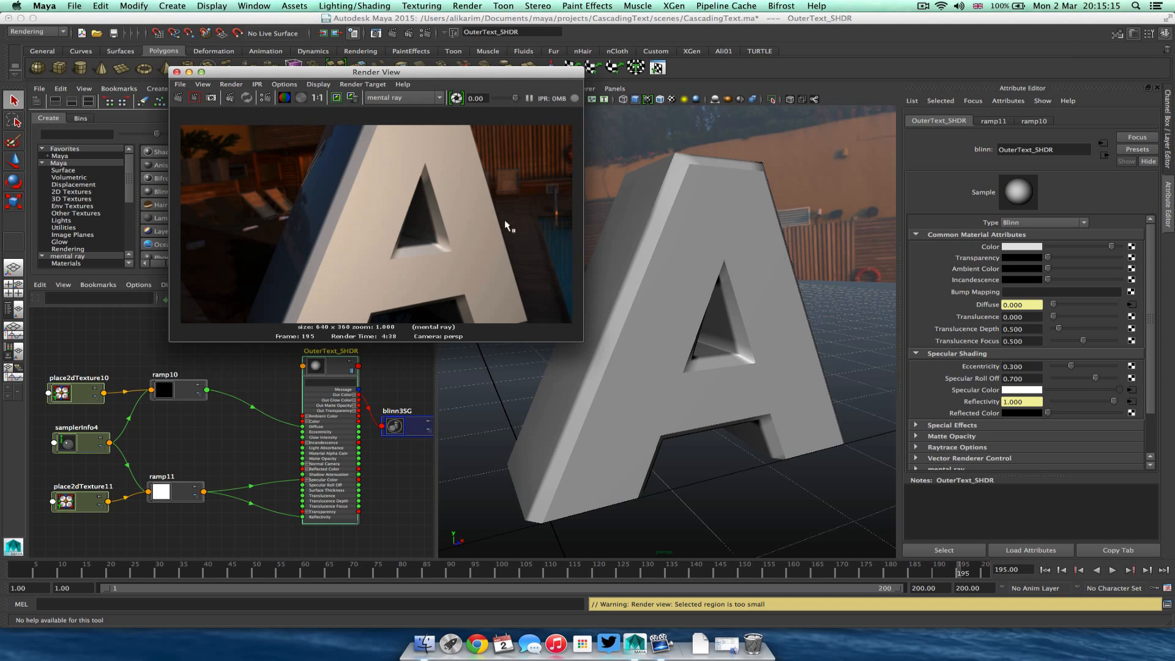
{"action": "left_click", "coordinate": [177, 72]}
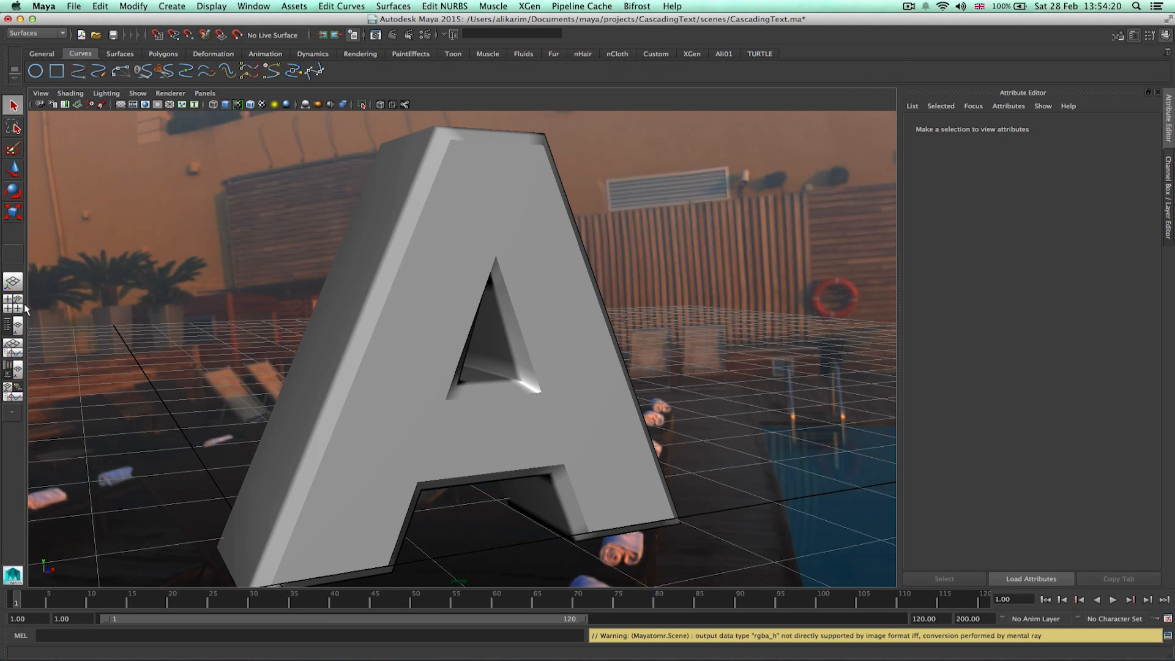
Show the Outliner and hide the bevelPolygon1 object.
{"action": "left_click", "coordinate": [15, 328]}
{"action": "left_click", "coordinate": [16, 329]}
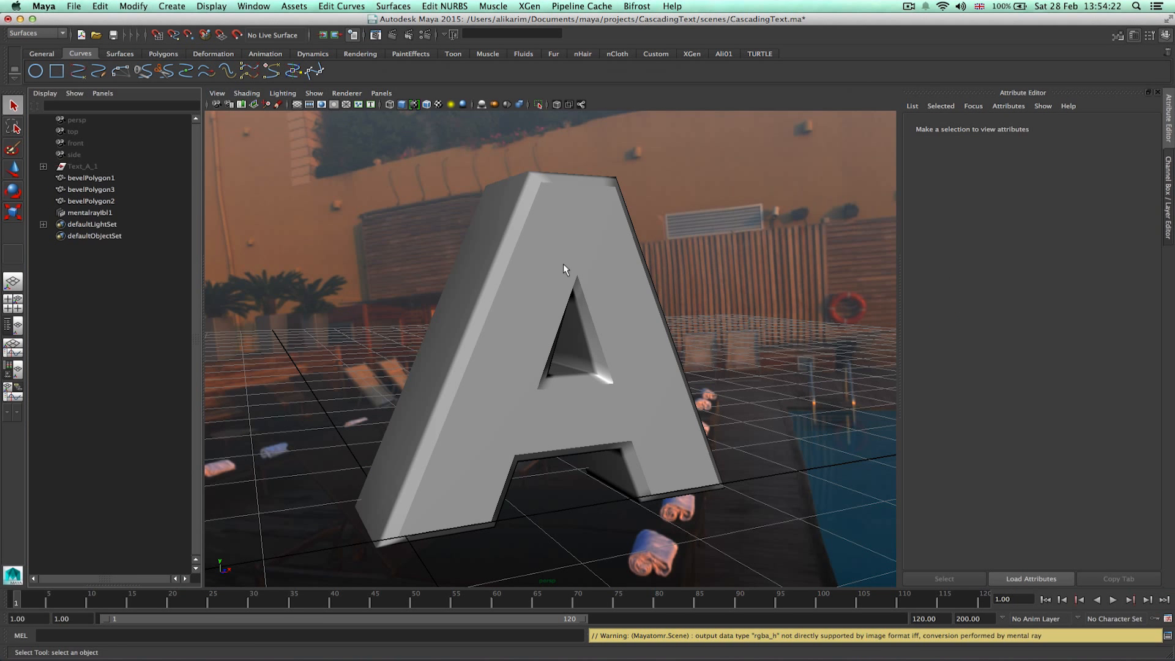
{"action": "left_click", "coordinate": [92, 178]}
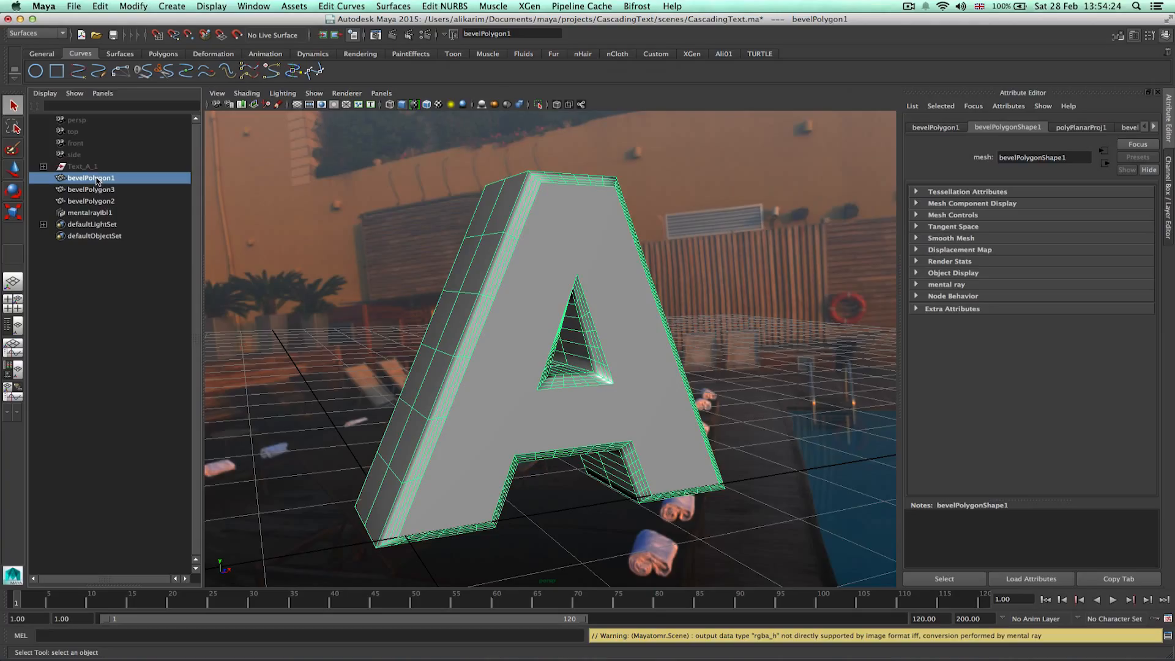
{"action": "key", "text": "ctrl+h"}
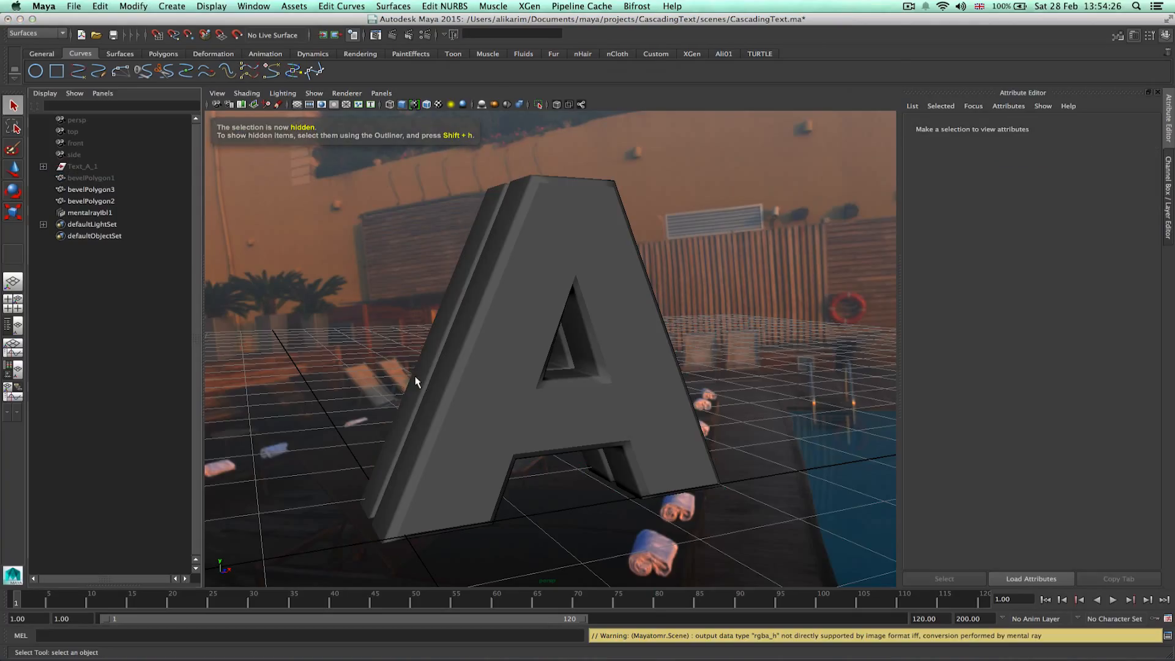
{"action": "left_click_drag", "start_coordinate": [428, 397], "coordinate": [495, 376], "text": "alt"}
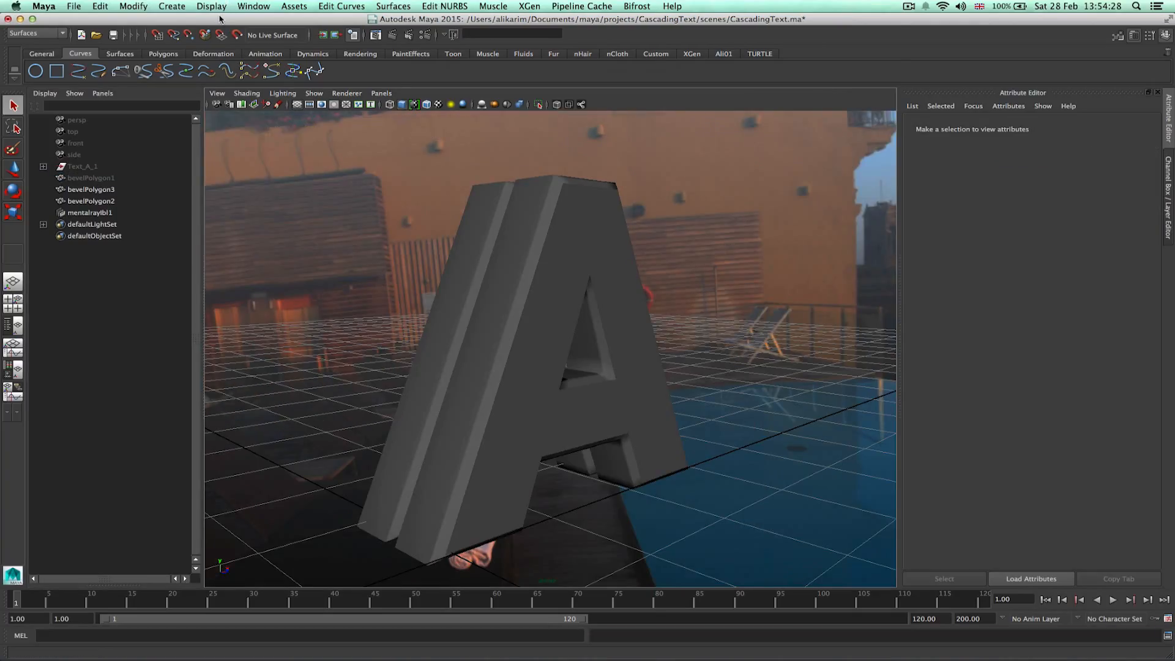
Open the Hypershade, duplicate OuterText_SHDR's shading network and rename the copy innerText1_SHDR.
{"action": "left_click", "coordinate": [244, 8]}
{"action": "mouse_move", "coordinate": [321, 41]}
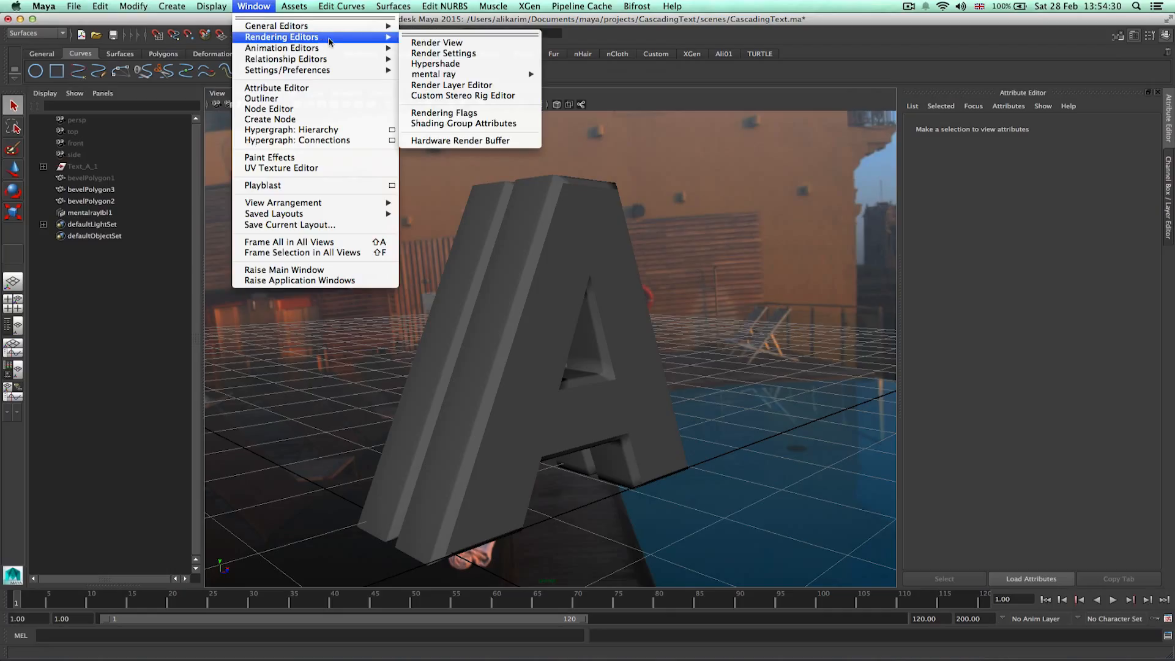
{"action": "left_click", "coordinate": [463, 64]}
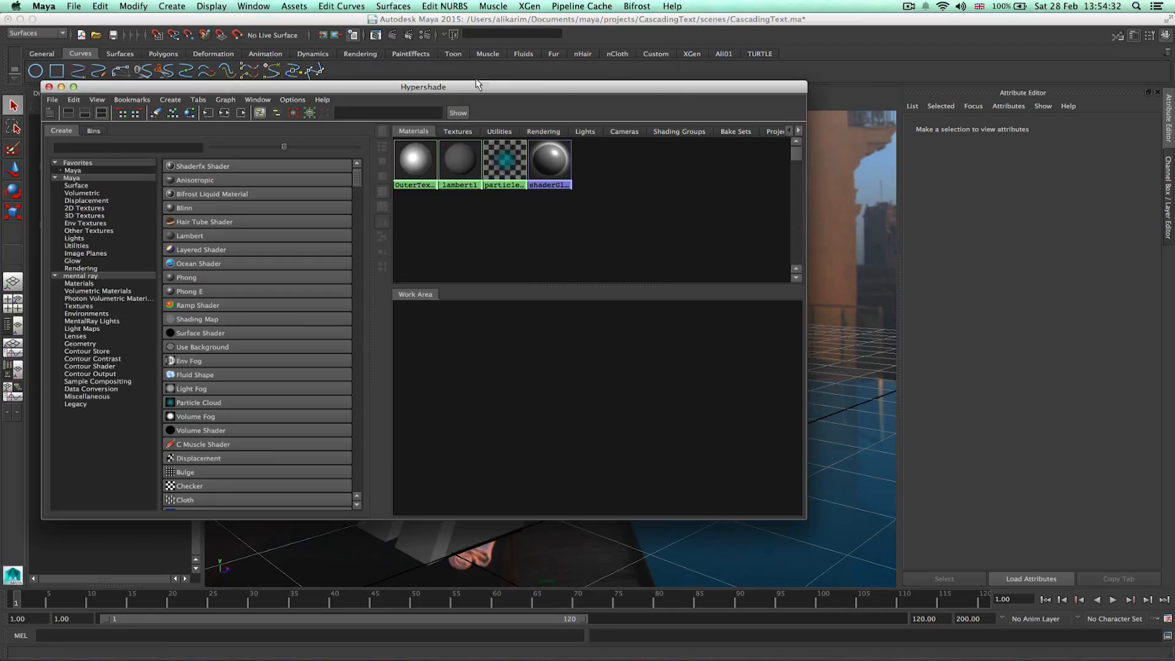
{"action": "left_click", "coordinate": [398, 177]}
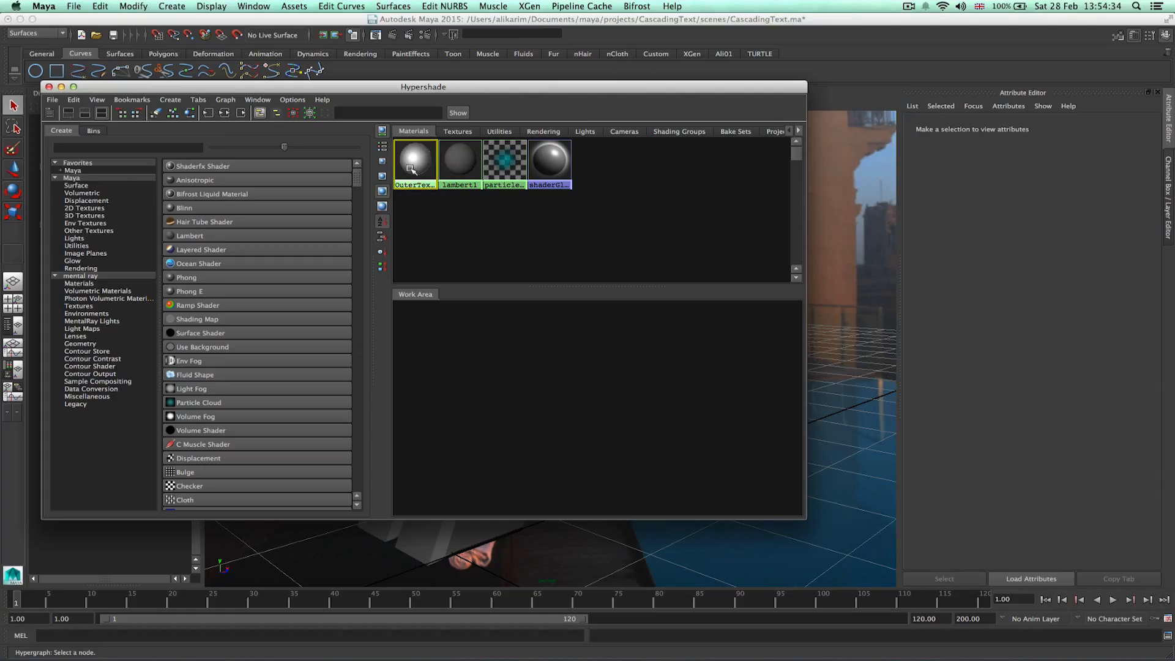
{"action": "left_click", "coordinate": [69, 101]}
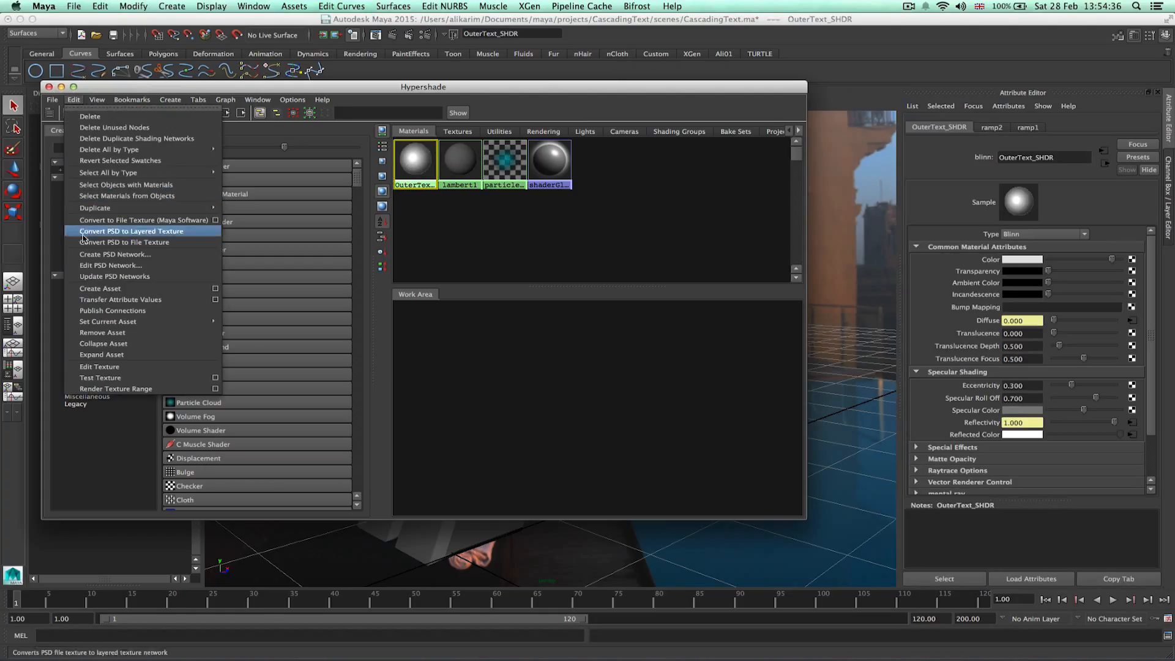
{"action": "mouse_move", "coordinate": [177, 208]}
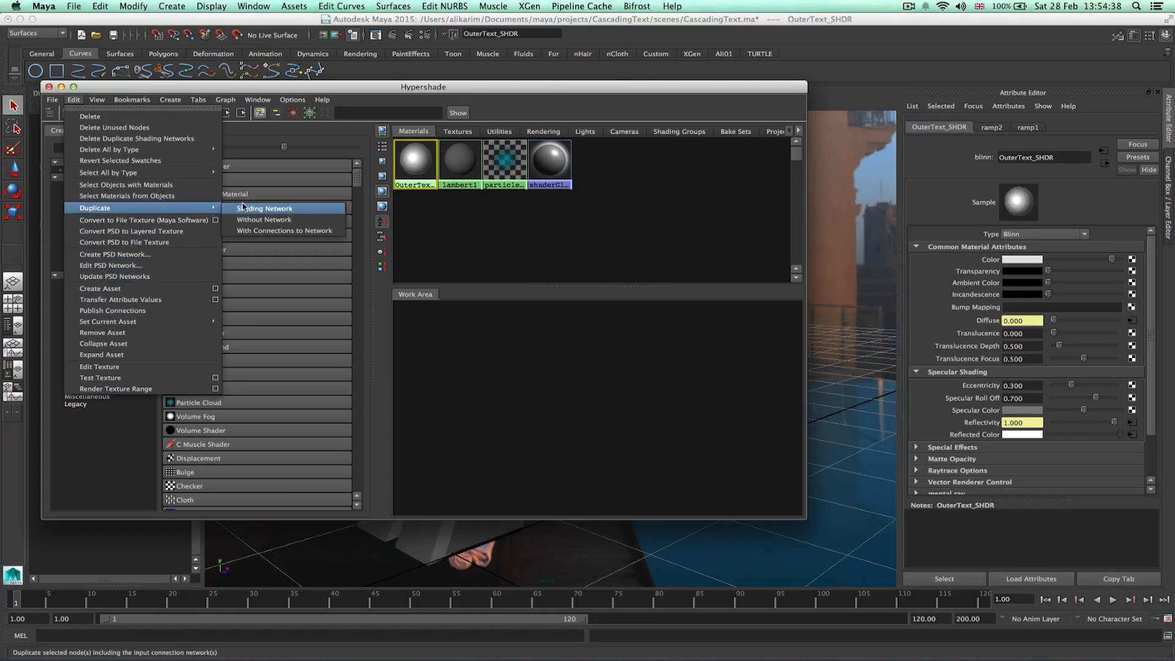
{"action": "left_click", "coordinate": [250, 208]}
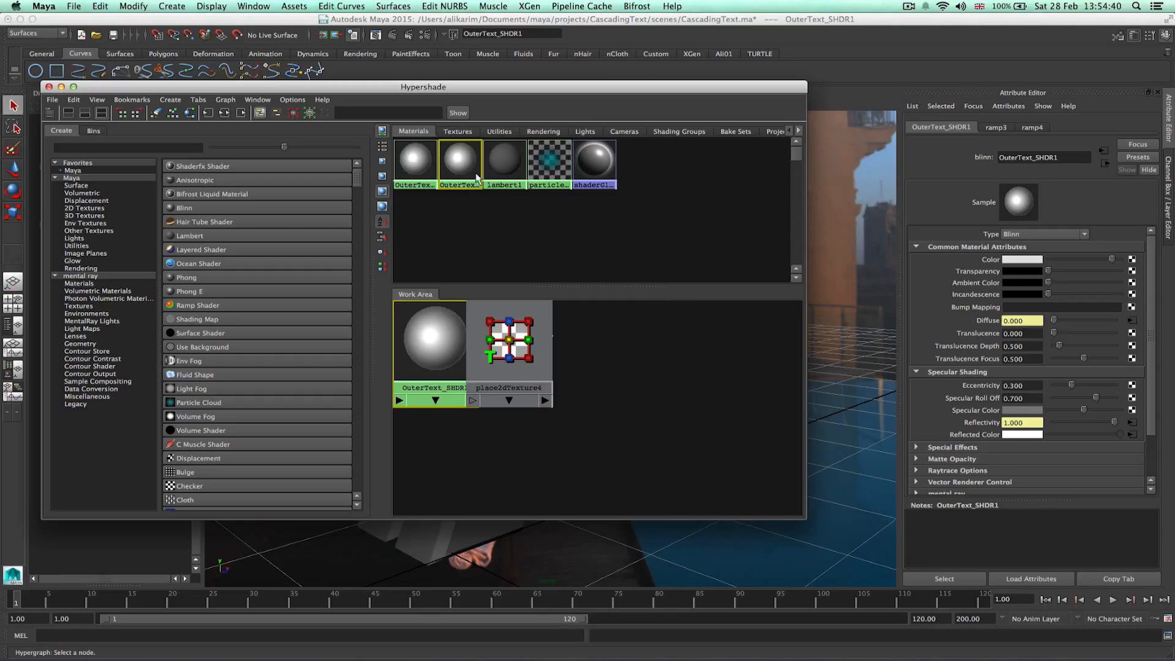
{"action": "left_click_drag", "start_coordinate": [1016, 156], "coordinate": [977, 165]}
{"action": "type", "text": "inner"}
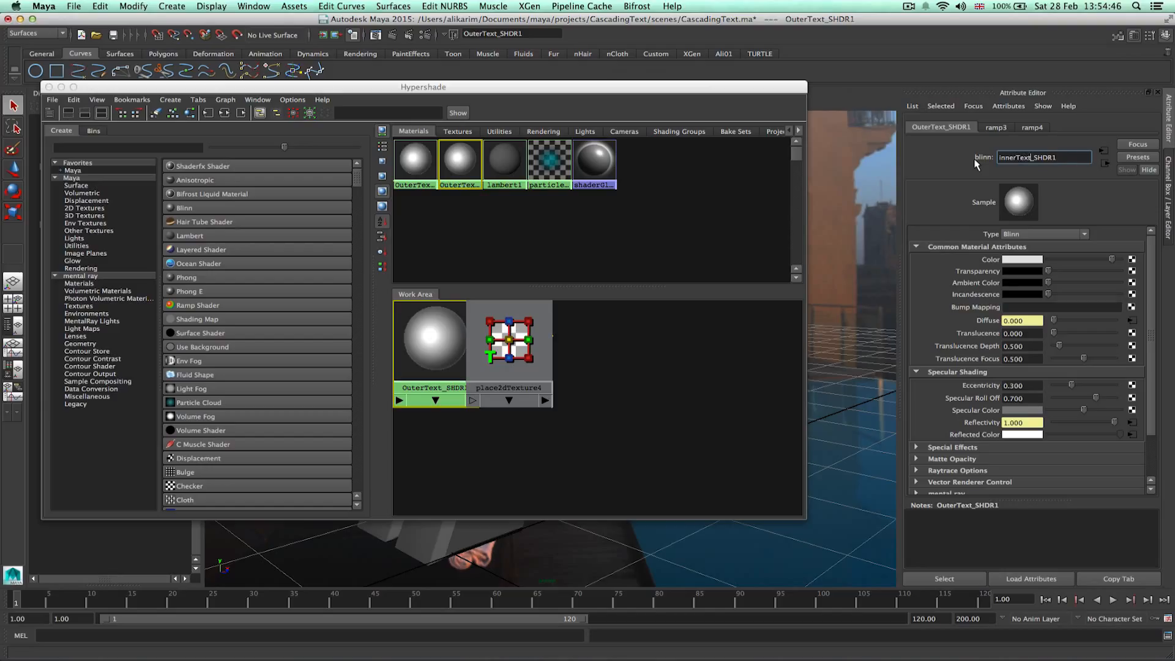
{"action": "left_click", "coordinate": [1034, 157]}
{"action": "type", "text": "1"}
{"action": "key", "text": "Return"}
Duplicate innerText1_SHDR's shading network and name the new copy innerText2_SHDR.
{"action": "left_click", "coordinate": [467, 176]}
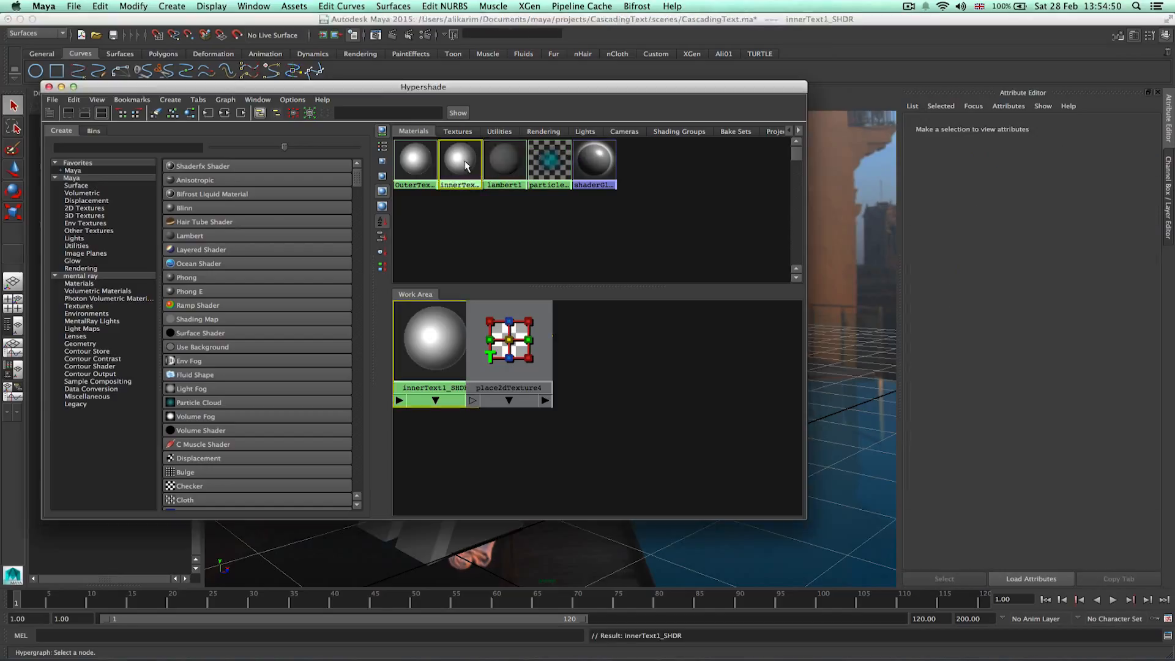
{"action": "left_click", "coordinate": [74, 99]}
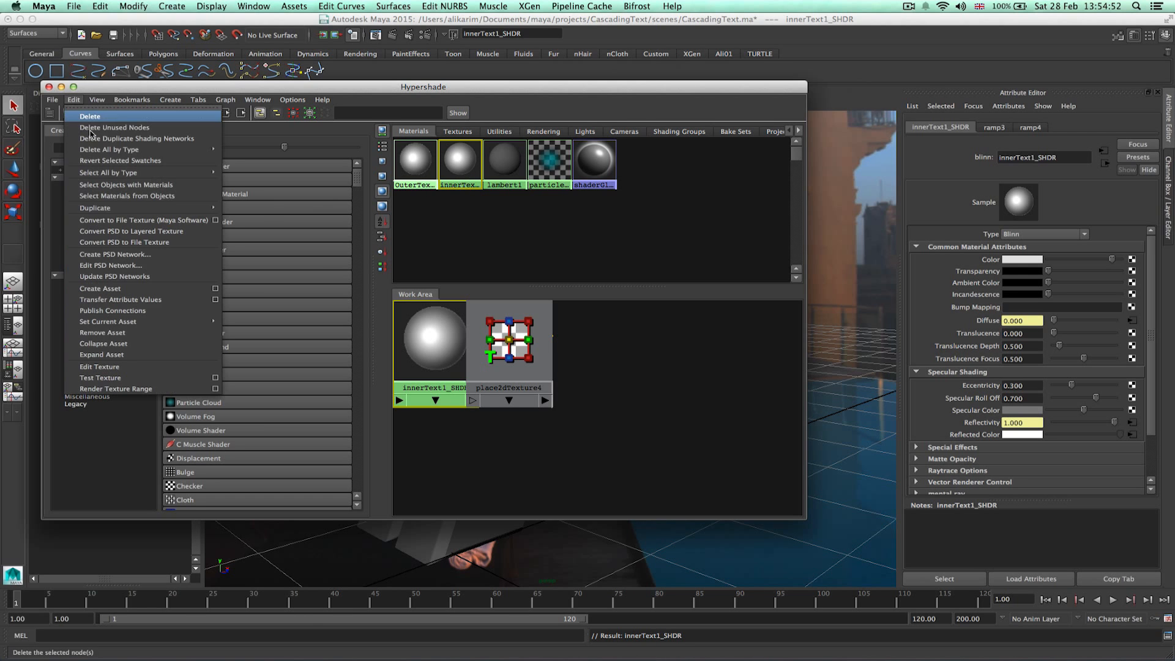
{"action": "mouse_move", "coordinate": [184, 208]}
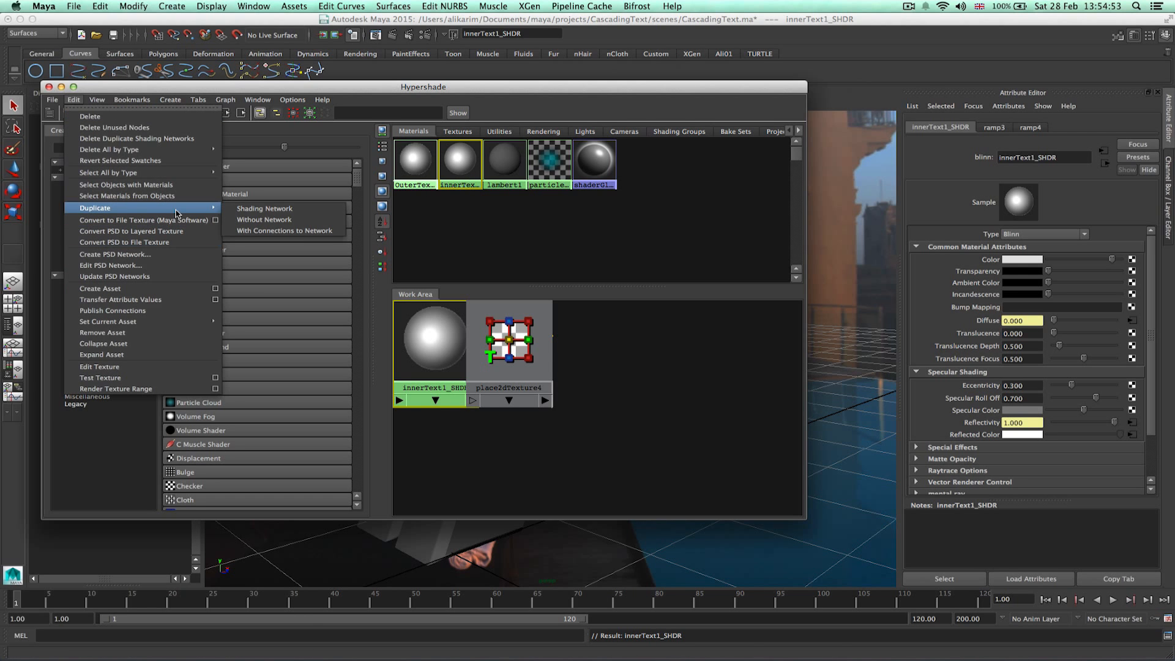
{"action": "left_click", "coordinate": [292, 210]}
{"action": "left_click", "coordinate": [1069, 158]}
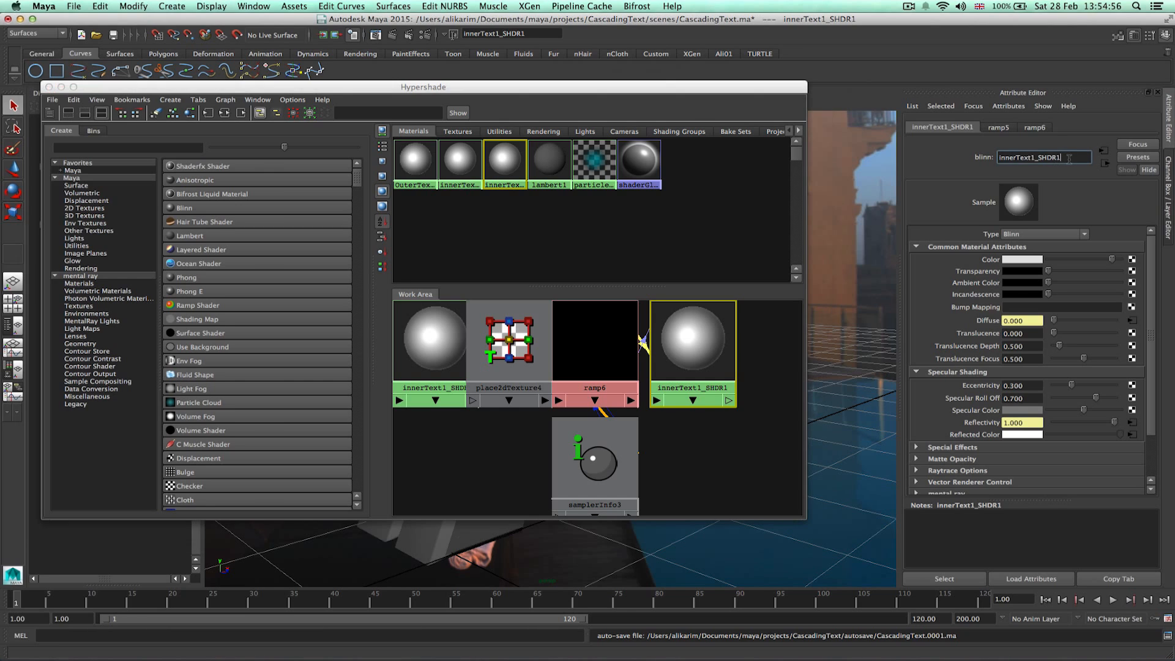
{"action": "key", "text": "Return"}
{"action": "left_click", "coordinate": [1072, 159]}
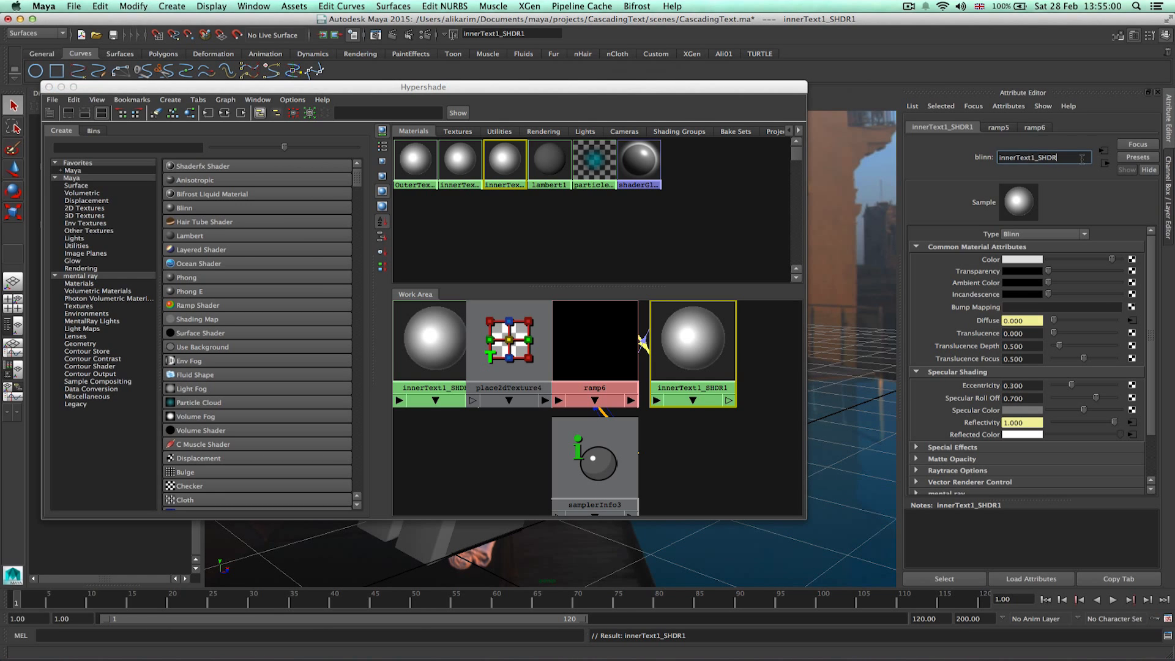
{"action": "key", "text": "Return"}
Set innerText1_SHDR's Color to a dark teal using the colour picker.
{"action": "left_click", "coordinate": [549, 222]}
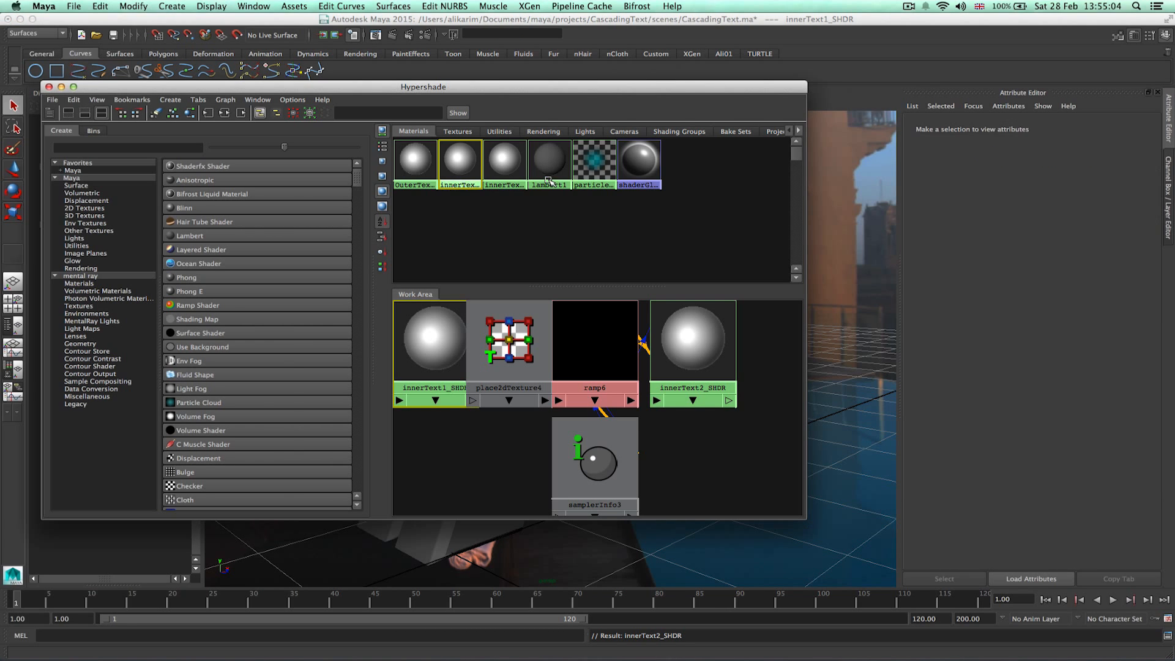
{"action": "left_click", "coordinate": [1017, 260]}
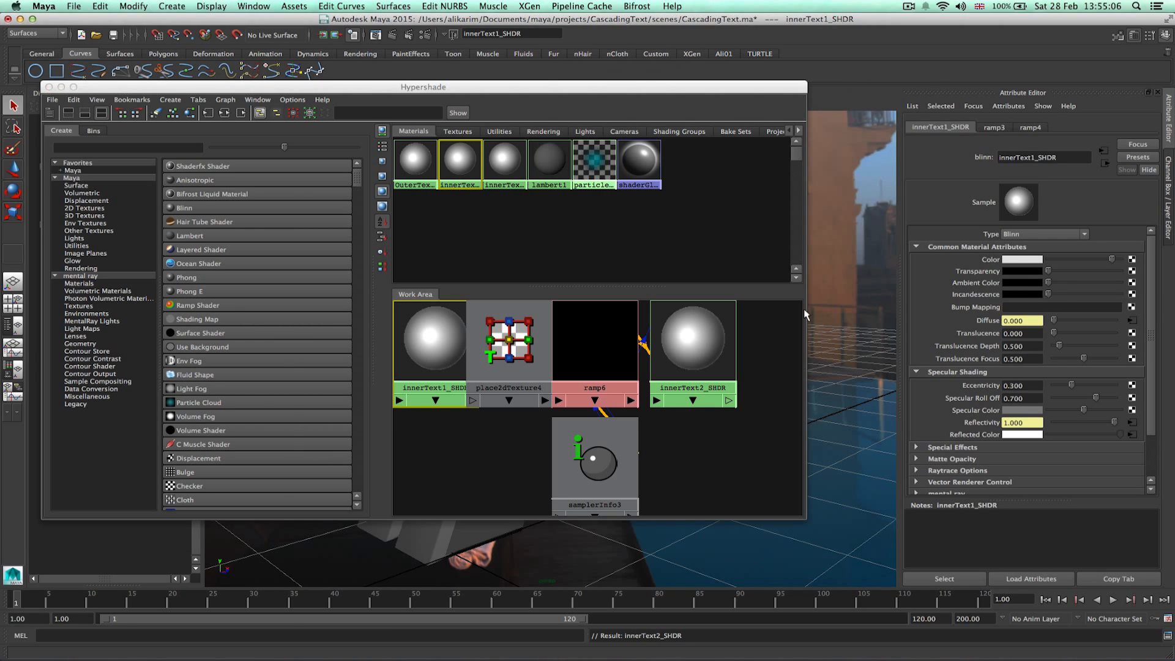
{"action": "left_click", "coordinate": [1026, 260]}
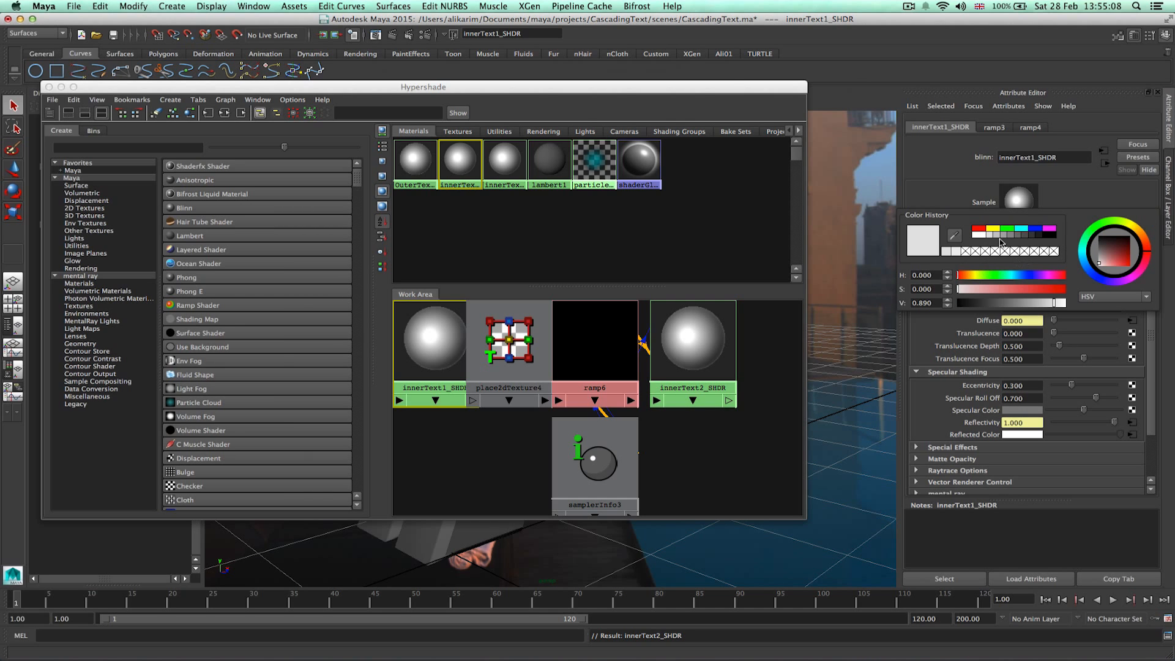
{"action": "left_click", "coordinate": [982, 228]}
{"action": "left_click_drag", "start_coordinate": [1002, 303], "coordinate": [1016, 305]}
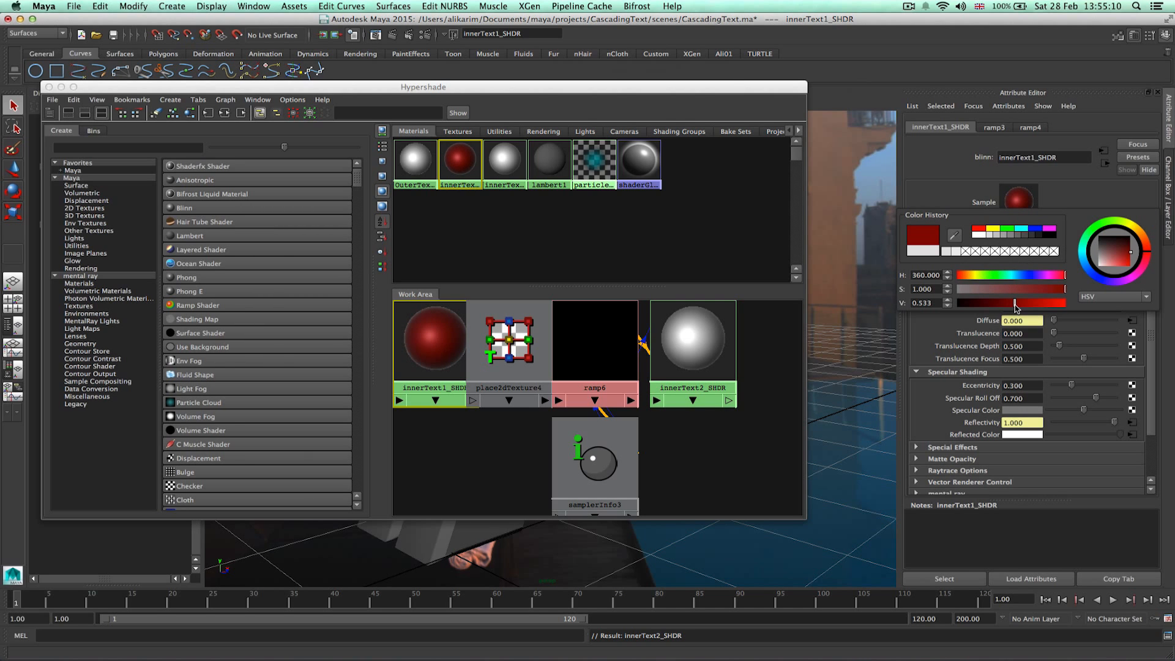
{"action": "left_click", "coordinate": [1006, 229]}
{"action": "left_click_drag", "start_coordinate": [1023, 287], "coordinate": [1020, 304]}
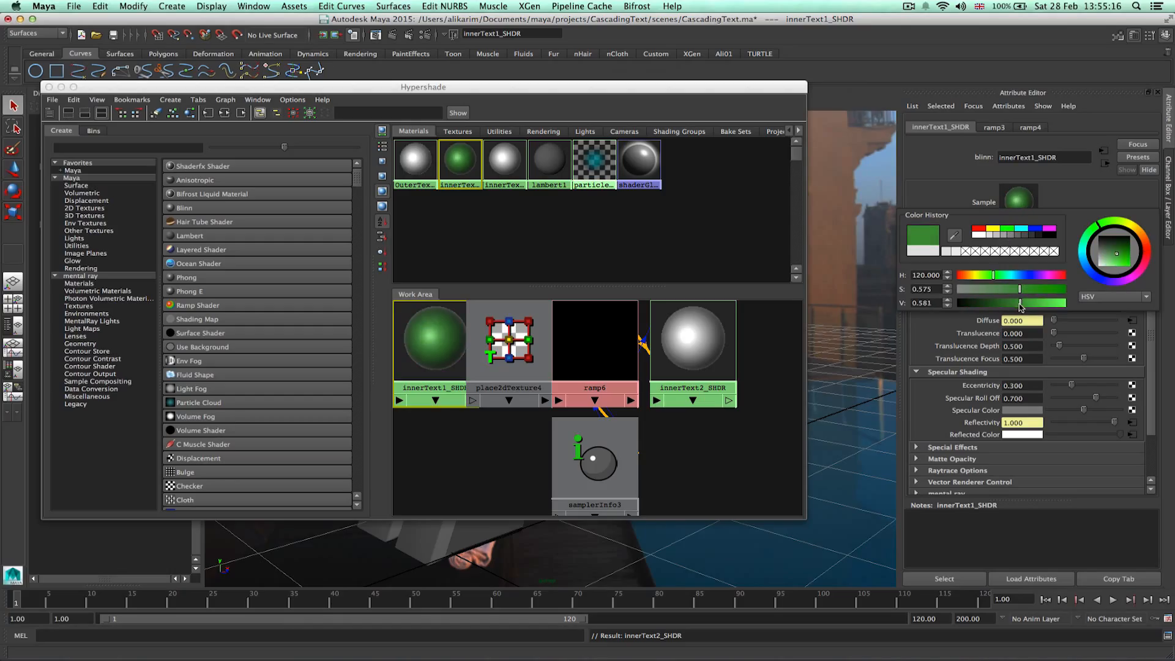
{"action": "left_click", "coordinate": [979, 229]}
{"action": "left_click", "coordinate": [1043, 288]}
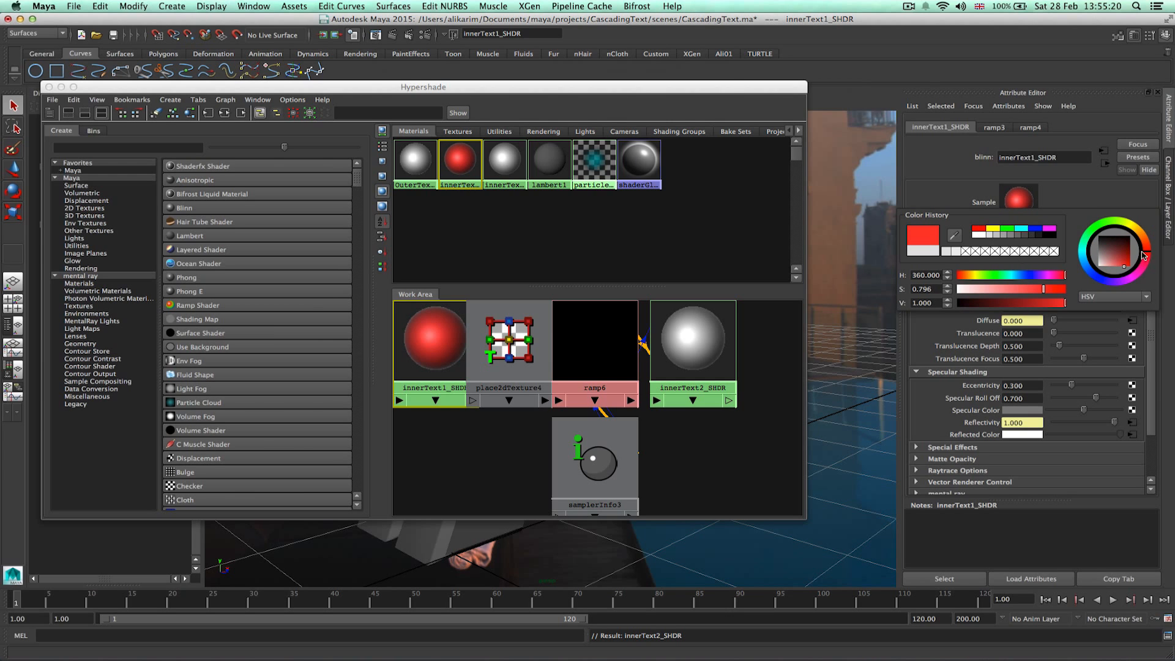
{"action": "left_click_drag", "start_coordinate": [1087, 256], "coordinate": [1099, 241]}
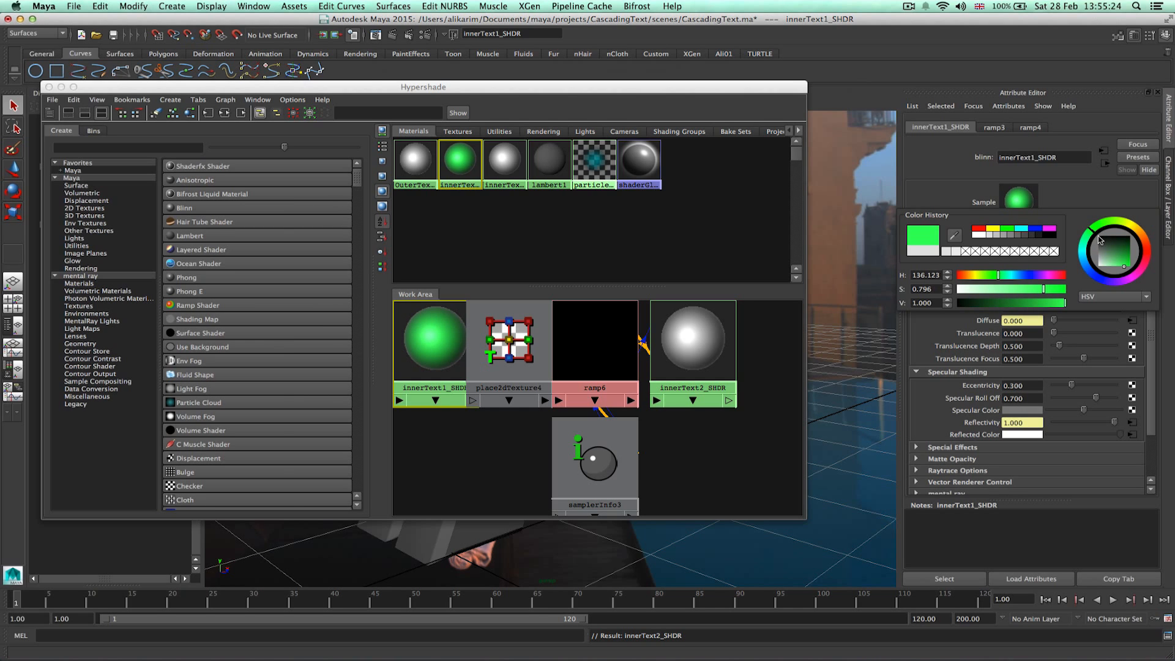
{"action": "left_click", "coordinate": [980, 229]}
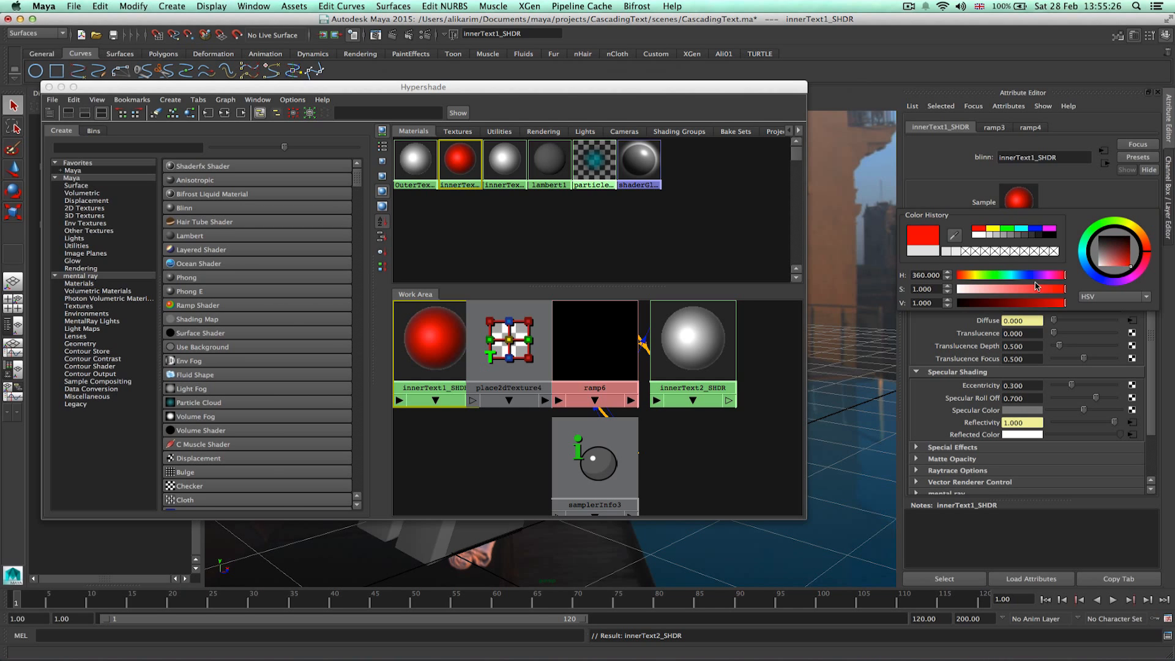
{"action": "left_click_drag", "start_coordinate": [1064, 303], "coordinate": [1014, 304]}
{"action": "left_click_drag", "start_coordinate": [1086, 245], "coordinate": [1086, 252]}
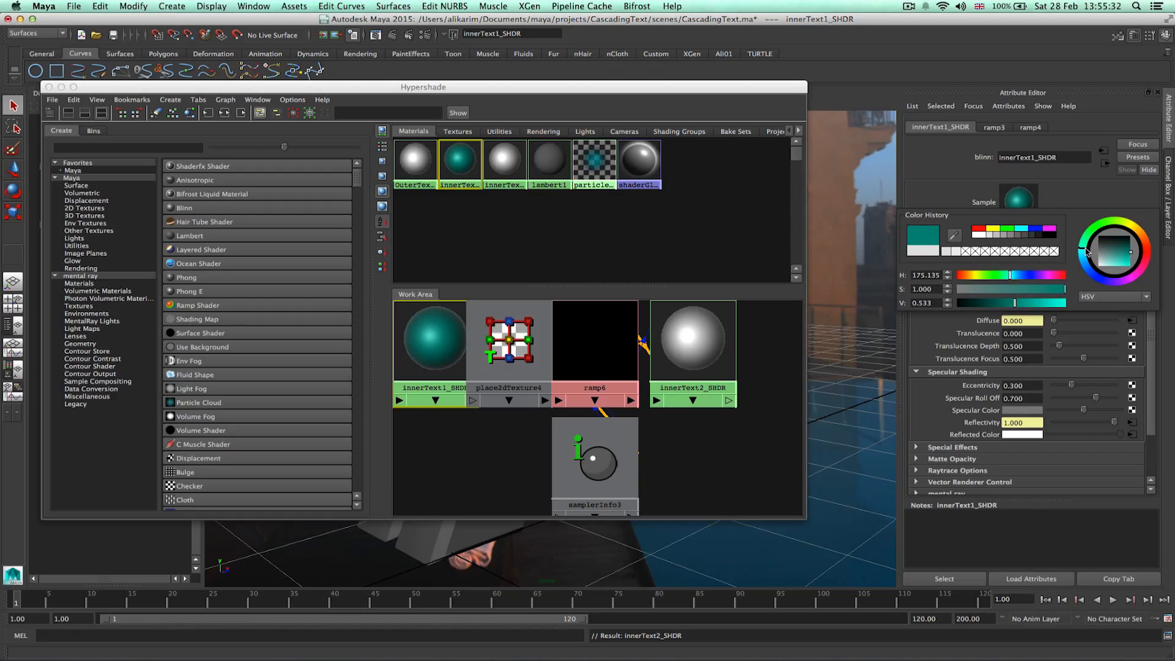
Set innerText2_SHDR's Color to a dark red.
{"action": "left_click", "coordinate": [501, 166]}
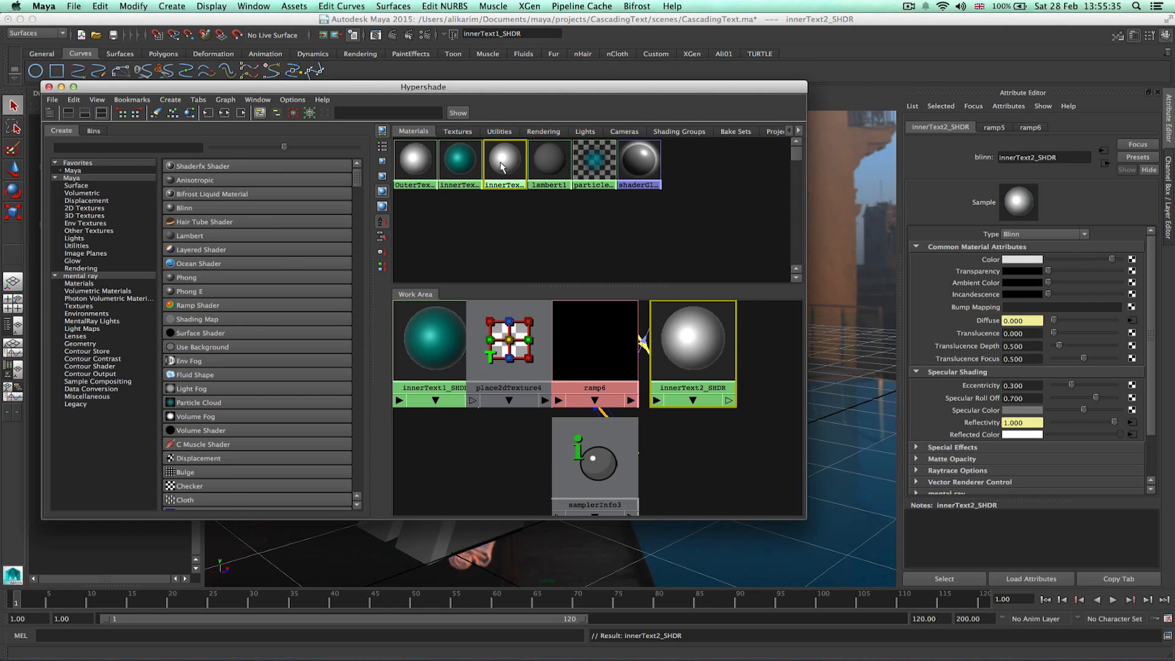
{"action": "left_click", "coordinate": [1028, 260]}
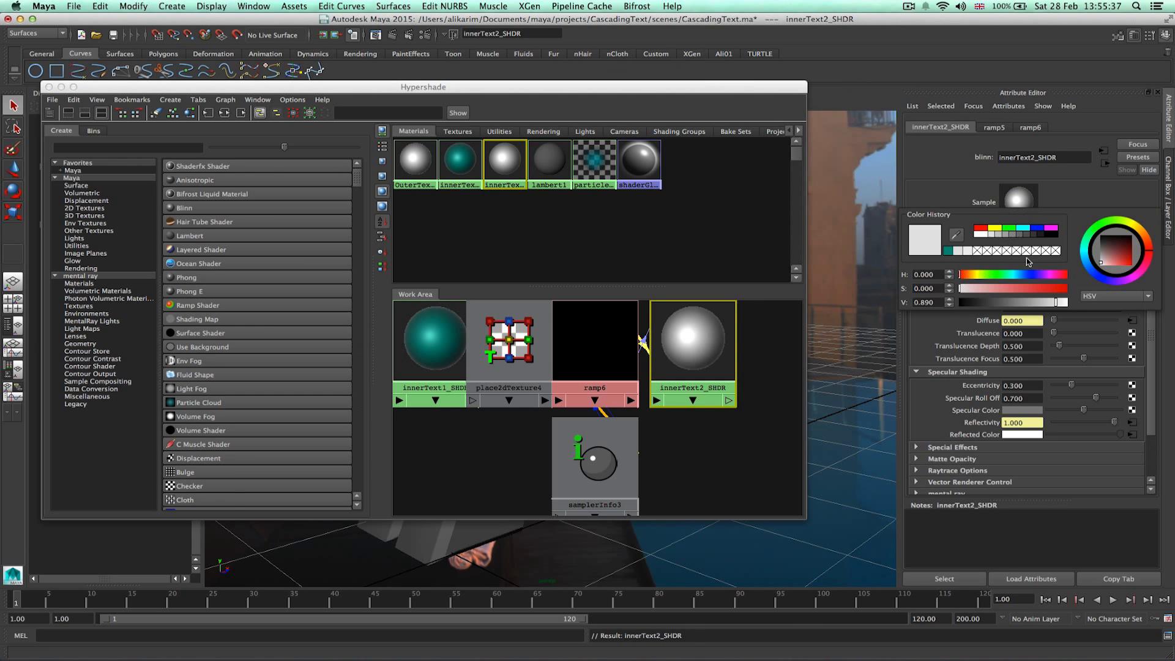
{"action": "left_click", "coordinate": [982, 231]}
{"action": "left_click_drag", "start_coordinate": [1045, 302], "coordinate": [1030, 303]}
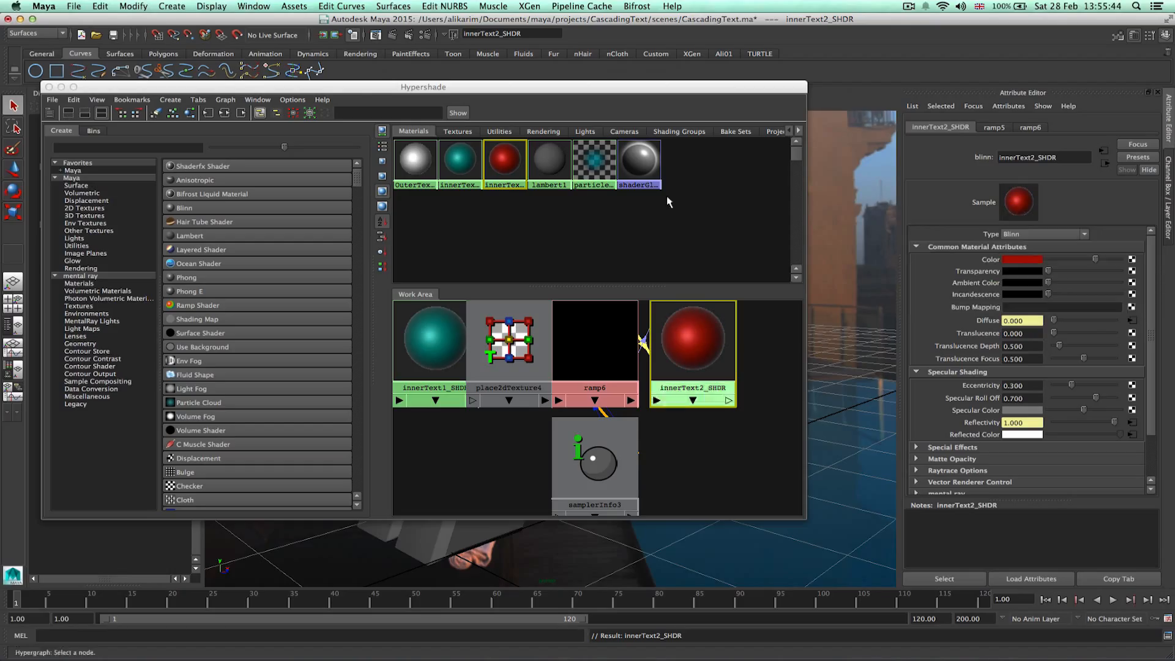
Assign innerText2_SHDR to the letter's back layer and innerText1_SHDR to its front layer in the viewport.
{"action": "left_click_drag", "start_coordinate": [615, 93], "coordinate": [599, 347]}
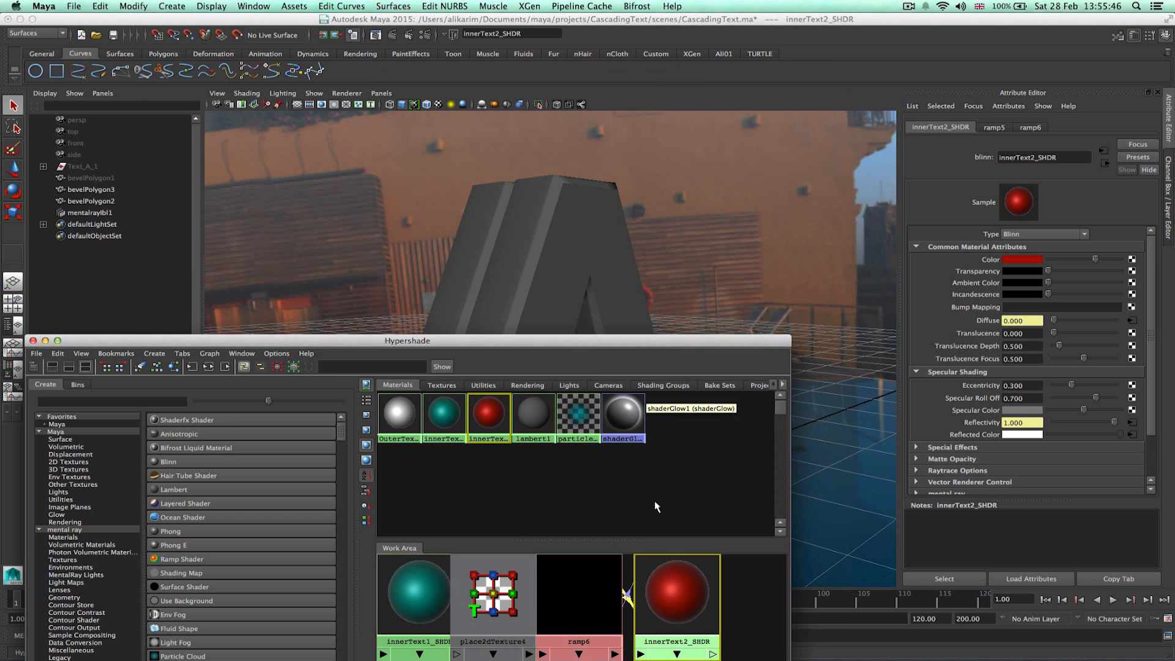
{"action": "middle_click_drag", "start_coordinate": [488, 413], "coordinate": [479, 228]}
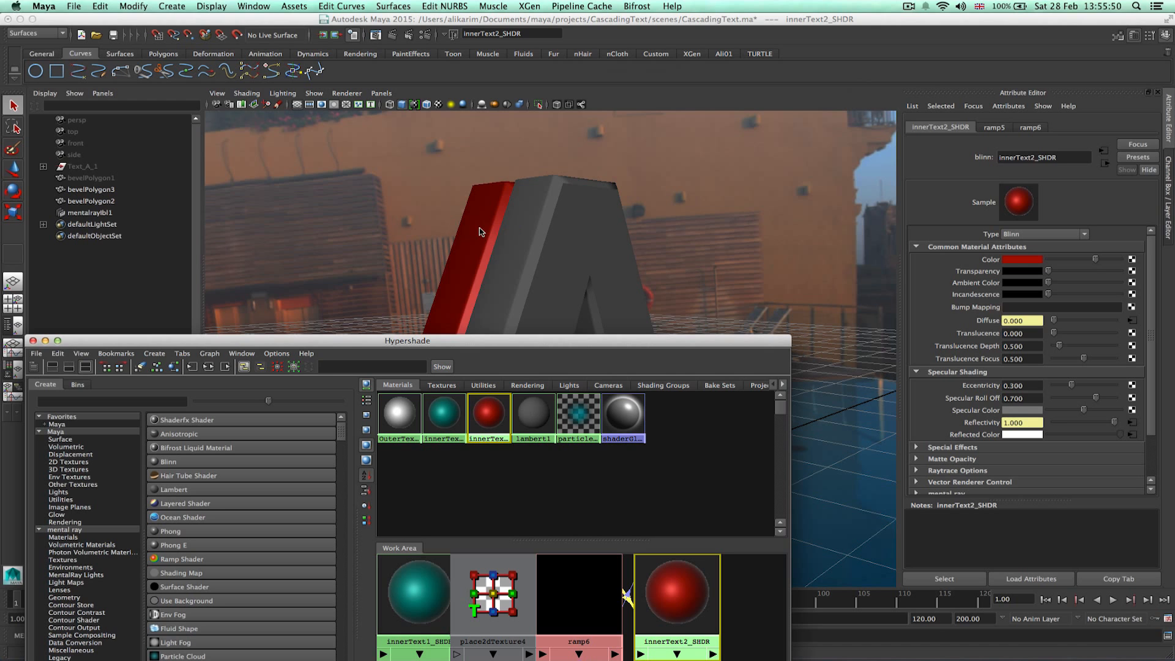
{"action": "left_click", "coordinate": [443, 414]}
{"action": "middle_click_drag", "start_coordinate": [443, 413], "coordinate": [534, 274]}
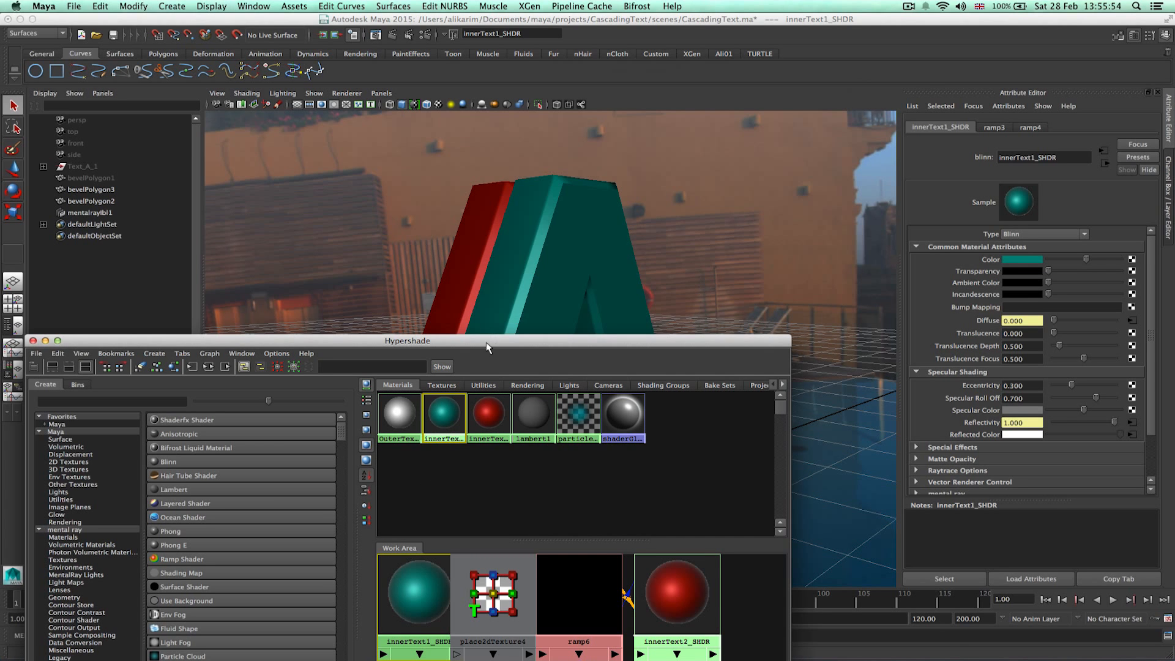
{"action": "left_click_drag", "start_coordinate": [487, 343], "coordinate": [708, 131]}
{"action": "left_click", "coordinate": [256, 133]}
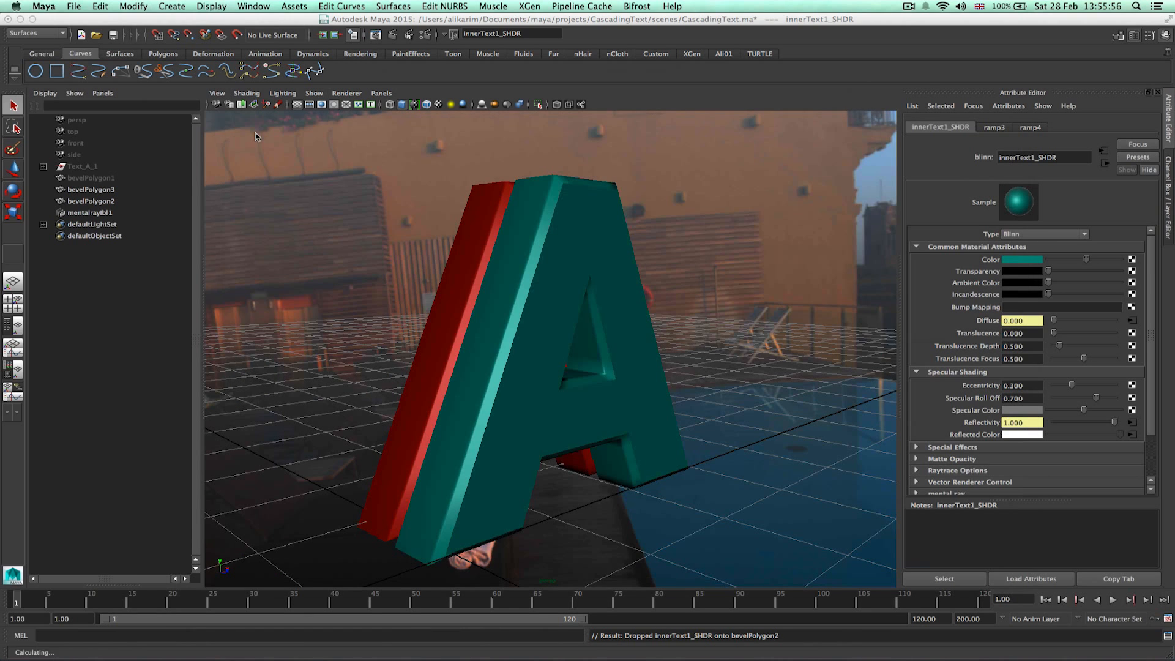
Render the current frame to preview the coloured letter, then close the render window.
{"action": "mouse_move", "coordinate": [496, 441]}
{"action": "left_mouse_down", "text": "alt"}
{"action": "mouse_move", "coordinate": [538, 431]}
{"action": "mouse_move", "coordinate": [497, 436]}
{"action": "left_mouse_up", "text": "alt"}
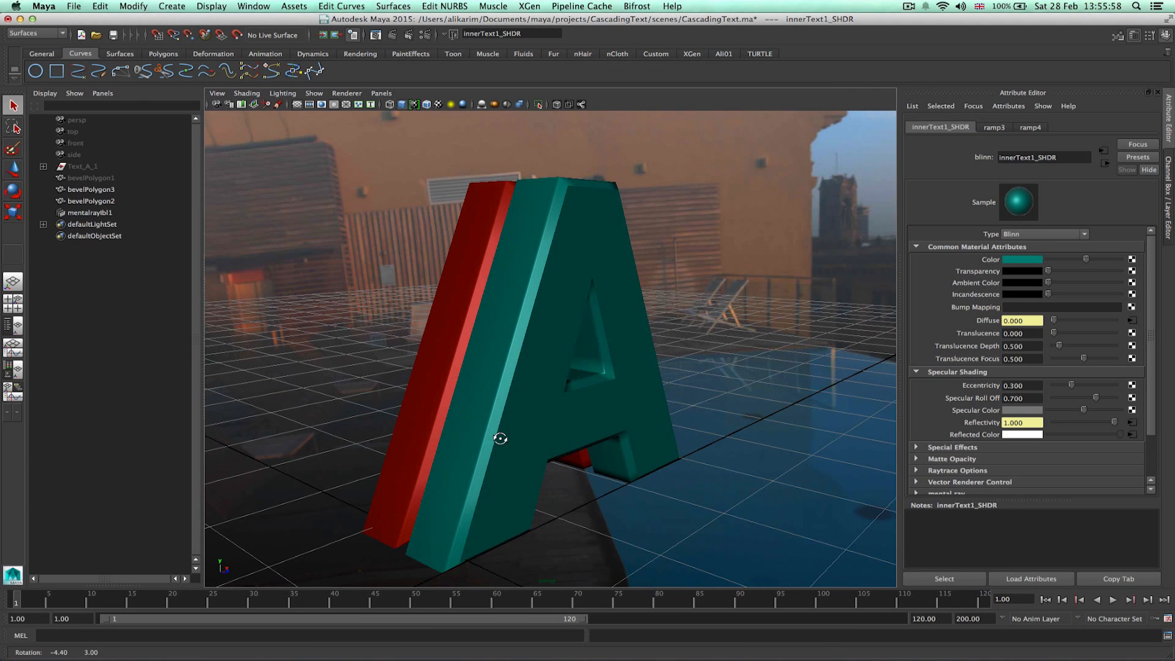
{"action": "left_click", "coordinate": [392, 34]}
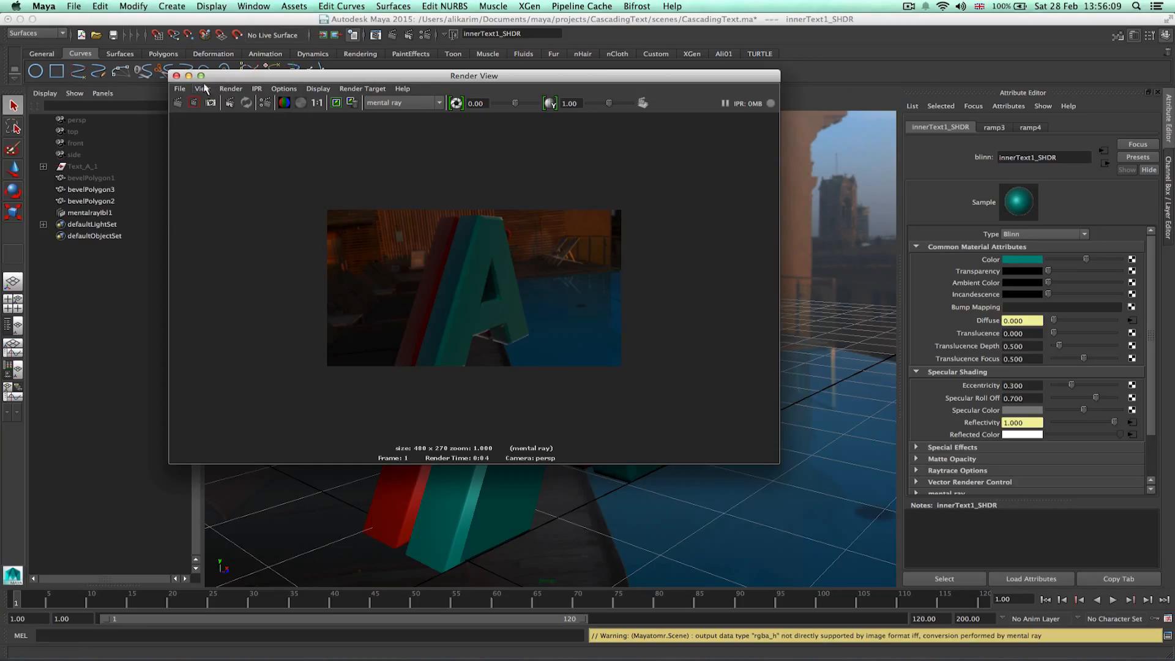
{"action": "left_click", "coordinate": [177, 76]}
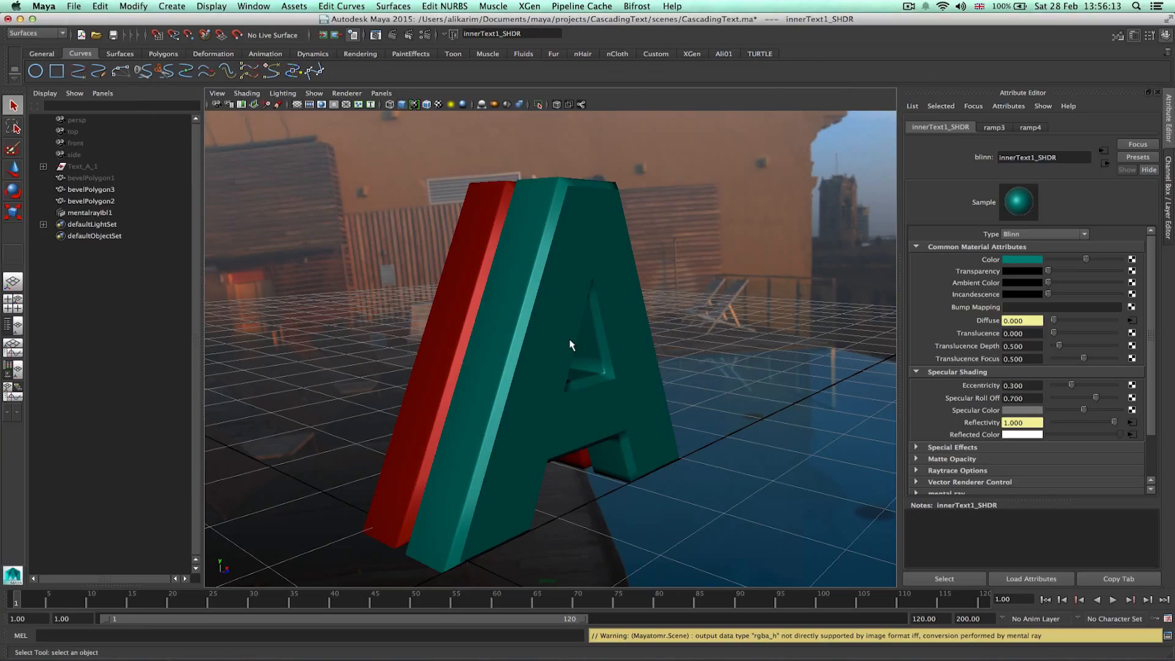
Unhide bevelPolygon1 and select all three bevelPolygon objects in the Outliner.
{"action": "left_click_drag", "start_coordinate": [435, 352], "coordinate": [466, 370], "text": "alt"}
{"action": "left_click", "coordinate": [97, 178]}
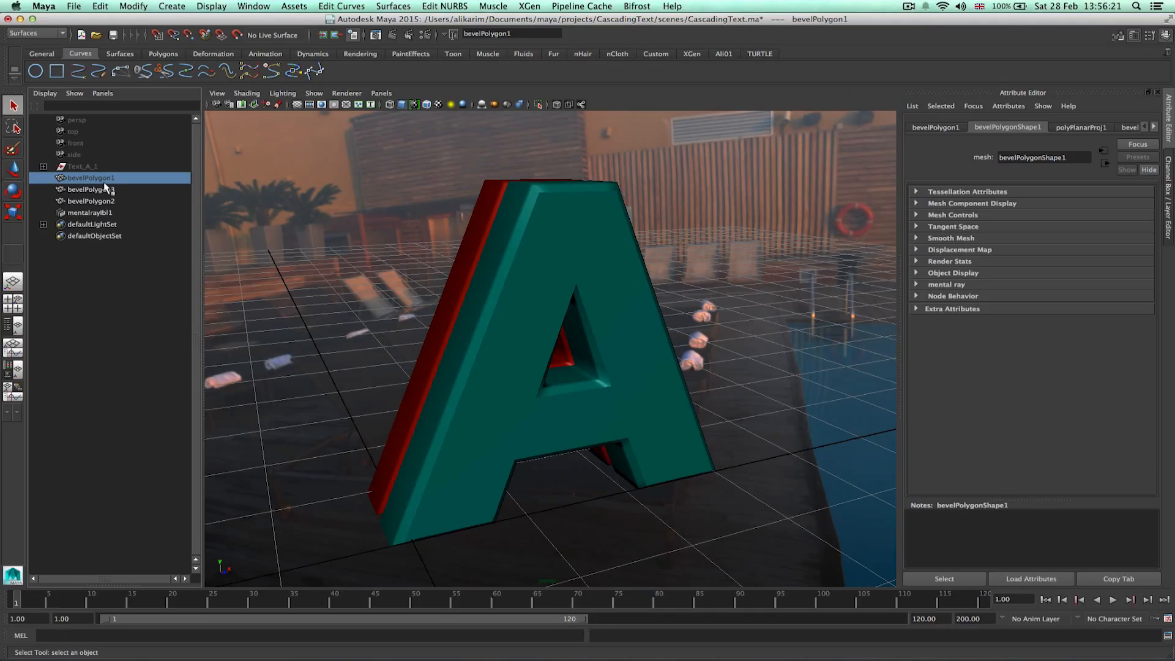
{"action": "key", "text": "shift+h"}
{"action": "left_click", "coordinate": [105, 192]}
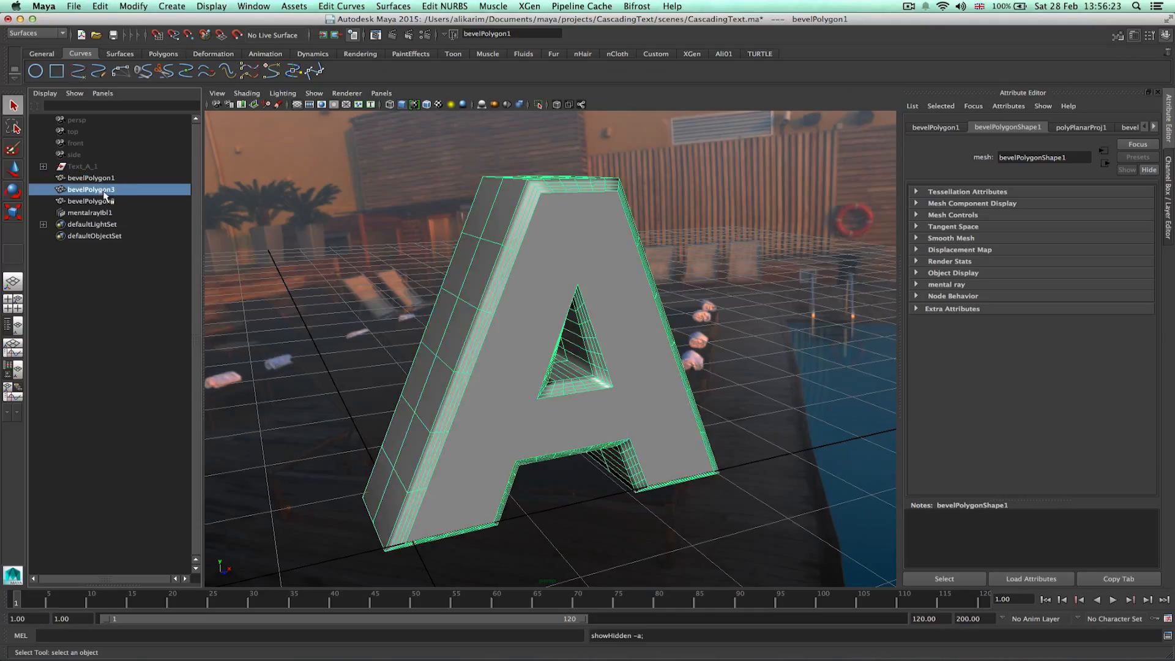
{"action": "left_click", "coordinate": [108, 201], "text": "shift"}
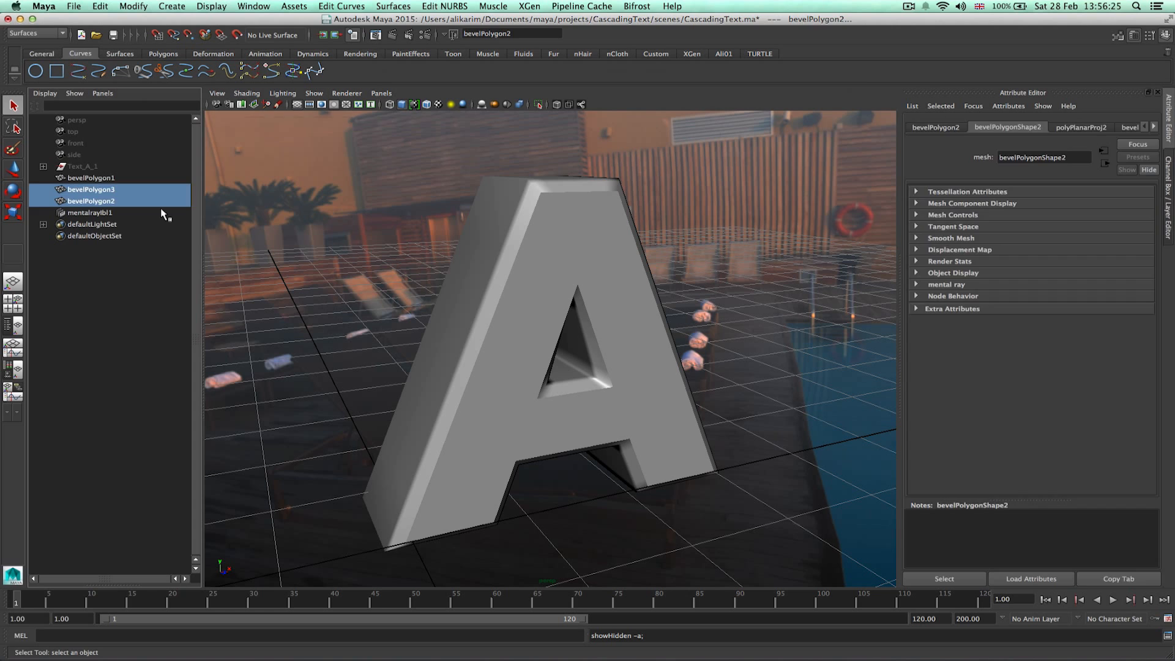
{"action": "left_click", "coordinate": [92, 178], "text": "ctrl"}
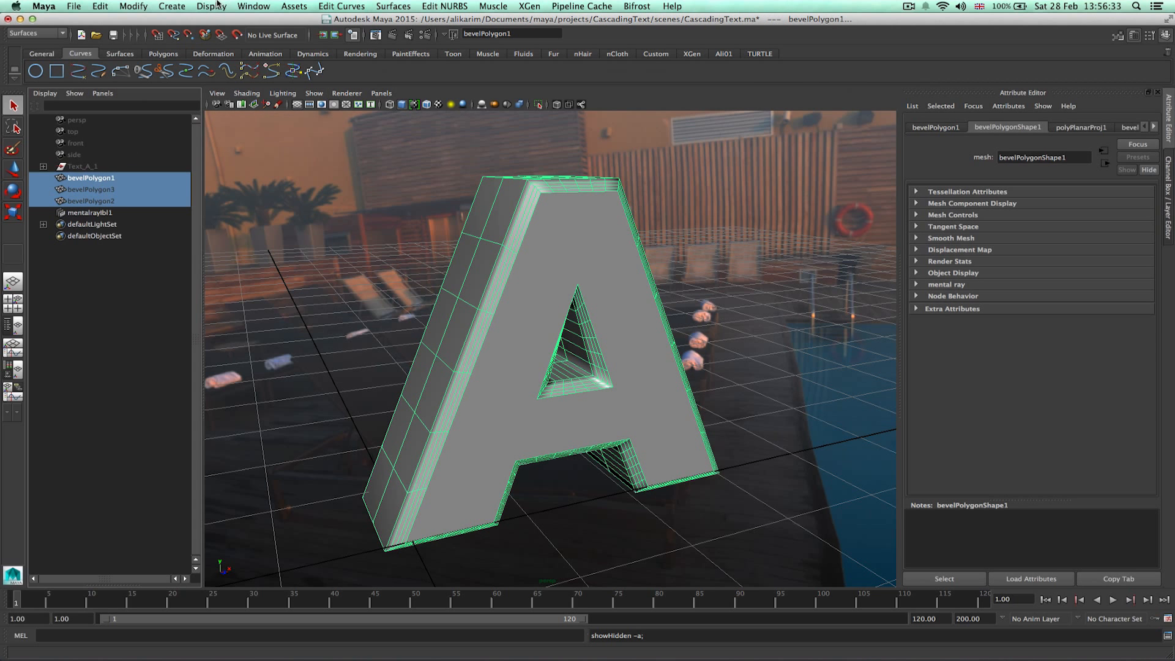
Delete construction history on the three selected bevelPolygon objects, then clear the selection.
{"action": "left_click", "coordinate": [133, 6]}
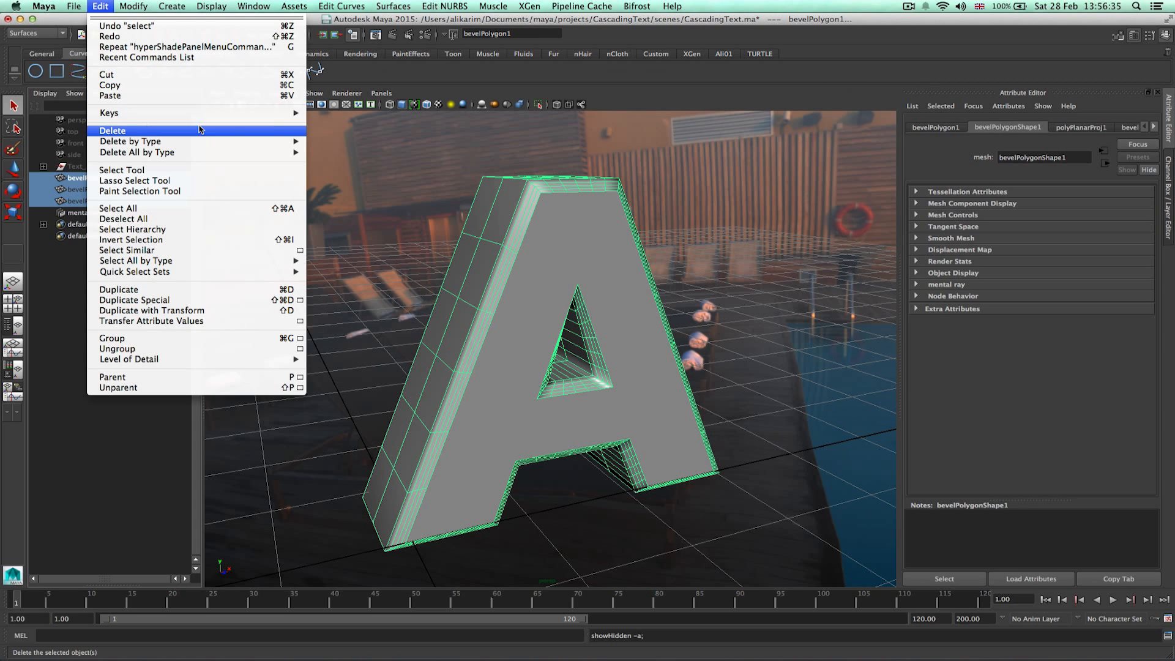
{"action": "mouse_move", "coordinate": [282, 141]}
{"action": "left_click", "coordinate": [336, 141]}
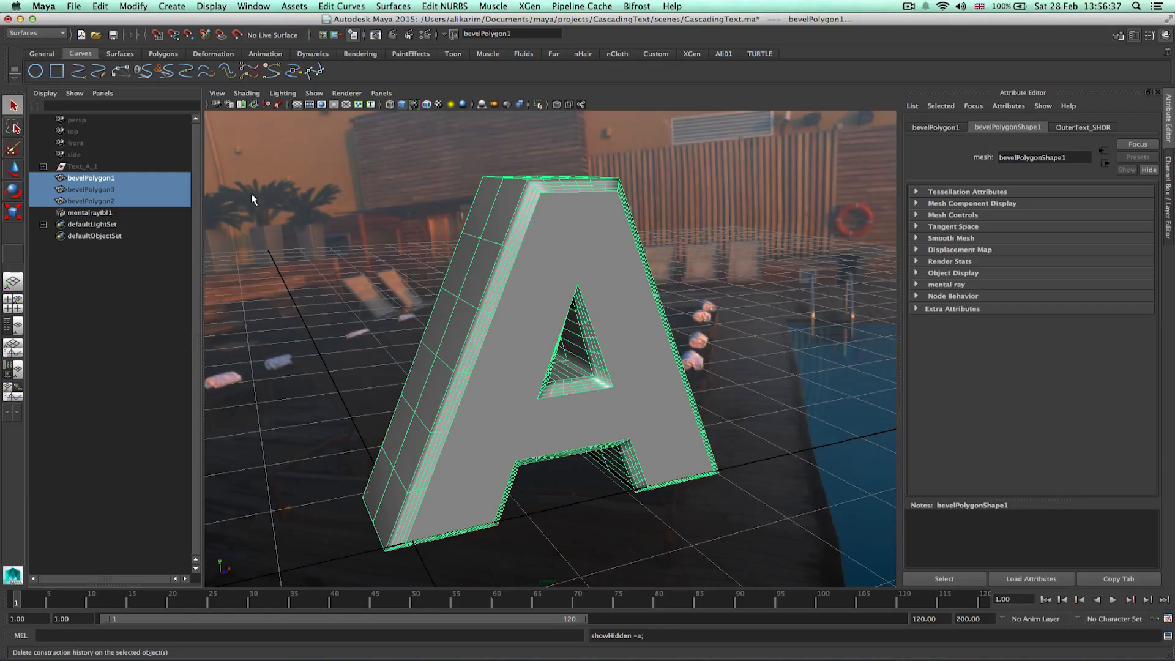
{"action": "left_click", "coordinate": [62, 299]}
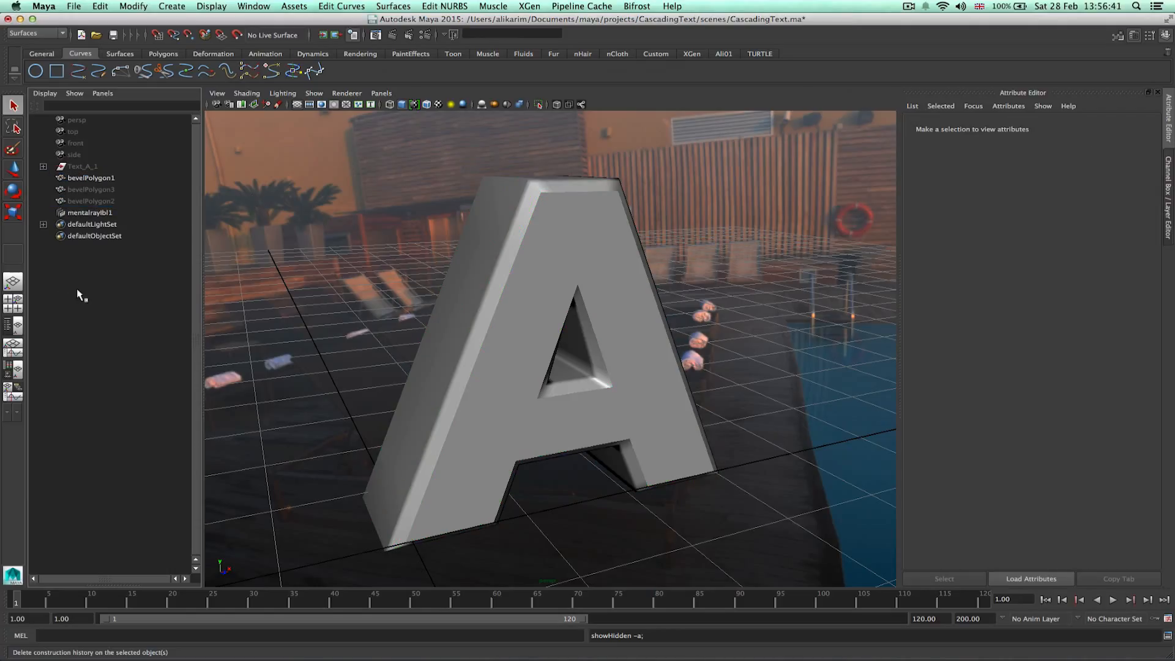
Create a polygon cube and move it up in front of the letter A.
{"action": "scroll", "coordinate": [497, 328], "scroll_direction": "down", "scroll_amount": 3}
{"action": "scroll", "coordinate": [488, 326], "scroll_direction": "down", "scroll_amount": 5}
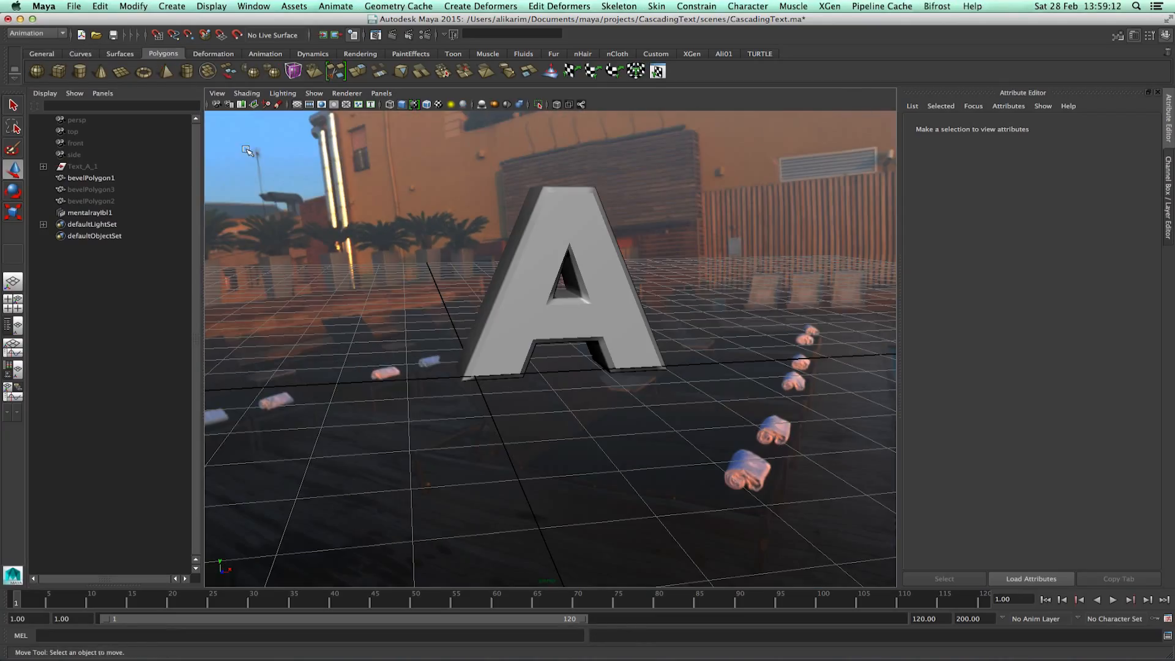
{"action": "left_click", "coordinate": [57, 74]}
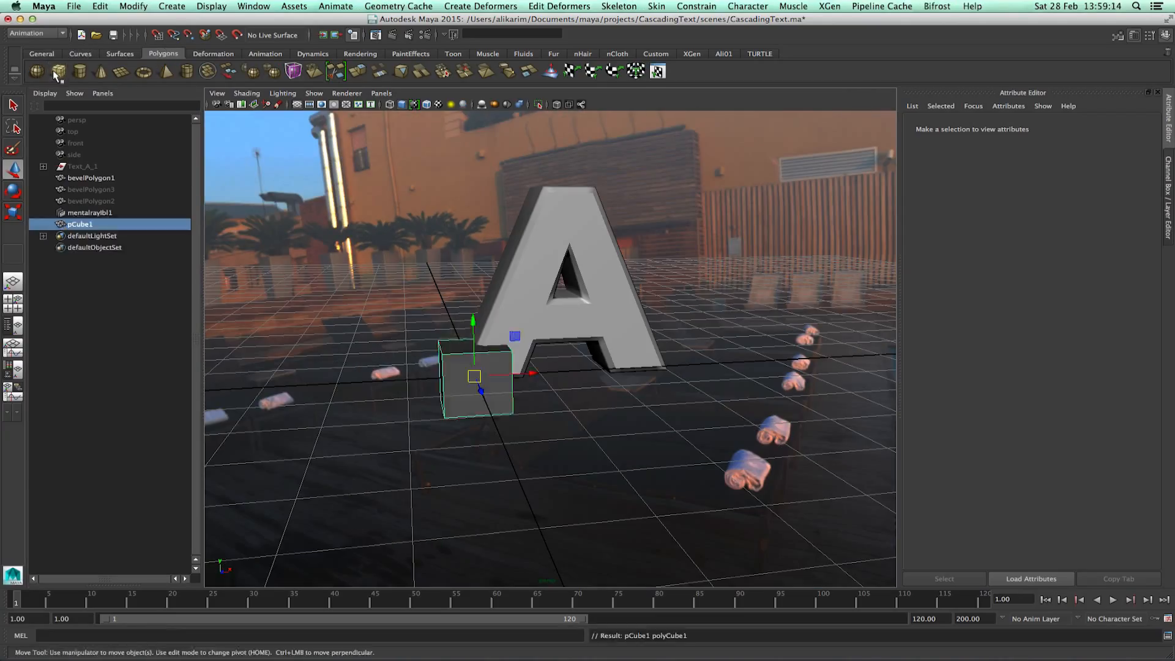
{"action": "left_click_drag", "start_coordinate": [531, 375], "coordinate": [620, 374]}
{"action": "left_click_drag", "start_coordinate": [563, 320], "coordinate": [574, 239]}
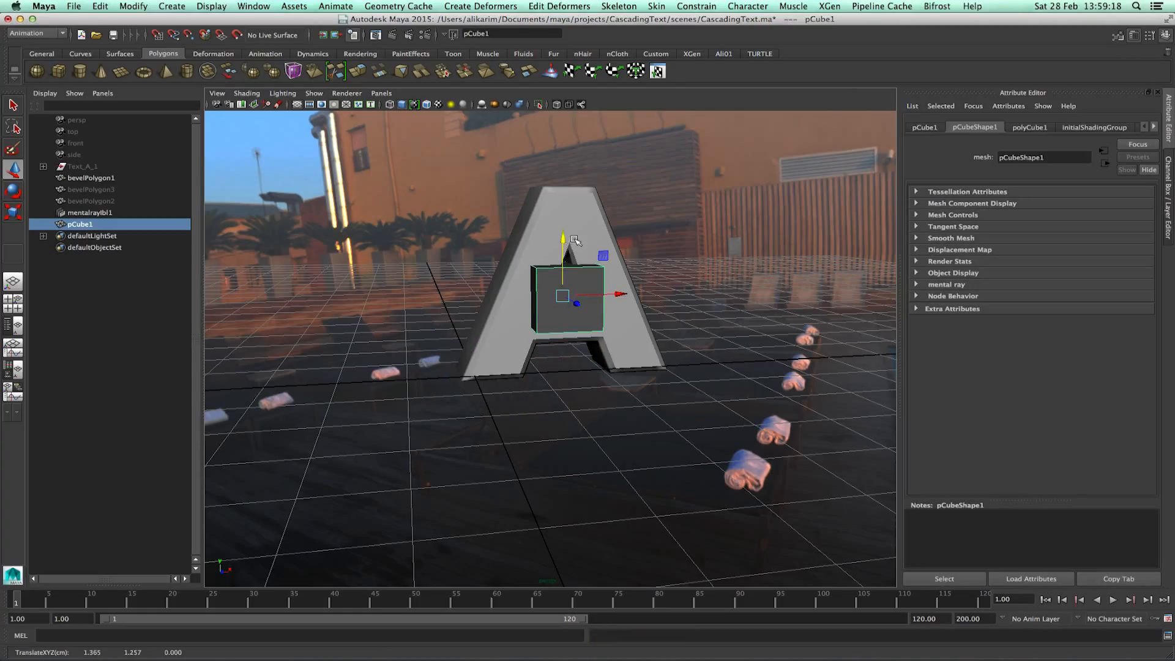
Scale the cube in wireframe view until it fully encloses the letter A.
{"action": "key", "text": "r"}
{"action": "left_click_drag", "start_coordinate": [564, 296], "coordinate": [669, 246]}
{"action": "left_click_drag", "start_coordinate": [589, 304], "coordinate": [698, 304], "text": "alt"}
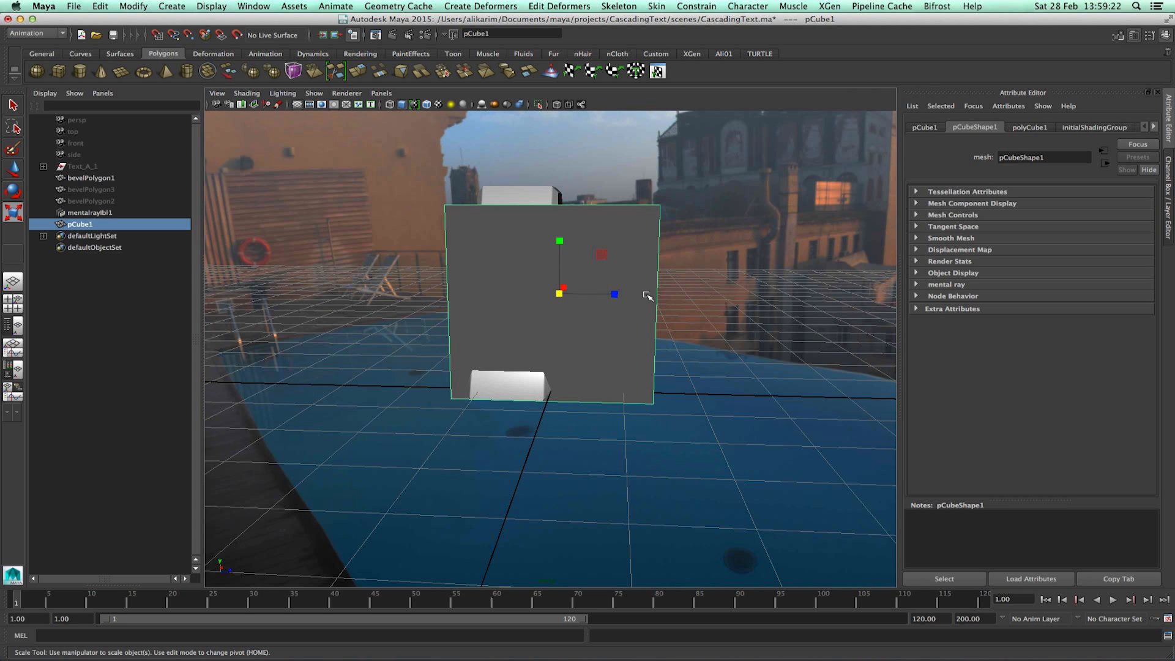
{"action": "key", "text": "w"}
{"action": "key", "text": "4"}
{"action": "left_click_drag", "start_coordinate": [625, 295], "coordinate": [576, 292]}
{"action": "key", "text": "r"}
{"action": "key", "text": "w"}
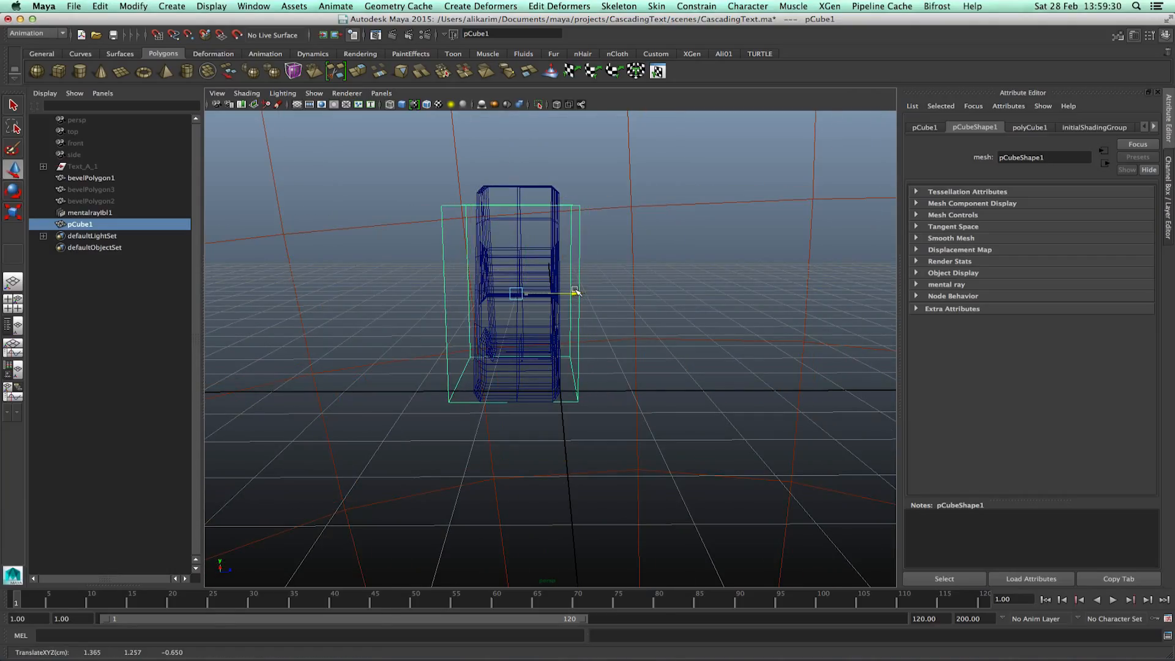
{"action": "left_click_drag", "start_coordinate": [558, 350], "coordinate": [427, 370], "text": "alt"}
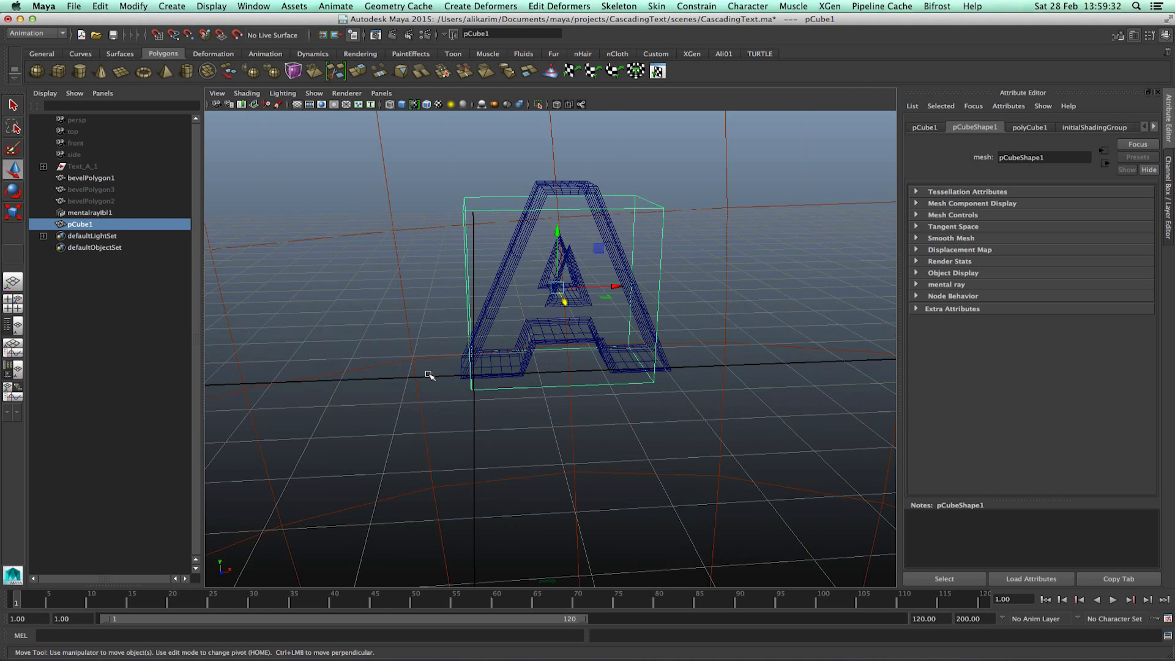
{"action": "key", "text": "r"}
{"action": "left_click_drag", "start_coordinate": [610, 286], "coordinate": [624, 283]}
{"action": "key", "text": "w"}
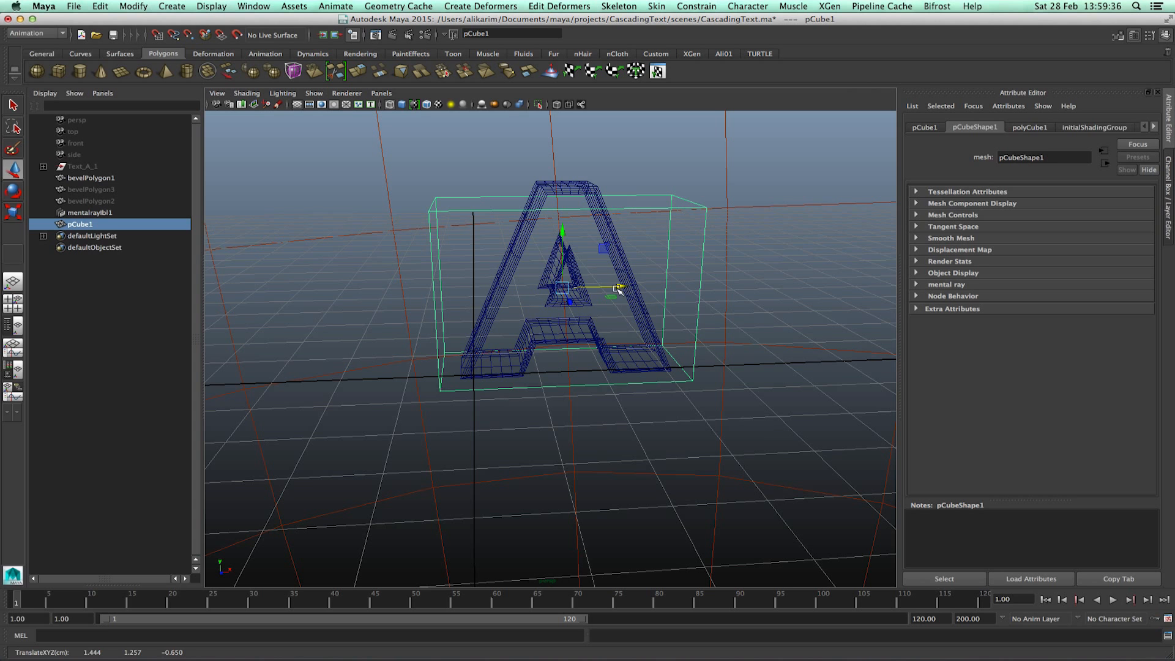
{"action": "key", "text": "r"}
{"action": "left_click_drag", "start_coordinate": [563, 234], "coordinate": [494, 313]}
{"action": "key", "text": "w"}
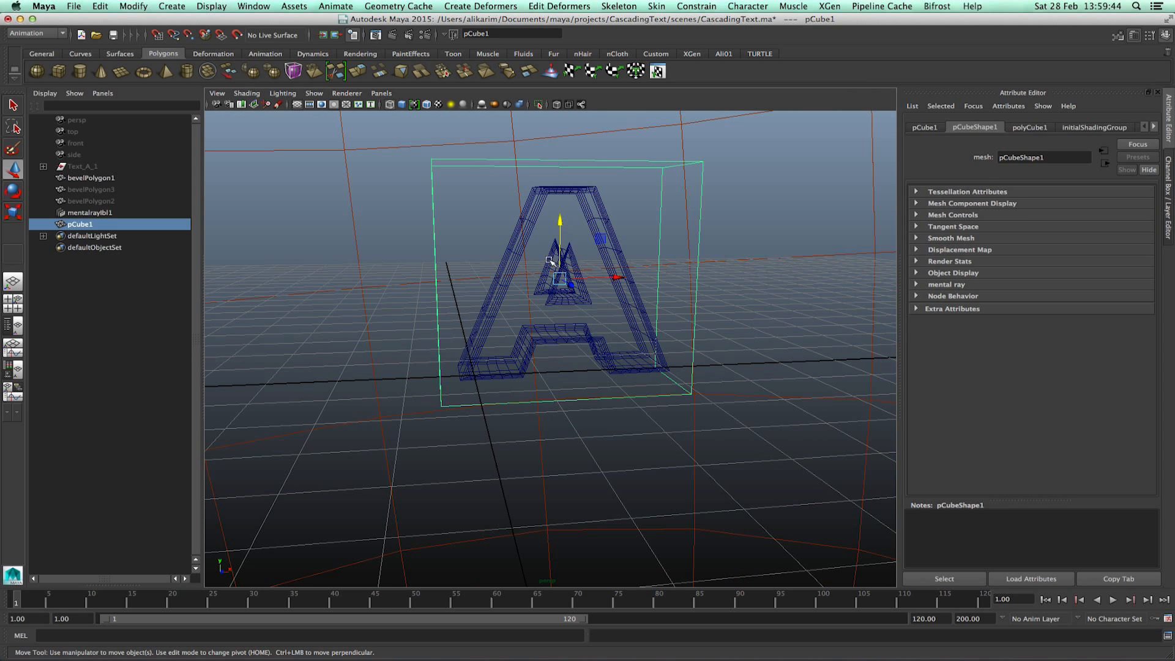
Rotate the cube about -43 degrees and move and scale it beside the letter's lower right side.
{"action": "left_click_drag", "start_coordinate": [559, 229], "coordinate": [617, 441]}
{"action": "key", "text": "e"}
{"action": "left_click_drag", "start_coordinate": [584, 367], "coordinate": [622, 363]}
{"action": "key", "text": "r"}
{"action": "key", "text": "w"}
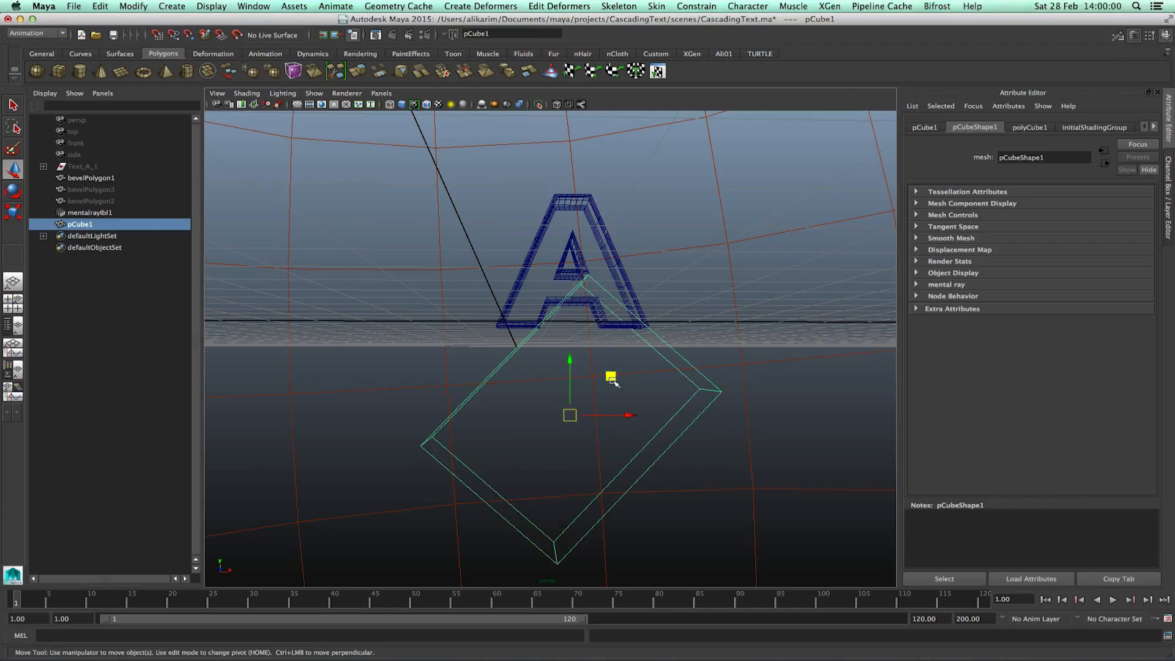
{"action": "left_click_drag", "start_coordinate": [629, 416], "coordinate": [752, 438]}
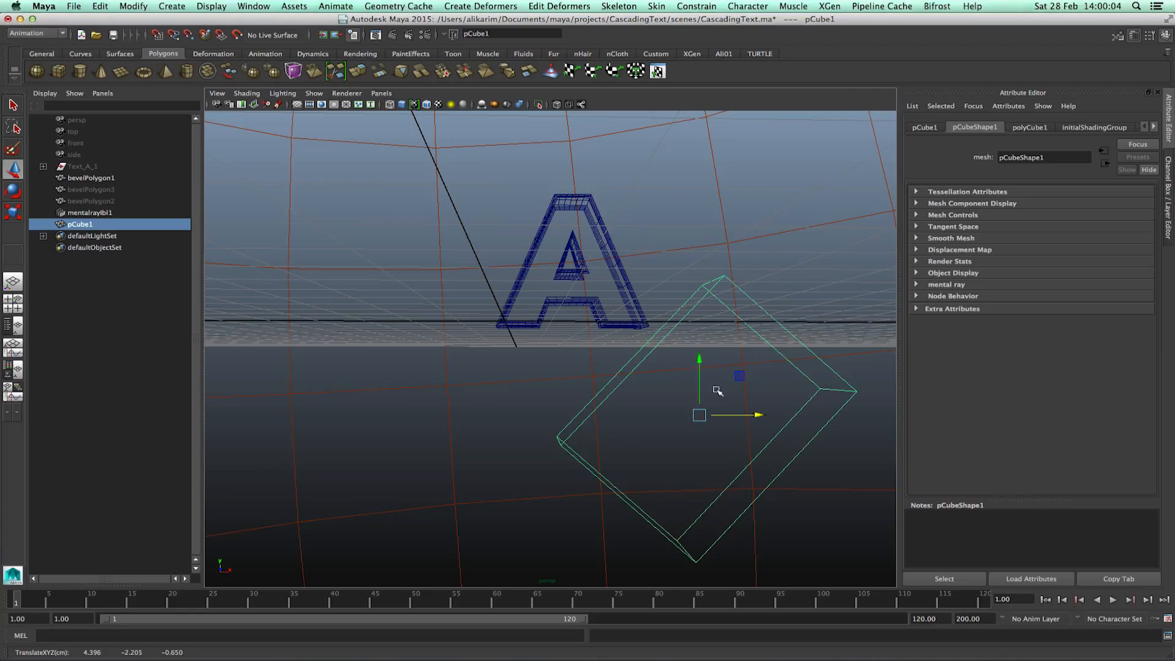
{"action": "left_click_drag", "start_coordinate": [700, 361], "coordinate": [699, 300]}
{"action": "mouse_move", "coordinate": [754, 353]}
{"action": "left_mouse_down"}
{"action": "mouse_move", "coordinate": [679, 359]}
{"action": "mouse_move", "coordinate": [750, 372]}
{"action": "left_mouse_up"}
{"action": "key", "text": "z"}
{"action": "key", "text": "z"}
{"action": "right_click", "coordinate": [687, 339]}
{"action": "key", "text": "w"}
{"action": "left_click_drag", "start_coordinate": [702, 413], "coordinate": [668, 395]}
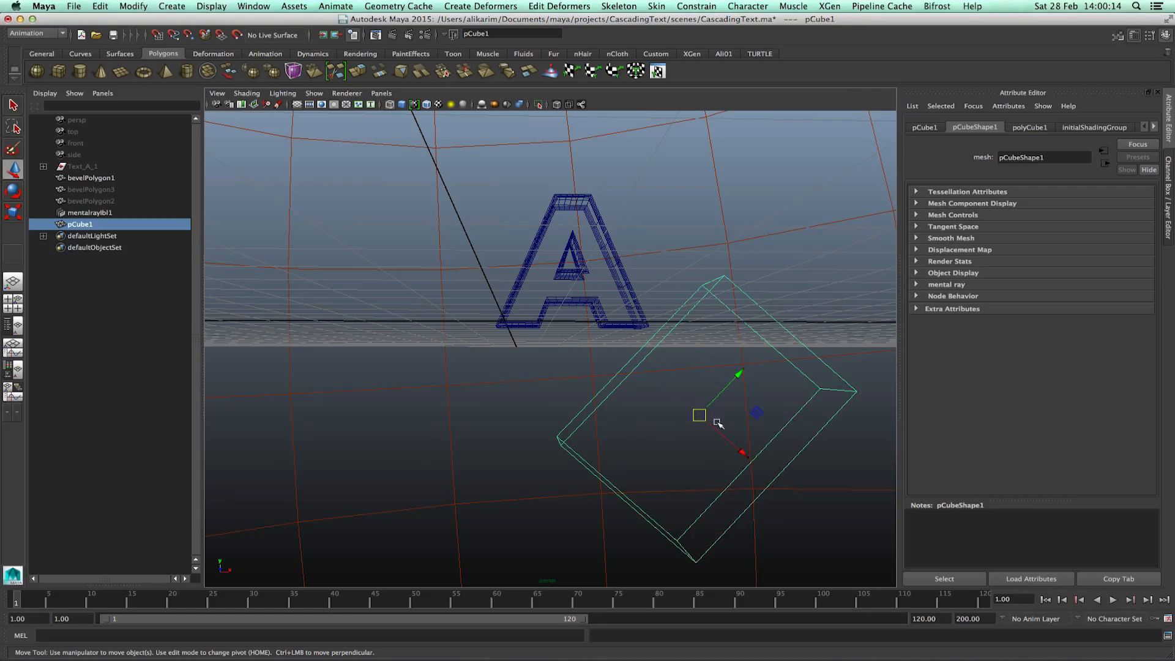
{"action": "left_click_drag", "start_coordinate": [746, 451], "coordinate": [661, 461]}
{"action": "key", "text": "r"}
{"action": "left_click_drag", "start_coordinate": [580, 330], "coordinate": [599, 314]}
{"action": "key", "text": "w"}
{"action": "key", "text": "r"}
{"action": "left_click_drag", "start_coordinate": [611, 368], "coordinate": [602, 392]}
{"action": "left_click_drag", "start_coordinate": [594, 318], "coordinate": [600, 311]}
{"action": "left_click_drag", "start_coordinate": [543, 366], "coordinate": [751, 519], "text": "alt"}
{"action": "key", "text": "w"}
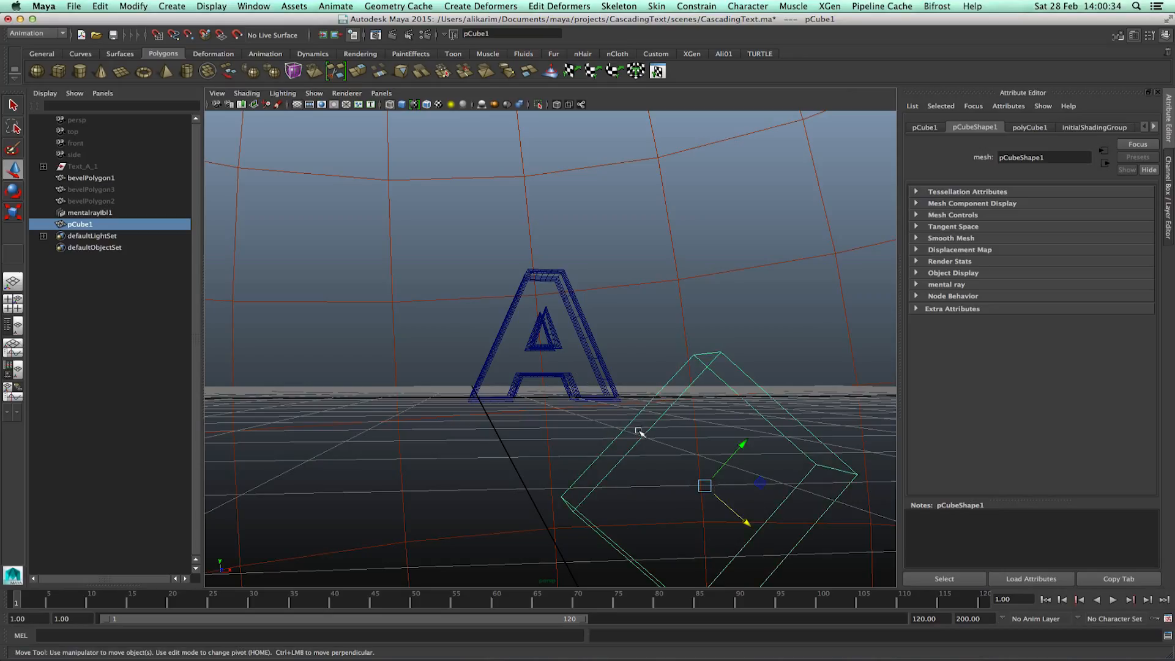
Duplicate the mask cube twice.
{"action": "left_click", "coordinate": [134, 313]}
{"action": "left_click", "coordinate": [88, 225]}
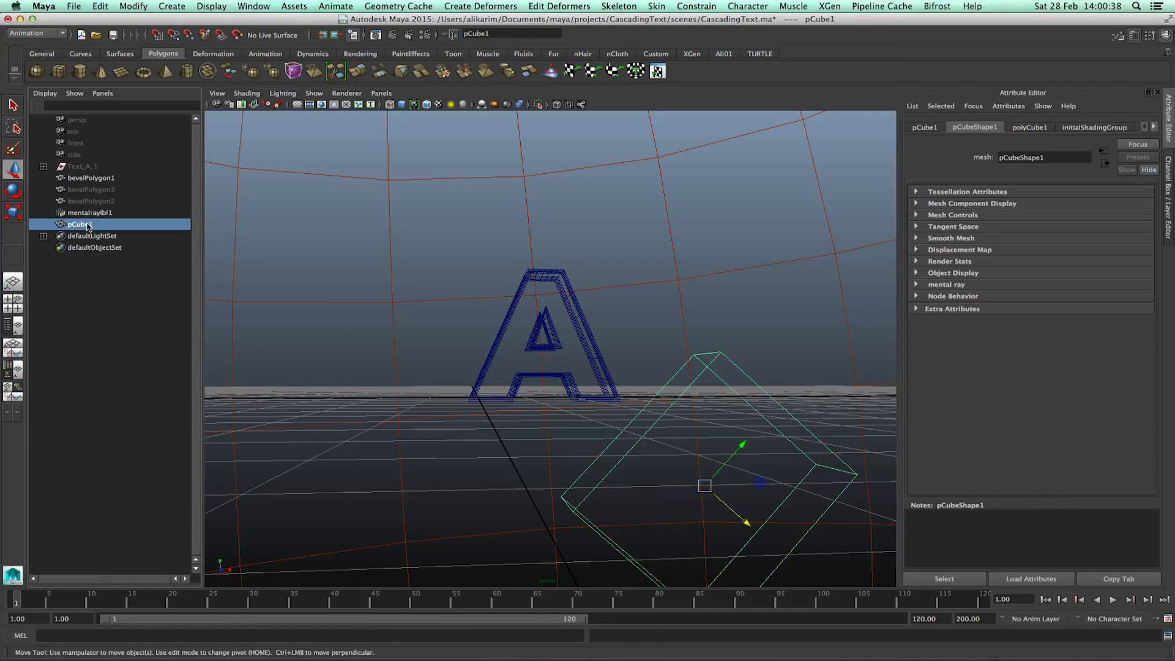
{"action": "key", "text": "ctrl+d"}
{"action": "key", "text": "ctrl+d"}
{"action": "left_click", "coordinate": [109, 301]}
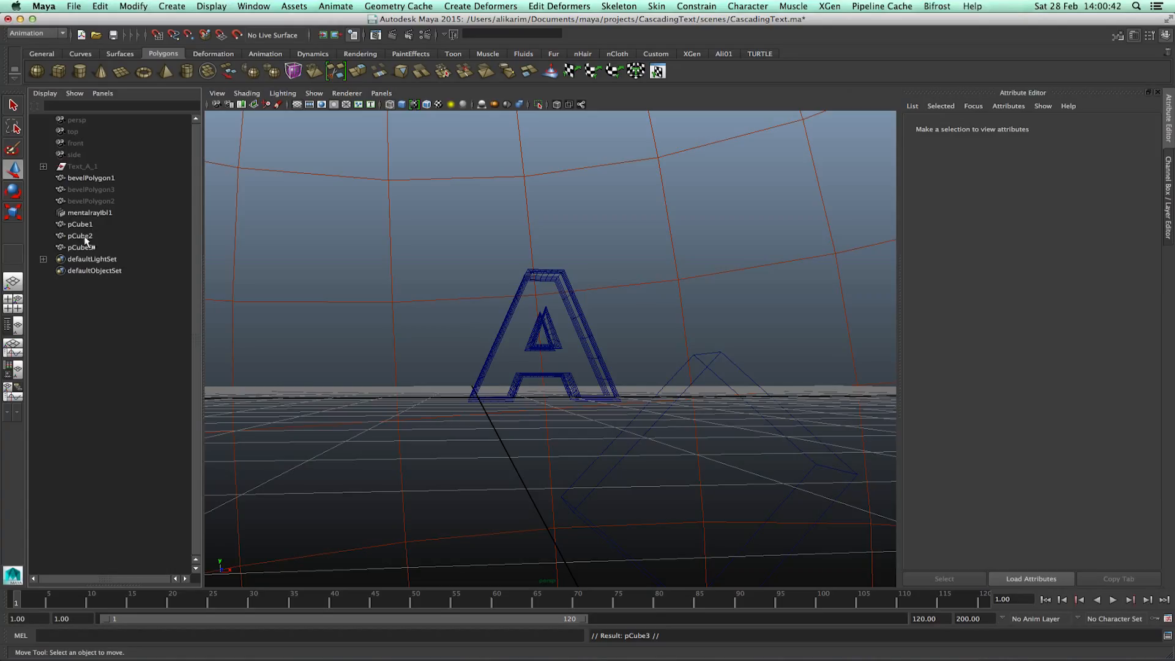
Inspect the bevelPolygon objects and the cubes by selecting each one in the Outliner.
{"action": "left_click", "coordinate": [98, 189]}
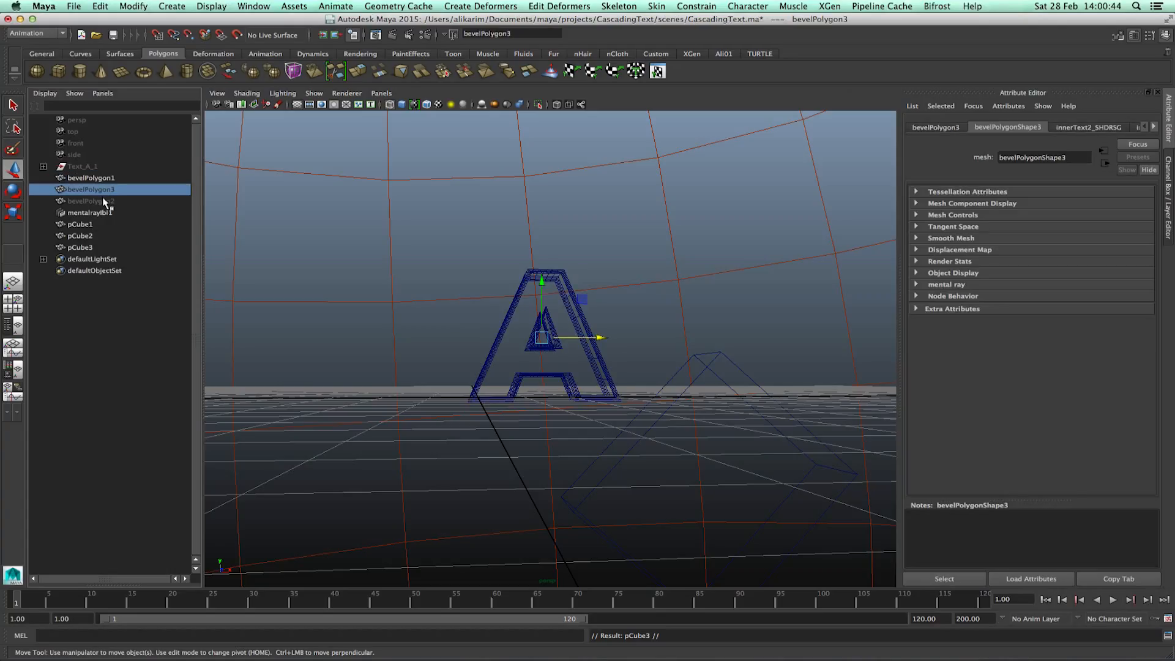
{"action": "left_click", "coordinate": [104, 199]}
{"action": "left_click", "coordinate": [89, 236]}
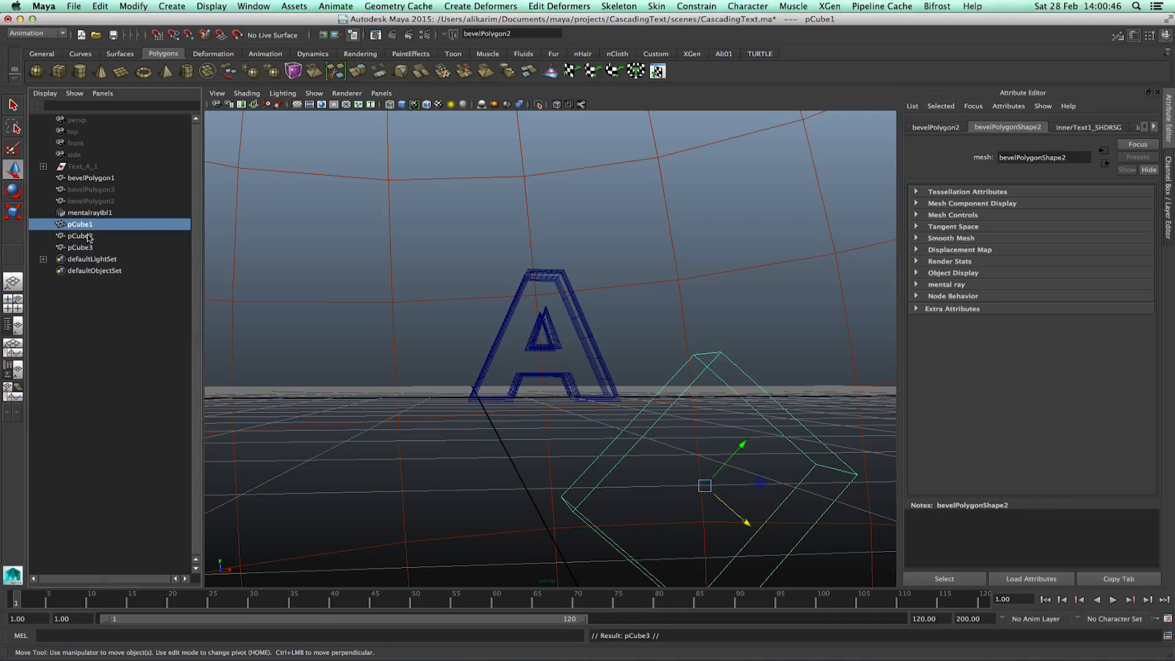
{"action": "left_click", "coordinate": [91, 248]}
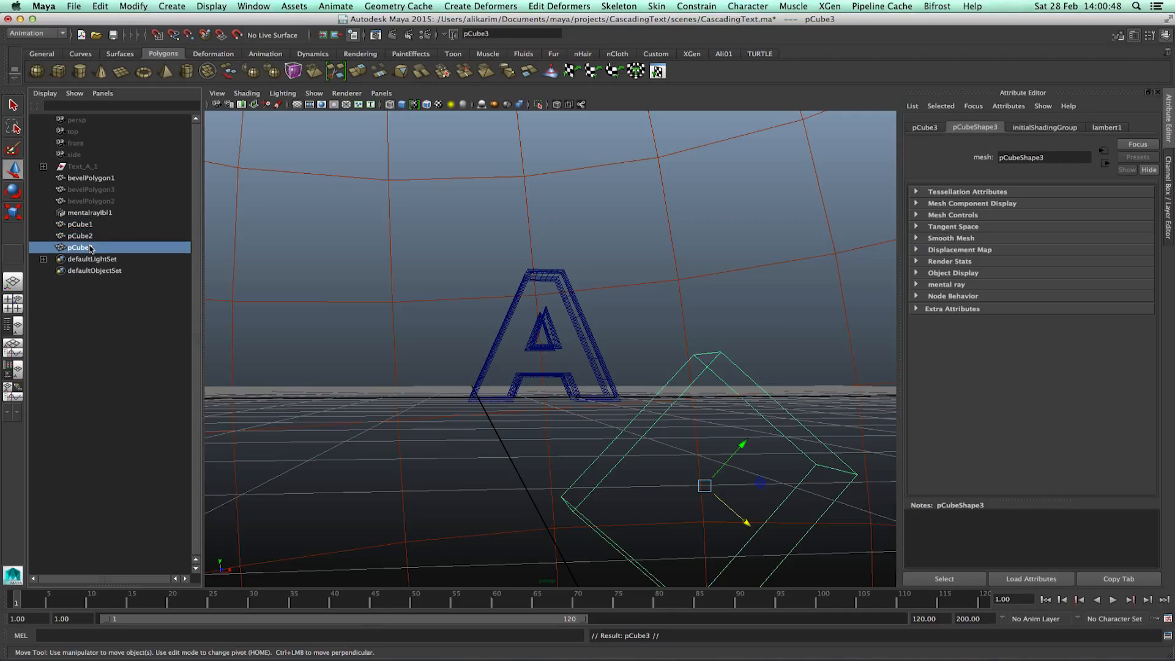
{"action": "left_click", "coordinate": [119, 297]}
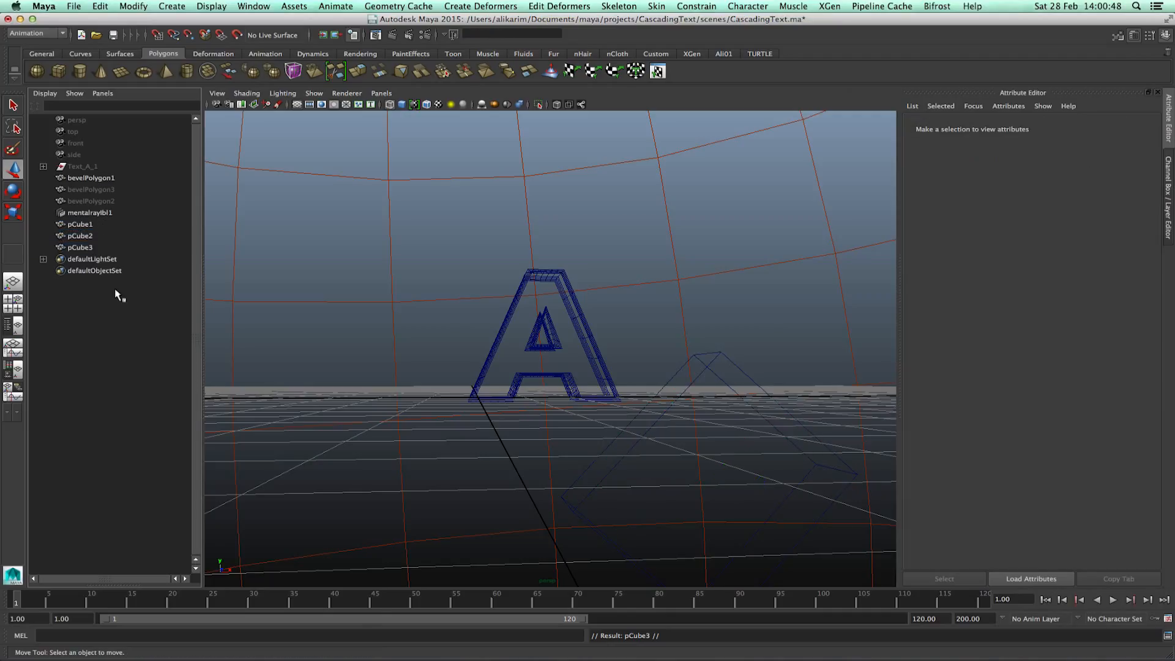
{"action": "left_click", "coordinate": [80, 224]}
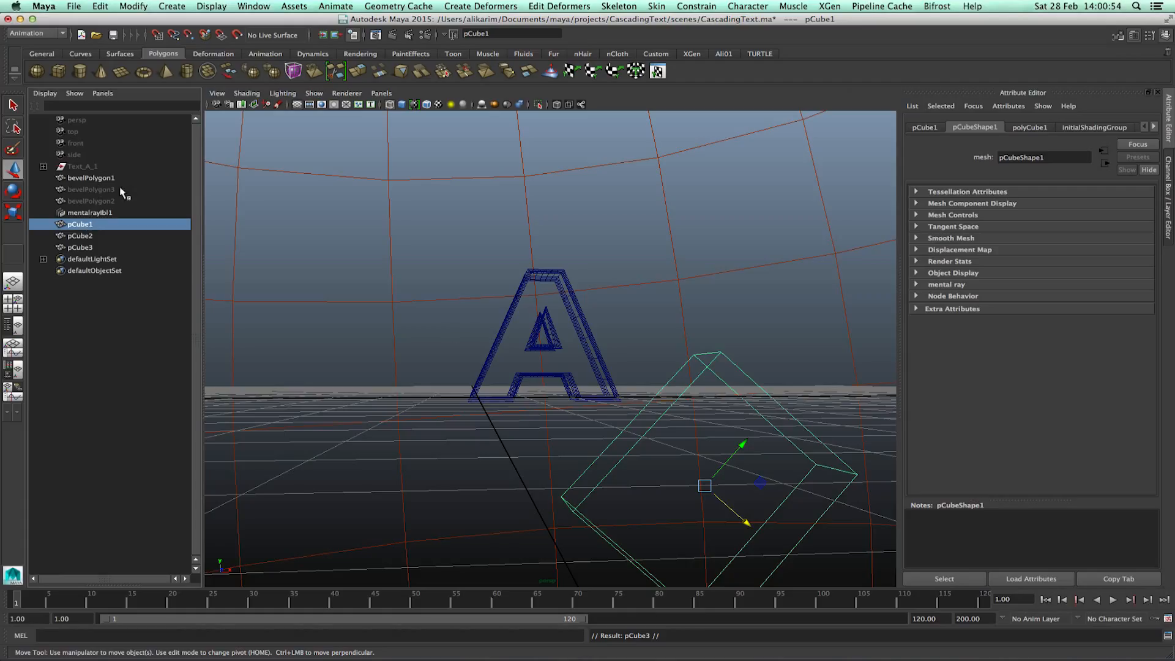
{"action": "left_click", "coordinate": [82, 178]}
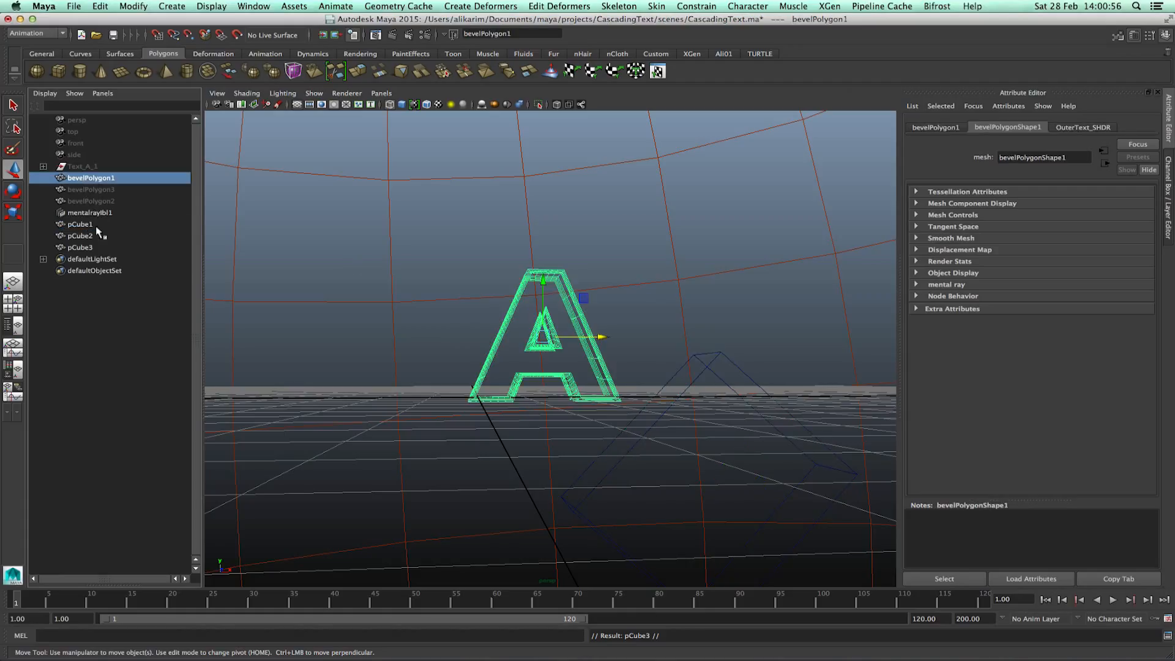
{"action": "left_click", "coordinate": [92, 226]}
{"action": "left_click", "coordinate": [98, 180], "text": "shift"}
{"action": "left_click", "coordinate": [94, 232]}
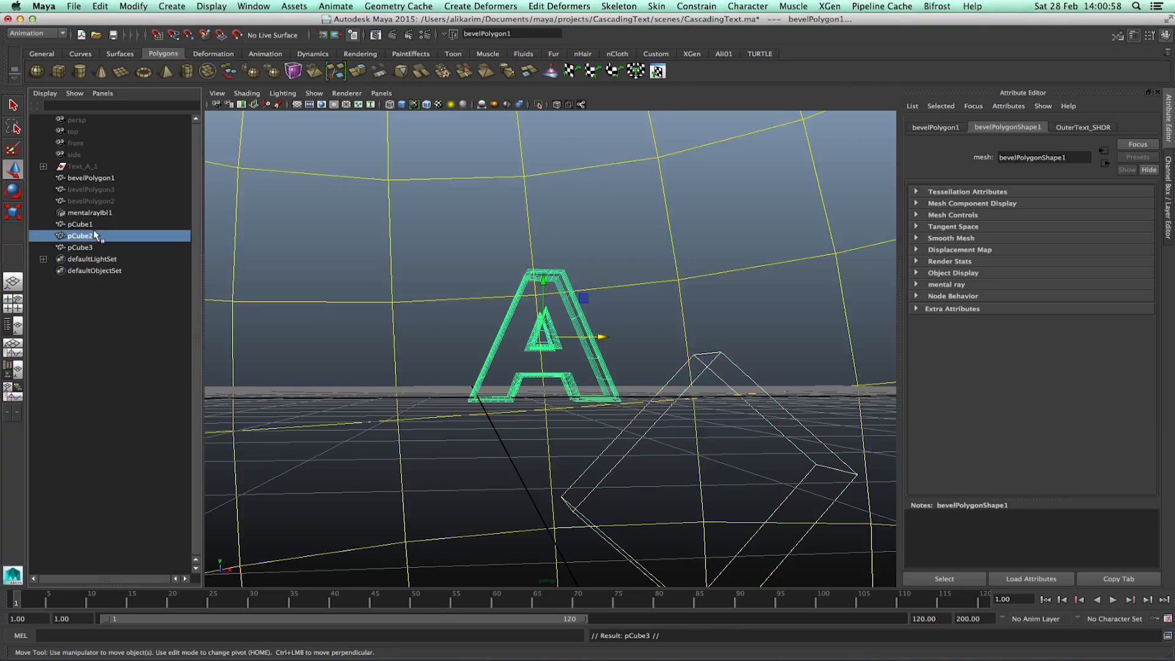
Select pCube1 with bevelPolygon1 and apply a Boolean Intersection in the Polygons menu set.
{"action": "left_click", "coordinate": [94, 226]}
{"action": "left_click", "coordinate": [103, 178], "text": "ctrl"}
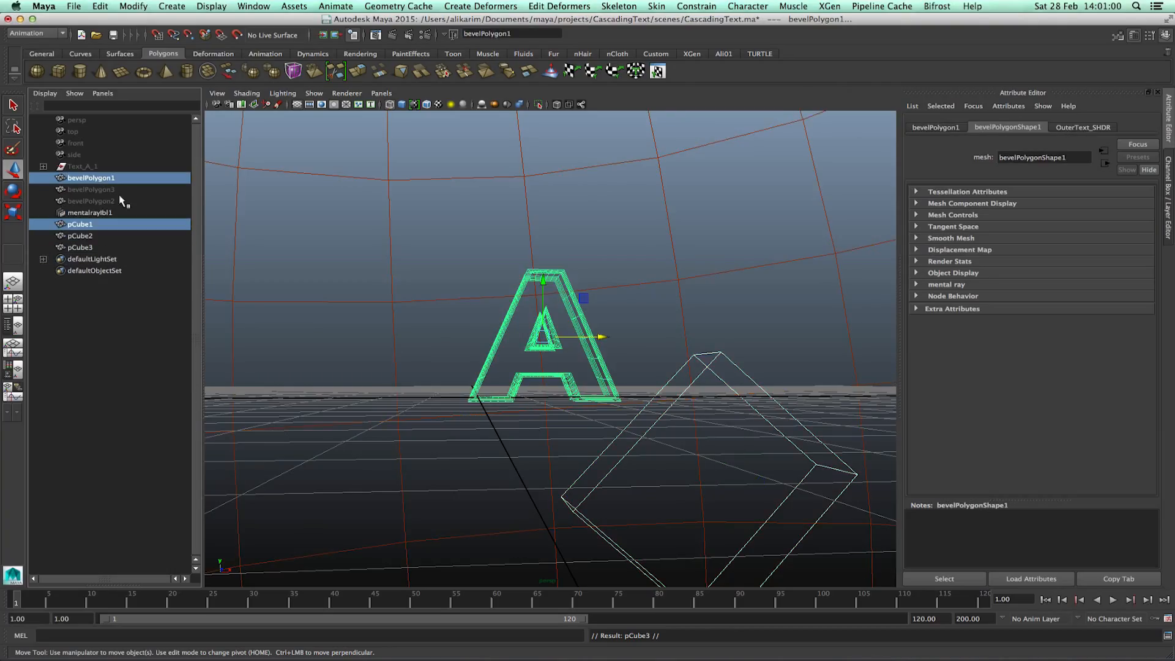
{"action": "left_click", "coordinate": [36, 33]}
{"action": "left_click", "coordinate": [34, 53]}
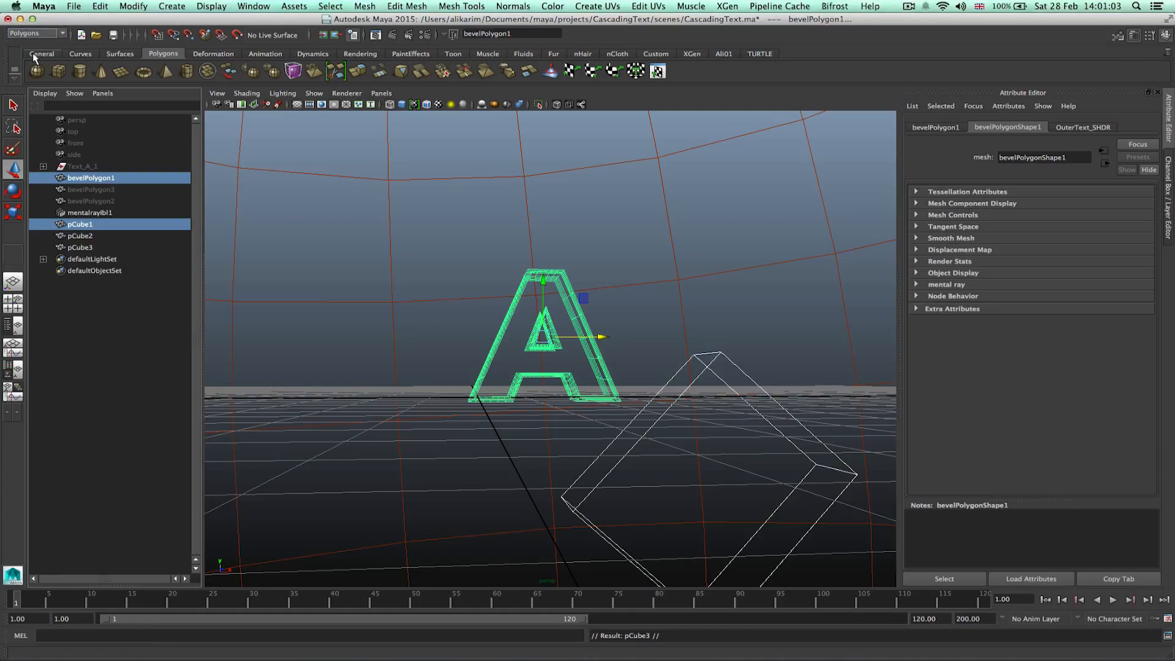
{"action": "left_click", "coordinate": [367, 6]}
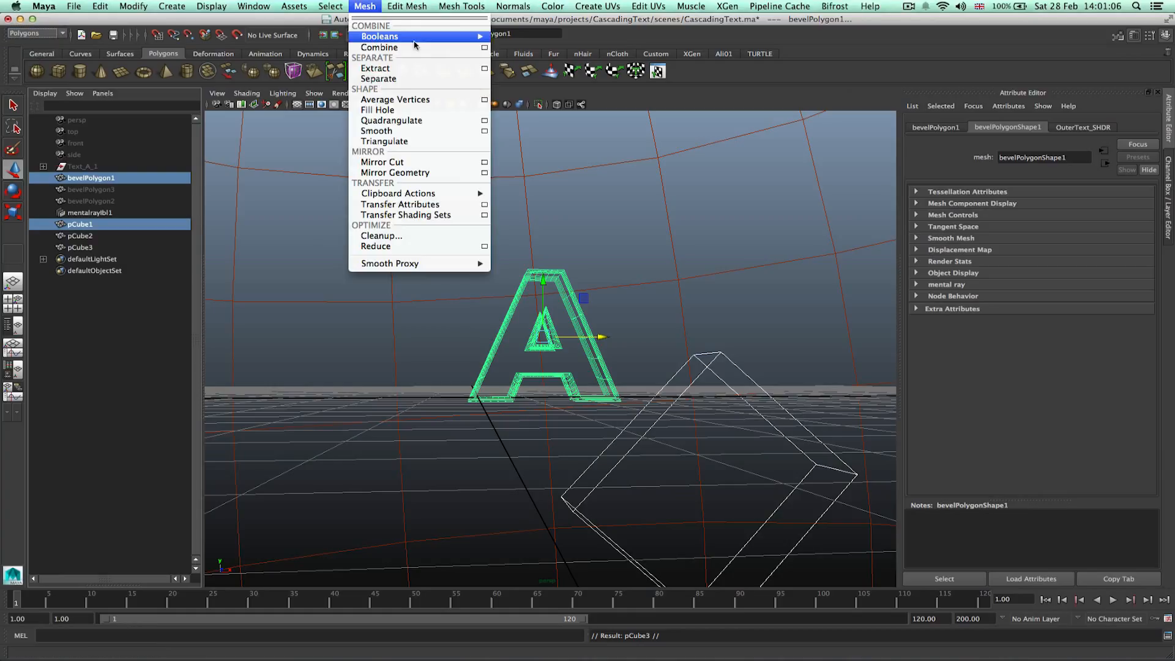
{"action": "mouse_move", "coordinate": [422, 37]}
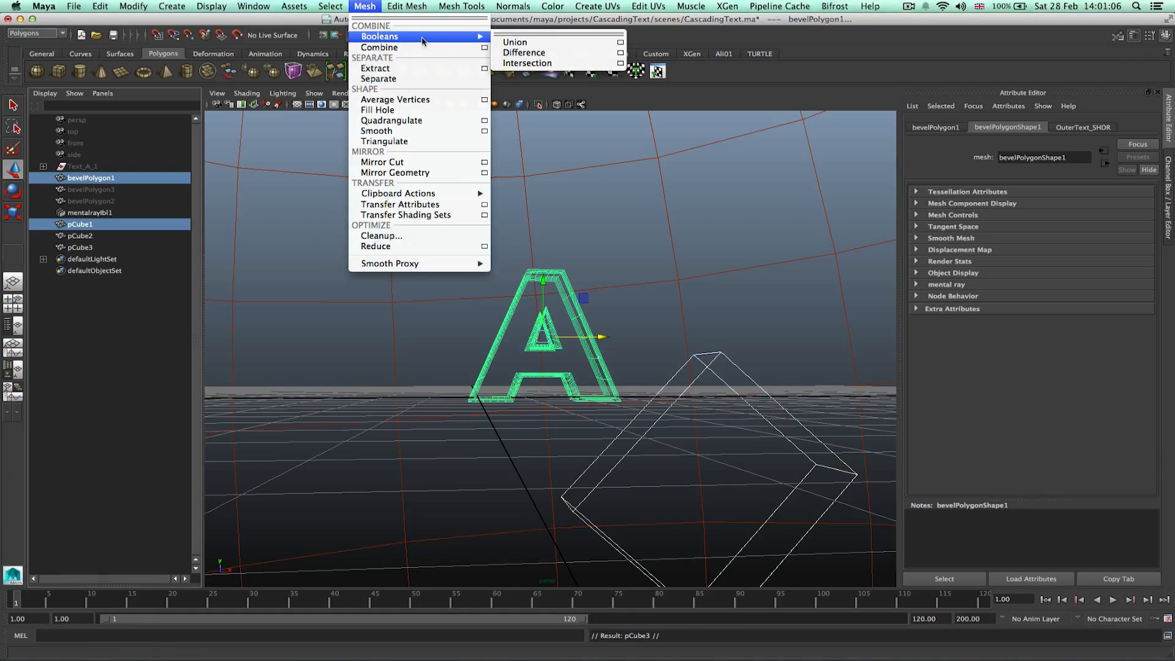
{"action": "left_click", "coordinate": [560, 64]}
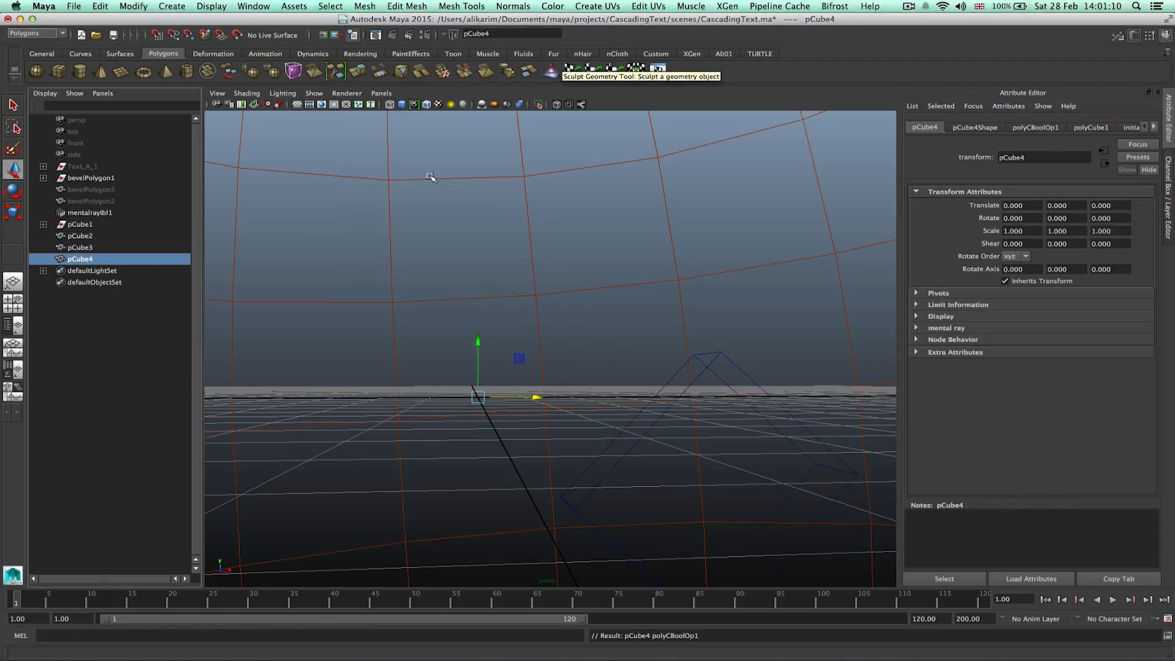
Rename pCube1 as OuterMask1.
{"action": "left_click", "coordinate": [132, 343]}
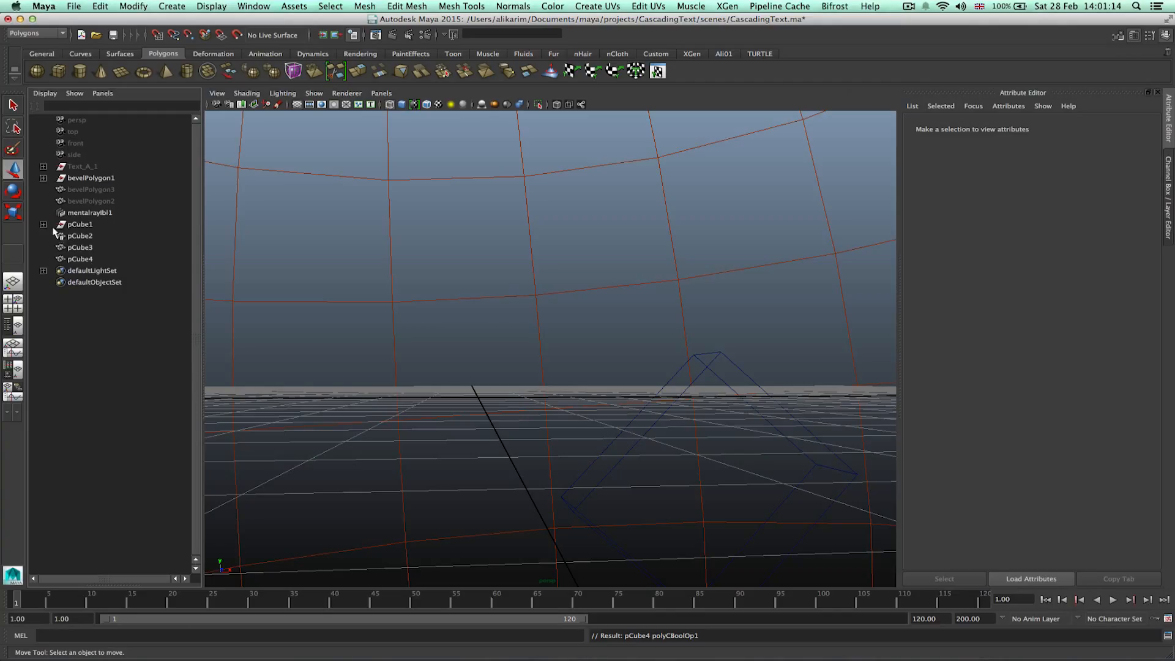
{"action": "left_click", "coordinate": [79, 224]}
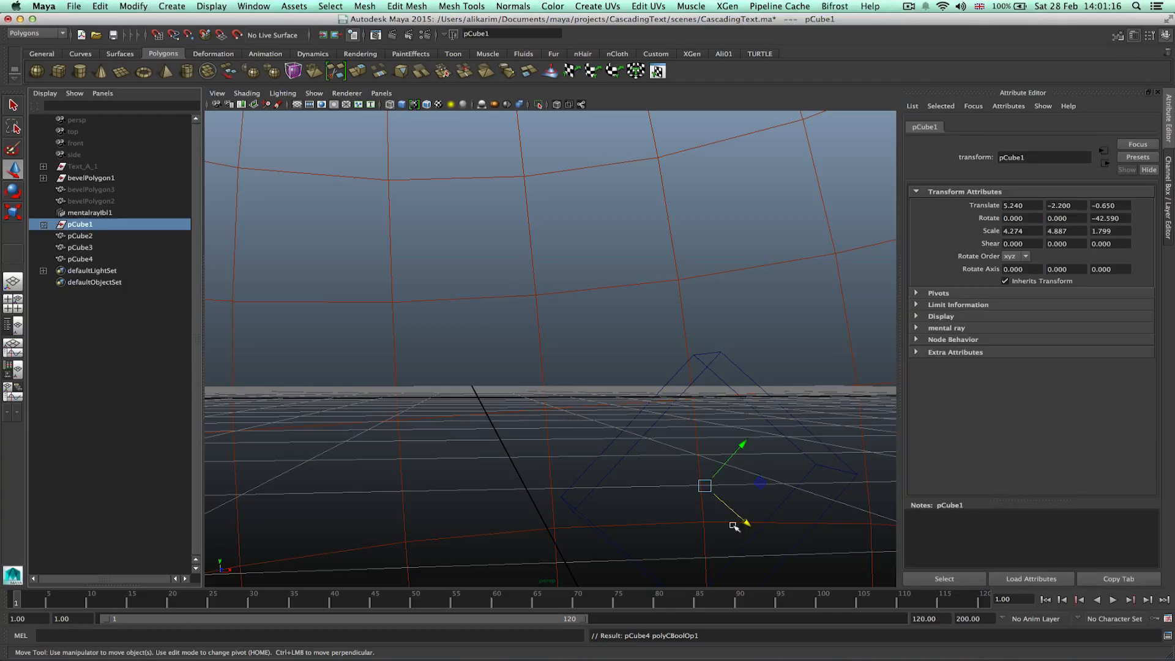
{"action": "left_click_drag", "start_coordinate": [744, 522], "coordinate": [712, 499]}
{"action": "left_click", "coordinate": [171, 395]}
{"action": "left_click", "coordinate": [84, 227]}
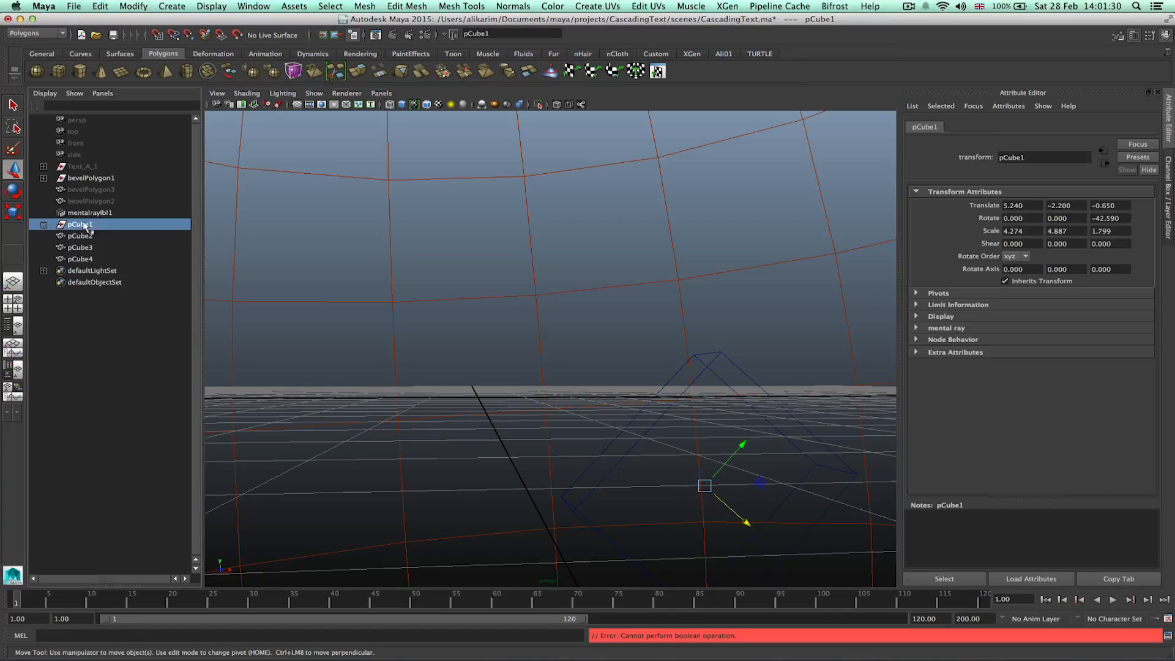
{"action": "double_click", "coordinate": [82, 226]}
{"action": "type", "text": "OuterMas"}
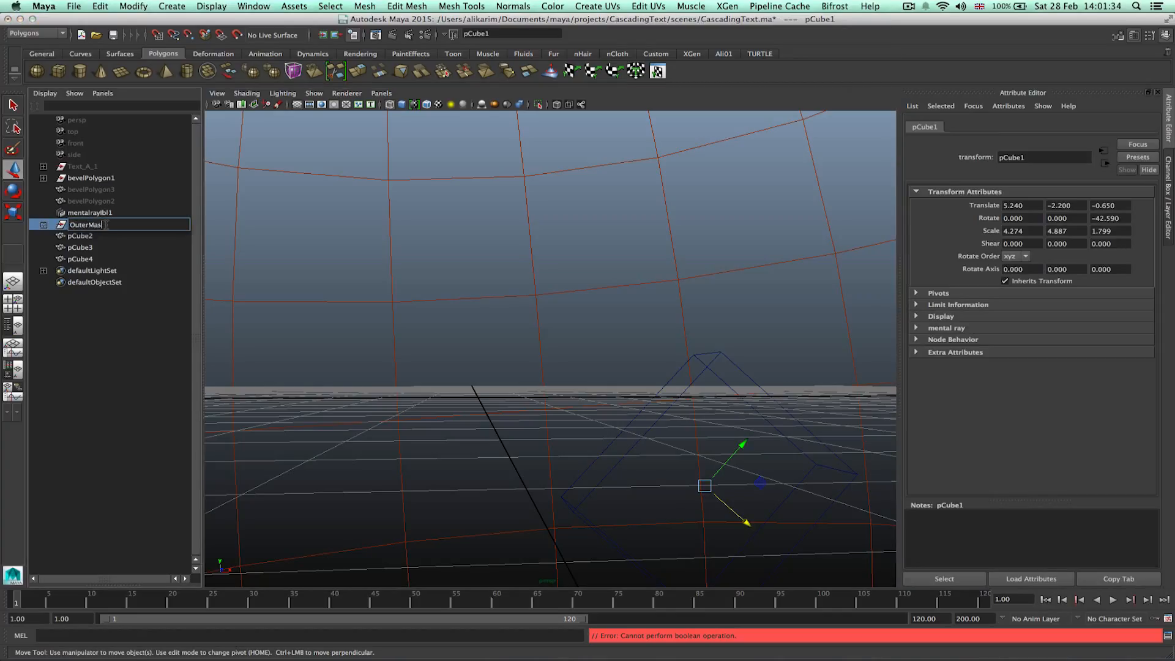
{"action": "type", "text": "k1"}
{"action": "key", "text": "Return"}
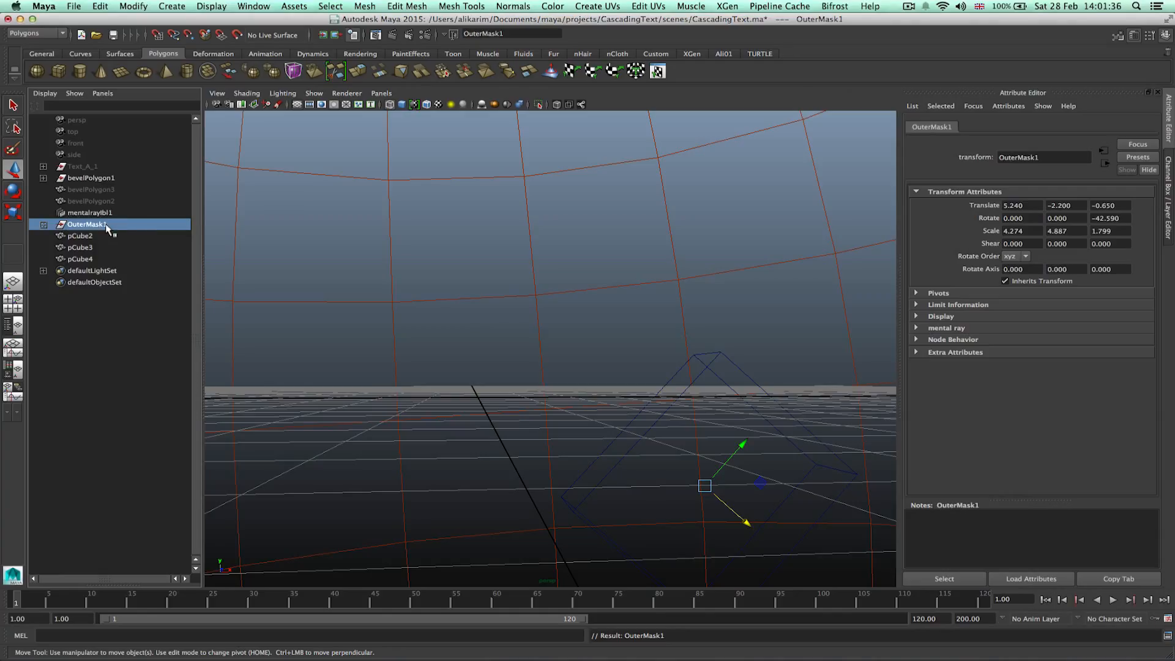
Select bevelPolygon3 and bevelPolygon2 and unhide them.
{"action": "left_click", "coordinate": [80, 236]}
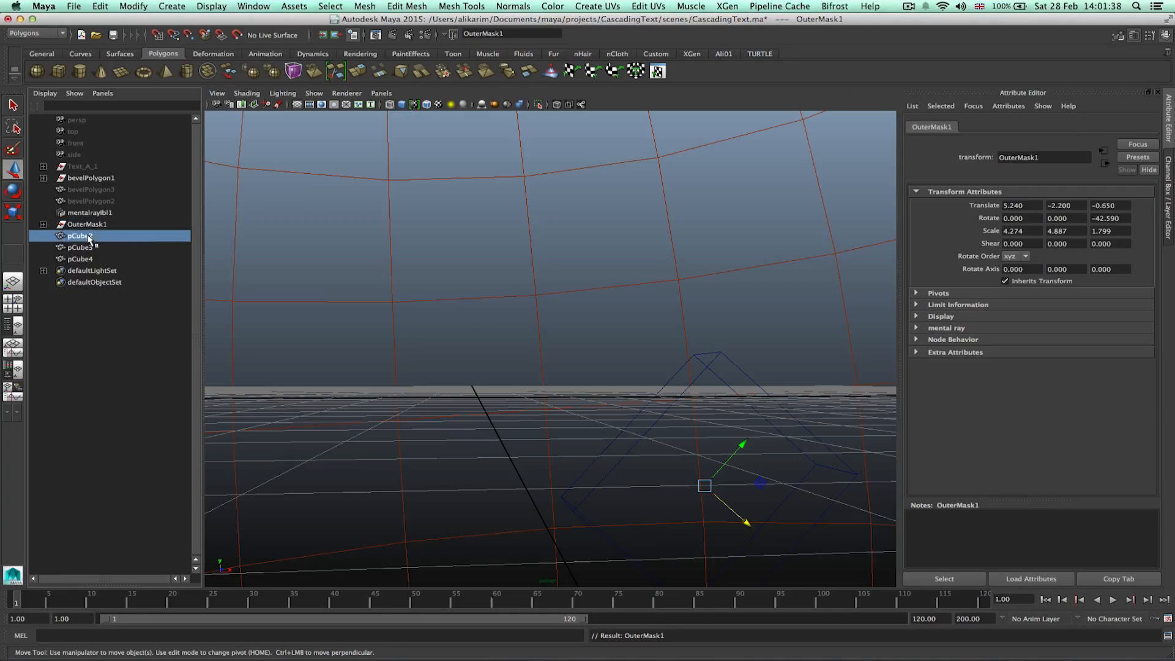
{"action": "left_click", "coordinate": [90, 190], "text": "ctrl"}
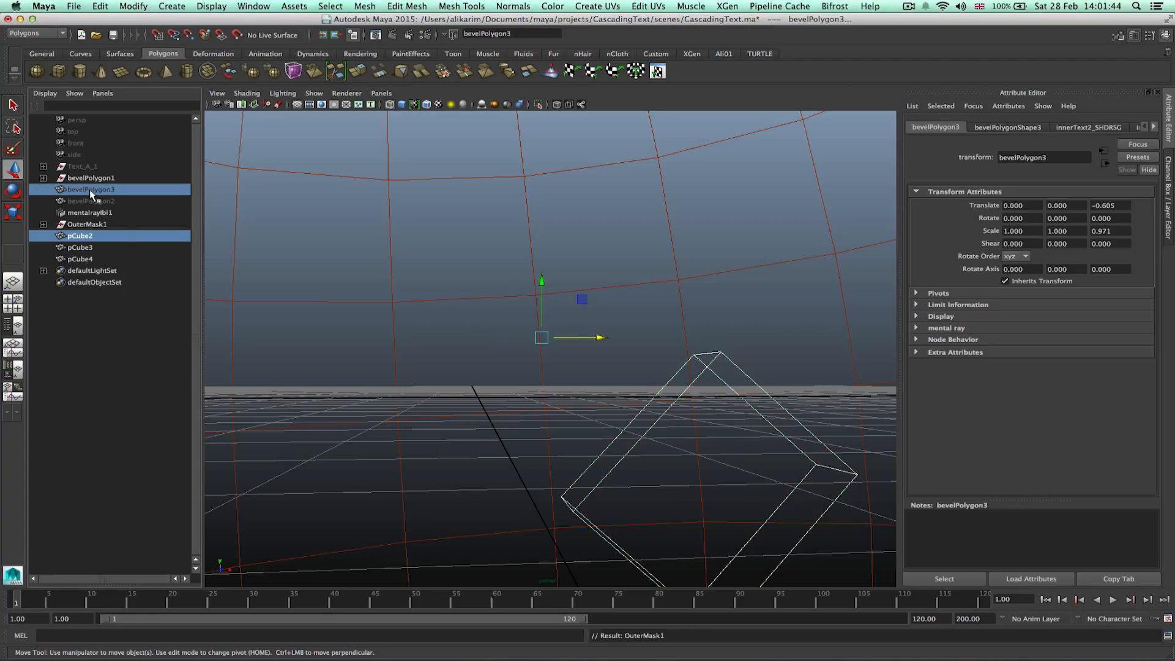
{"action": "left_click", "coordinate": [98, 201], "text": "shift"}
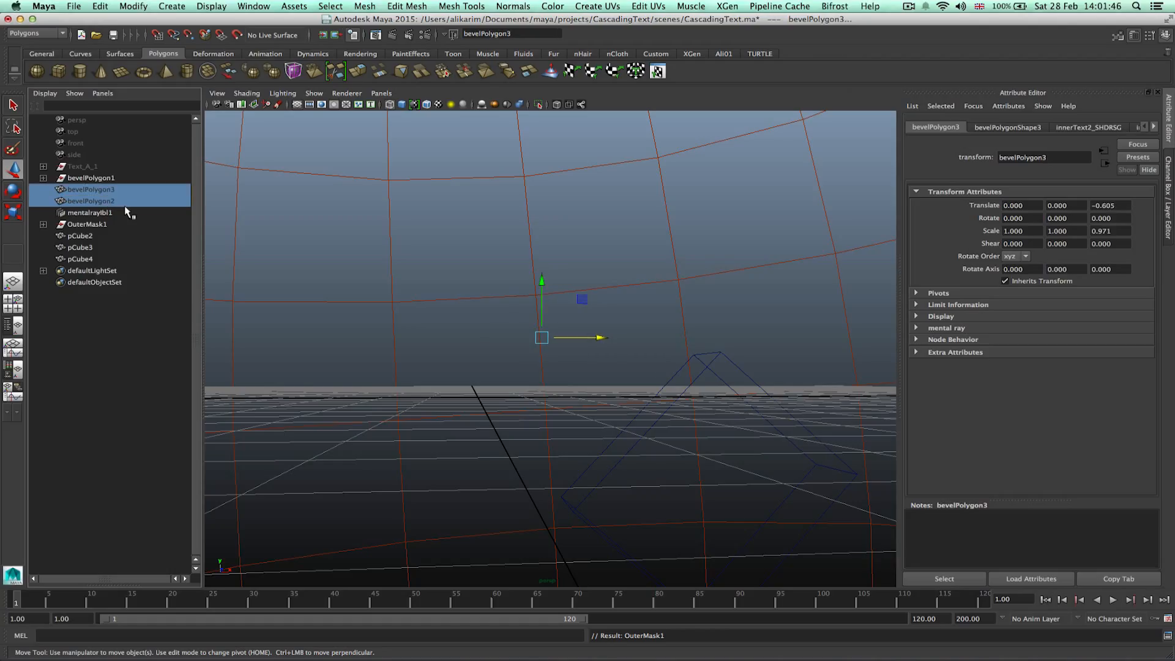
{"action": "key", "text": "shift+h"}
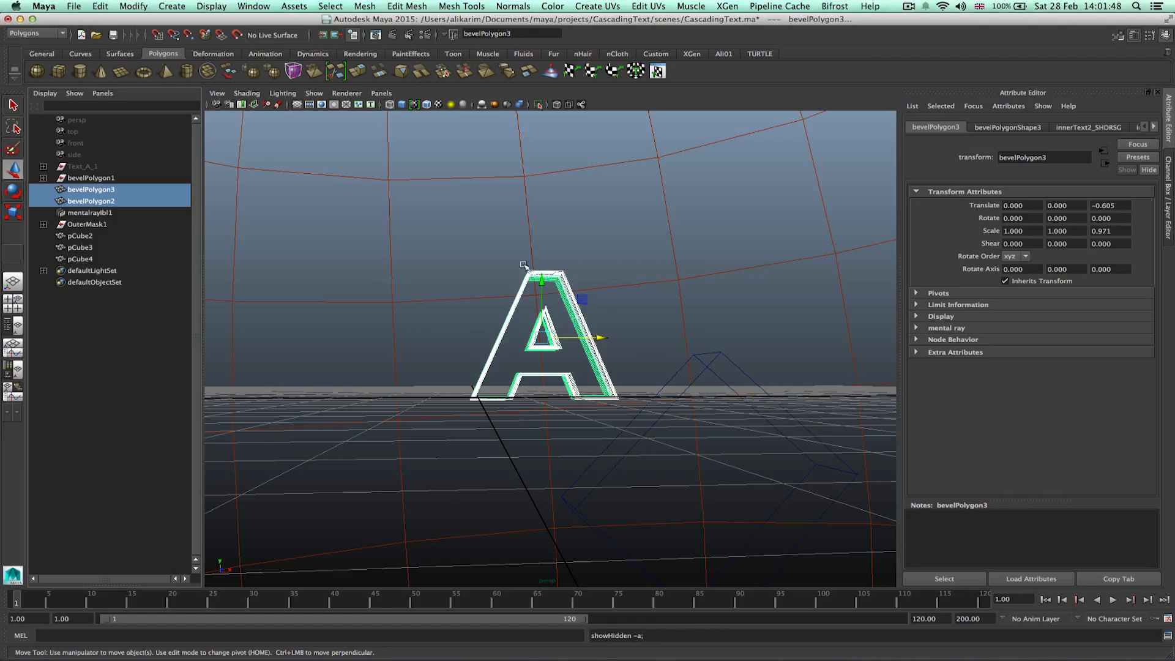
Select pCube2 together with bevelPolygon2 and apply a Boolean Intersection.
{"action": "left_click_drag", "start_coordinate": [401, 284], "coordinate": [453, 296], "text": "alt"}
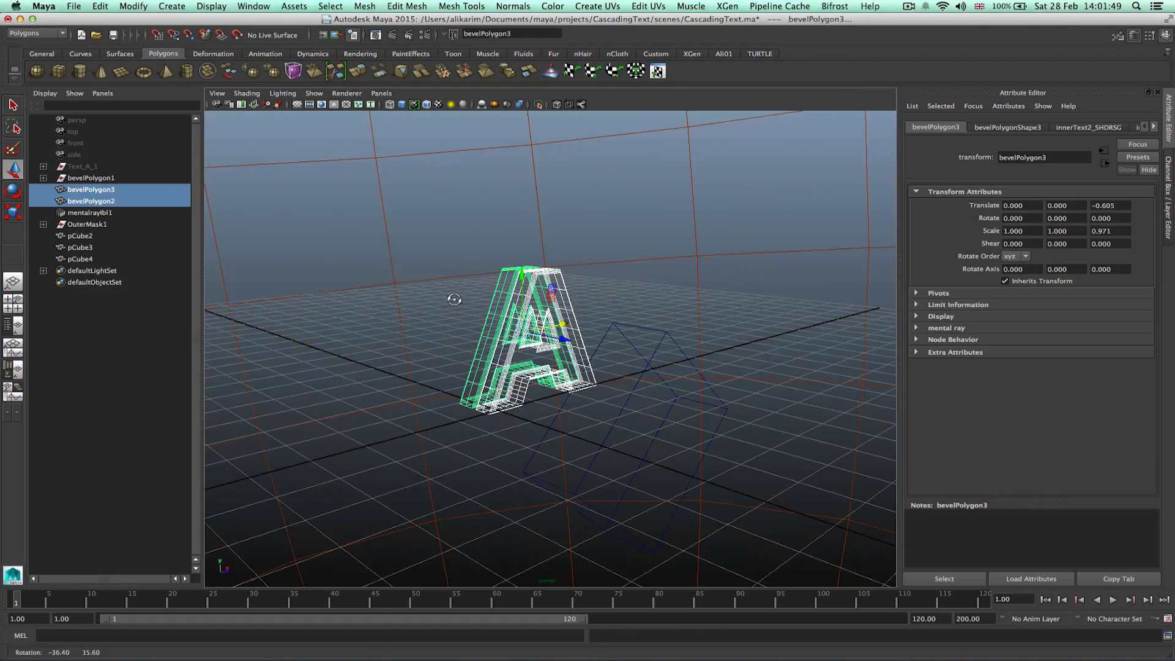
{"action": "left_click", "coordinate": [104, 325]}
{"action": "left_click", "coordinate": [81, 236]}
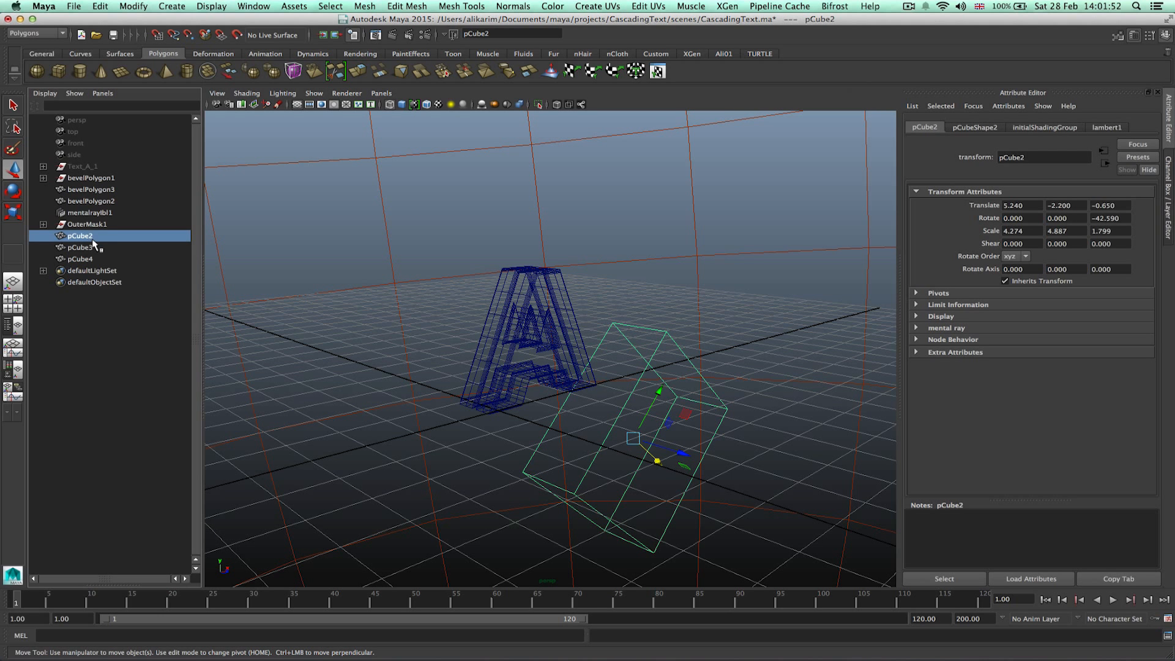
{"action": "left_click", "coordinate": [105, 191], "text": "ctrl"}
{"action": "left_click", "coordinate": [105, 191], "text": "ctrl"}
{"action": "left_click", "coordinate": [105, 201], "text": "ctrl"}
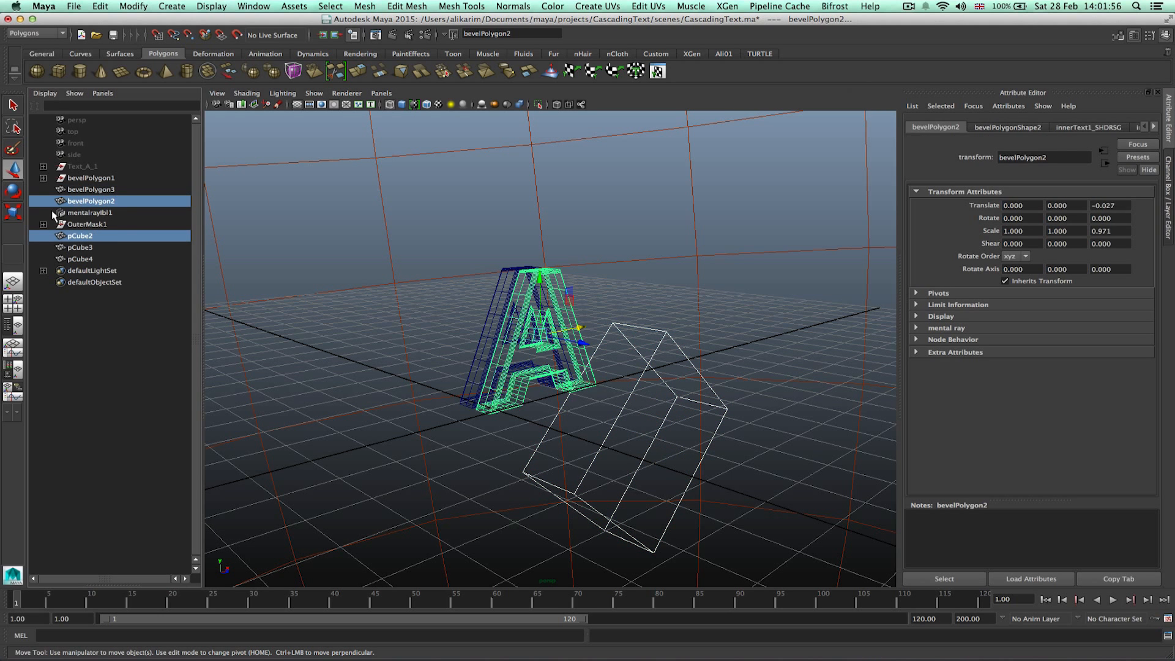
{"action": "left_click", "coordinate": [362, 7]}
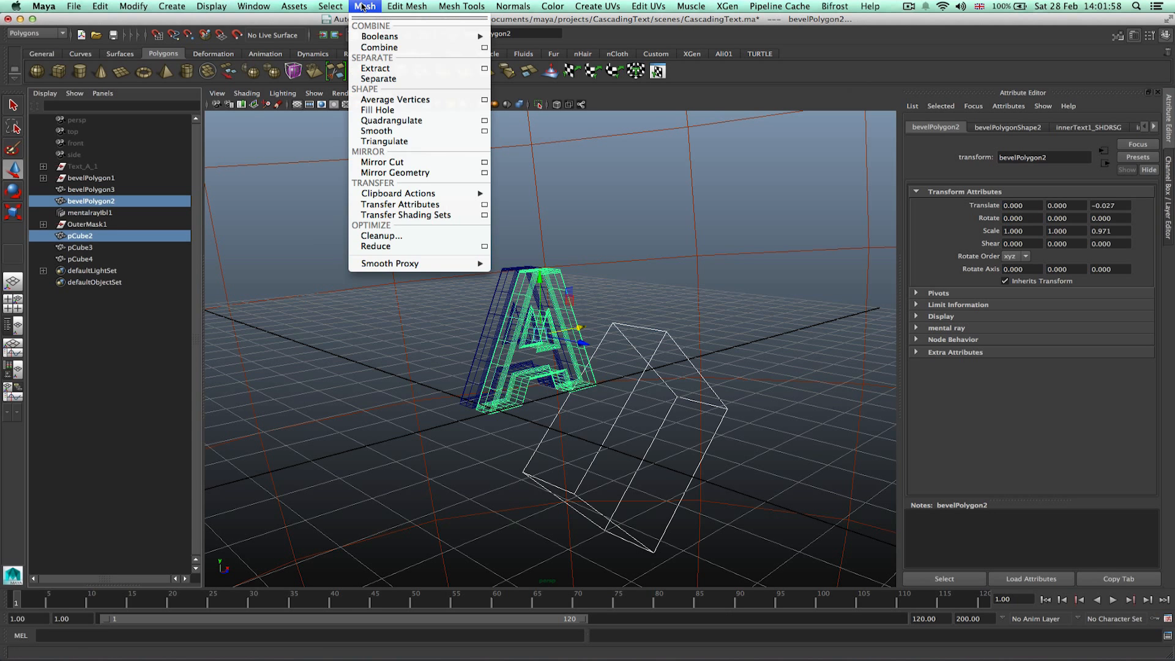
{"action": "mouse_move", "coordinate": [484, 43]}
{"action": "left_click", "coordinate": [538, 65]}
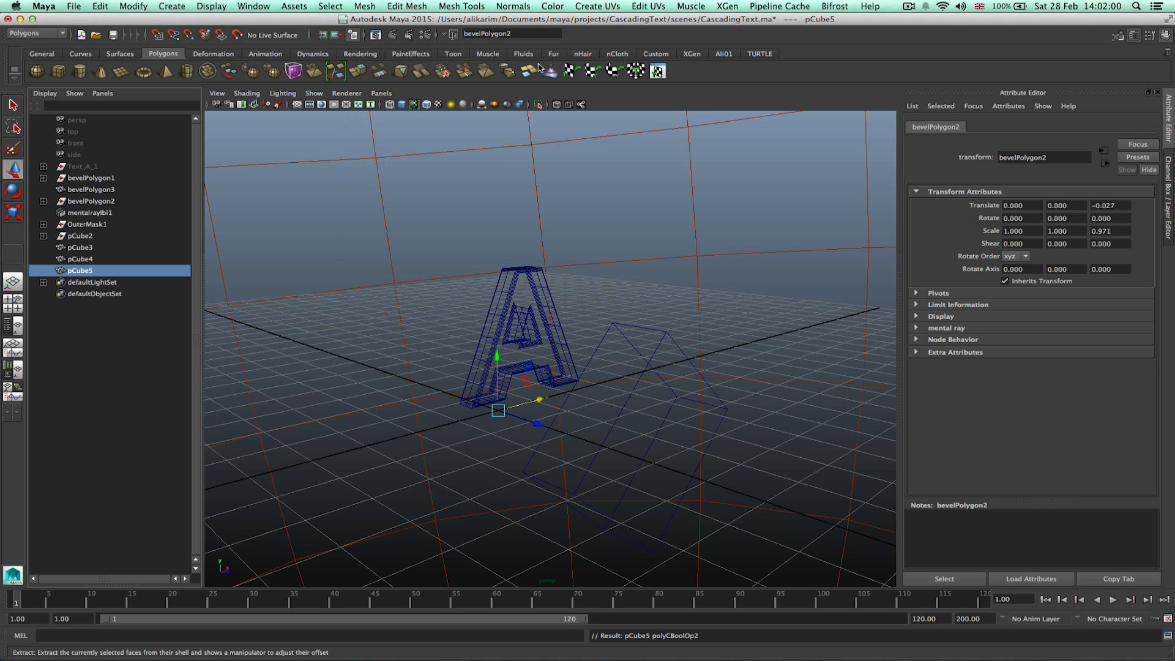
Rename pCube2 as InnerMask1.
{"action": "double_click", "coordinate": [107, 236]}
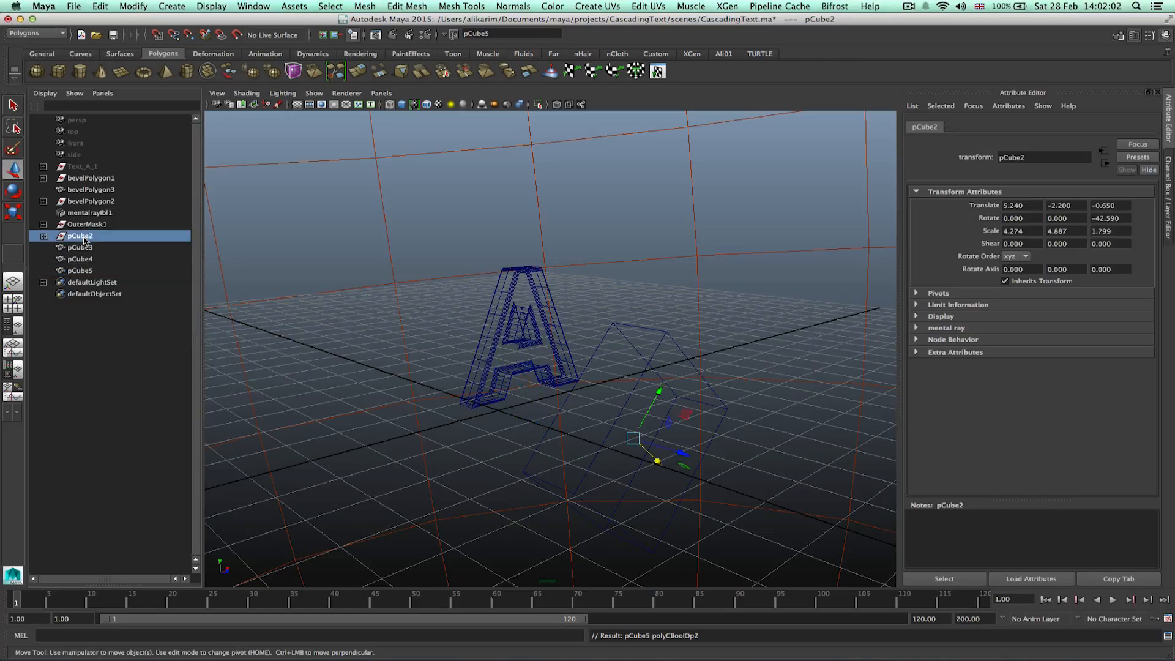
{"action": "type", "text": "Inner"}
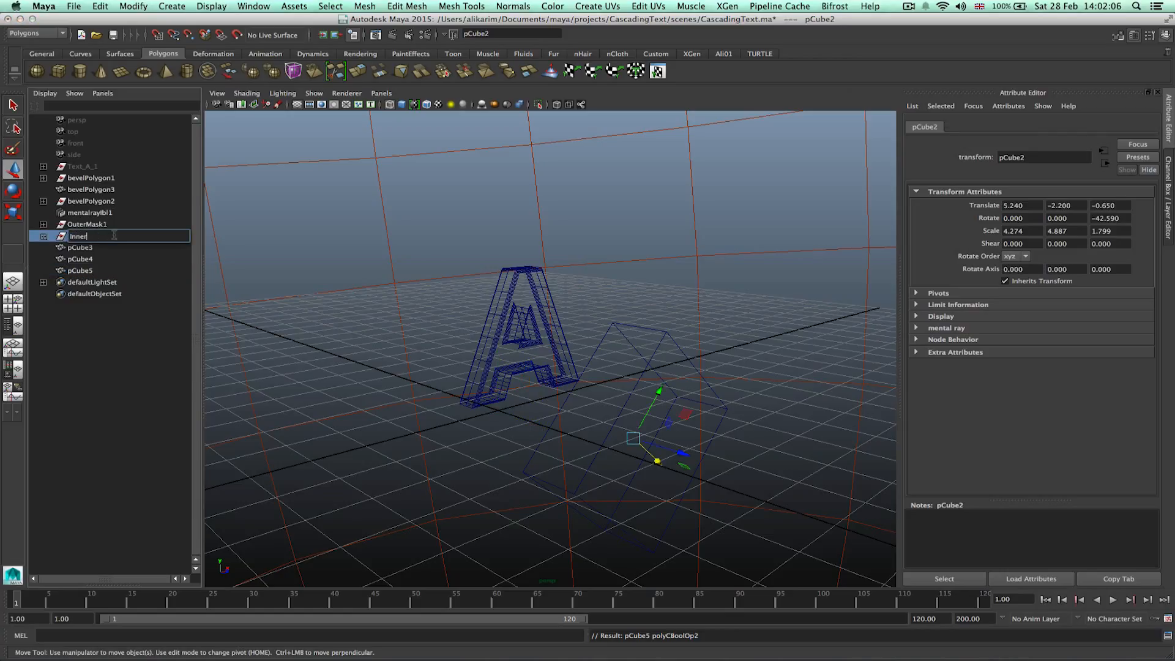
{"action": "type", "text": "Mask1"}
{"action": "key", "text": "Return"}
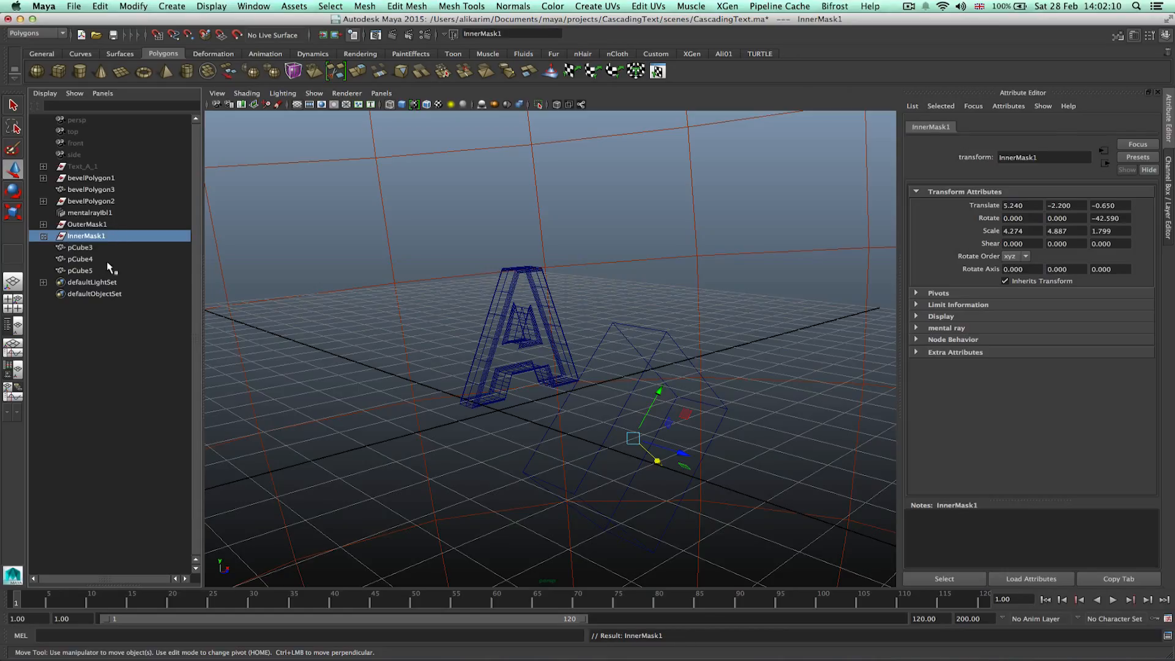
Select pCube3 together with bevelPolygon3 and apply a Boolean Intersection.
{"action": "left_click", "coordinate": [85, 273]}
{"action": "left_click", "coordinate": [85, 259]}
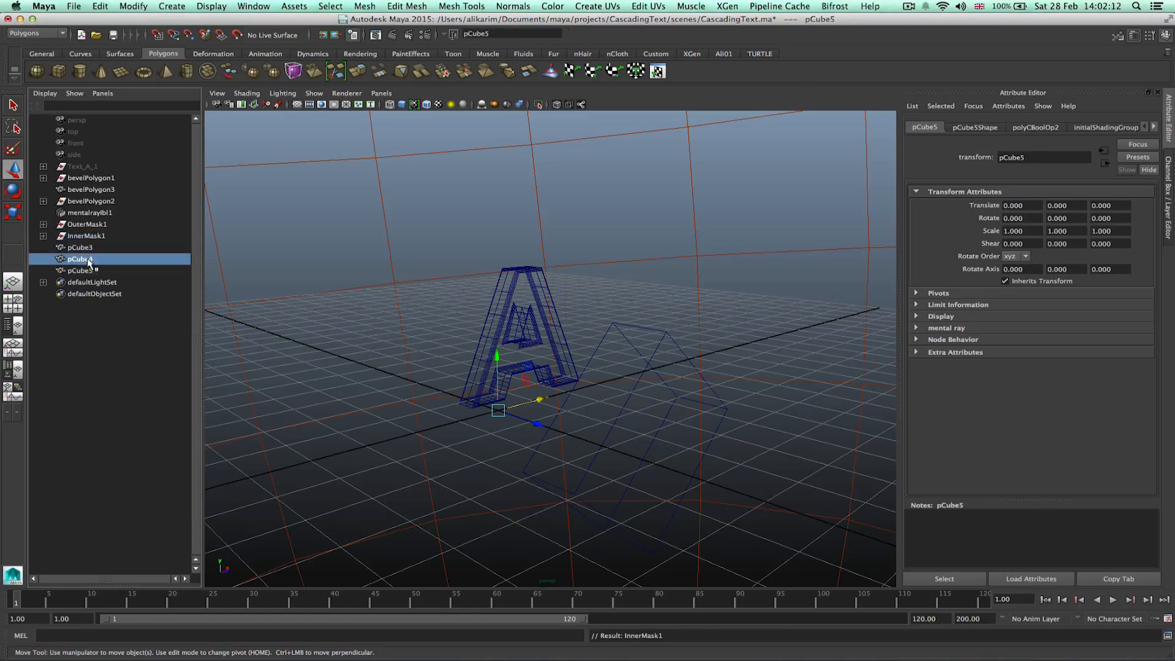
{"action": "left_click", "coordinate": [86, 249]}
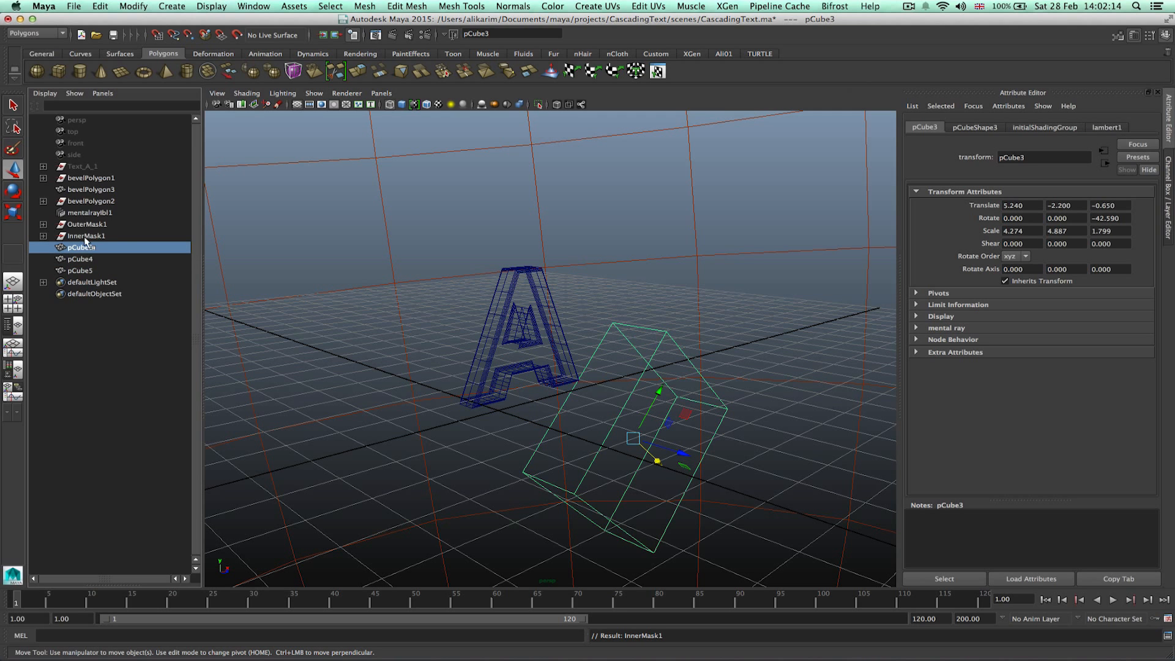
{"action": "left_click", "coordinate": [87, 189], "text": "ctrl"}
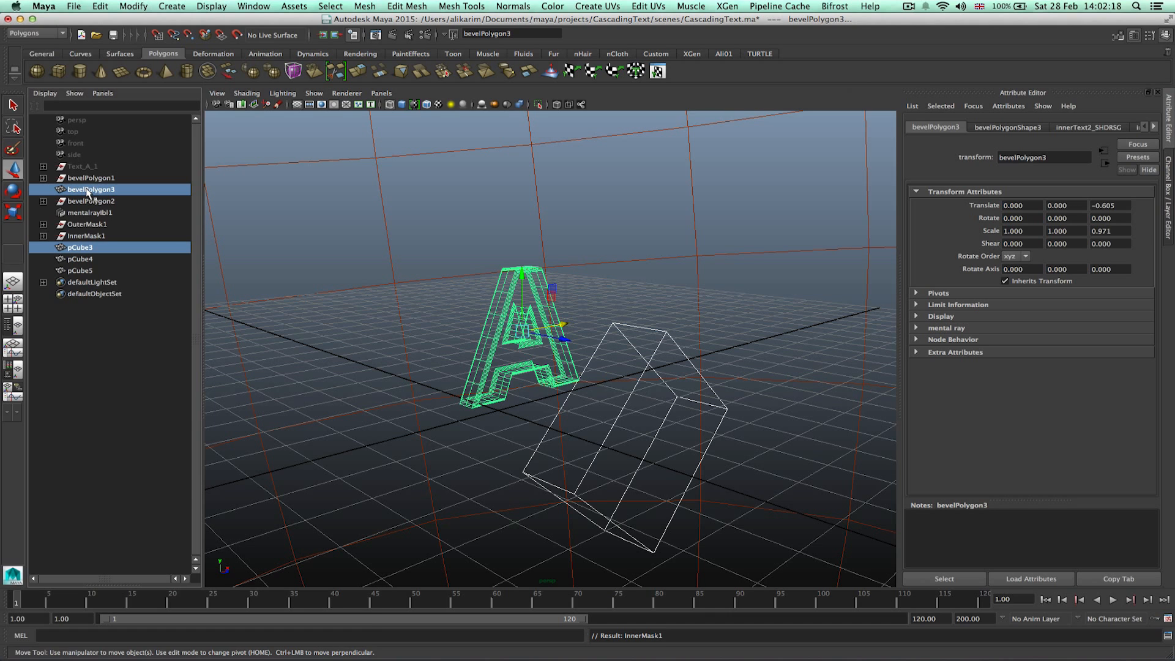
{"action": "left_click", "coordinate": [370, 8]}
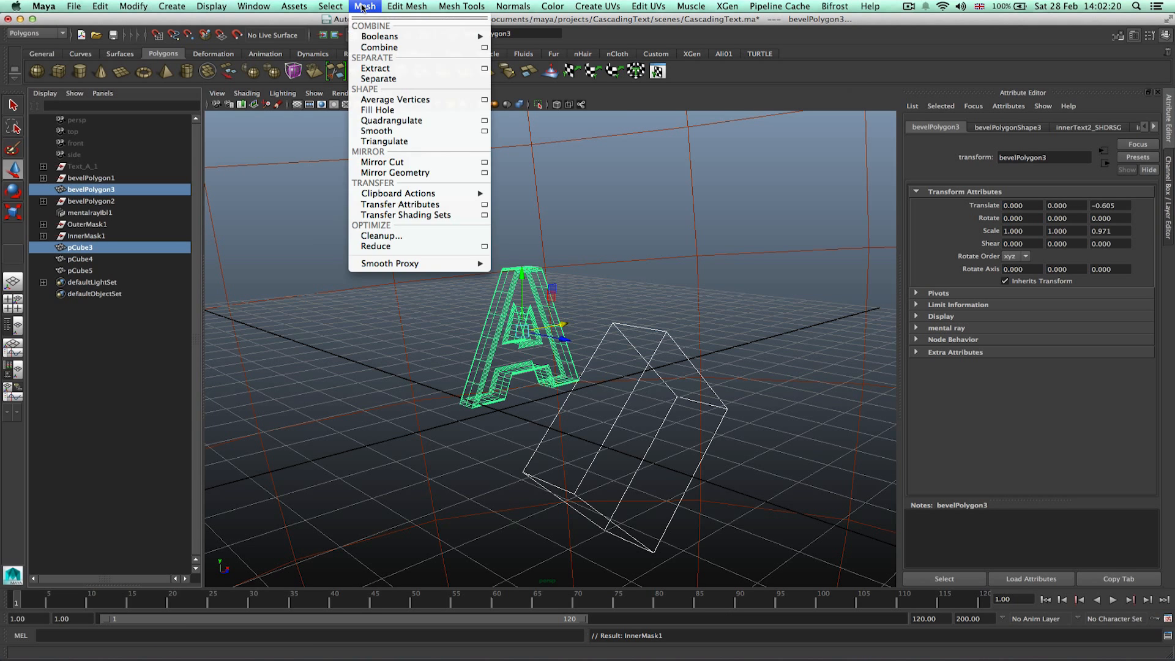
{"action": "mouse_move", "coordinate": [464, 37]}
{"action": "left_click", "coordinate": [536, 64]}
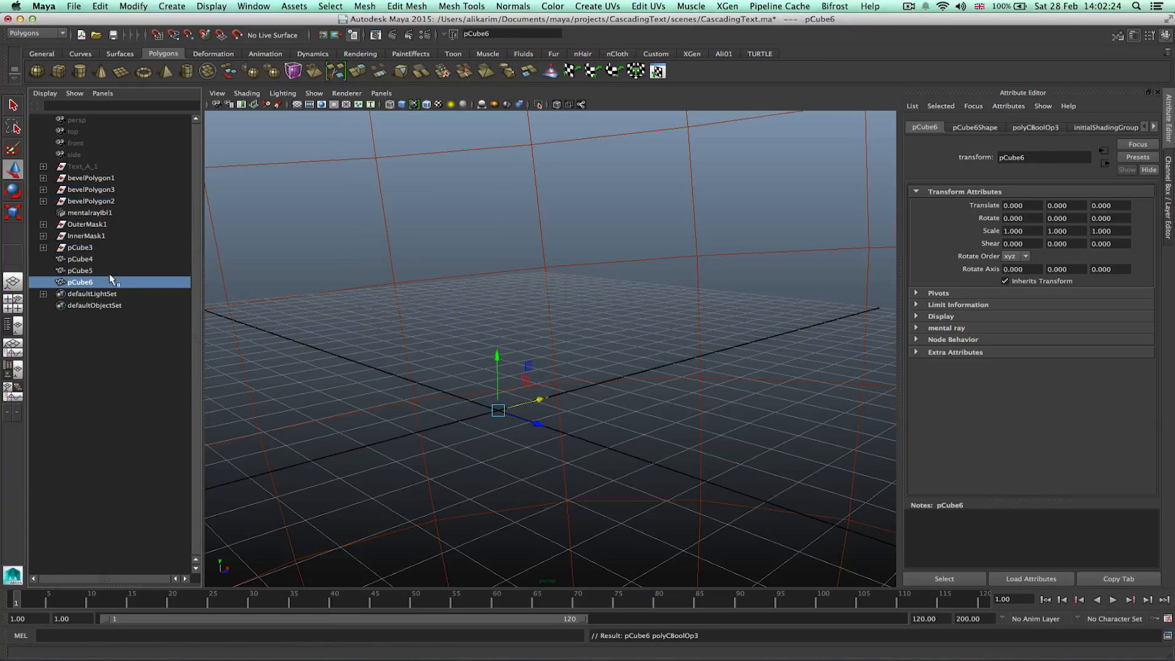
Rename pCube3 as InnerMask2.
{"action": "double_click", "coordinate": [82, 247]}
{"action": "key", "text": "BackSpace"}
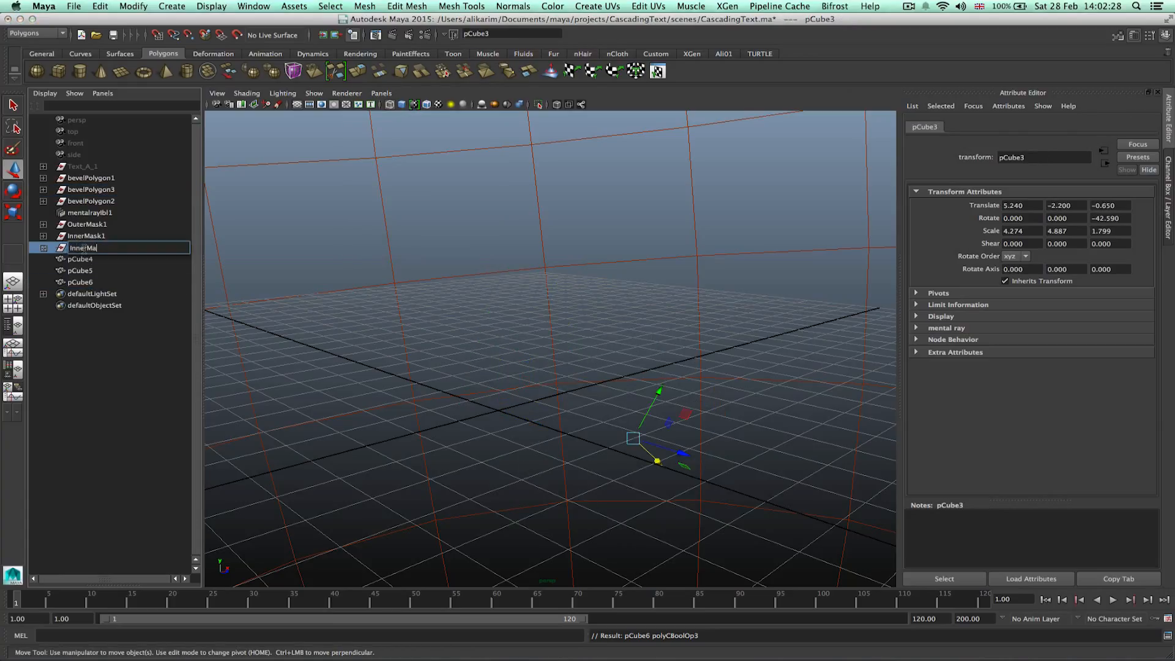
{"action": "key", "text": "Return"}
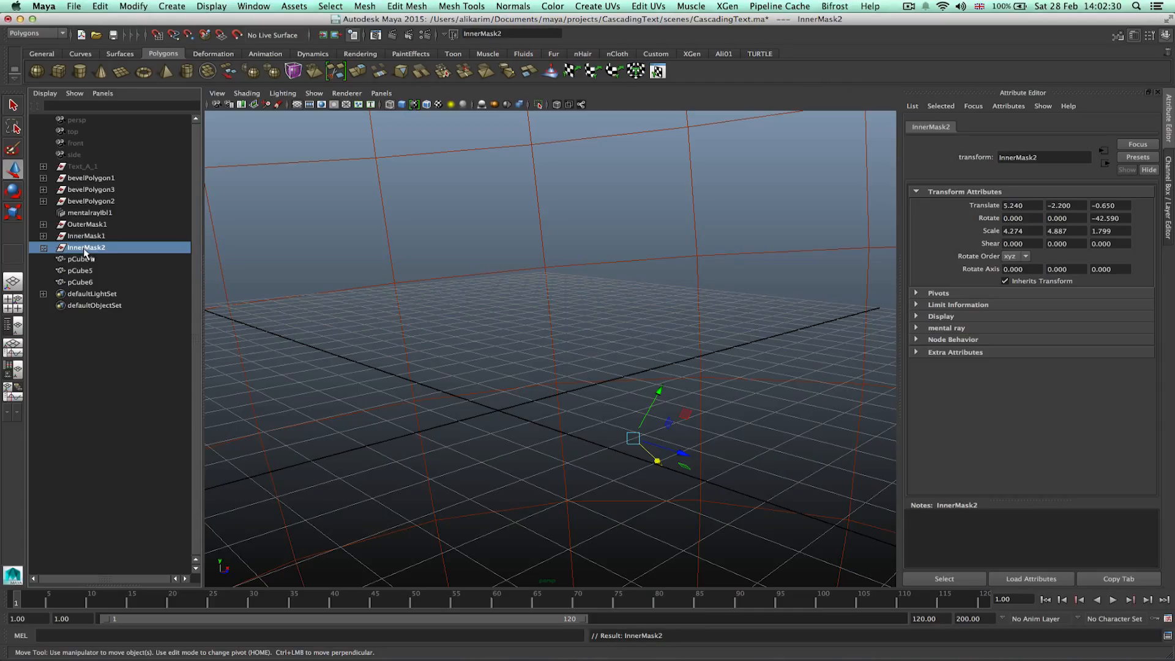
Select OuterMask1, InnerMask1 and InnerMask2 and move them together along one axis.
{"action": "left_click", "coordinate": [86, 270]}
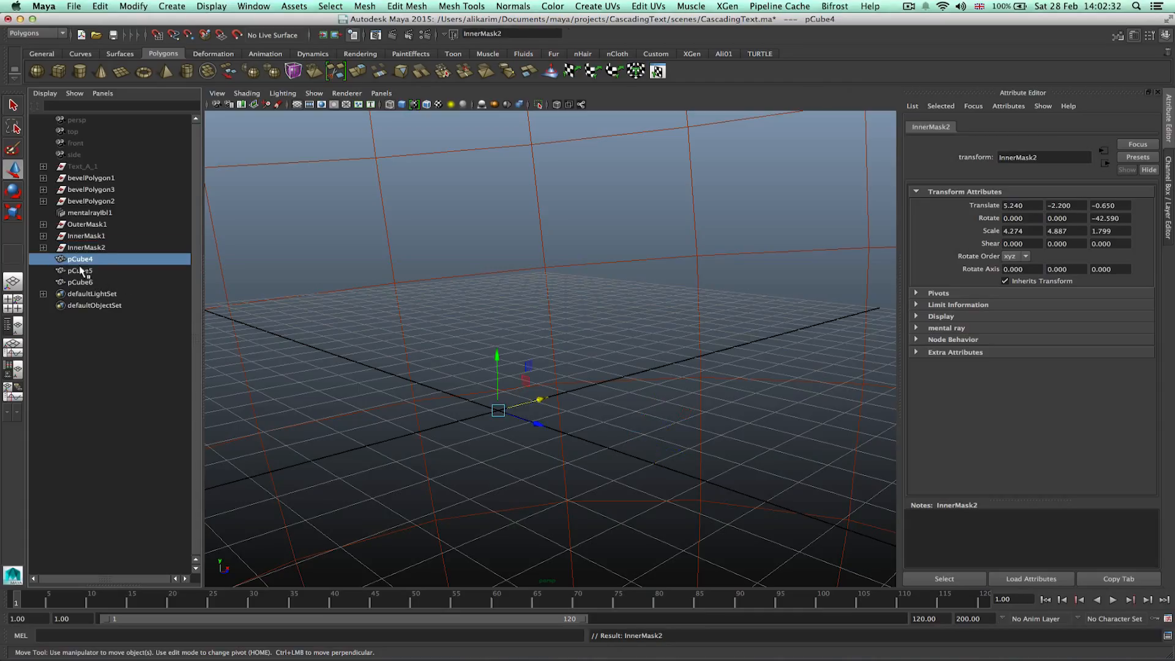
{"action": "left_click", "coordinate": [80, 281]}
{"action": "left_click", "coordinate": [101, 327]}
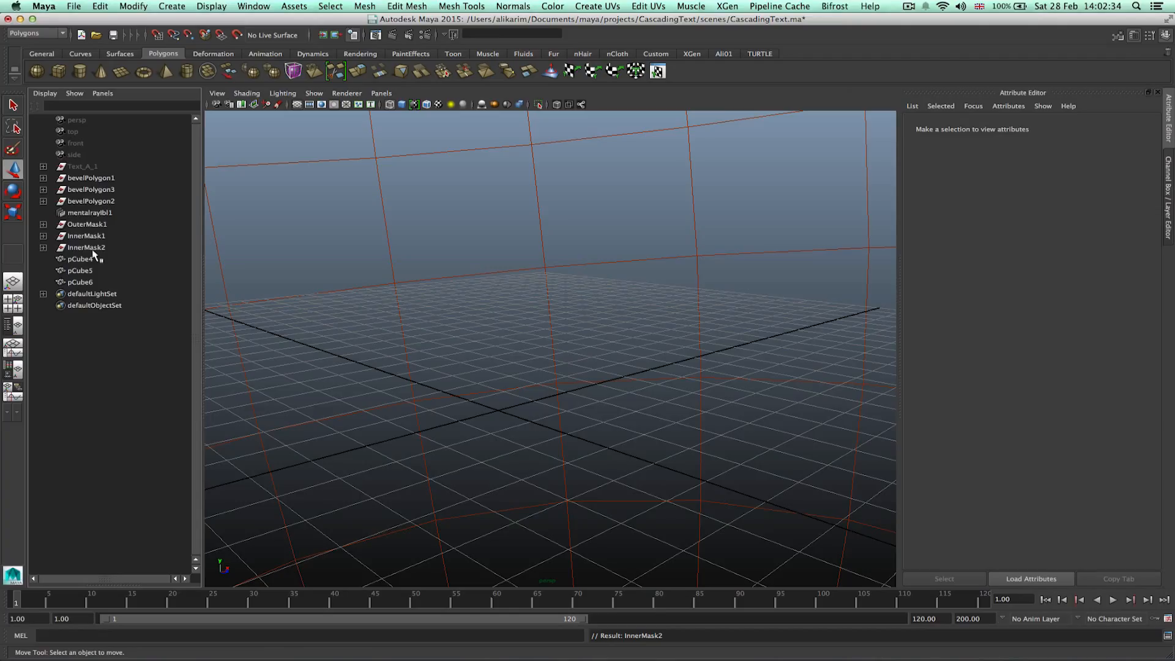
{"action": "left_click", "coordinate": [95, 226]}
{"action": "left_click_drag", "start_coordinate": [96, 231], "coordinate": [99, 249]}
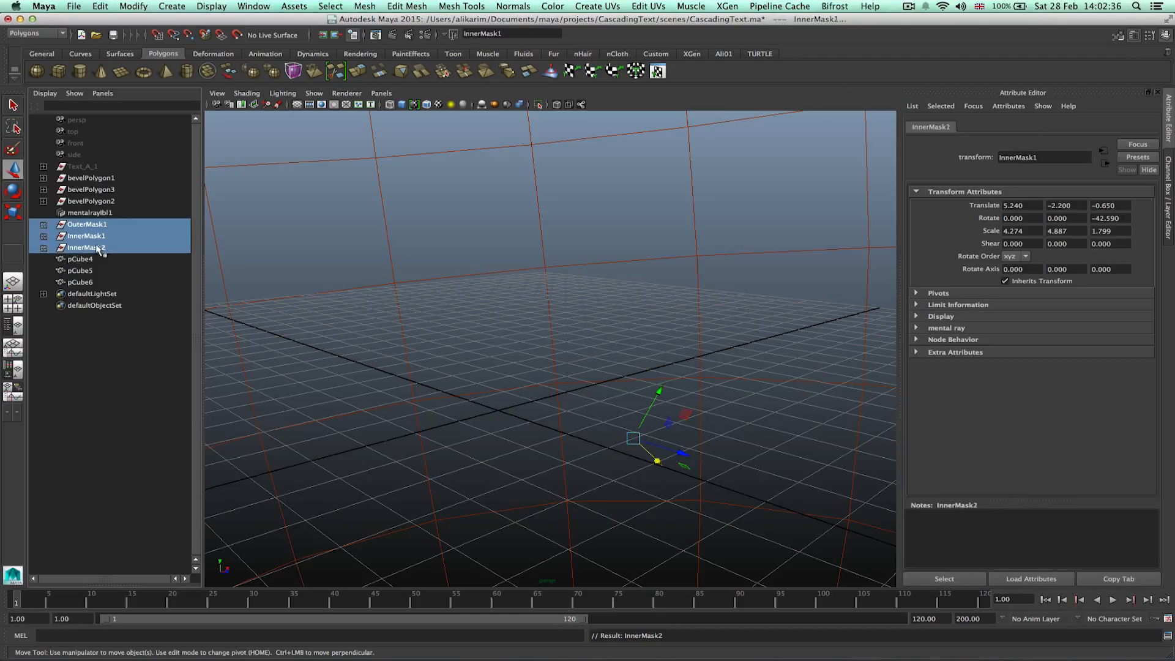
{"action": "left_click_drag", "start_coordinate": [657, 460], "coordinate": [610, 410]}
{"action": "left_click", "coordinate": [153, 399]}
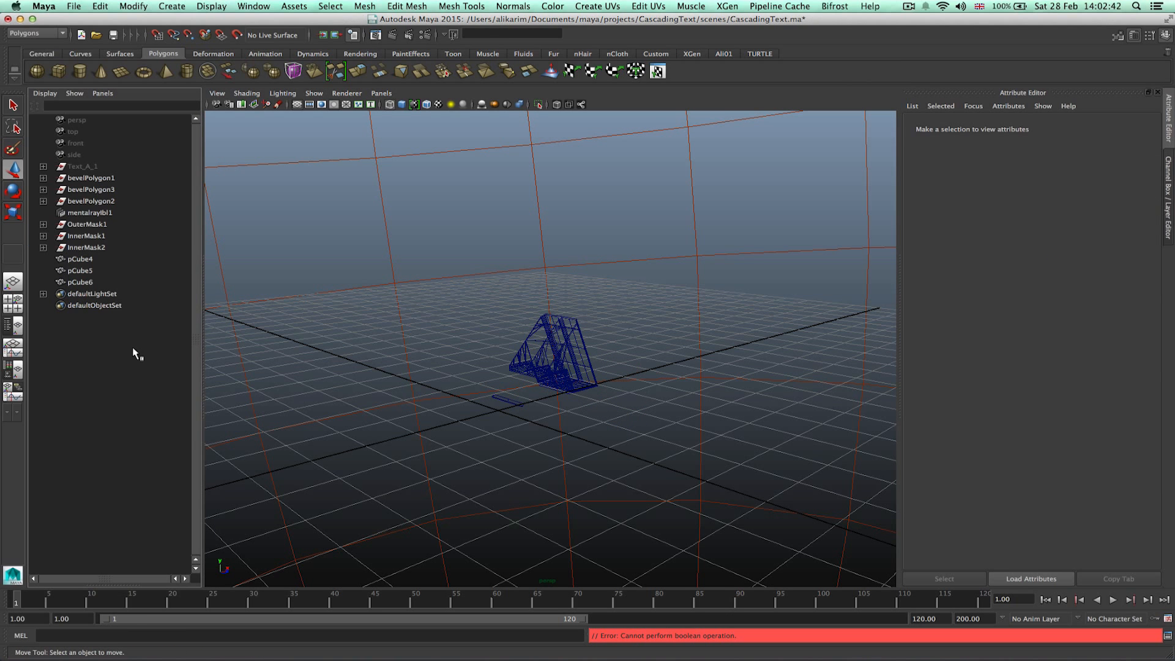
Rename pCube4 as OuterText1.
{"action": "left_click", "coordinate": [84, 261]}
{"action": "double_click", "coordinate": [84, 261]}
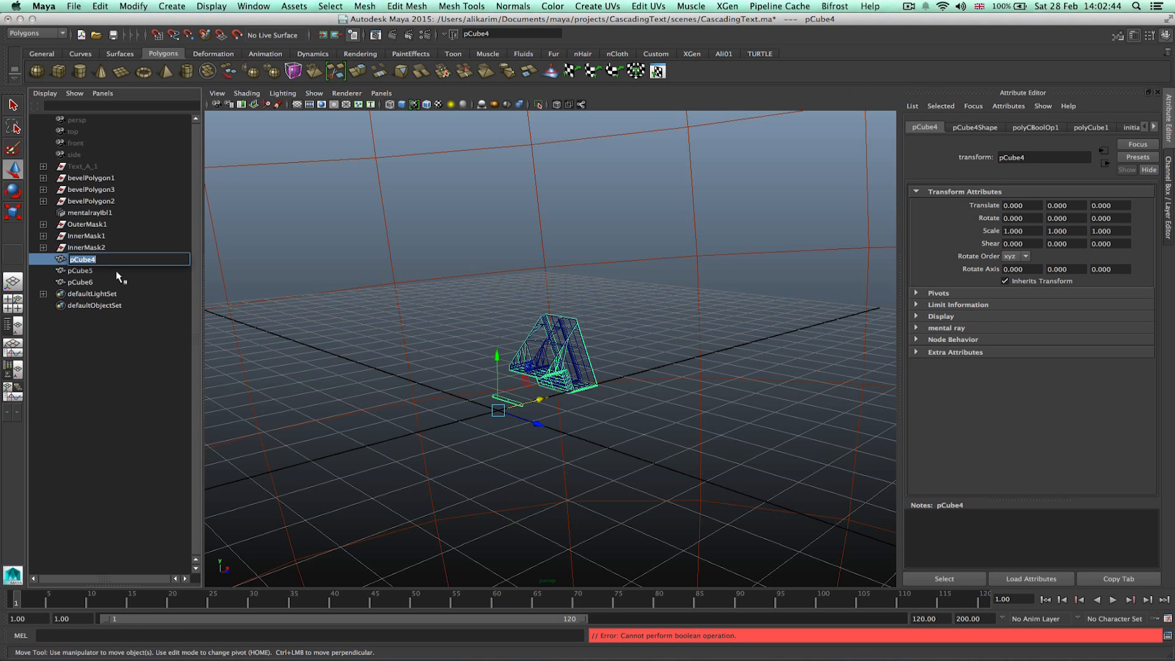
{"action": "type", "text": "OuterText"}
{"action": "key", "text": "Return"}
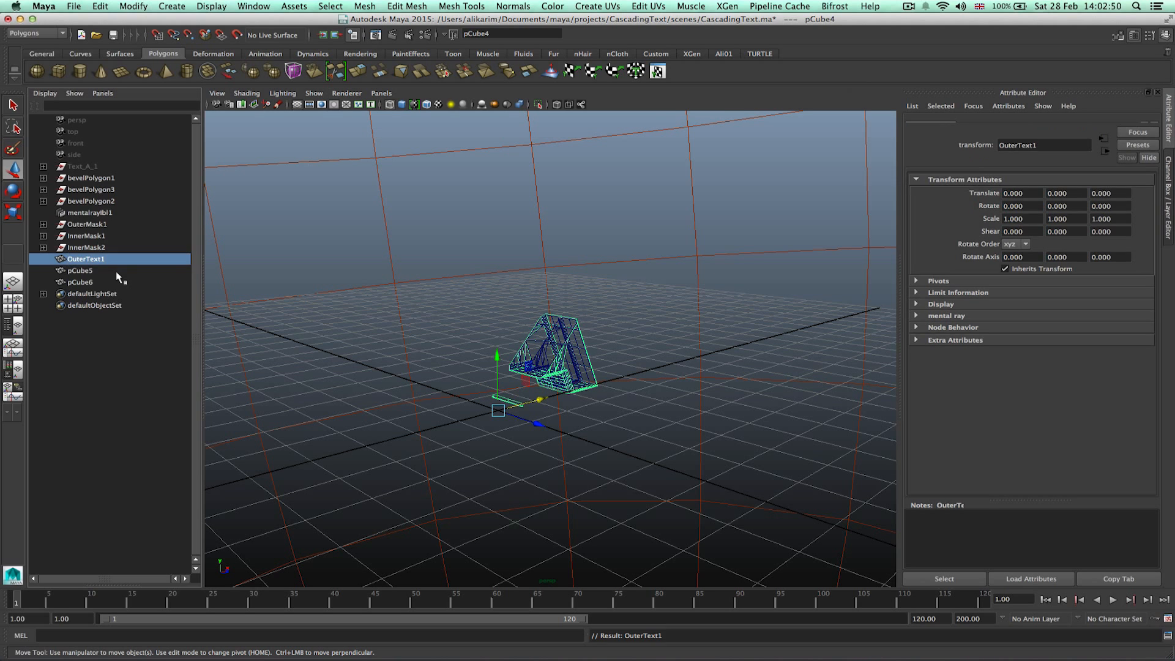
Rename pCube5 as InnerText1.
{"action": "left_click", "coordinate": [73, 271]}
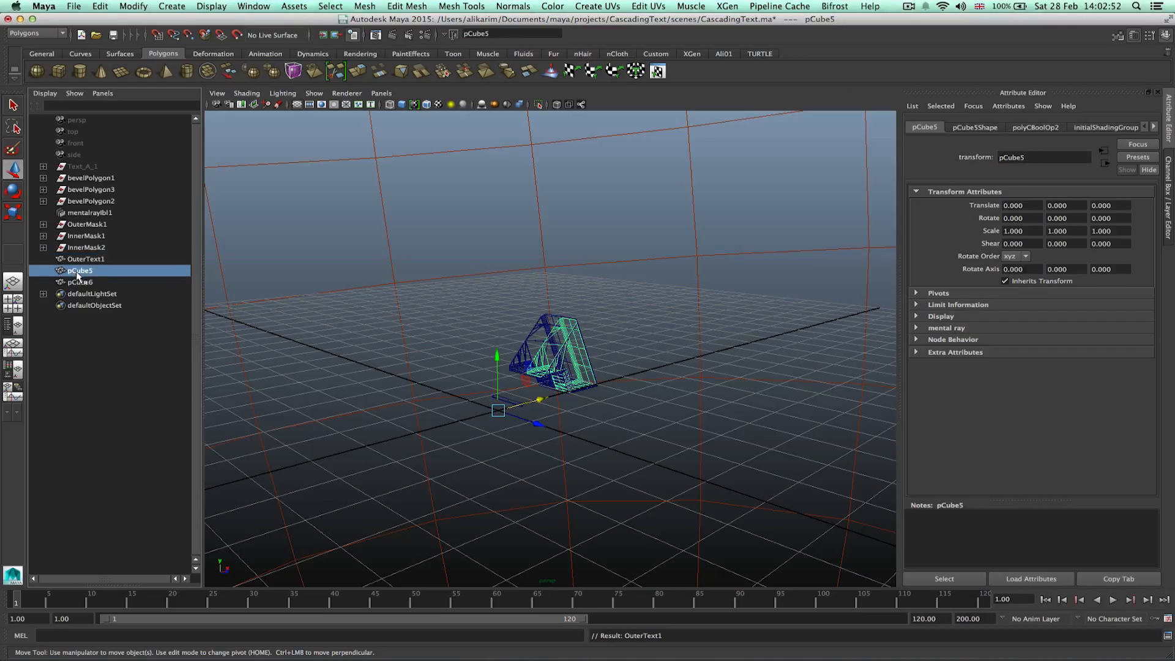
{"action": "double_click", "coordinate": [73, 271]}
{"action": "type", "text": "InnerText1"}
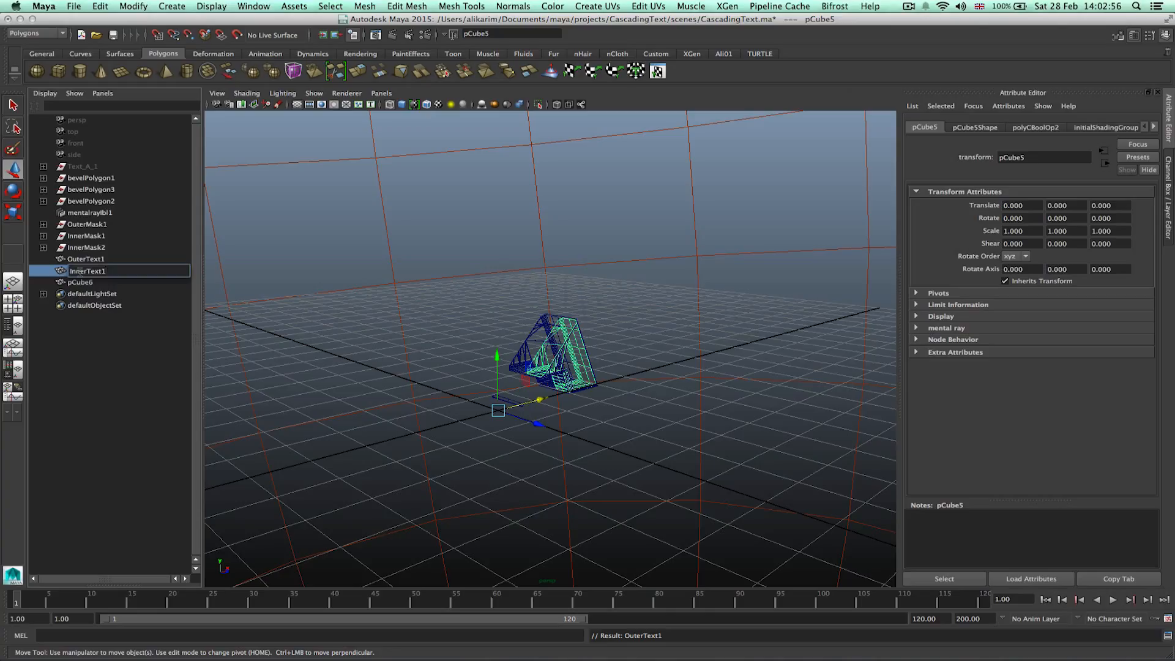
{"action": "key", "text": "Return"}
Rename pCube6 as InnerText2.
{"action": "left_click", "coordinate": [84, 283]}
{"action": "double_click", "coordinate": [87, 284]}
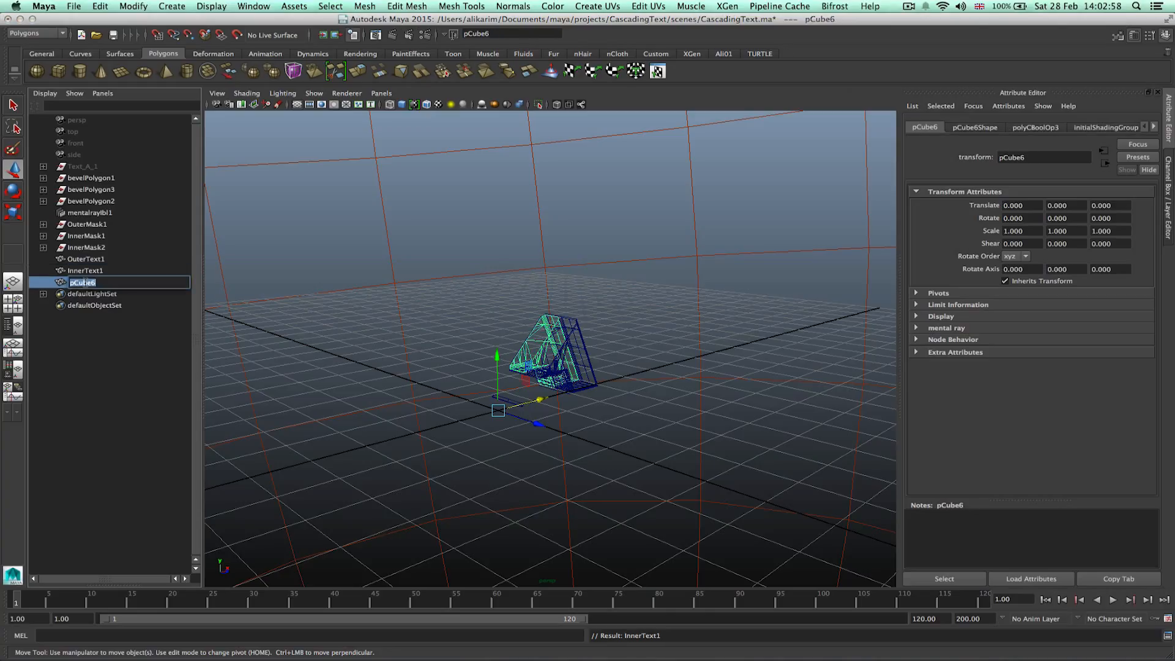
{"action": "type", "text": "InnerText2"}
{"action": "key", "text": "Return"}
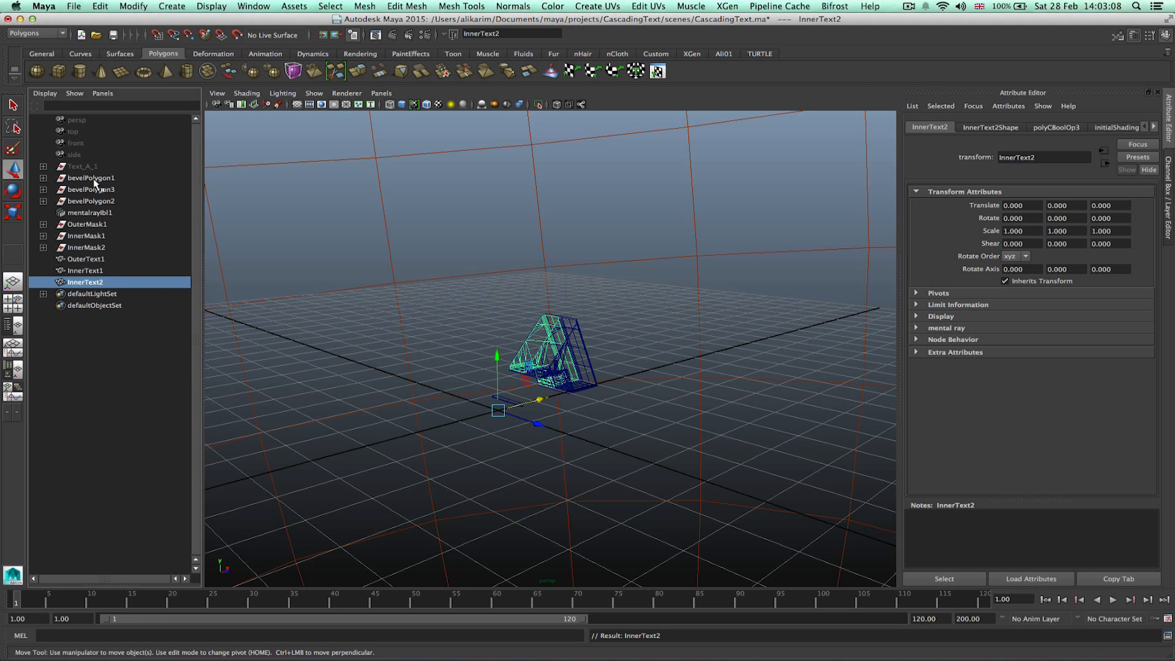
Deselect everything and extend the time slider's visible range to 200 frames.
{"action": "left_click_drag", "start_coordinate": [725, 425], "coordinate": [698, 421], "text": "alt"}
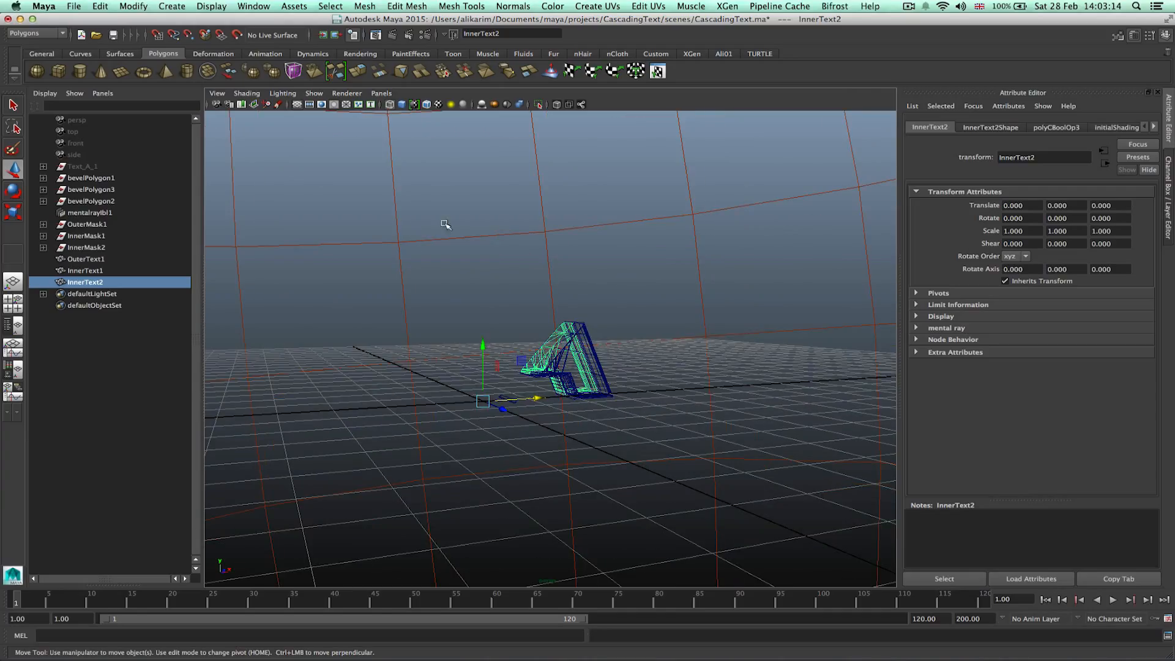
{"action": "left_click", "coordinate": [134, 337]}
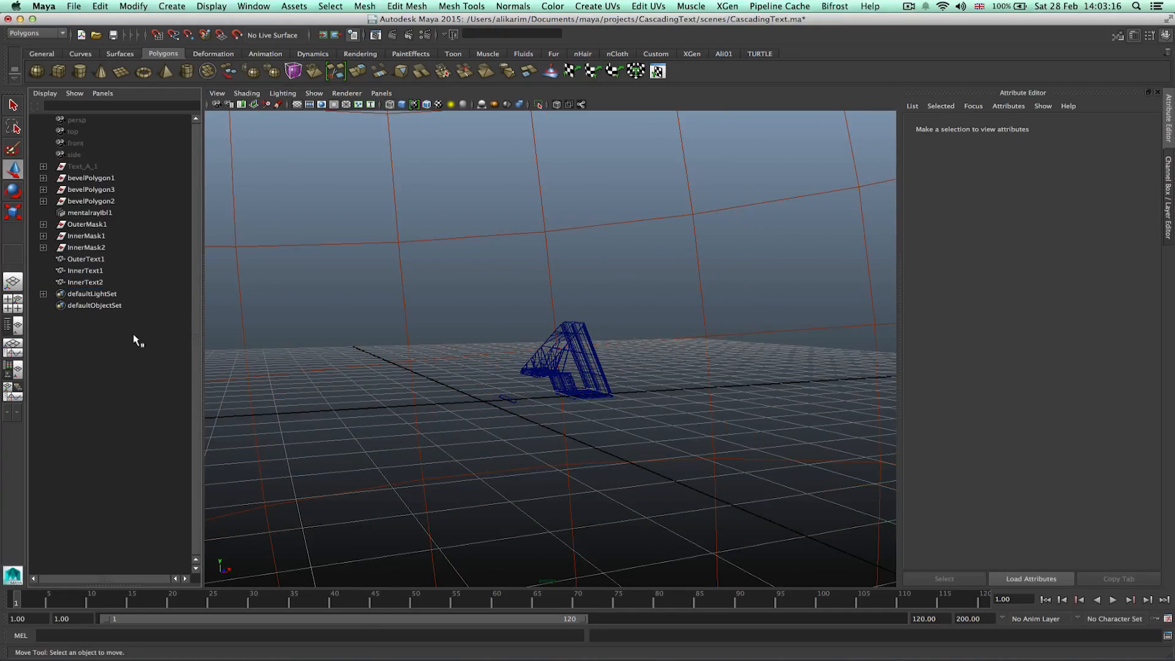
{"action": "left_click_drag", "start_coordinate": [586, 620], "coordinate": [904, 620]}
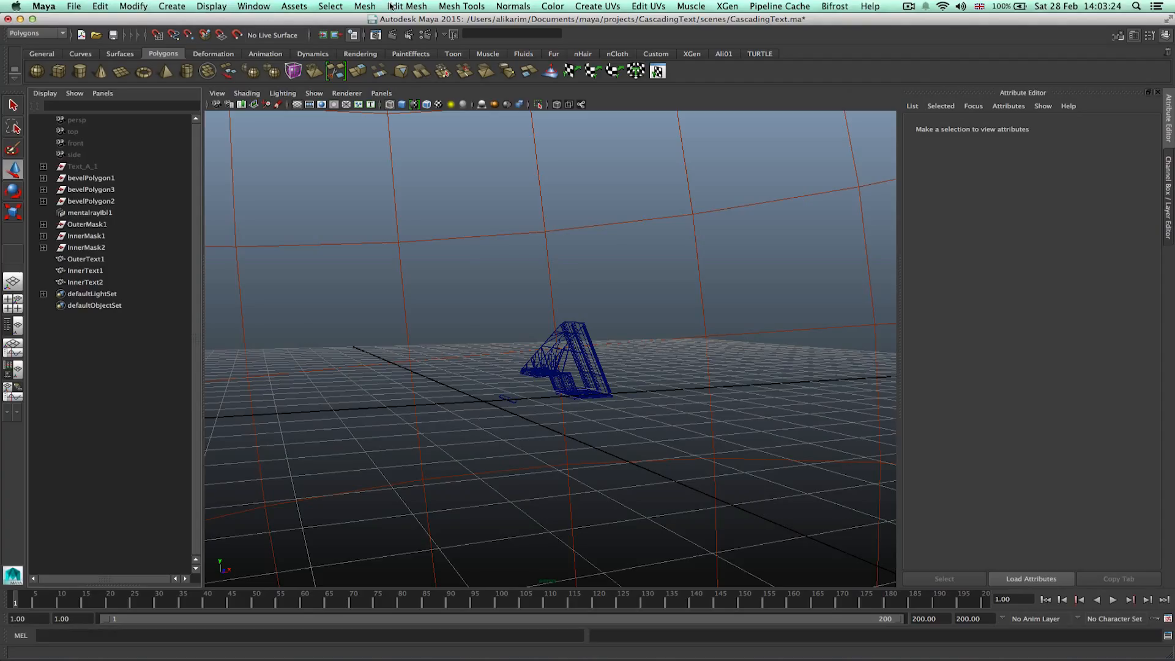
Open Render Settings and set the image size preset to HD 720.
{"action": "left_click", "coordinate": [426, 35]}
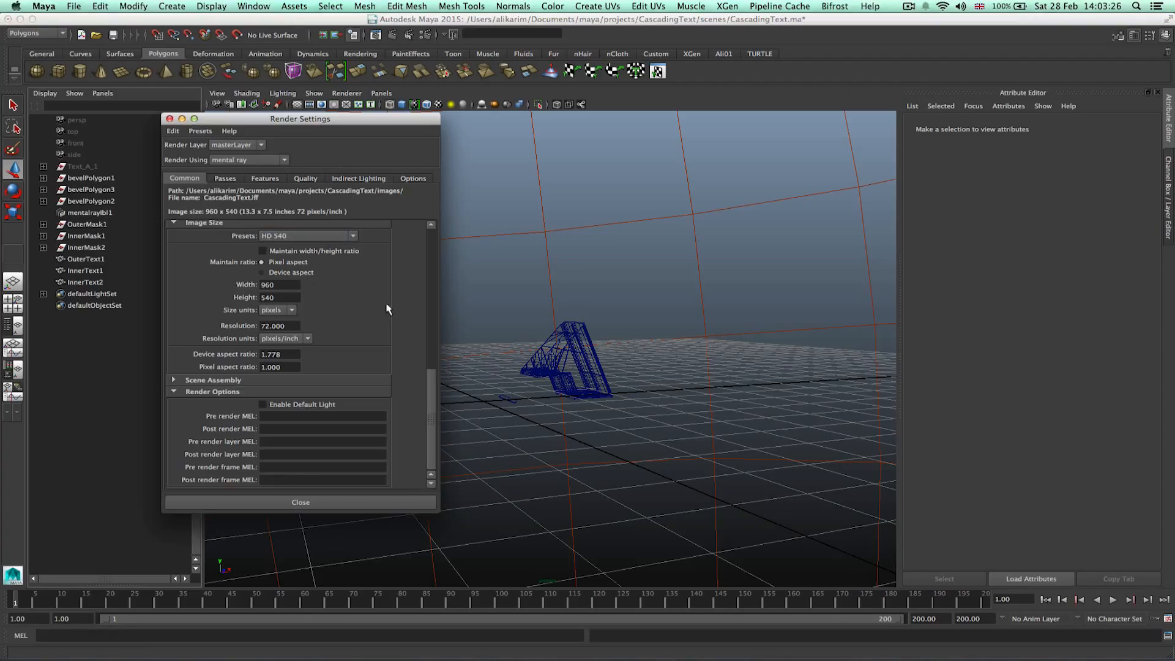
{"action": "left_click", "coordinate": [329, 240]}
{"action": "scroll", "coordinate": [350, 265], "scroll_direction": "down", "scroll_amount": 3}
{"action": "left_click", "coordinate": [311, 312]}
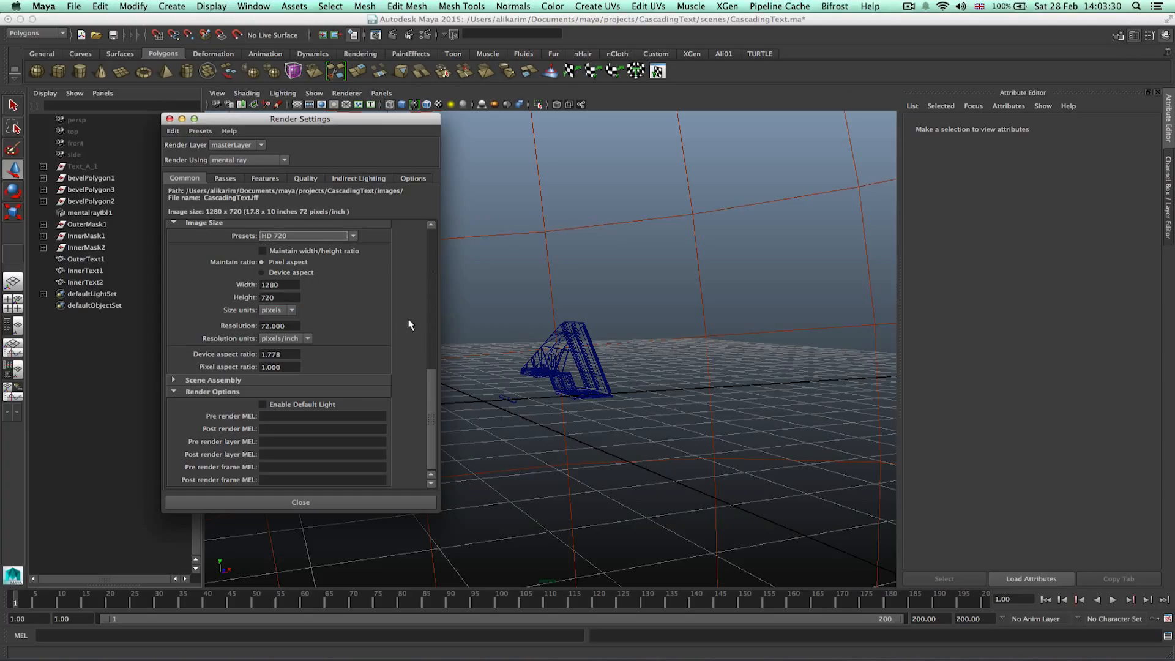
Set the frame/animation extension to name#.ext.
{"action": "left_click_drag", "start_coordinate": [431, 401], "coordinate": [327, 269]}
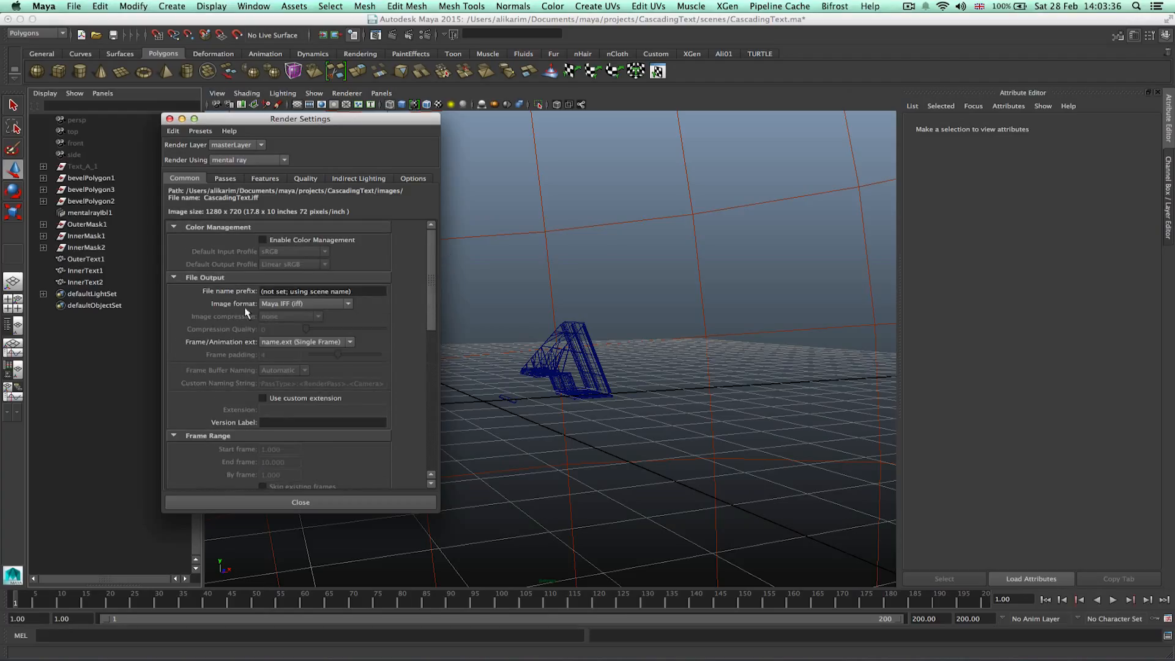
{"action": "left_click", "coordinate": [288, 343]}
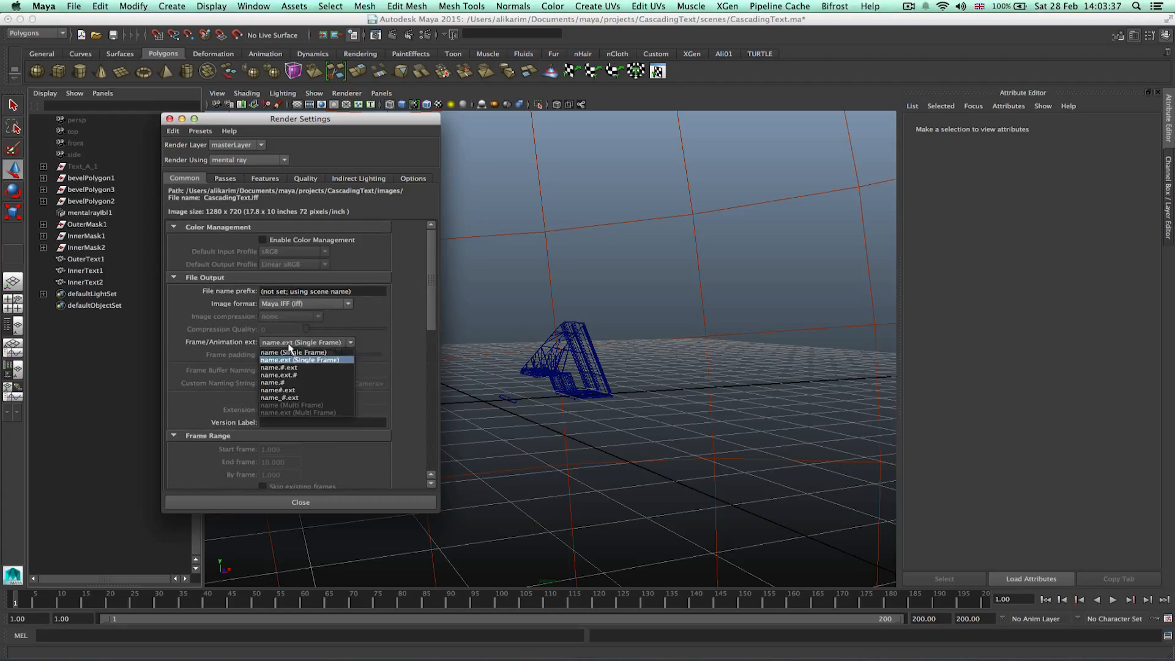
{"action": "left_click", "coordinate": [292, 390]}
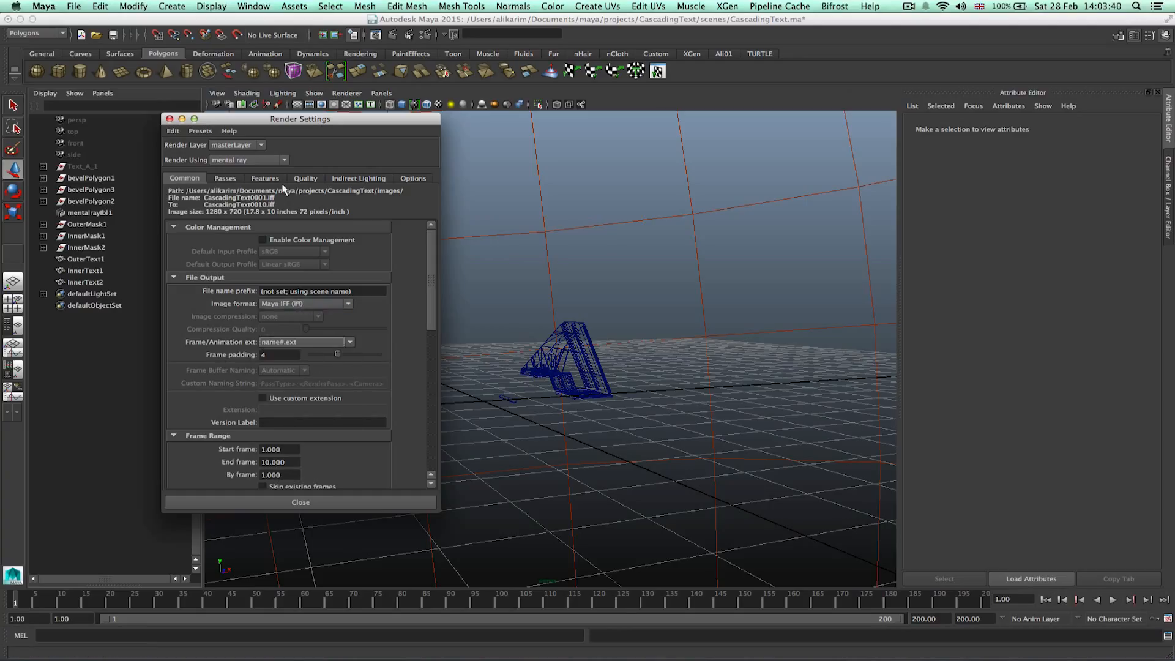
Set the render image format to OpenEXR (exr).
{"action": "left_click", "coordinate": [311, 304]}
{"action": "scroll", "coordinate": [350, 335], "scroll_direction": "down", "scroll_amount": 1}
{"action": "scroll", "coordinate": [350, 335], "scroll_direction": "down", "scroll_amount": 1}
{"action": "left_click", "coordinate": [294, 346]}
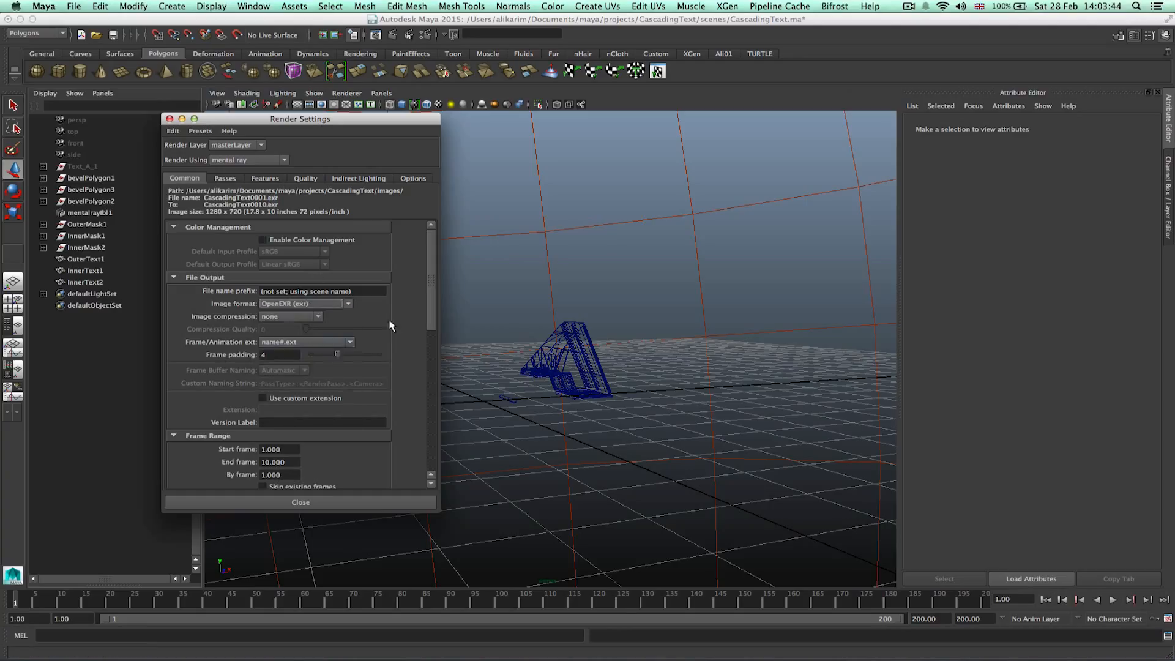
Set the render file name prefix to CascadingText.
{"action": "left_click", "coordinate": [347, 293]}
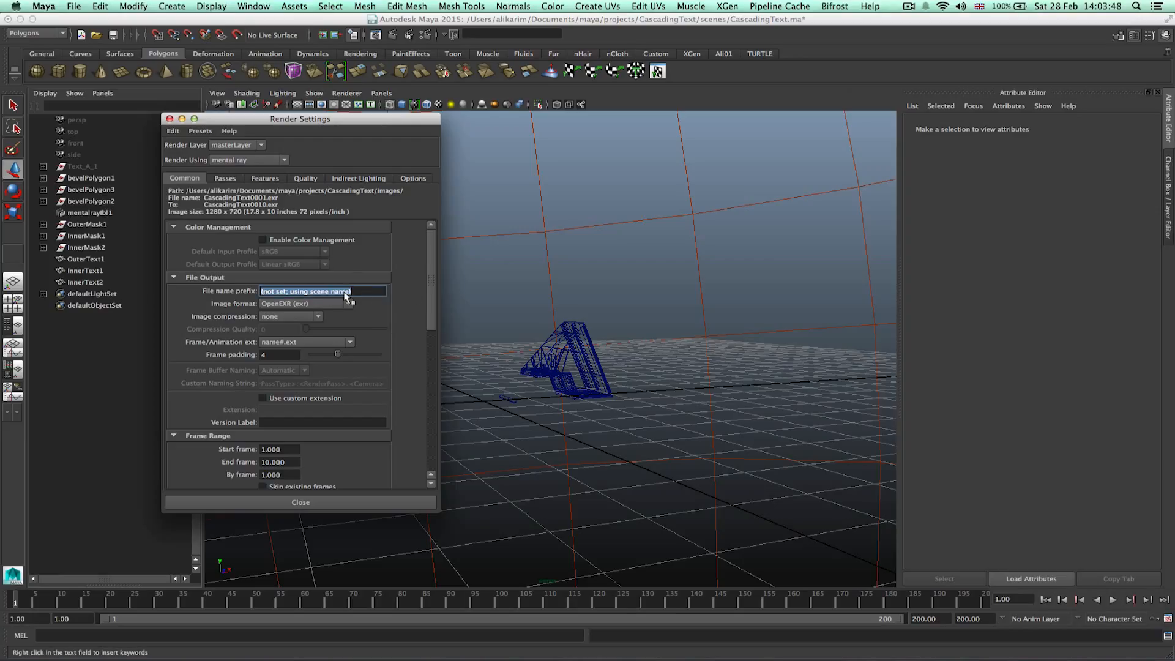
{"action": "type", "text": "CascadingText"}
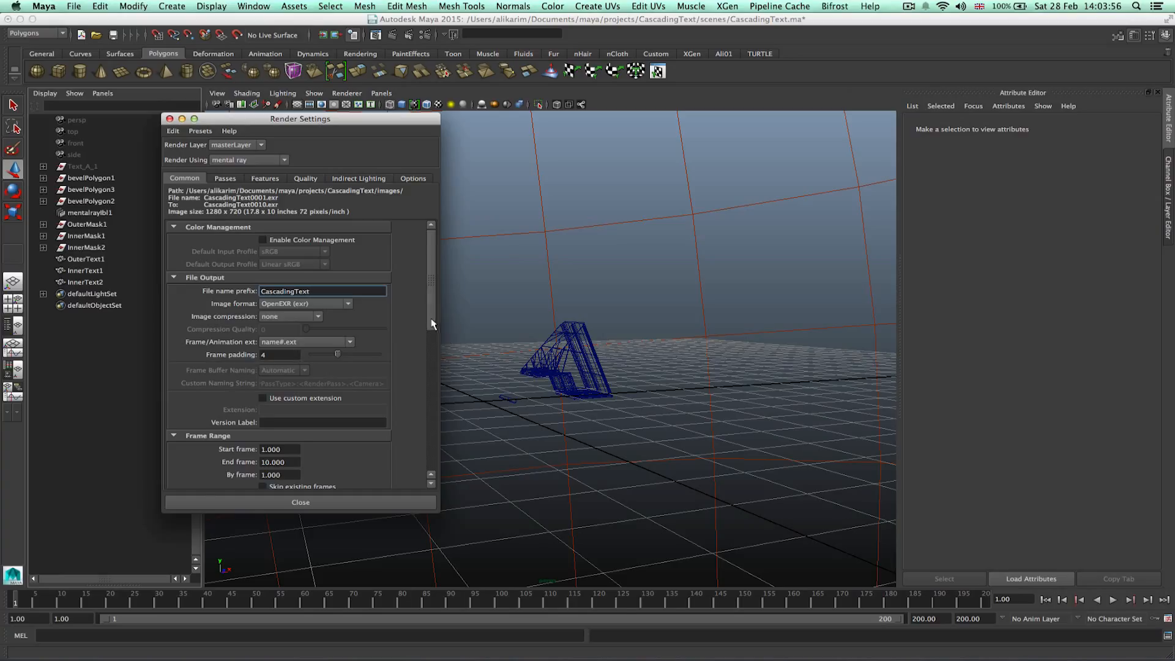
{"action": "scroll", "coordinate": [432, 324], "scroll_direction": "down", "scroll_amount": 6}
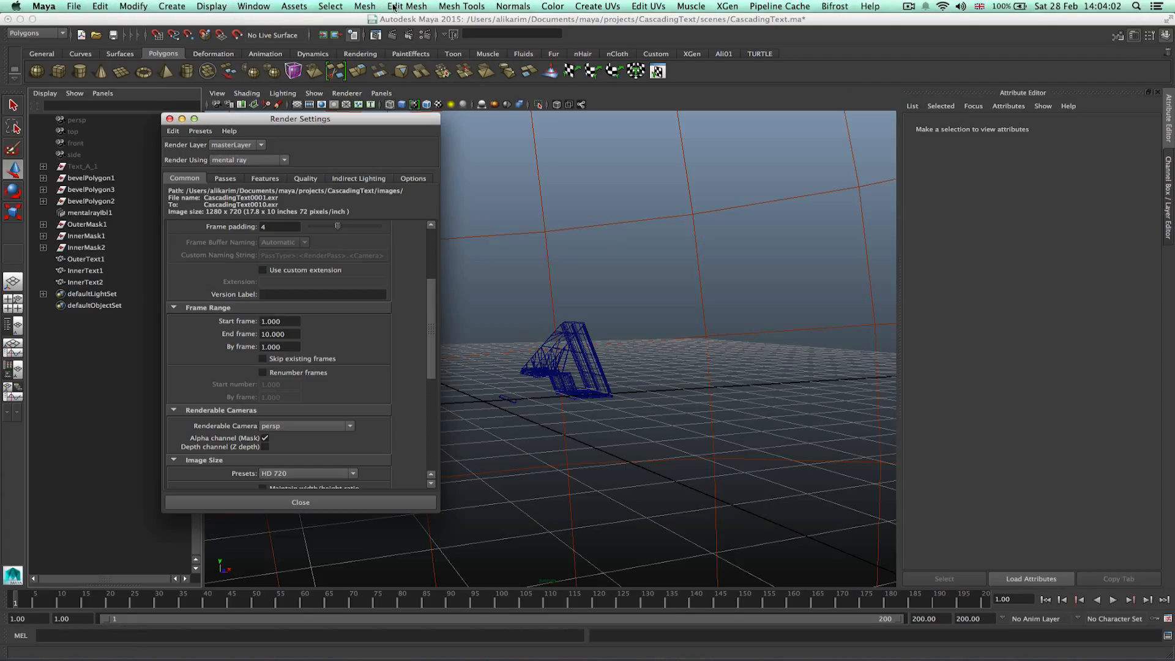
In Preferences, set the working time unit to PAL (25 fps) and save.
{"action": "left_click", "coordinate": [254, 6]}
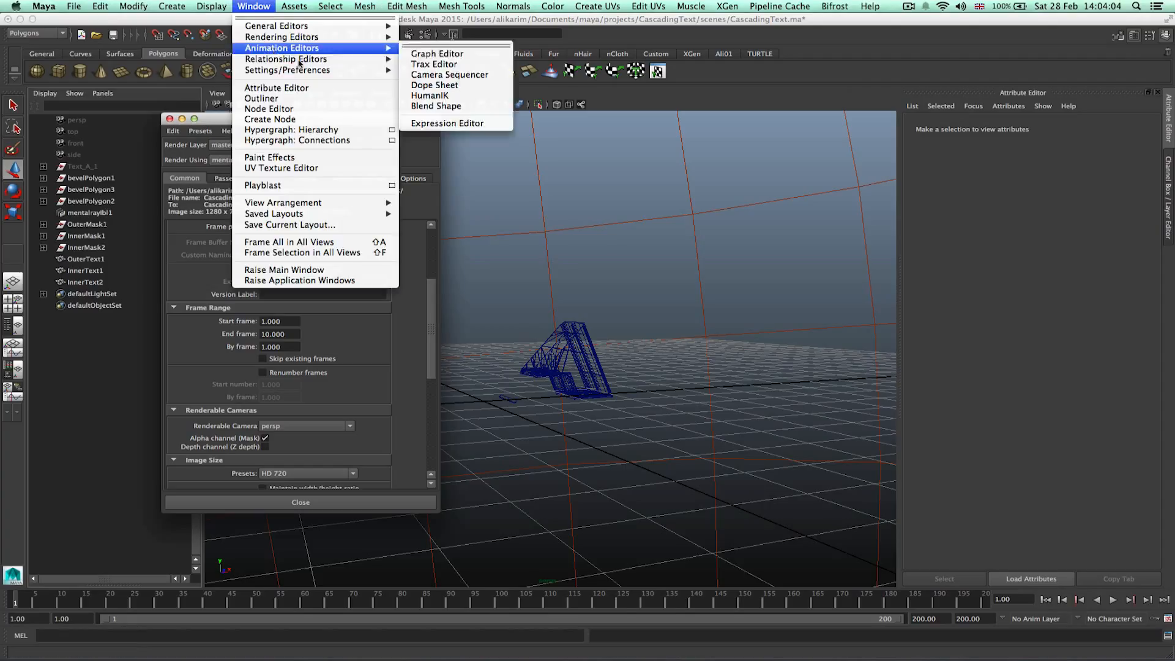
{"action": "mouse_move", "coordinate": [323, 72]}
{"action": "left_click", "coordinate": [538, 73]}
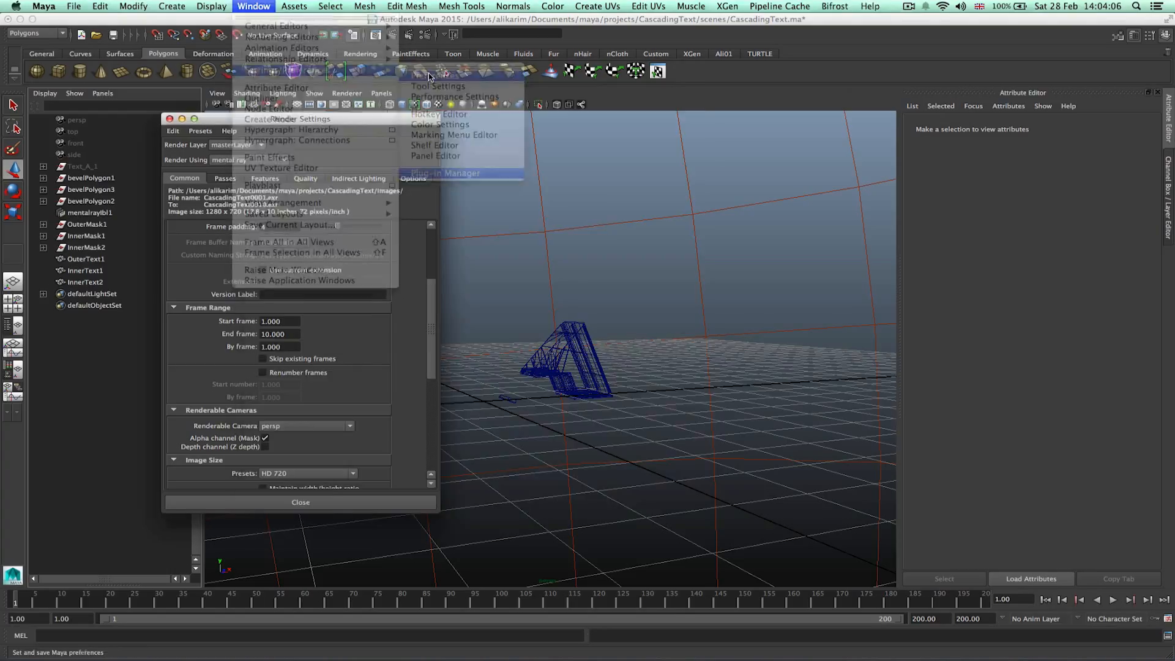
{"action": "left_click", "coordinate": [280, 229]}
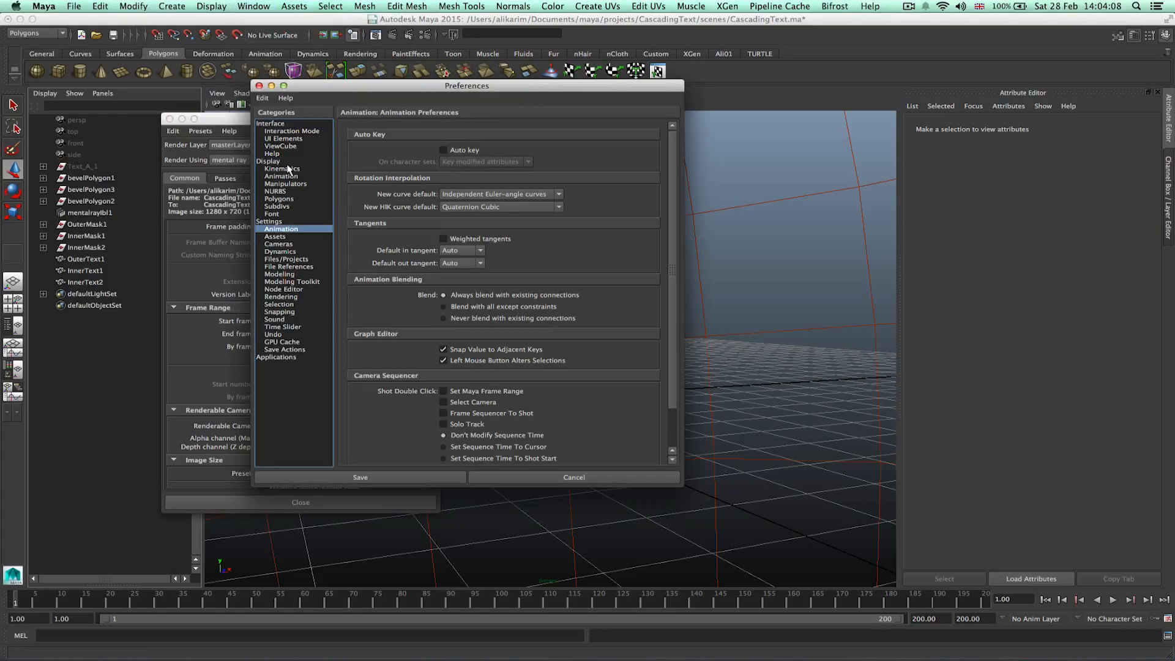
{"action": "left_click", "coordinate": [269, 221]}
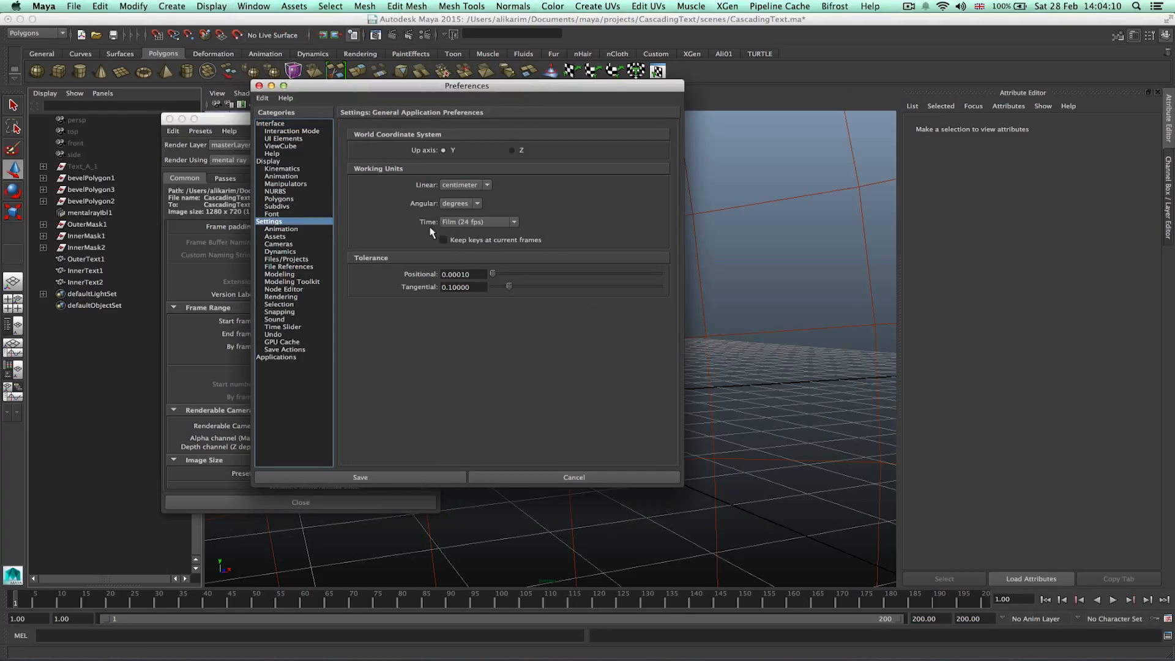
{"action": "left_click", "coordinate": [465, 222]}
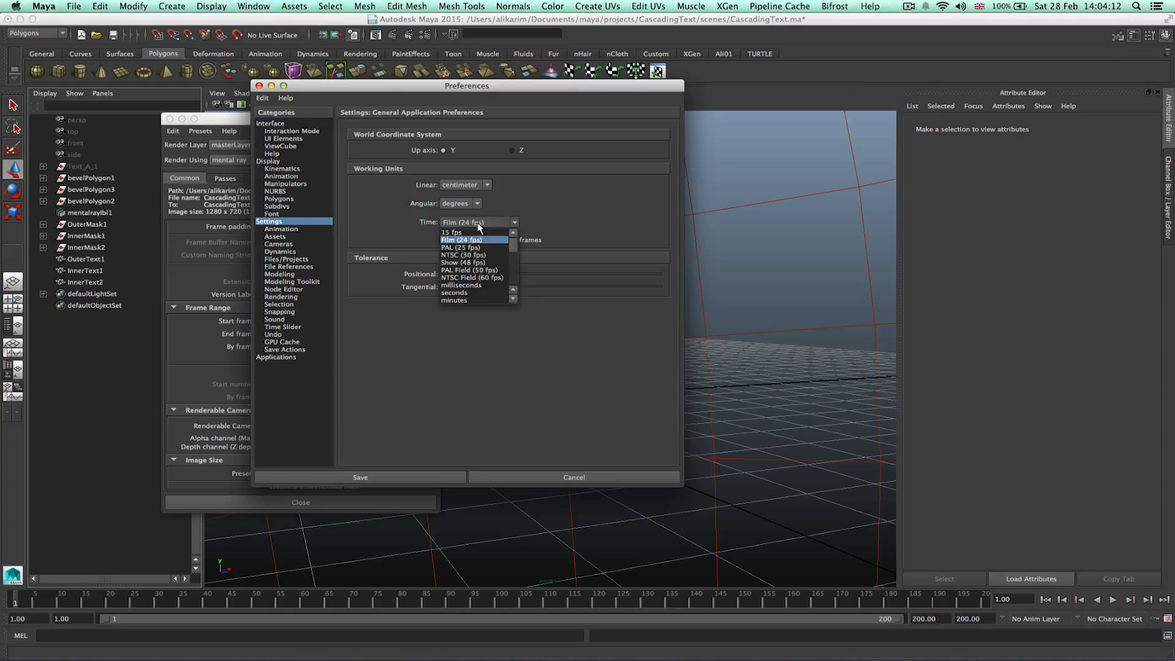
{"action": "left_click", "coordinate": [484, 248]}
{"action": "left_click", "coordinate": [490, 222]}
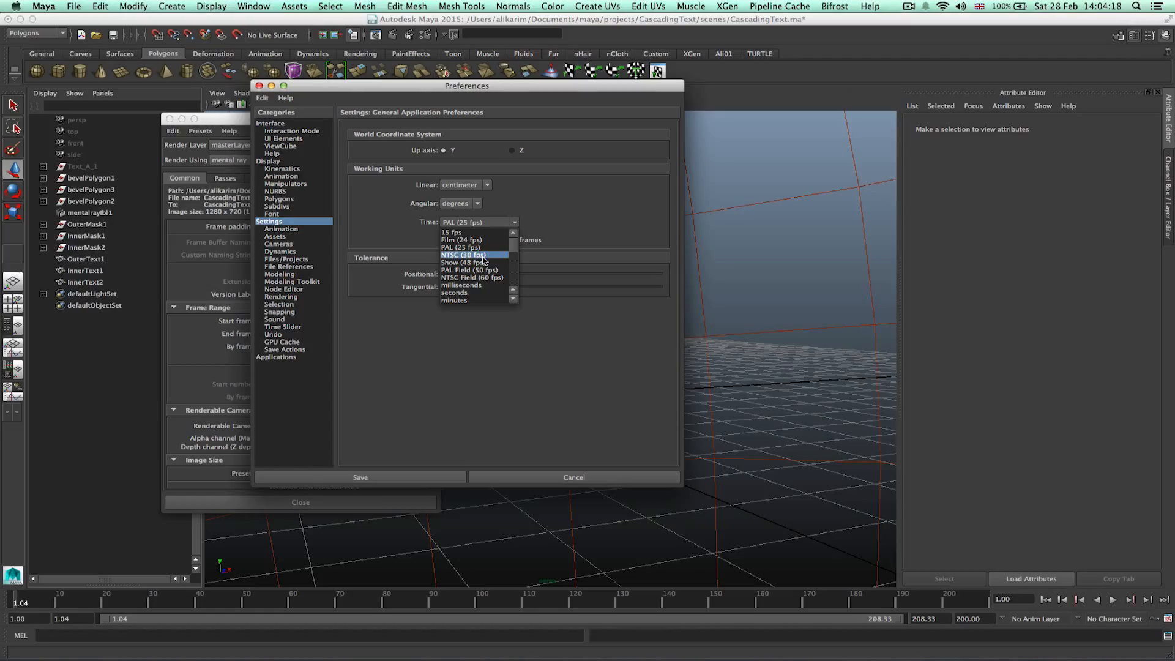
{"action": "left_click", "coordinate": [483, 247]}
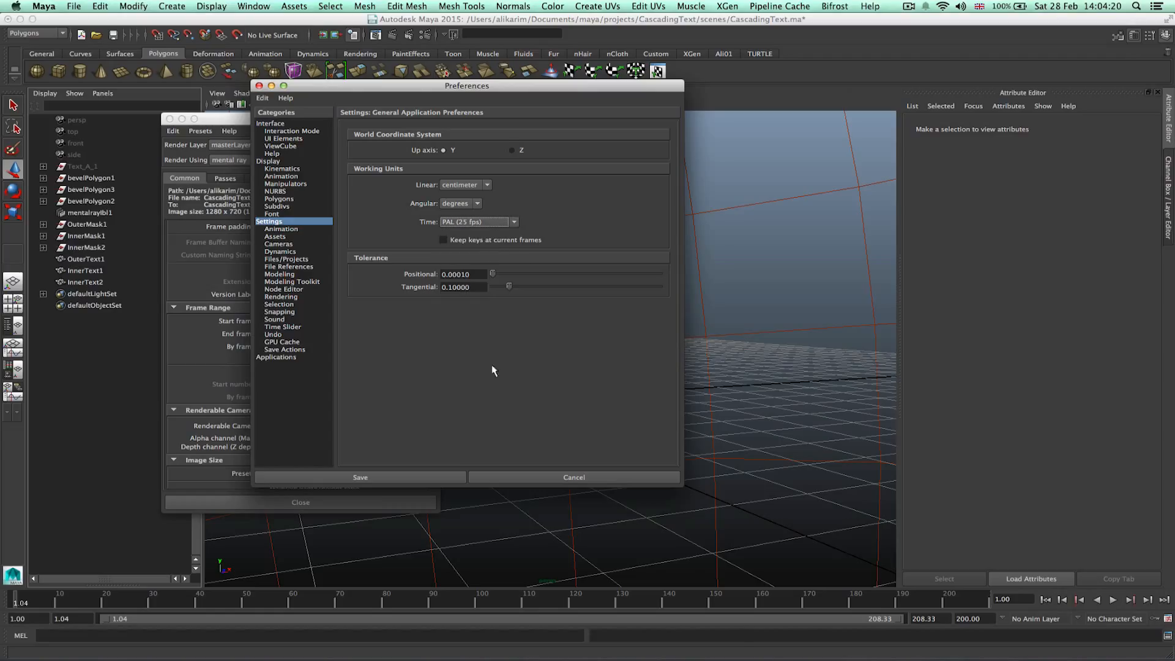
{"action": "left_click", "coordinate": [380, 476]}
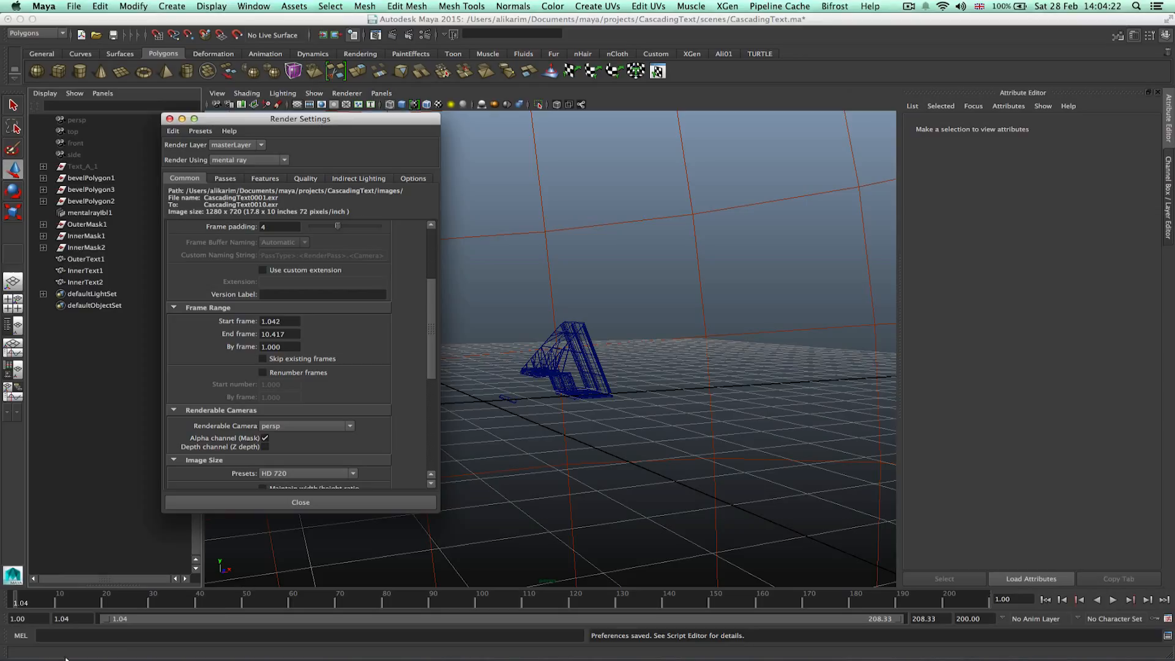
Set the playback range start to 1 and end to 200.
{"action": "left_click", "coordinate": [73, 618]}
{"action": "type", "text": "1"}
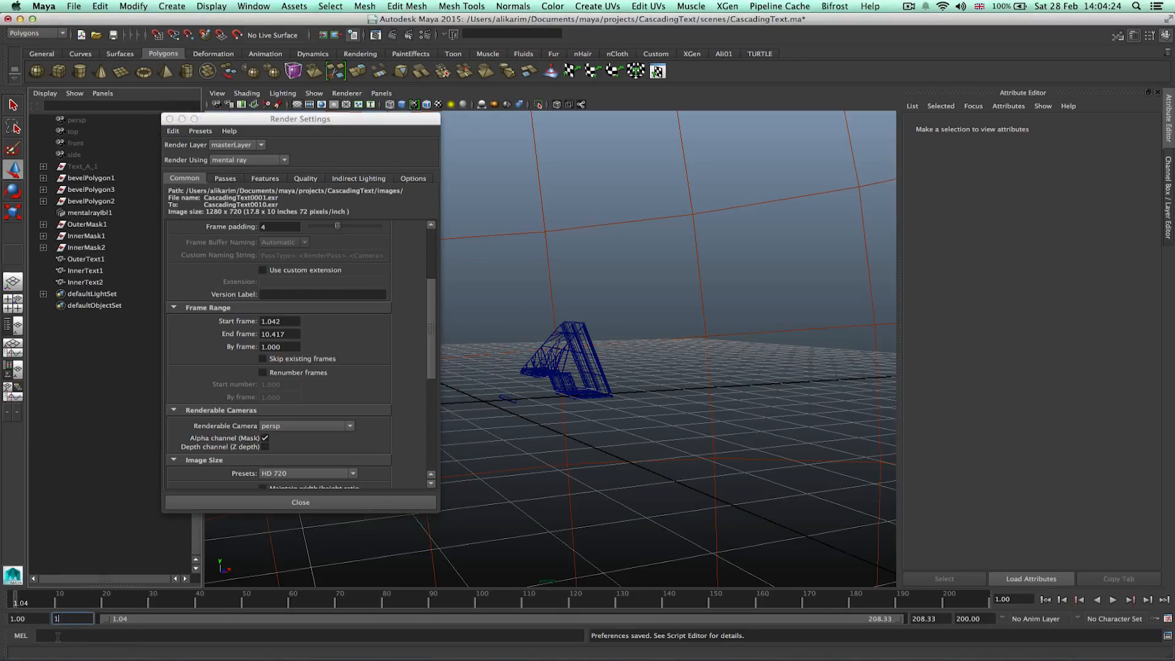
{"action": "key", "text": "Return"}
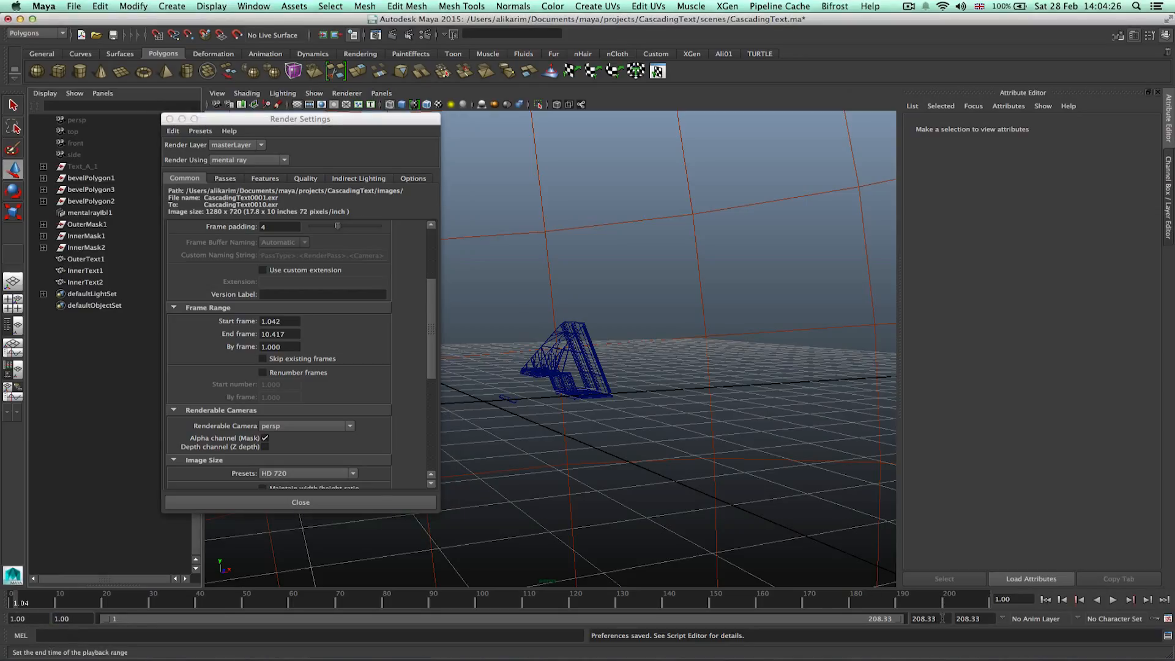
{"action": "double_click", "coordinate": [977, 619]}
{"action": "type", "text": "200"}
{"action": "key", "text": "Return"}
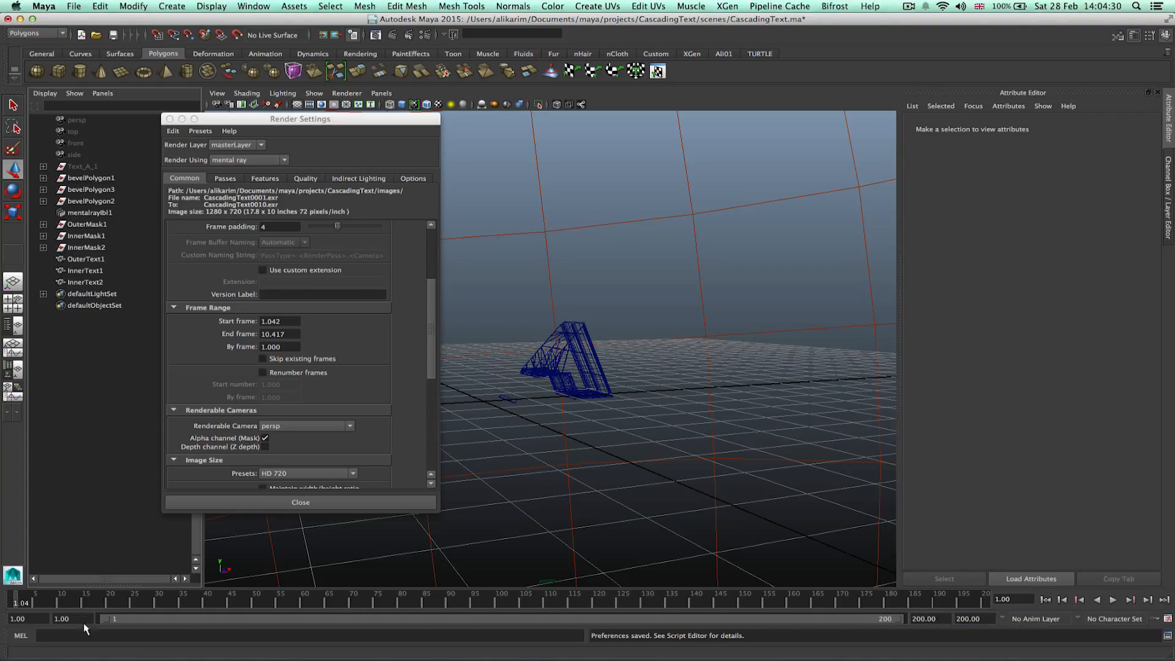
Set the render frame range from 1 to 200 and close Render Settings.
{"action": "left_click", "coordinate": [290, 323]}
{"action": "left_click_drag", "start_coordinate": [285, 322], "coordinate": [232, 333]}
{"action": "type", "text": "1"}
{"action": "left_click", "coordinate": [289, 333]}
{"action": "type", "text": "200"}
{"action": "key", "text": "Return"}
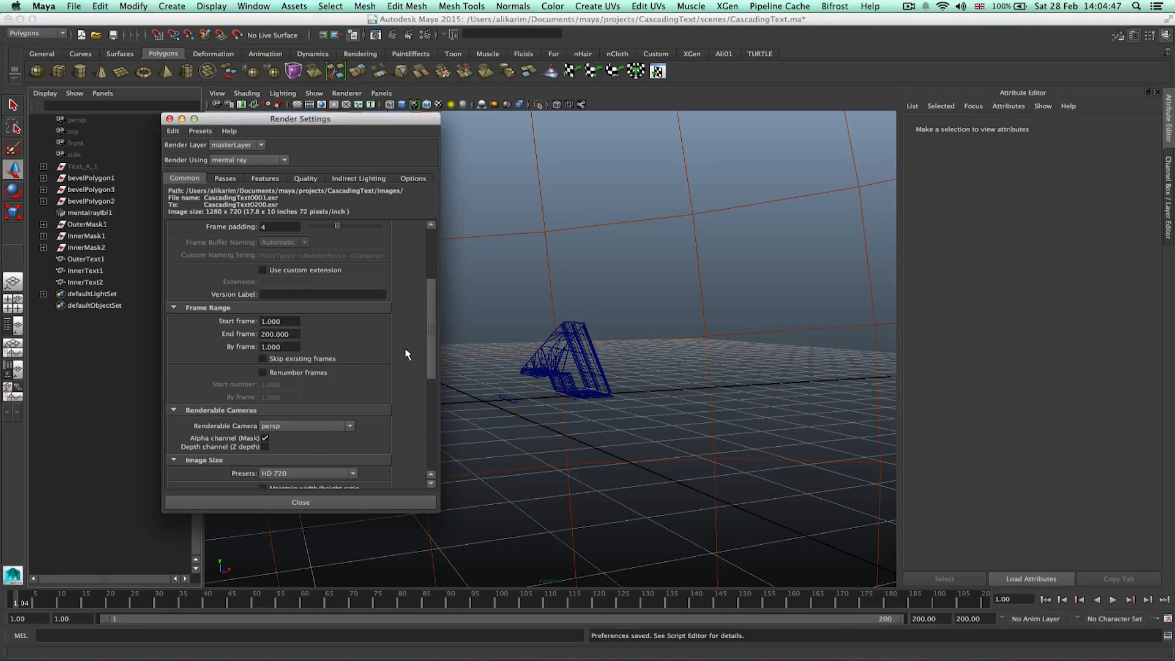
{"action": "left_click", "coordinate": [423, 503]}
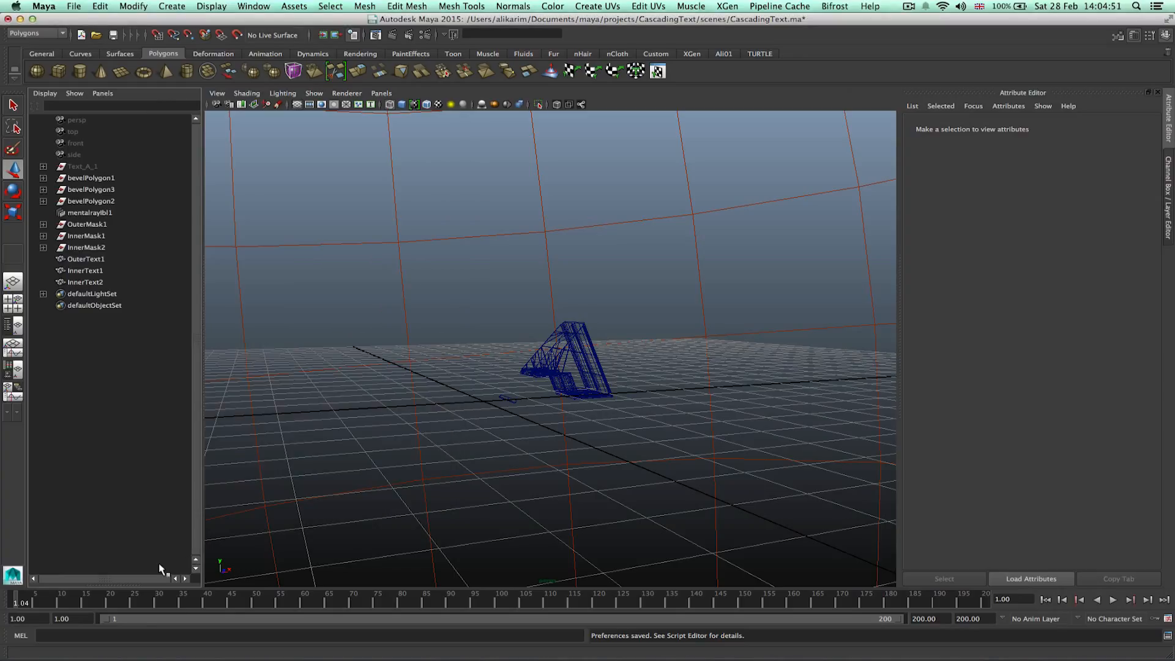
At frame 5, select OuterMask1, InnerMask1 and InnerMask2 and move them away from the letter.
{"action": "left_click", "coordinate": [34, 602]}
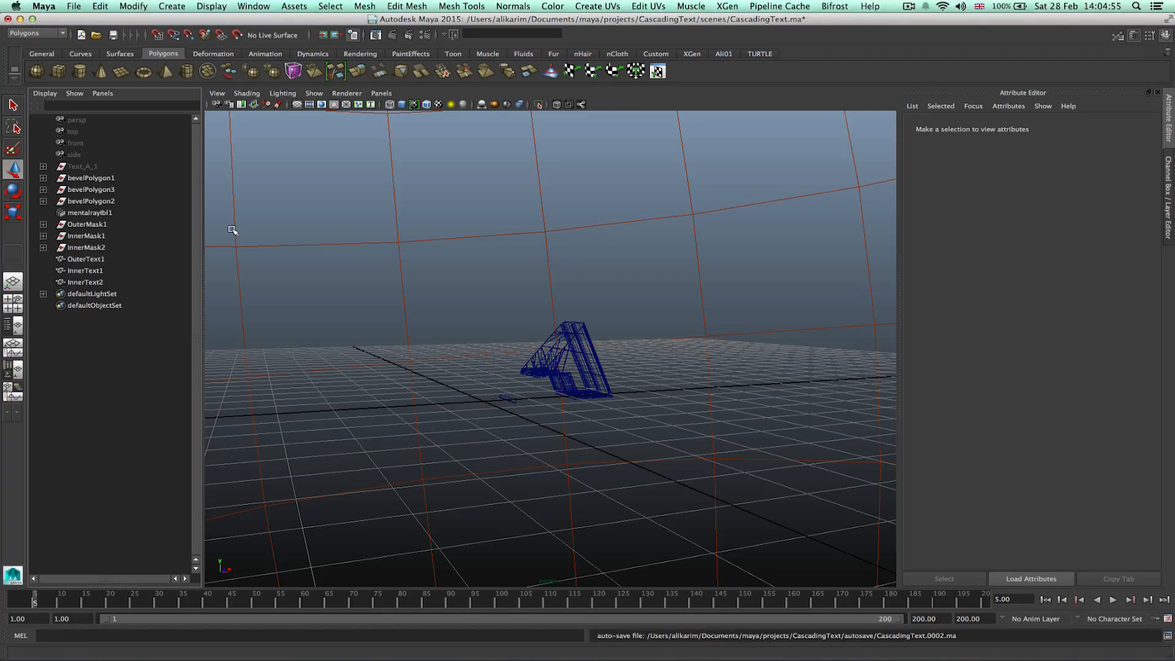
{"action": "left_click", "coordinate": [98, 247]}
{"action": "left_click", "coordinate": [86, 224], "text": "shift"}
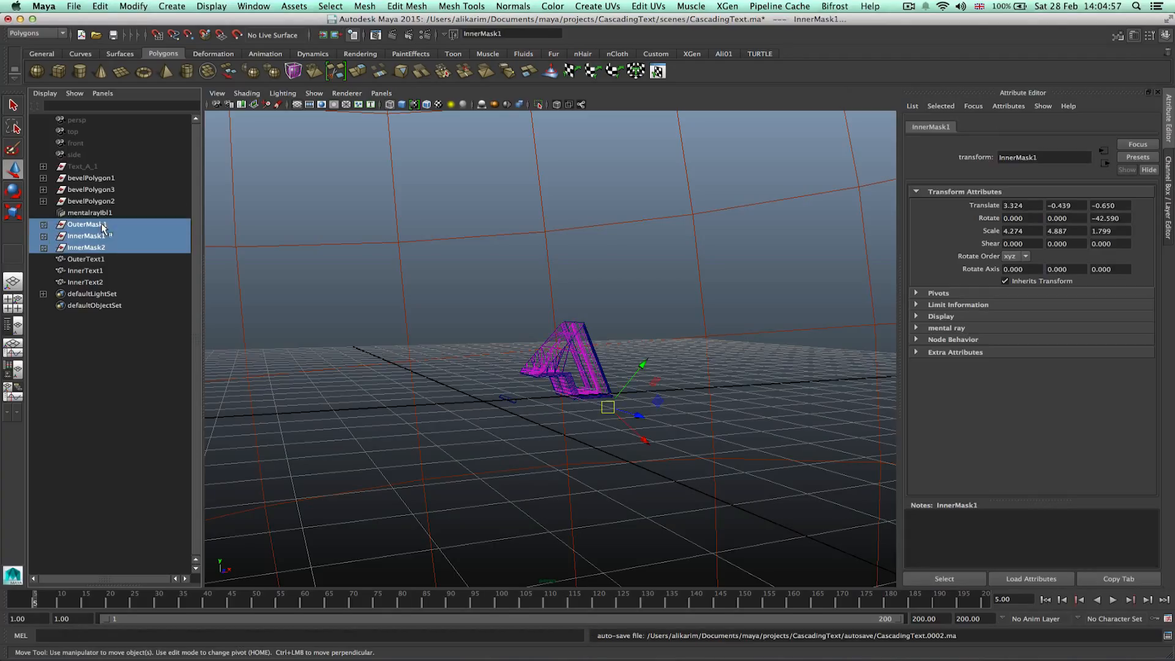
{"action": "left_click_drag", "start_coordinate": [642, 440], "coordinate": [699, 472]}
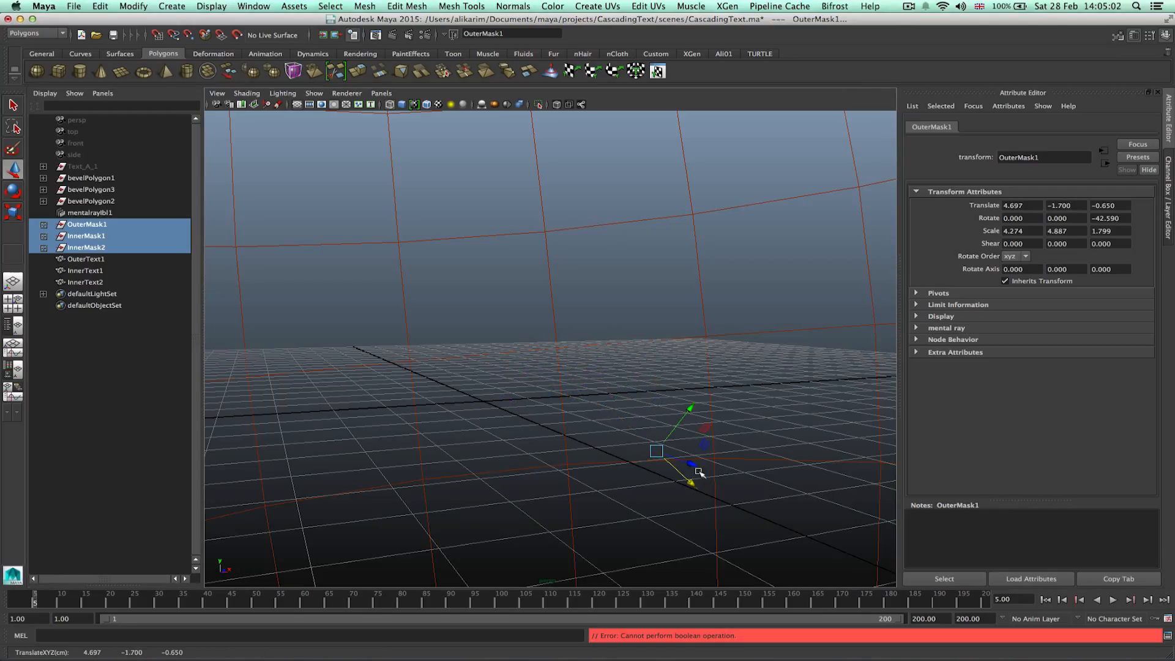
Set keys on the masks' Translate X, Y and Z channels.
{"action": "left_click", "coordinate": [1169, 191]}
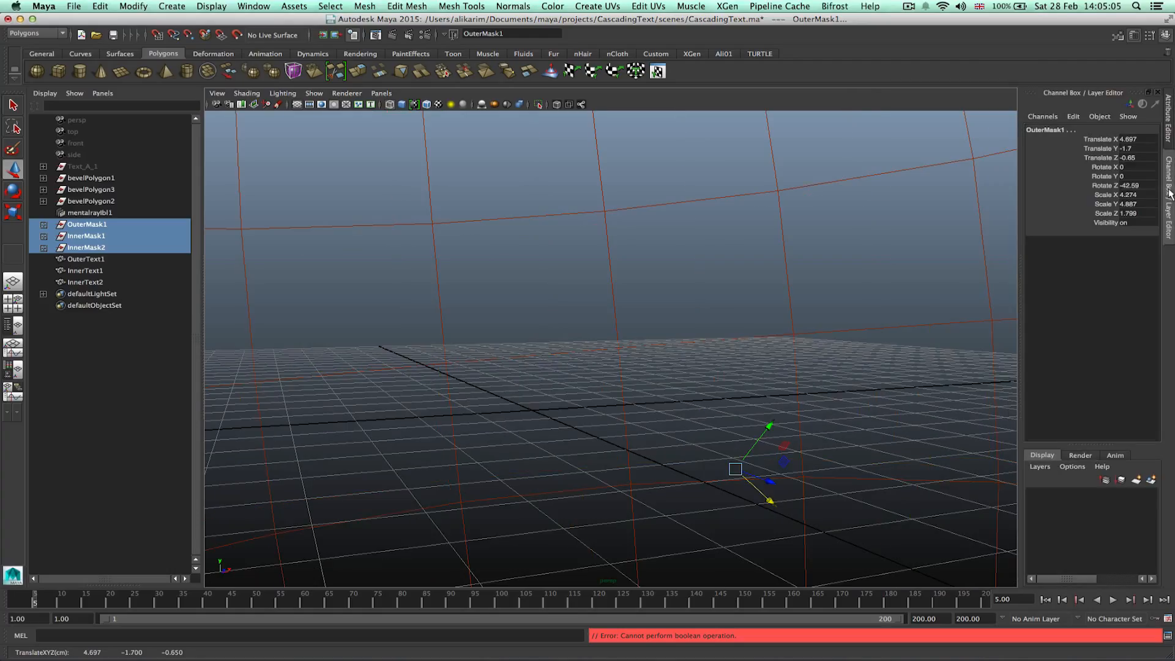
{"action": "left_click", "coordinate": [1109, 140]}
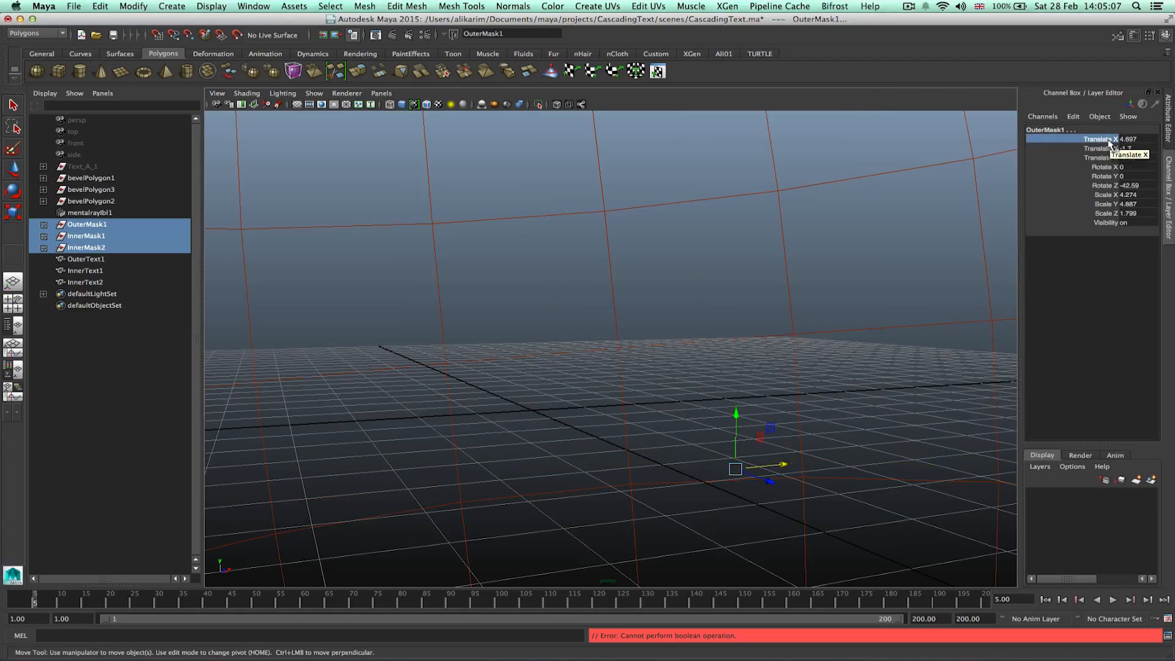
{"action": "left_click", "coordinate": [1110, 157], "text": "shift"}
{"action": "right_click", "coordinate": [1109, 155]}
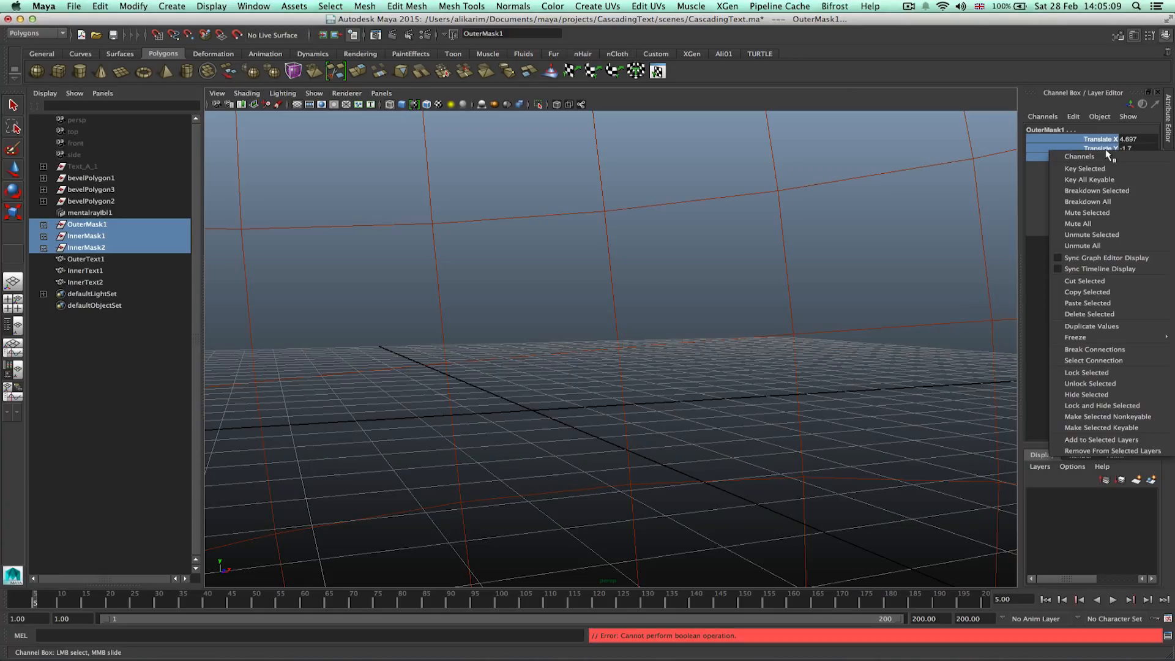
{"action": "left_click", "coordinate": [1097, 169]}
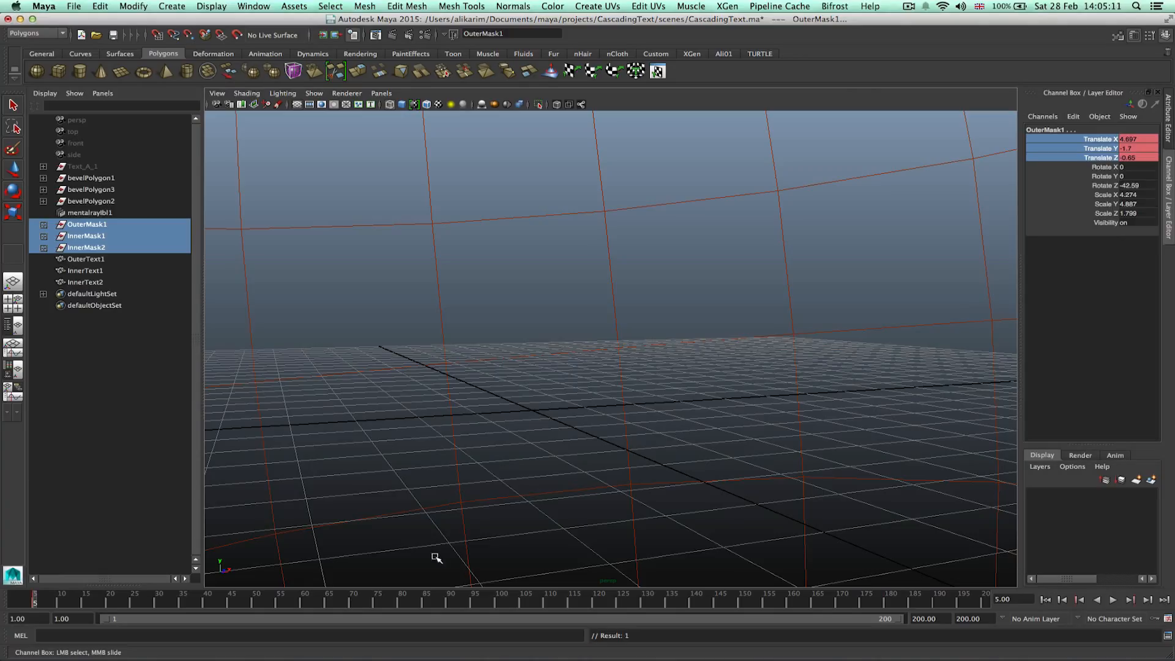
Key the masks' translation channels at frame 130.
{"action": "left_click", "coordinate": [647, 604]}
{"action": "right_click", "coordinate": [1111, 147]}
{"action": "left_click", "coordinate": [1099, 160]}
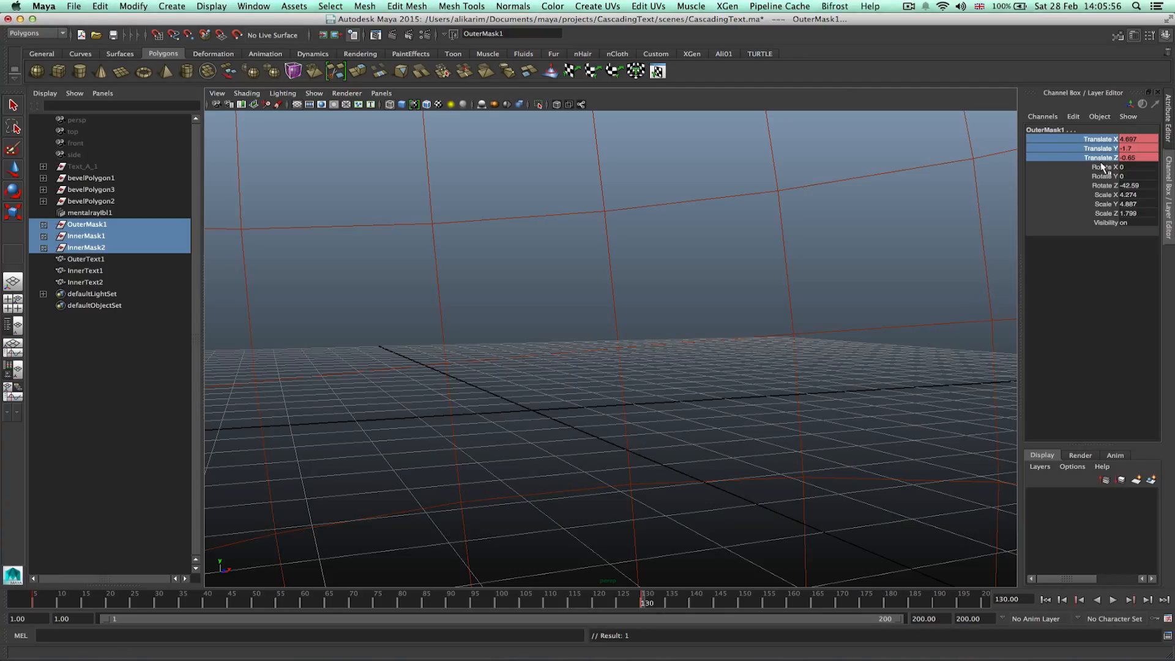
Reselect the three masks, move them back over the letter and key their translation at frame 130.
{"action": "left_click", "coordinate": [89, 257]}
{"action": "left_click", "coordinate": [93, 246]}
{"action": "left_click", "coordinate": [109, 226], "text": "shift"}
{"action": "key", "text": "w"}
{"action": "left_click_drag", "start_coordinate": [757, 471], "coordinate": [687, 420]}
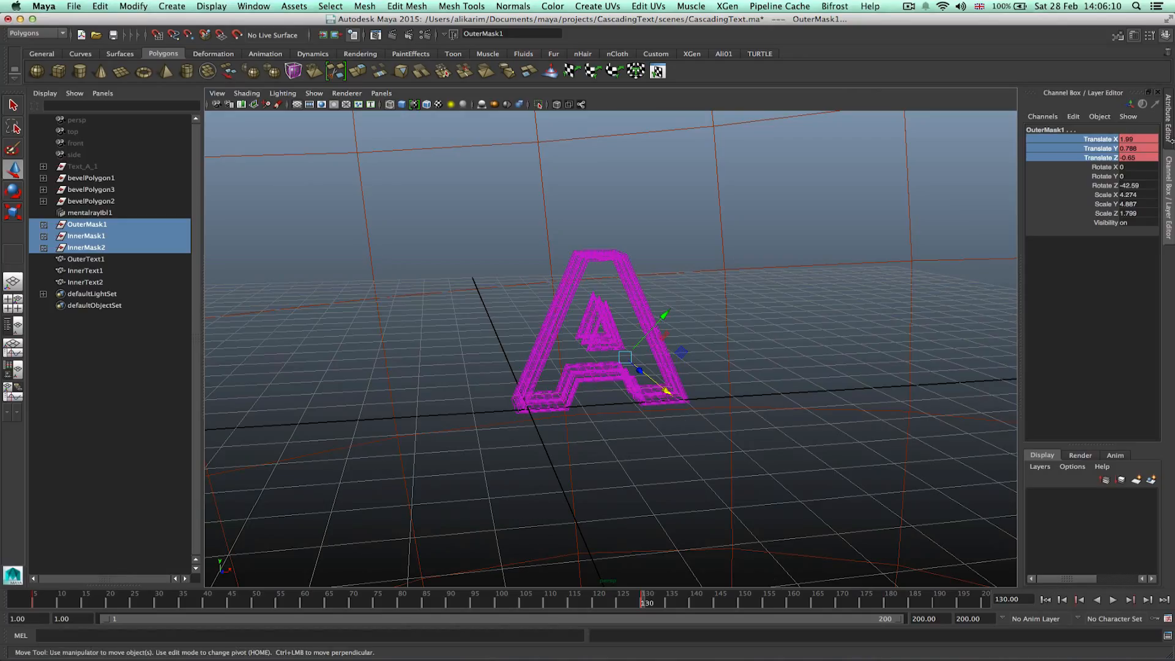
{"action": "right_click", "coordinate": [1109, 146]}
{"action": "left_click", "coordinate": [1113, 161]}
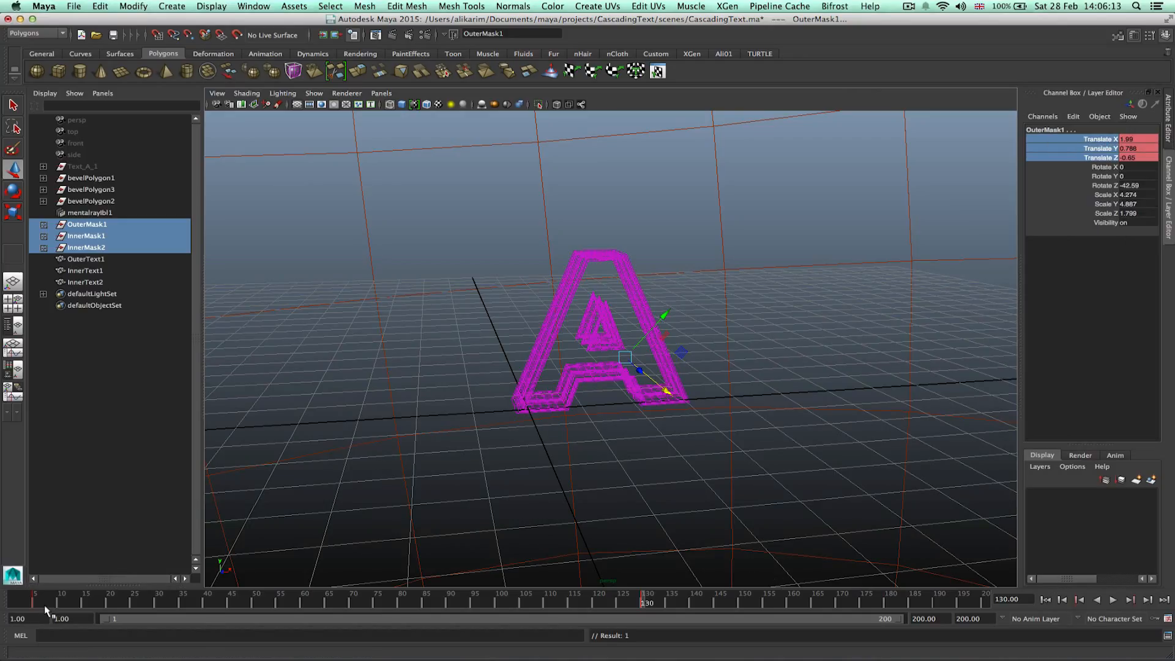
Play and scrub the timeline to preview the mask animation.
{"action": "left_click_drag", "start_coordinate": [44, 604], "coordinate": [118, 585]}
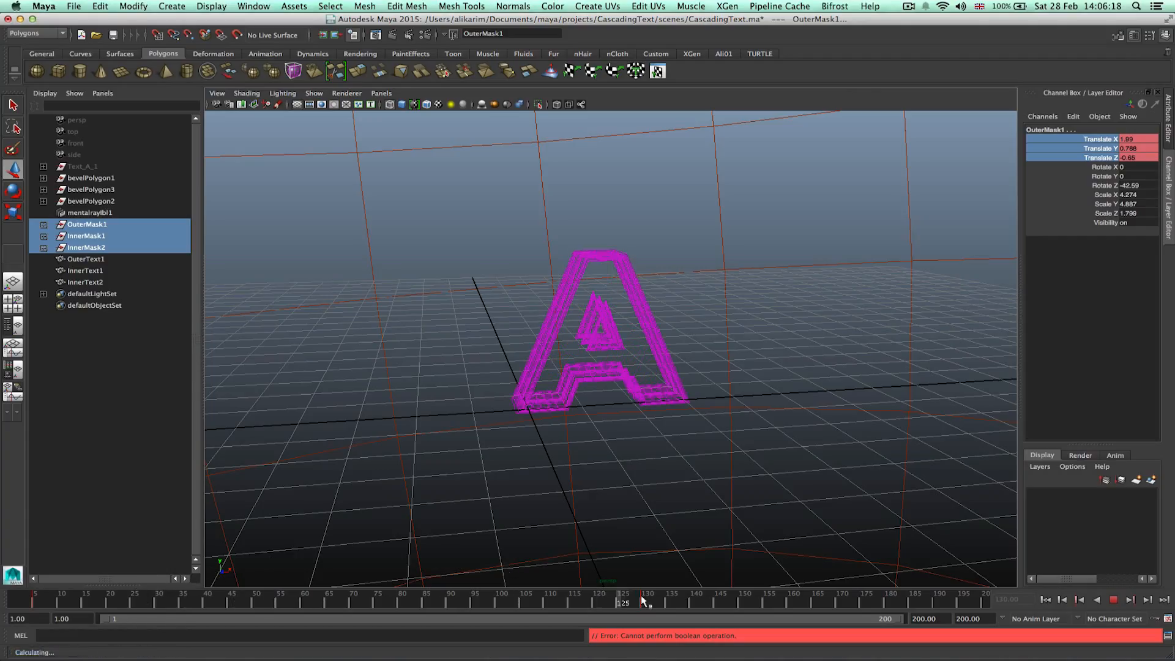
{"action": "left_click_drag", "start_coordinate": [652, 601], "coordinate": [590, 603]}
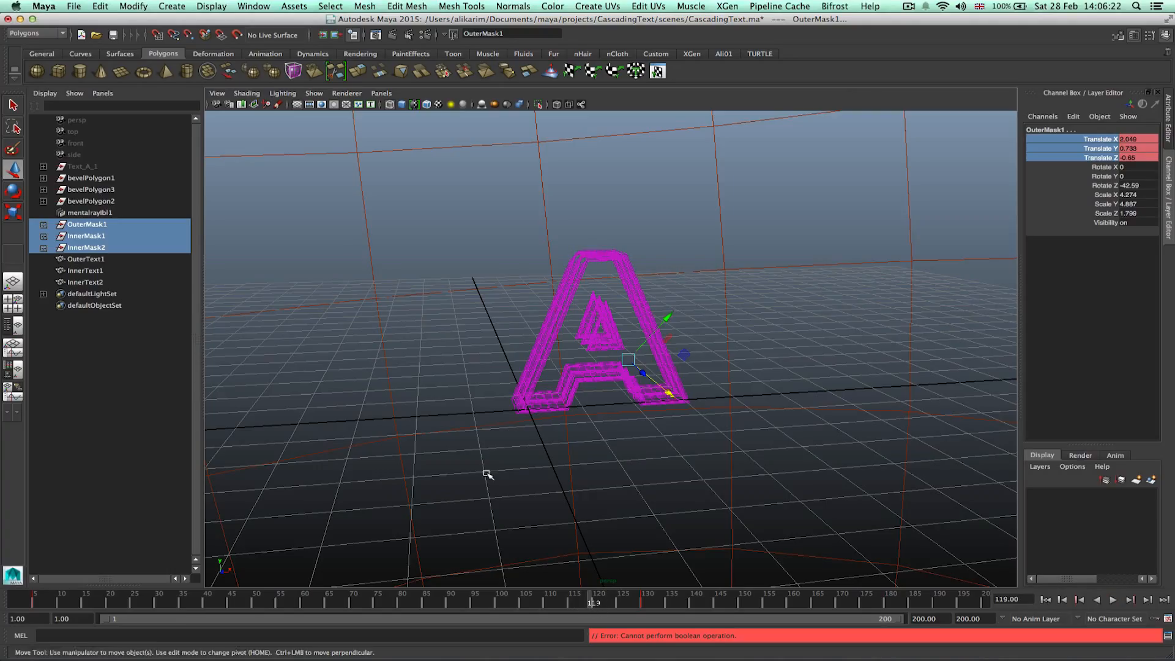
Select the three mask objects and open the Graph Editor framed on their translation curves.
{"action": "left_click", "coordinate": [90, 338]}
{"action": "left_click_drag", "start_coordinate": [82, 224], "coordinate": [91, 247]}
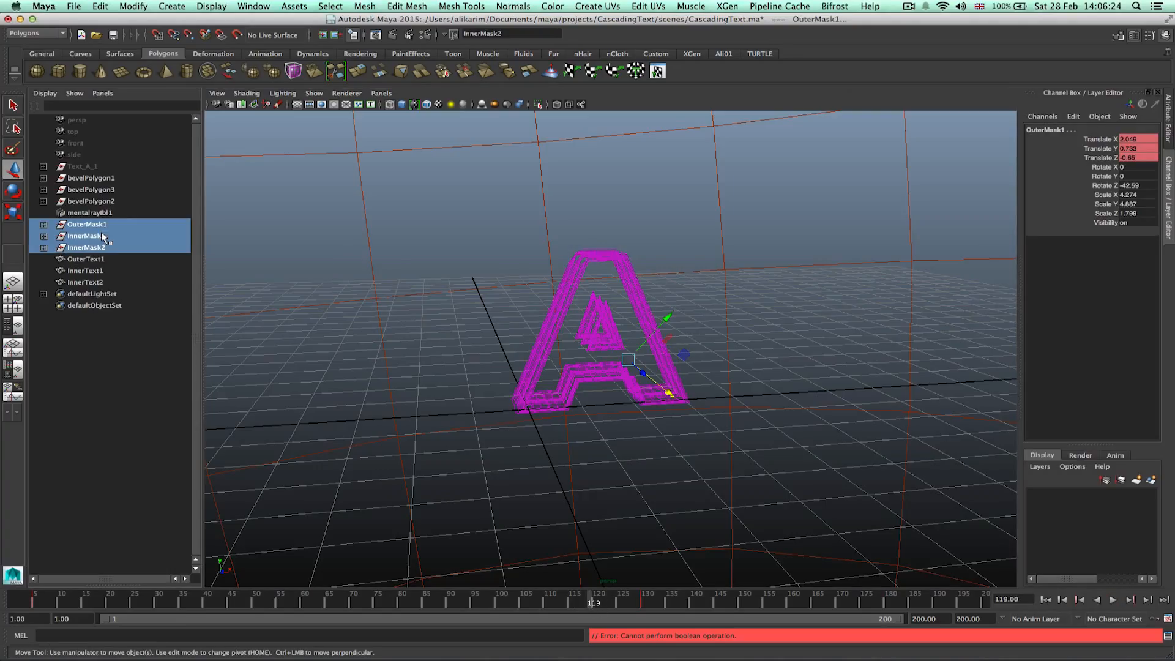
{"action": "left_click", "coordinate": [268, 6]}
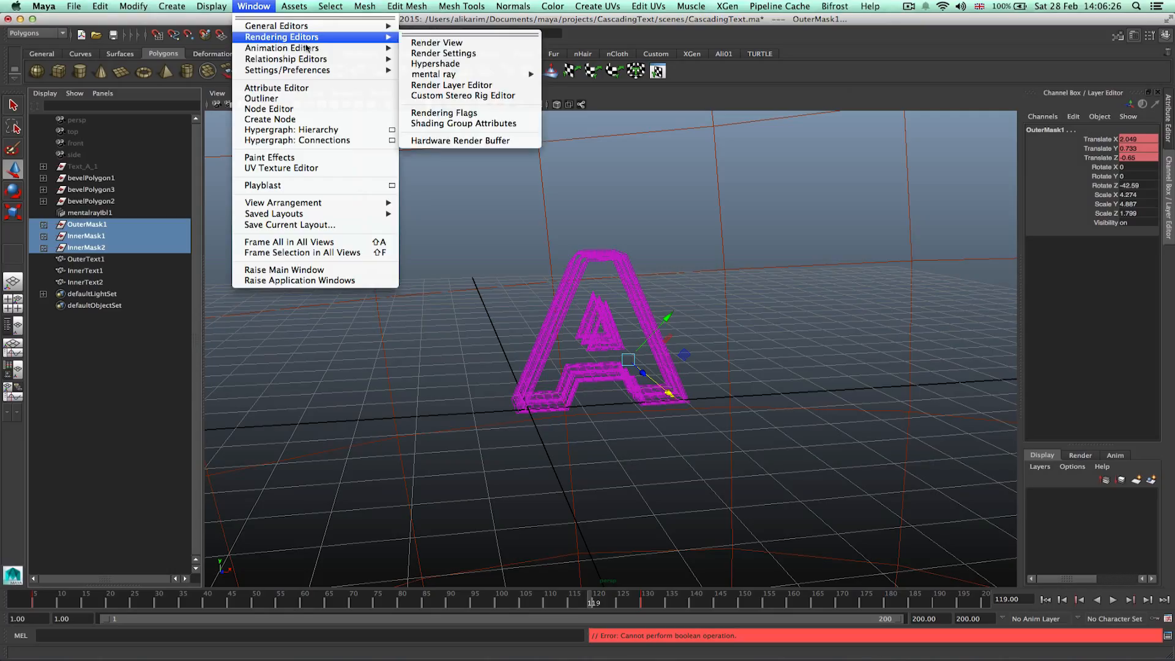
{"action": "mouse_move", "coordinate": [318, 47]}
{"action": "left_click", "coordinate": [464, 53]}
{"action": "key", "text": "f"}
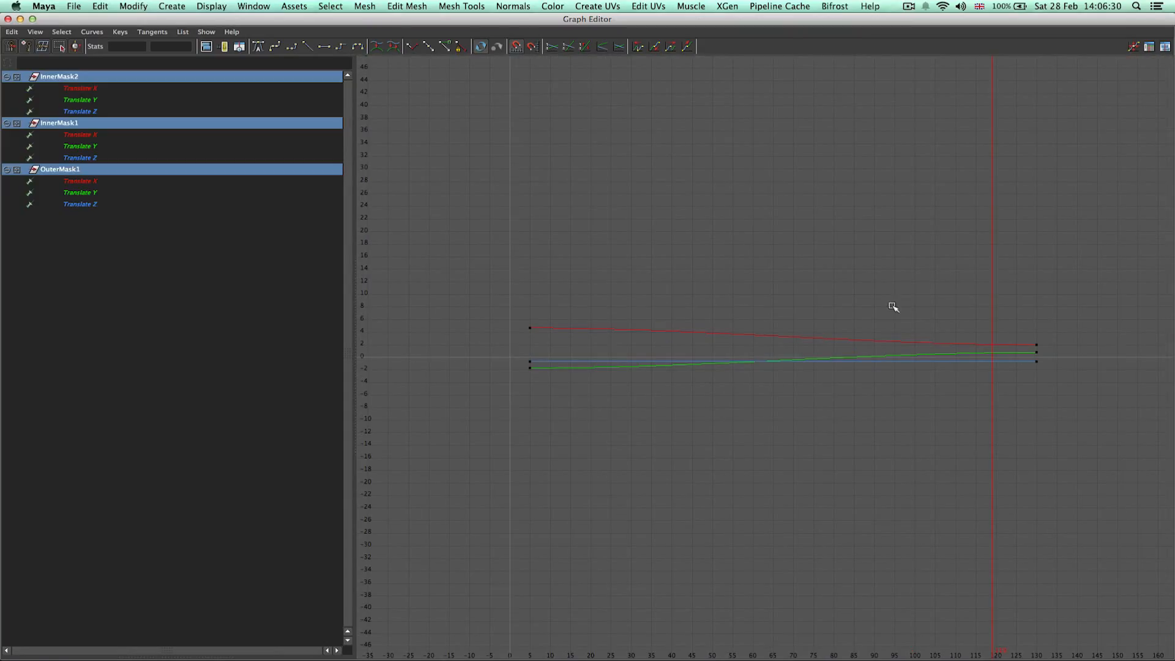
Set the tangents of all the masks' keys to Linear.
{"action": "left_click_drag", "start_coordinate": [480, 295], "coordinate": [1084, 410]}
{"action": "right_click", "coordinate": [1028, 352]}
{"action": "mouse_move", "coordinate": [1095, 381]}
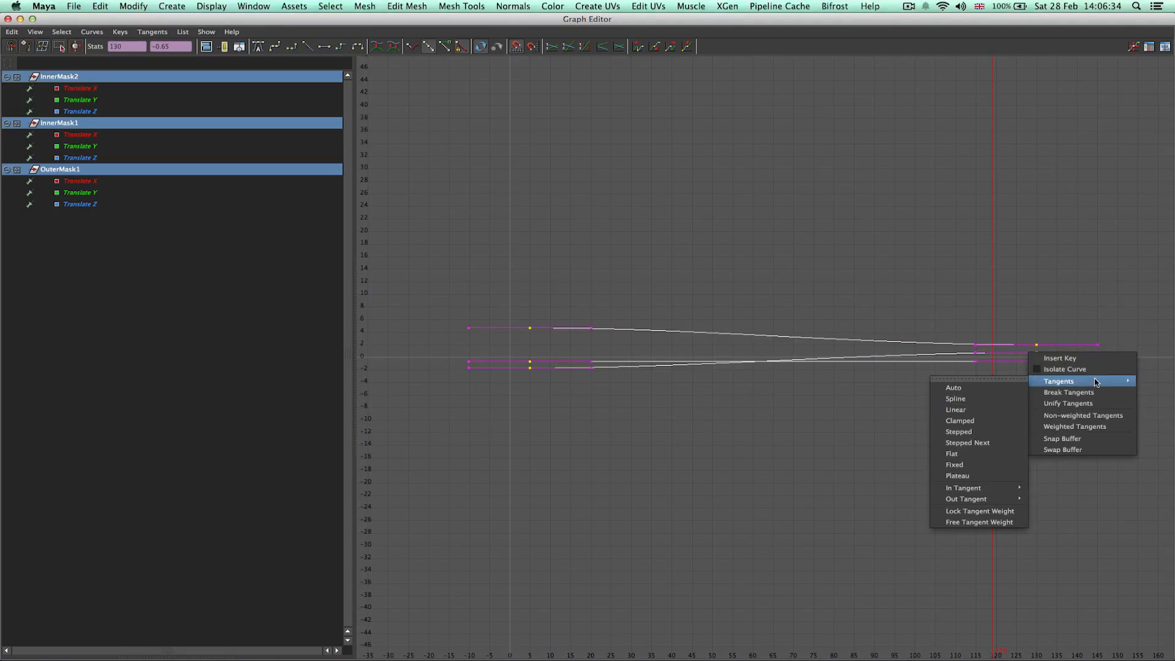
{"action": "left_click", "coordinate": [978, 414]}
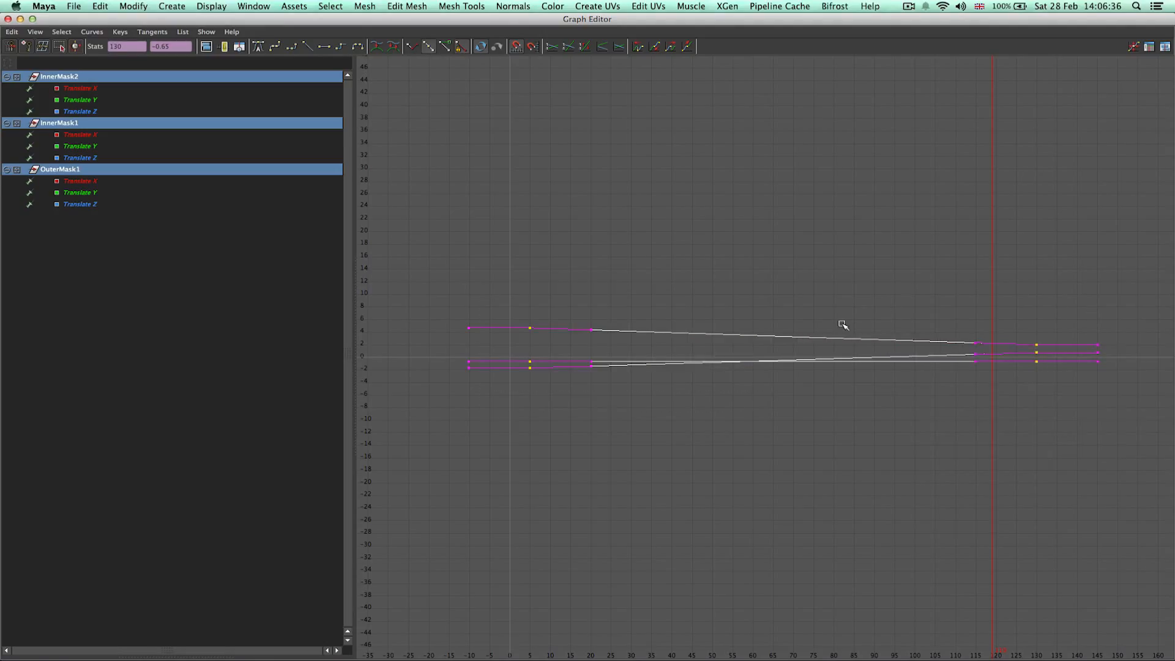
Isolate InnerMask1's translation curves and move its start keys to frame 15.
{"action": "left_click", "coordinate": [743, 291]}
{"action": "left_click", "coordinate": [93, 234]}
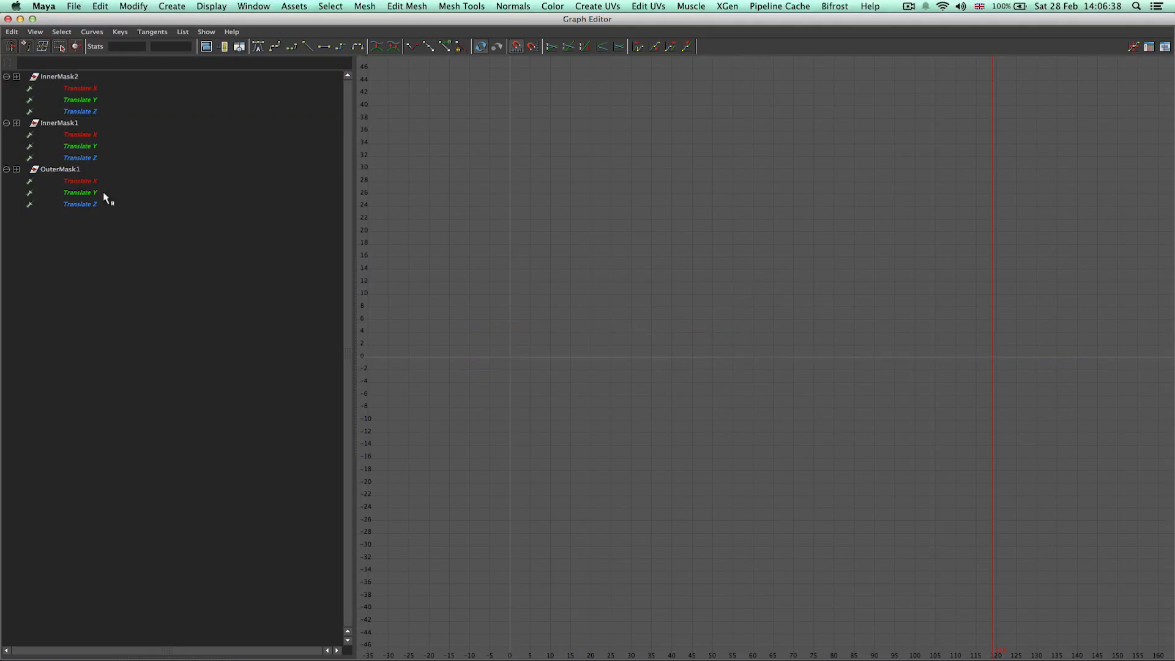
{"action": "left_click", "coordinate": [68, 172]}
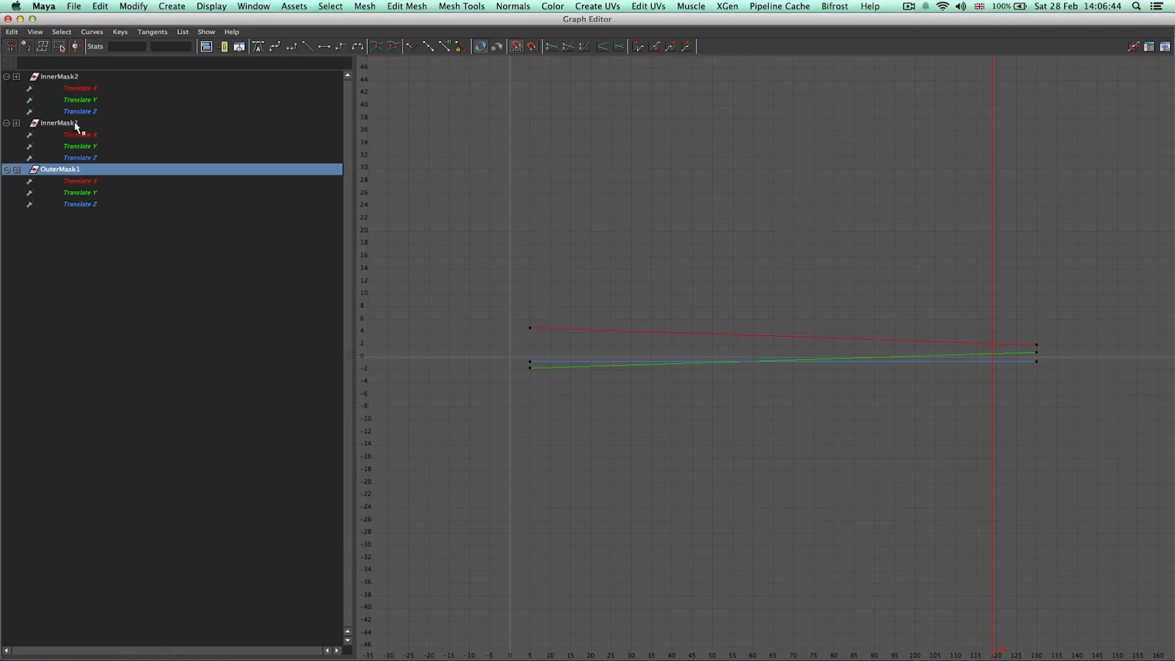
{"action": "left_click", "coordinate": [65, 78]}
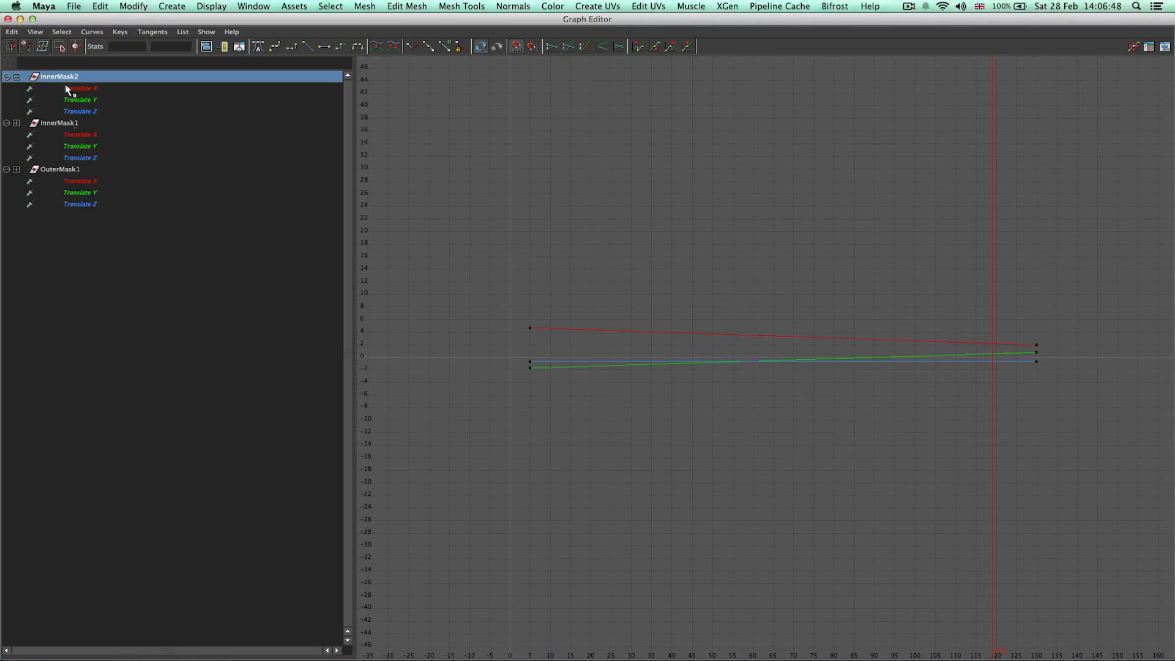
{"action": "left_click", "coordinate": [71, 124]}
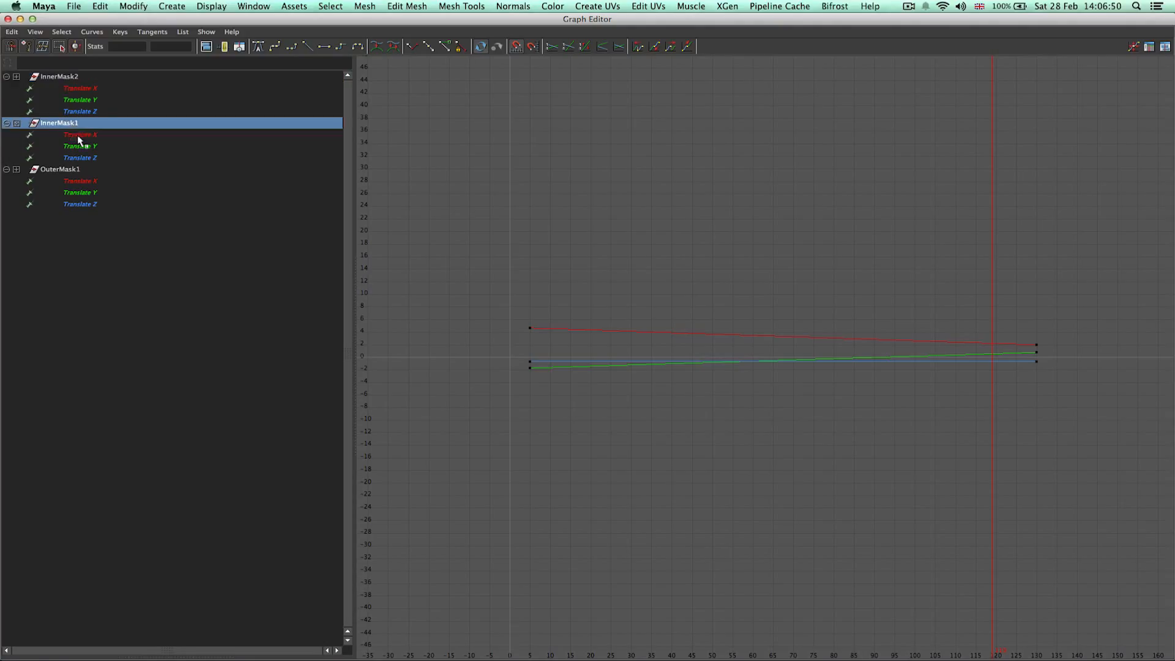
{"action": "left_click", "coordinate": [81, 136]}
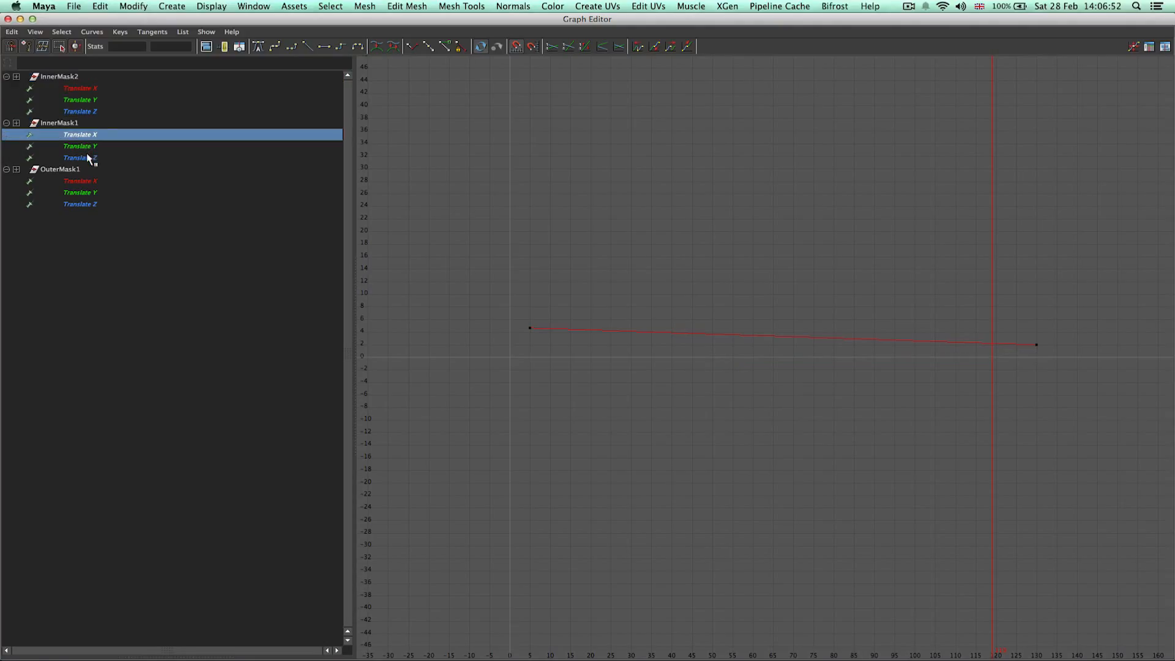
{"action": "left_click", "coordinate": [88, 159], "text": "shift"}
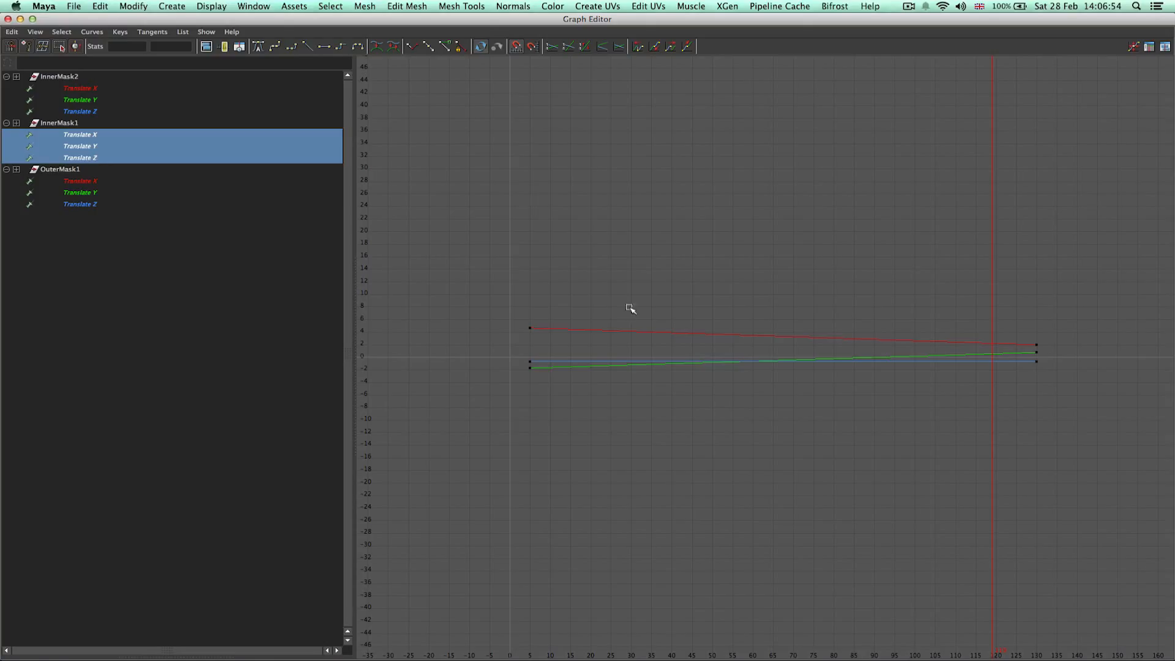
{"action": "left_click_drag", "start_coordinate": [479, 266], "coordinate": [541, 412]}
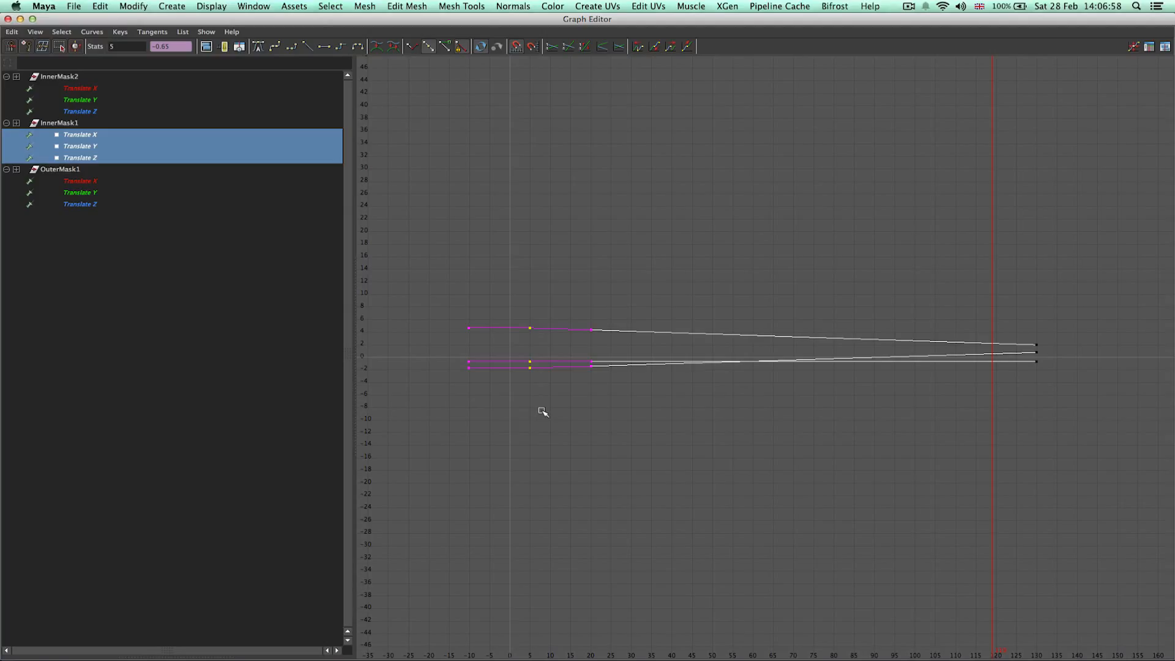
{"action": "left_click", "coordinate": [129, 46]}
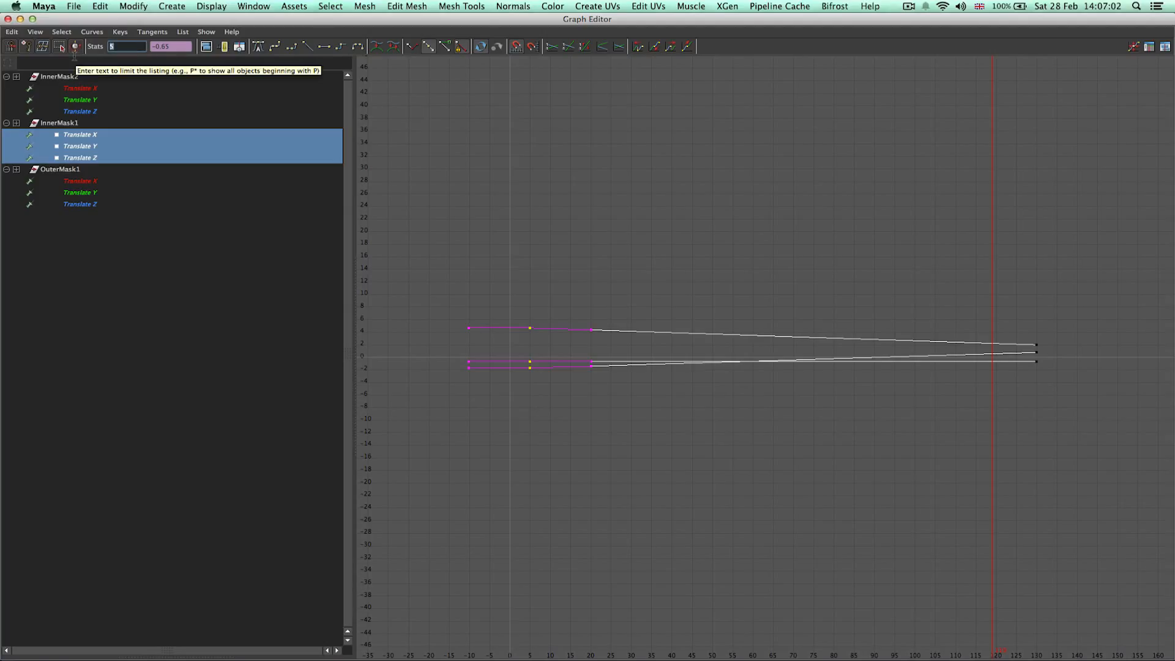
{"action": "type", "text": "15"}
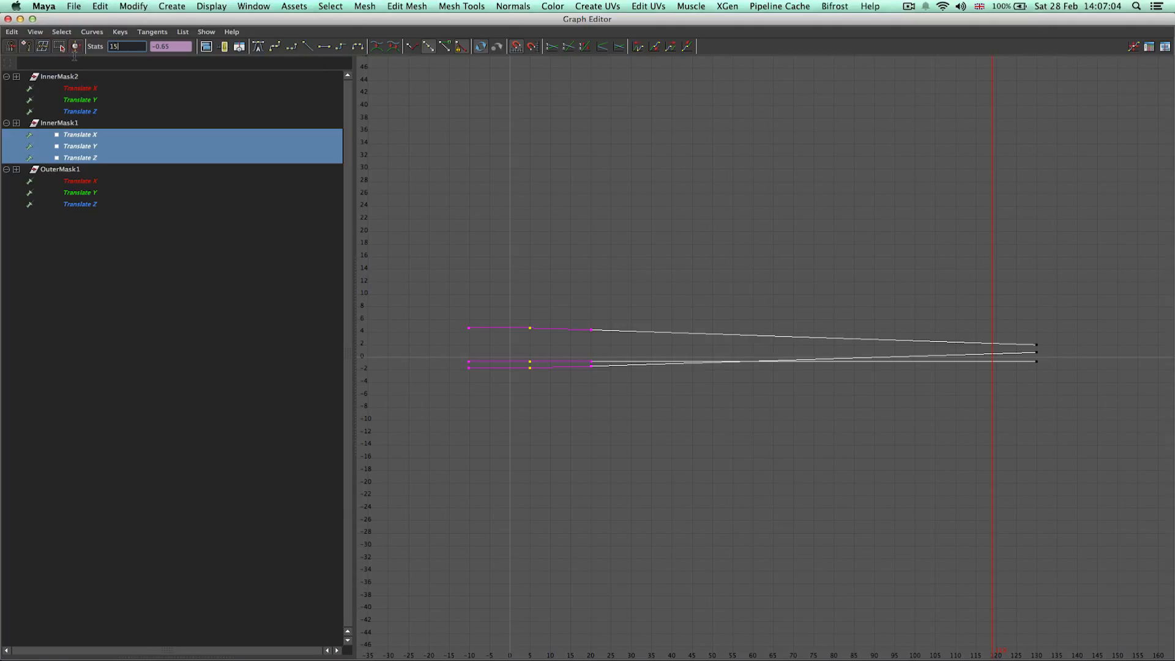
{"action": "key", "text": "Return"}
Move InnerMask1's end keys to frame 145.
{"action": "left_click_drag", "start_coordinate": [1004, 296], "coordinate": [1044, 387]}
{"action": "left_click", "coordinate": [129, 47]}
{"action": "type", "text": "145"}
{"action": "key", "text": "Return"}
Select OuterMask1's translation curves and move its start keys to frame 25.
{"action": "left_click_drag", "start_coordinate": [89, 182], "coordinate": [86, 211]}
{"action": "left_click_drag", "start_coordinate": [495, 279], "coordinate": [554, 384]}
{"action": "left_click_drag", "start_coordinate": [127, 48], "coordinate": [108, 58]}
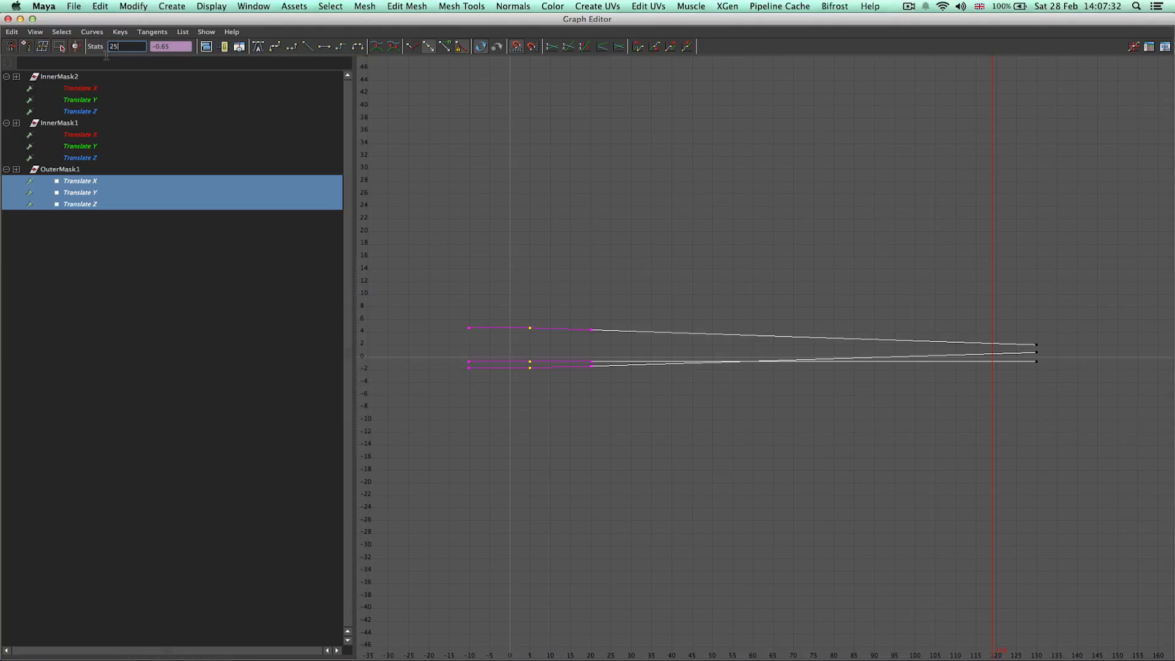
{"action": "key", "text": "Return"}
Move OuterMask1's end keys to frame 155.
{"action": "left_click_drag", "start_coordinate": [971, 310], "coordinate": [1066, 395]}
{"action": "left_click_drag", "start_coordinate": [140, 47], "coordinate": [58, 40]}
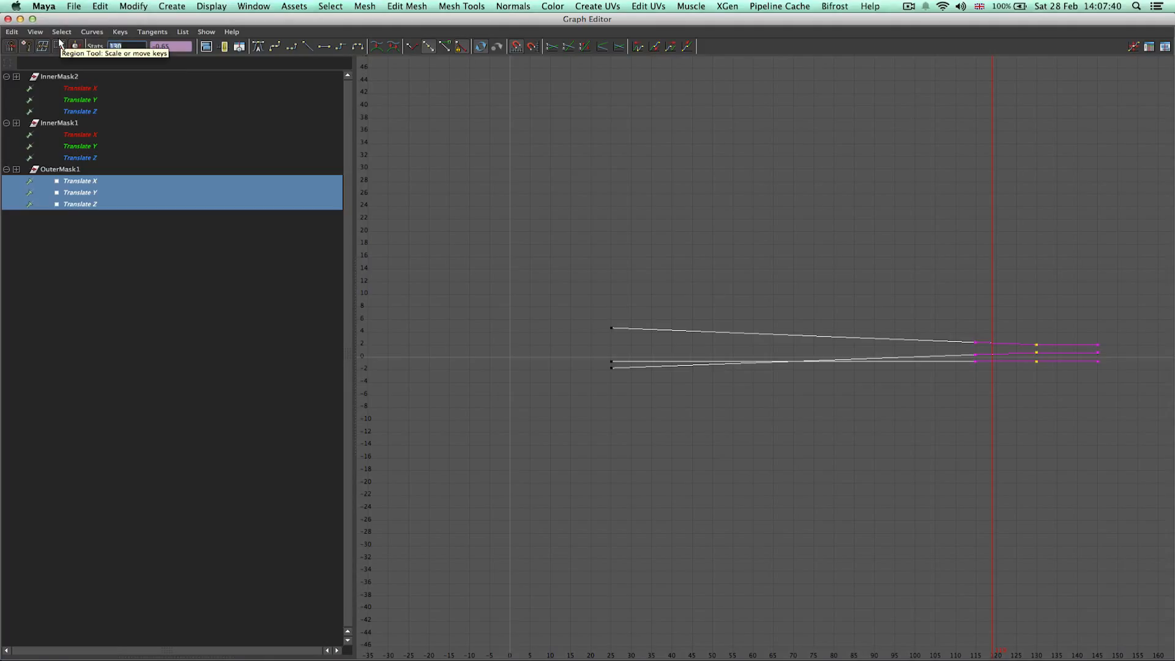
{"action": "type", "text": "155"}
{"action": "key", "text": "Return"}
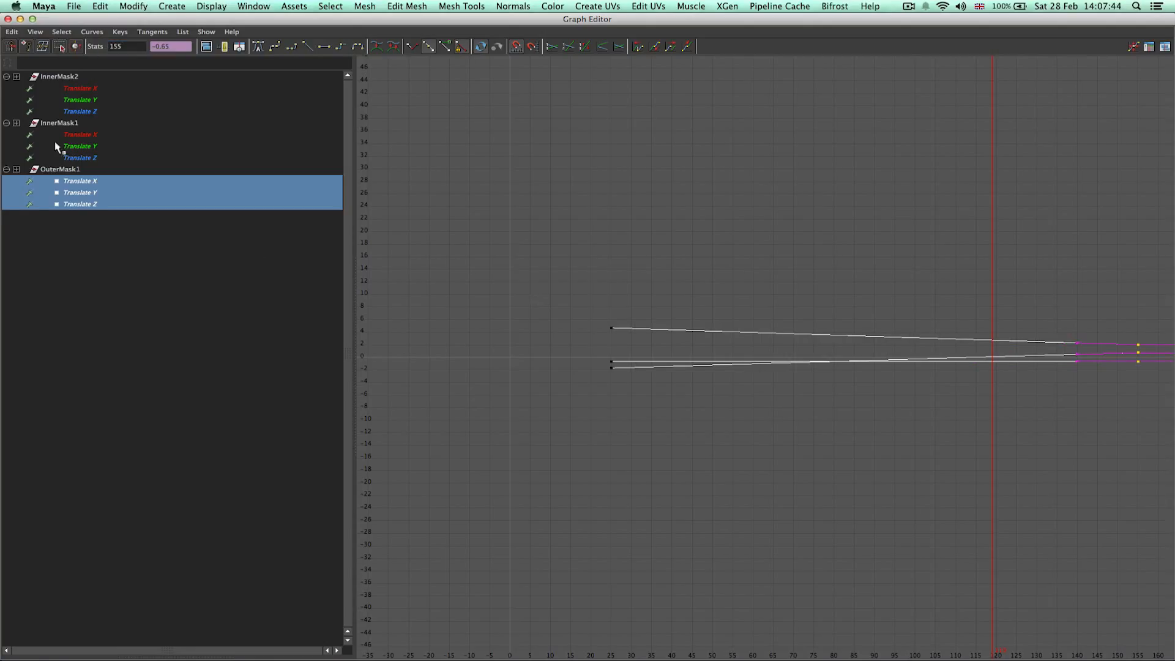
Try moving the selected end keys of all masks to frame 140, then undo the change.
{"action": "left_click", "coordinate": [72, 170]}
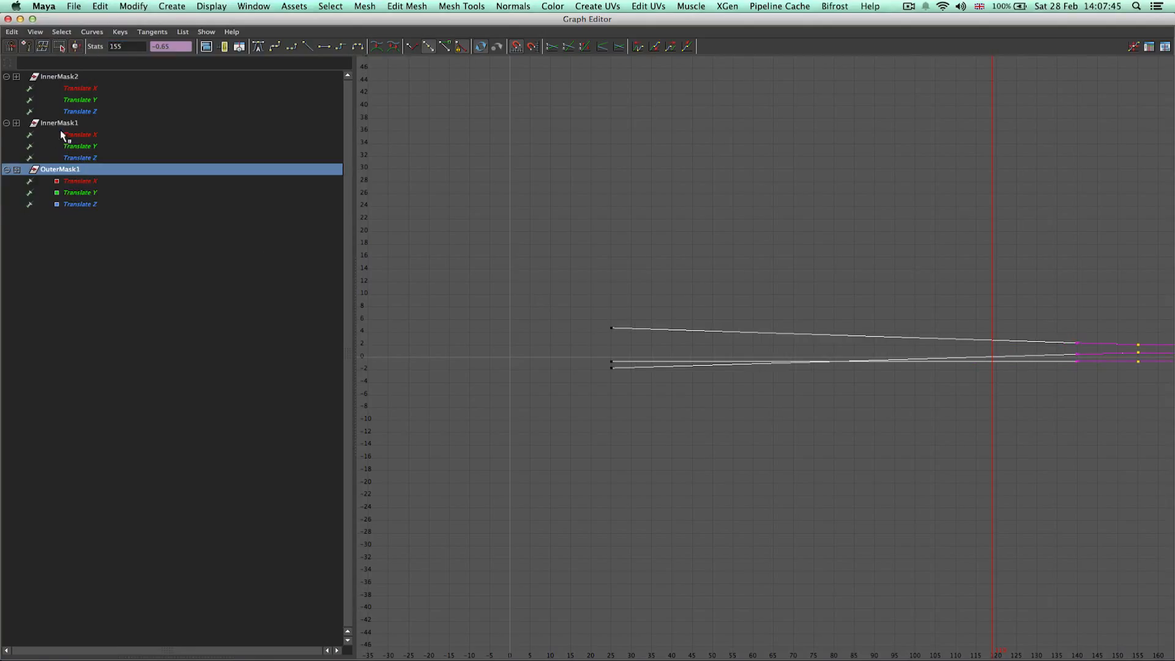
{"action": "left_click", "coordinate": [83, 203]}
{"action": "left_click", "coordinate": [85, 90], "text": "shift"}
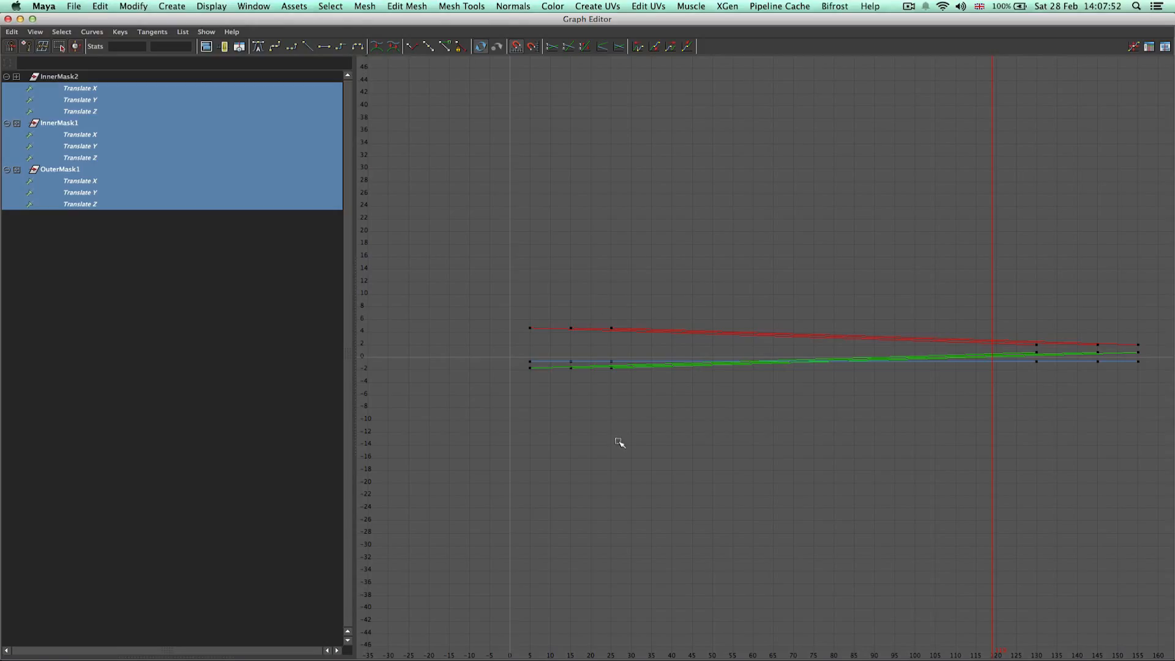
{"action": "left_click_drag", "start_coordinate": [1077, 329], "coordinate": [1111, 377]}
{"action": "left_click", "coordinate": [137, 45]}
{"action": "key", "text": "BackSpace"}
{"action": "type", "text": "0"}
{"action": "key", "text": "Return"}
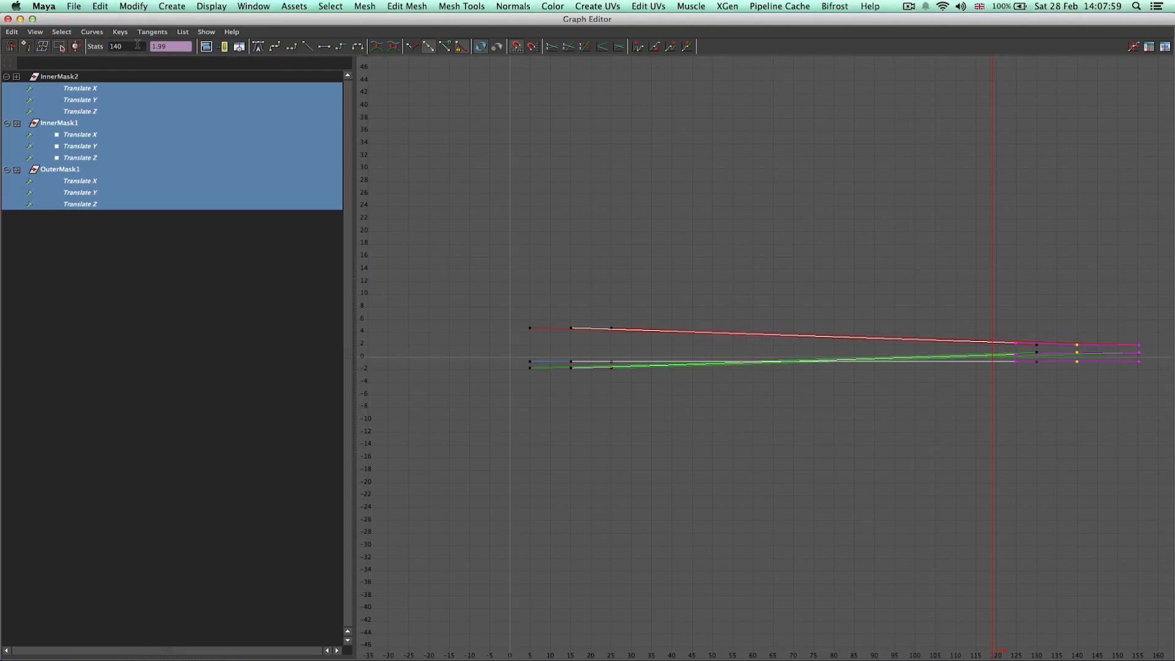
{"action": "left_click", "coordinate": [704, 191]}
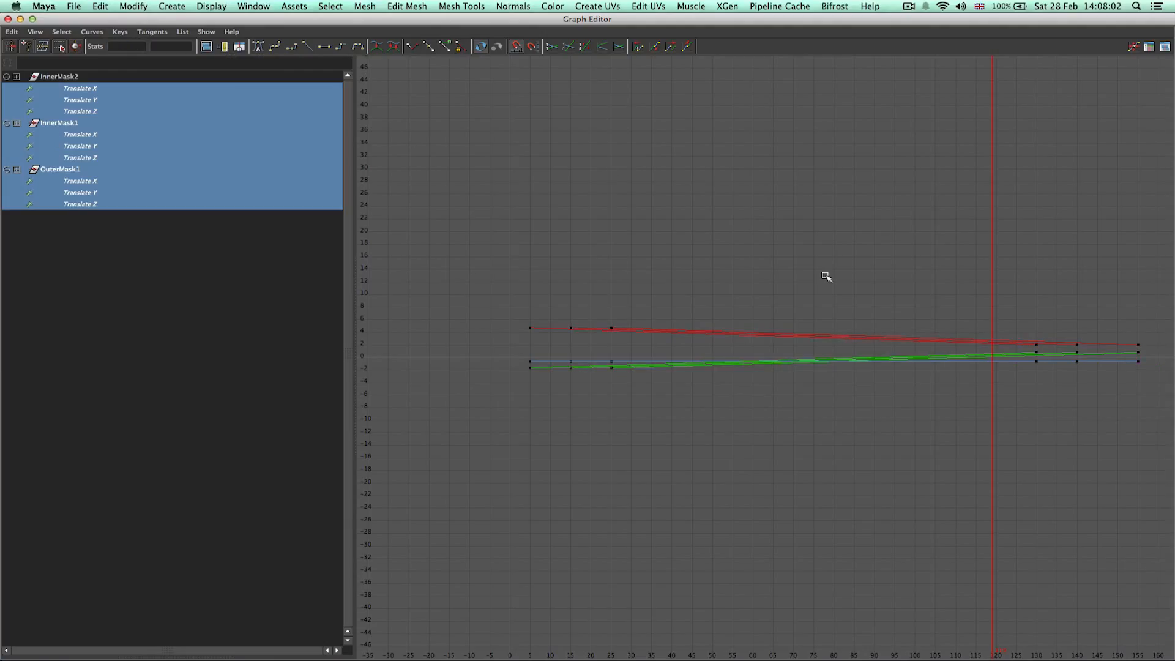
{"action": "key", "text": "ctrl+z"}
{"action": "key", "text": "ctrl+z"}
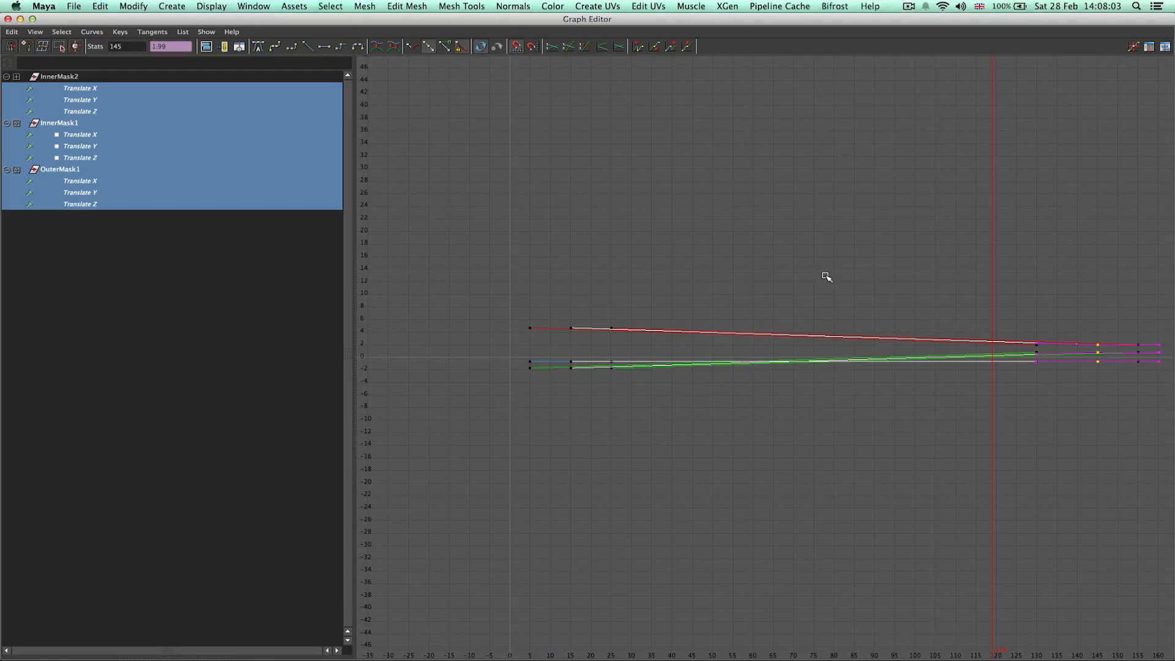
Reapply frame 145 to InnerMask1's end keys and move OuterMask1's end keys to frame 150.
{"action": "left_click", "coordinate": [239, 233]}
{"action": "left_click", "coordinate": [68, 125]}
{"action": "left_click_drag", "start_coordinate": [1057, 325], "coordinate": [1144, 404]}
{"action": "left_click", "coordinate": [144, 48]}
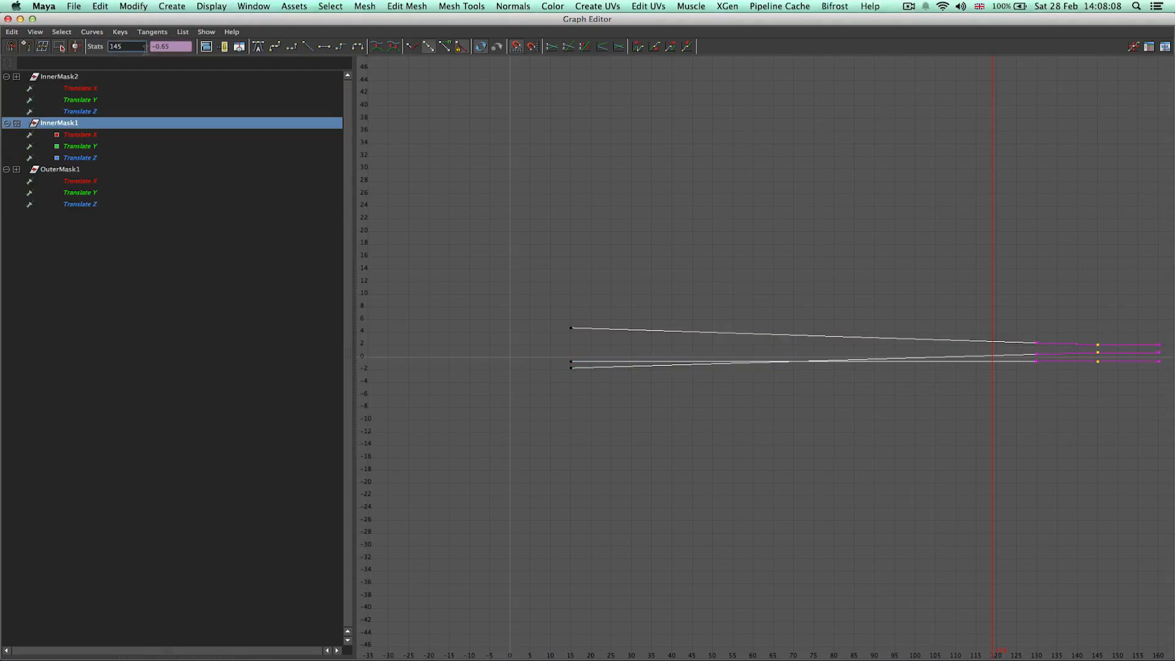
{"action": "key", "text": "Return"}
{"action": "left_click", "coordinate": [60, 170]}
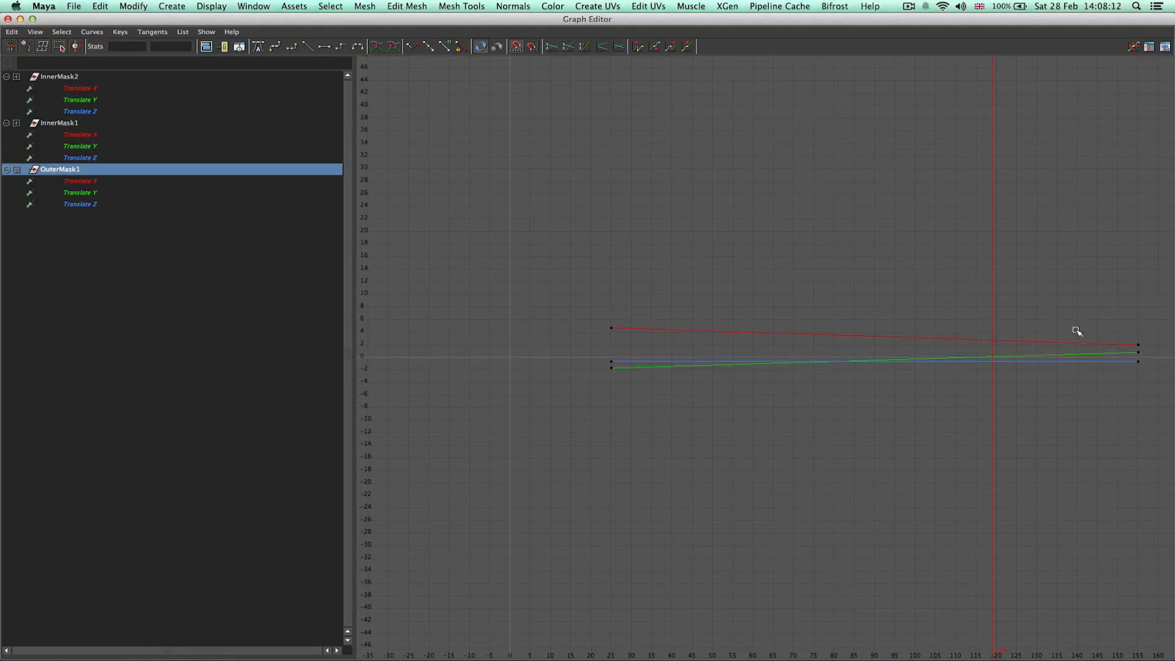
{"action": "left_click_drag", "start_coordinate": [1087, 323], "coordinate": [1166, 405]}
{"action": "left_click", "coordinate": [134, 48]}
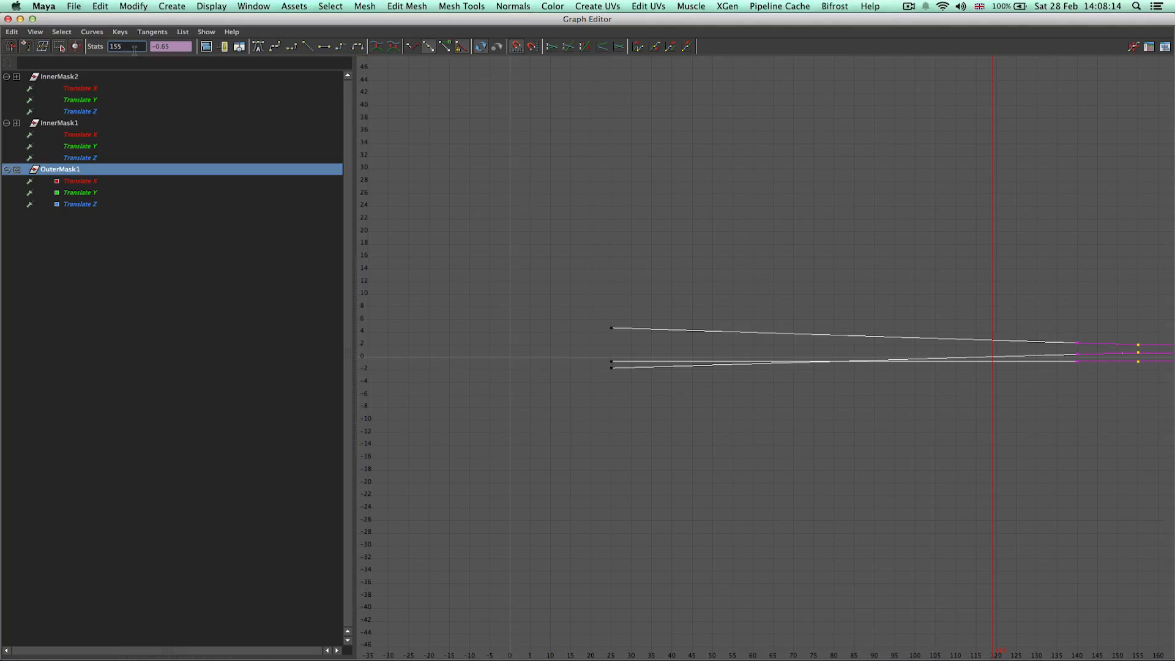
{"action": "type", "text": "0"}
{"action": "key", "text": "Return"}
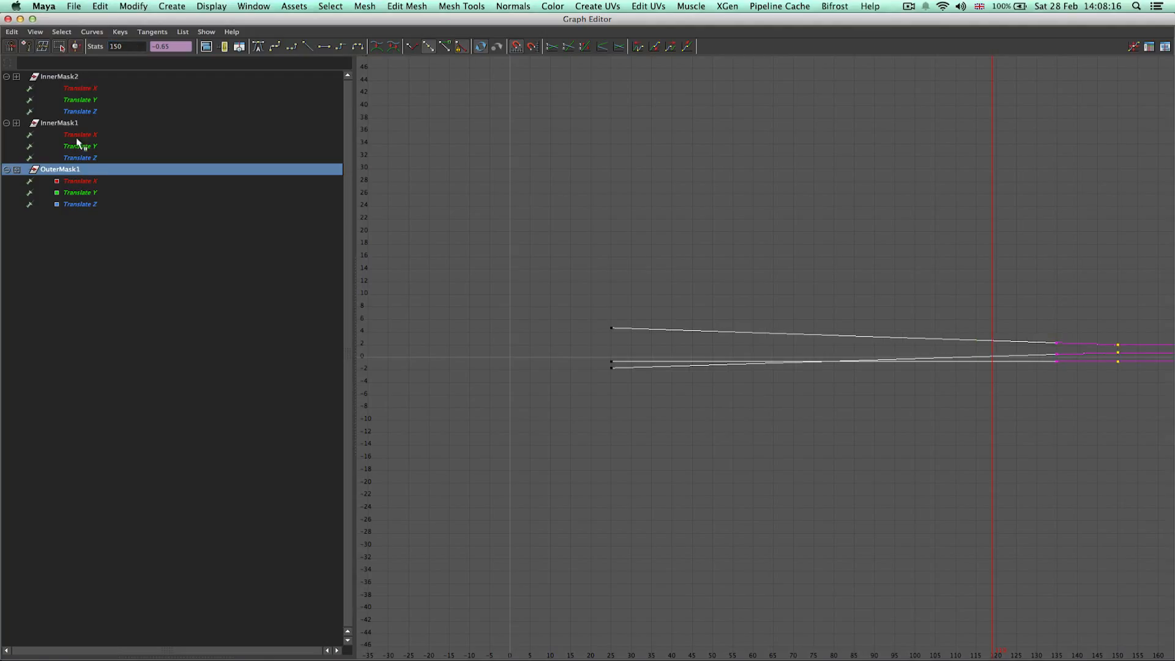
Select the inner masks' curves and close the Graph Editor.
{"action": "left_click", "coordinate": [64, 123], "text": "shift"}
{"action": "left_click", "coordinate": [61, 76], "text": "shift"}
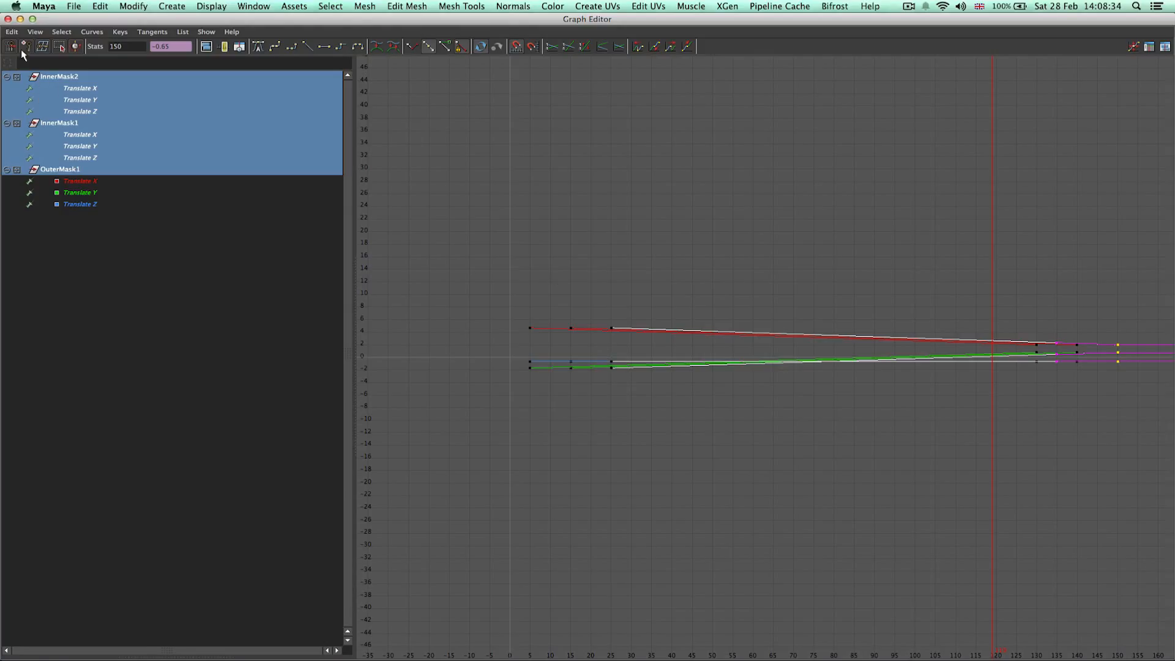
{"action": "left_click", "coordinate": [8, 19]}
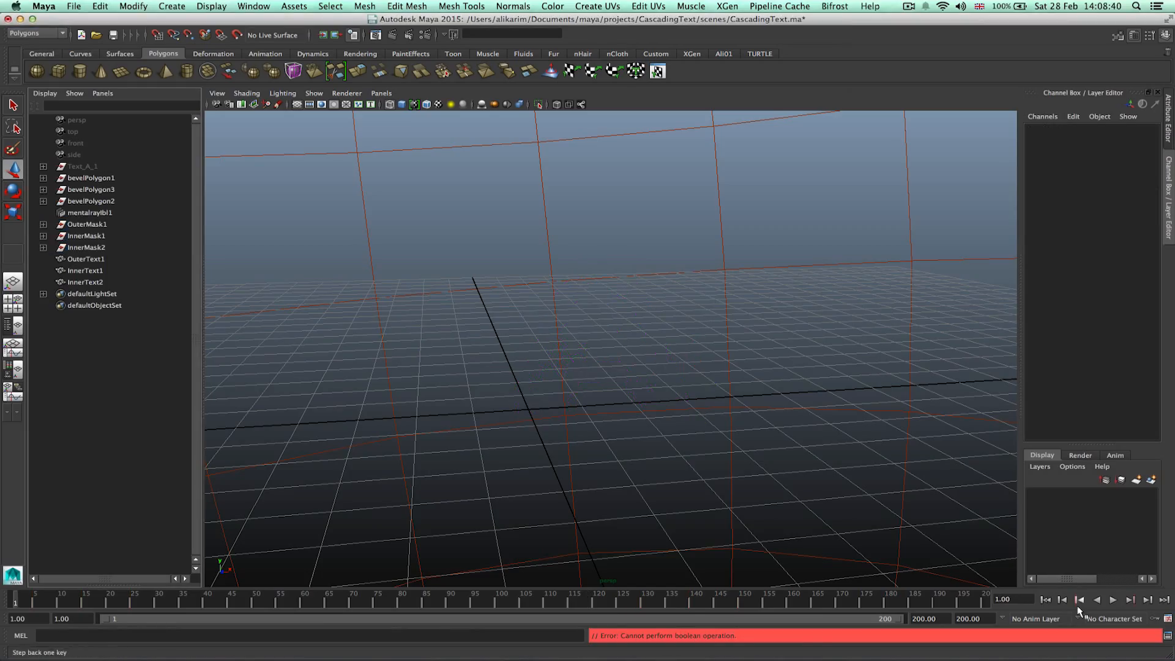
Play back the mask animation and switch the viewport to smooth-shaded display.
{"action": "left_click", "coordinate": [1113, 600]}
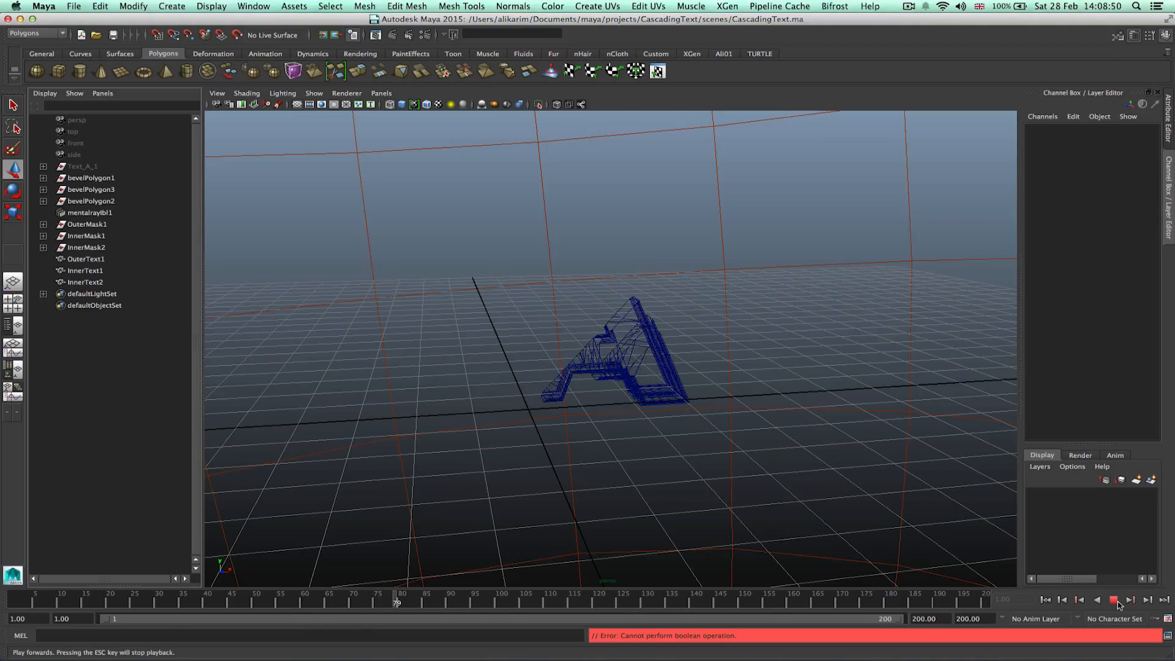
{"action": "left_click", "coordinate": [1114, 600]}
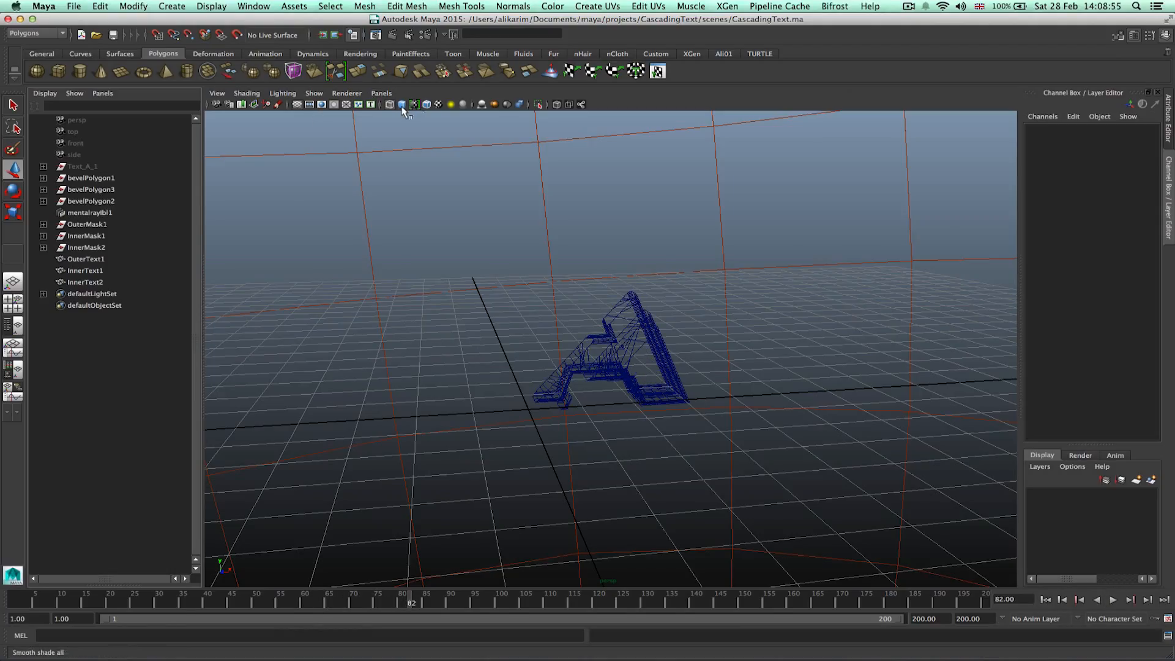
{"action": "left_click", "coordinate": [402, 109]}
{"action": "left_click_drag", "start_coordinate": [603, 416], "coordinate": [624, 407], "text": "alt"}
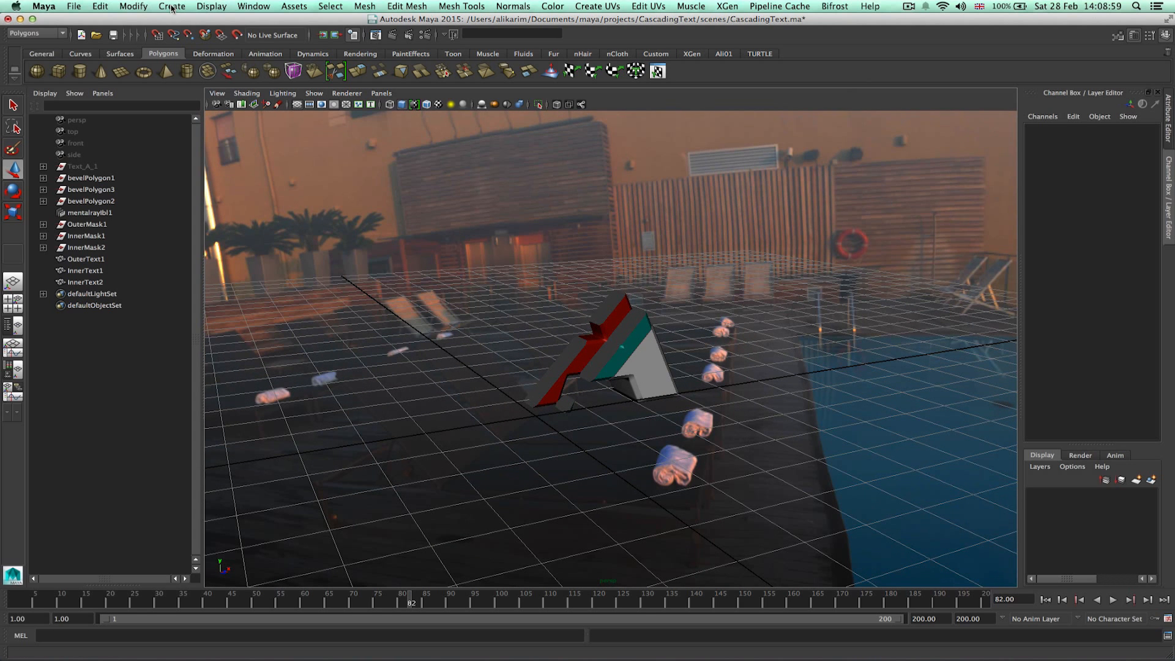
Reopen the Graph Editor beside the outliner and load InnerMask2's curves into it.
{"action": "left_click", "coordinate": [235, 8]}
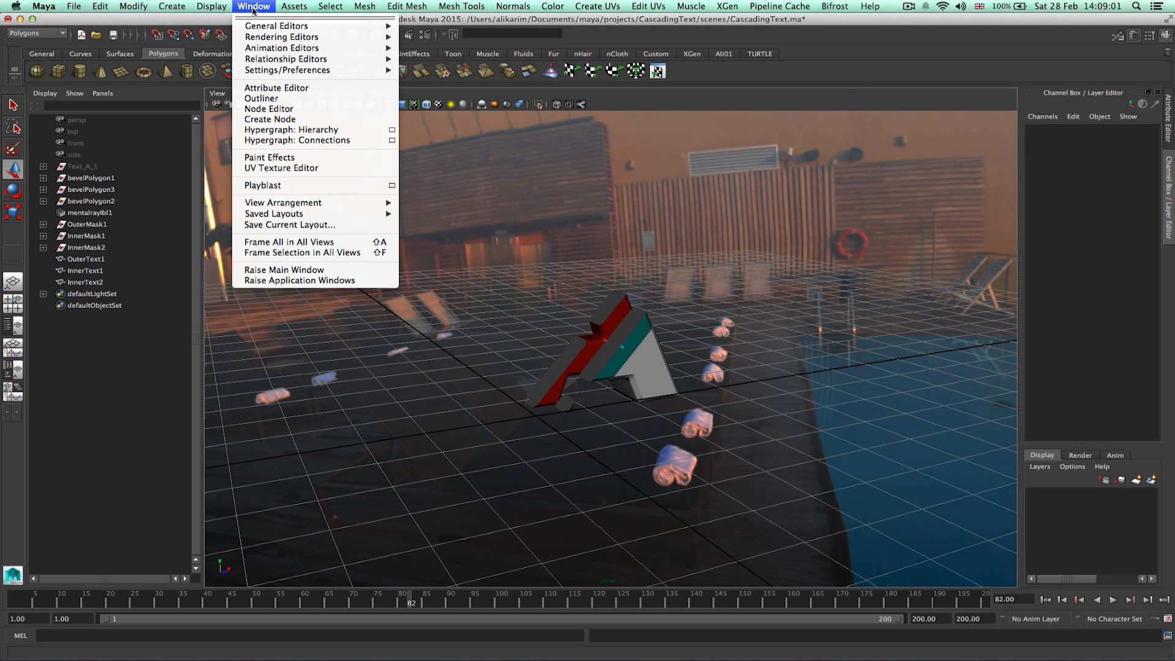
{"action": "mouse_move", "coordinate": [321, 47]}
{"action": "left_click", "coordinate": [433, 52]}
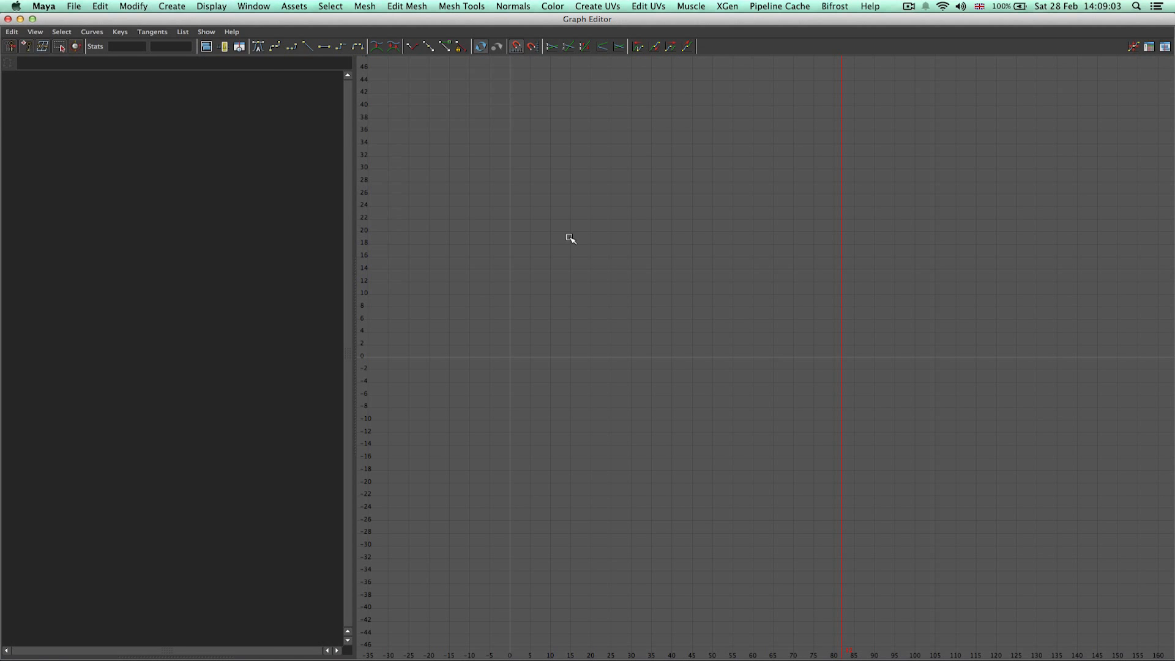
{"action": "left_click_drag", "start_coordinate": [63, 22], "coordinate": [180, 36]}
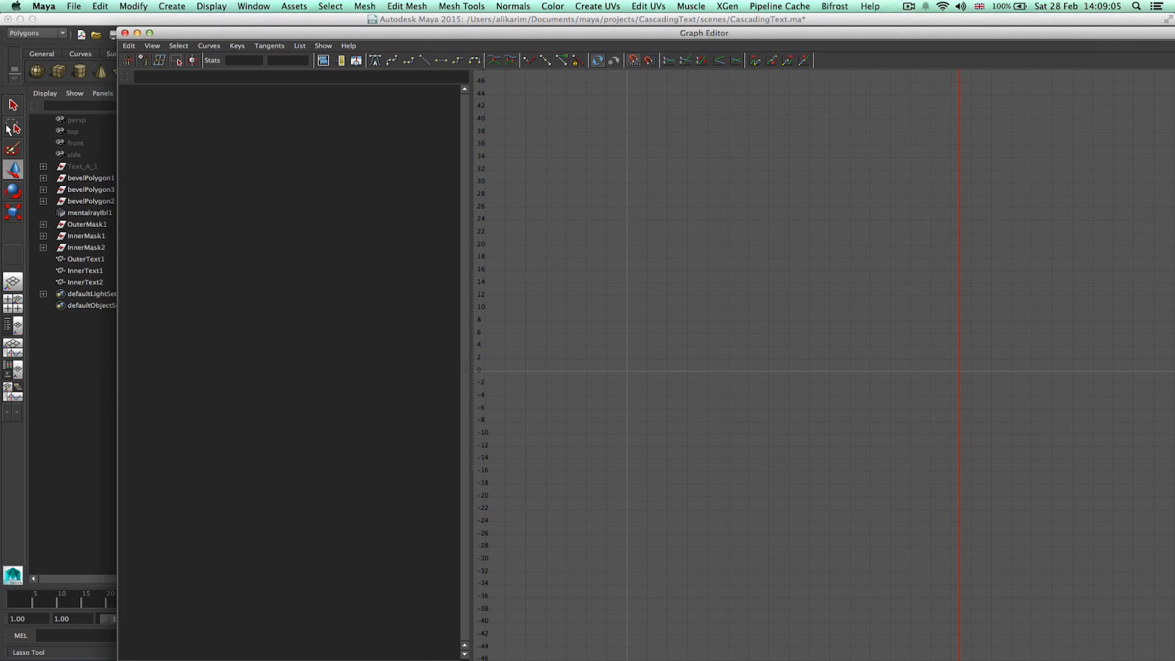
{"action": "left_click", "coordinate": [84, 248]}
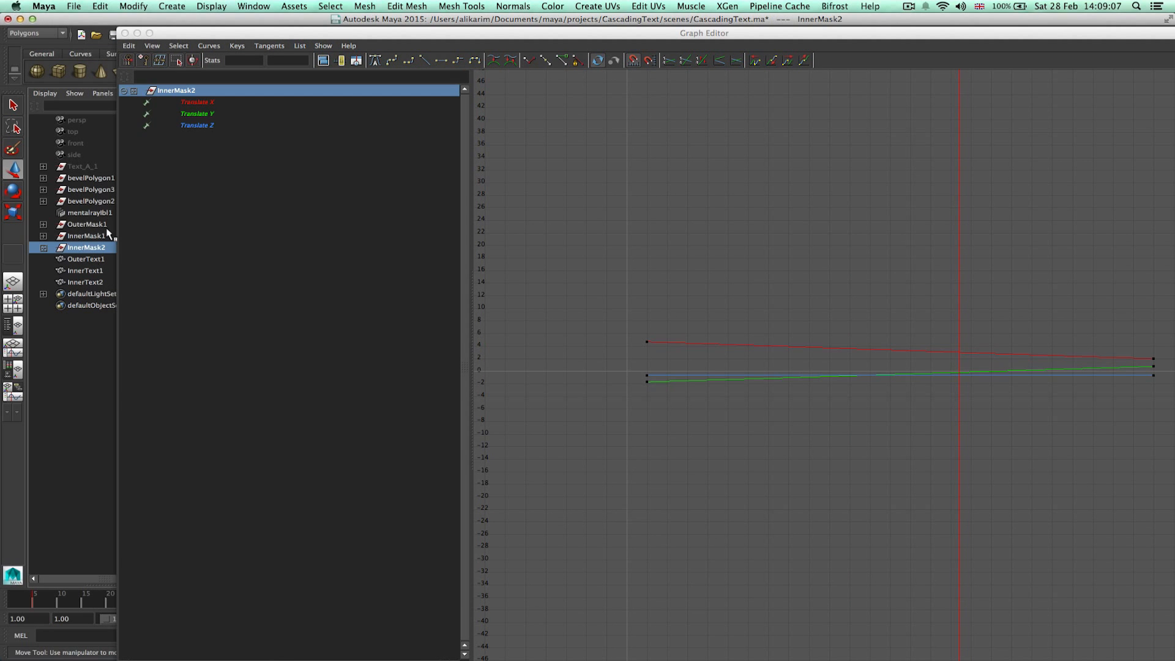
Load OuterMask1's curves into the Graph Editor and move its start keys to frame 35 and its end keys to frame 160.
{"action": "left_click", "coordinate": [88, 224]}
{"action": "left_click_drag", "start_coordinate": [366, 34], "coordinate": [220, 35]}
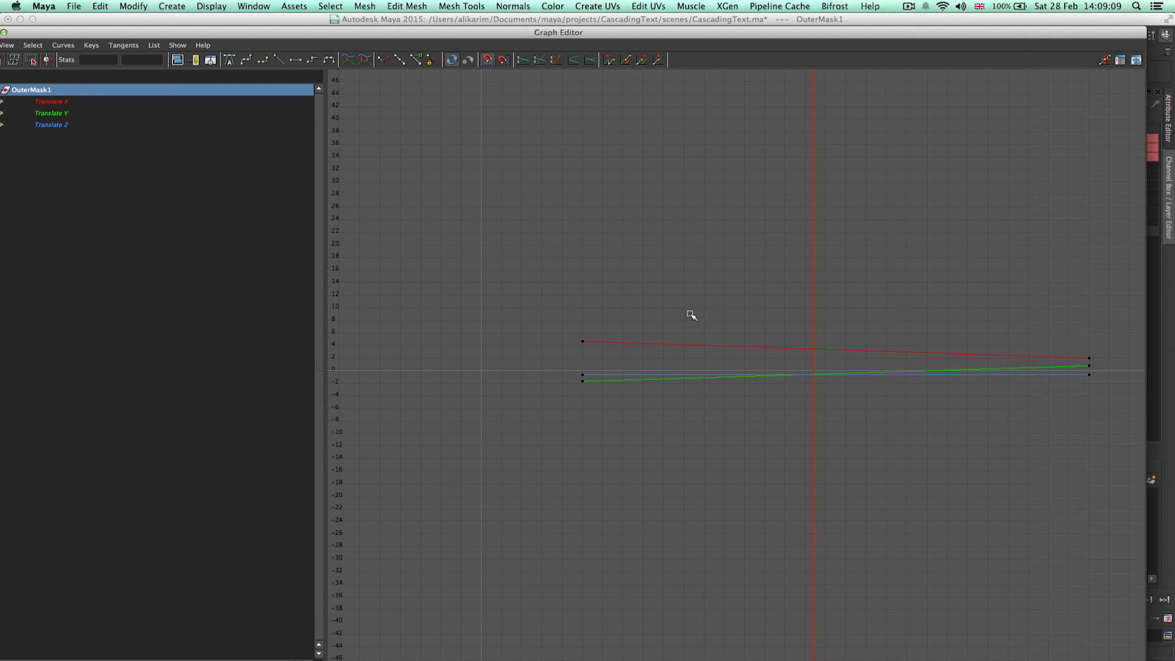
{"action": "left_click_drag", "start_coordinate": [505, 294], "coordinate": [596, 410]}
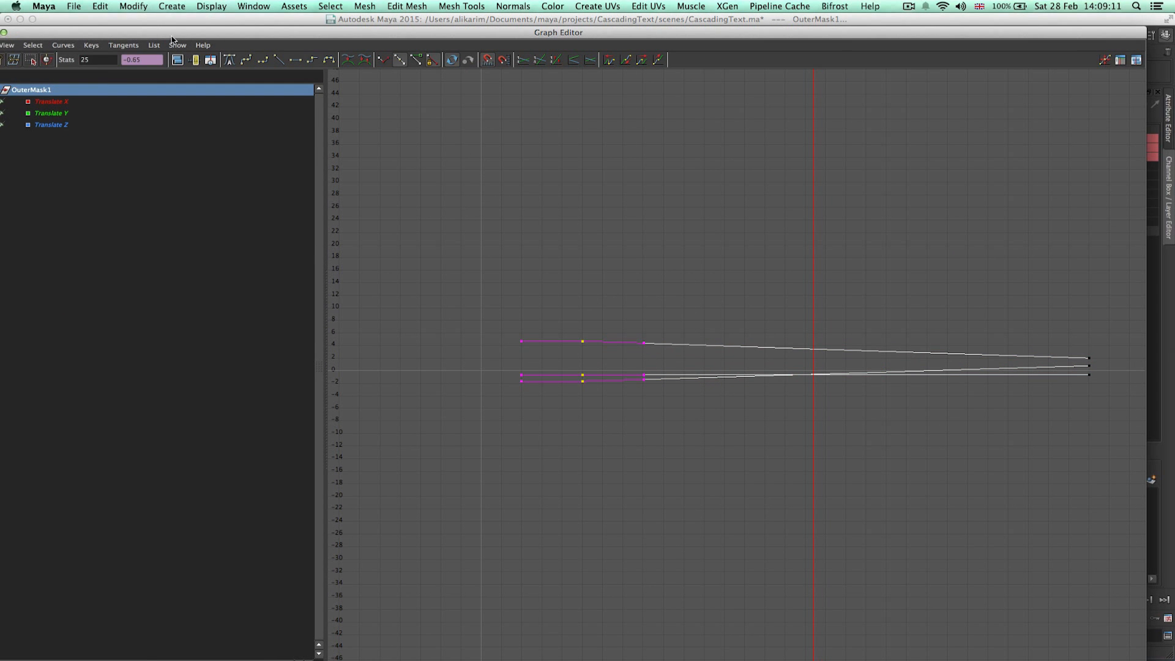
{"action": "left_click", "coordinate": [109, 60]}
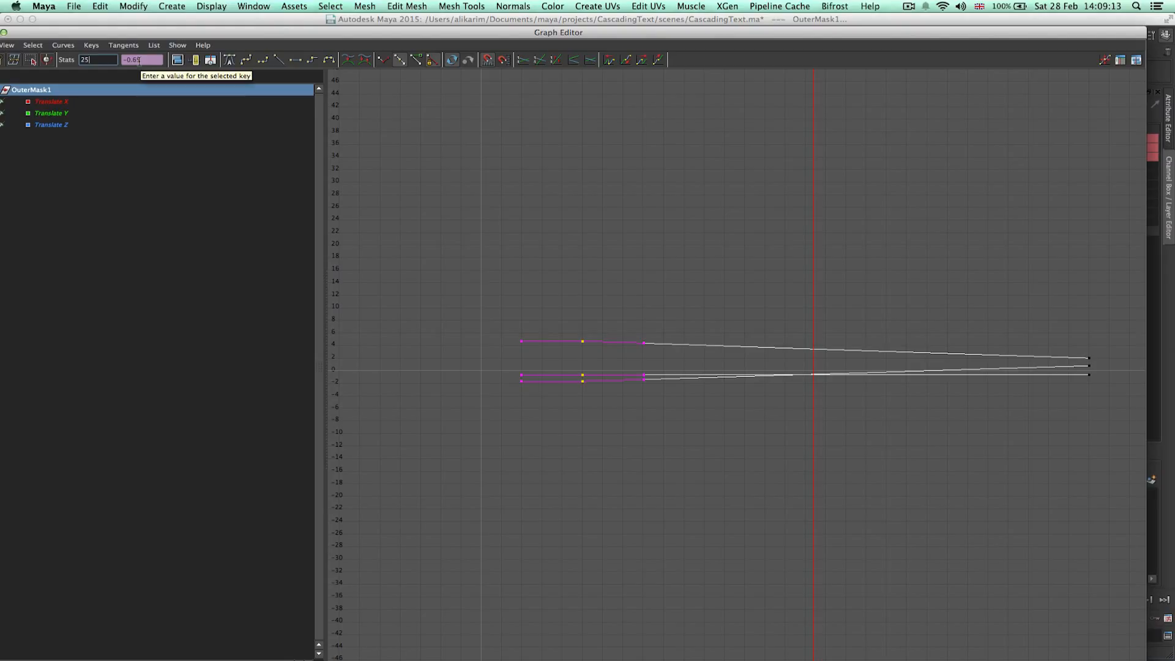
{"action": "key", "text": "BackSpace"}
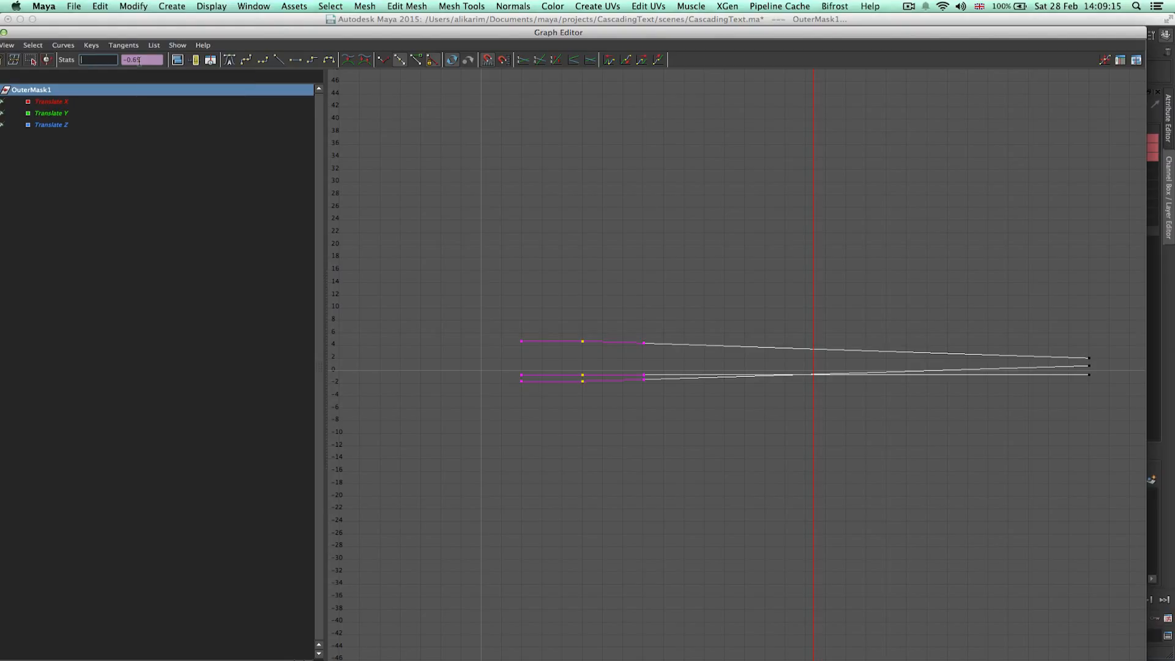
{"action": "type", "text": "35"}
{"action": "key", "text": "Return"}
{"action": "left_click_drag", "start_coordinate": [1085, 326], "coordinate": [1109, 390]}
{"action": "left_click", "coordinate": [104, 60]}
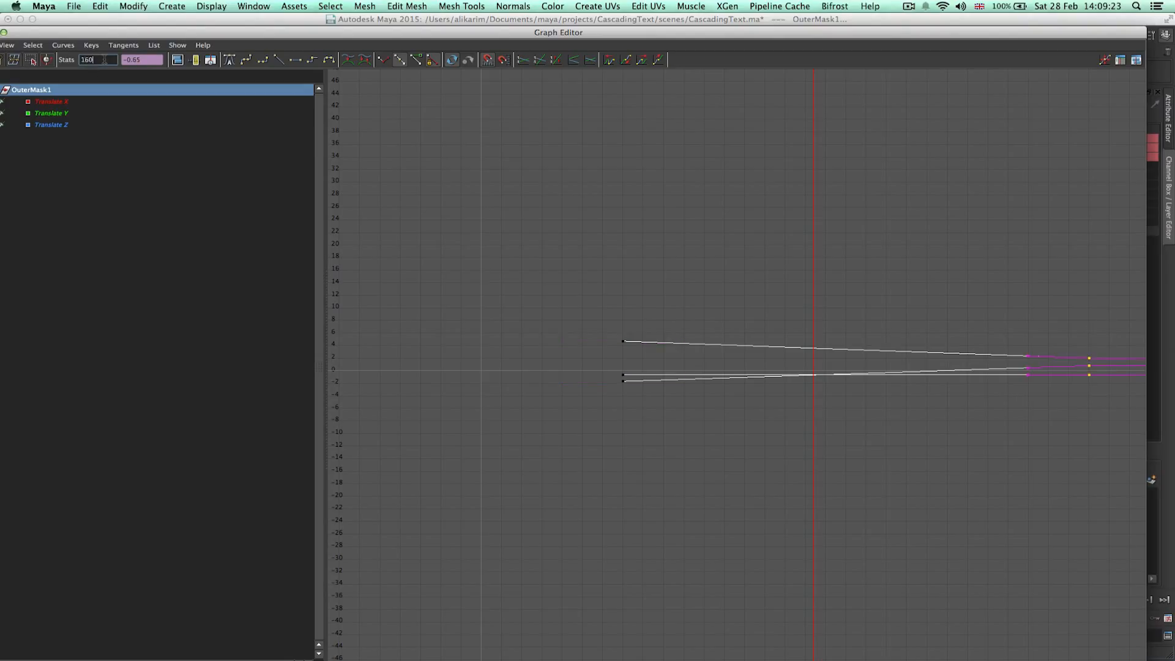
{"action": "type", "text": "160"}
{"action": "key", "text": "Return"}
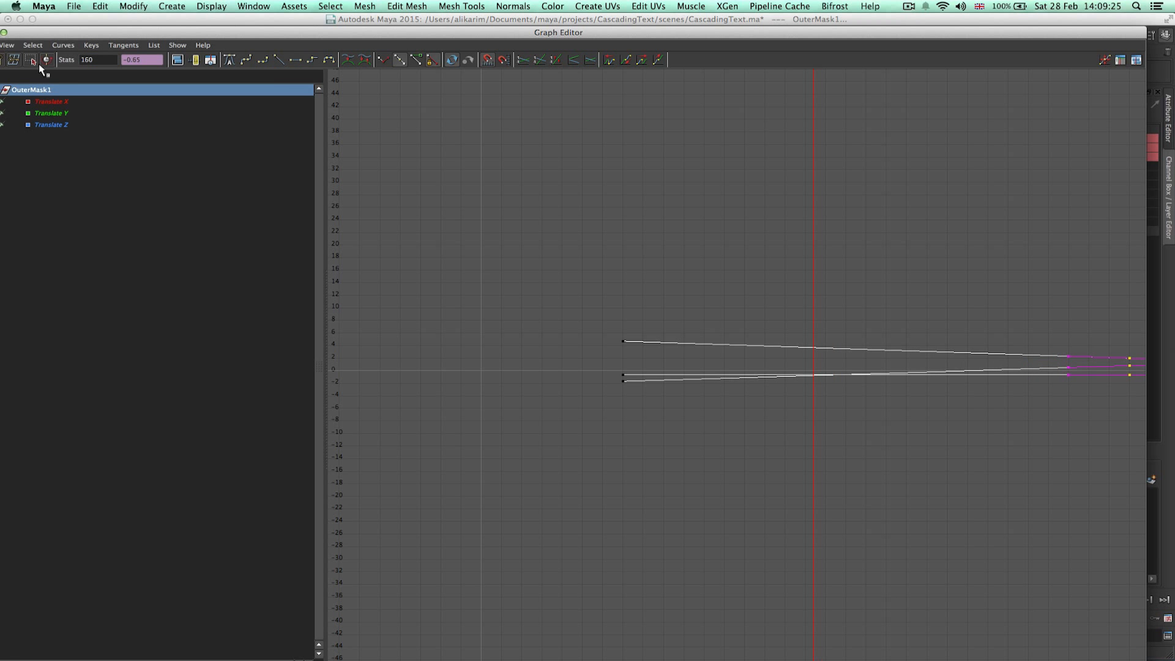
Close the Graph Editor and save the scene with the timeline rewound to frame 1.
{"action": "left_click_drag", "start_coordinate": [2, 33], "coordinate": [56, 28]}
{"action": "left_click", "coordinate": [34, 28]}
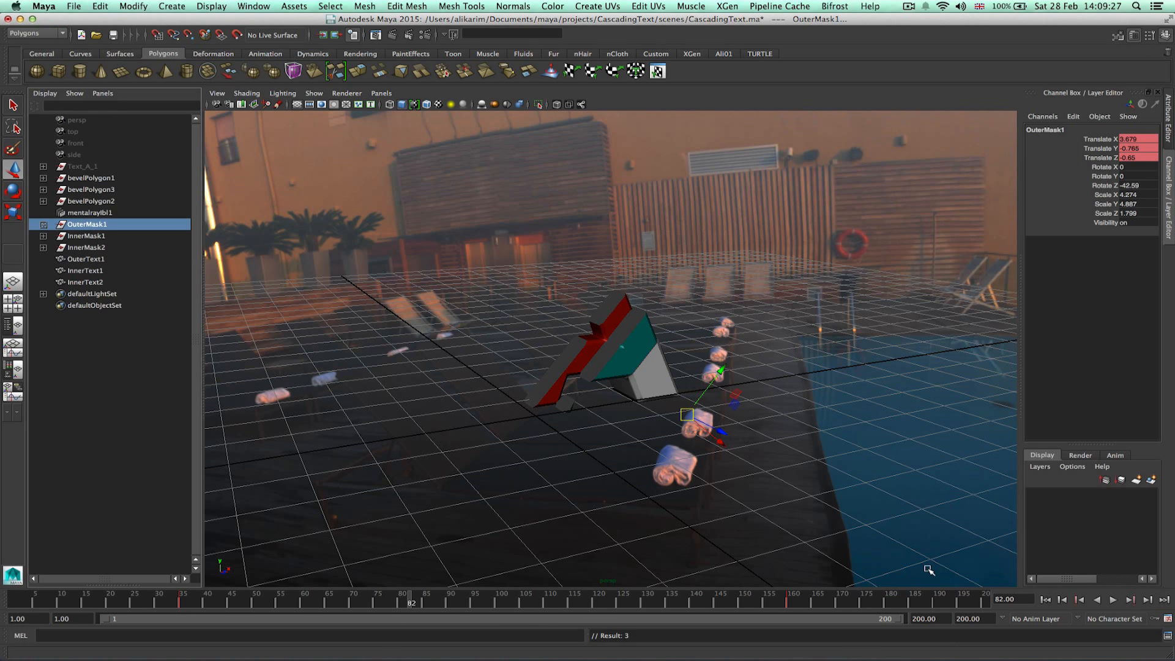
{"action": "left_click", "coordinate": [895, 529]}
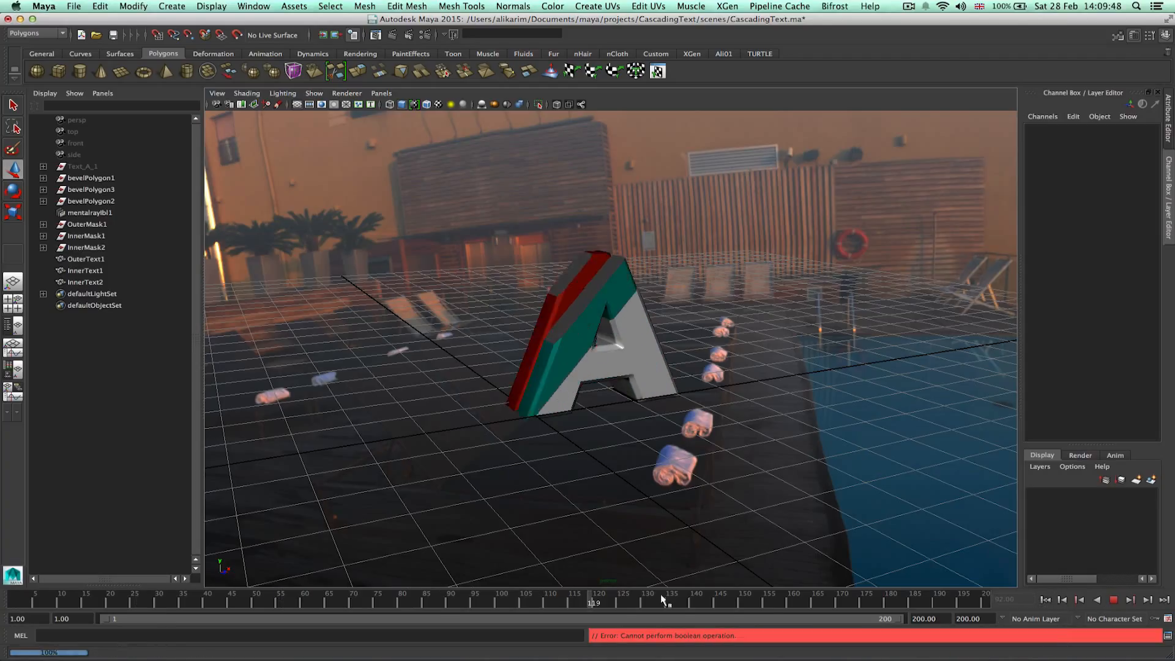
{"action": "left_click_drag", "start_coordinate": [632, 594], "coordinate": [6, 578]}
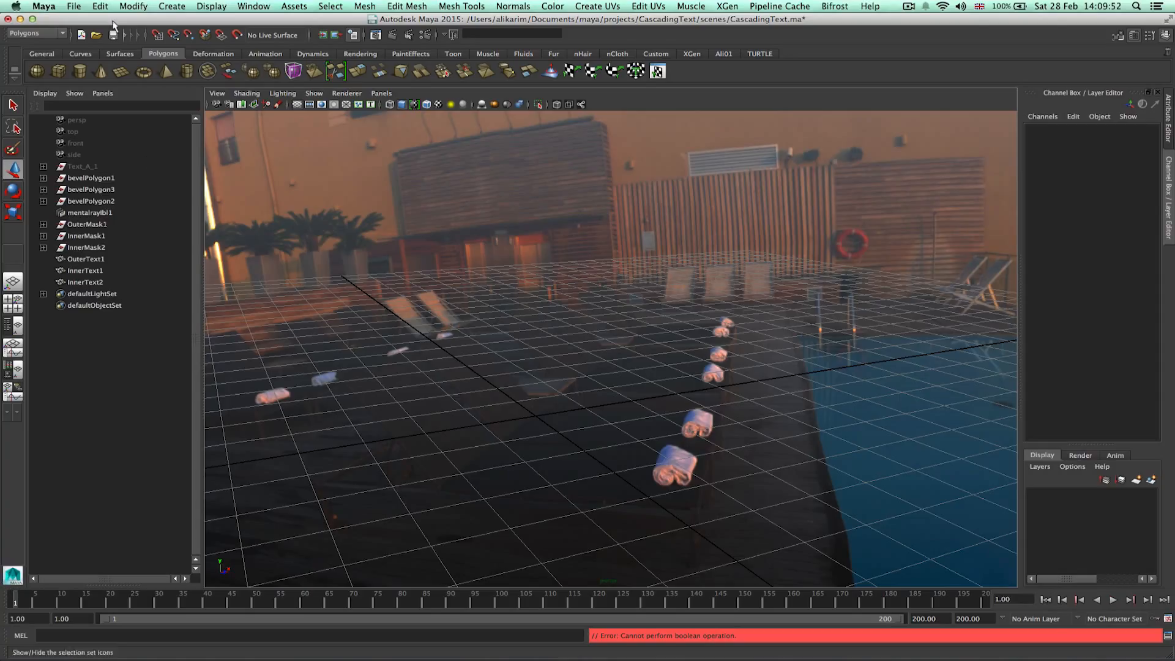
{"action": "left_click", "coordinate": [113, 35]}
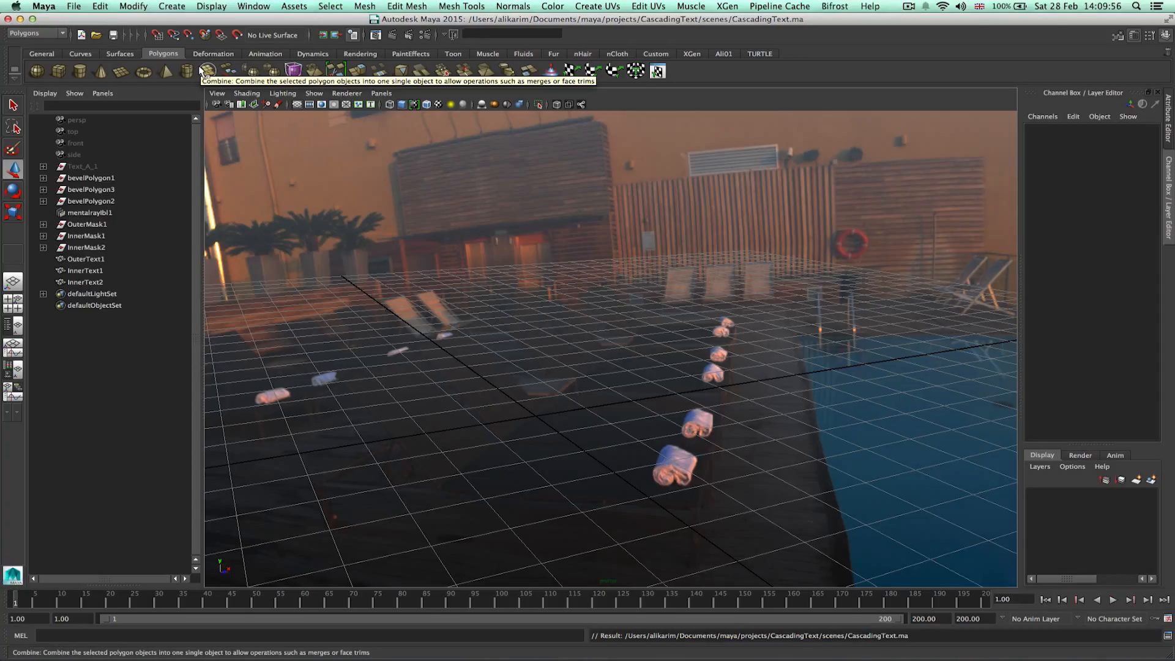
Create a polygon plane and set its subdivisions width and height to 1.
{"action": "left_click", "coordinate": [120, 71]}
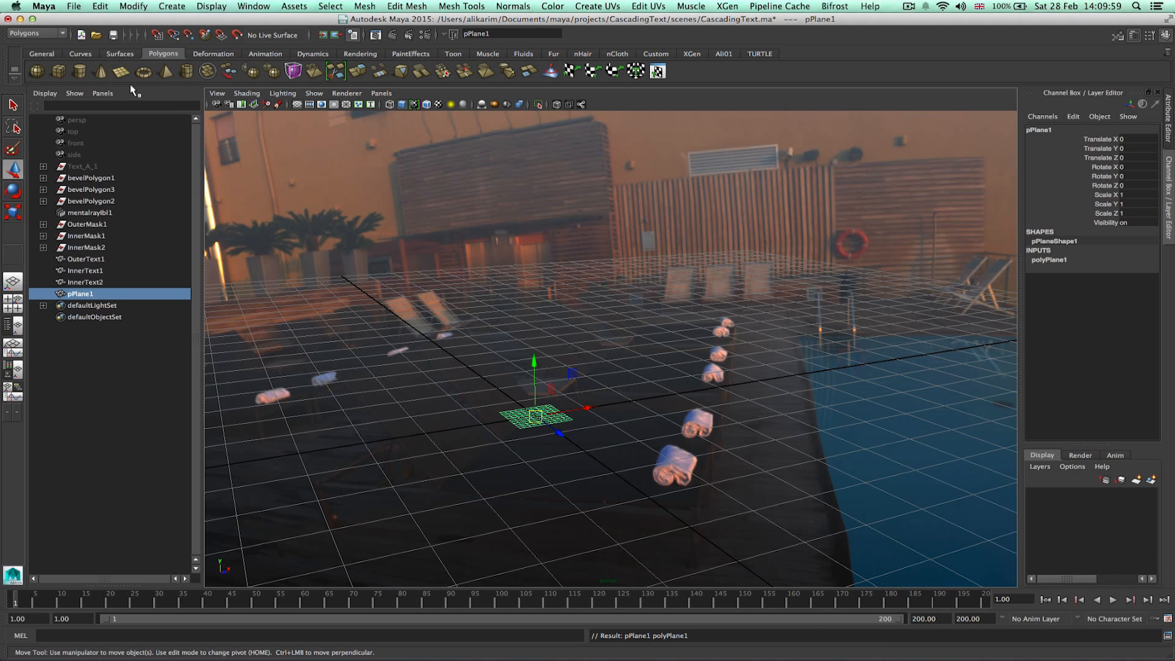
{"action": "left_click", "coordinate": [1050, 260]}
{"action": "double_click", "coordinate": [1129, 287]}
{"action": "type", "text": "1"}
{"action": "double_click", "coordinate": [1142, 296]}
{"action": "type", "text": "1"}
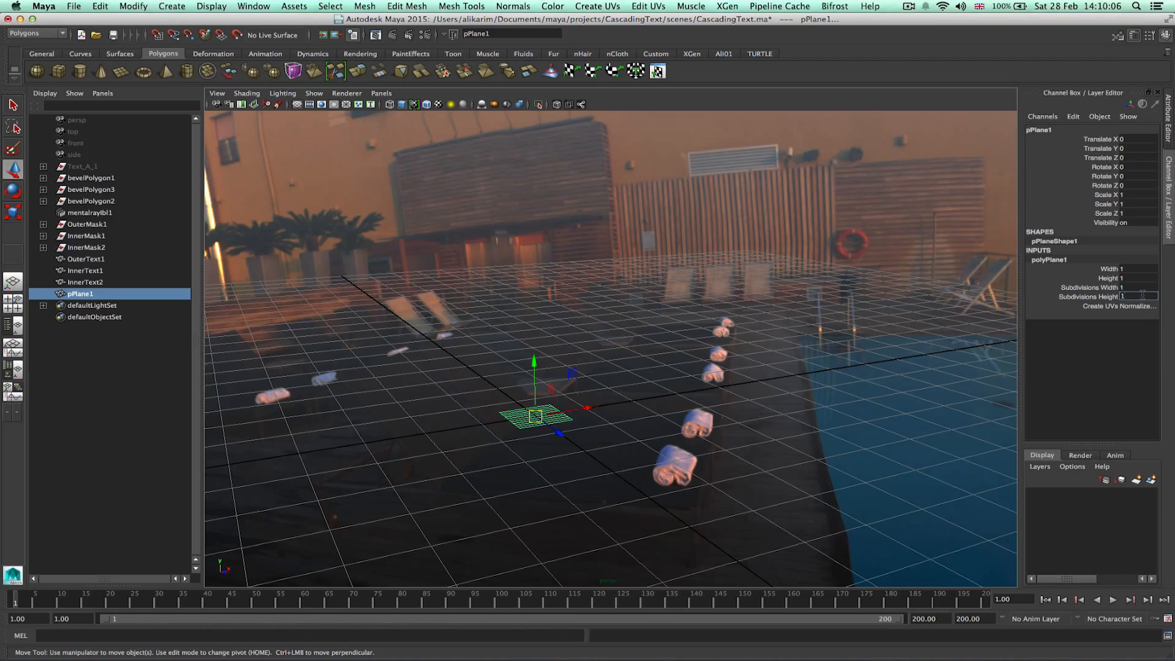
{"action": "key", "text": "Return"}
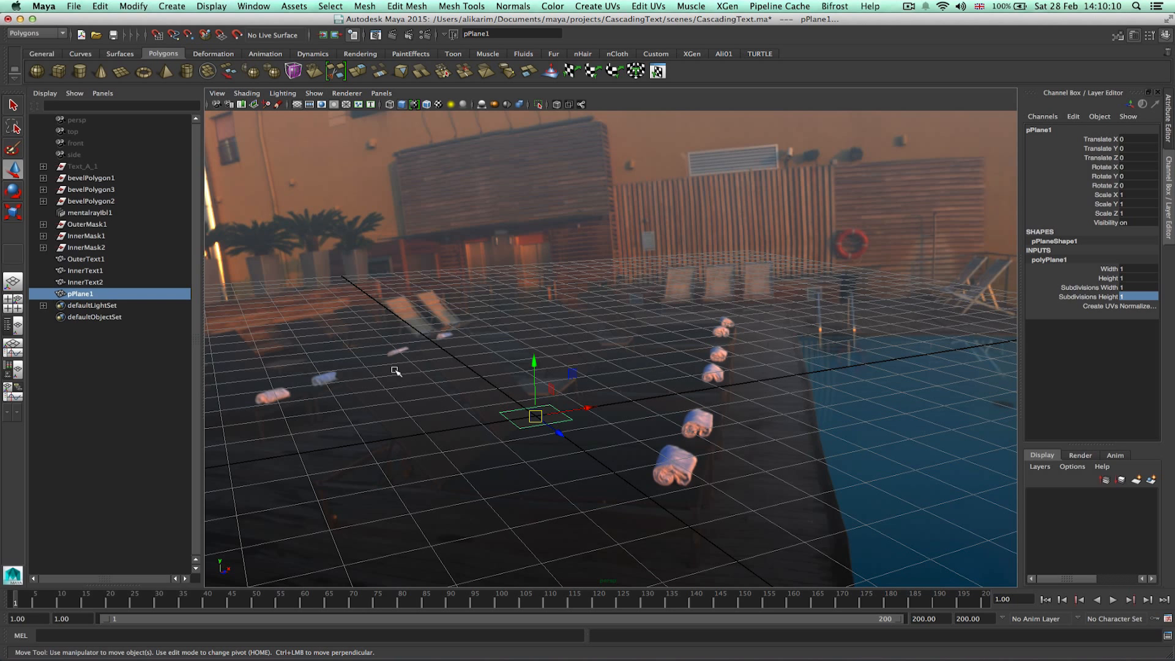
Scale the ground plane uniformly to 70 on all three axes.
{"action": "key", "text": "r"}
{"action": "left_click_drag", "start_coordinate": [536, 416], "coordinate": [1096, 199]}
{"action": "left_click_drag", "start_coordinate": [535, 417], "coordinate": [1154, 189]}
{"action": "left_click_drag", "start_coordinate": [536, 417], "coordinate": [829, 322]}
{"action": "left_click_drag", "start_coordinate": [536, 416], "coordinate": [721, 386]}
{"action": "left_click_drag", "start_coordinate": [536, 417], "coordinate": [1064, 299]}
{"action": "left_click", "coordinate": [1153, 195]}
{"action": "left_click", "coordinate": [1153, 213], "text": "shift"}
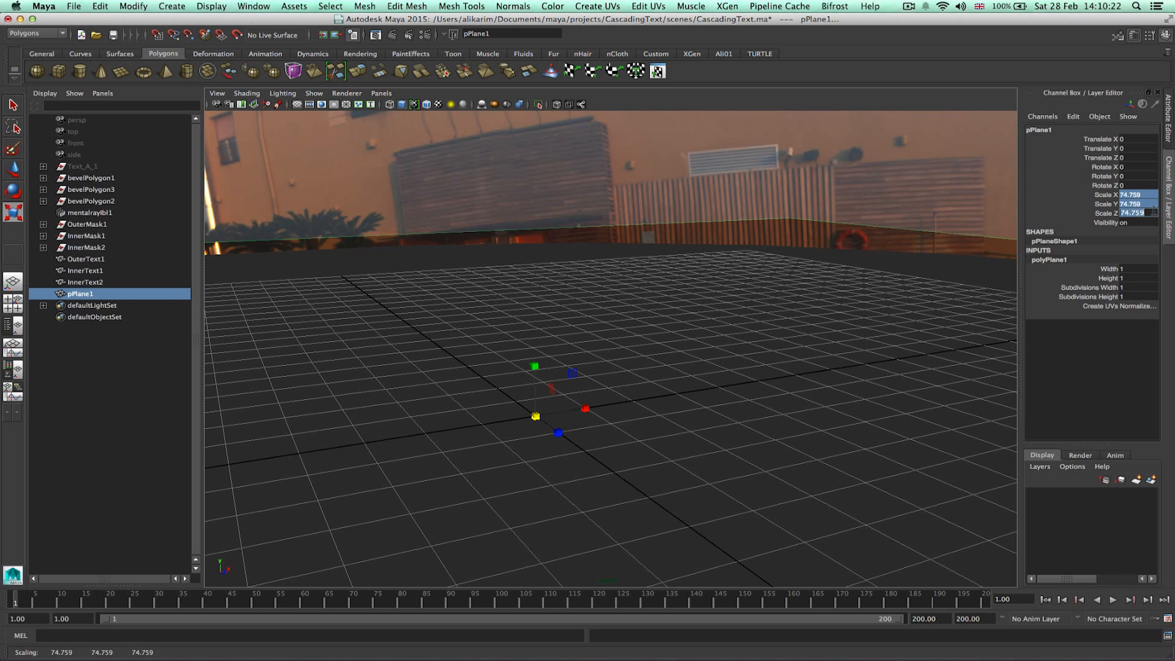
{"action": "type", "text": "70"}
{"action": "key", "text": "Return"}
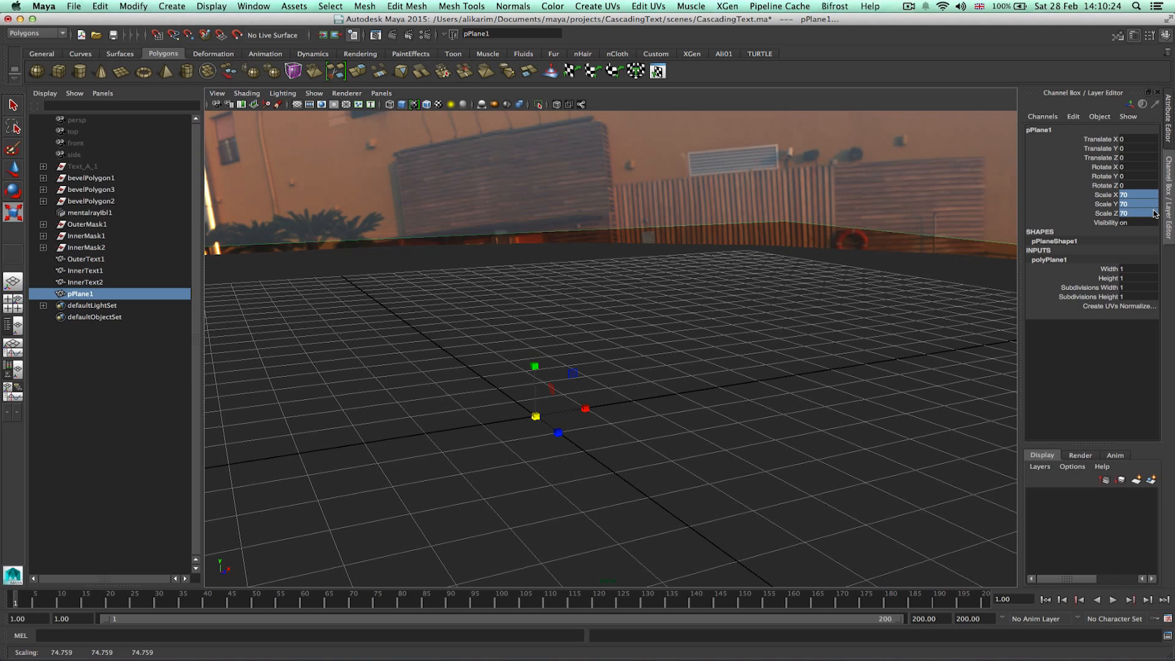
{"action": "left_click", "coordinate": [1137, 392]}
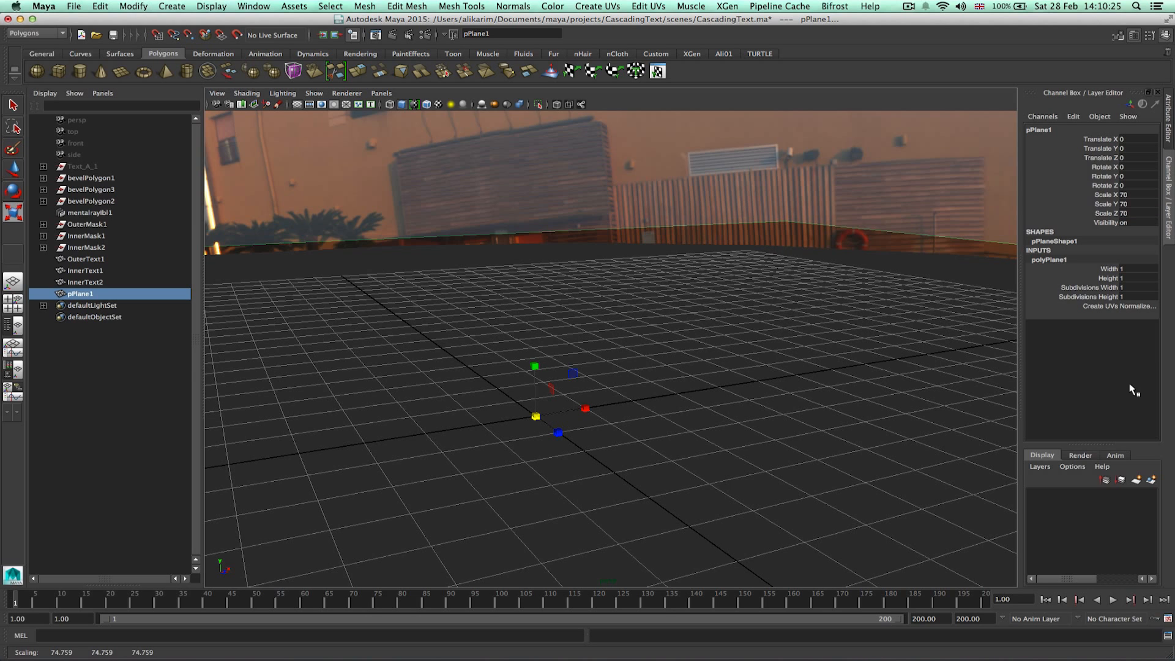
Assign a new Use Background material to the ground plane.
{"action": "right_click", "coordinate": [381, 263]}
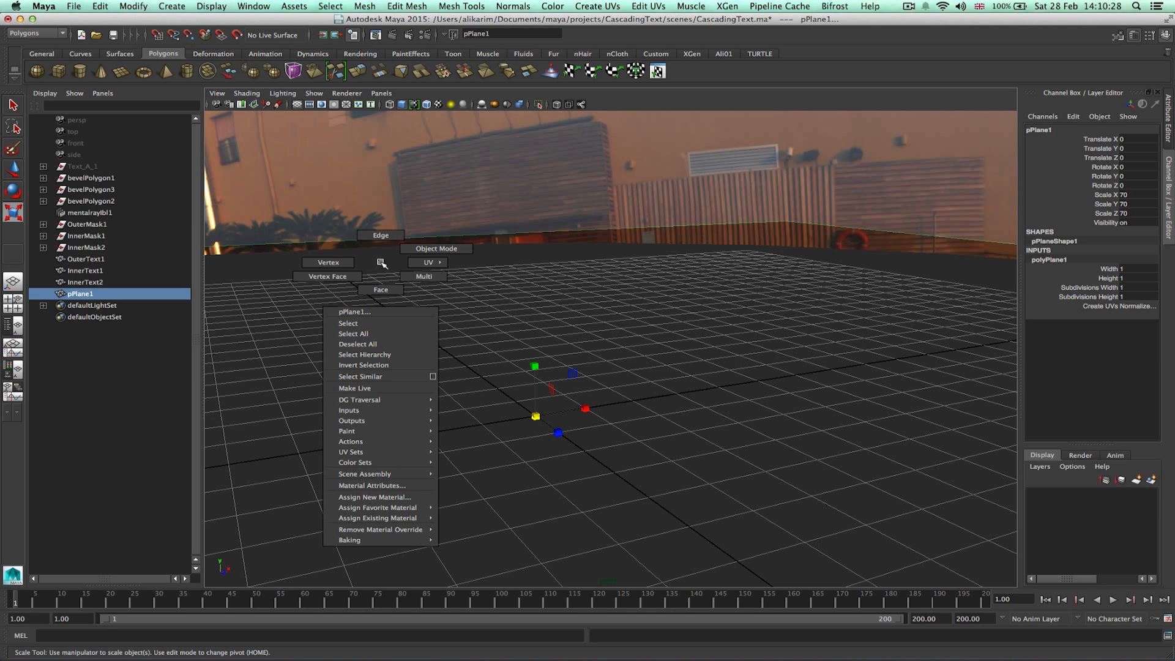
{"action": "left_click", "coordinate": [398, 499]}
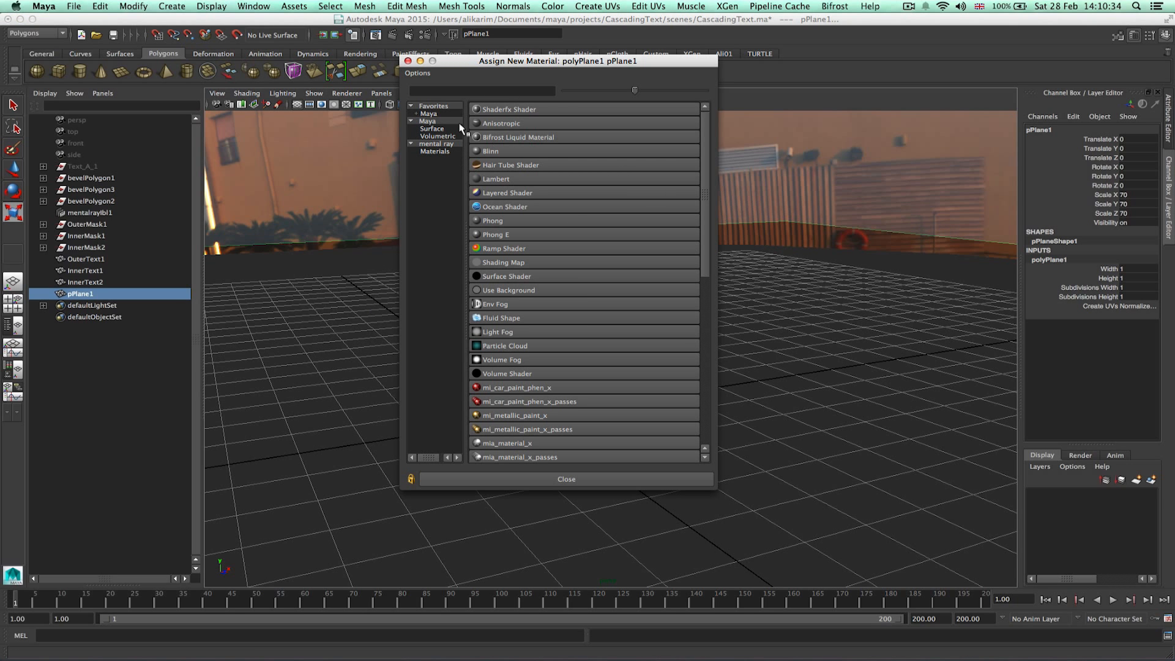
{"action": "left_click", "coordinate": [429, 114]}
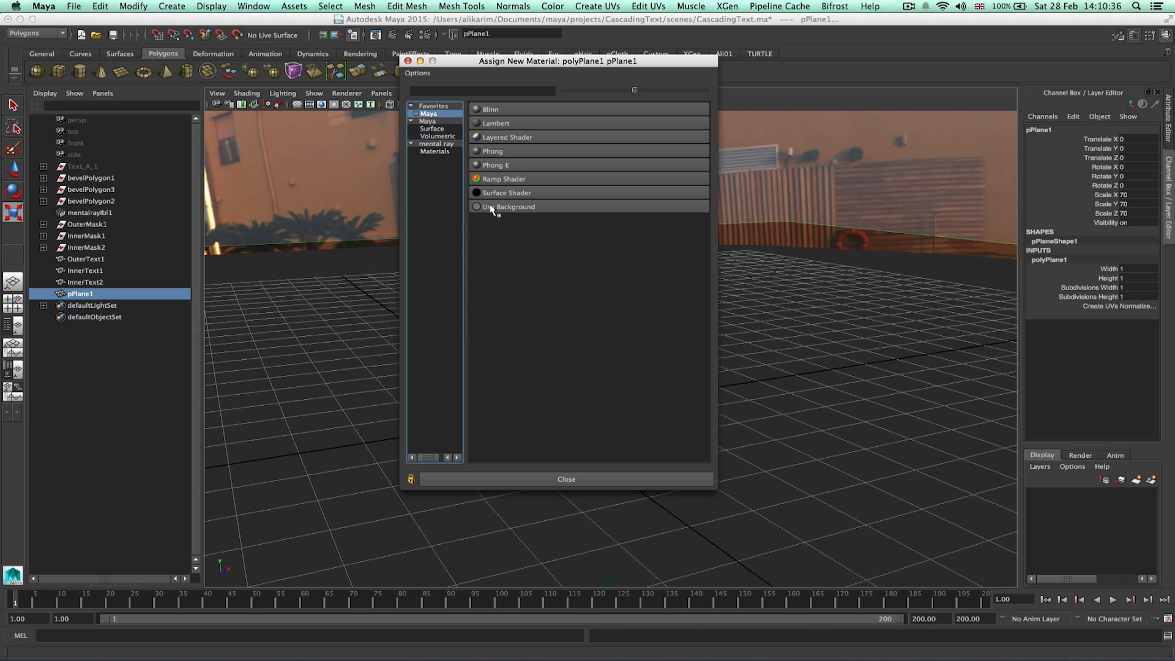
{"action": "left_click", "coordinate": [553, 206]}
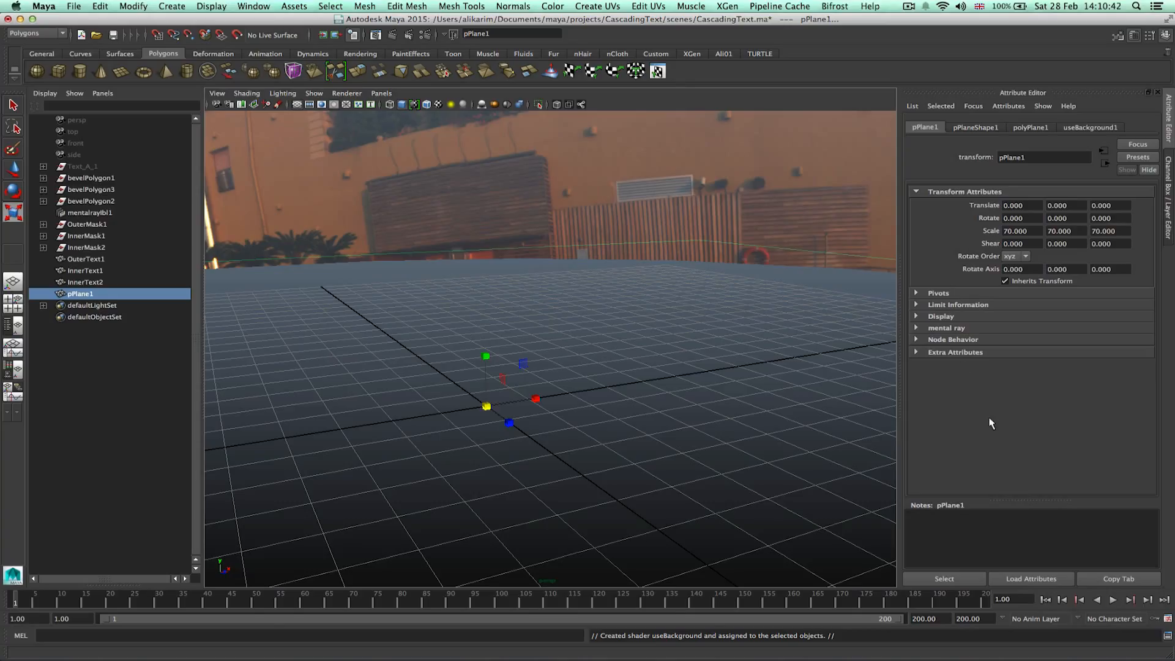
Render frame 136 to preview the ground plane, close the Render View and save the scene.
{"action": "left_click", "coordinate": [676, 603]}
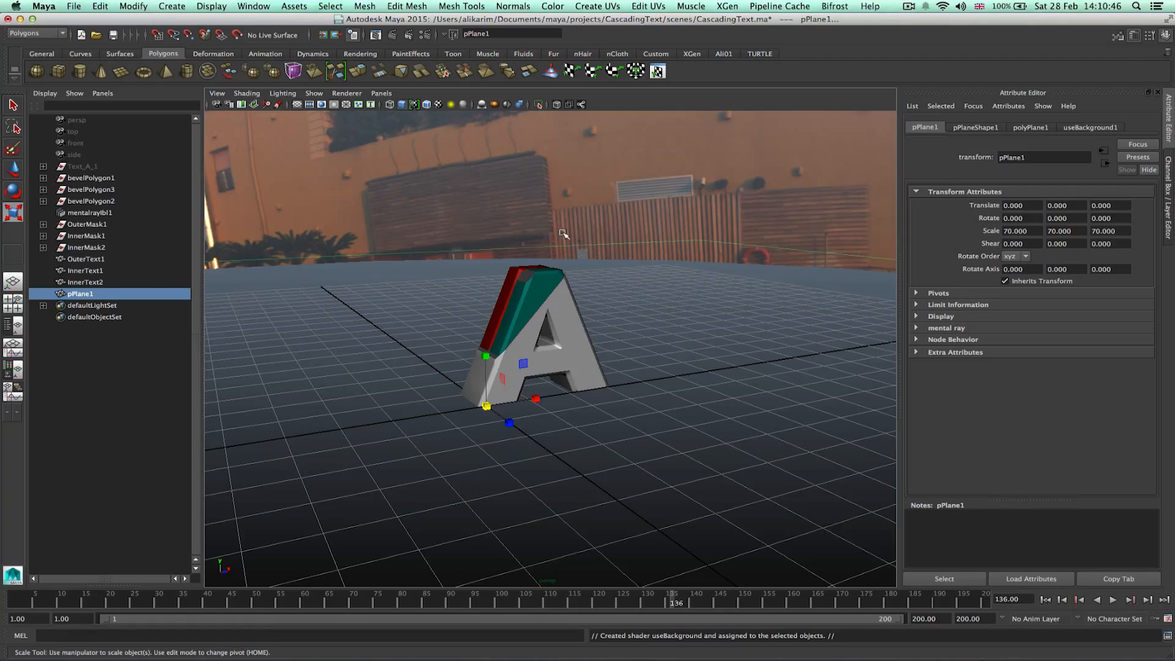
{"action": "left_click", "coordinate": [705, 118]}
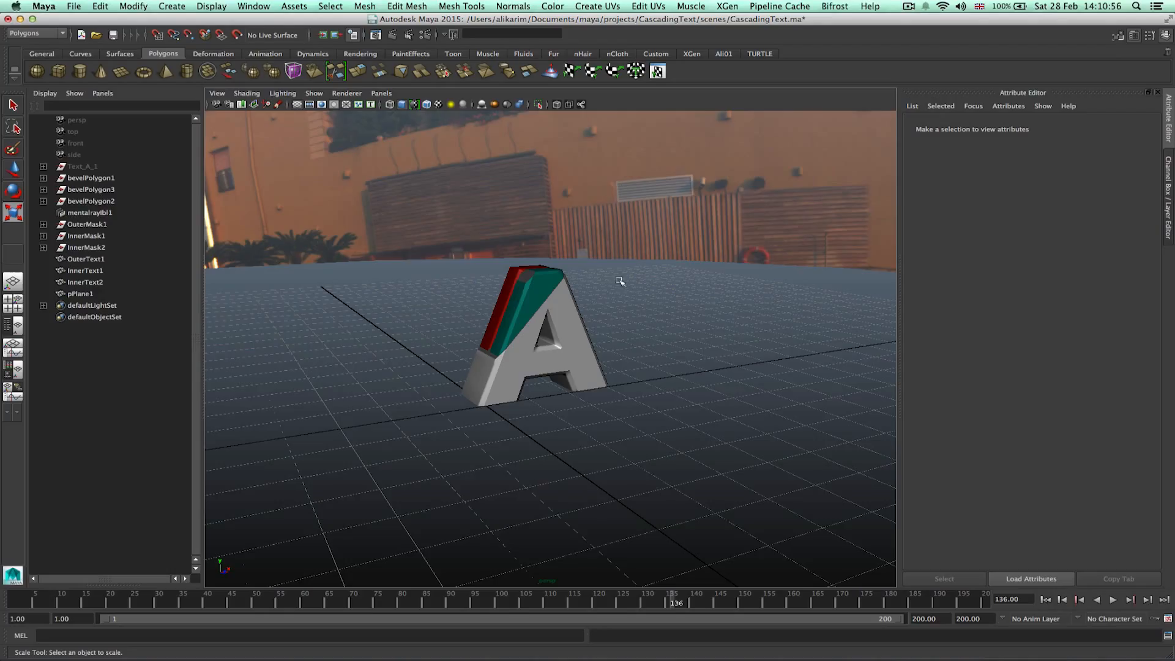
{"action": "left_click", "coordinate": [377, 306]}
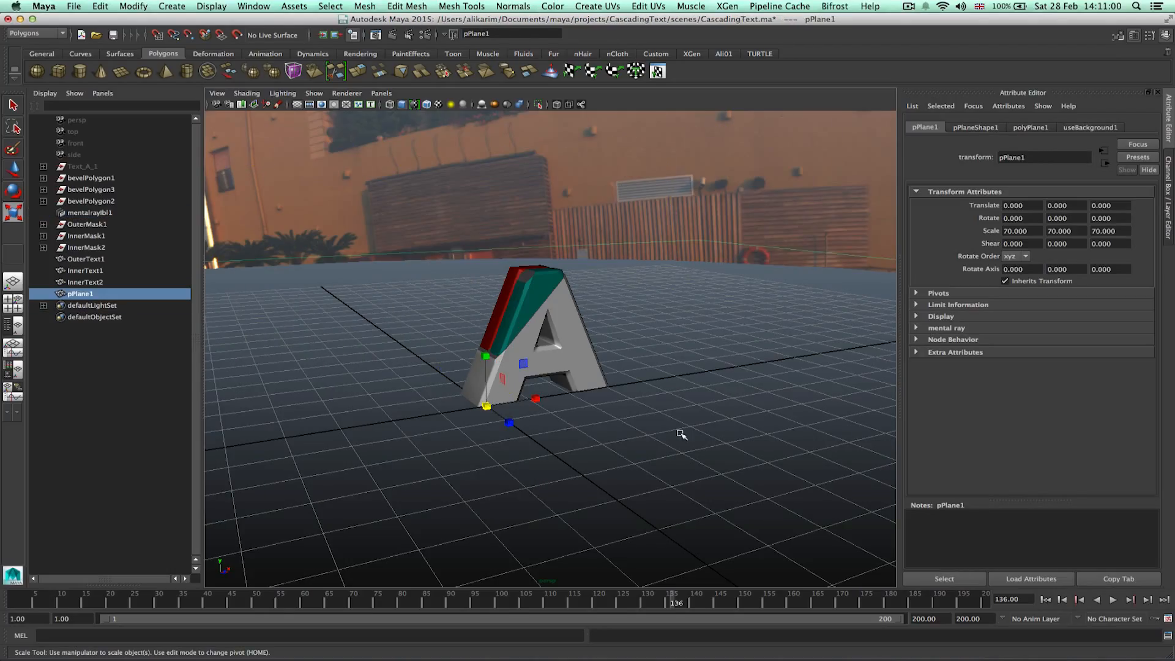
{"action": "left_click", "coordinate": [394, 34]}
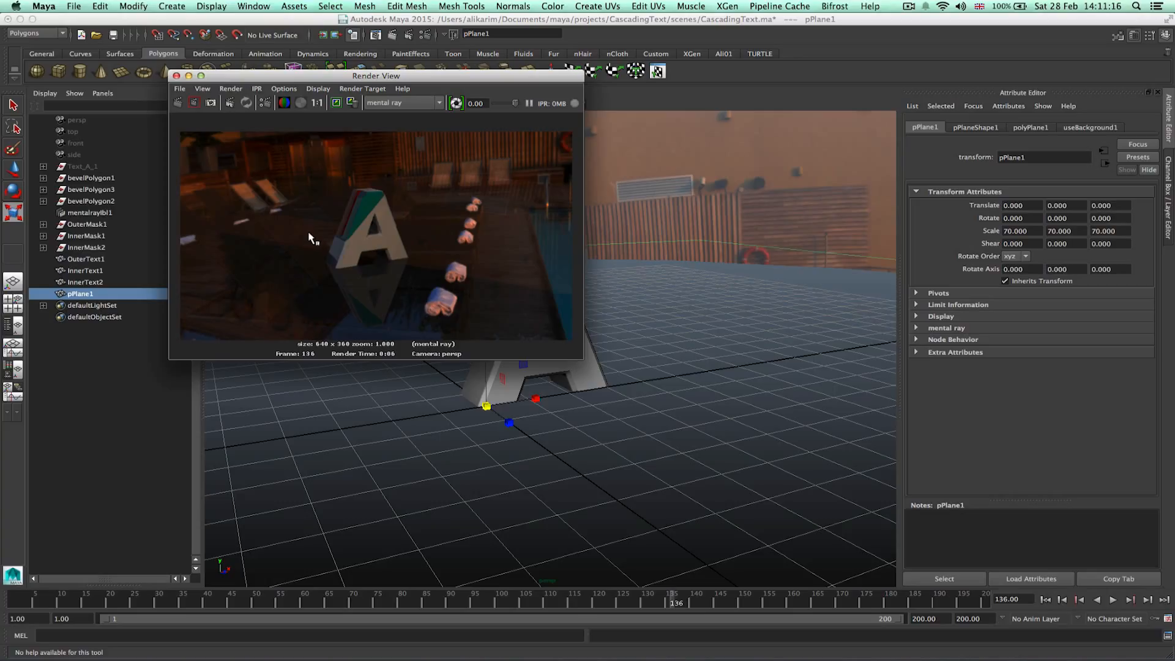
{"action": "left_click", "coordinate": [177, 75]}
{"action": "left_click", "coordinate": [113, 35]}
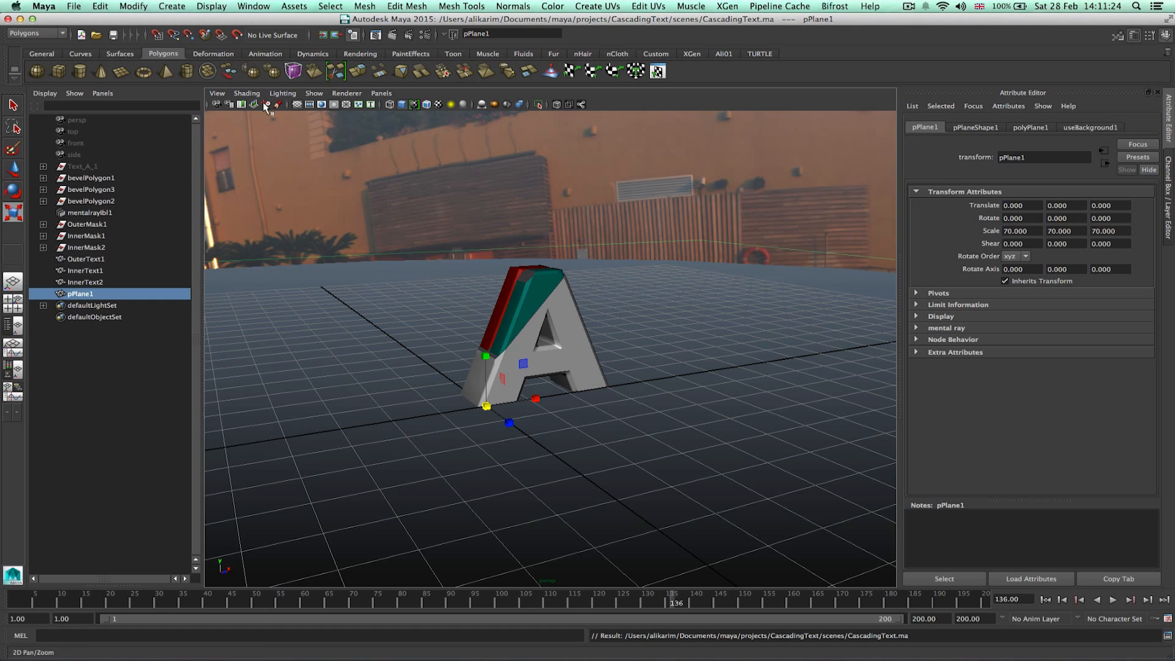
Create a new Camera and Aim camera.
{"action": "left_click", "coordinate": [171, 6]}
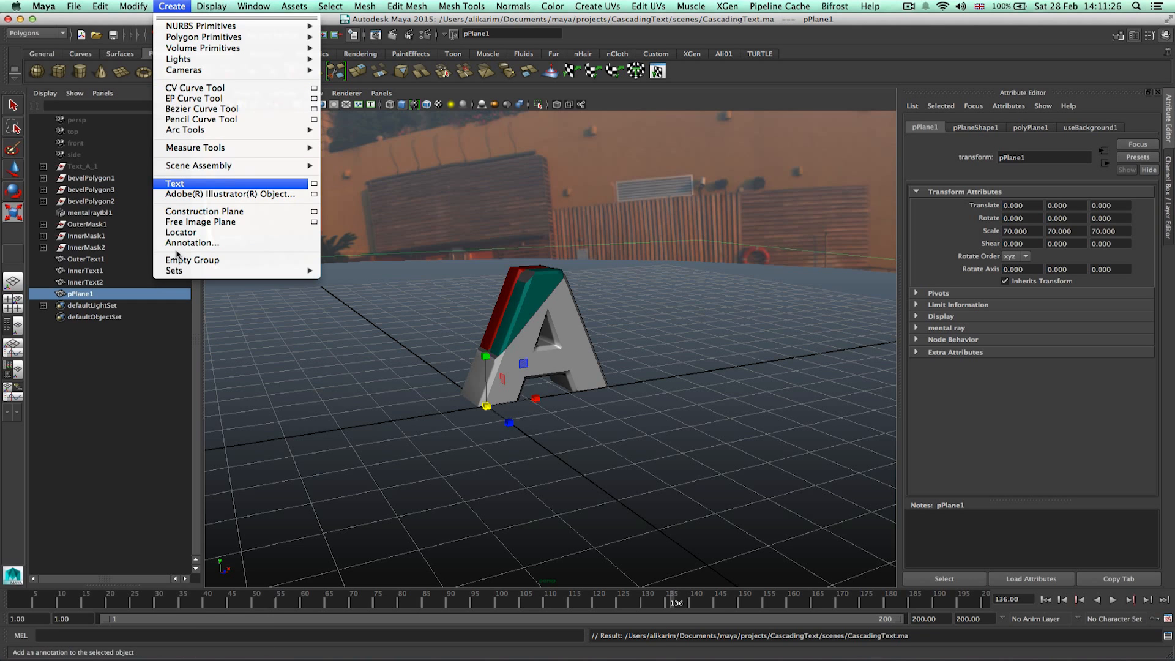
{"action": "mouse_move", "coordinate": [214, 70]}
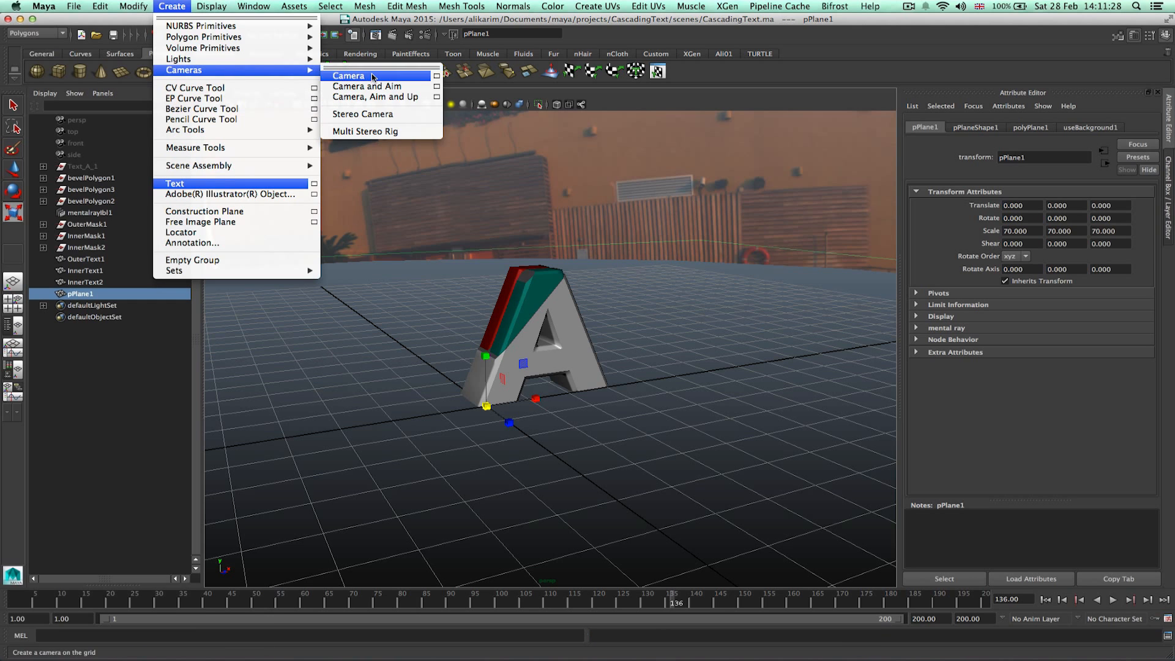
{"action": "left_click", "coordinate": [402, 90]}
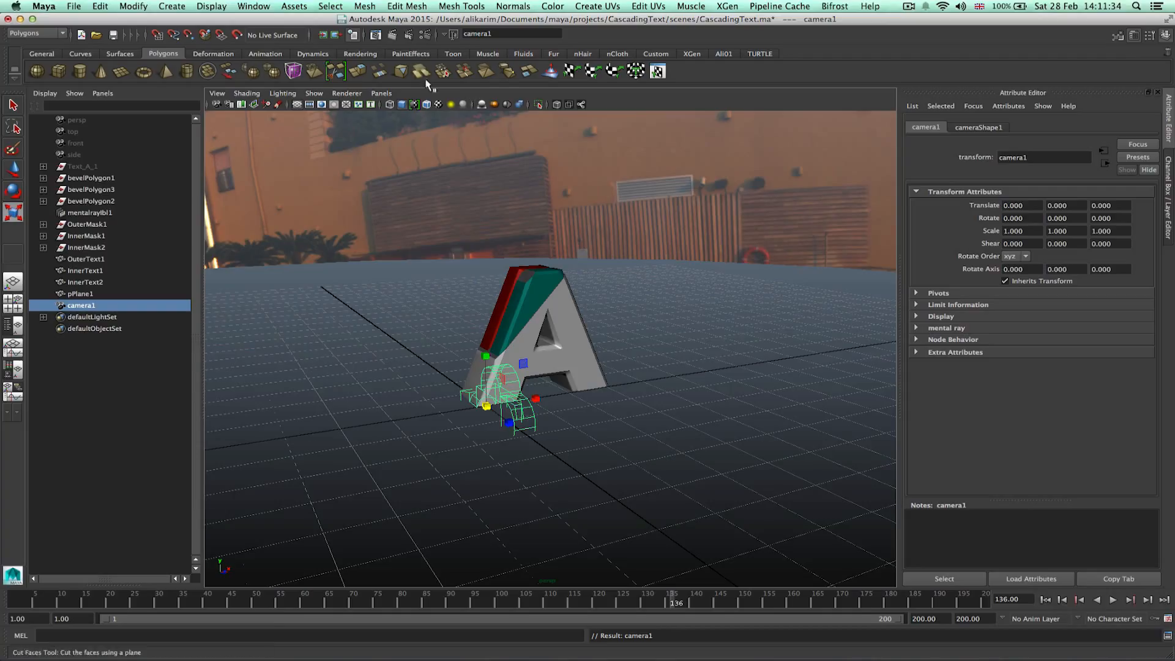
Look through the new camera and orbit it to frame the letter A from the front-left.
{"action": "left_click_drag", "start_coordinate": [27, 604], "coordinate": [5, 609]}
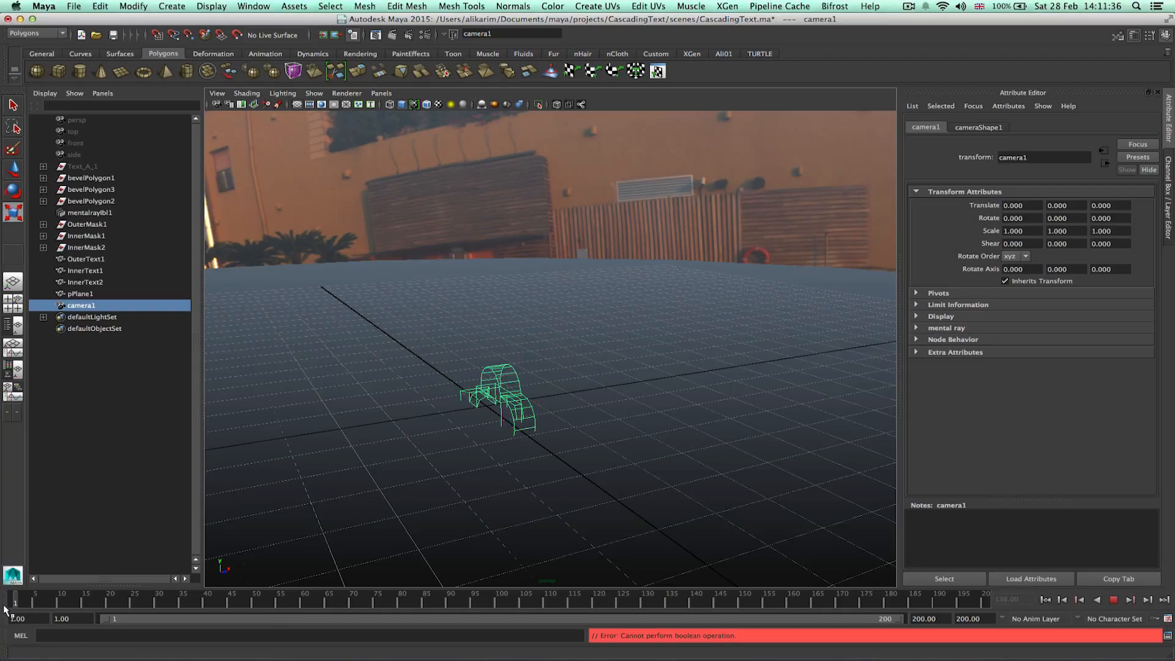
{"action": "left_click", "coordinate": [326, 605]}
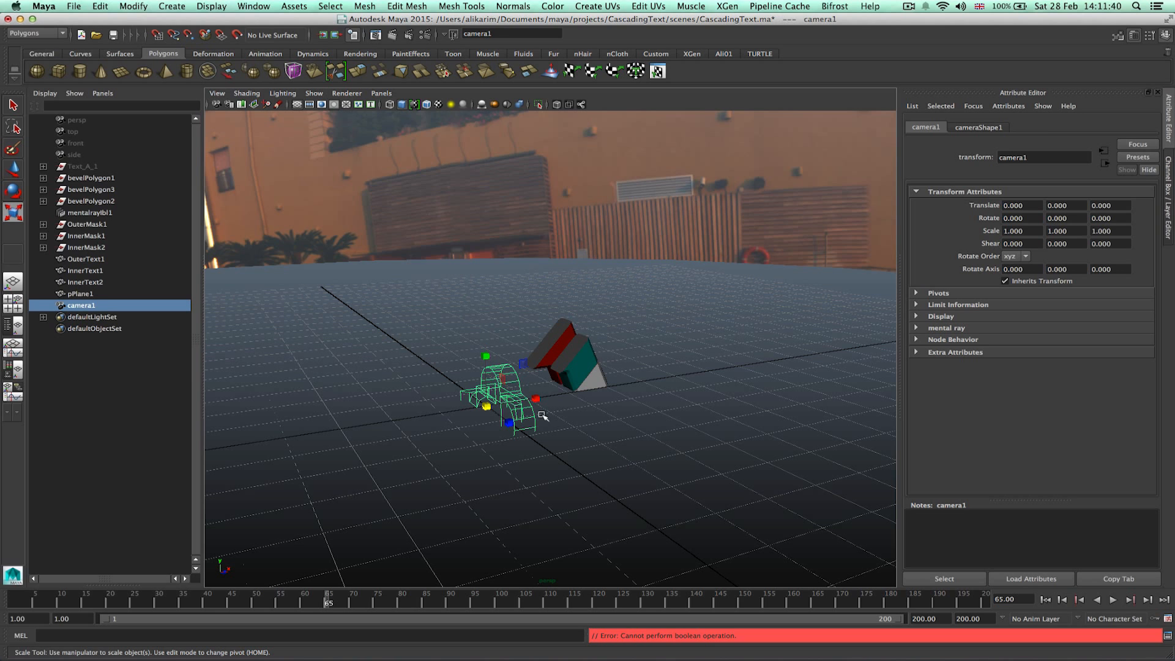
{"action": "left_click", "coordinate": [534, 417]}
{"action": "left_click", "coordinate": [508, 371]}
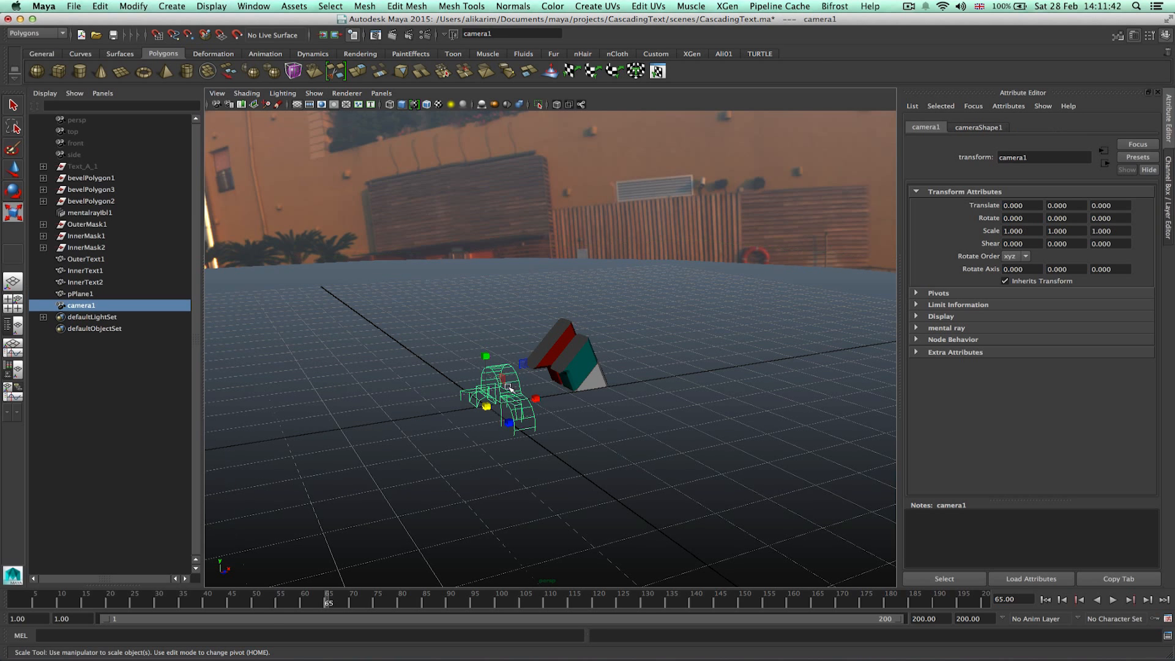
{"action": "left_click", "coordinate": [381, 93]}
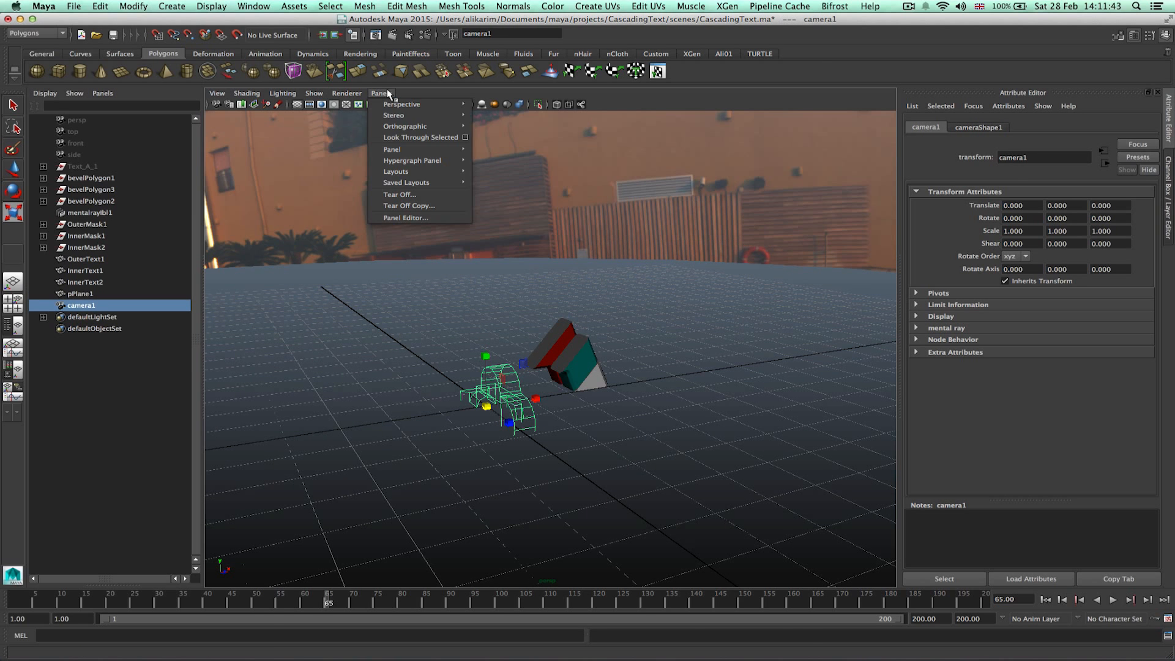
{"action": "left_click", "coordinate": [407, 138]}
{"action": "left_click_drag", "start_coordinate": [589, 316], "coordinate": [519, 302], "text": "alt"}
{"action": "right_click_drag", "start_coordinate": [519, 302], "coordinate": [478, 304], "text": "alt"}
{"action": "middle_click_drag", "start_coordinate": [655, 307], "coordinate": [484, 313], "text": "alt"}
{"action": "middle_click_drag", "start_coordinate": [801, 311], "coordinate": [672, 332], "text": "alt"}
{"action": "right_click_drag", "start_coordinate": [672, 332], "coordinate": [576, 344], "text": "alt"}
{"action": "left_click", "coordinate": [891, 604]}
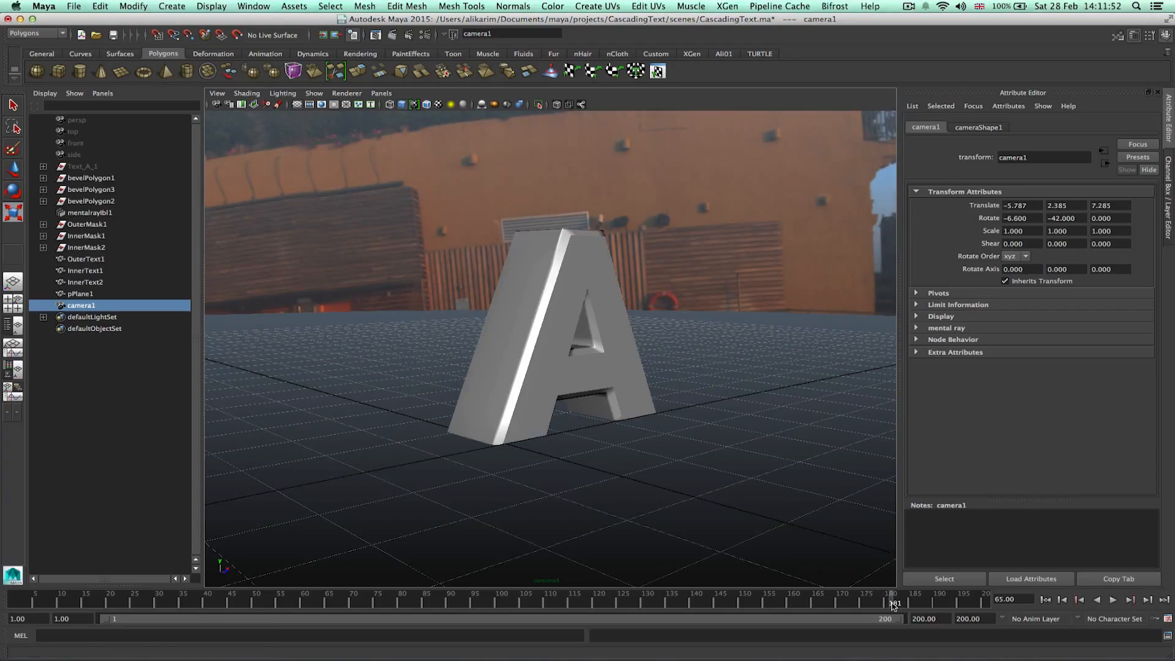
Turn on the camera's Film Gate and Safe Title guides and set the gate fit to Overscan.
{"action": "left_click", "coordinate": [218, 93]}
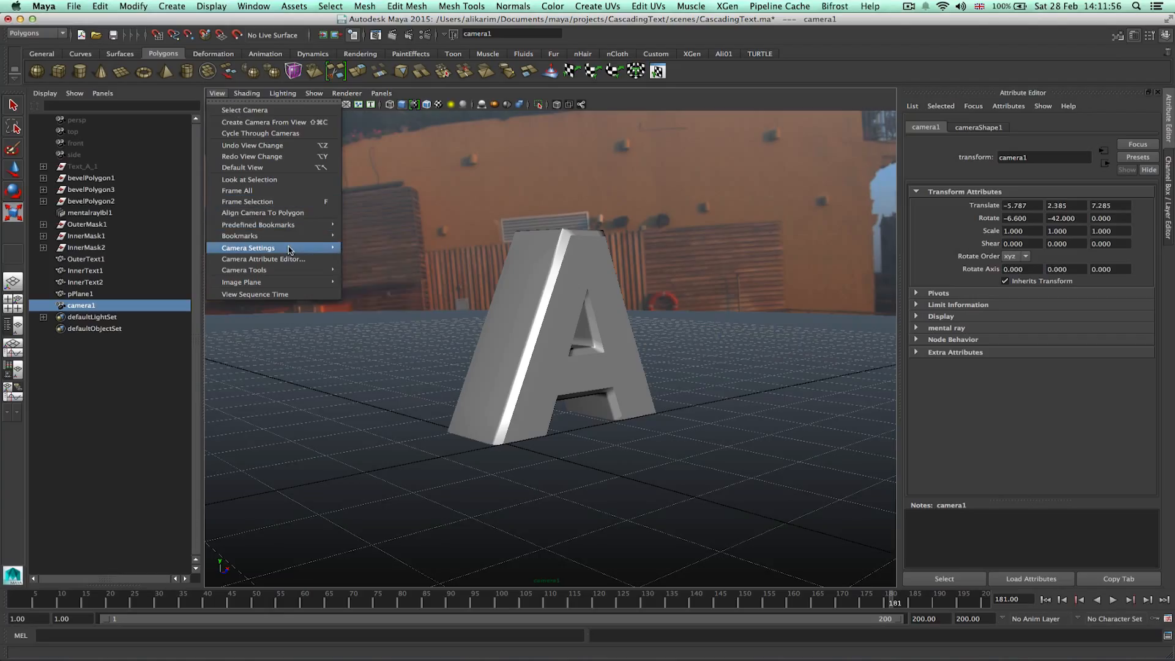
{"action": "mouse_move", "coordinate": [289, 247]}
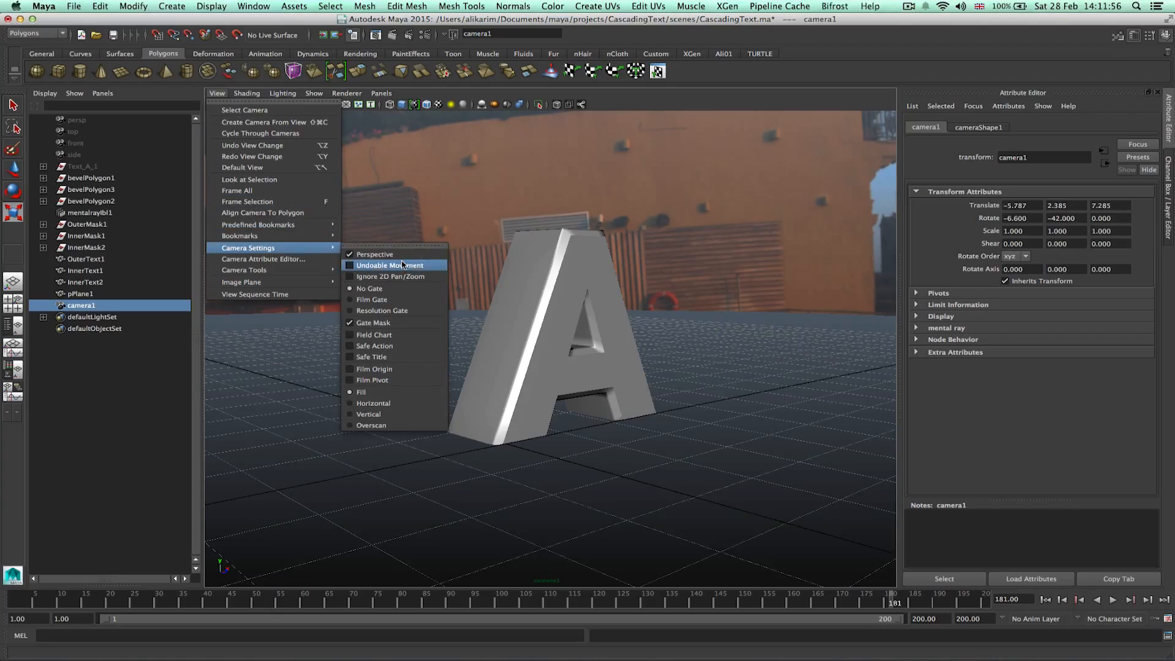
{"action": "left_click", "coordinate": [432, 248]}
{"action": "left_click_drag", "start_coordinate": [428, 236], "coordinate": [338, 116]}
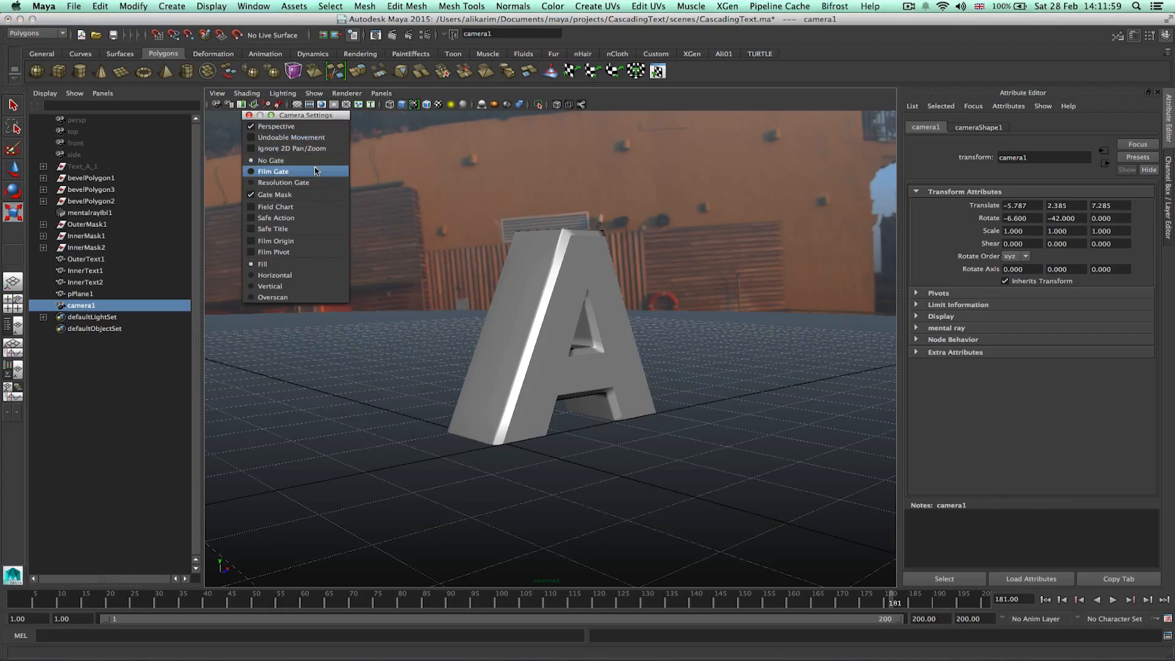
{"action": "left_click", "coordinate": [274, 172]}
{"action": "left_click", "coordinate": [282, 230]}
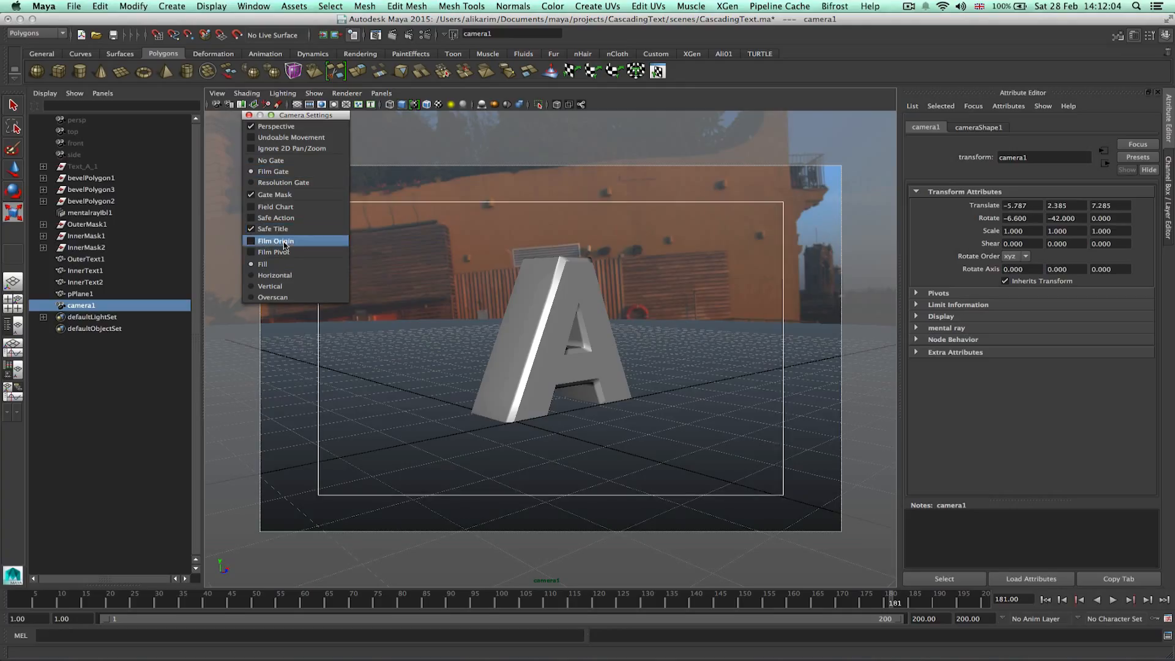
{"action": "left_click", "coordinate": [277, 297]}
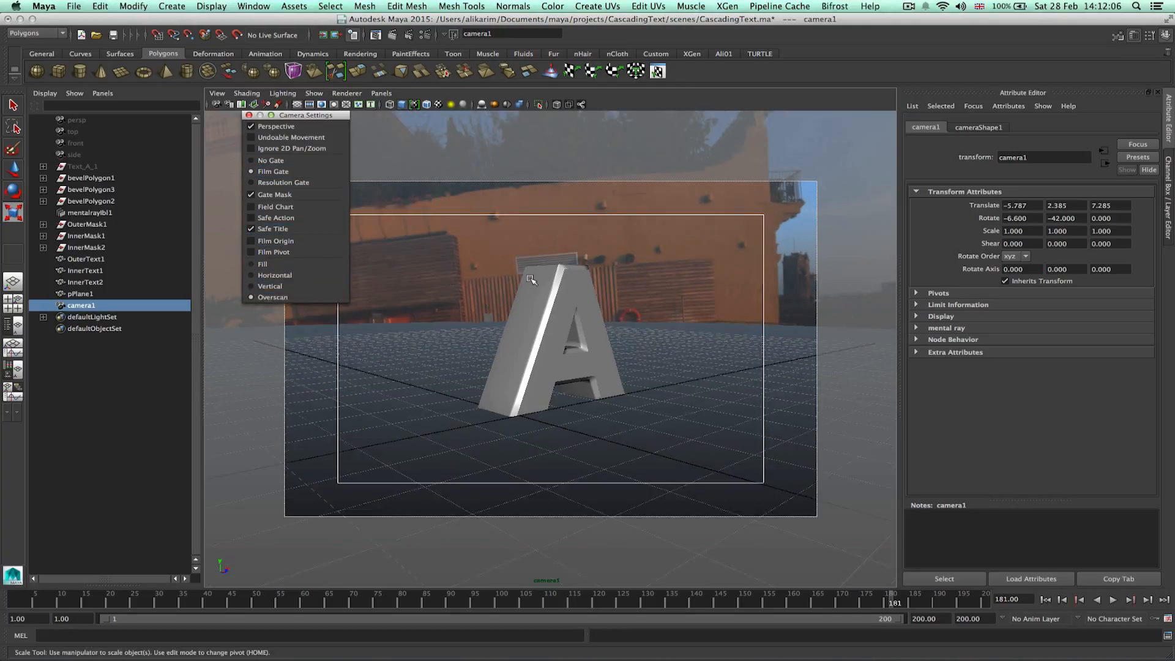
{"action": "left_click", "coordinate": [248, 114]}
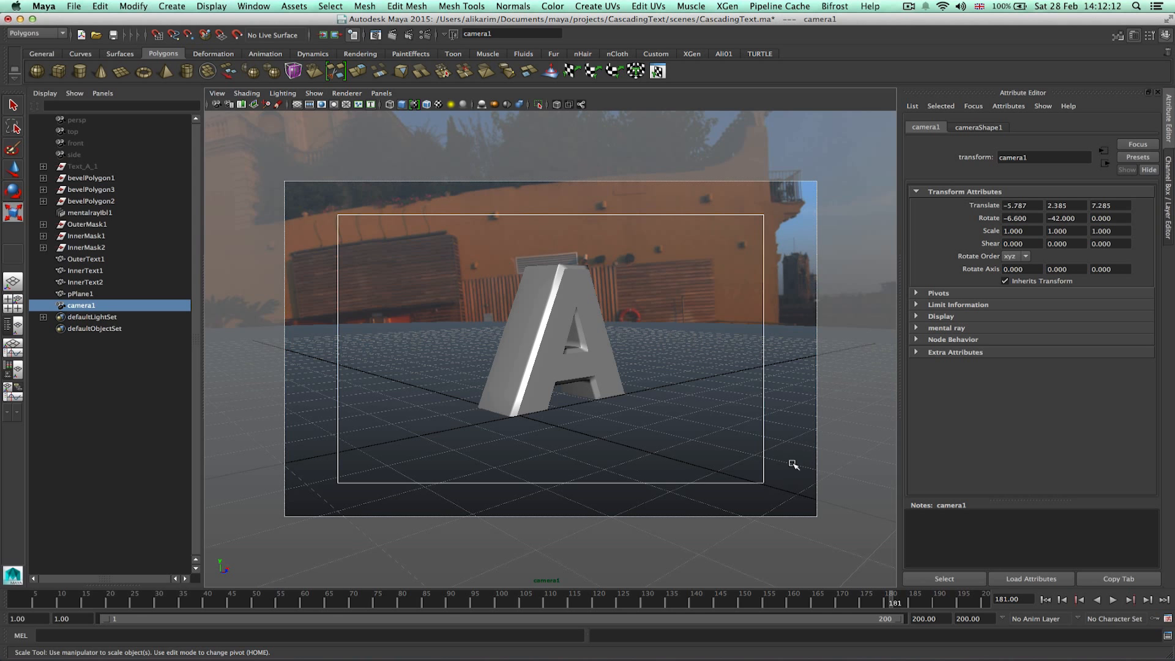
Move camera1 closer and orbit it to frame the letter A inside the film gate.
{"action": "left_click_drag", "start_coordinate": [721, 451], "coordinate": [703, 440], "text": "alt"}
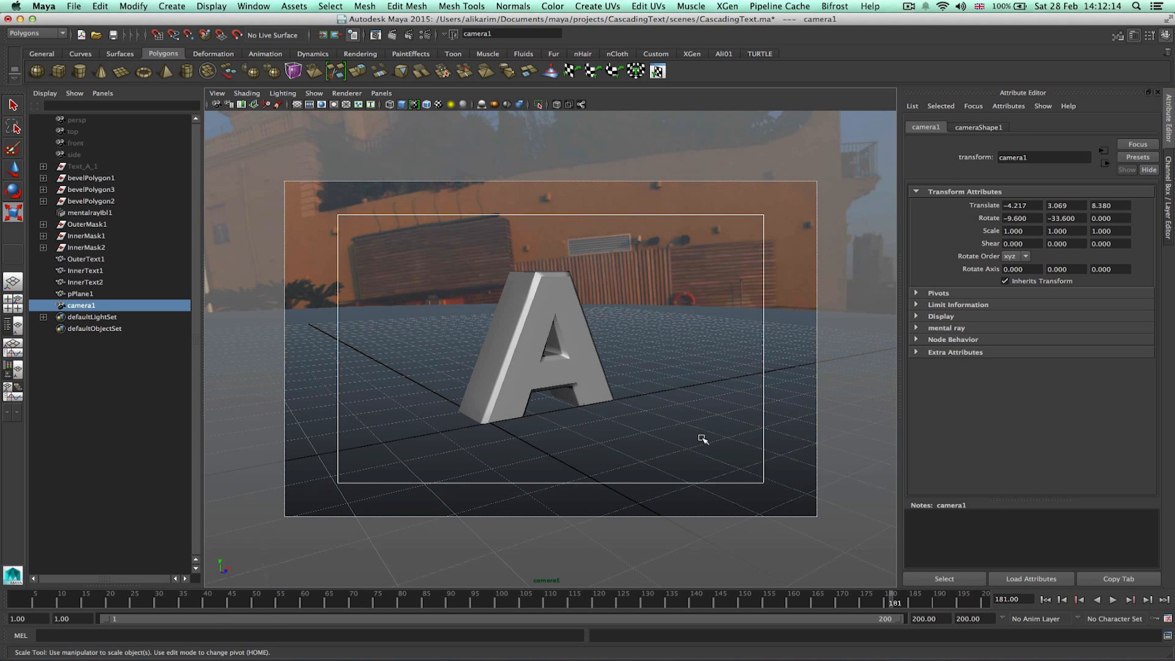
{"action": "middle_click_drag", "start_coordinate": [702, 440], "coordinate": [698, 438], "text": "alt"}
{"action": "right_click_drag", "start_coordinate": [697, 438], "coordinate": [724, 430], "text": "alt"}
{"action": "middle_click_drag", "start_coordinate": [724, 431], "coordinate": [729, 428], "text": "alt"}
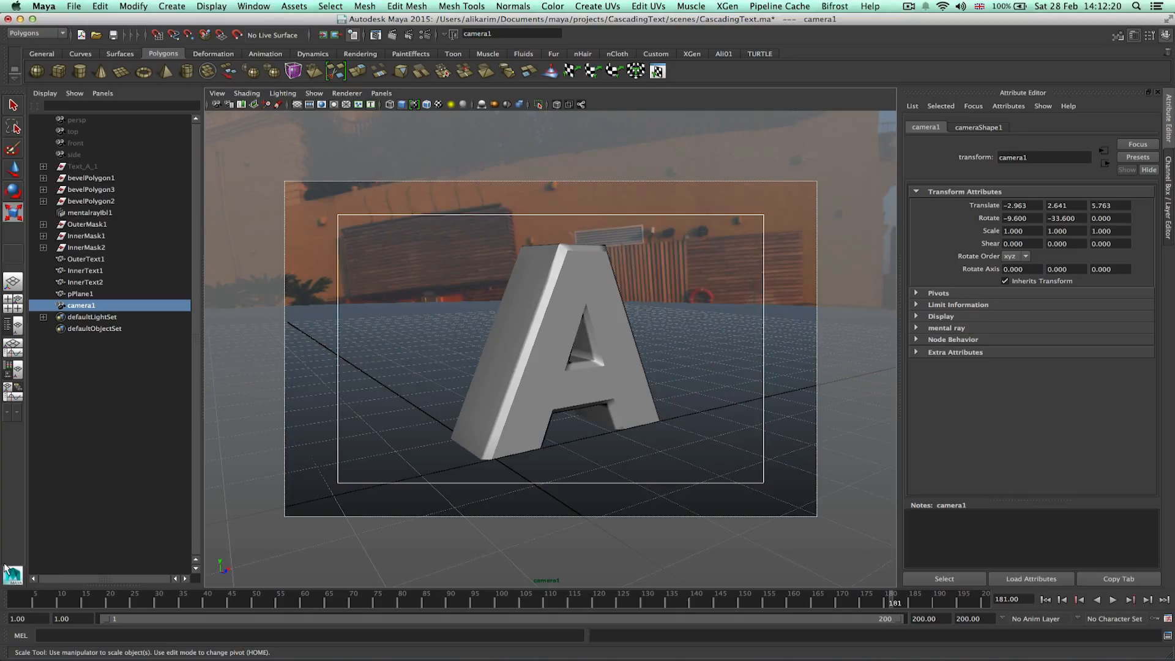
Set a keyframe on camera1's translate and rotate channels at frame 1.
{"action": "left_click", "coordinate": [17, 601]}
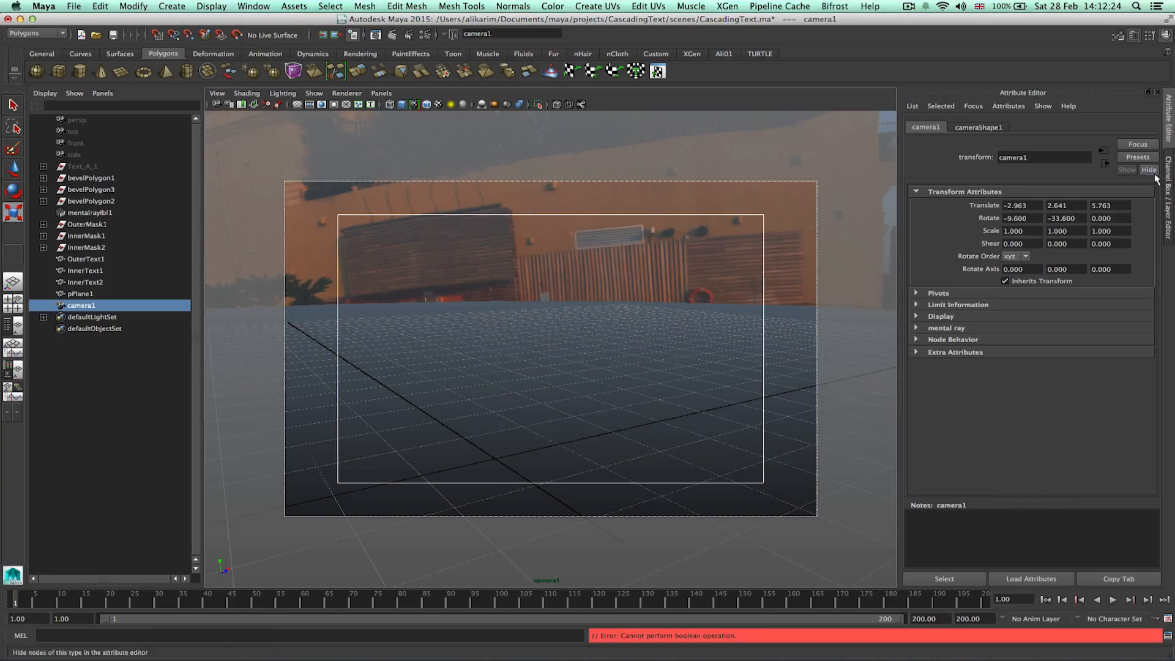
{"action": "left_click", "coordinate": [1168, 194]}
{"action": "left_click", "coordinate": [1108, 140]}
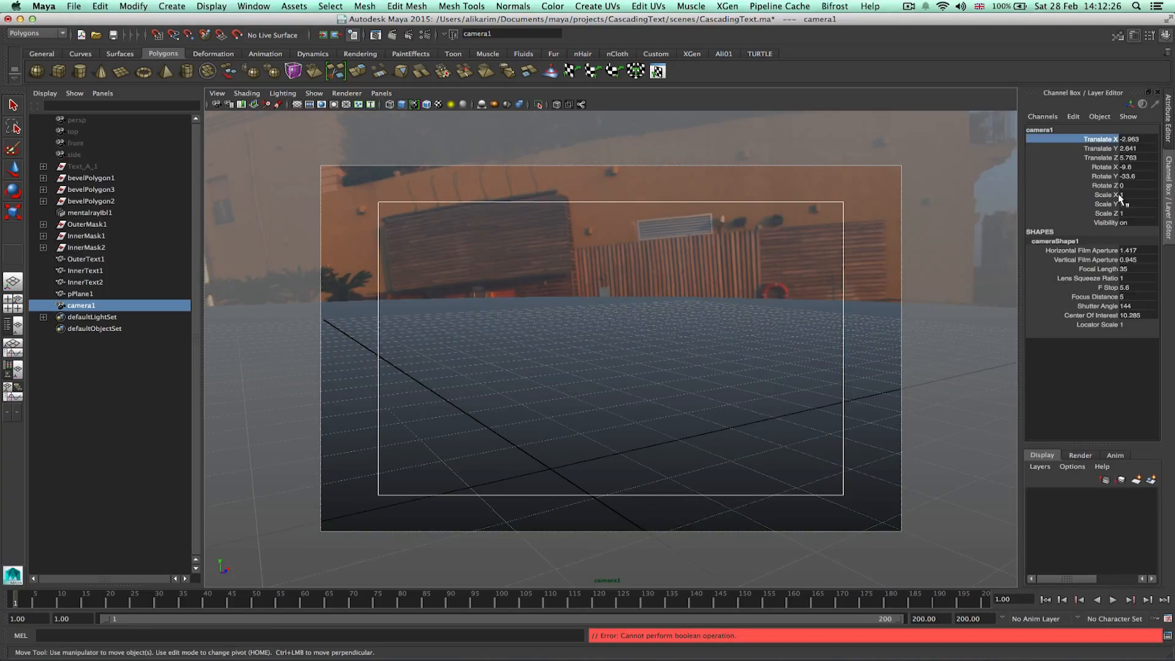
{"action": "left_click", "coordinate": [1111, 186], "text": "shift"}
{"action": "right_click", "coordinate": [1111, 161]}
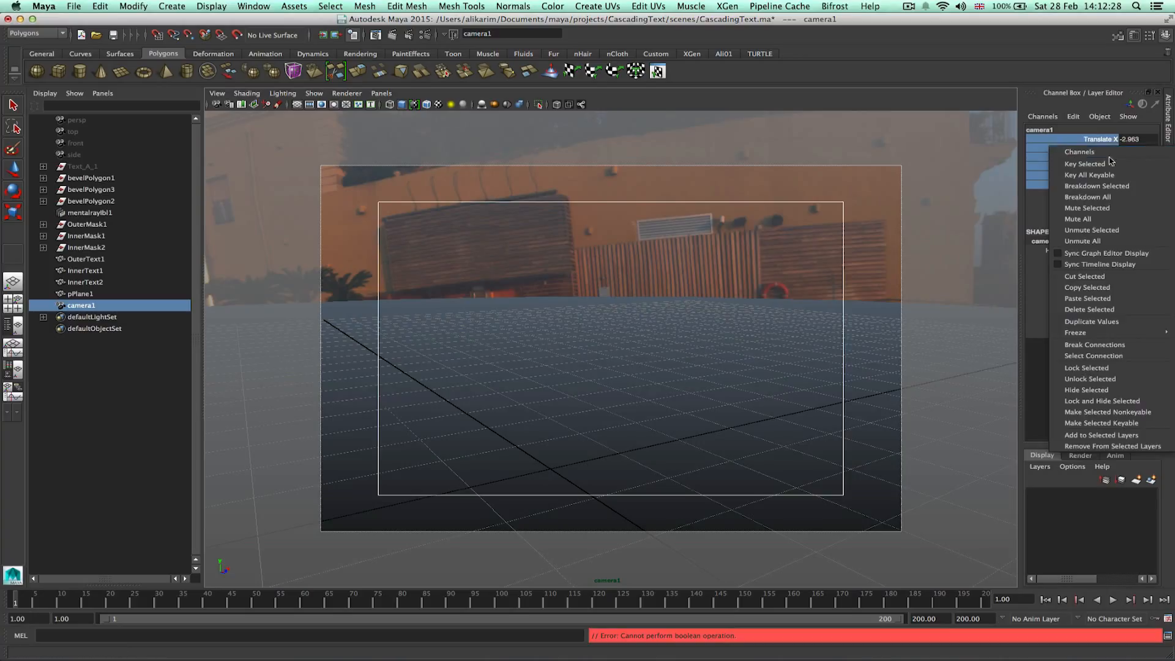
{"action": "left_click", "coordinate": [1111, 164]}
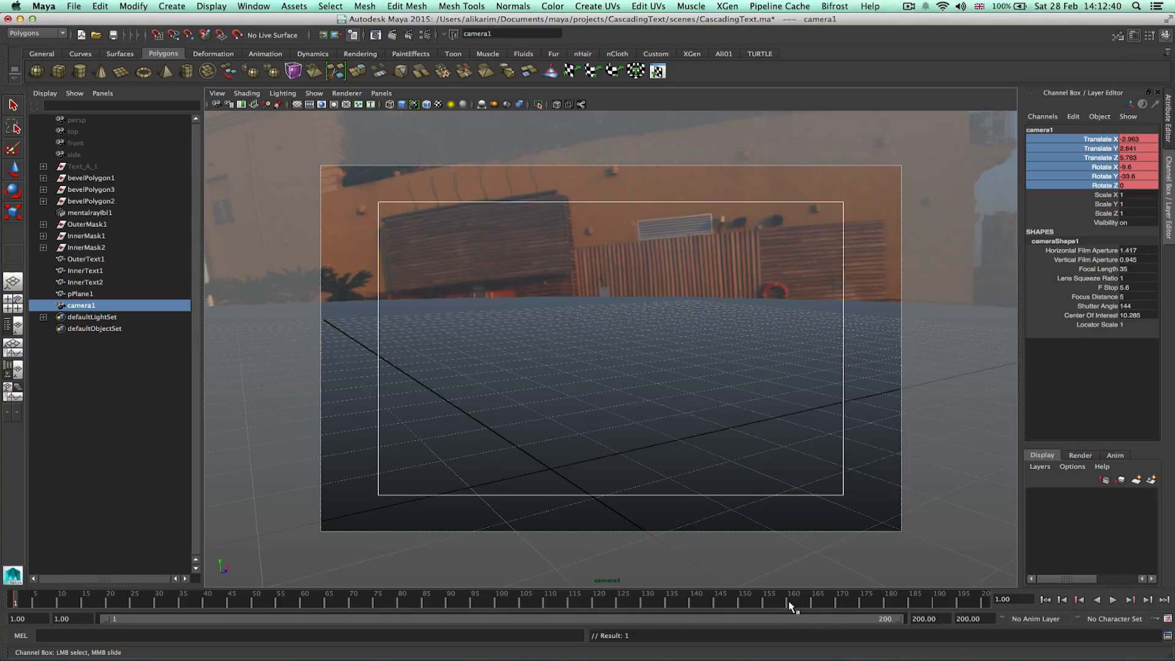
At frame 165, orbit camera1 around to view the letter from the other side and key its translate and rotate channels.
{"action": "left_click", "coordinate": [815, 605]}
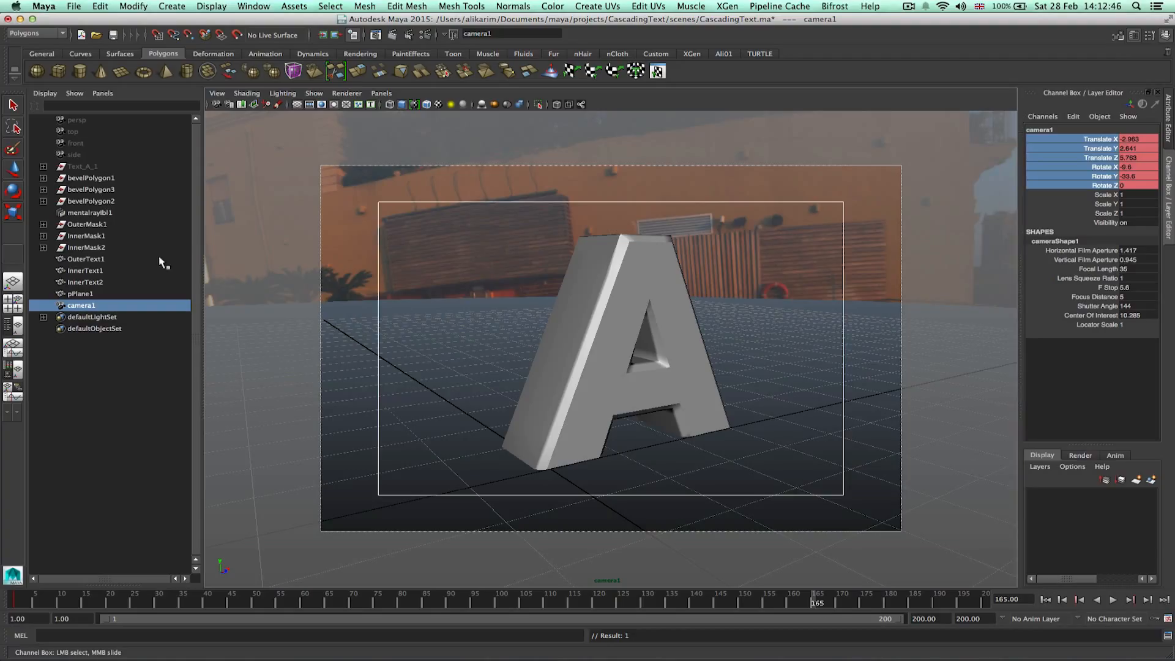
{"action": "left_click", "coordinate": [88, 225]}
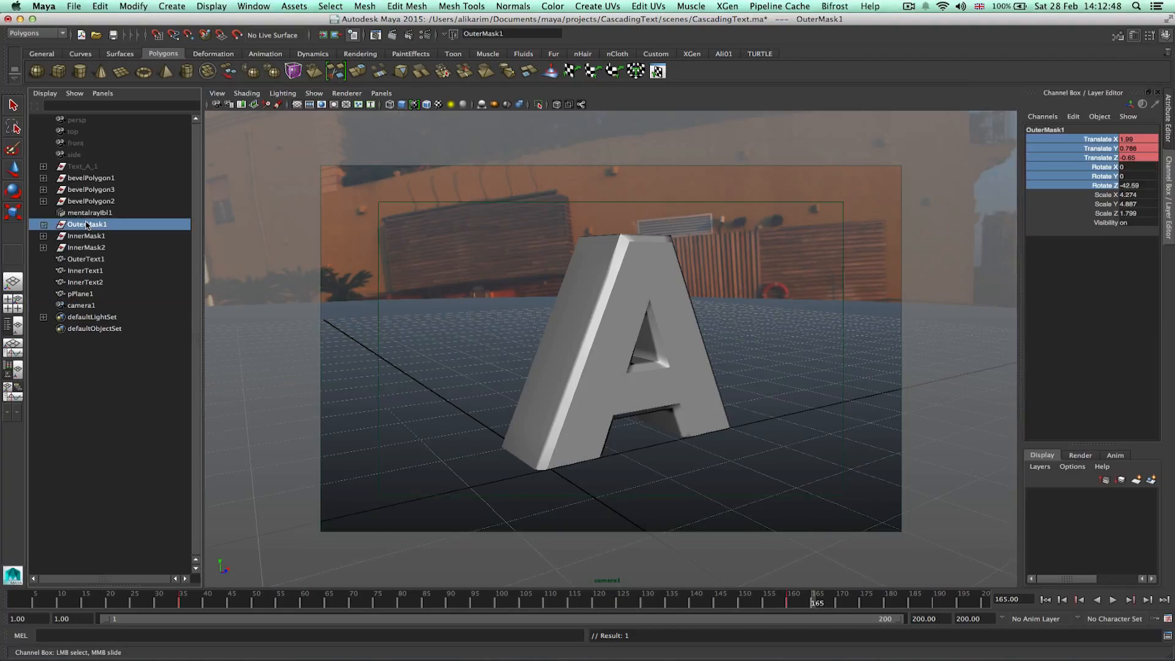
{"action": "left_click", "coordinate": [81, 304]}
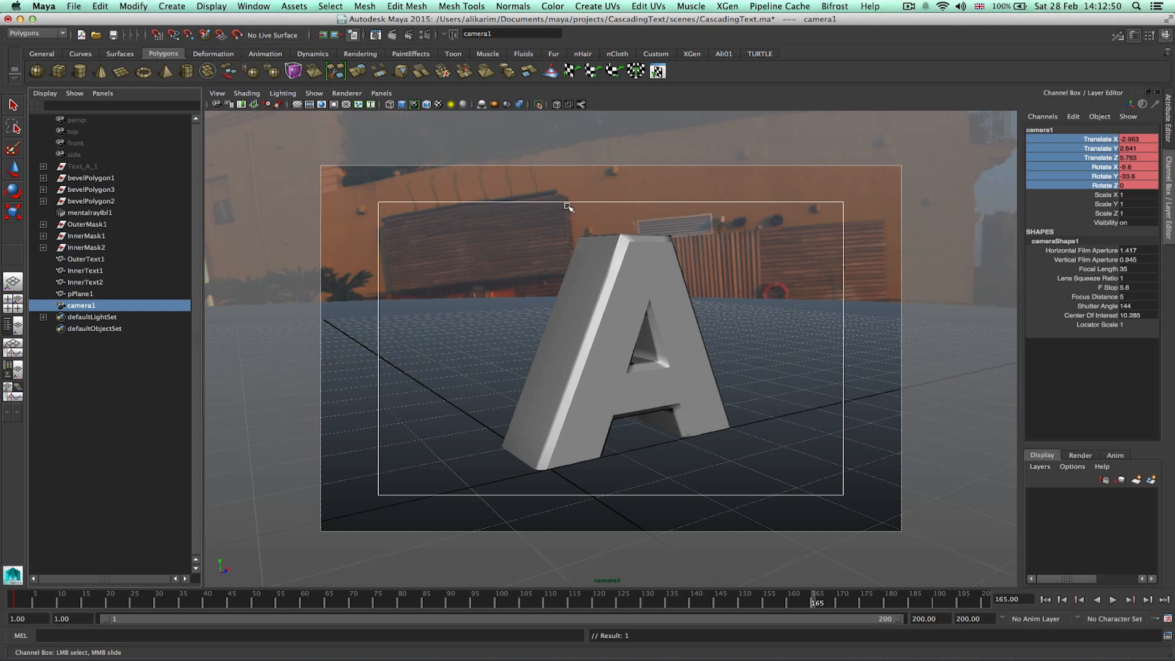
{"action": "left_click_drag", "start_coordinate": [779, 304], "coordinate": [738, 316], "text": "alt"}
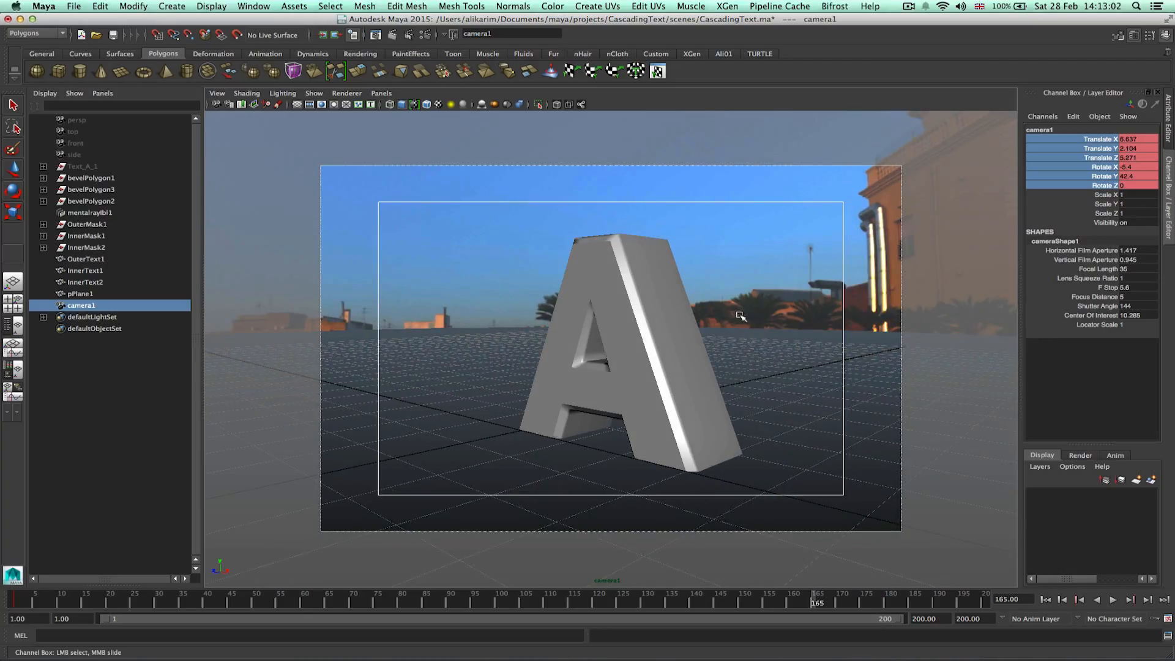
{"action": "right_click", "coordinate": [1092, 168]}
{"action": "left_click", "coordinate": [1102, 184]}
At frame 100, pull camera1 back slightly and key its translate and rotate channels.
{"action": "left_click", "coordinate": [14, 601]}
{"action": "key", "text": "alt+v"}
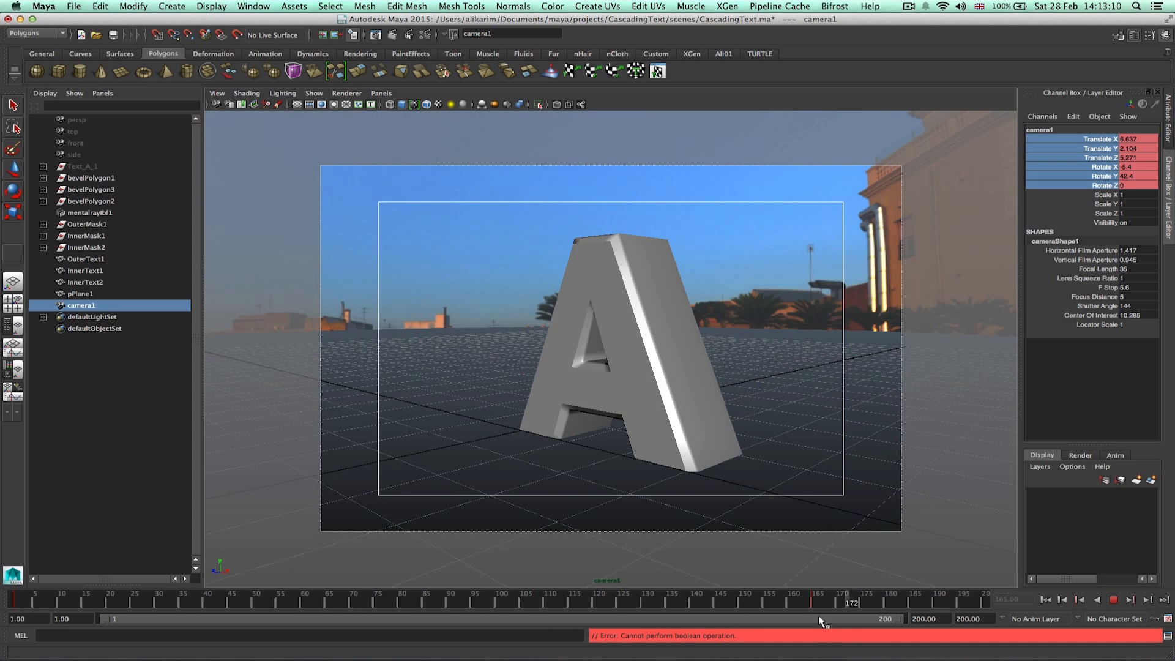
{"action": "left_click_drag", "start_coordinate": [489, 602], "coordinate": [498, 605]}
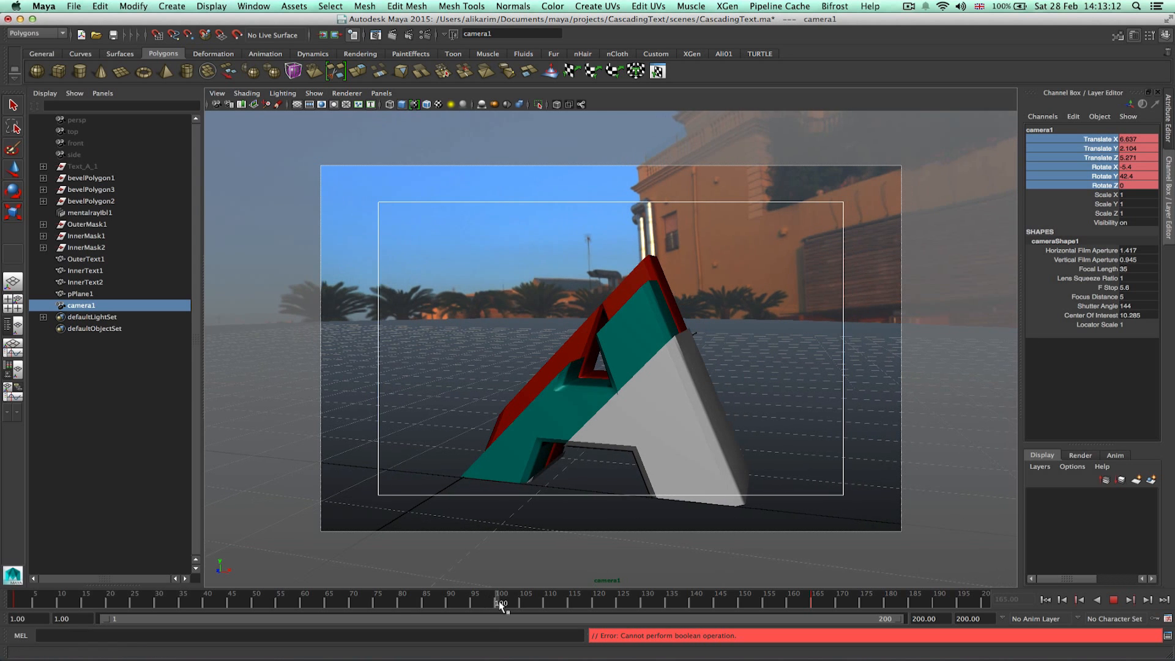
{"action": "right_click_drag", "start_coordinate": [687, 457], "coordinate": [617, 473], "text": "alt"}
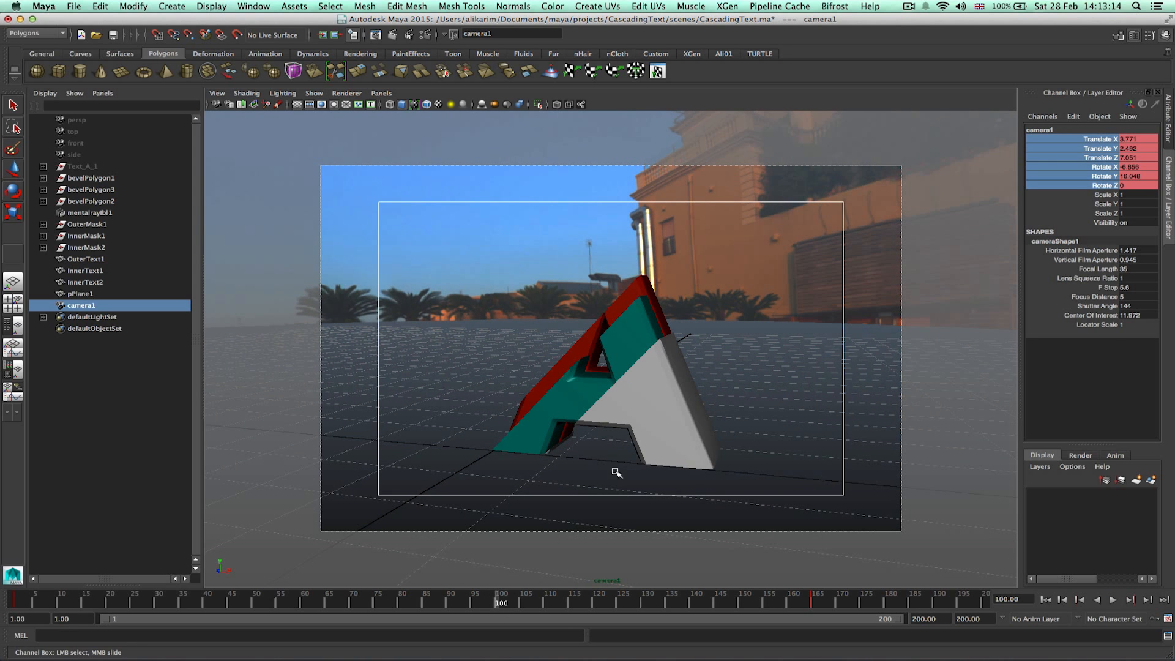
{"action": "right_click", "coordinate": [1090, 161]}
{"action": "left_click", "coordinate": [1104, 182]}
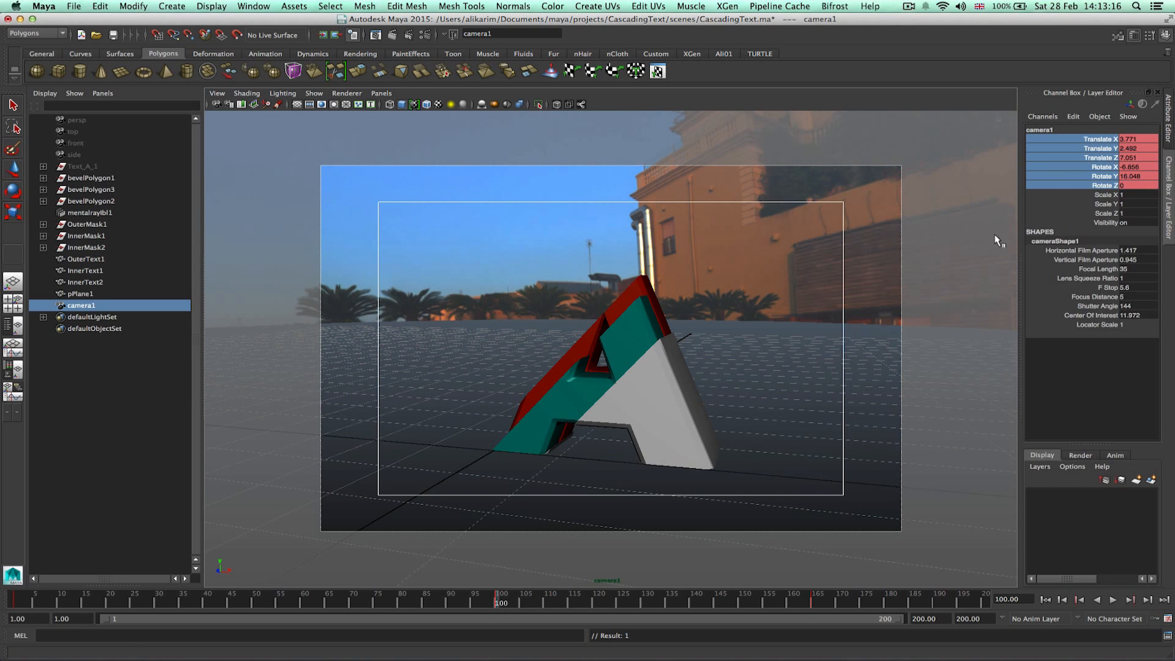
Enable Emit Light on the mental ray IBL light shape with Quality set to 1.
{"action": "left_click_drag", "start_coordinate": [30, 601], "coordinate": [820, 612]}
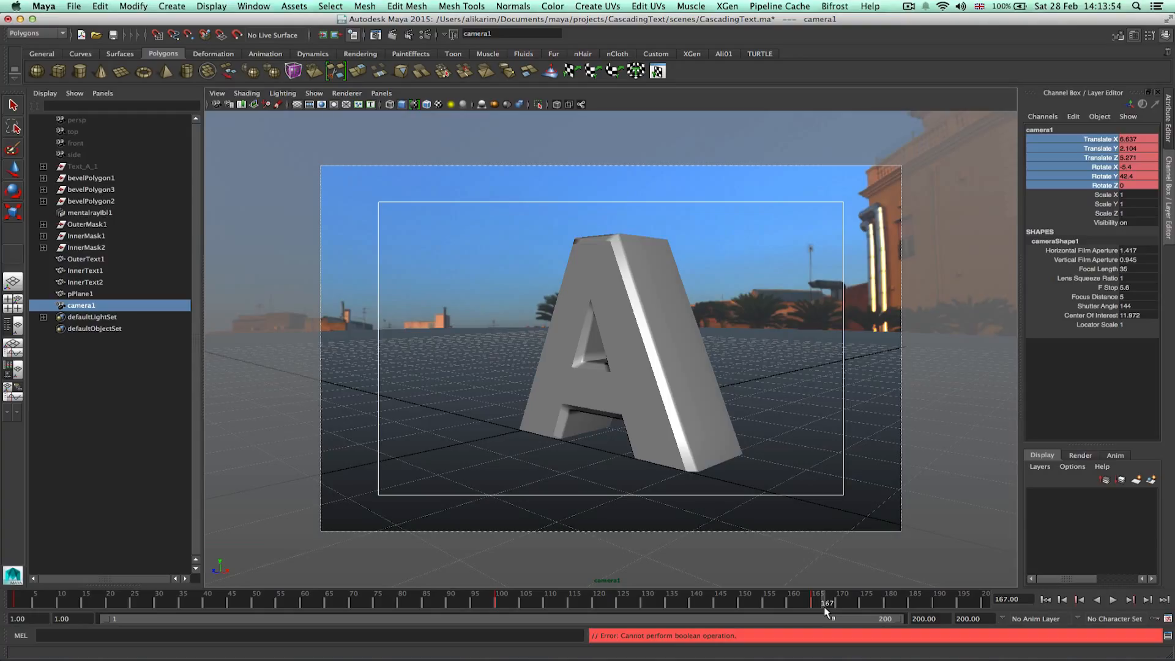
{"action": "left_click", "coordinate": [91, 214]}
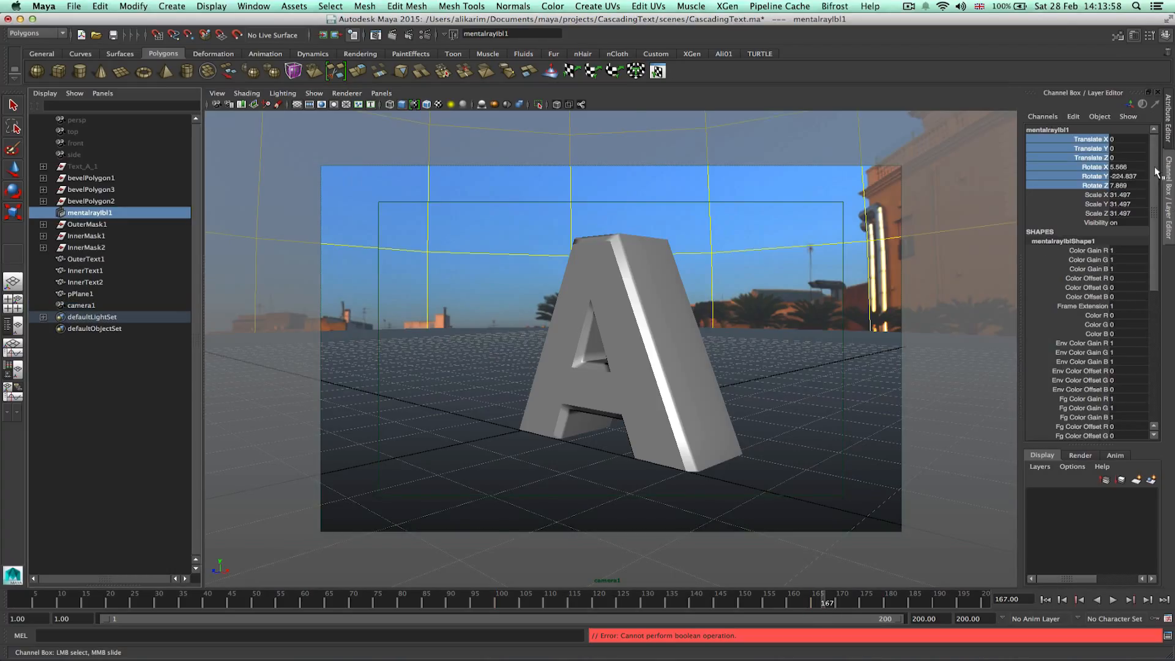
{"action": "left_click", "coordinate": [1168, 127]}
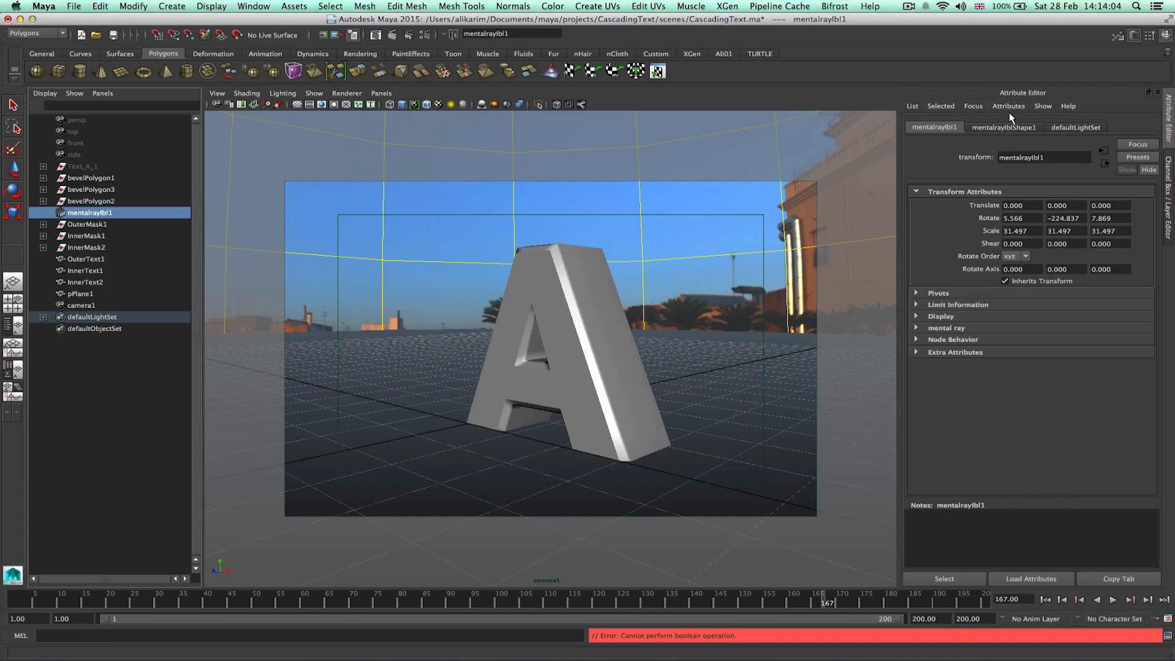
{"action": "left_click", "coordinate": [999, 130]}
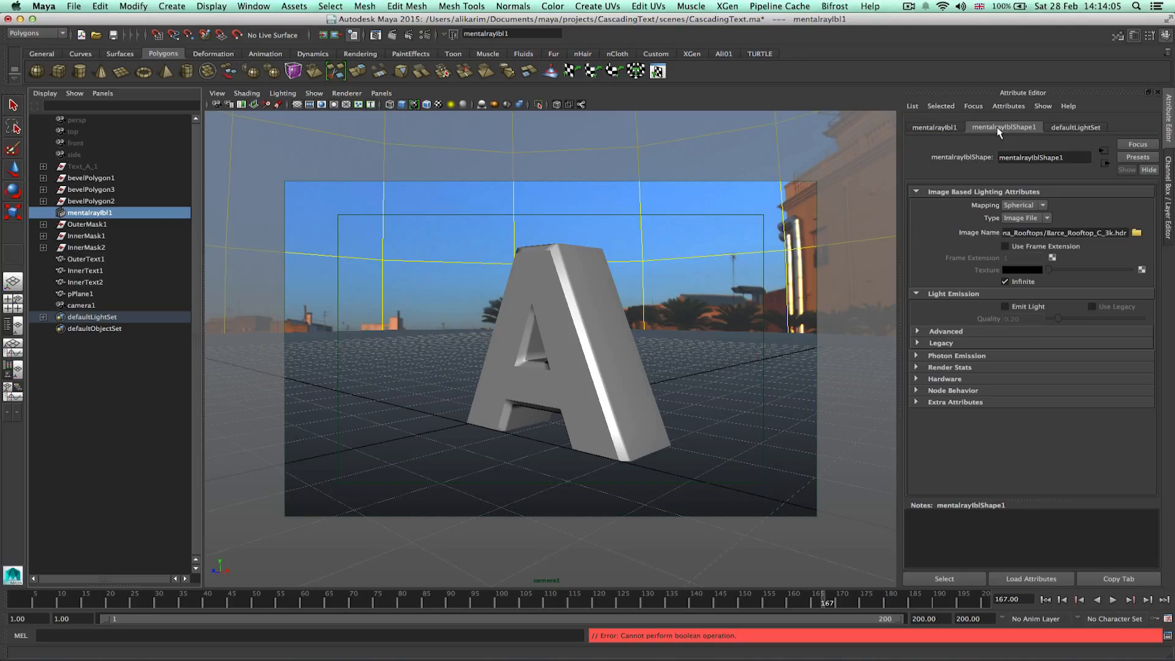
{"action": "left_click", "coordinate": [1019, 307]}
{"action": "type", "text": "1"}
{"action": "key", "text": "Return"}
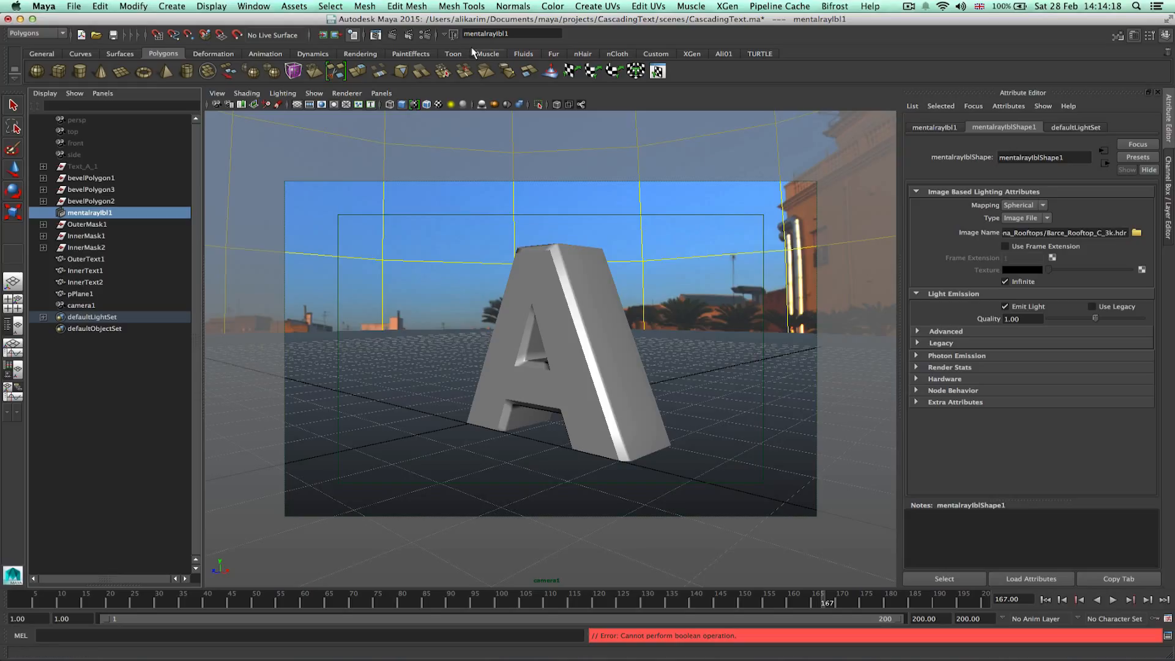
Open Render Settings and set the sampling Quality to 2.
{"action": "left_click", "coordinate": [426, 36]}
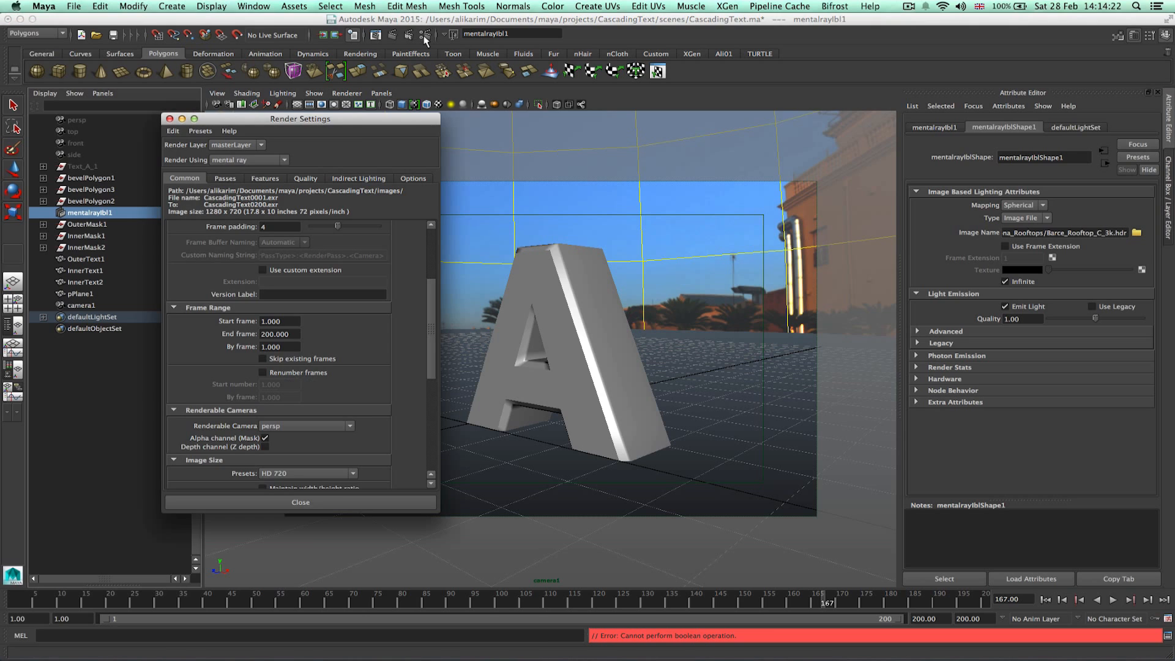
{"action": "left_click", "coordinate": [305, 178]}
{"action": "type", "text": "2"}
{"action": "key", "text": "Return"}
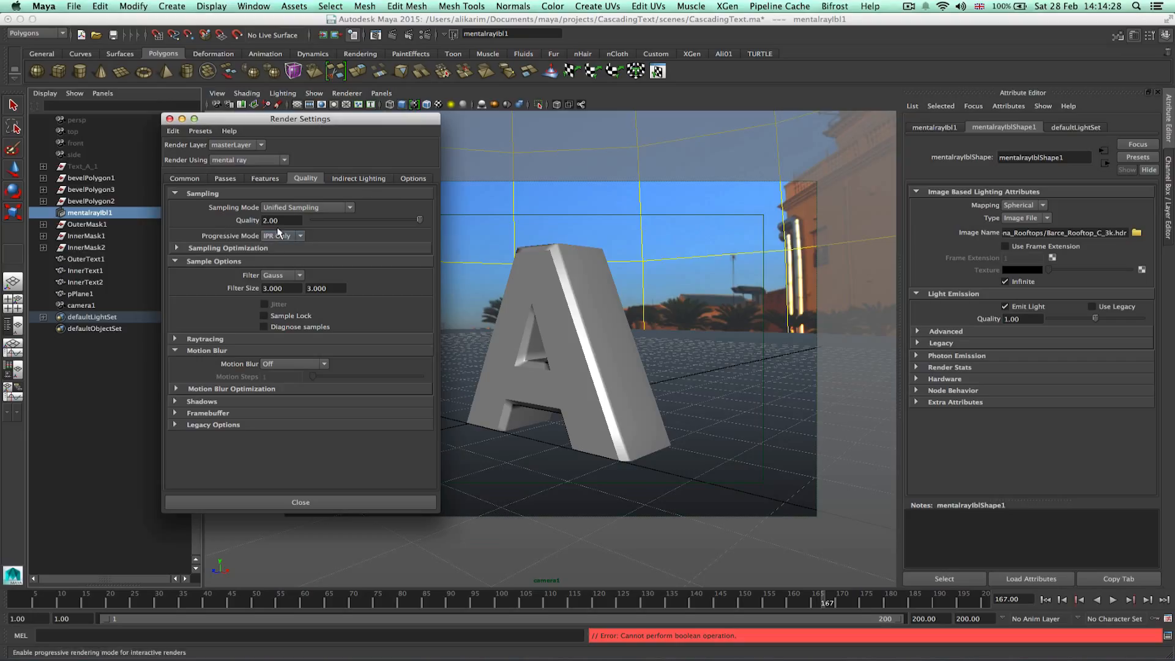
Set Final Gathering Accuracy to 400 and Secondary Diffuse Bounces to 1 in the indirect lighting settings.
{"action": "left_click", "coordinate": [361, 179]}
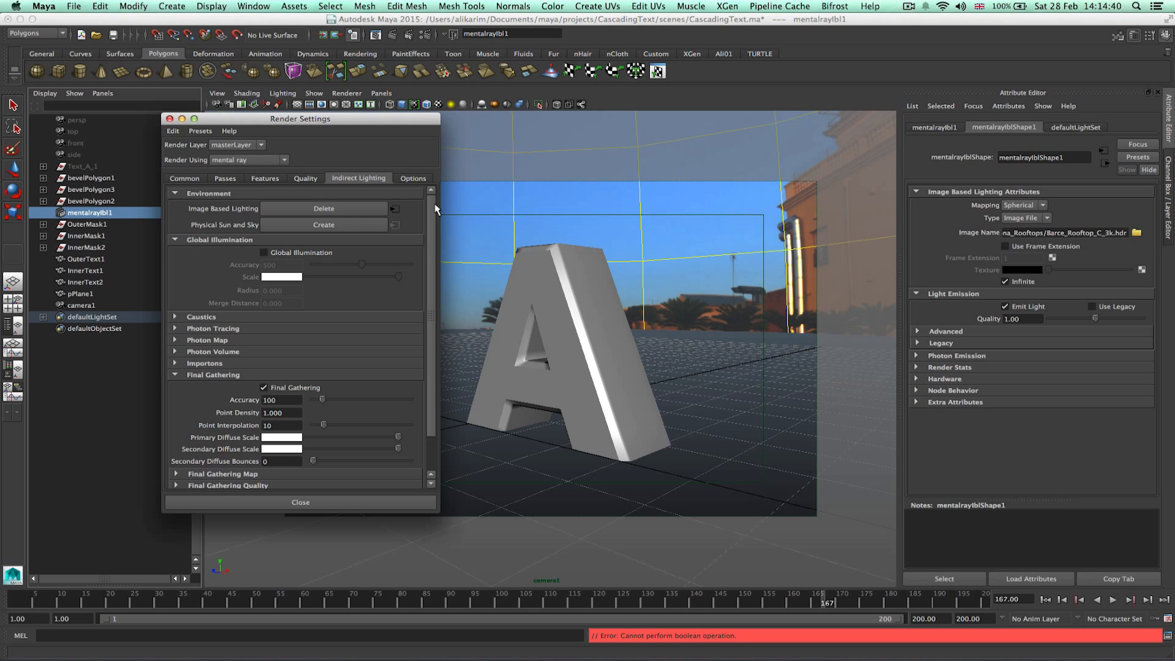
{"action": "left_click_drag", "start_coordinate": [435, 205], "coordinate": [435, 247]}
{"action": "left_click_drag", "start_coordinate": [277, 360], "coordinate": [228, 360]}
{"action": "type", "text": "40"}
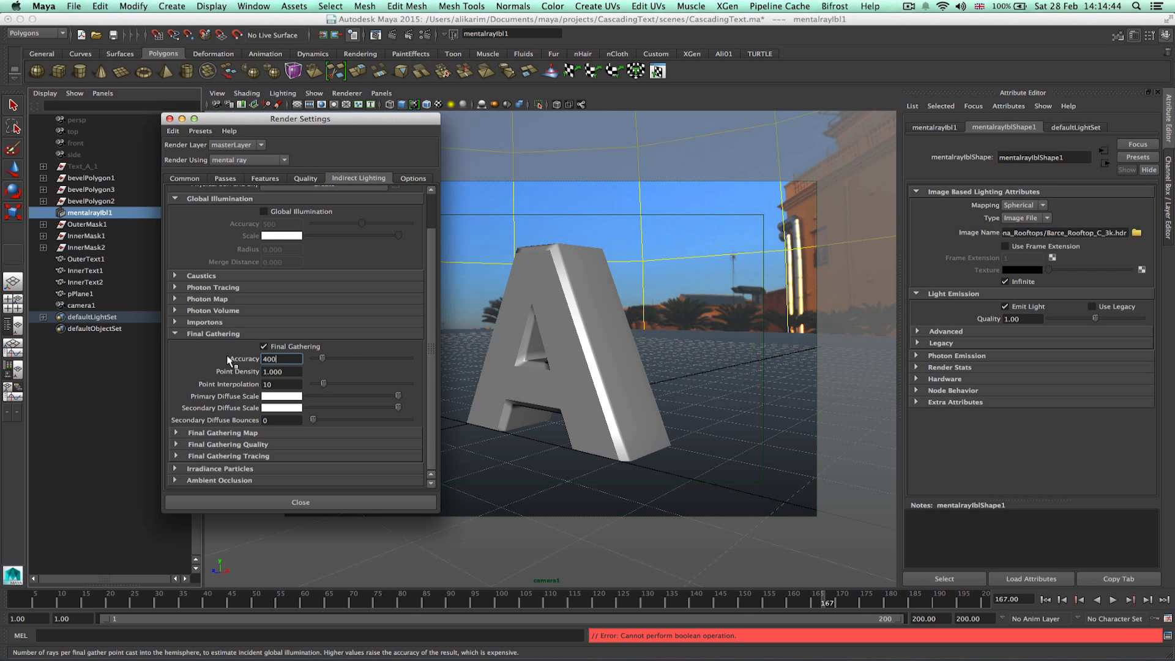
{"action": "key", "text": "Return"}
{"action": "left_click", "coordinate": [265, 419]}
{"action": "left_click_drag", "start_coordinate": [267, 419], "coordinate": [254, 422]}
{"action": "type", "text": "1"}
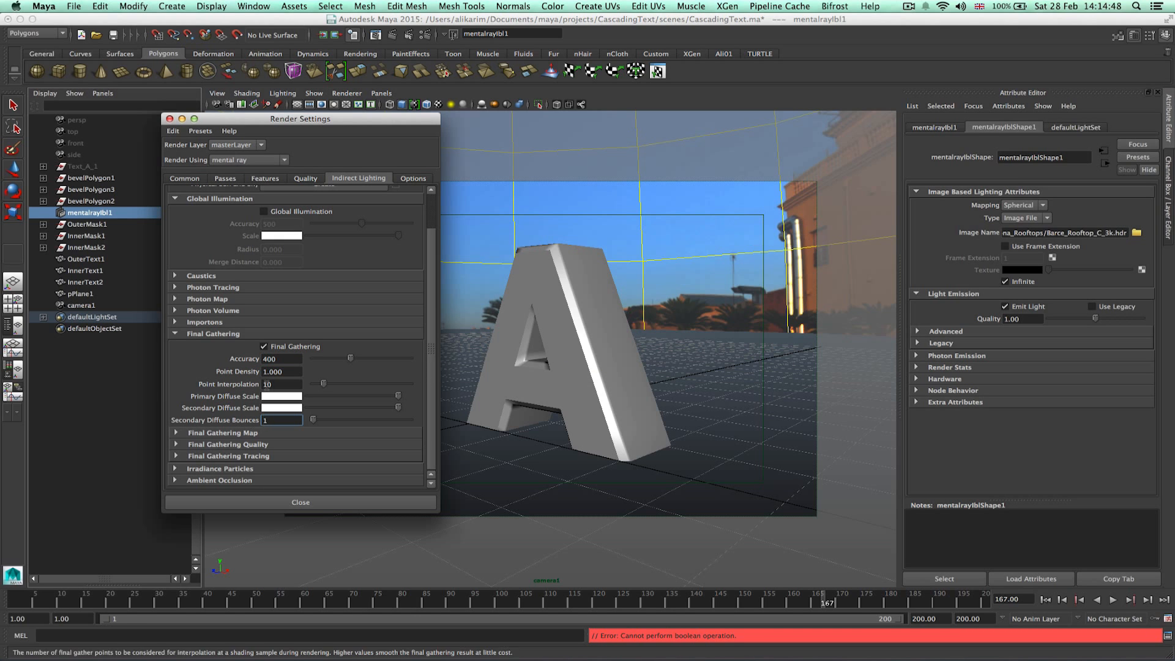
{"action": "key", "text": "Return"}
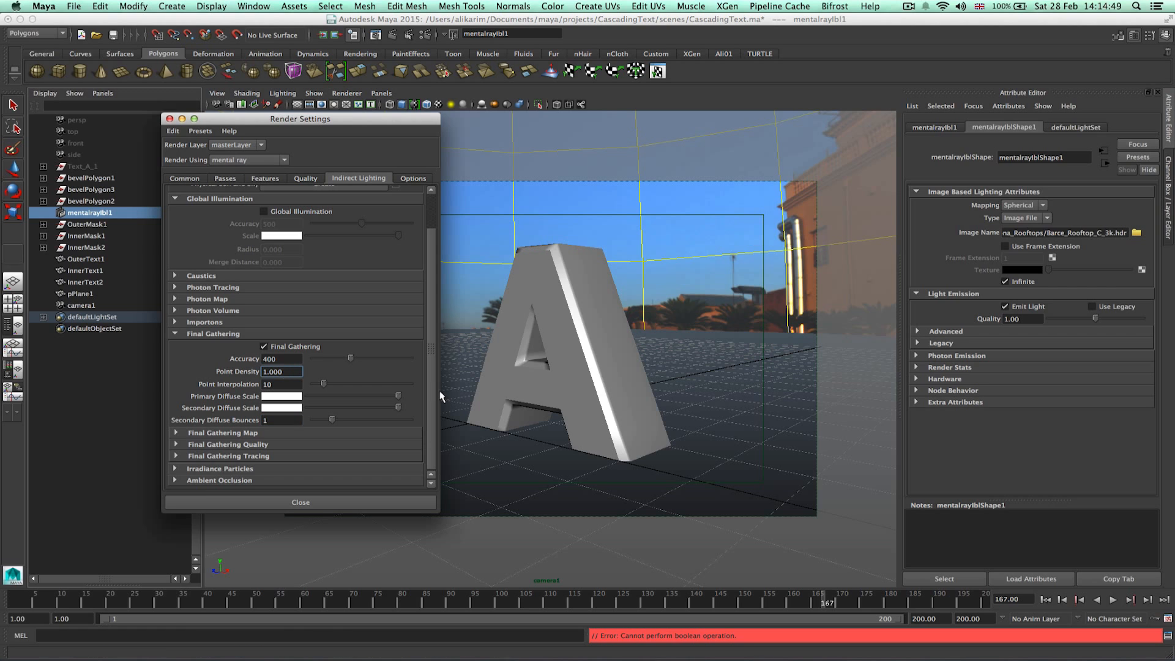
Inspect the Ambient Occlusion section, then close Render Settings.
{"action": "left_click", "coordinate": [176, 480]}
{"action": "scroll", "coordinate": [420, 366], "scroll_direction": "down", "scroll_amount": 3}
{"action": "left_click", "coordinate": [278, 428]}
{"action": "scroll", "coordinate": [380, 368], "scroll_direction": "up", "scroll_amount": 2}
{"action": "scroll", "coordinate": [376, 353], "scroll_direction": "up", "scroll_amount": 3}
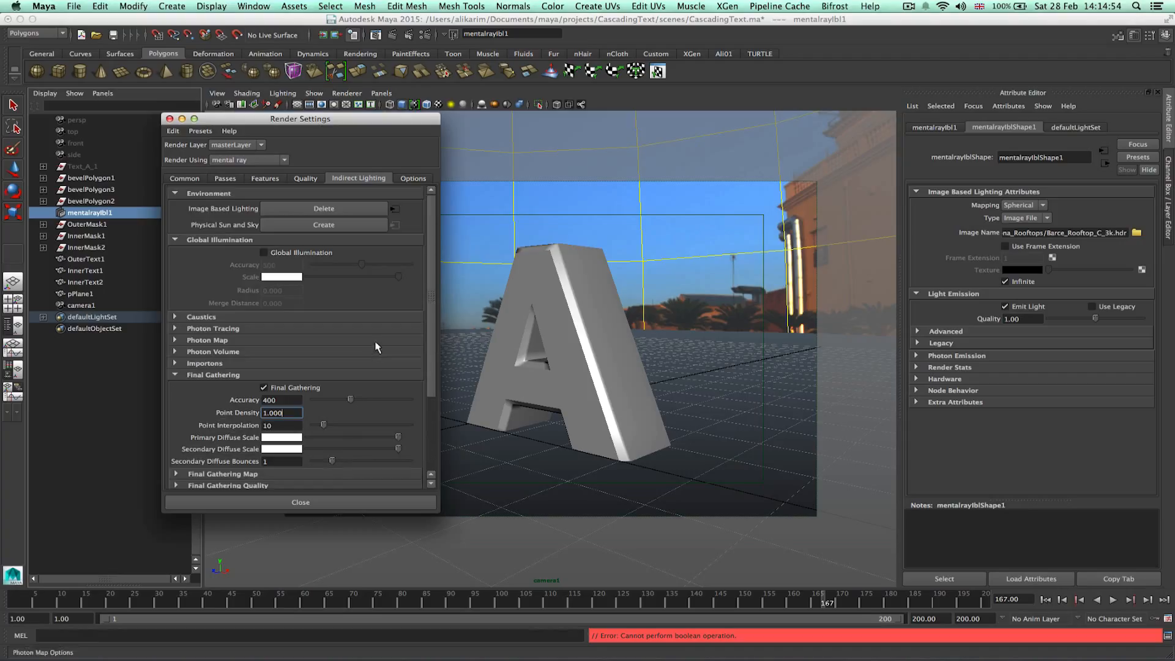
{"action": "left_click", "coordinate": [340, 506]}
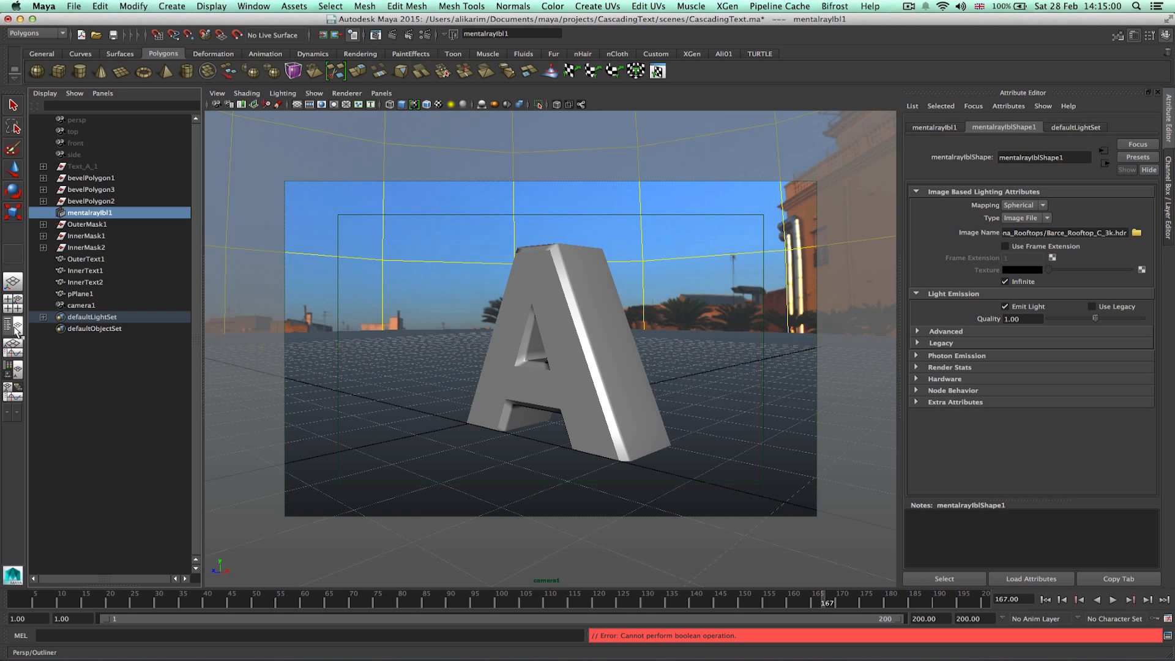
Switch to the single perspective view and orbit around the letter A.
{"action": "left_click", "coordinate": [17, 332]}
{"action": "left_click_drag", "start_coordinate": [631, 392], "coordinate": [719, 368], "text": "alt"}
{"action": "left_click_drag", "start_coordinate": [700, 328], "coordinate": [611, 330], "text": "alt"}
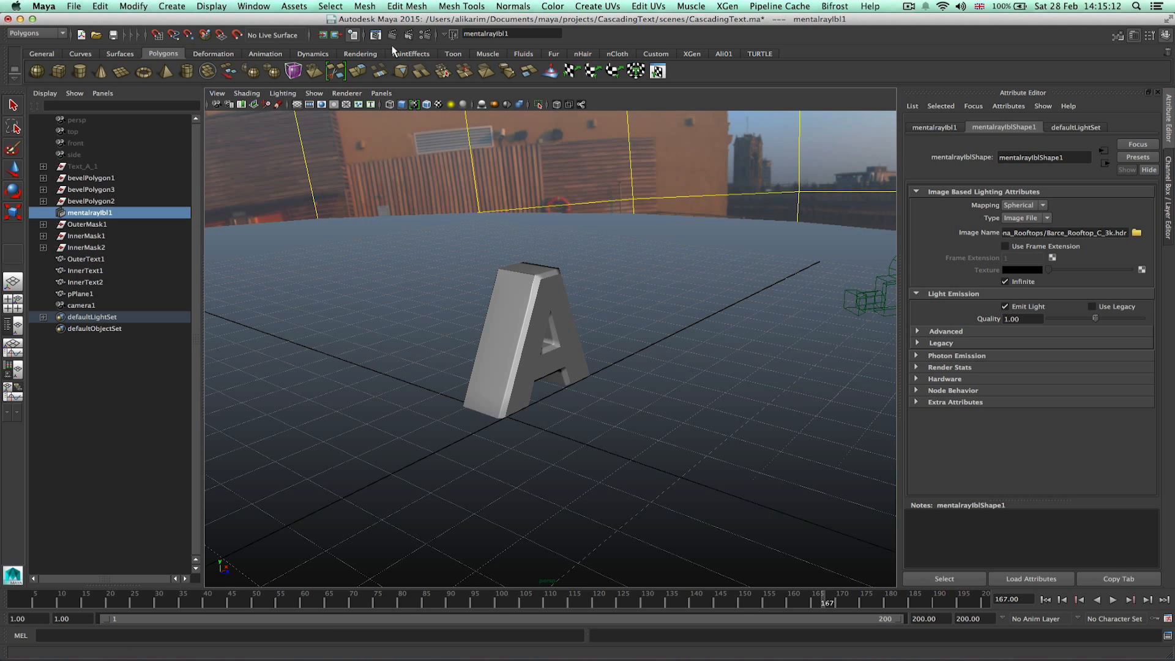
{"action": "left_click_drag", "start_coordinate": [600, 370], "coordinate": [538, 358], "text": "alt"}
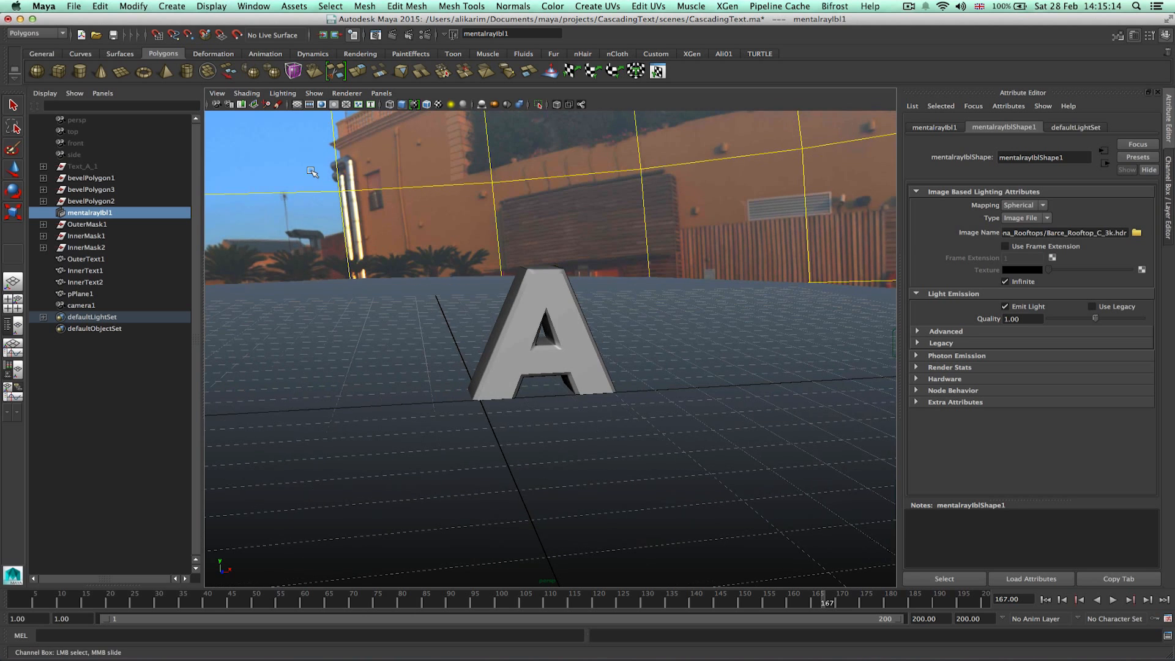
Open Render Settings and set the renderable camera to camera1.
{"action": "left_click", "coordinate": [425, 34]}
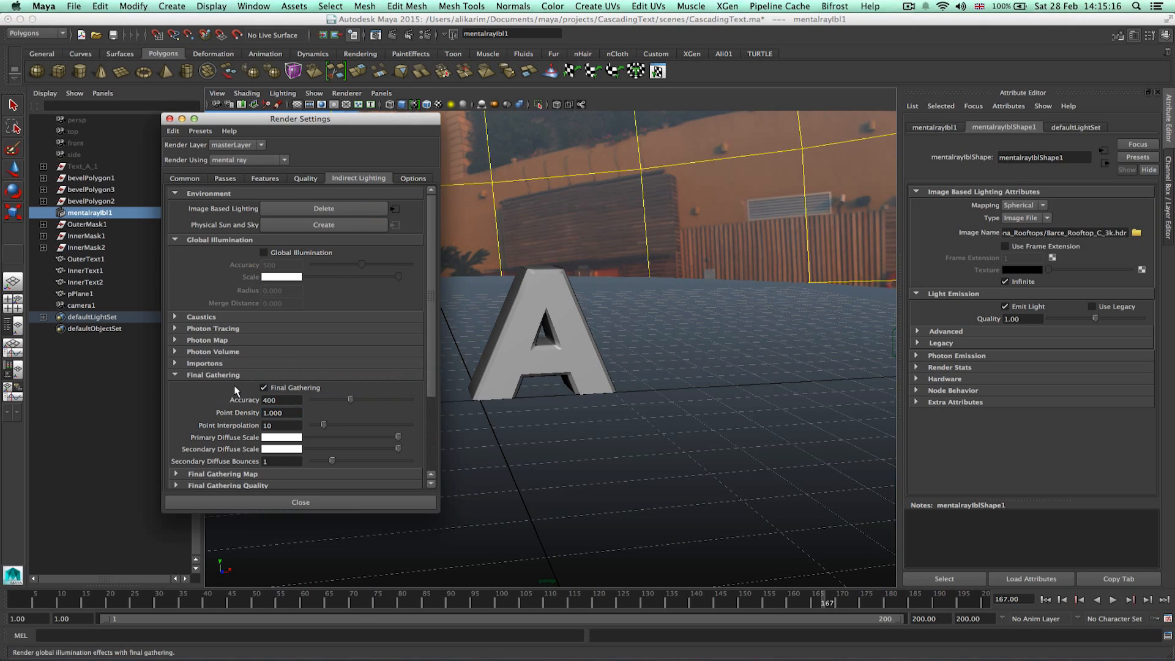
{"action": "left_click", "coordinate": [184, 178]}
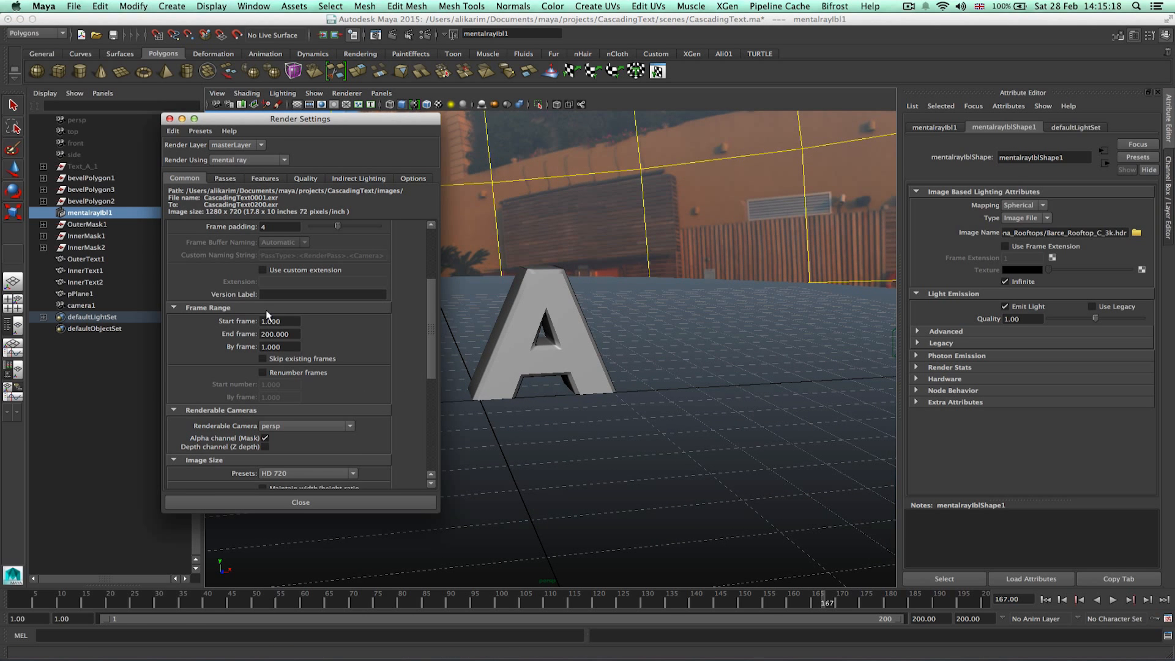
{"action": "left_click", "coordinate": [325, 426]}
{"action": "left_click", "coordinate": [287, 453]}
{"action": "left_click", "coordinate": [258, 499]}
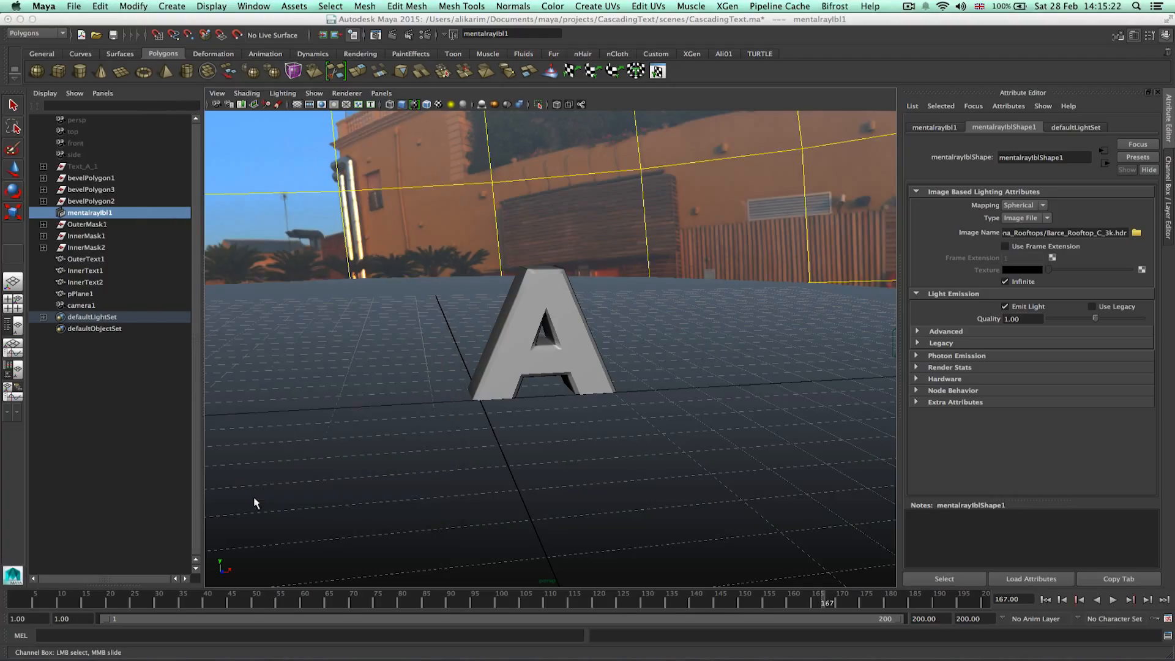
Go to frame 110, select camera1 and look through it in the viewport.
{"action": "left_click", "coordinate": [550, 602]}
{"action": "key", "text": "alt+v"}
{"action": "left_click", "coordinate": [81, 305]}
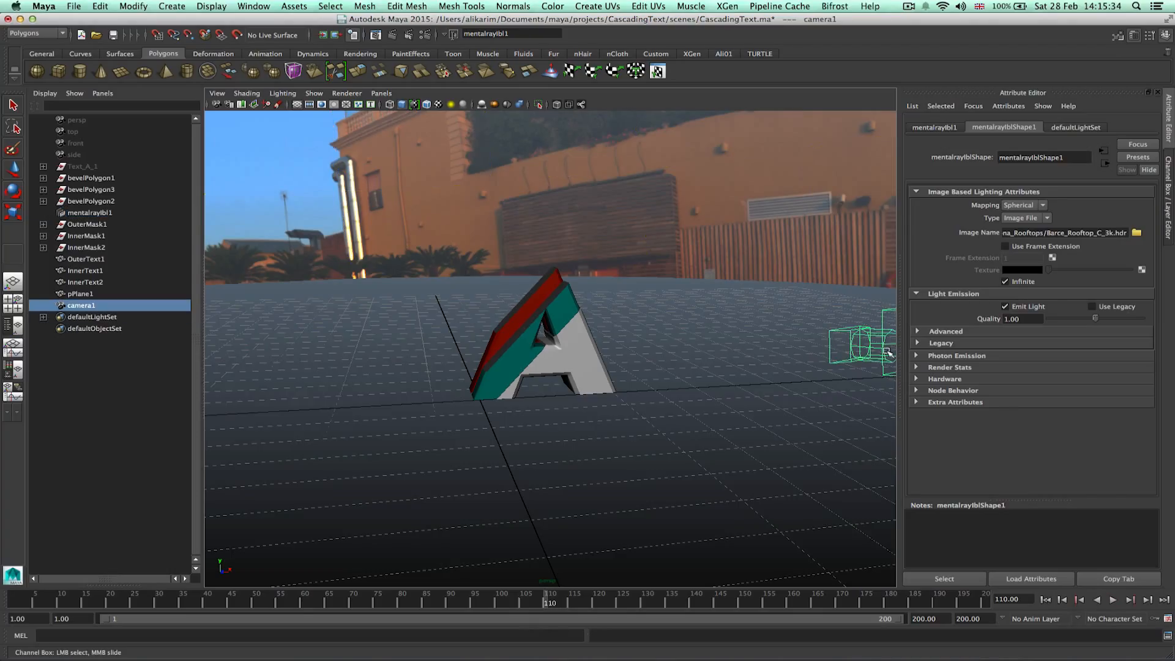
{"action": "left_click", "coordinate": [382, 93]}
{"action": "mouse_move", "coordinate": [404, 152]}
{"action": "left_click", "coordinate": [498, 150]}
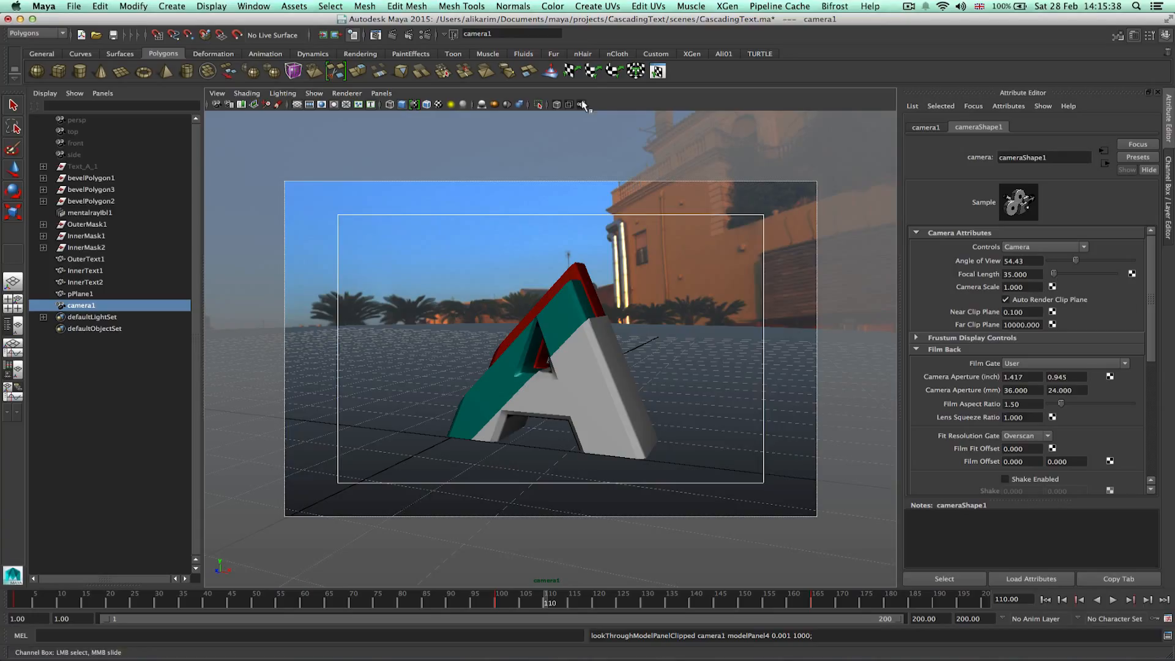
Save the scene and render the current frame from camera1, then close the render view.
{"action": "left_click", "coordinate": [114, 35]}
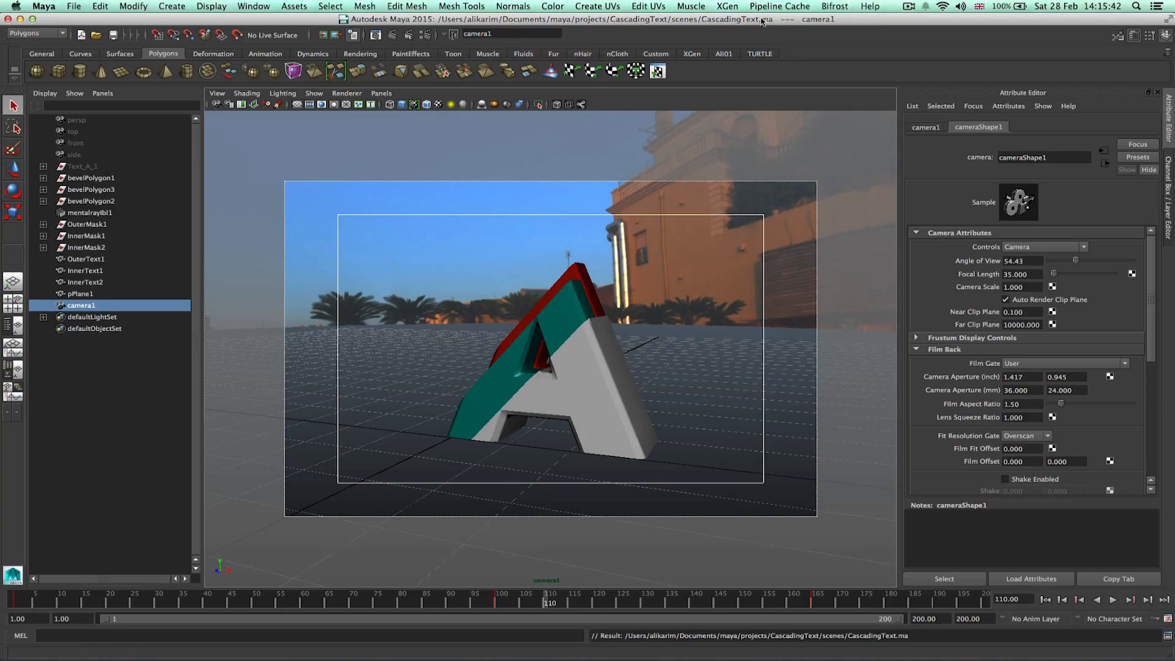
{"action": "left_click", "coordinate": [393, 34]}
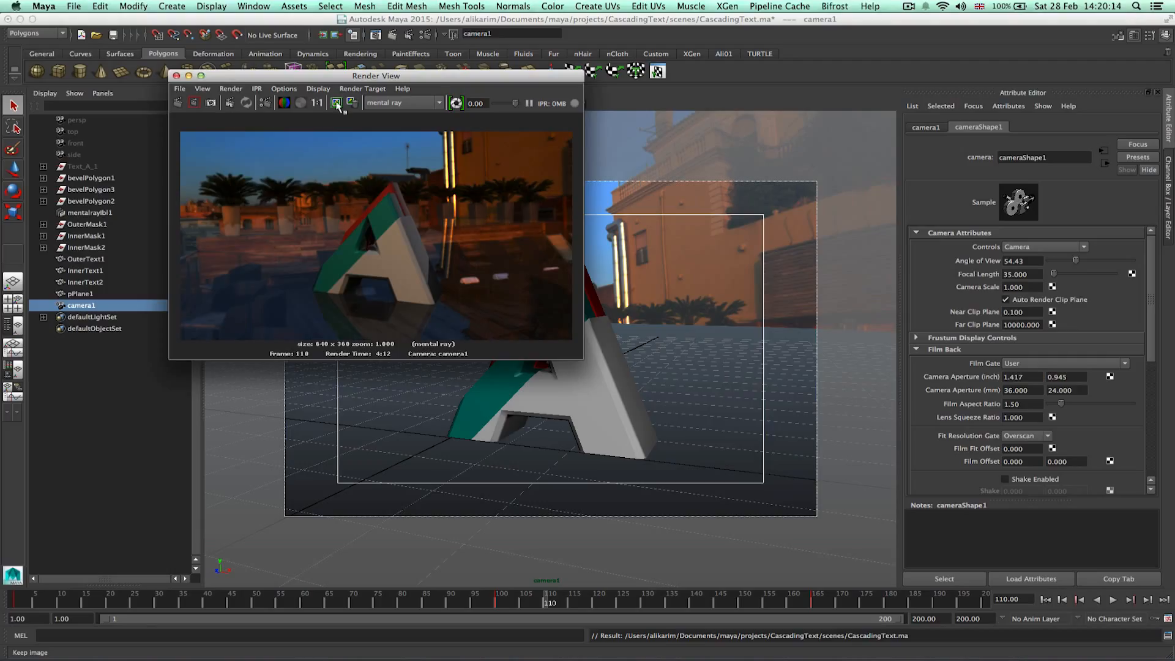
{"action": "left_click", "coordinate": [177, 76]}
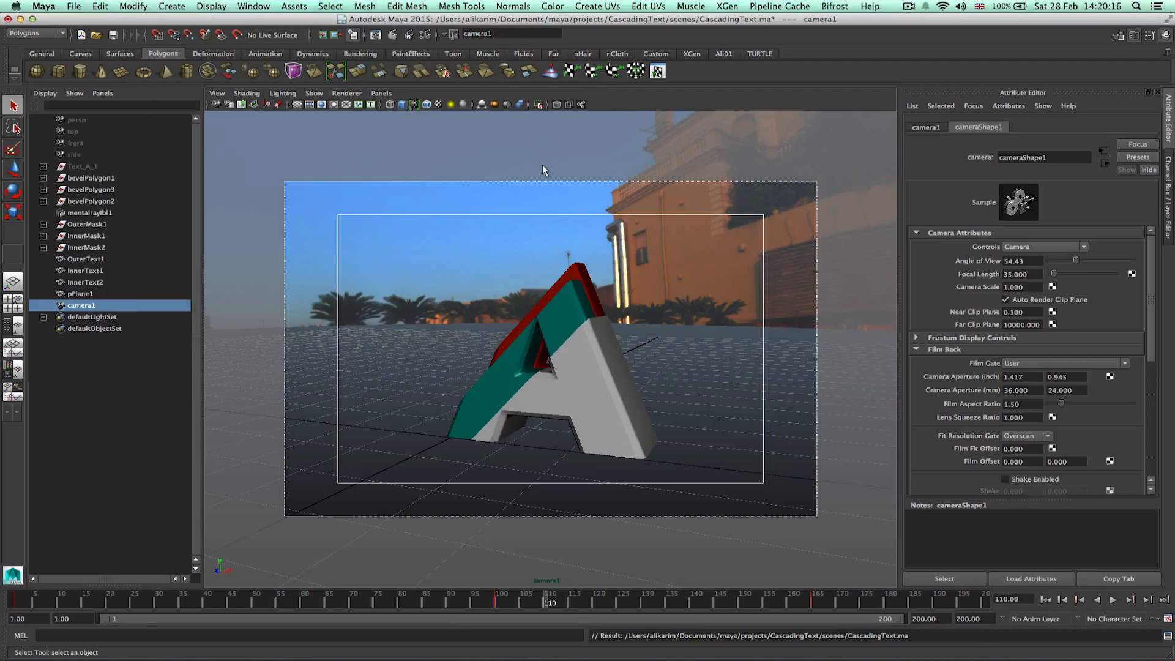
Return to the perspective view, create a directional light and move it up above the letter.
{"action": "left_click", "coordinate": [13, 326]}
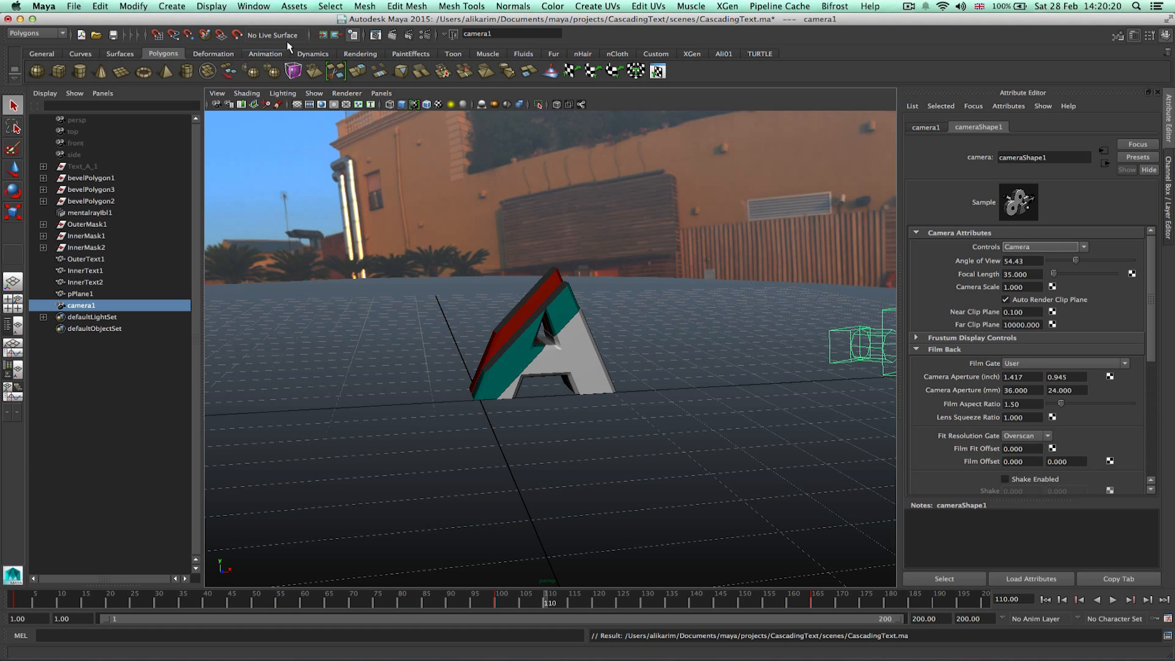
{"action": "left_click", "coordinate": [172, 6]}
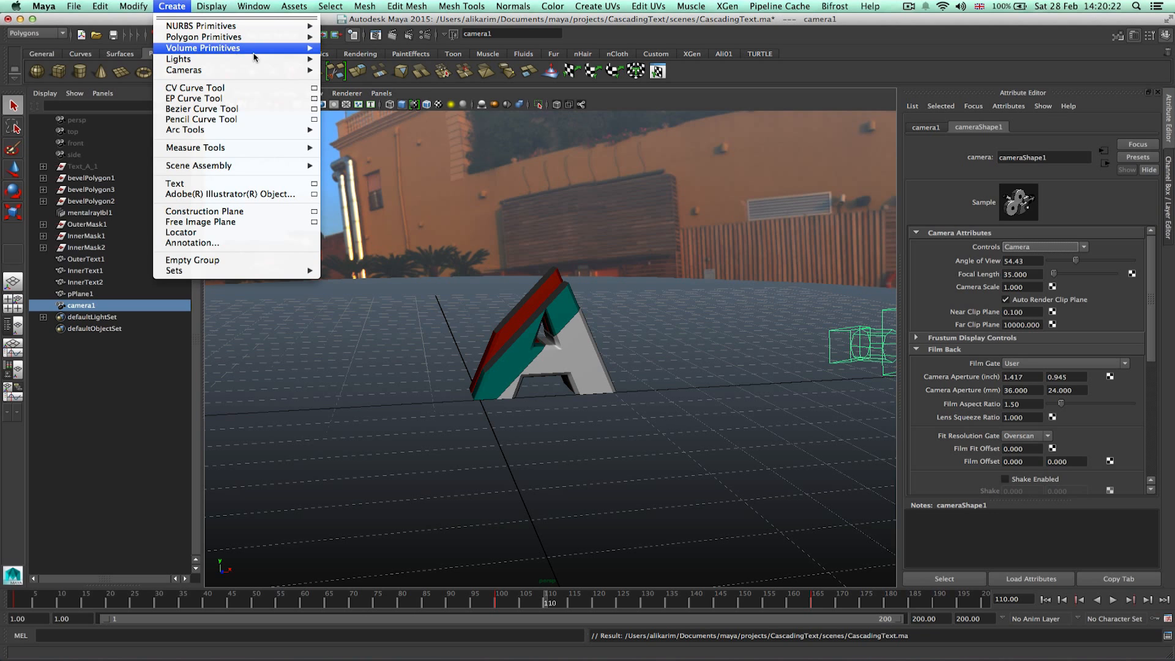
{"action": "mouse_move", "coordinate": [303, 63]}
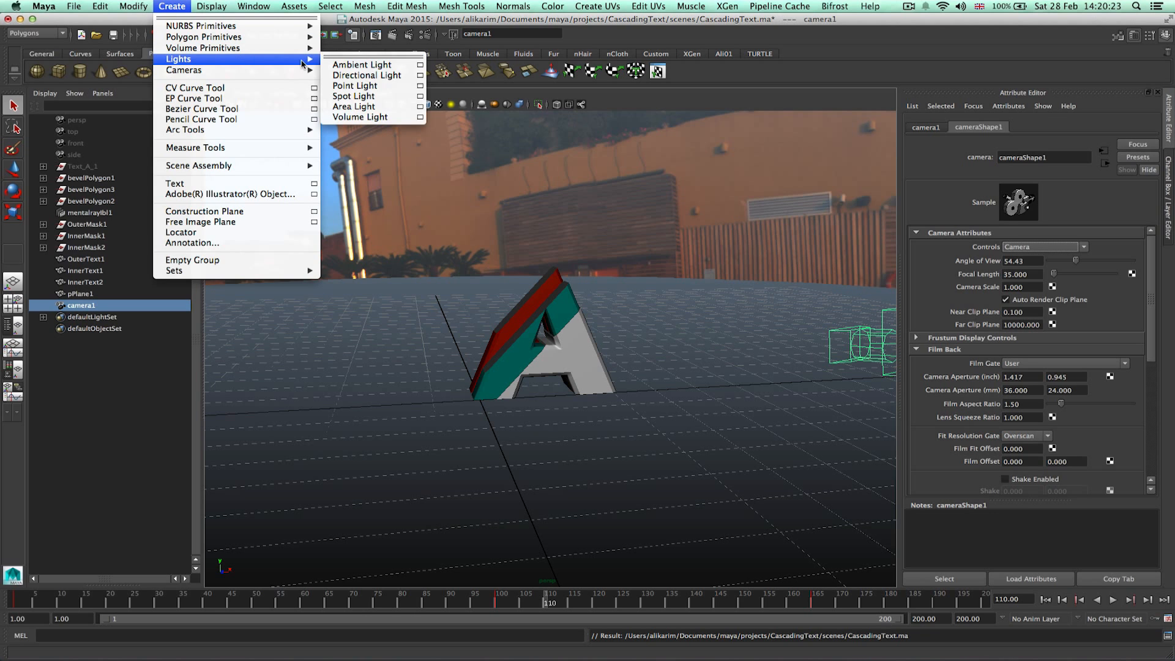
{"action": "left_click", "coordinate": [366, 74]}
{"action": "left_click_drag", "start_coordinate": [448, 399], "coordinate": [603, 404], "text": "alt"}
{"action": "key", "text": "w"}
{"action": "key", "text": "r"}
{"action": "key", "text": "w"}
{"action": "left_click_drag", "start_coordinate": [542, 361], "coordinate": [542, 256]}
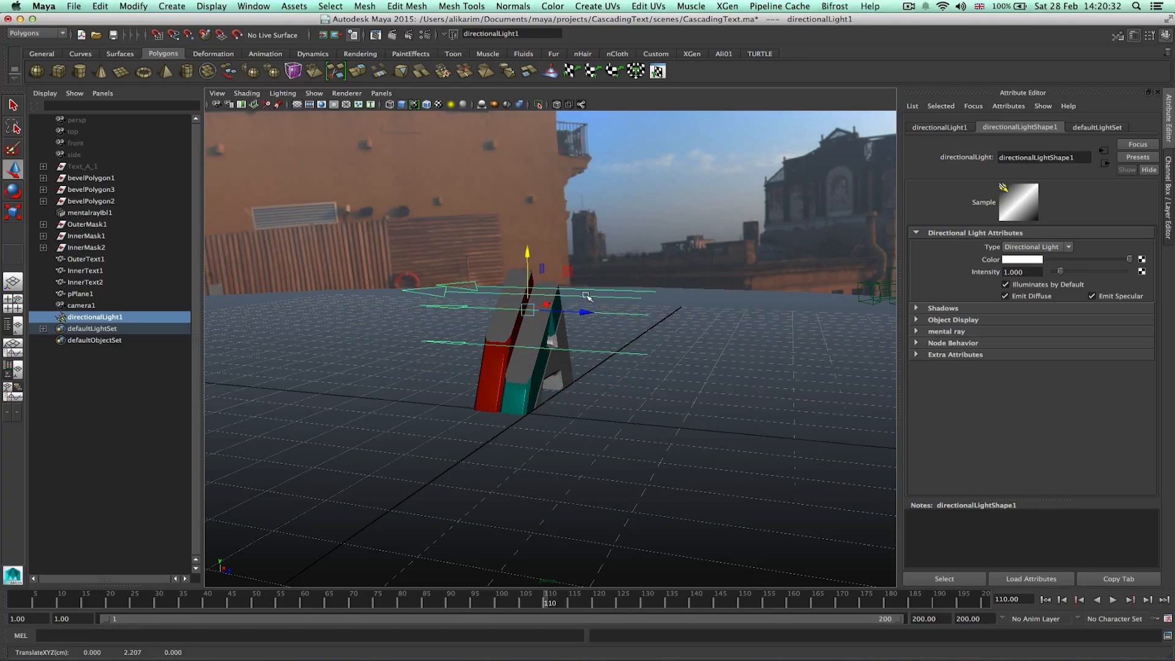
Rotate the directional light to angle down toward the letter and reposition it.
{"action": "key", "text": "e"}
{"action": "left_click_drag", "start_coordinate": [578, 295], "coordinate": [611, 318]}
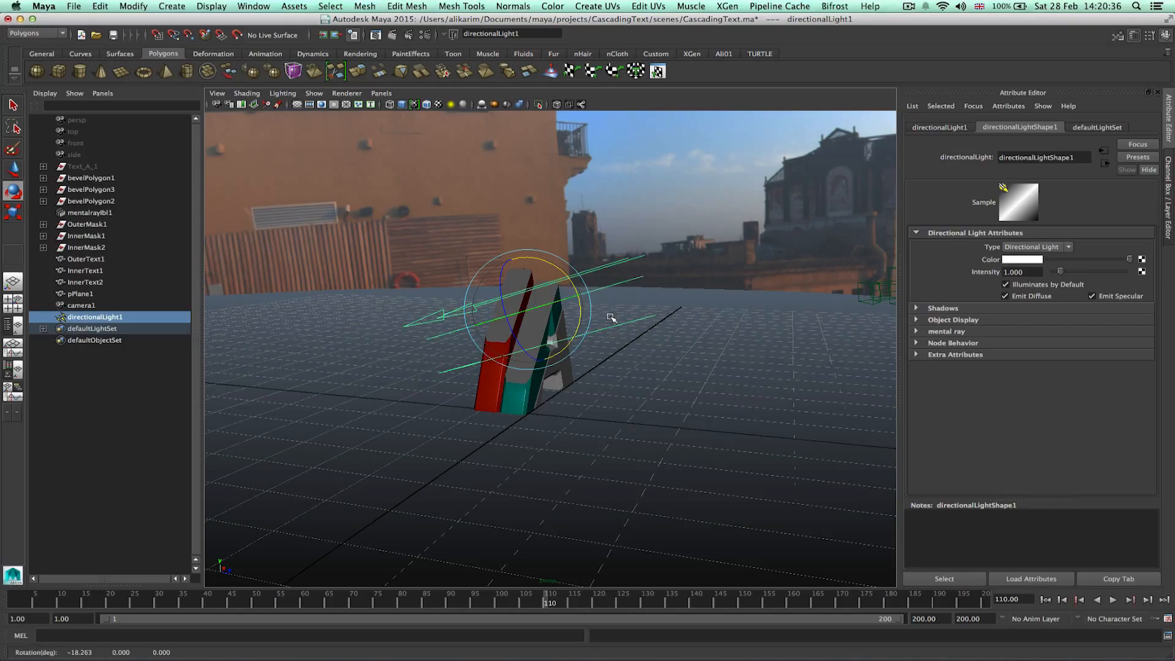
{"action": "key", "text": "w"}
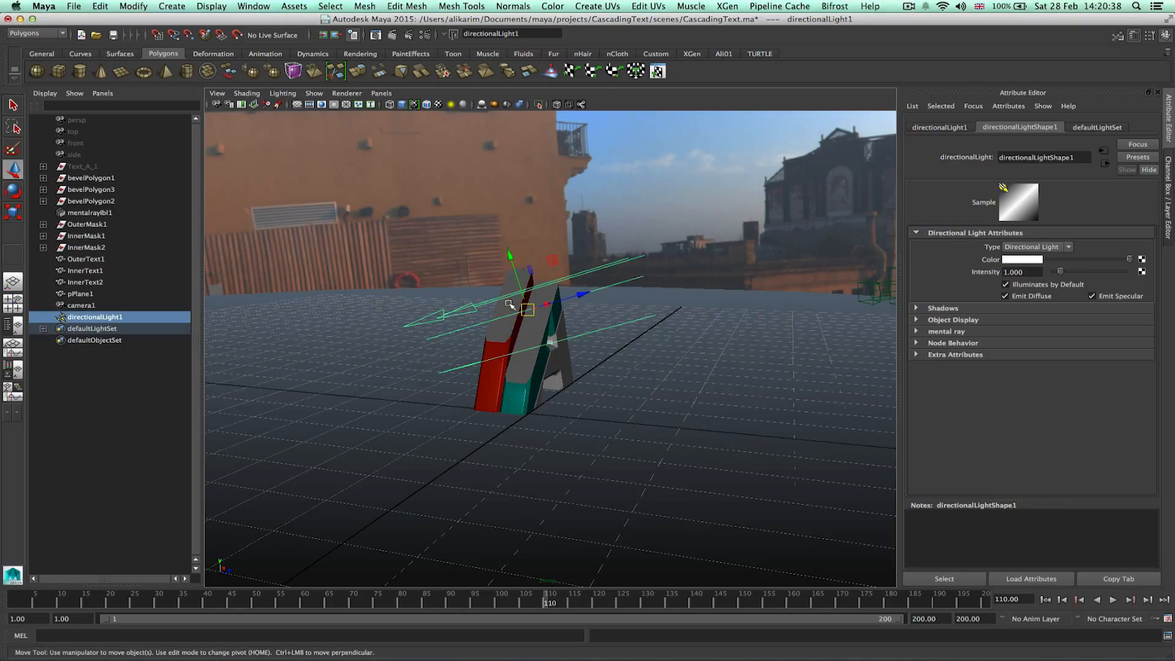
{"action": "mouse_move", "coordinate": [547, 300]}
{"action": "left_mouse_down", "text": "alt"}
{"action": "mouse_move", "coordinate": [530, 380]}
{"action": "mouse_move", "coordinate": [538, 321]}
{"action": "left_mouse_up", "text": "alt"}
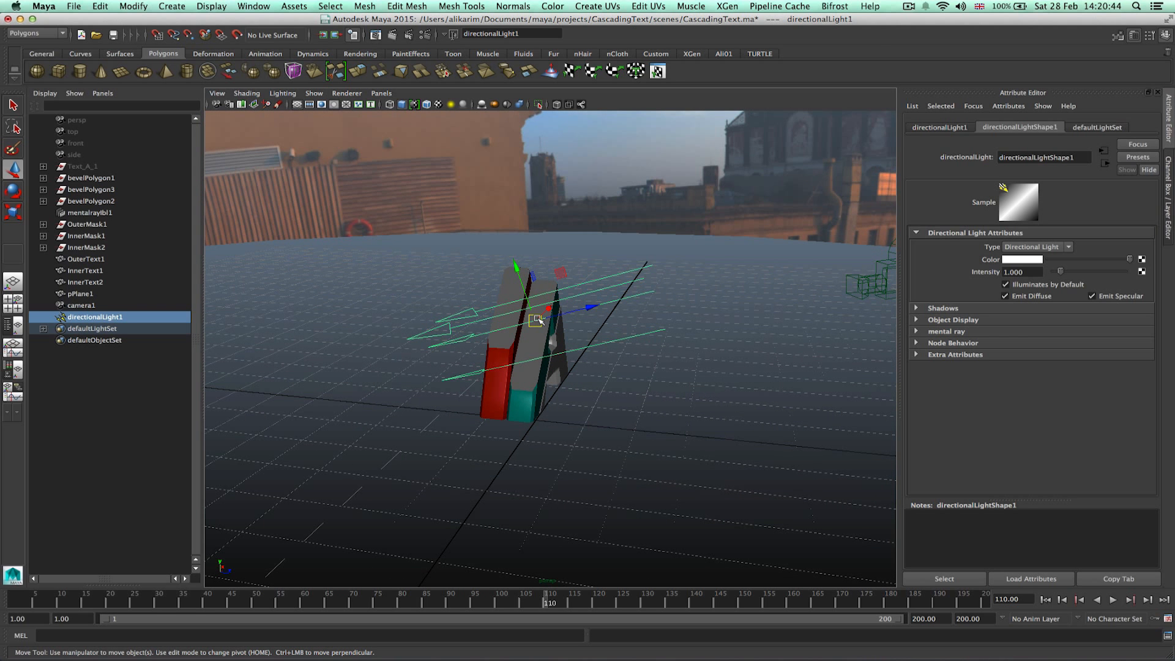
Switch the Move tool to object space and raise the directional light high above the scene.
{"action": "right_click", "coordinate": [537, 318]}
{"action": "right_click", "coordinate": [537, 319]}
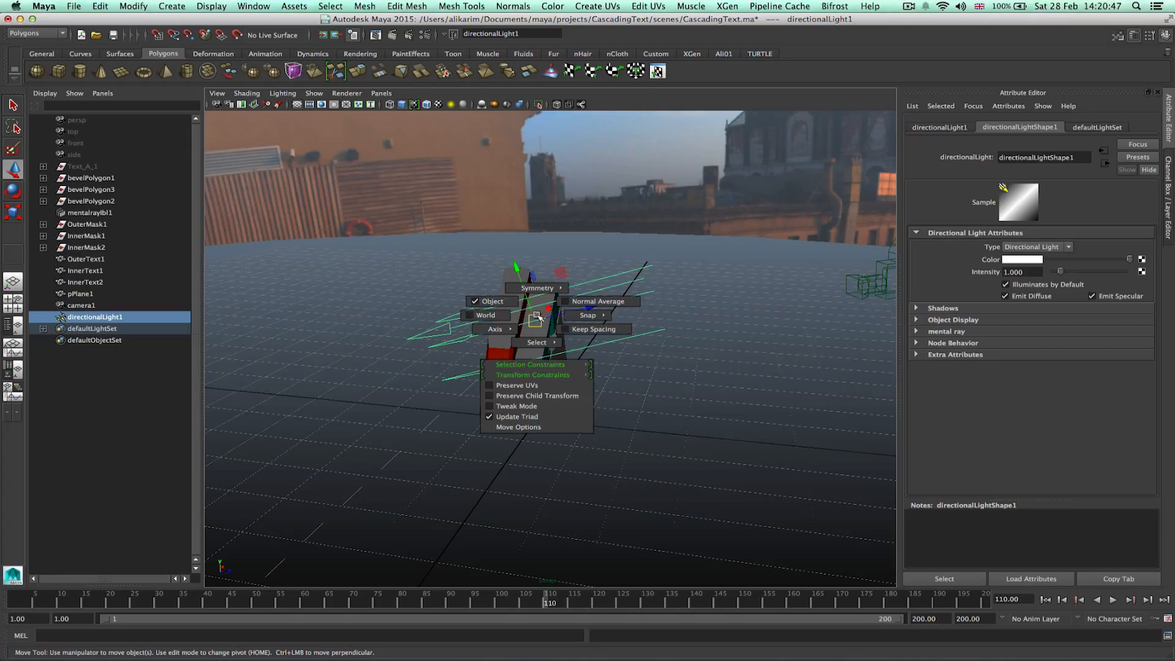
{"action": "left_click", "coordinate": [492, 301]}
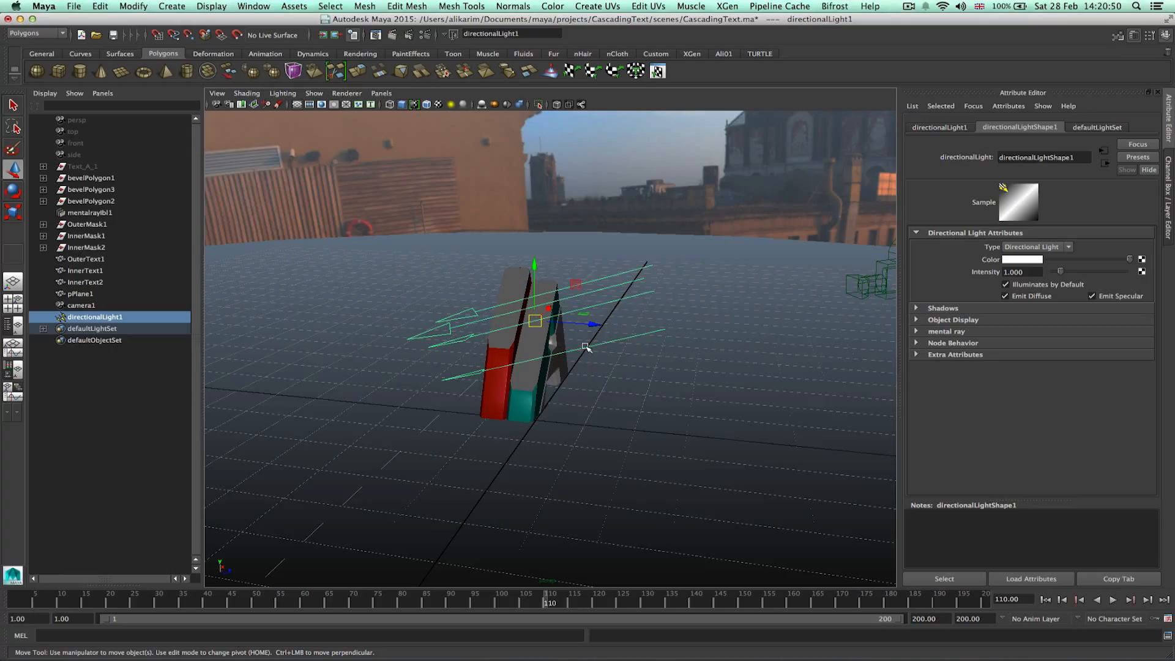
{"action": "left_click", "coordinate": [581, 330]}
{"action": "left_click_drag", "start_coordinate": [542, 319], "coordinate": [517, 310]}
{"action": "left_click_drag", "start_coordinate": [682, 343], "coordinate": [722, 318], "text": "alt"}
{"action": "left_click_drag", "start_coordinate": [520, 268], "coordinate": [467, 147]}
{"action": "key", "text": "e"}
{"action": "key", "text": "w"}
{"action": "left_click_drag", "start_coordinate": [506, 196], "coordinate": [484, 254], "text": "alt"}
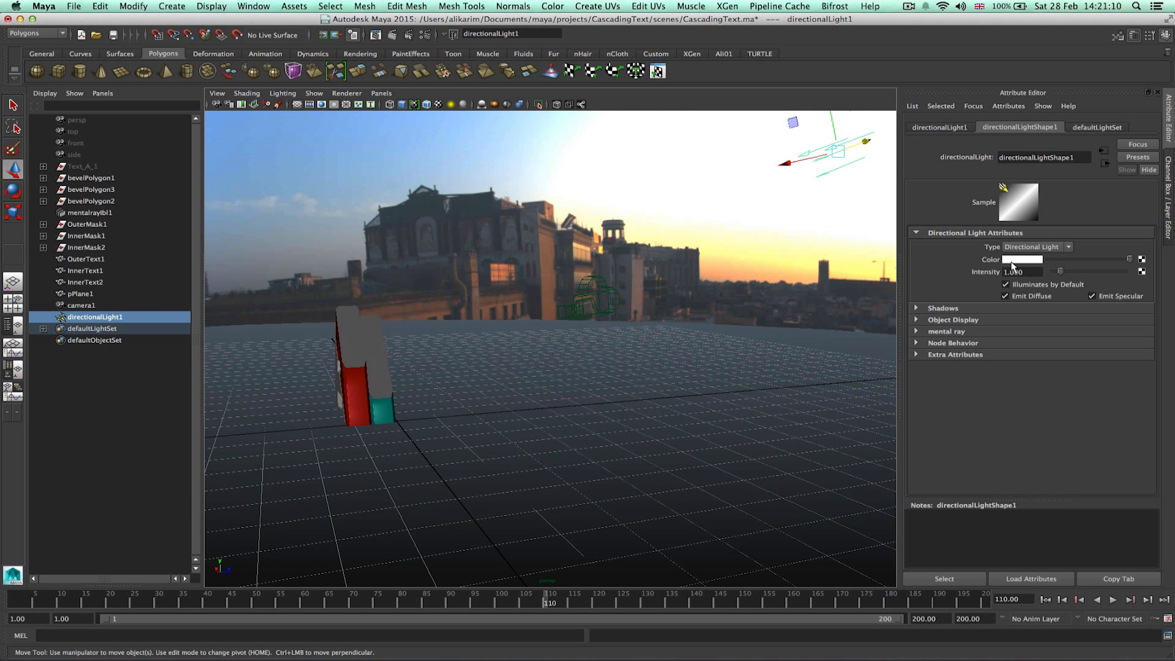
Set the directional light's intensity to 0.5.
{"action": "left_click", "coordinate": [1021, 271]}
{"action": "type", "text": ".4"}
{"action": "key", "text": "Return"}
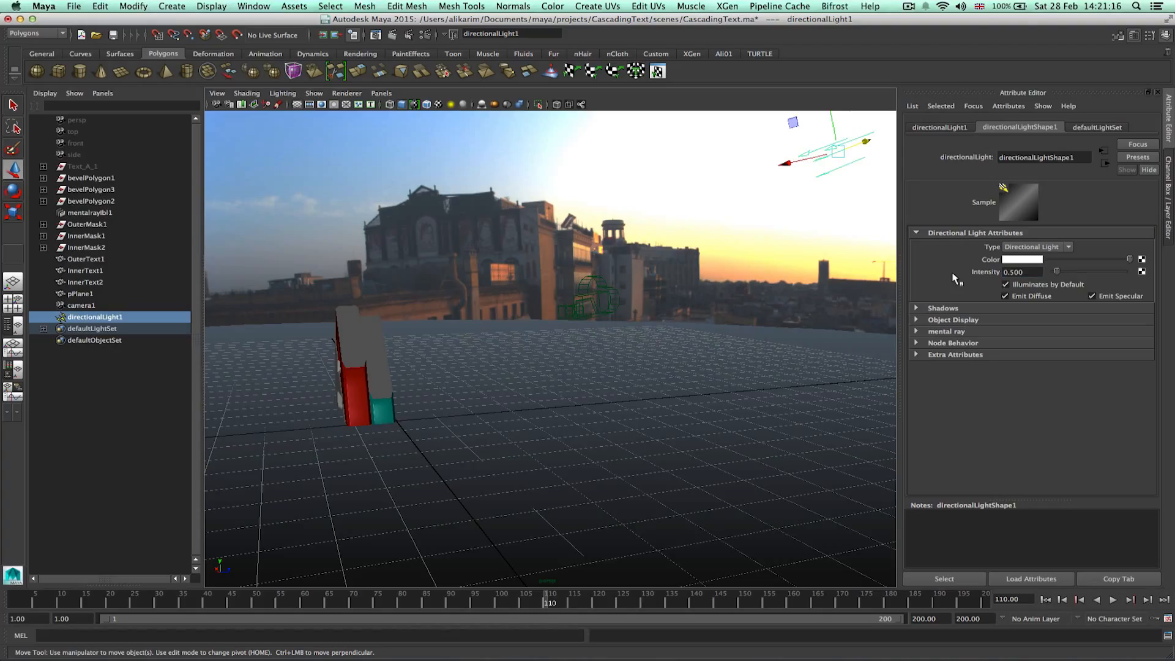
Select the IBL sphere and replace its image with Barce_Rooftop_C_Env.hdr.
{"action": "left_click_drag", "start_coordinate": [738, 310], "coordinate": [584, 362], "text": "alt"}
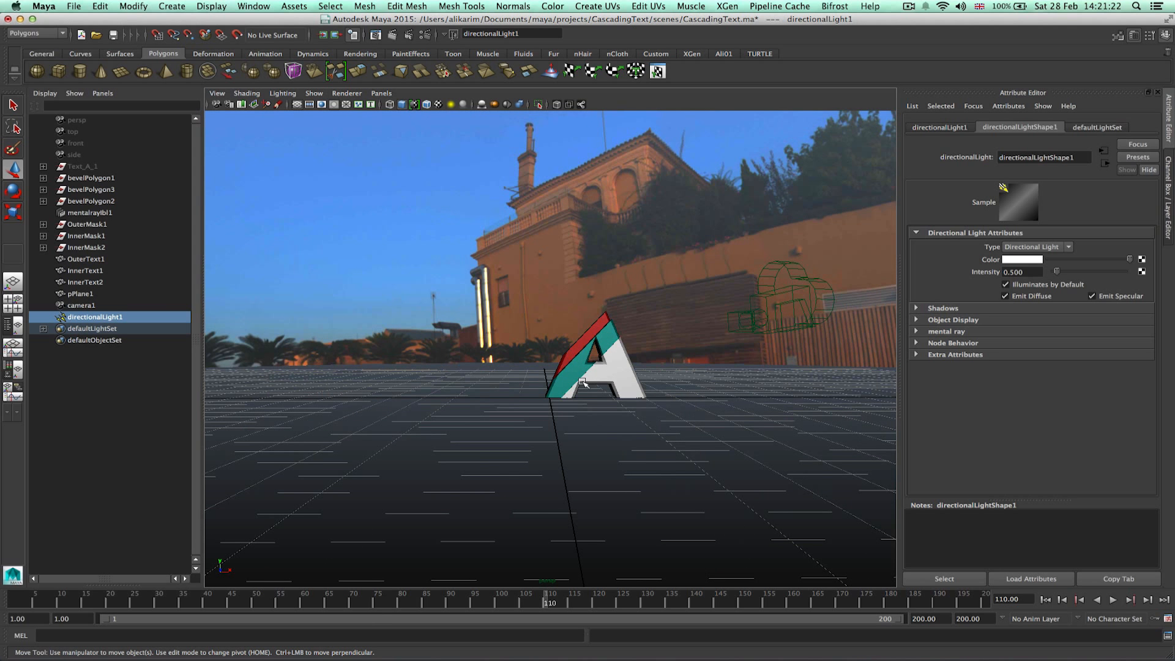
{"action": "left_click_drag", "start_coordinate": [551, 390], "coordinate": [644, 403], "text": "alt"}
{"action": "left_click_drag", "start_coordinate": [497, 190], "coordinate": [608, 213]}
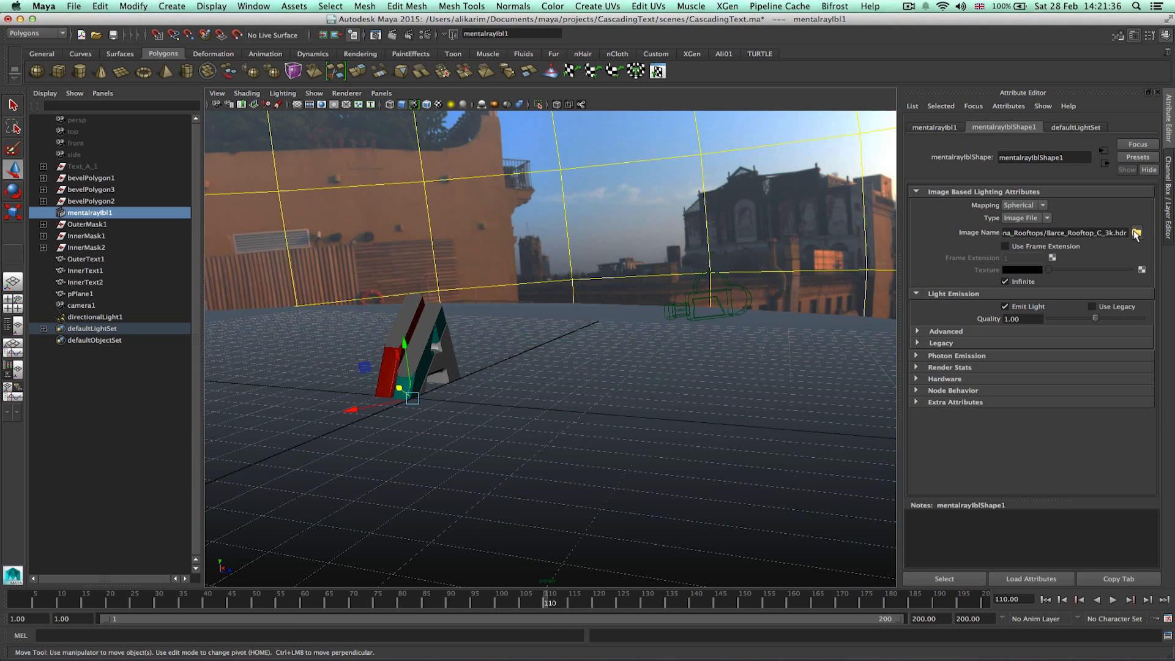
{"action": "left_click", "coordinate": [1136, 234]}
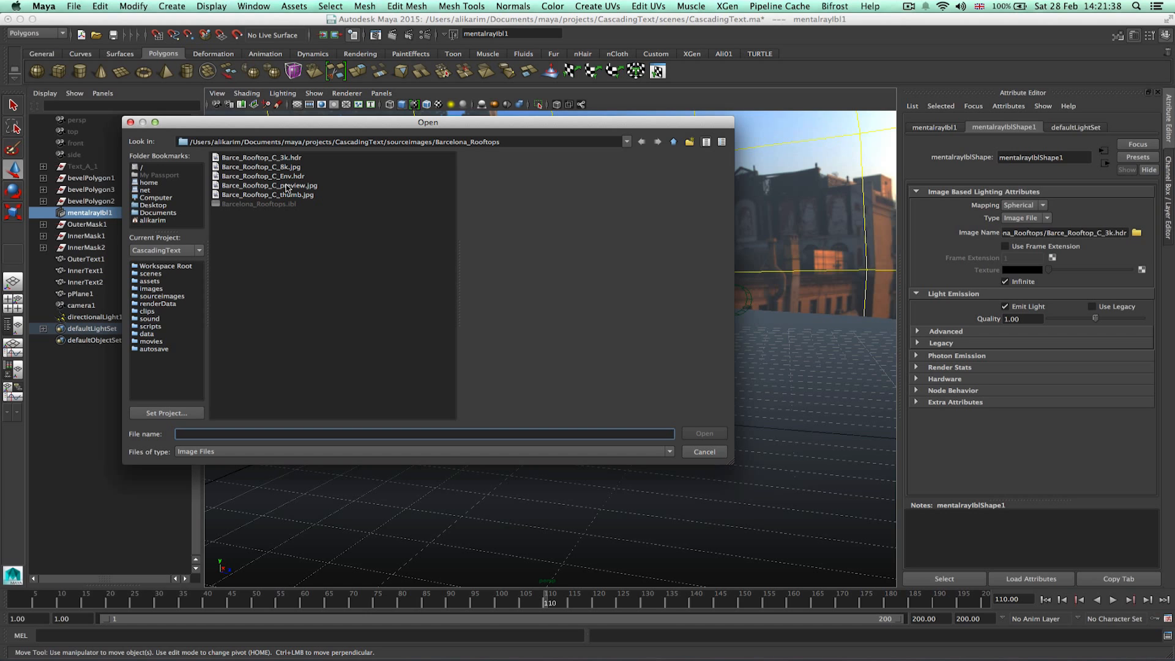
{"action": "left_click", "coordinate": [257, 177]}
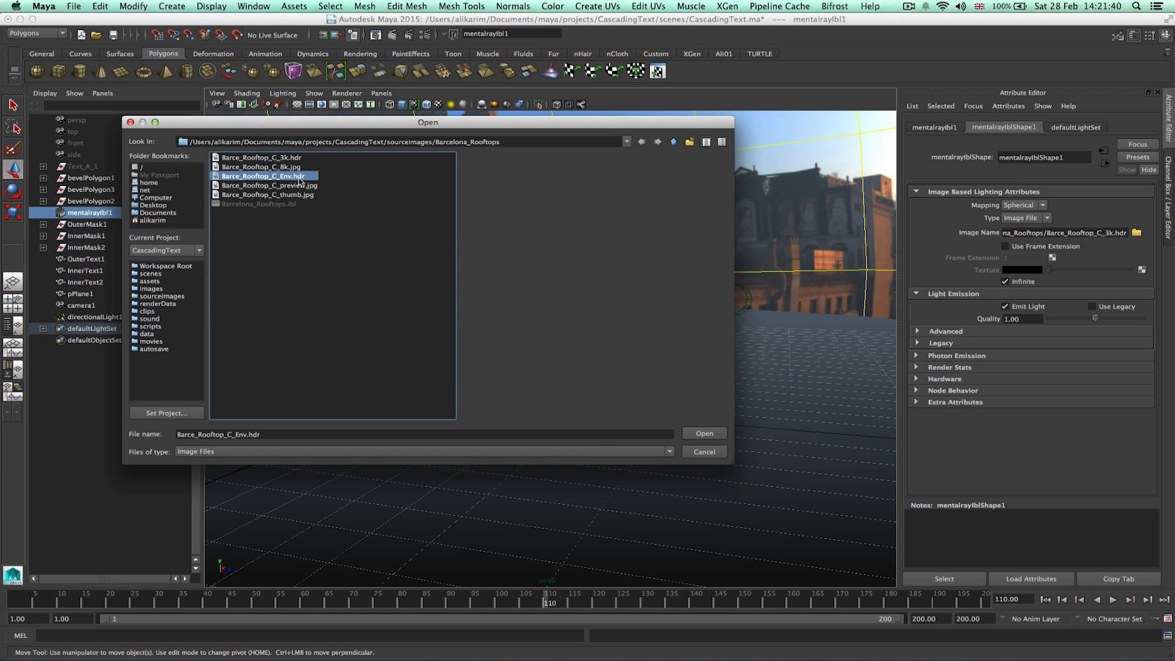
{"action": "left_click", "coordinate": [705, 435]}
Select camera1 and look through it in the viewport.
{"action": "left_click_drag", "start_coordinate": [690, 426], "coordinate": [651, 394], "text": "alt"}
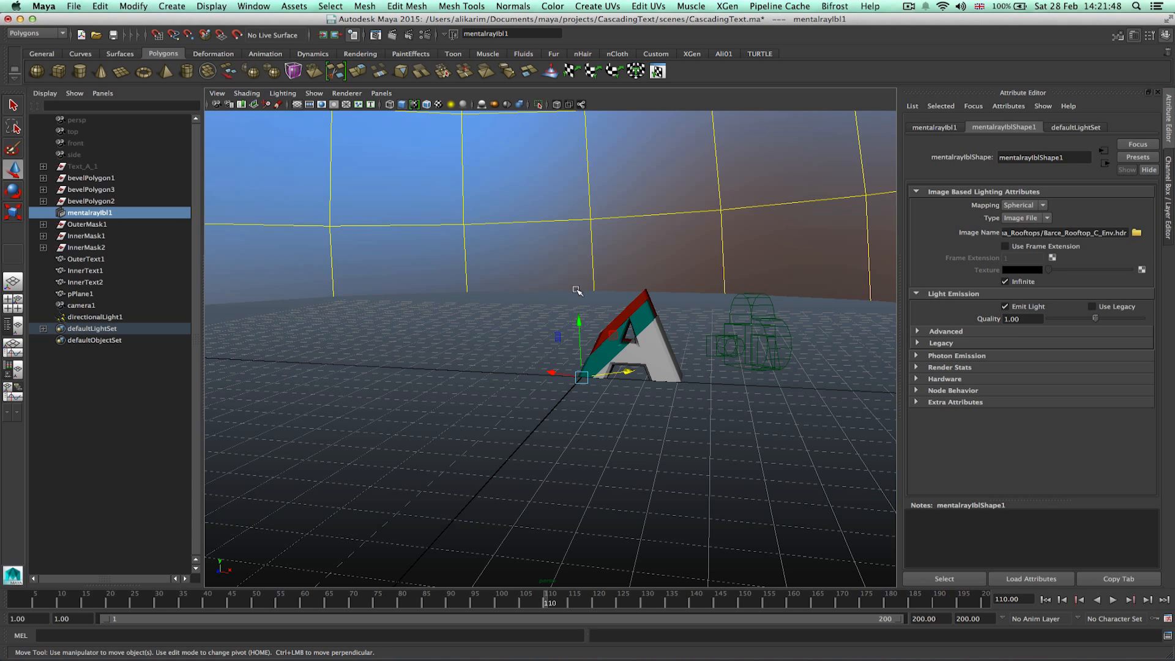
{"action": "left_click", "coordinate": [741, 338]}
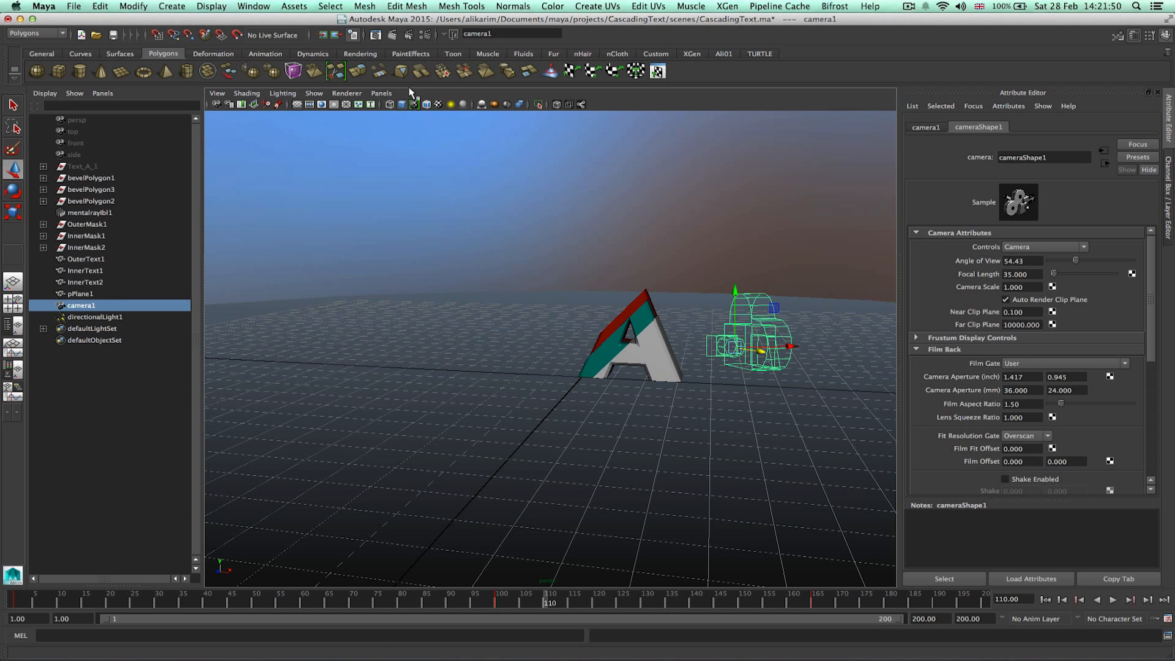
{"action": "left_click", "coordinate": [385, 94]}
{"action": "left_click", "coordinate": [432, 140]}
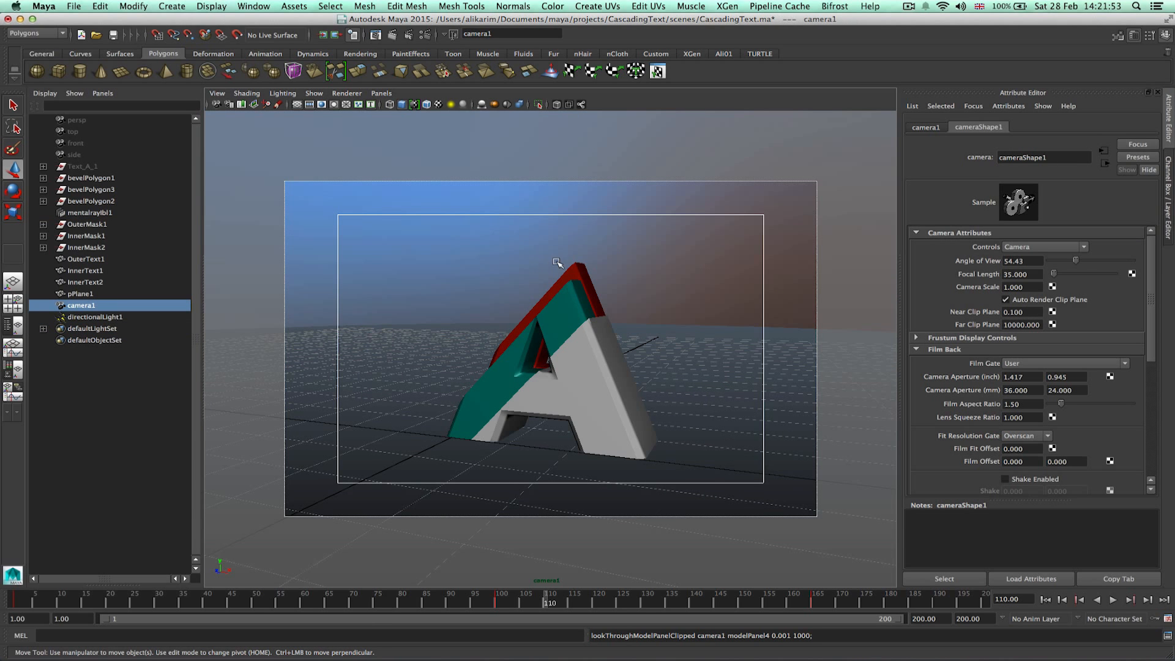
Save the scene and render the frame again, then close the render view.
{"action": "left_click", "coordinate": [114, 35]}
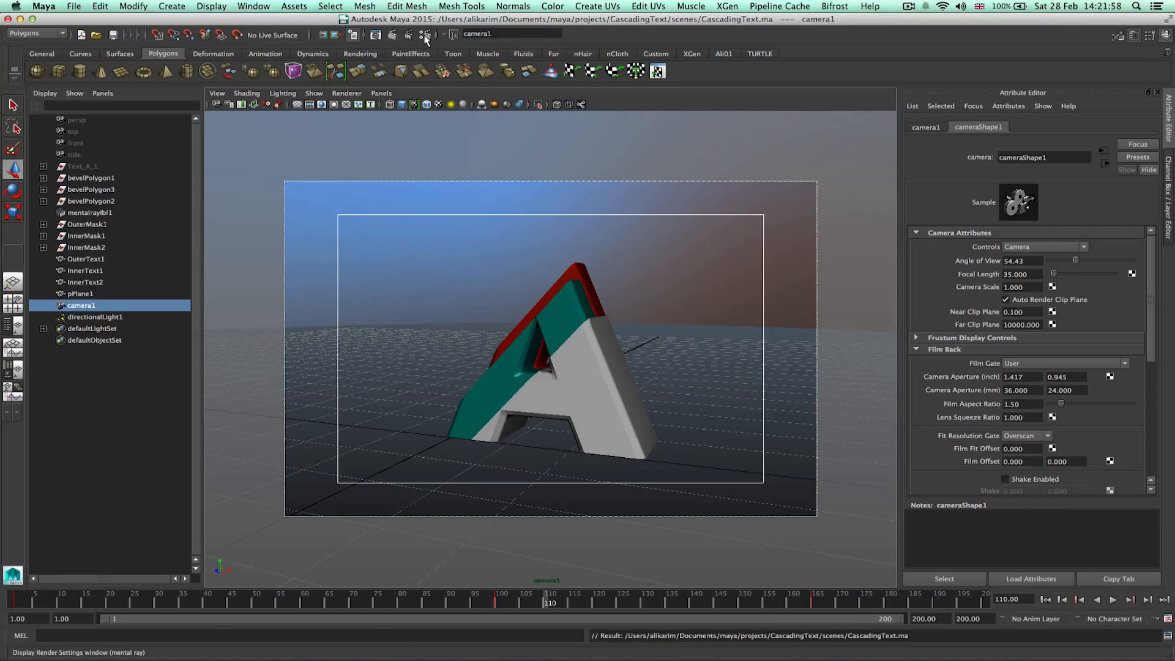
{"action": "left_click", "coordinate": [389, 36]}
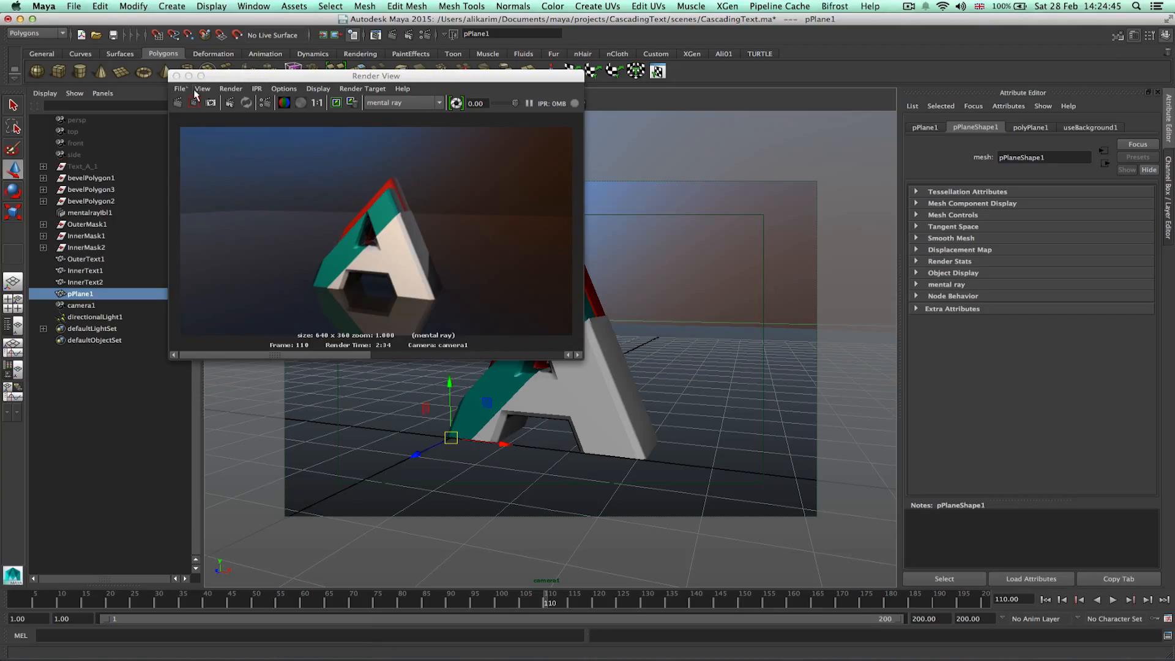
{"action": "left_click", "coordinate": [176, 76]}
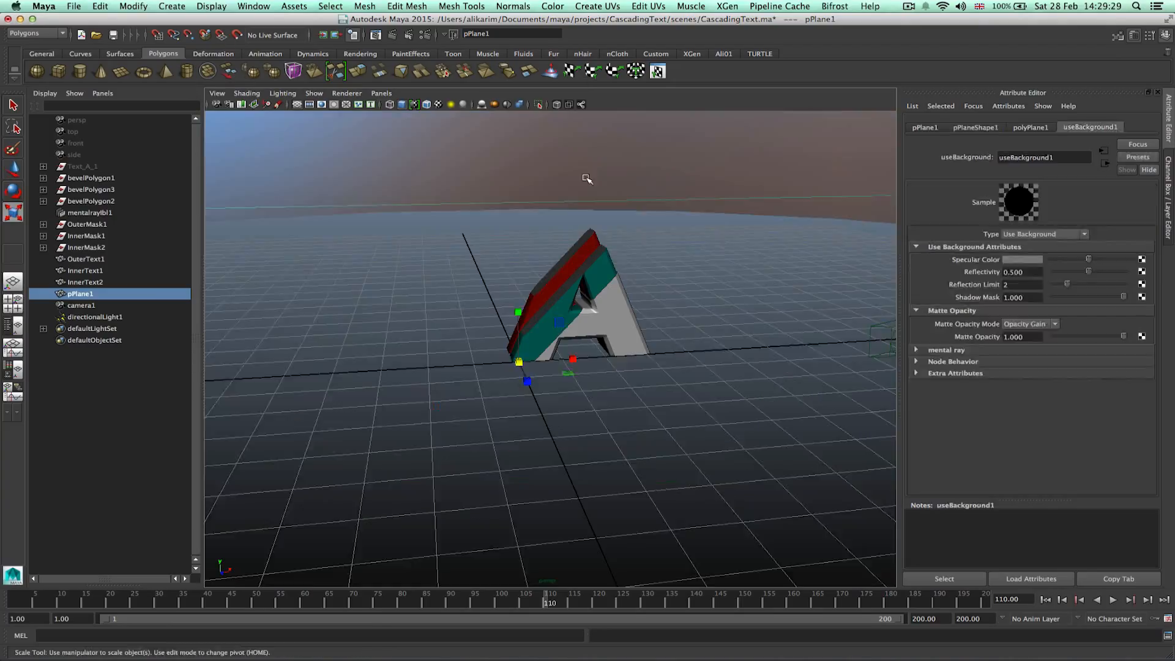
Map a Circular Ramp texture to the ground plane's Use Background reflectivity.
{"action": "left_click", "coordinate": [478, 354]}
{"action": "left_click", "coordinate": [1142, 271]}
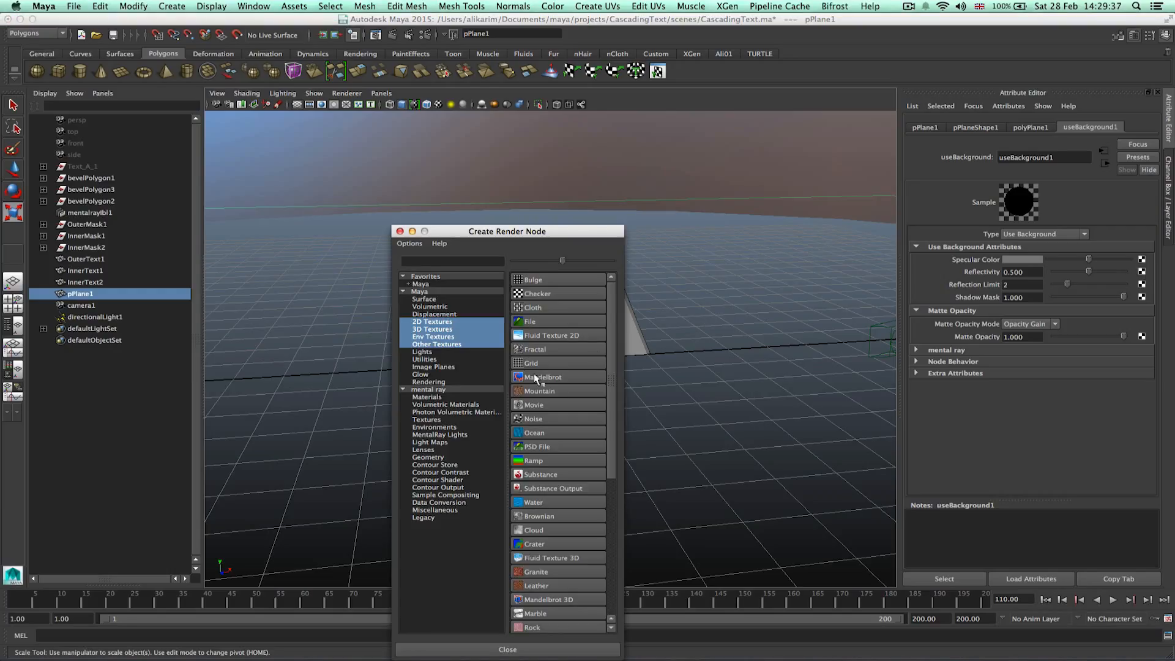
{"action": "left_click", "coordinate": [533, 460]}
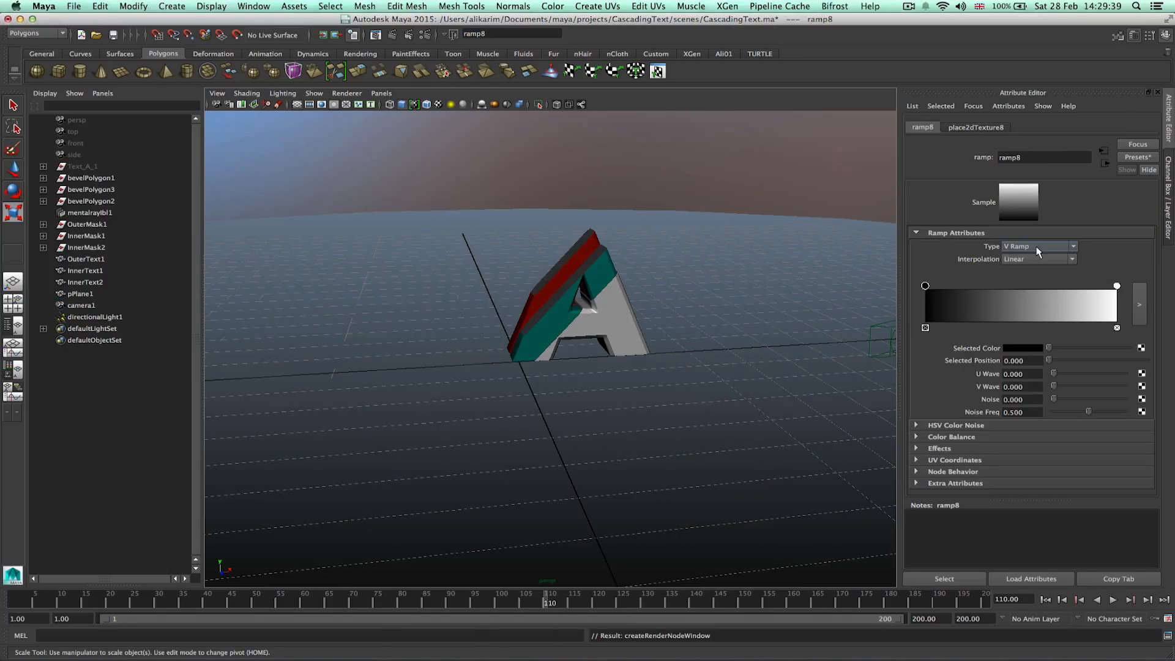
{"action": "left_click", "coordinate": [1035, 247]}
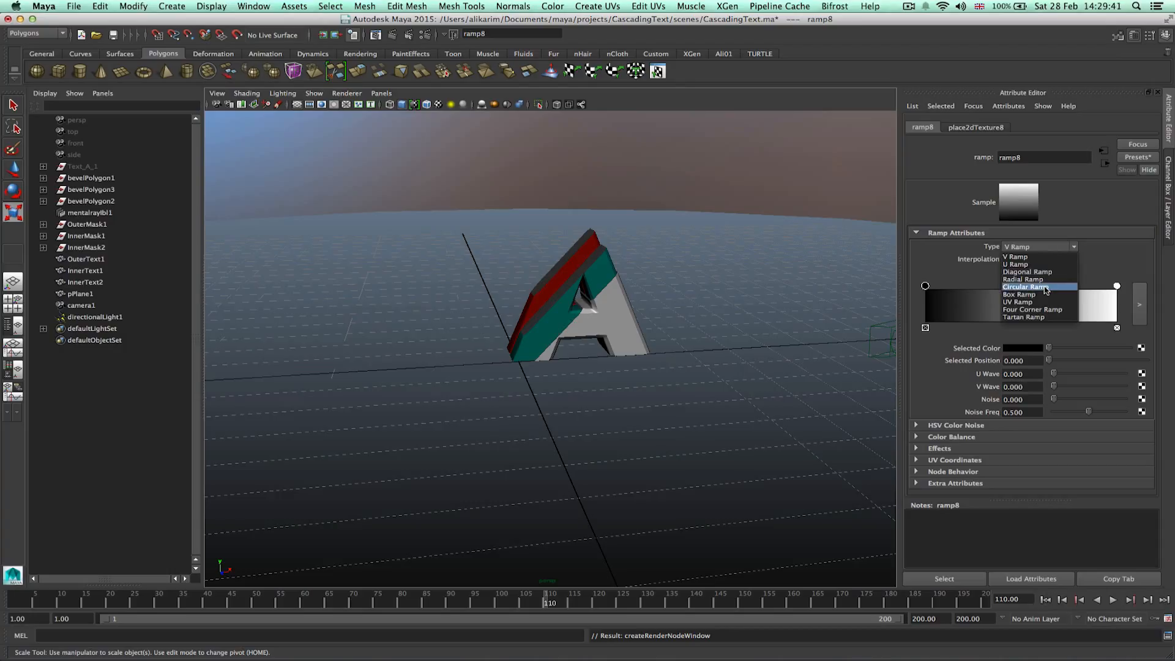
{"action": "left_click", "coordinate": [1046, 288]}
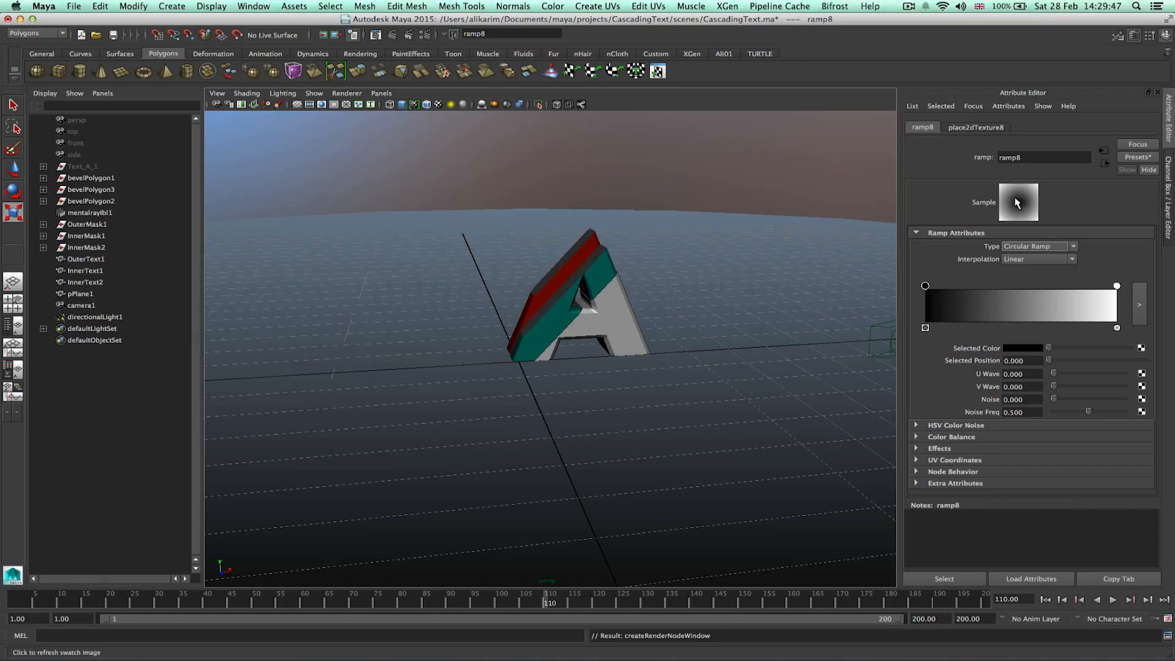
{"action": "key", "text": "r"}
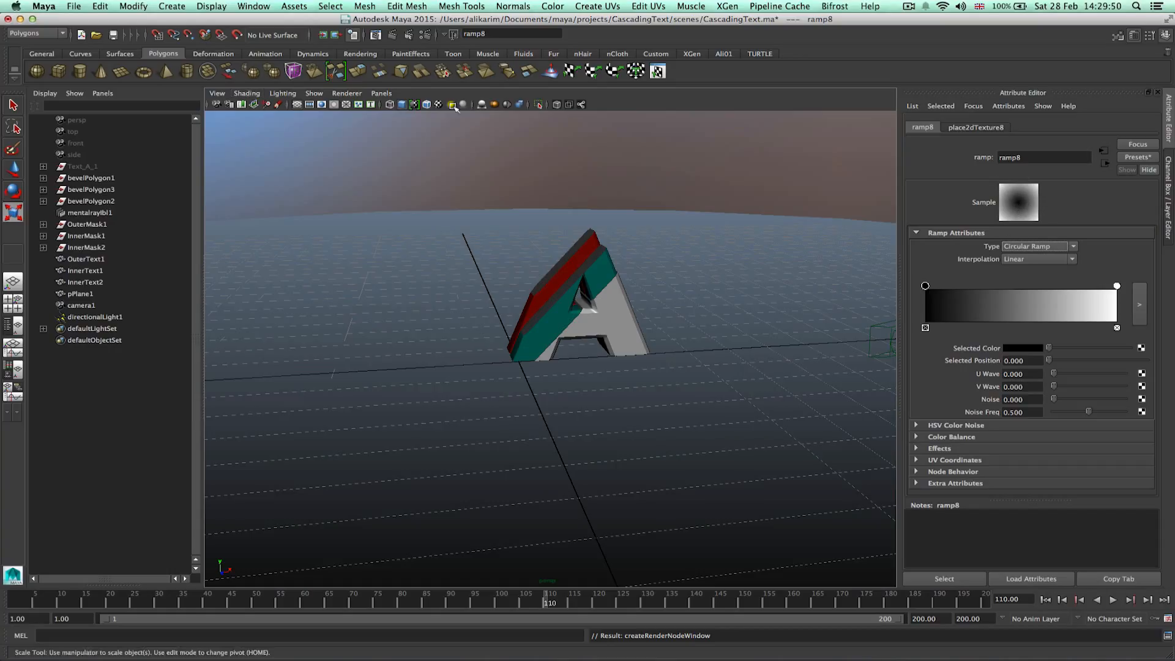
Start an IPR render on a tuning region and rearrange ramp8 so it runs from white at position 0 to black at 1.
{"action": "left_click", "coordinate": [409, 41]}
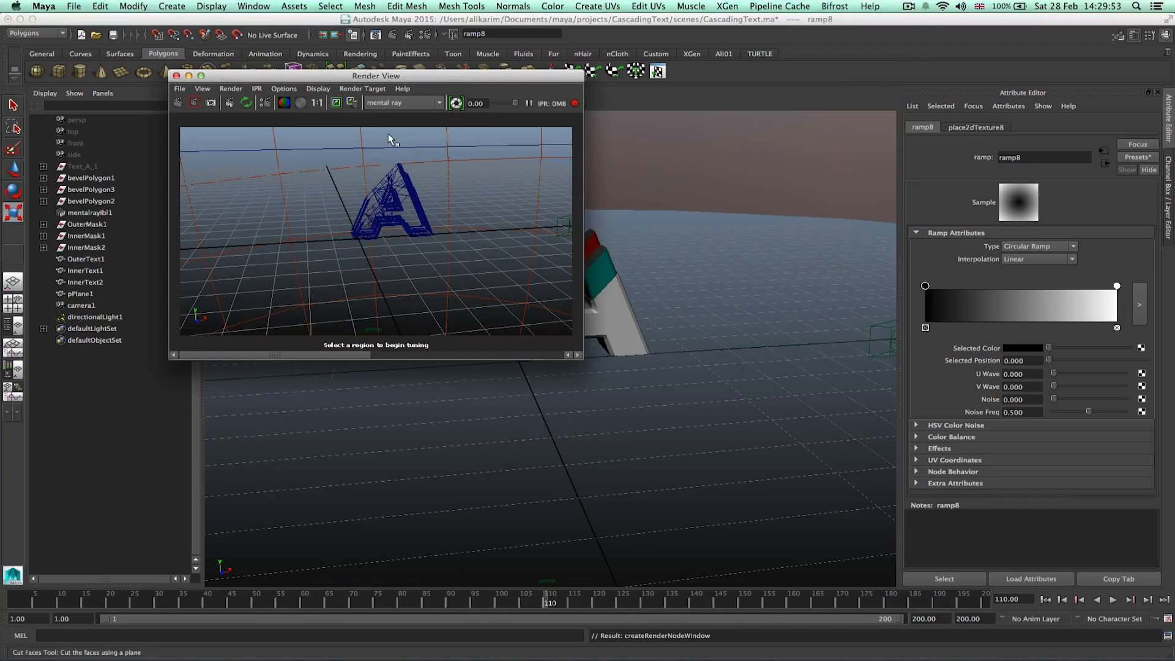
{"action": "left_click_drag", "start_coordinate": [235, 140], "coordinate": [275, 167]}
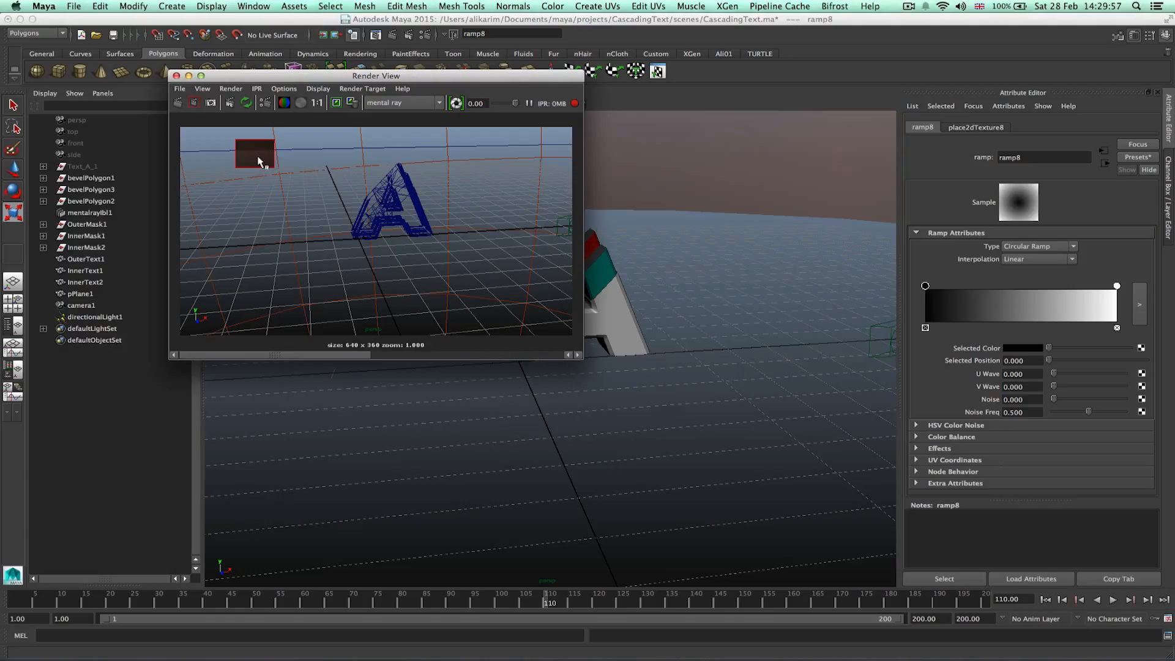
{"action": "mouse_move", "coordinate": [1117, 286]}
{"action": "left_mouse_down"}
{"action": "mouse_move", "coordinate": [984, 288]}
{"action": "mouse_move", "coordinate": [1120, 288]}
{"action": "left_mouse_up"}
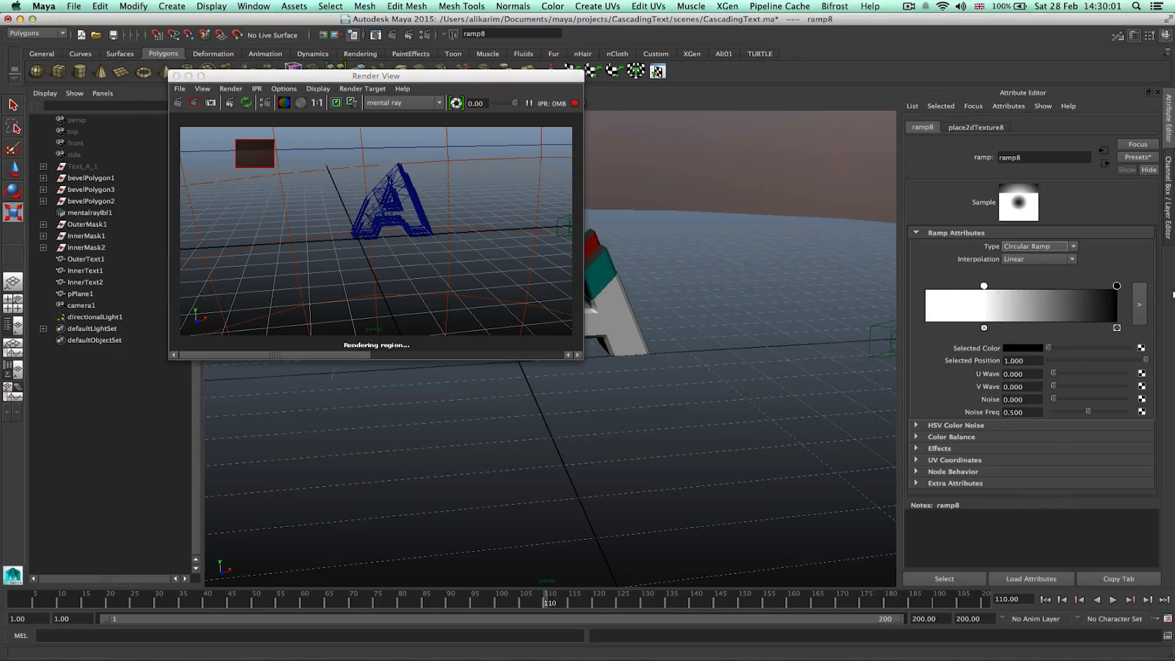
{"action": "left_click_drag", "start_coordinate": [984, 286], "coordinate": [916, 294]}
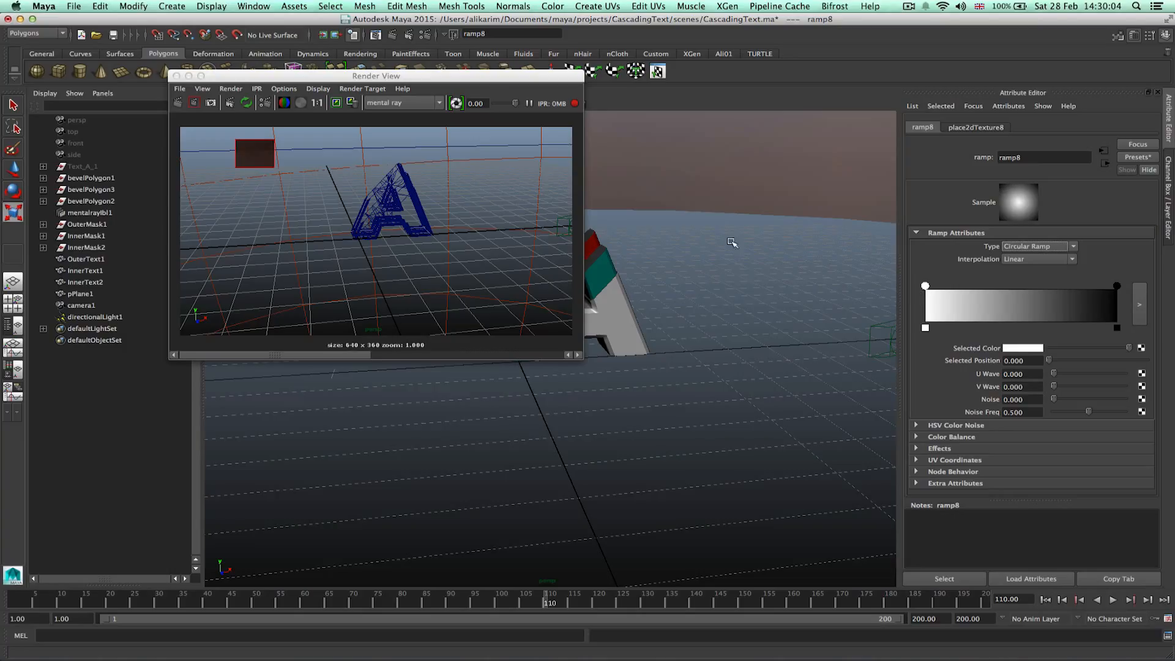
{"action": "mouse_move", "coordinate": [1117, 287]}
{"action": "left_mouse_down"}
{"action": "mouse_move", "coordinate": [1085, 287]}
{"action": "mouse_move", "coordinate": [1119, 287]}
{"action": "left_mouse_up"}
Set ramp8's interpolation to Exponential Down and move its black marker to about 0.834 while updating IPR regions, then close the render view.
{"action": "left_click", "coordinate": [1054, 260]}
{"action": "left_click", "coordinate": [1058, 285]}
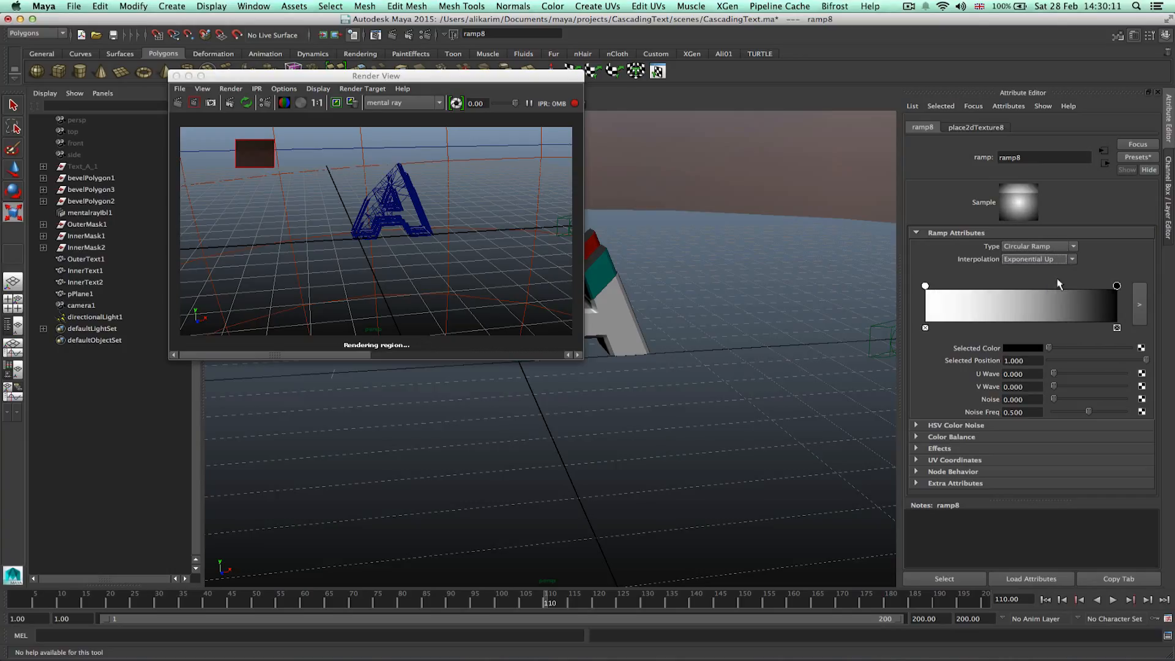
{"action": "left_click", "coordinate": [1041, 259]}
{"action": "left_click", "coordinate": [1061, 292]}
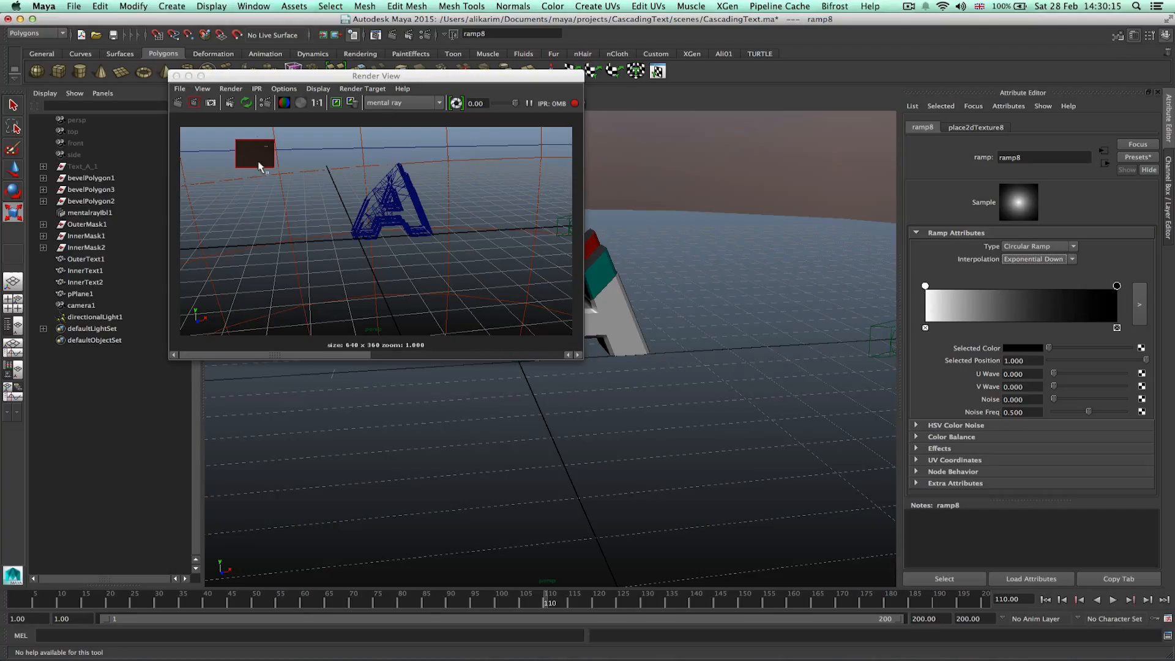
{"action": "left_click_drag", "start_coordinate": [1118, 287], "coordinate": [1103, 287]}
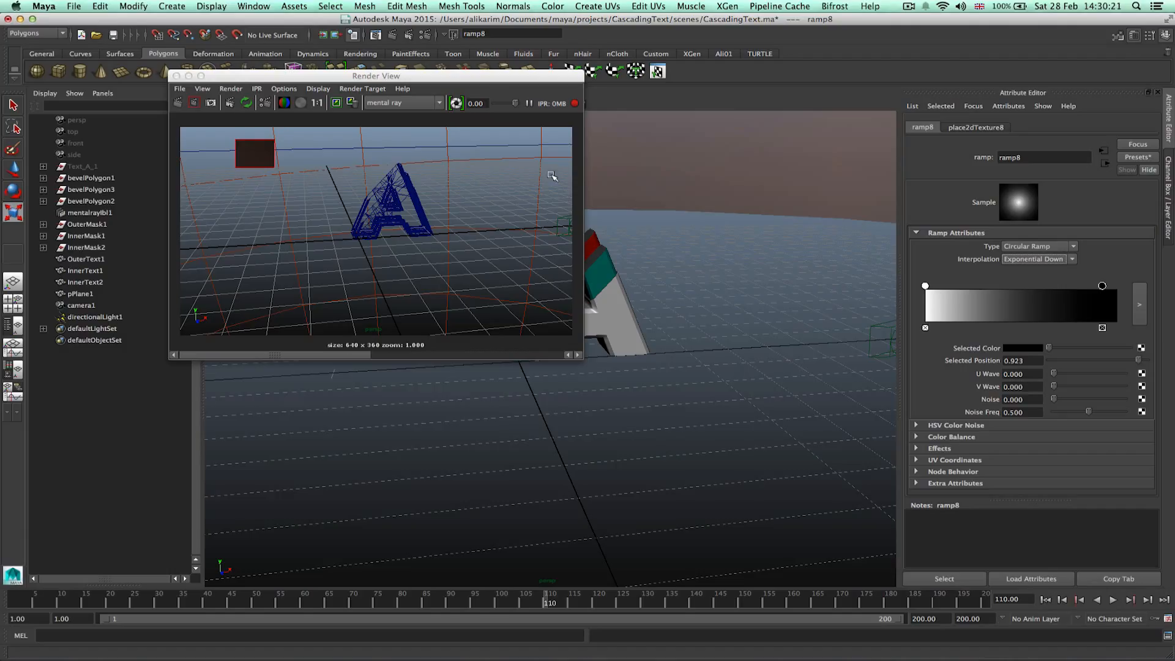
{"action": "left_click", "coordinate": [260, 151]}
{"action": "left_click_drag", "start_coordinate": [260, 151], "coordinate": [319, 335]}
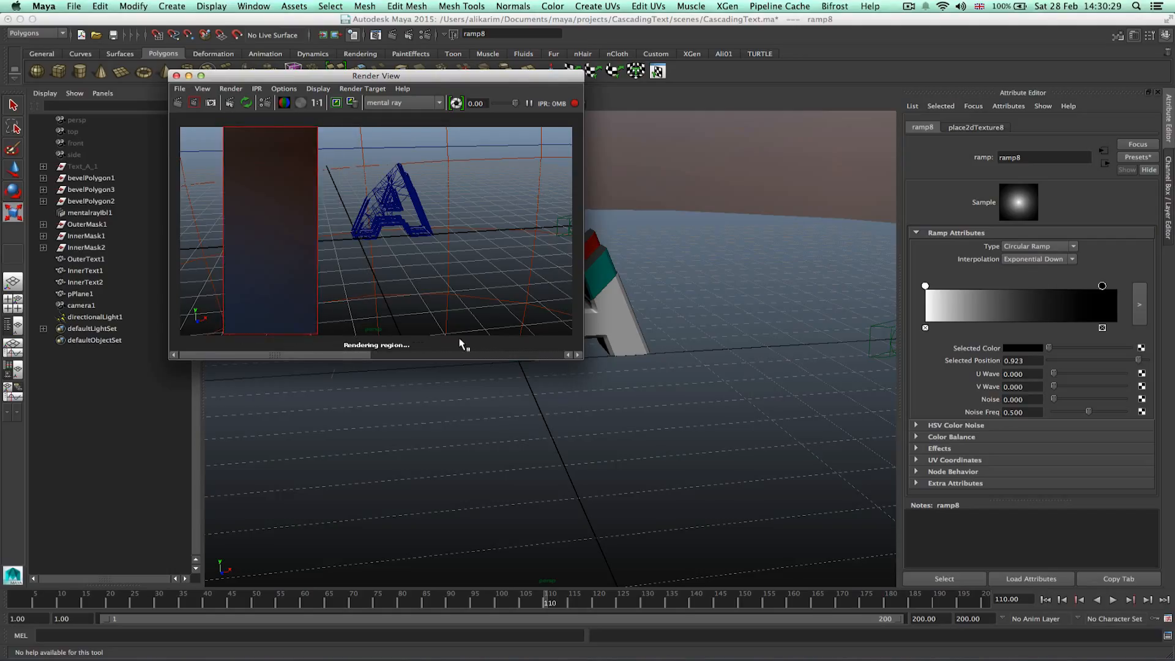
{"action": "left_click_drag", "start_coordinate": [342, 248], "coordinate": [465, 302]}
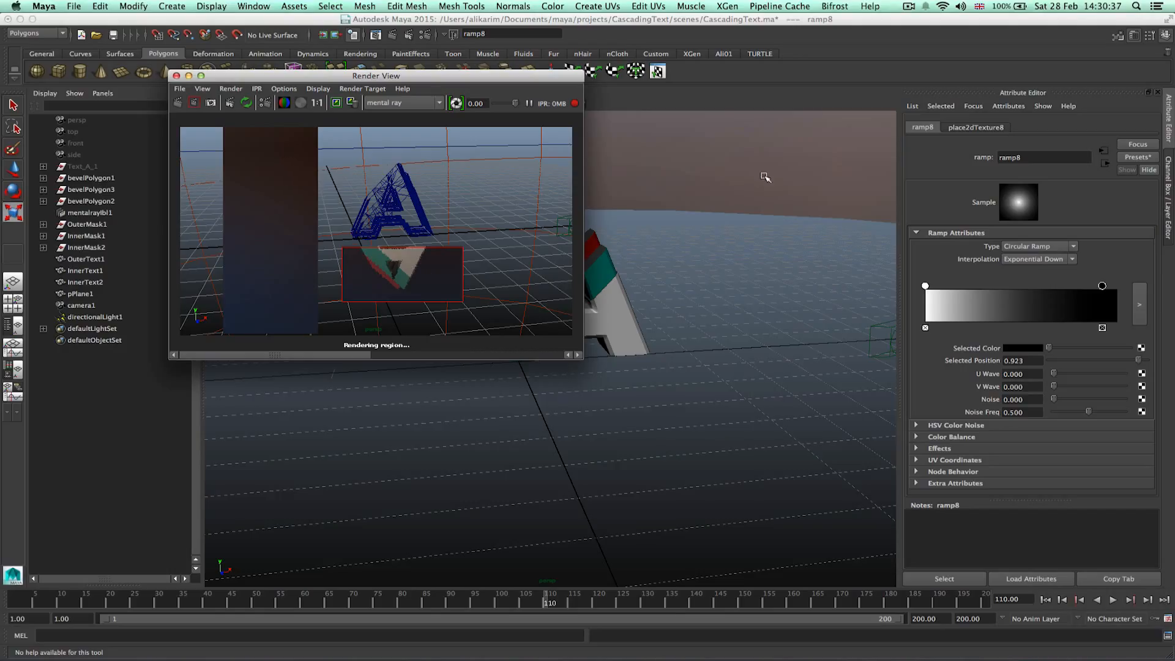
{"action": "left_click_drag", "start_coordinate": [1102, 287], "coordinate": [1087, 291]}
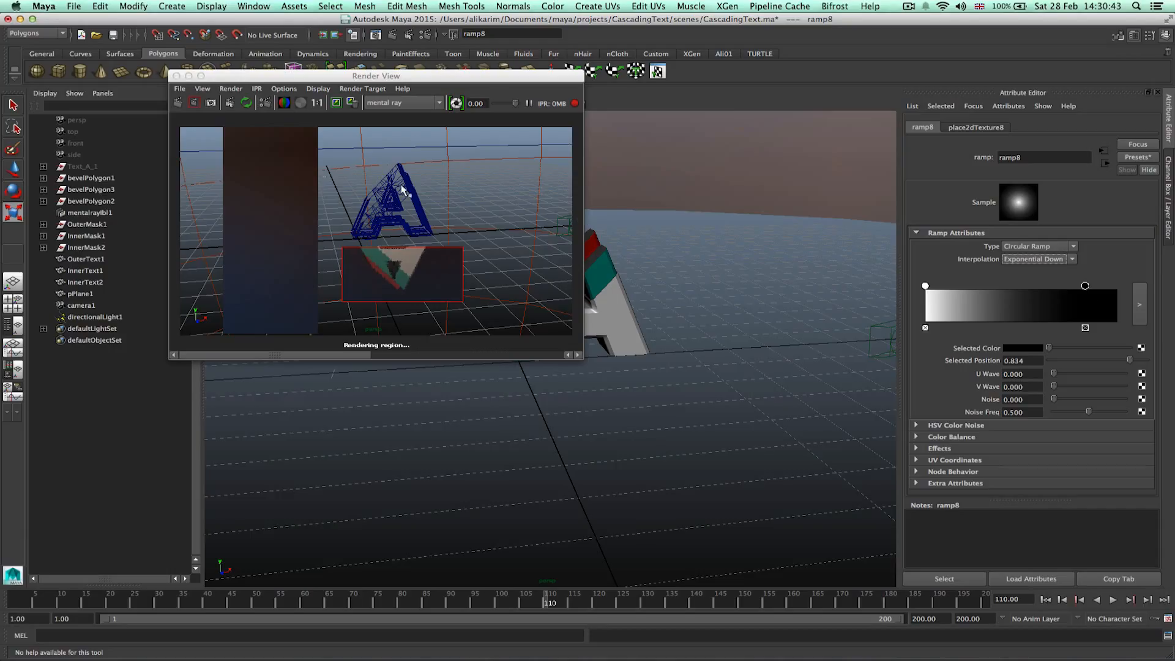
{"action": "left_click_drag", "start_coordinate": [212, 120], "coordinate": [268, 195]}
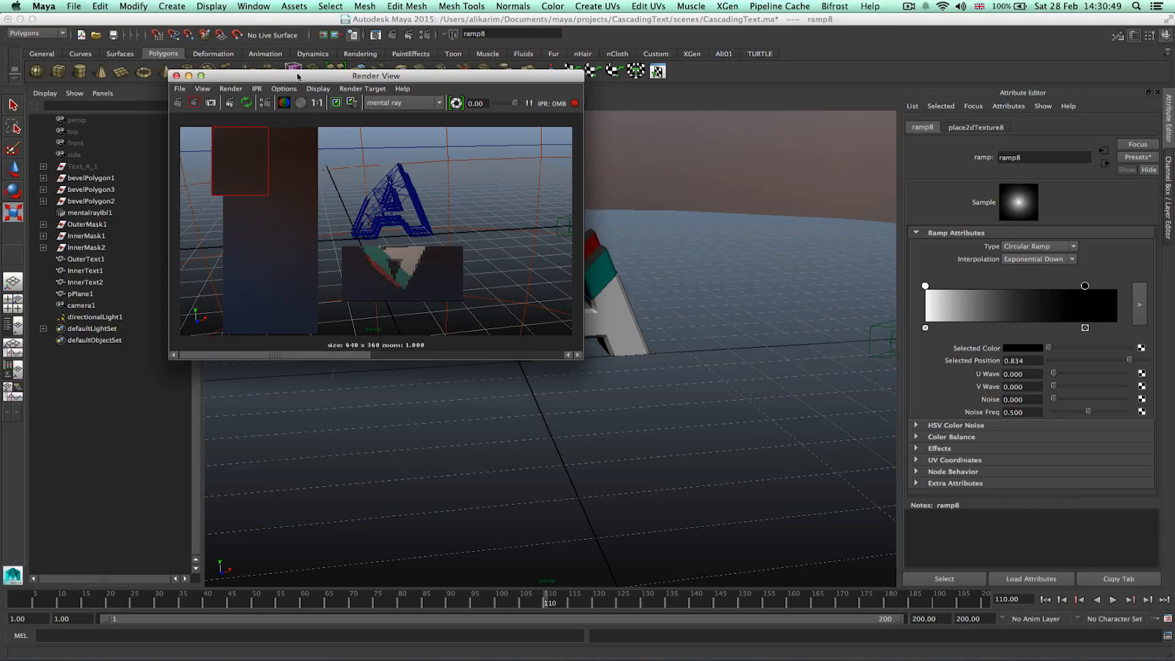
{"action": "left_click", "coordinate": [176, 76]}
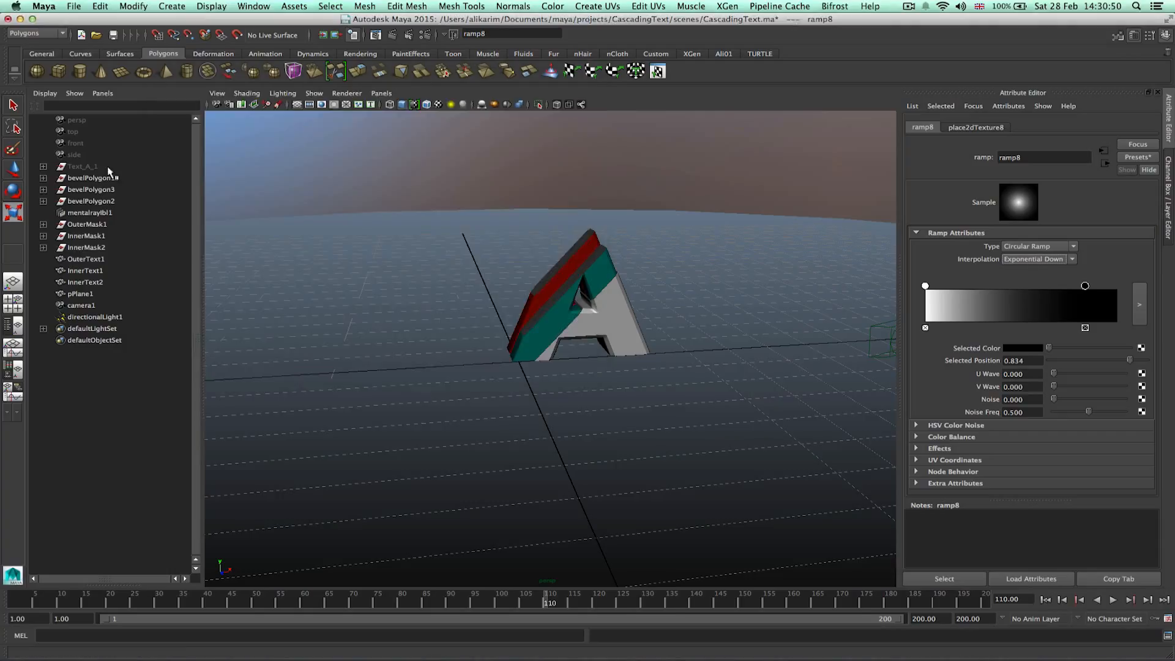
Select camera1 and look through it in the viewport.
{"action": "left_click", "coordinate": [82, 306]}
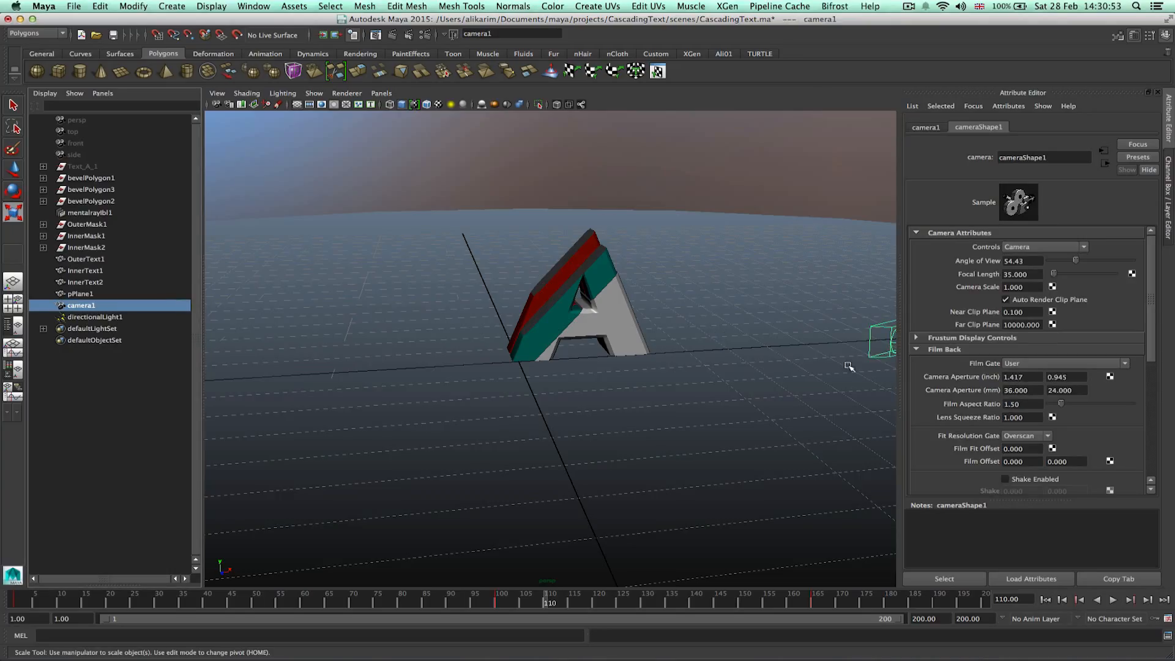
{"action": "left_click", "coordinate": [381, 93]}
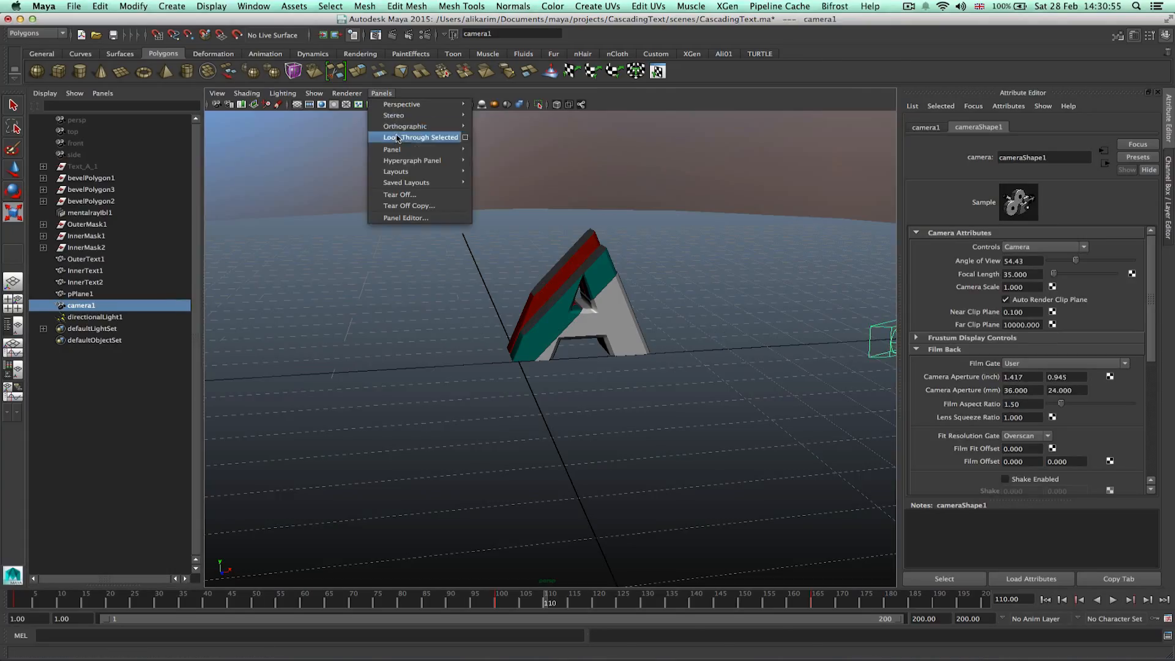
{"action": "left_click", "coordinate": [401, 132]}
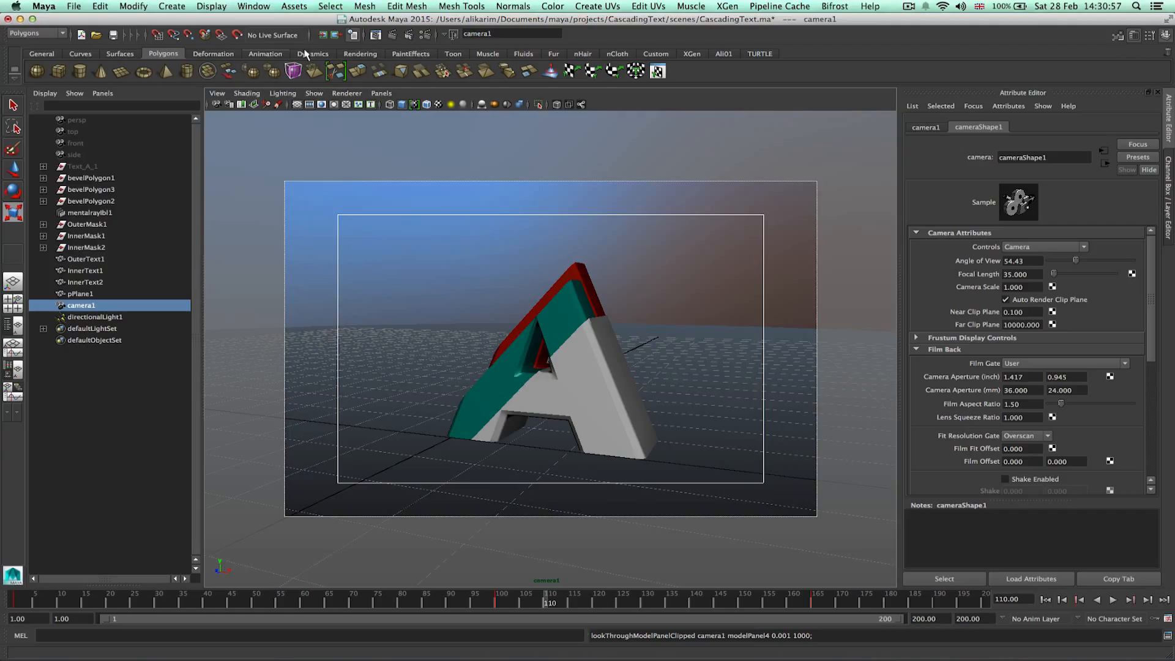
Save the scene and render the current frame.
{"action": "left_click", "coordinate": [114, 35]}
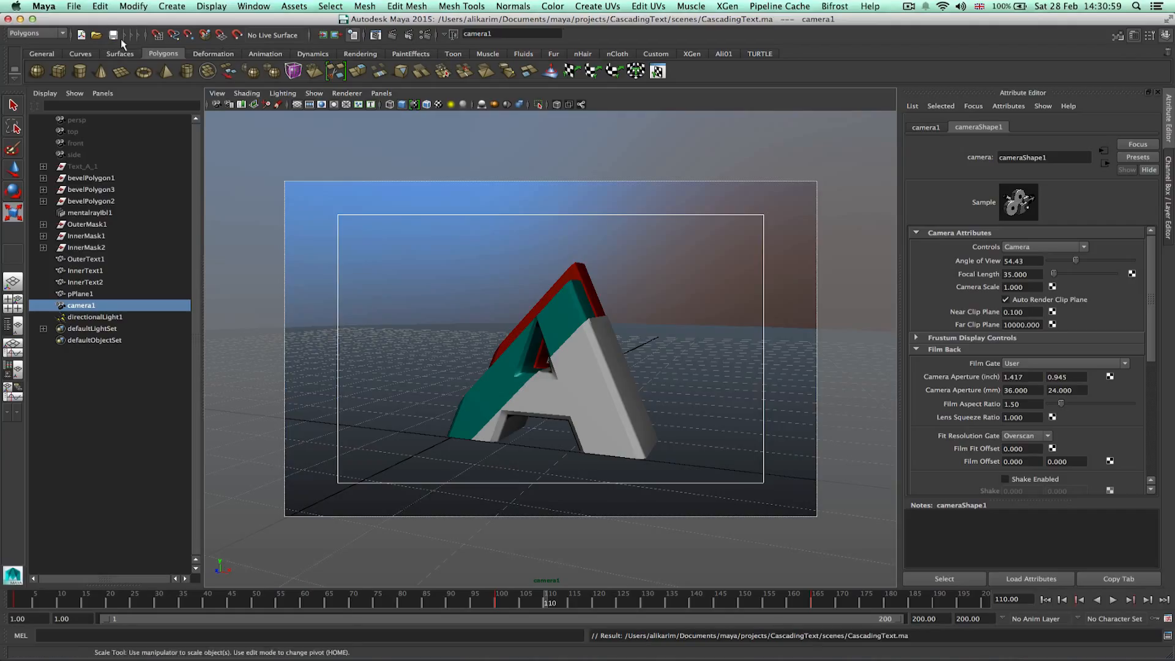
{"action": "left_click", "coordinate": [394, 35]}
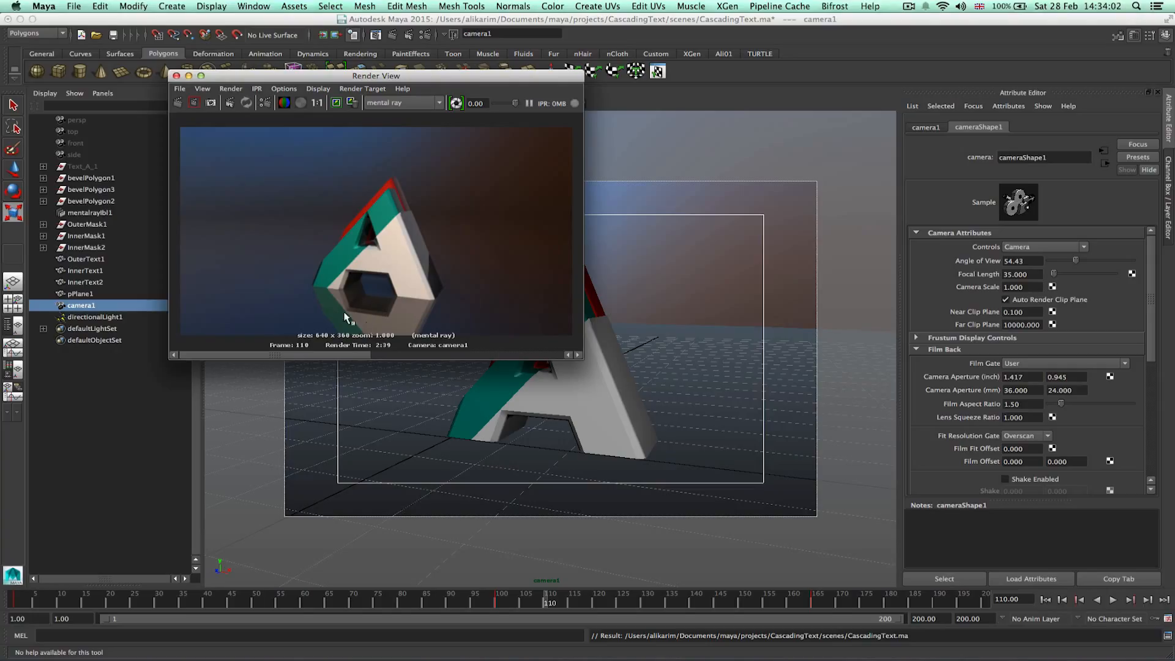
Select the ground plane, open its reflectivity ramp and darken the white marker to grey, checking an IPR region before closing the render view.
{"action": "left_click", "coordinate": [694, 347]}
{"action": "left_click", "coordinate": [1102, 130]}
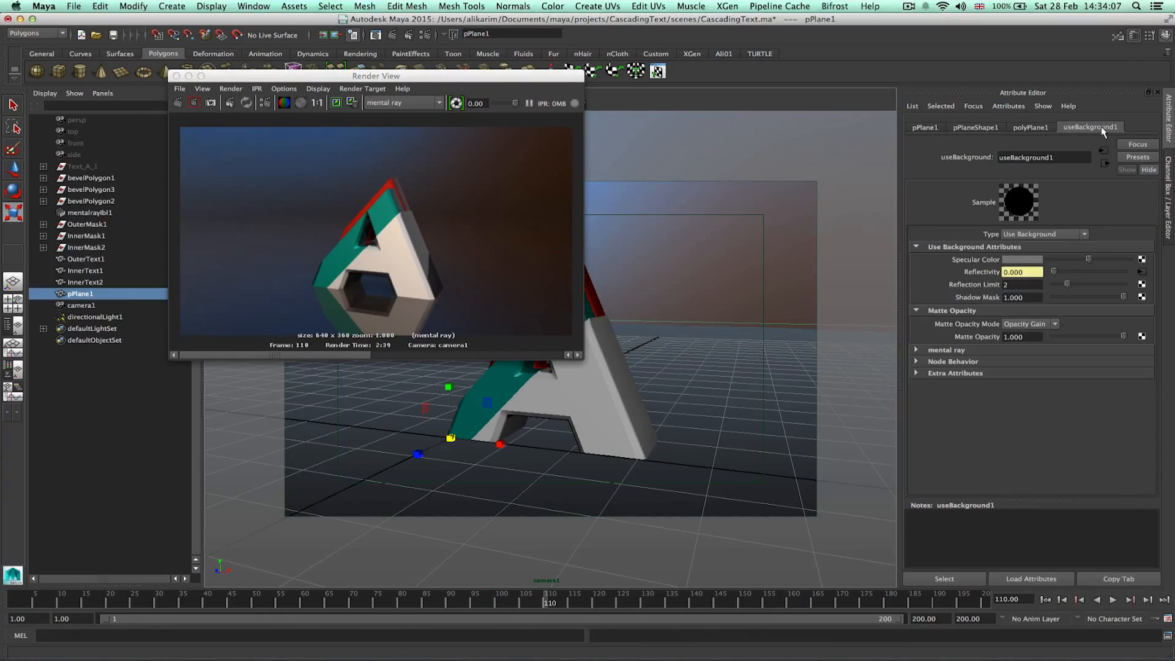
{"action": "left_click", "coordinate": [1143, 273]}
{"action": "left_click", "coordinate": [925, 286]}
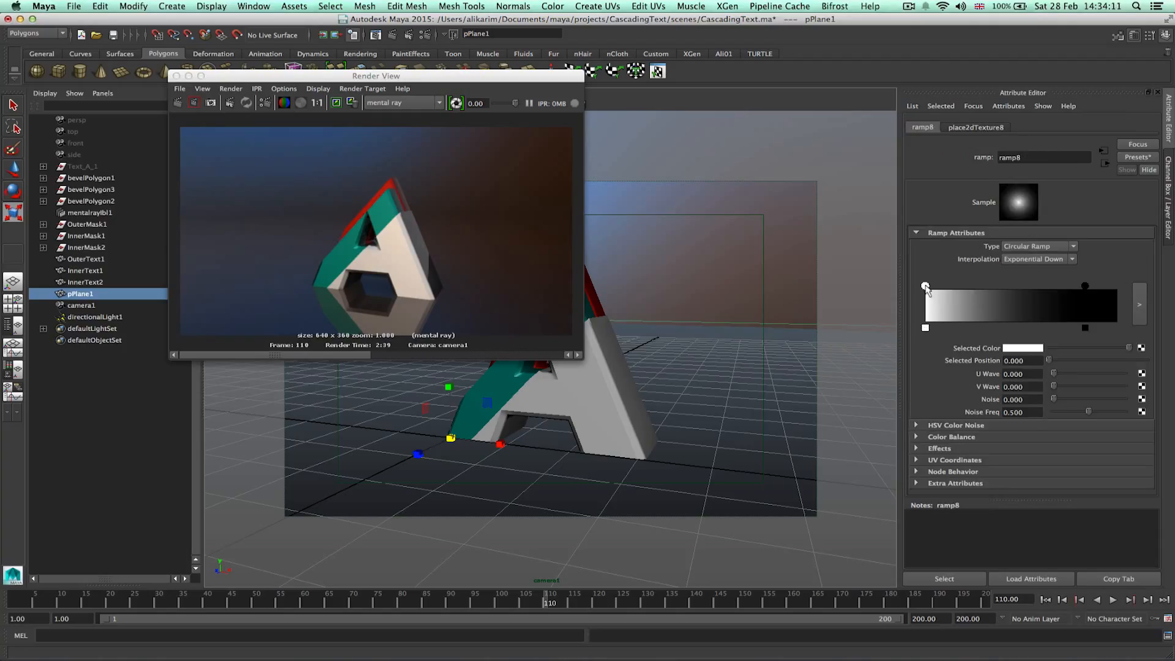
{"action": "left_click_drag", "start_coordinate": [1129, 348], "coordinate": [1102, 349]}
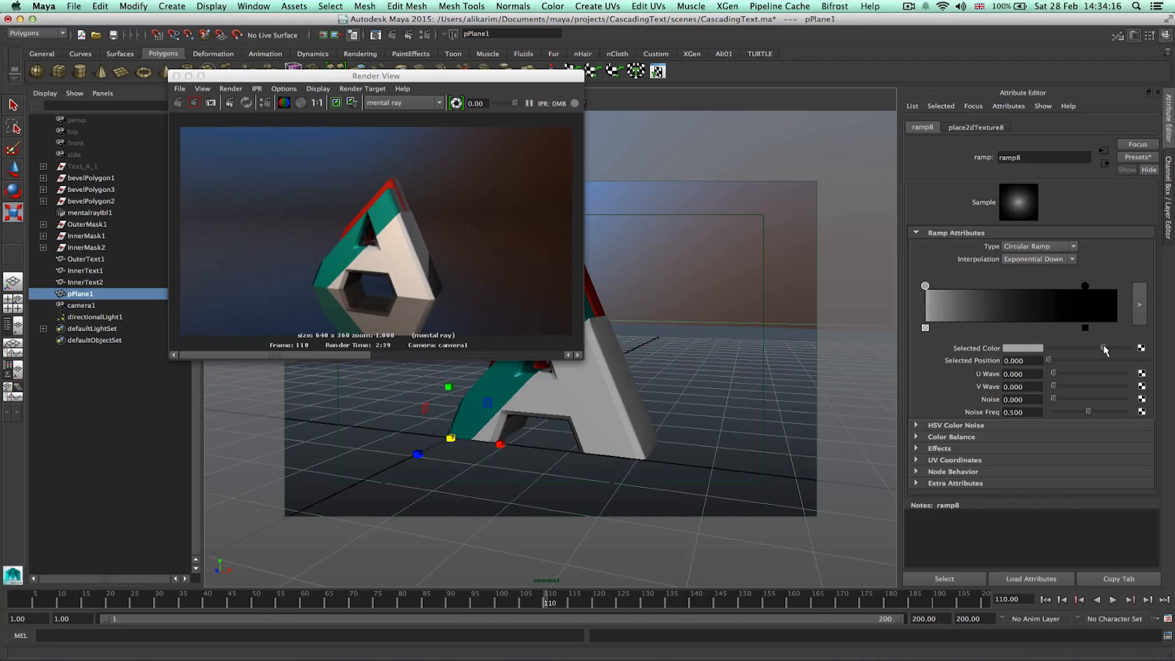
{"action": "left_click", "coordinate": [230, 103]}
{"action": "left_click_drag", "start_coordinate": [297, 304], "coordinate": [360, 334]}
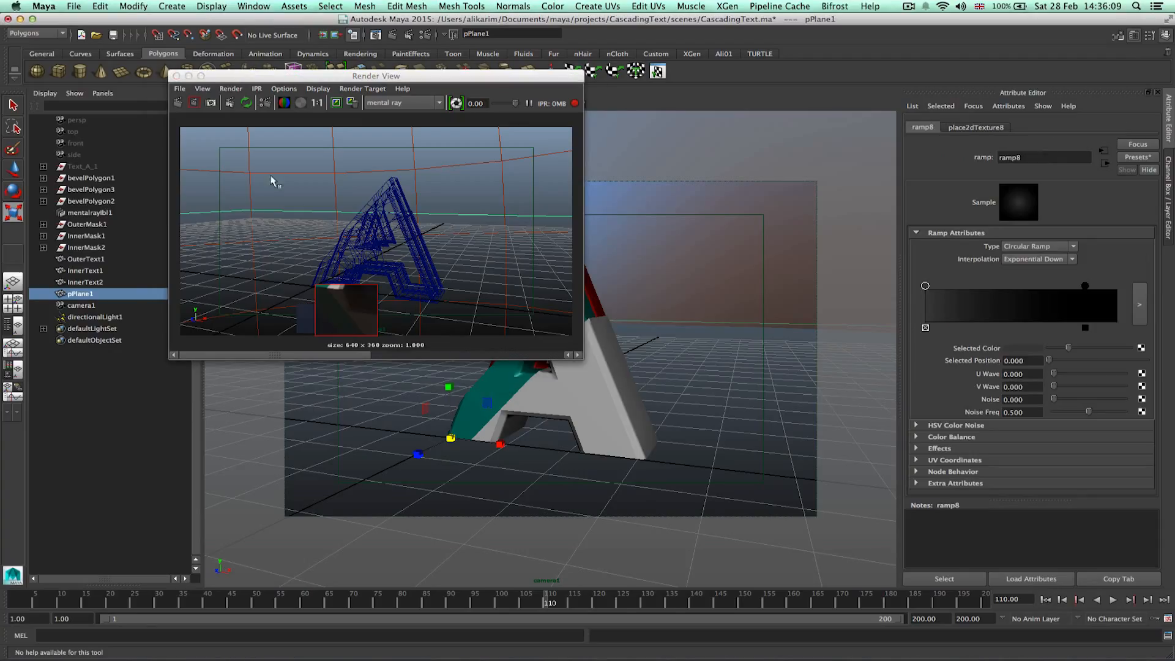
{"action": "left_click", "coordinate": [176, 76]}
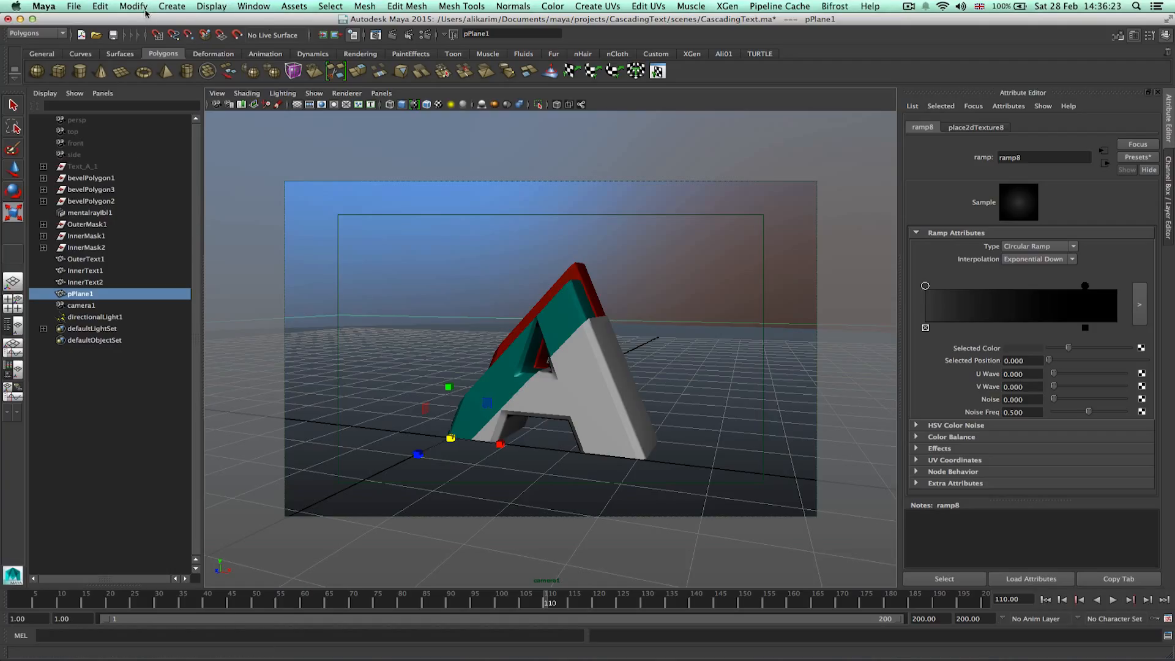
Open the Node Editor and show the input and output connections of the ground plane's shading network.
{"action": "left_click", "coordinate": [233, 4]}
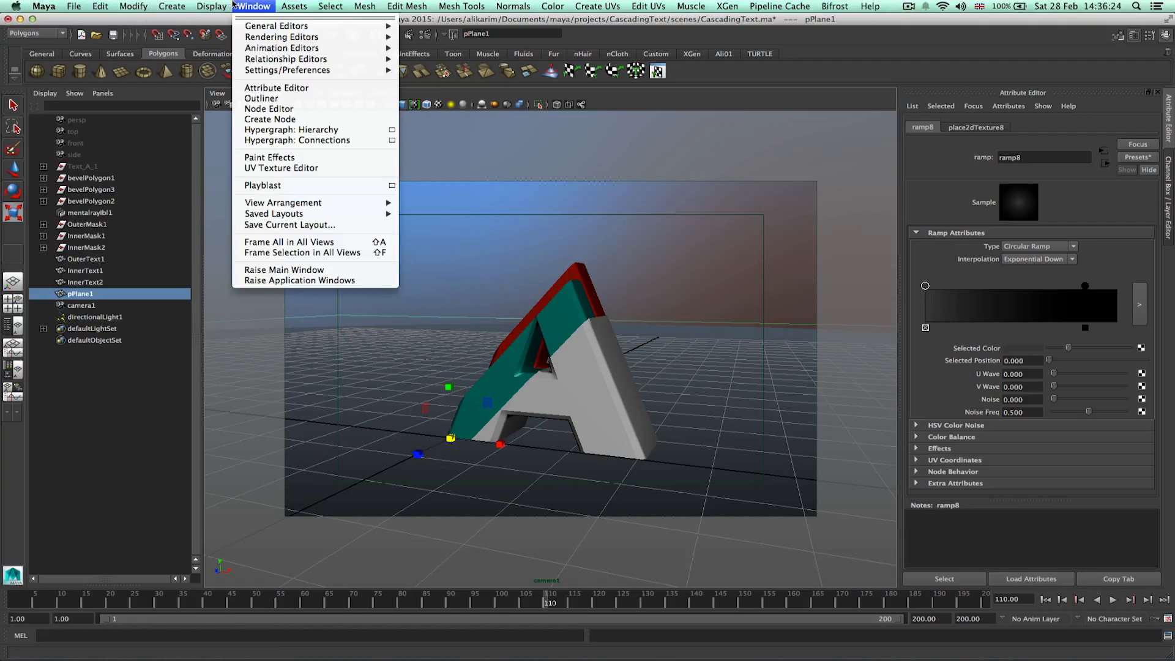
{"action": "left_click", "coordinate": [268, 109]}
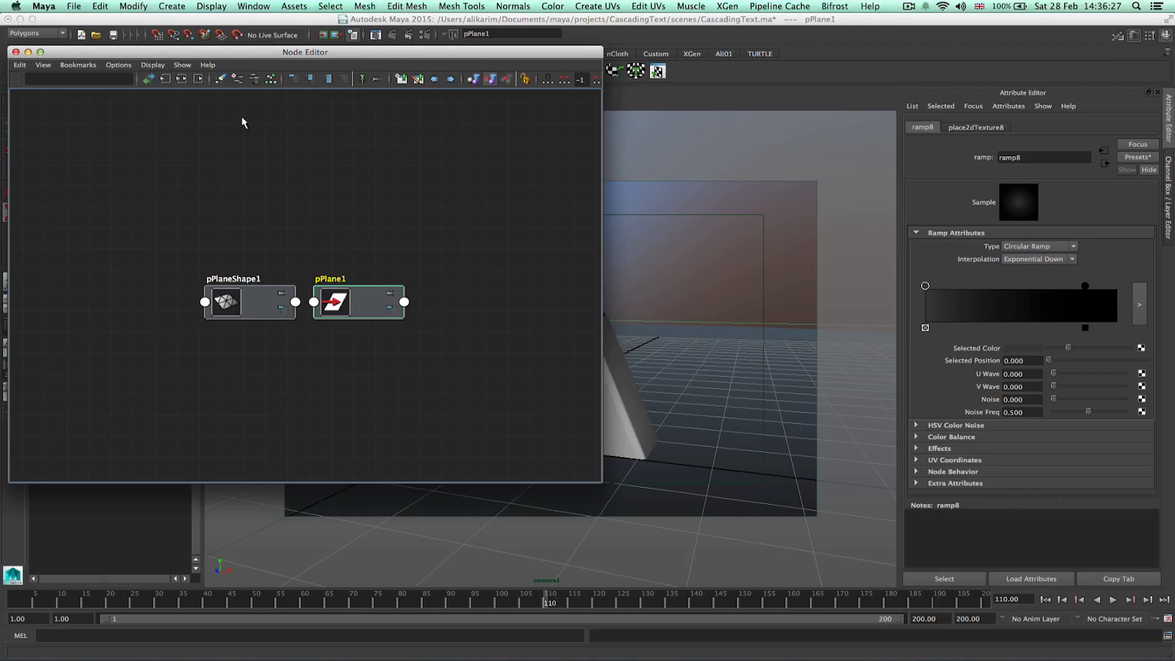
{"action": "left_click", "coordinate": [181, 79]}
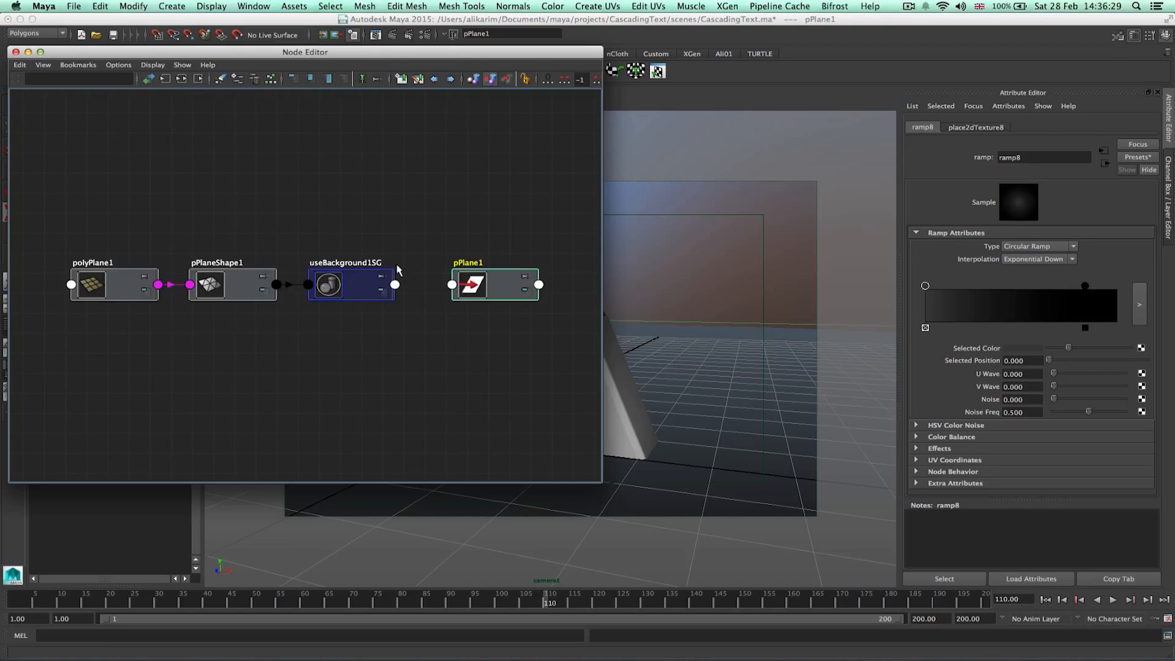
{"action": "left_click", "coordinate": [386, 278]}
{"action": "left_click", "coordinate": [182, 79]}
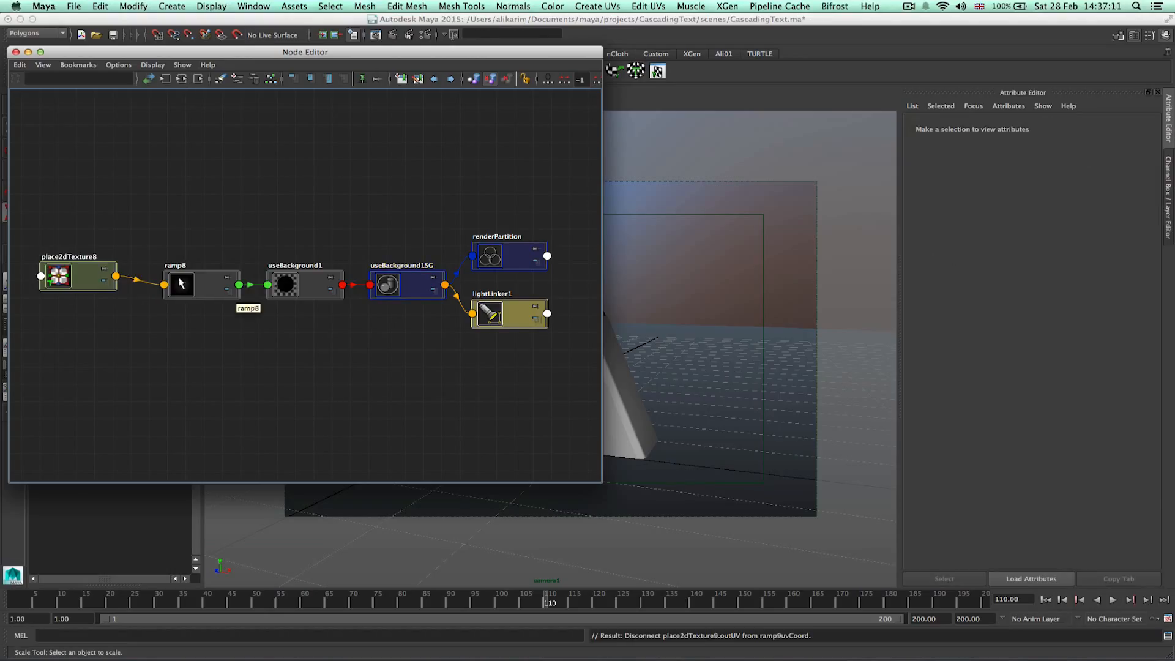
Duplicate the ramp8 texture together with its placement node and position the copy below the original.
{"action": "left_click", "coordinate": [181, 284]}
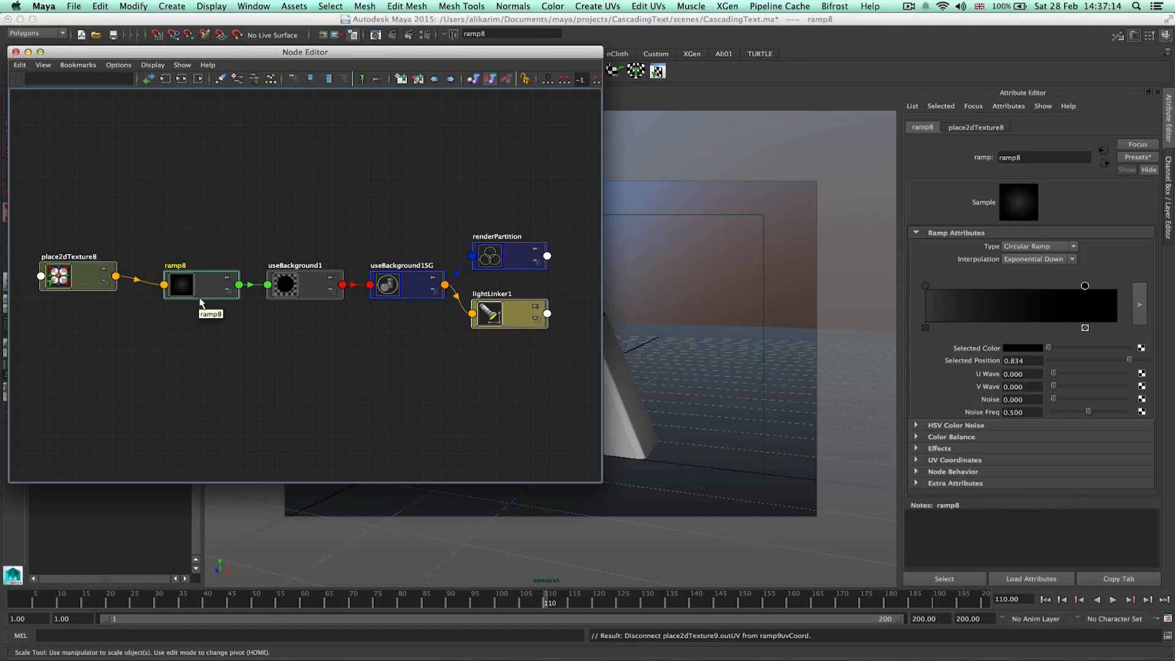
{"action": "key", "text": "shift+super+d"}
{"action": "left_click_drag", "start_coordinate": [146, 364], "coordinate": [88, 377]}
{"action": "left_click", "coordinate": [228, 356]}
{"action": "left_click_drag", "start_coordinate": [165, 381], "coordinate": [176, 375]}
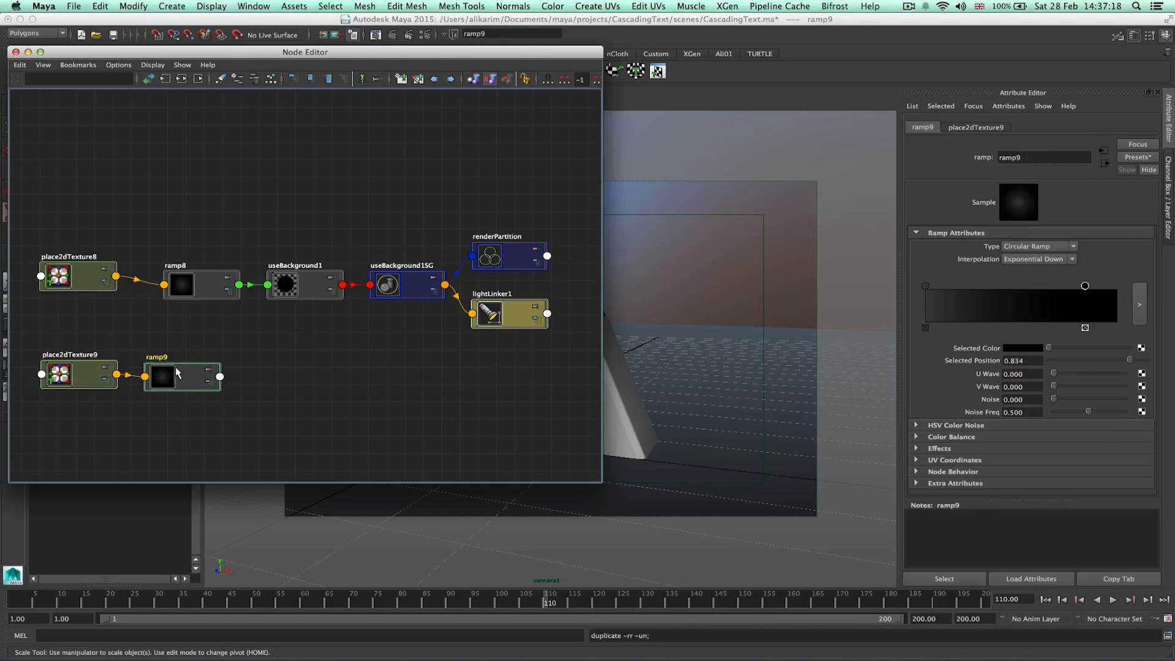
Connect the duplicated ramp9's alpha output to the Use Background material's Shadow Mask.
{"action": "left_click", "coordinate": [278, 333]}
{"action": "left_click", "coordinate": [329, 295]}
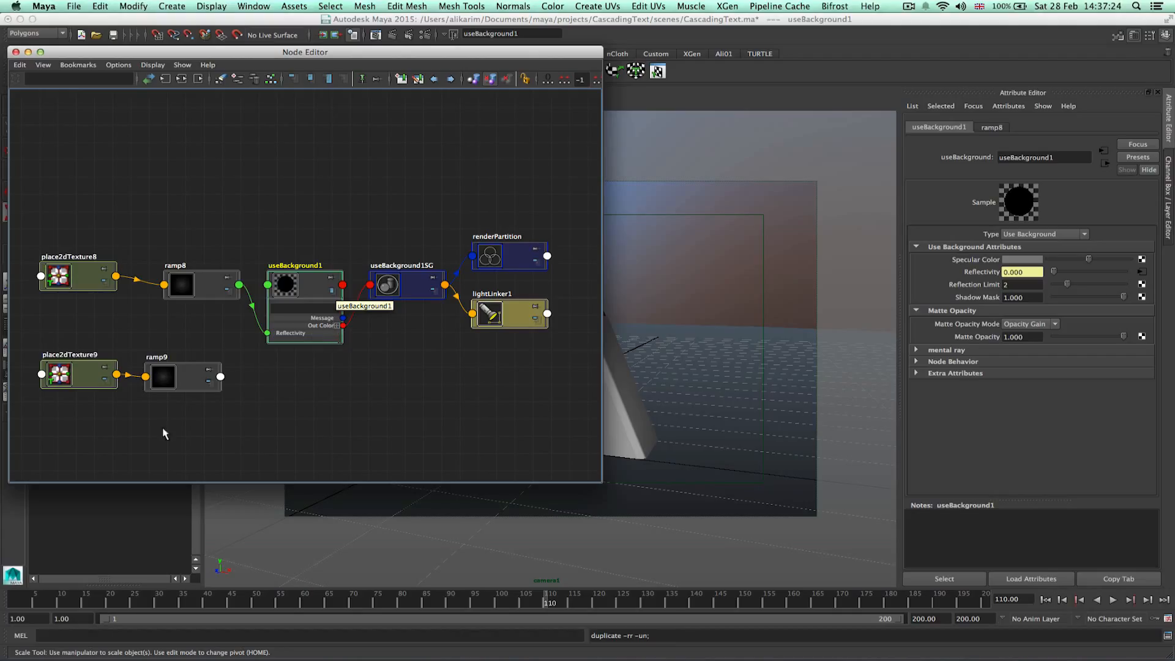
{"action": "scroll", "coordinate": [176, 394], "scroll_direction": "up", "scroll_amount": 2}
{"action": "middle_click_drag", "start_coordinate": [182, 376], "coordinate": [985, 299]}
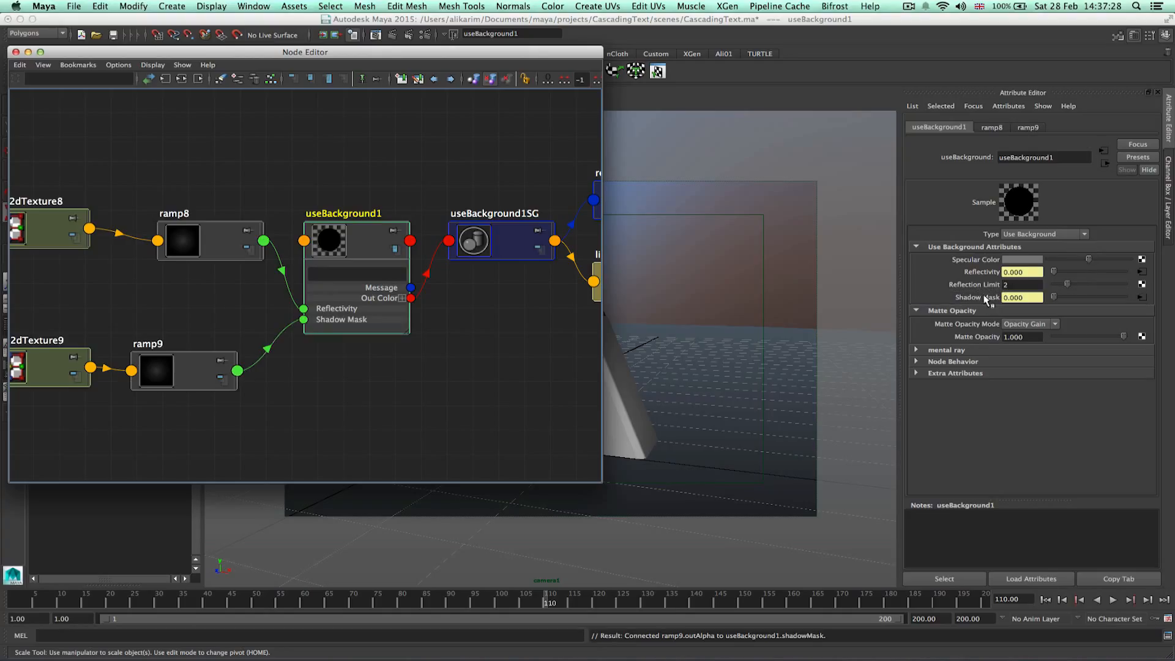
Set ramp9's centre marker colour to full white and close the Node Editor.
{"action": "left_click", "coordinate": [199, 385]}
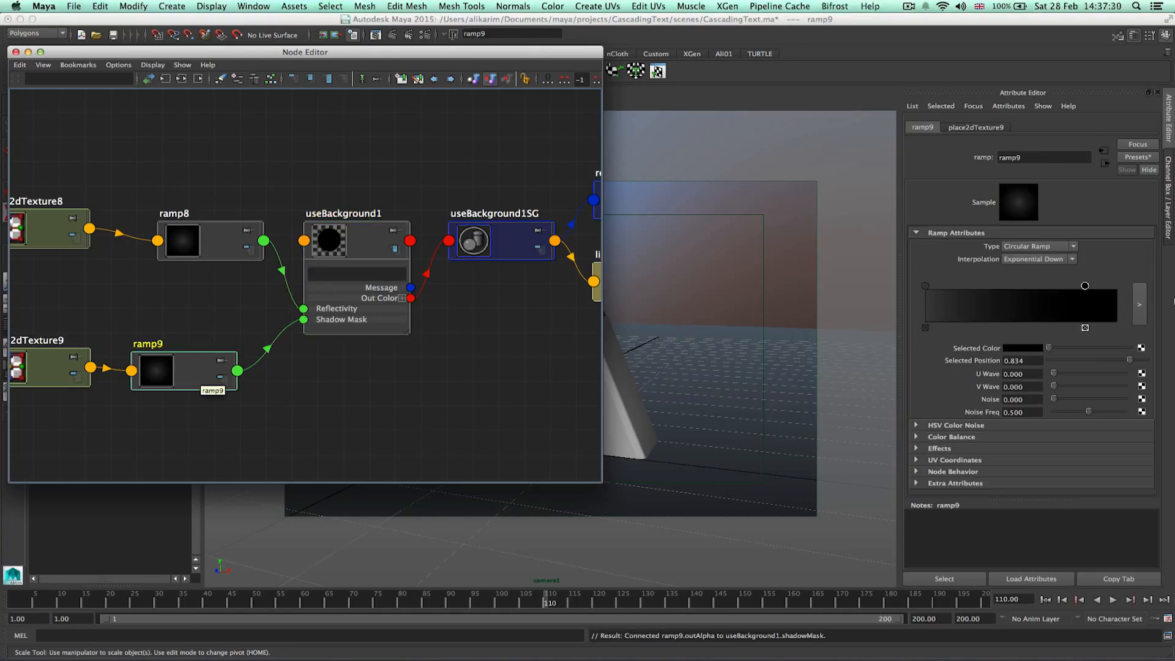
{"action": "left_click", "coordinate": [925, 286]}
{"action": "left_click_drag", "start_coordinate": [1068, 348], "coordinate": [1172, 347]}
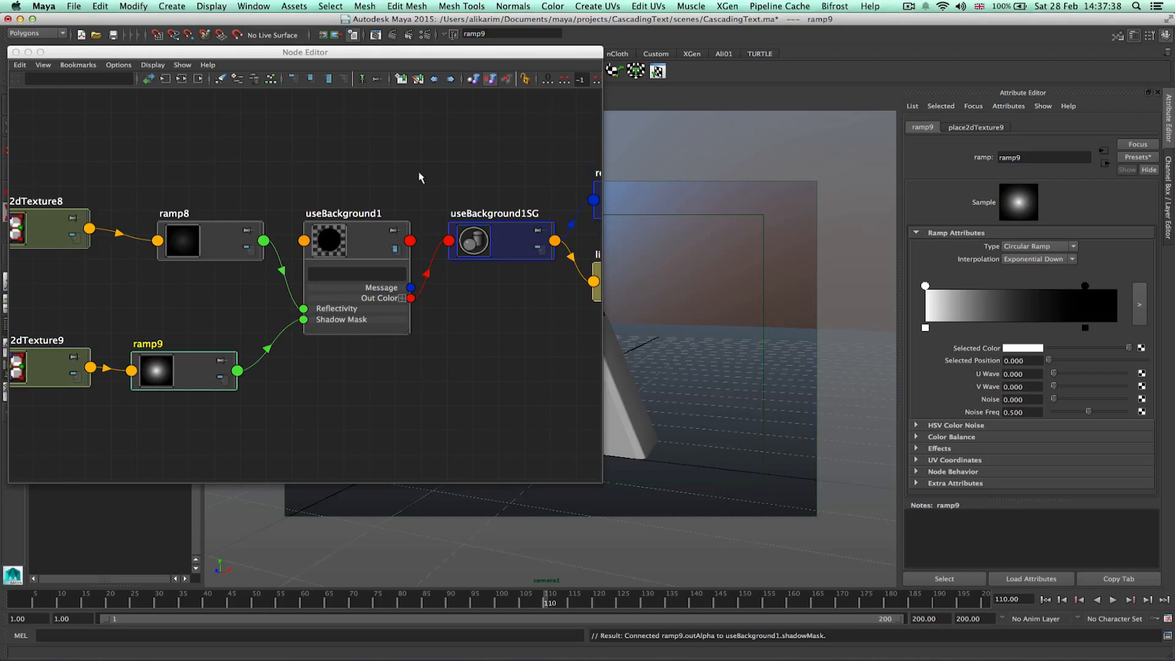
{"action": "left_click", "coordinate": [16, 52]}
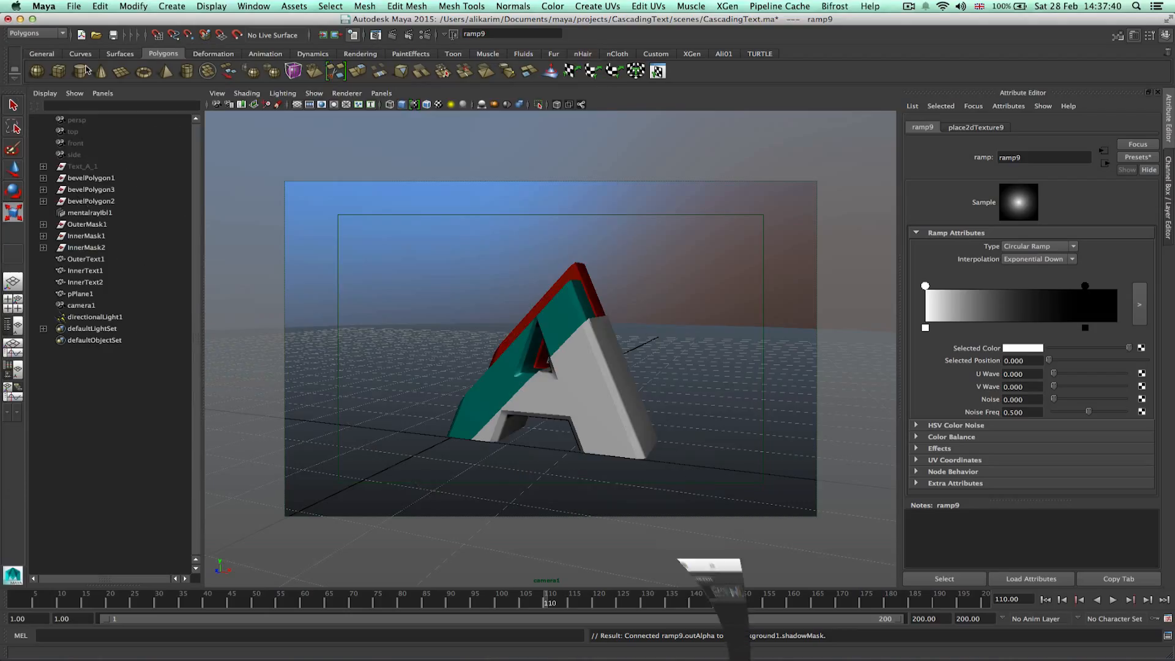
Start an IPR render and mark regions to check the ground plane's shading.
{"action": "left_click", "coordinate": [392, 35]}
{"action": "left_click_drag", "start_coordinate": [208, 183], "coordinate": [276, 247]}
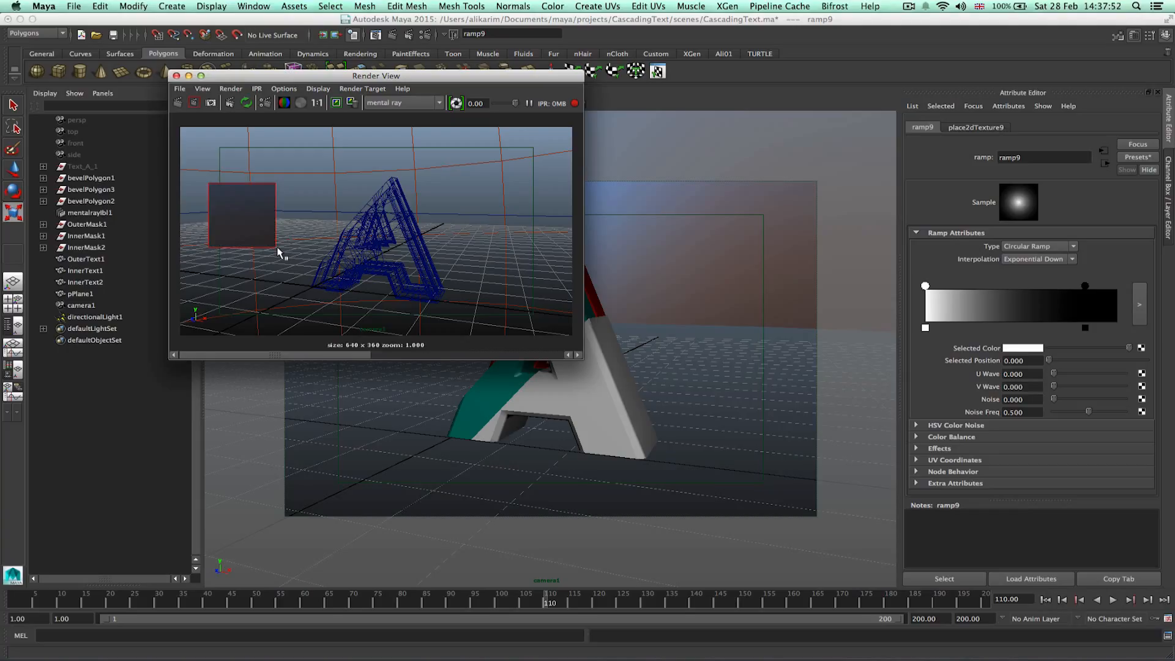
{"action": "left_click_drag", "start_coordinate": [199, 123], "coordinate": [287, 348]}
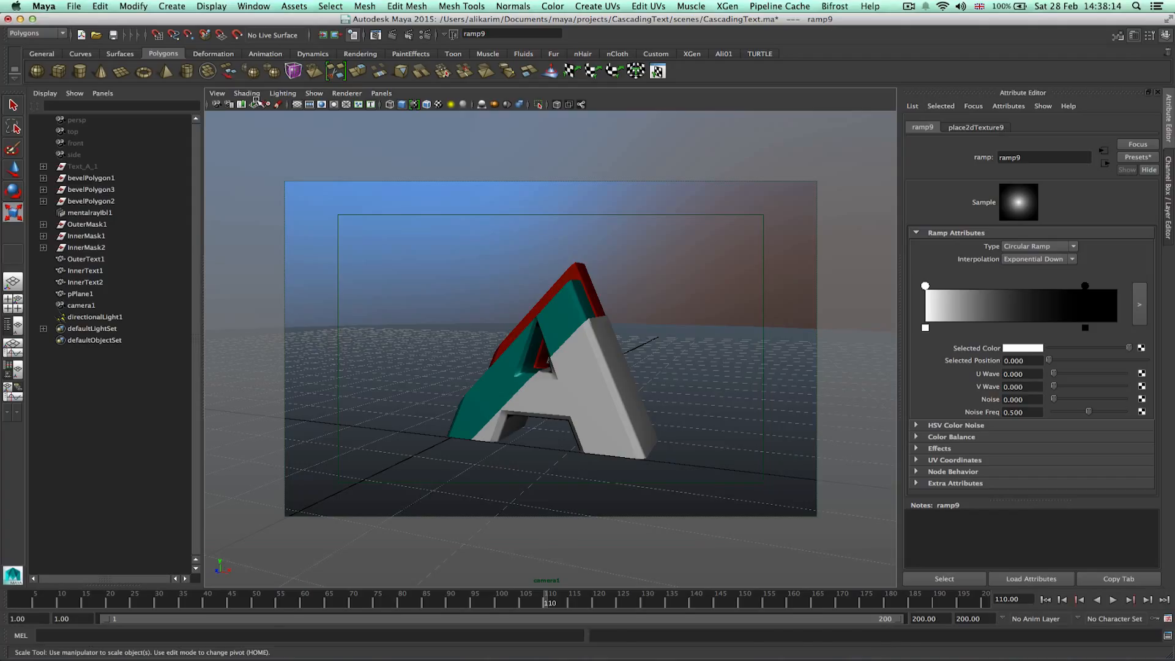
Save the scene.
{"action": "left_click", "coordinate": [115, 36]}
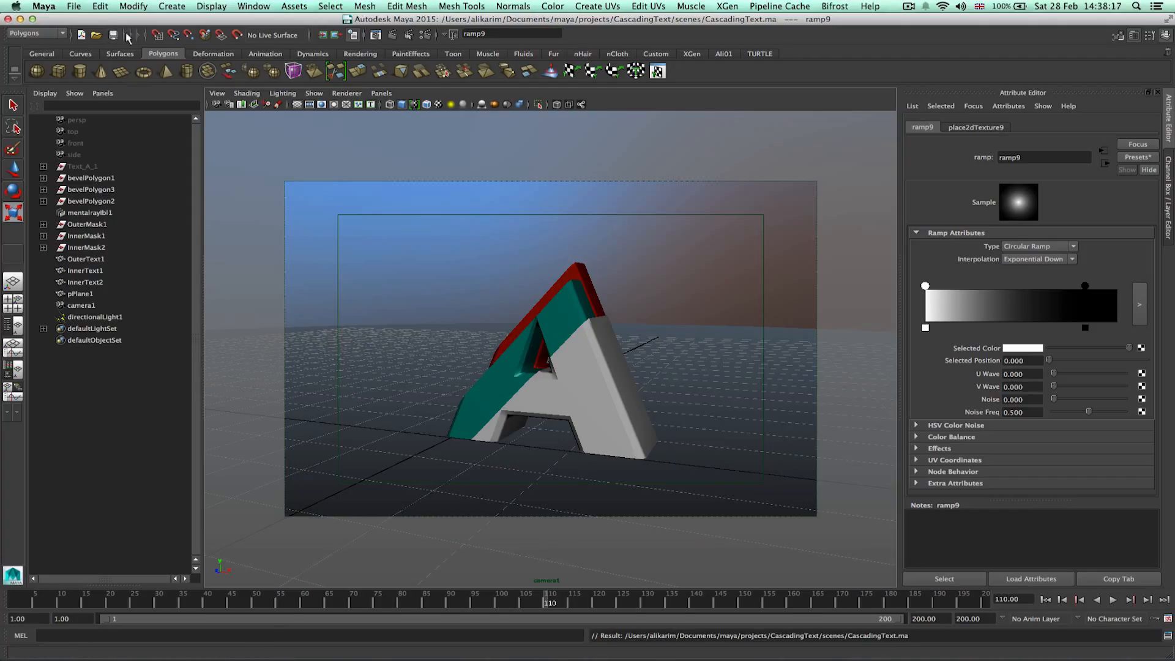
{"action": "left_click", "coordinate": [28, 35]}
{"action": "left_click", "coordinate": [28, 37]}
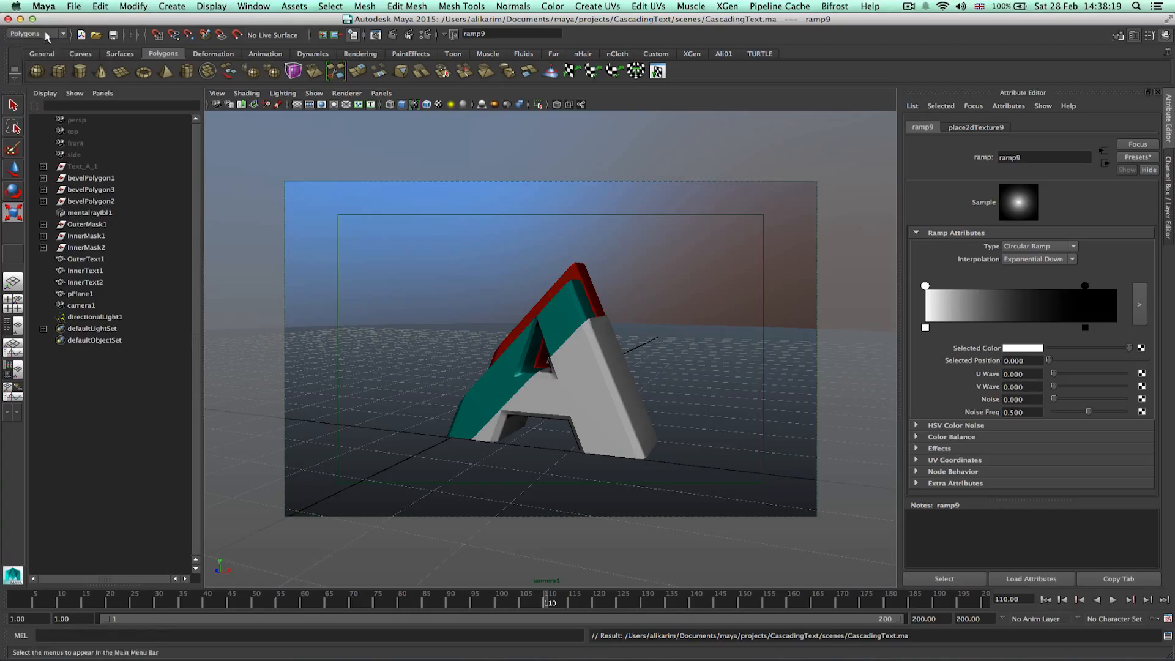
Open the render settings and review the file output image format options before closing the window.
{"action": "left_click", "coordinate": [428, 36]}
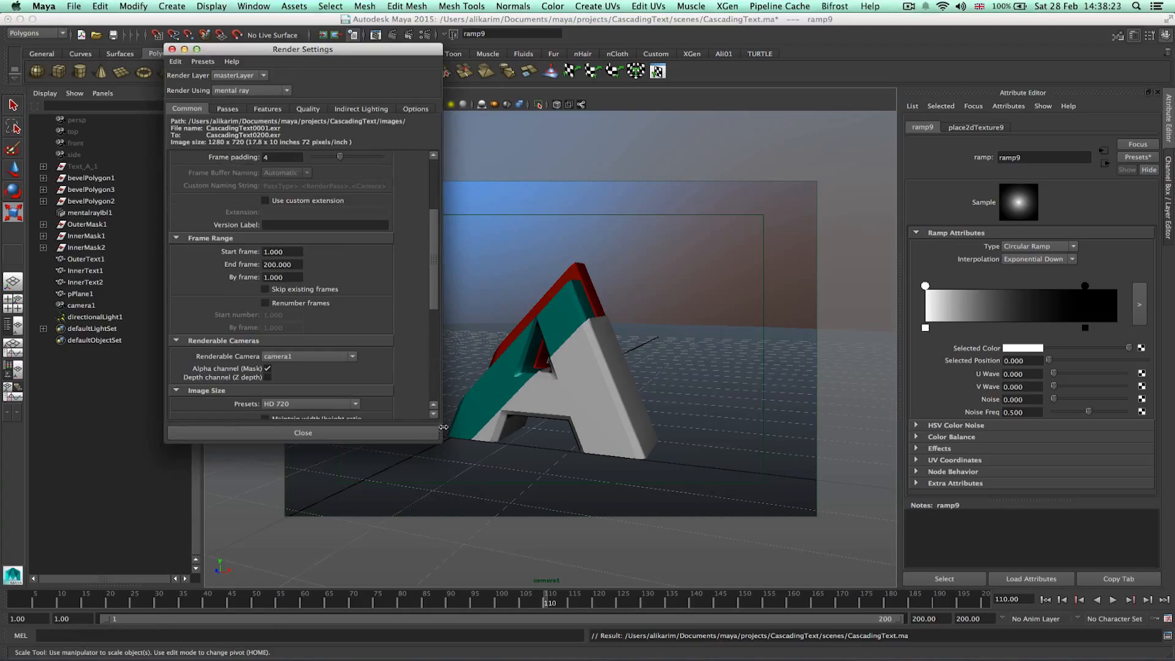
{"action": "left_click_drag", "start_coordinate": [436, 278], "coordinate": [435, 225]}
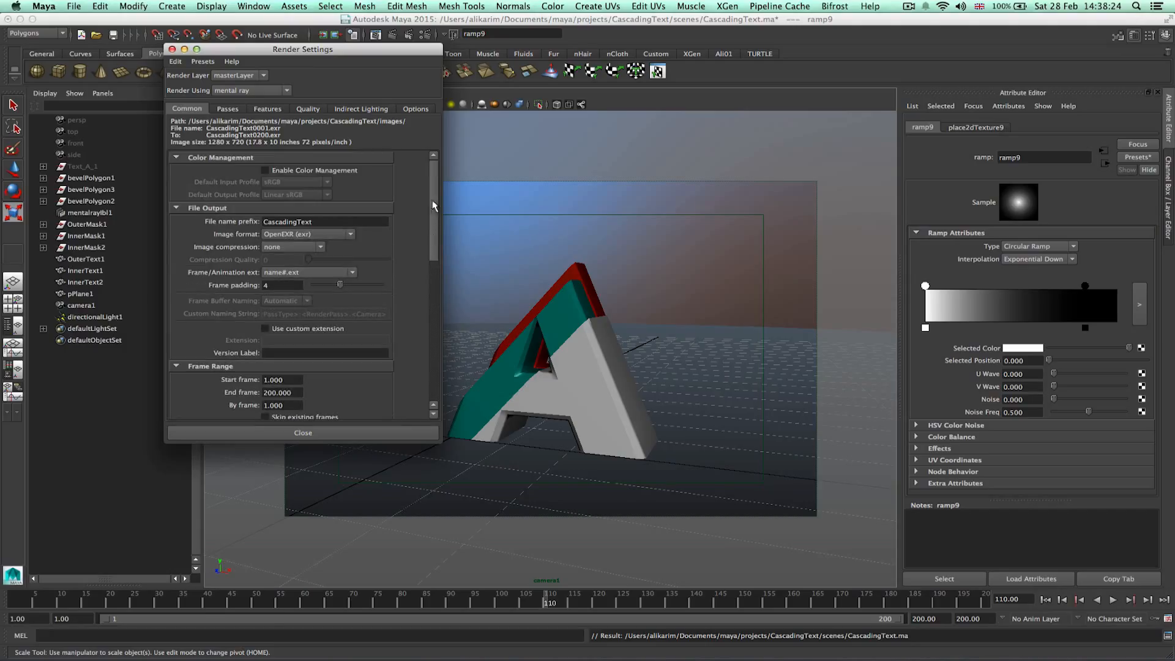
{"action": "left_click", "coordinate": [334, 239]}
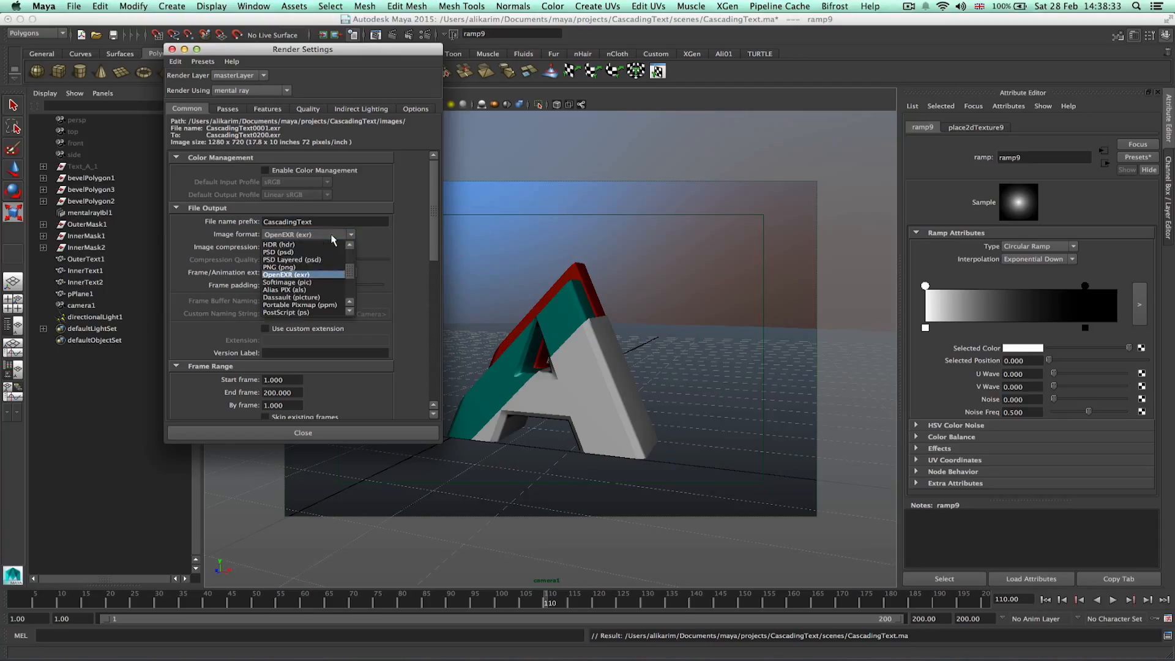
{"action": "scroll", "coordinate": [333, 262], "scroll_direction": "up", "scroll_amount": 3}
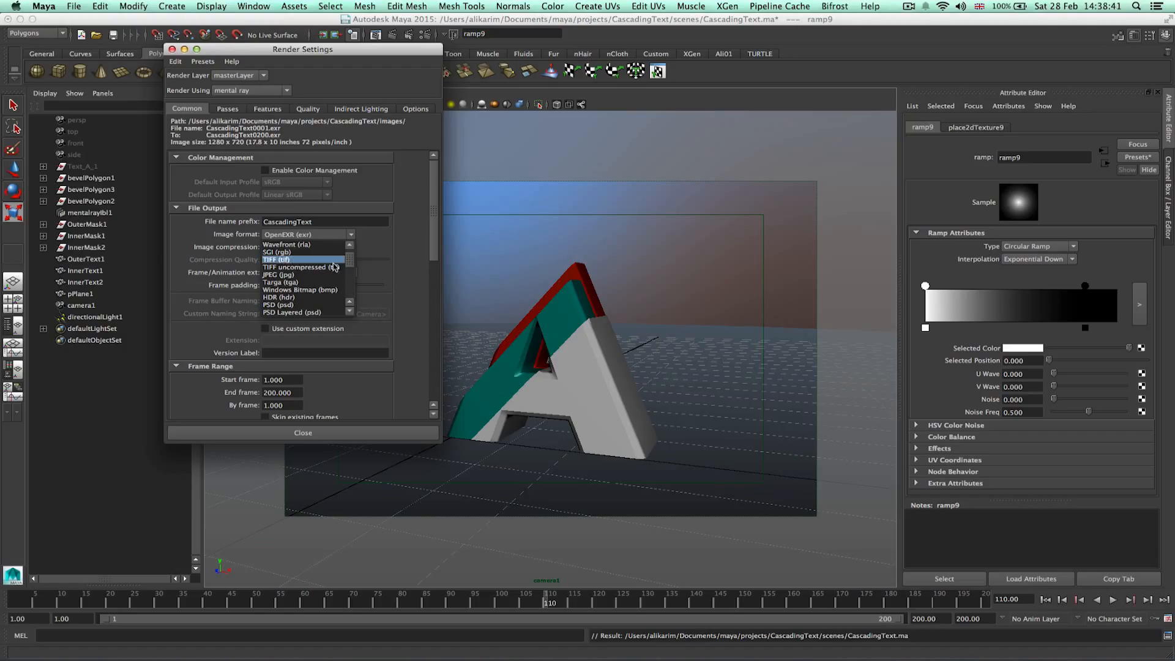
{"action": "left_click", "coordinate": [379, 260]}
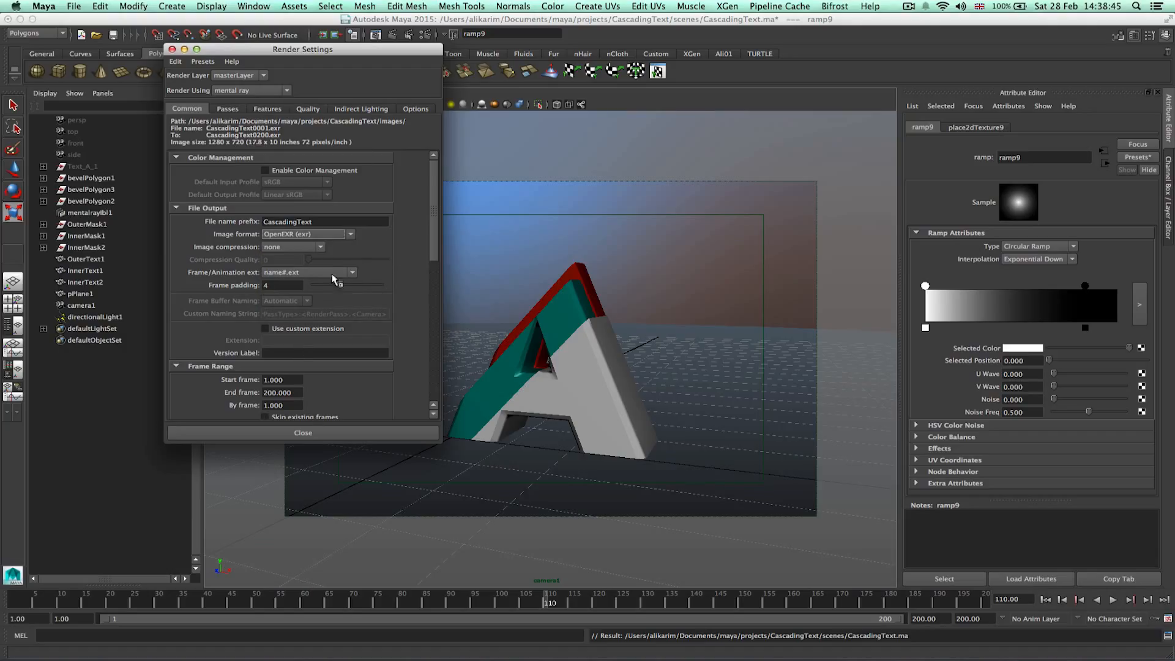
{"action": "left_click", "coordinate": [341, 432]}
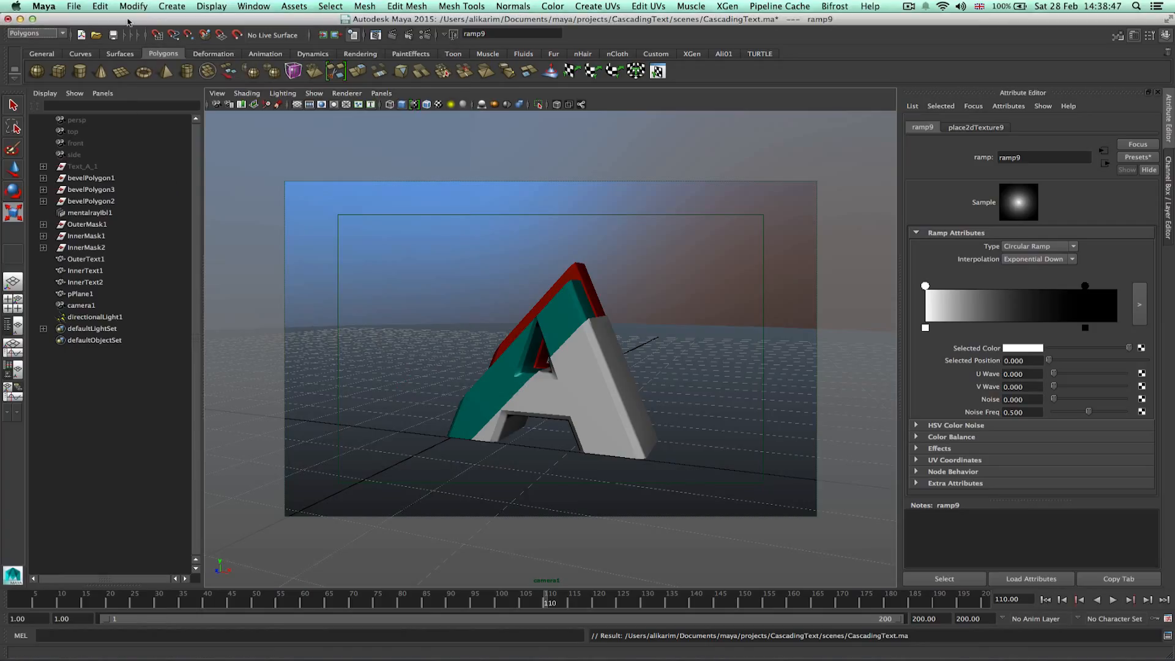
Switch to the Rendering menu set and start a Batch Render of the scene.
{"action": "left_click", "coordinate": [48, 33]}
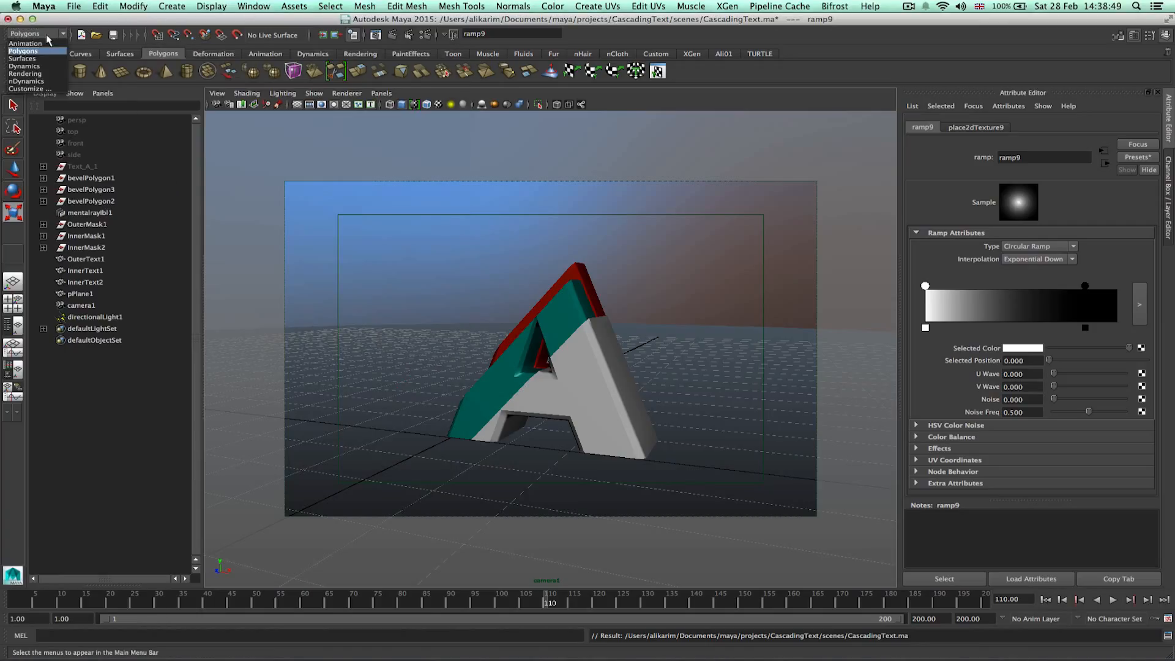
{"action": "left_click", "coordinate": [27, 74]}
{"action": "left_click", "coordinate": [467, 6]}
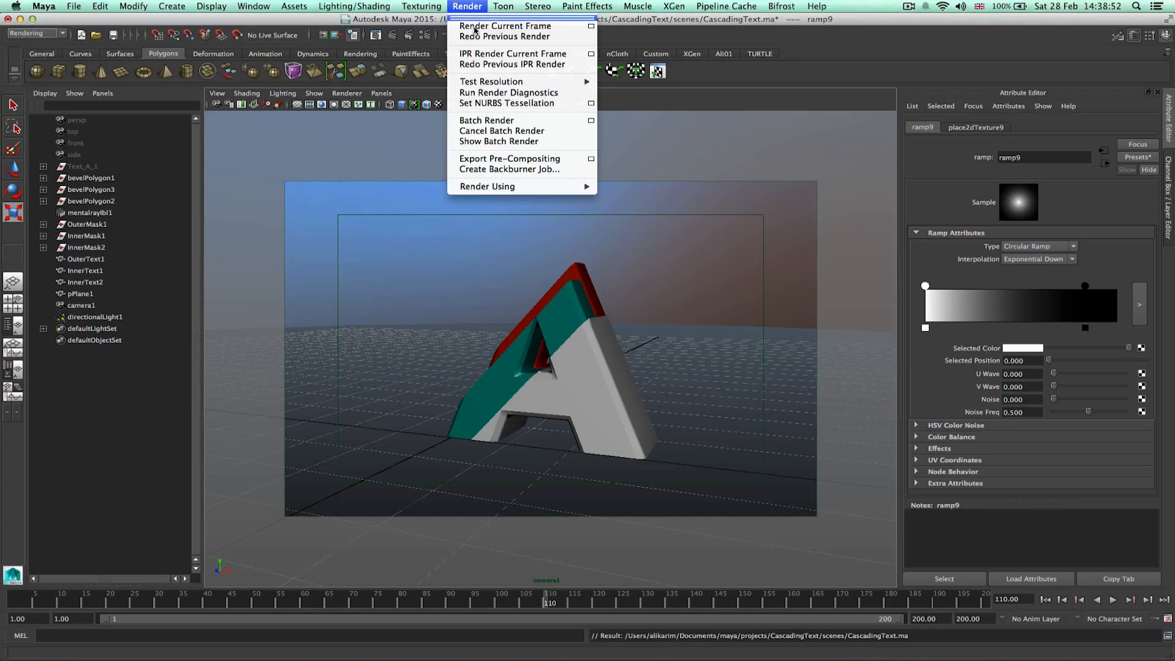
{"action": "left_click", "coordinate": [524, 122]}
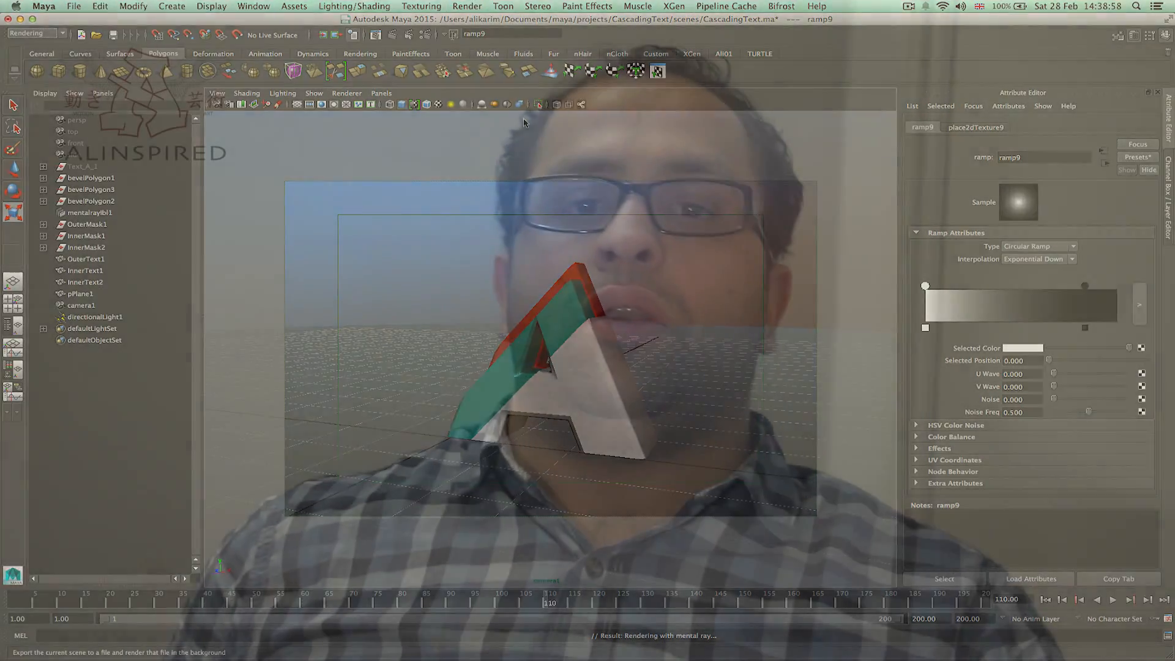